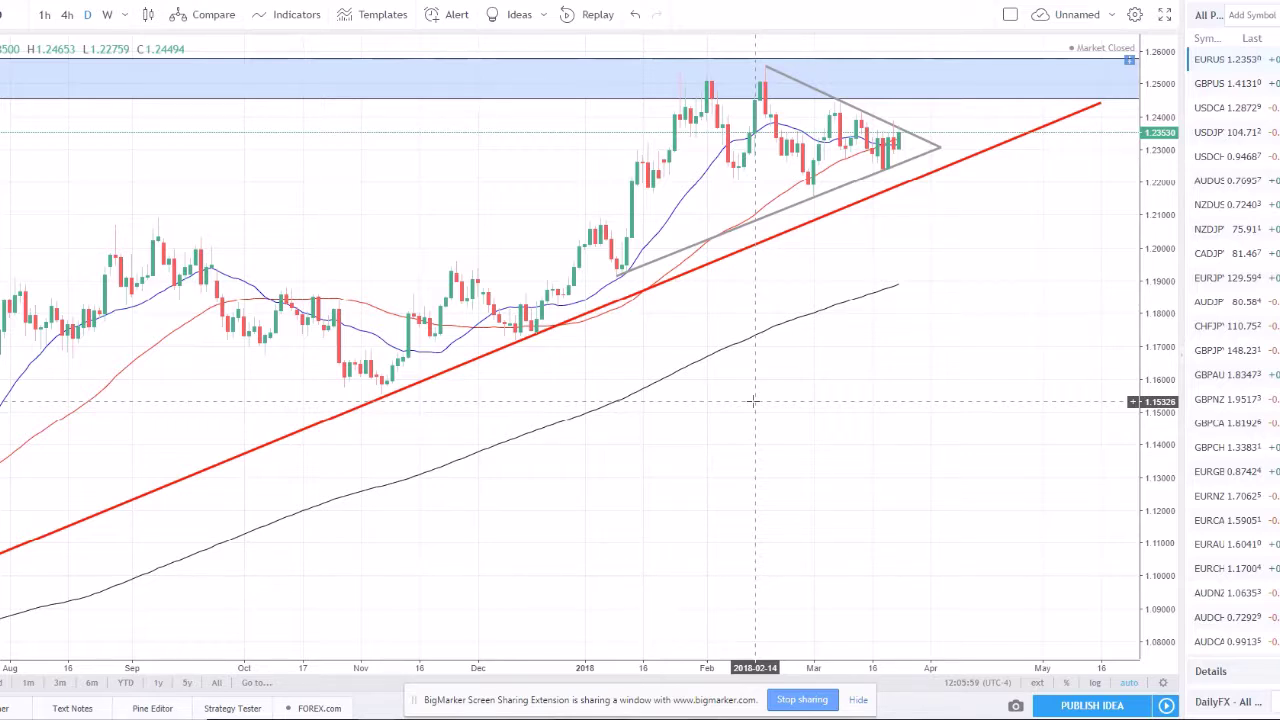
# Step: Switch to the BigMarker webinar room, turn the microphone on, and check the chat for audio feedback from attendees
pyautogui.hotkey('alt', 'Tab')
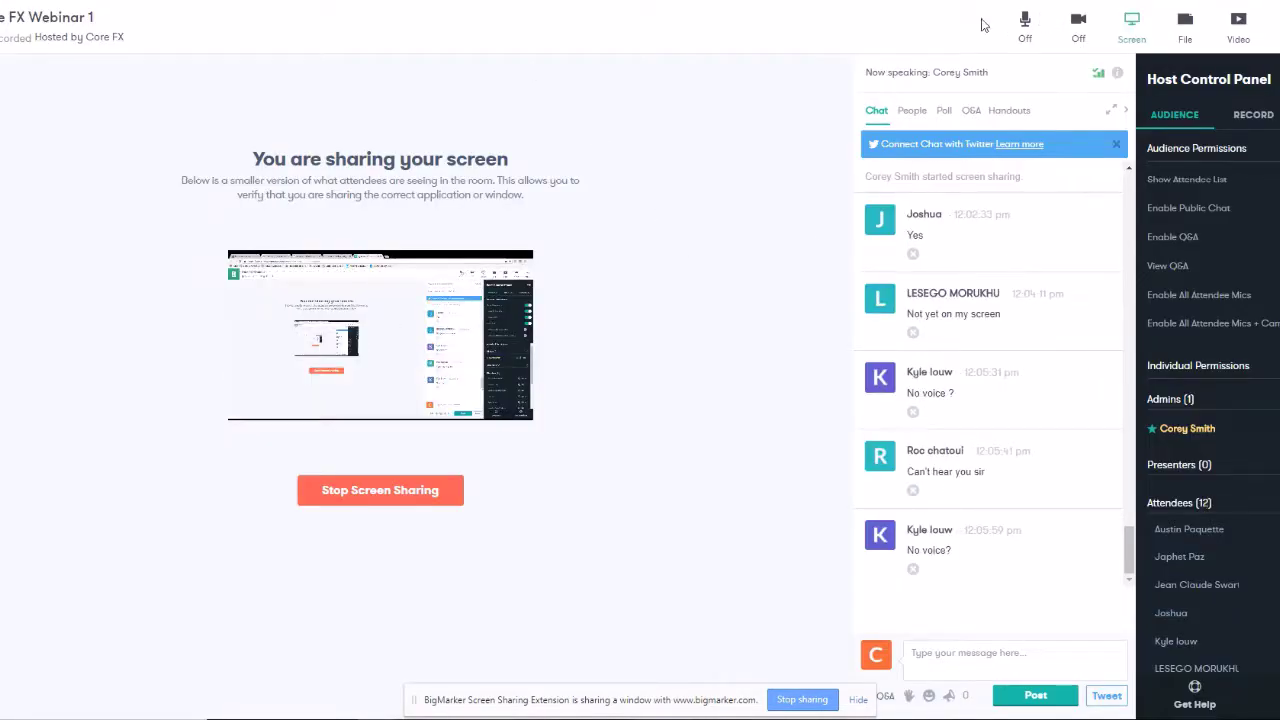
pyautogui.click(1025, 24)
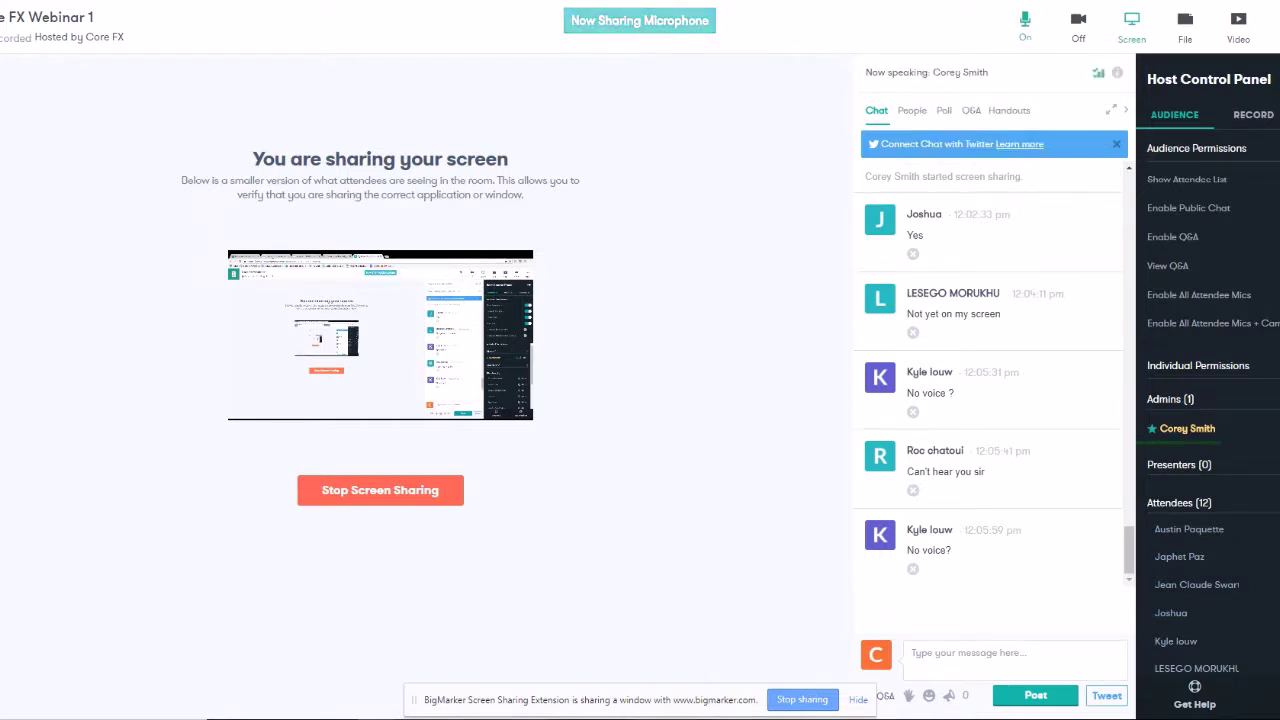
pyautogui.hotkey('alt', 'Tab')
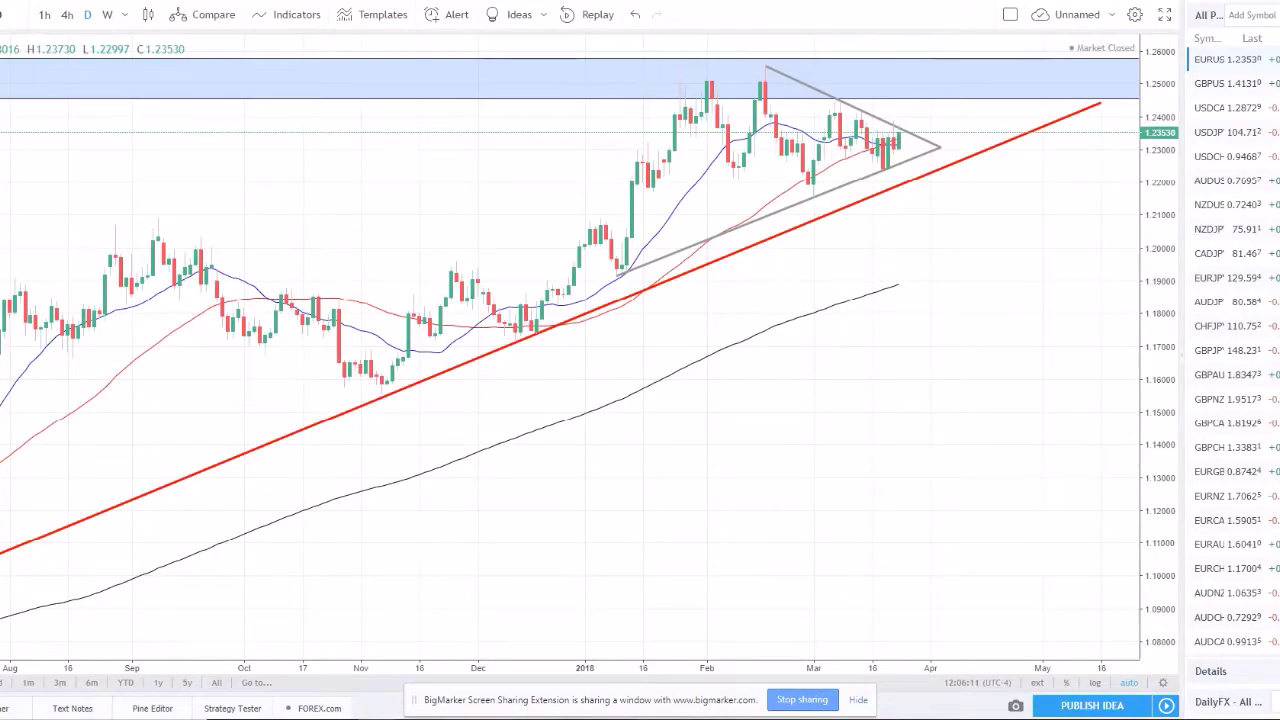
pyautogui.hotkey('alt', 'Tab')
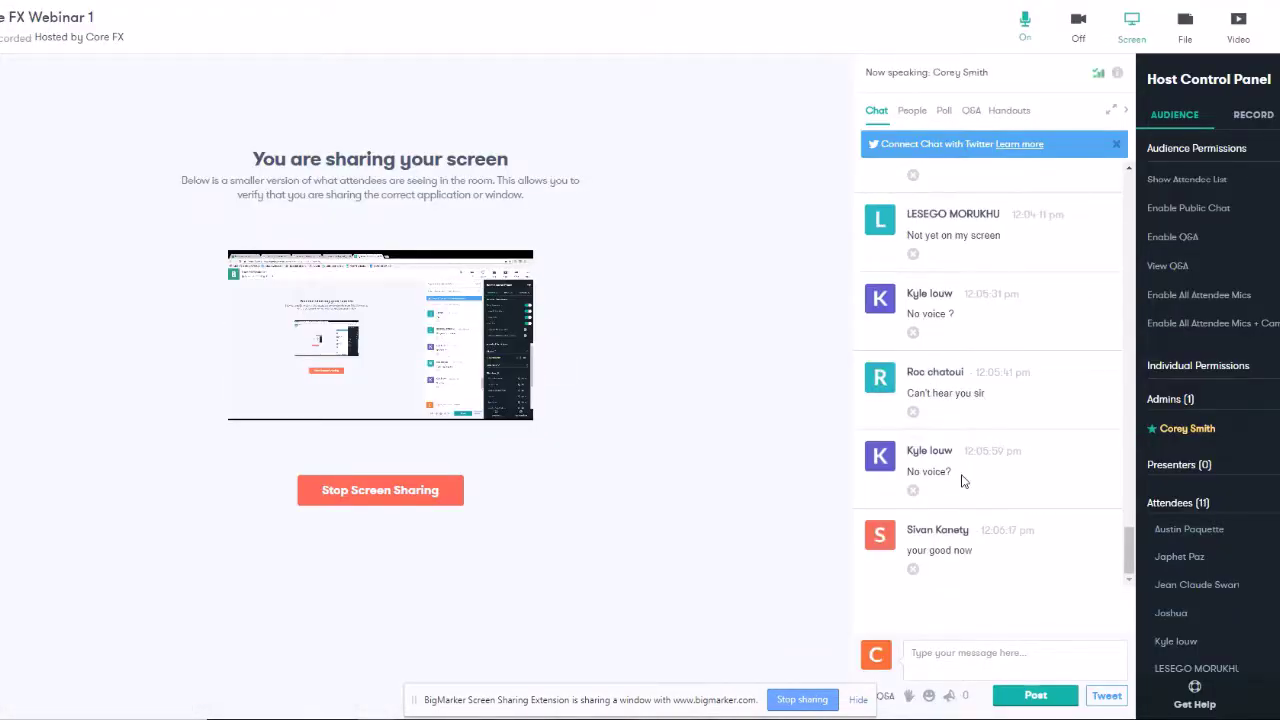
pyautogui.hotkey('alt', 'Tab')
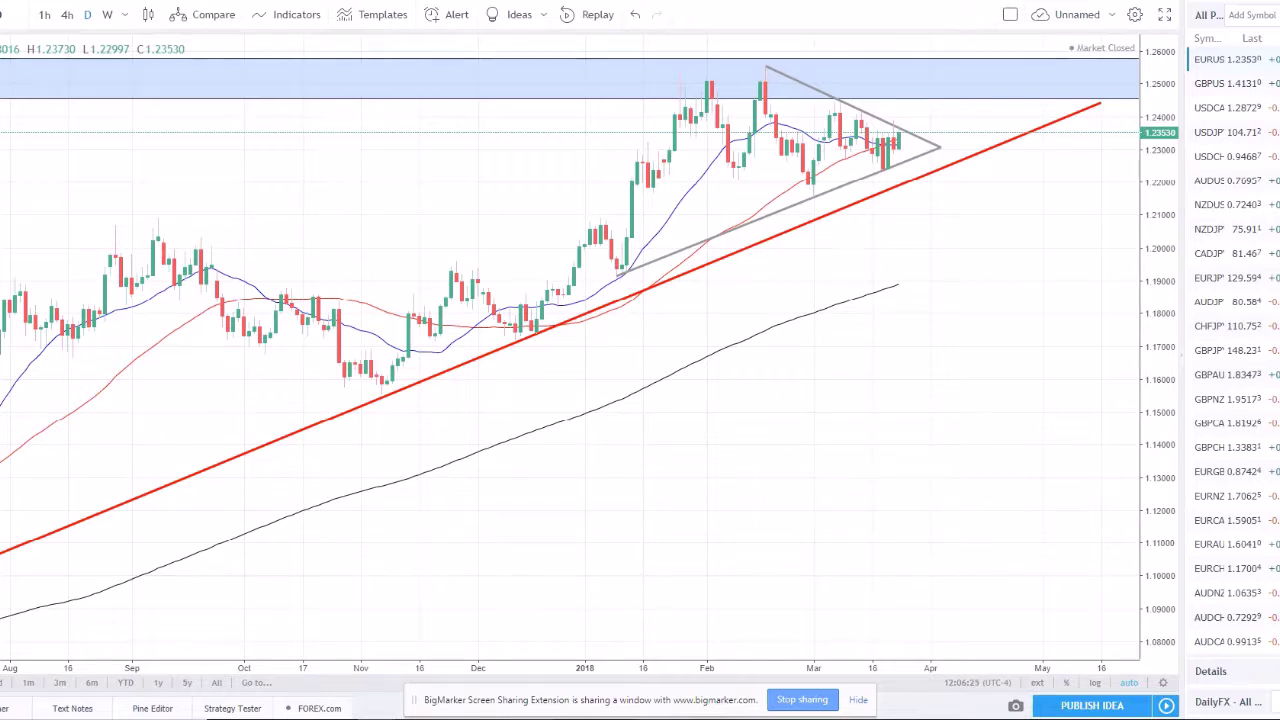
# Step: Post the webinar chat message "see if you can reenter it seems to be working okay, is eveyrone else good?"
pyautogui.hotkey('alt', 'Tab')
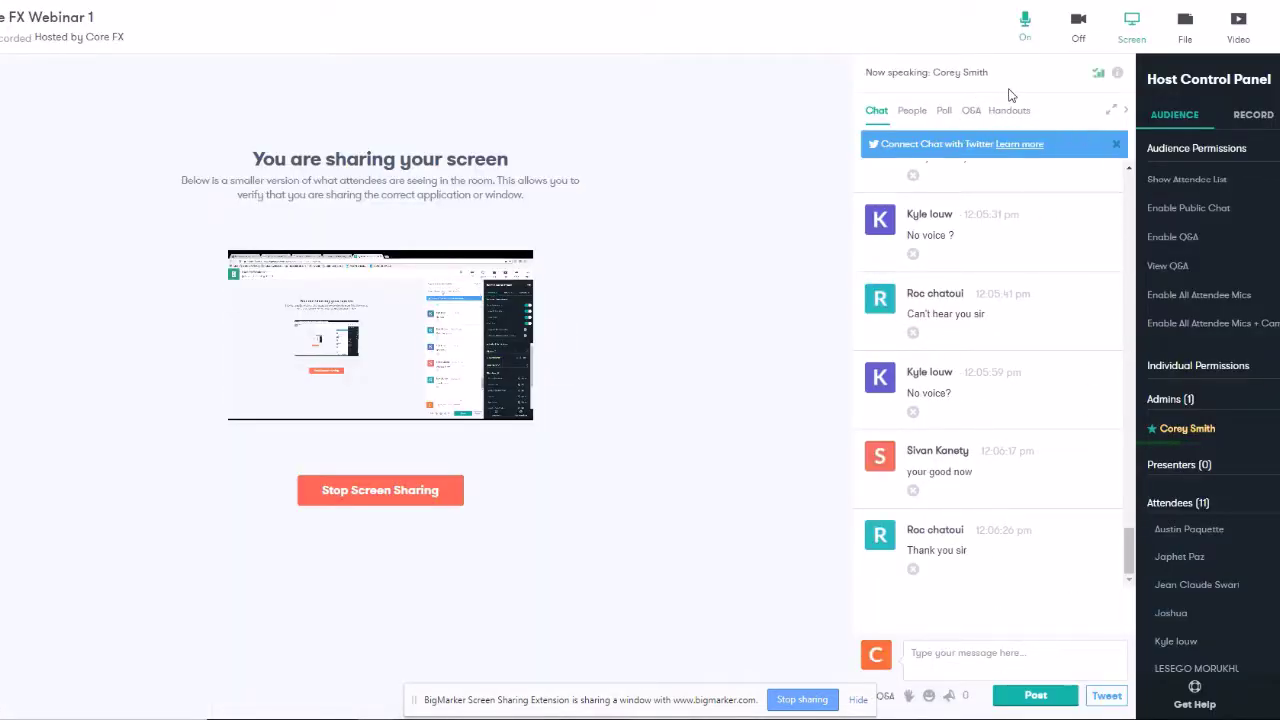
pyautogui.click(946, 700)
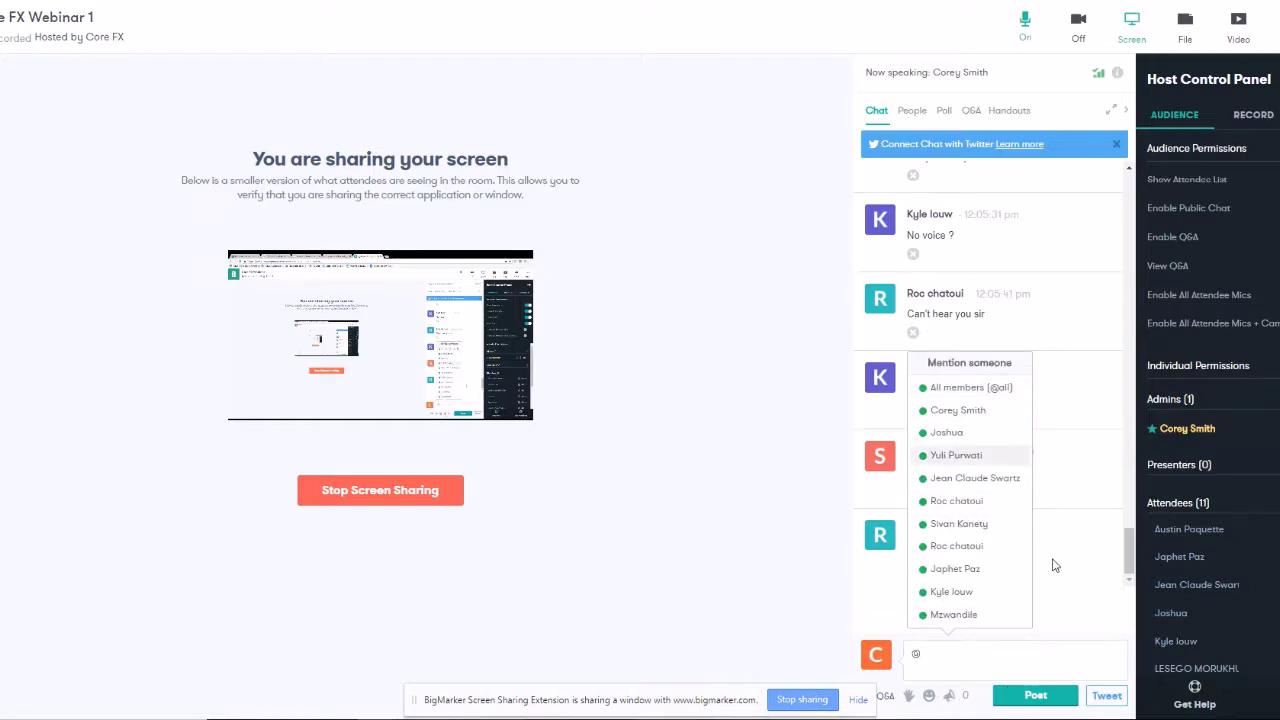
pyautogui.press('BackSpace')
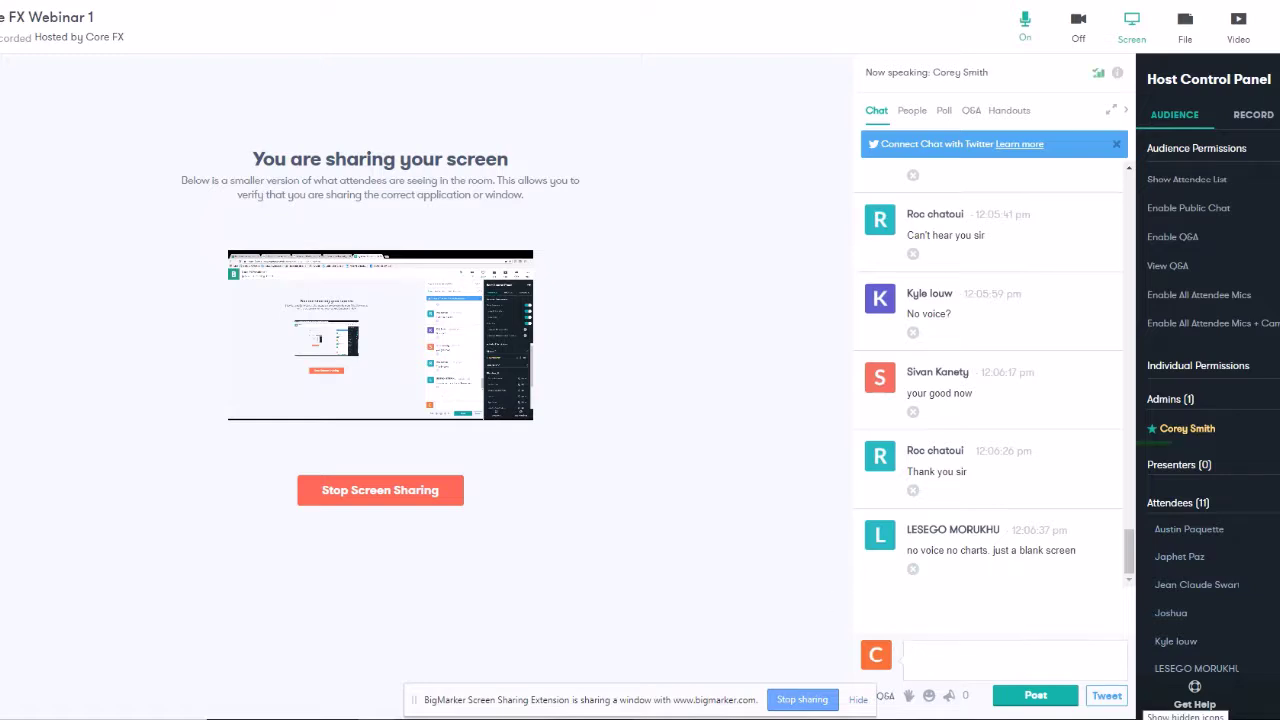
pyautogui.write('see if you can reenter it seems to be working')
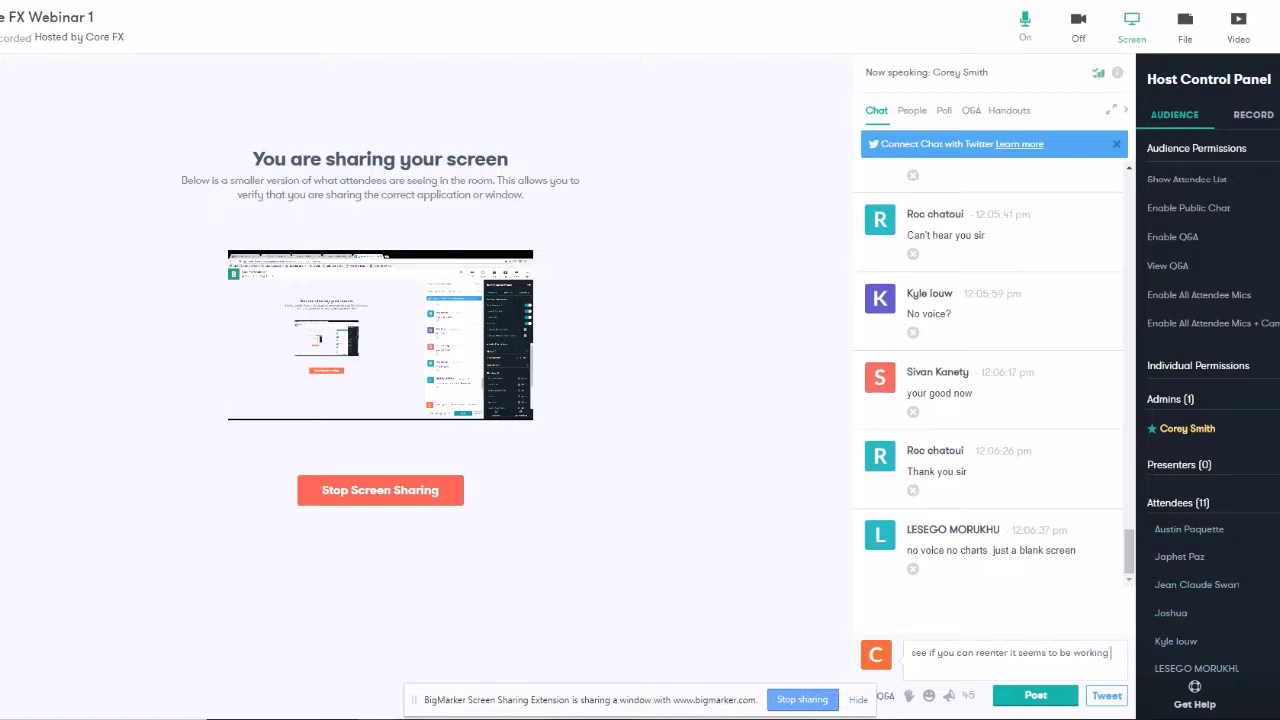
pyautogui.write(' okay, is everyone else good?')
pyautogui.press('Return')
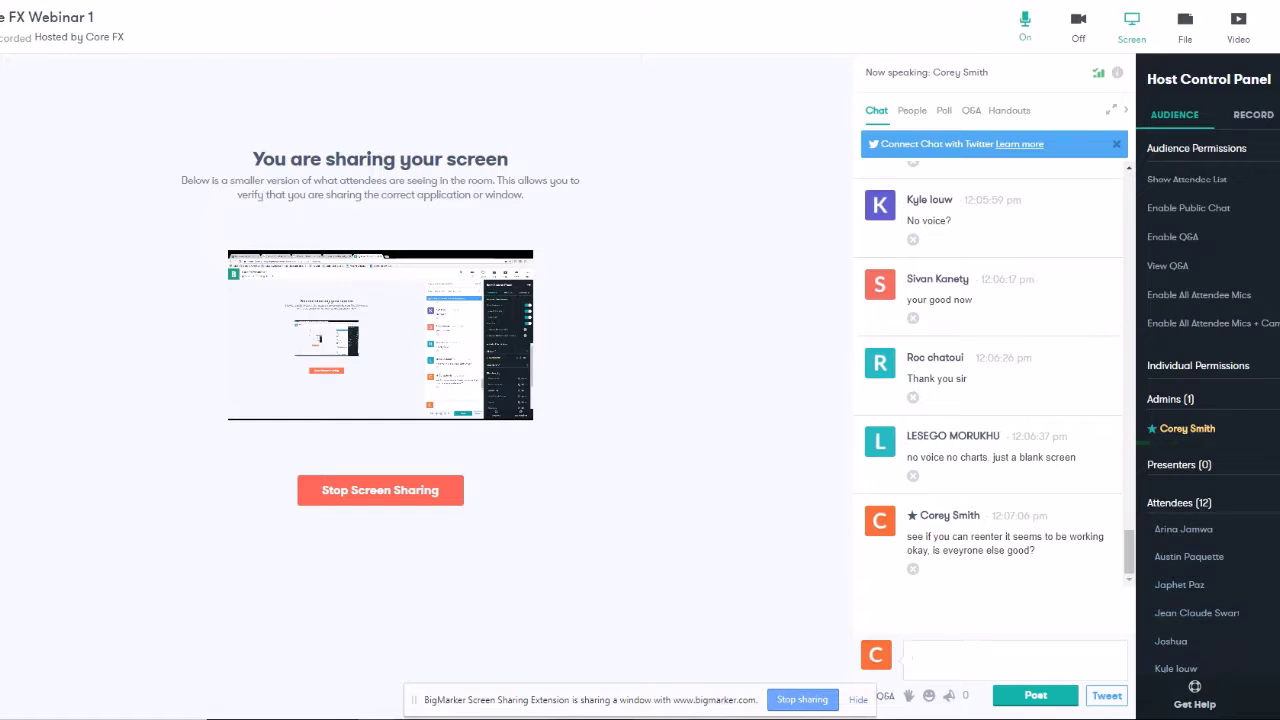
# Step: Compare the shared chart with the webinar room and check the chat for attendees' replies about sound and picture
pyautogui.hotkey('alt', 'Tab')
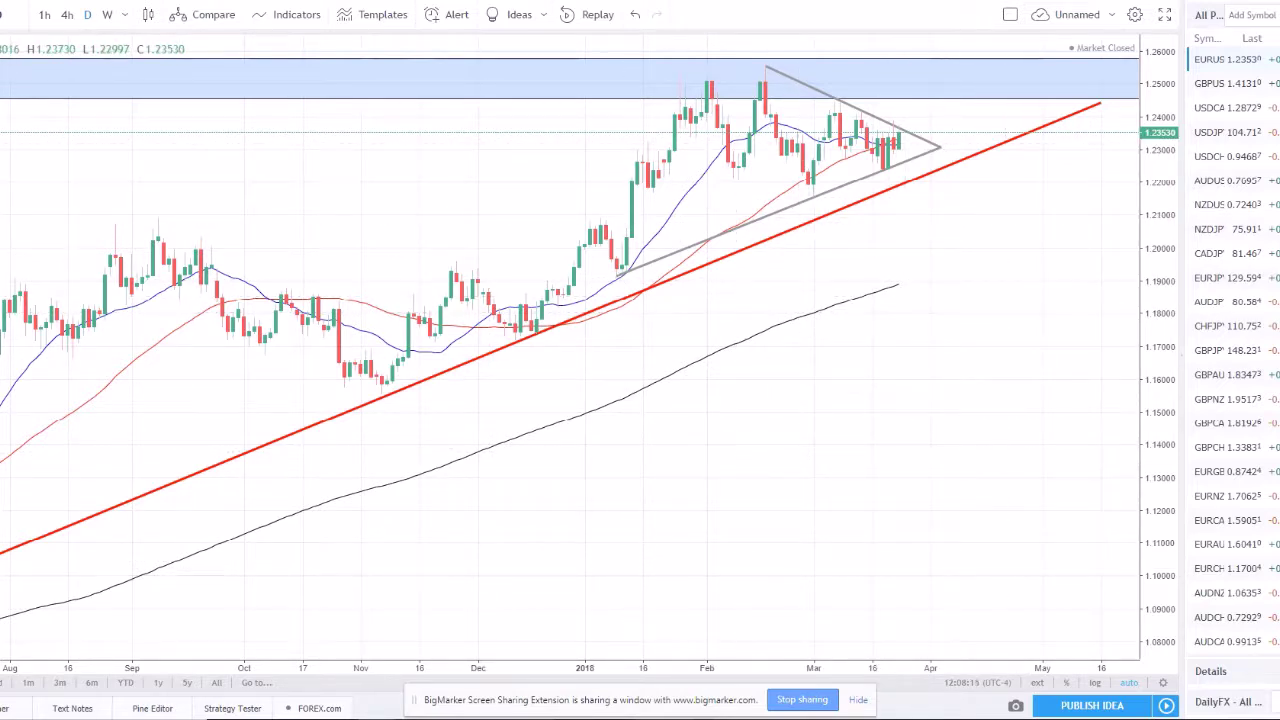
pyautogui.hotkey('alt', 'Tab')
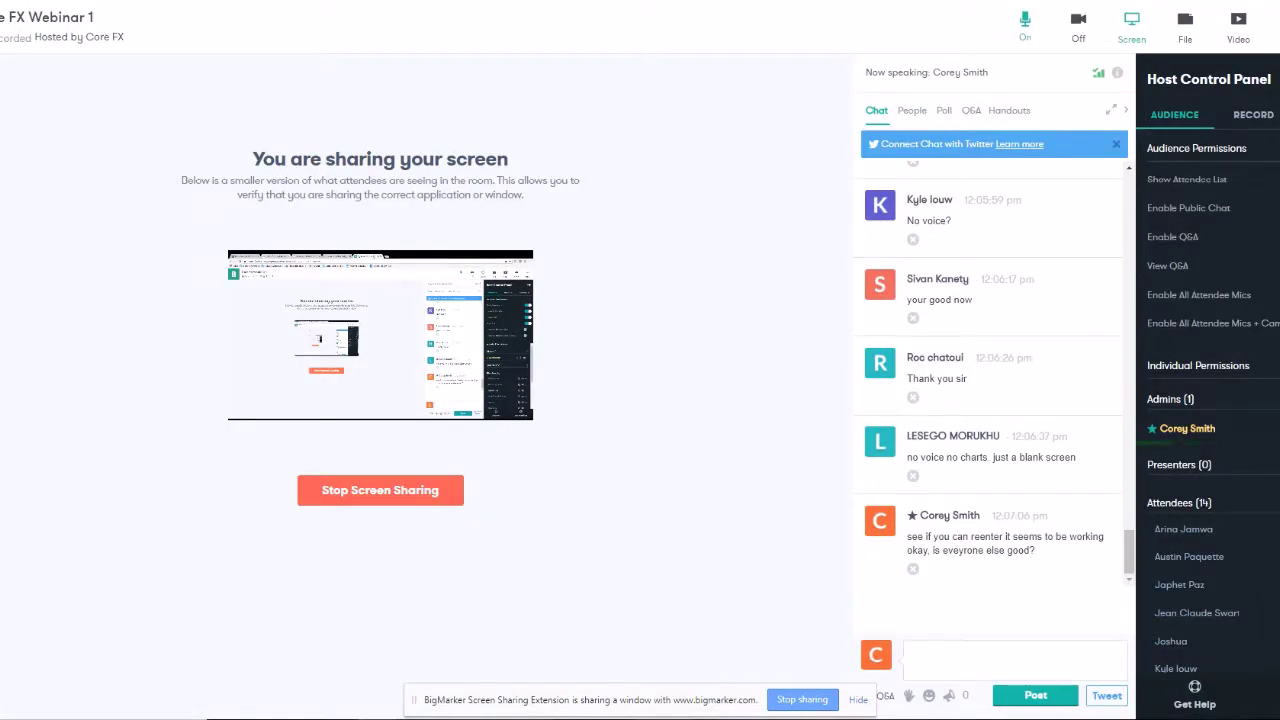
pyautogui.hotkey('alt', 'Tab')
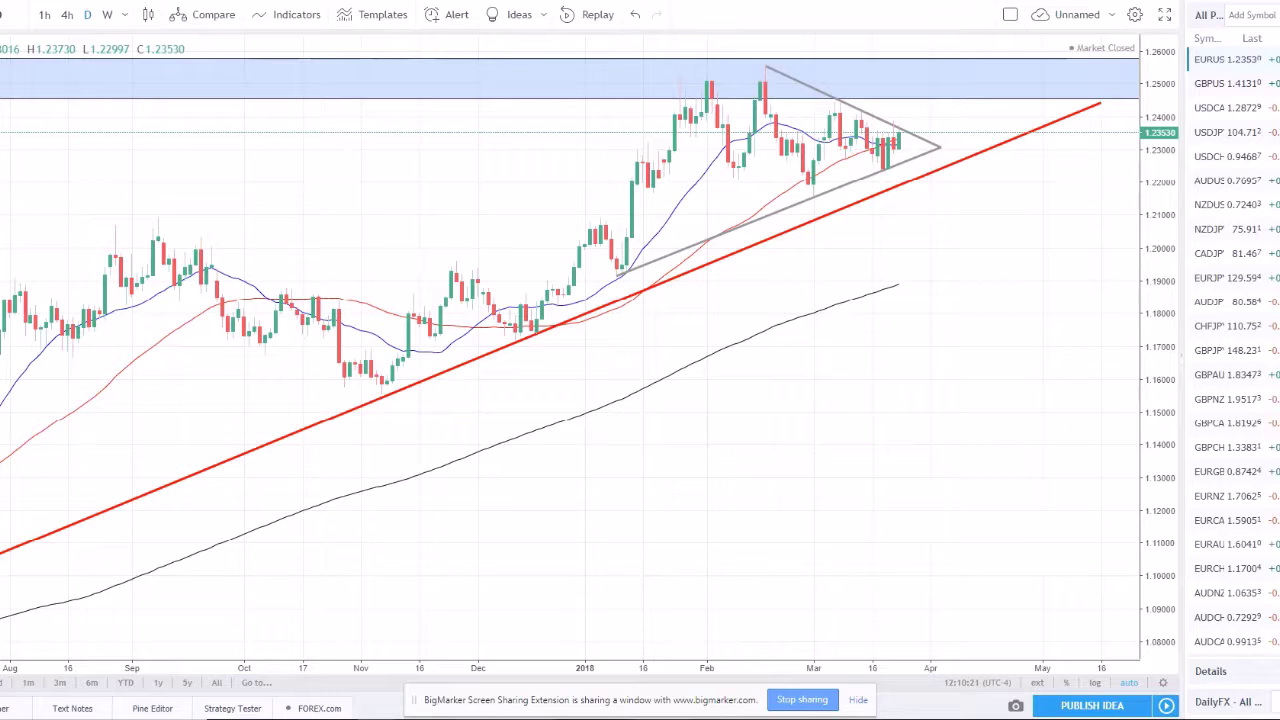
pyautogui.hotkey('alt', 'Tab')
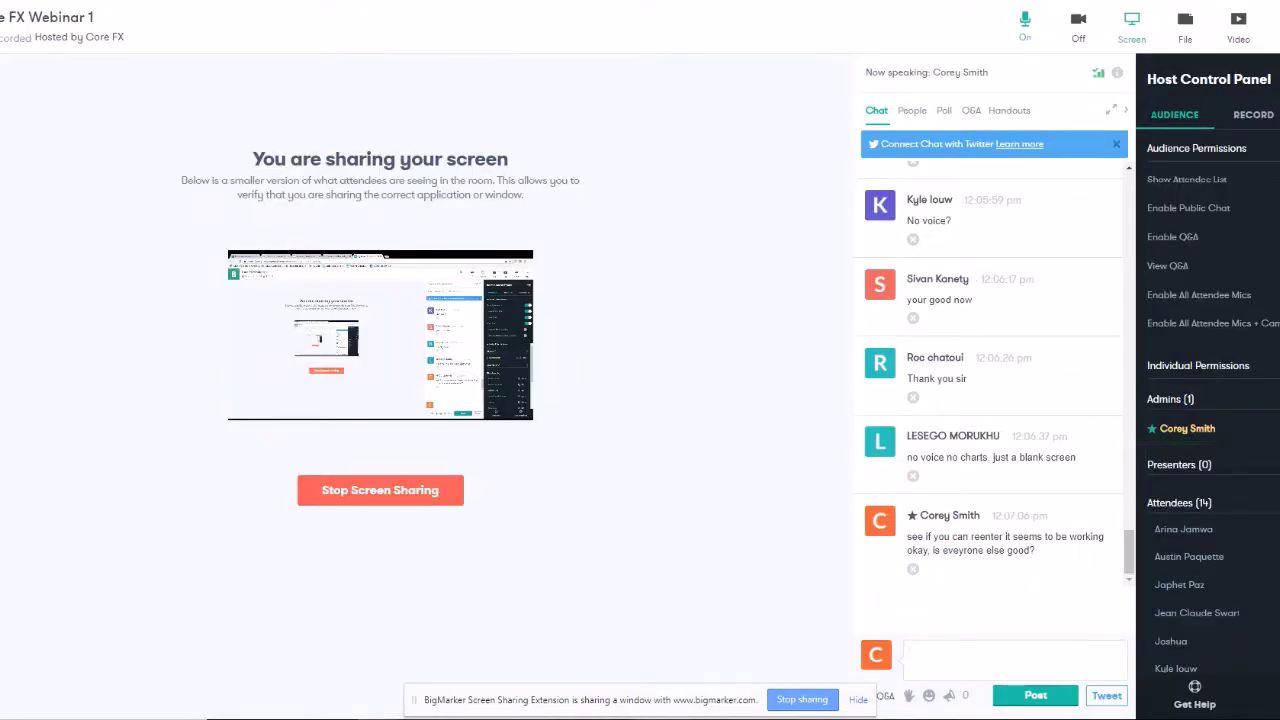
pyautogui.hotkey('alt', 'Tab')
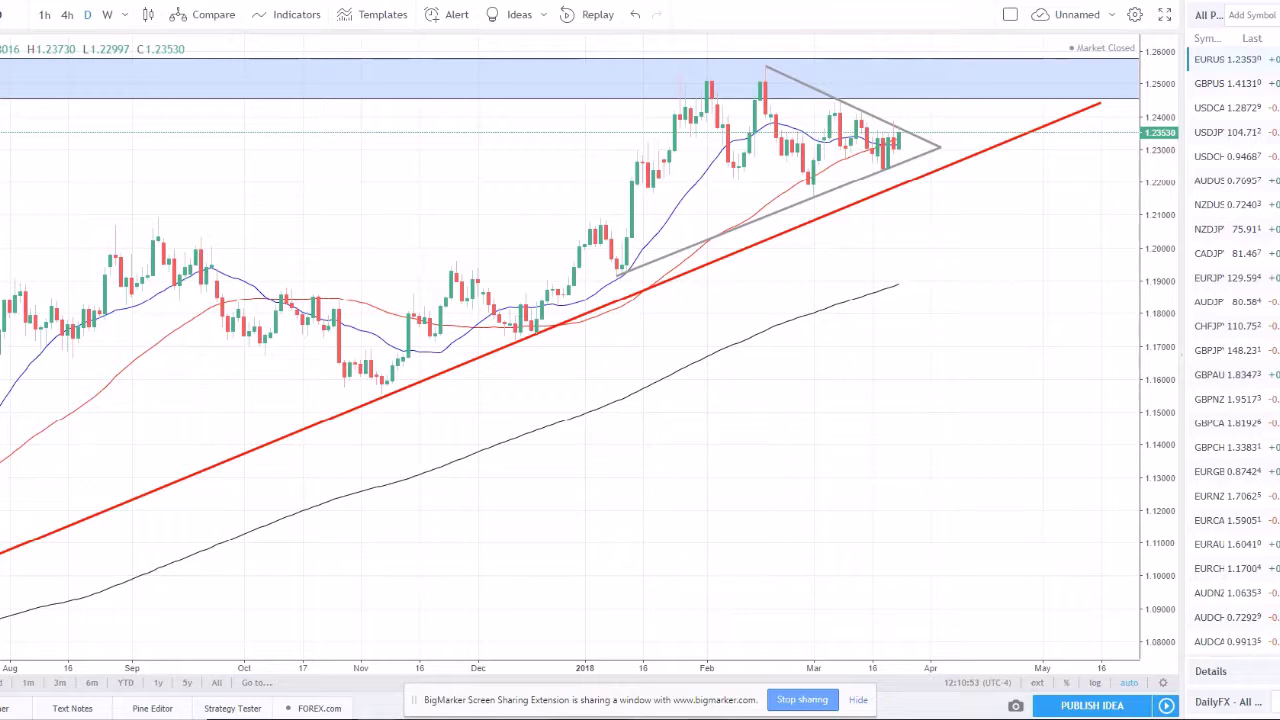
pyautogui.hotkey('alt', 'Tab')
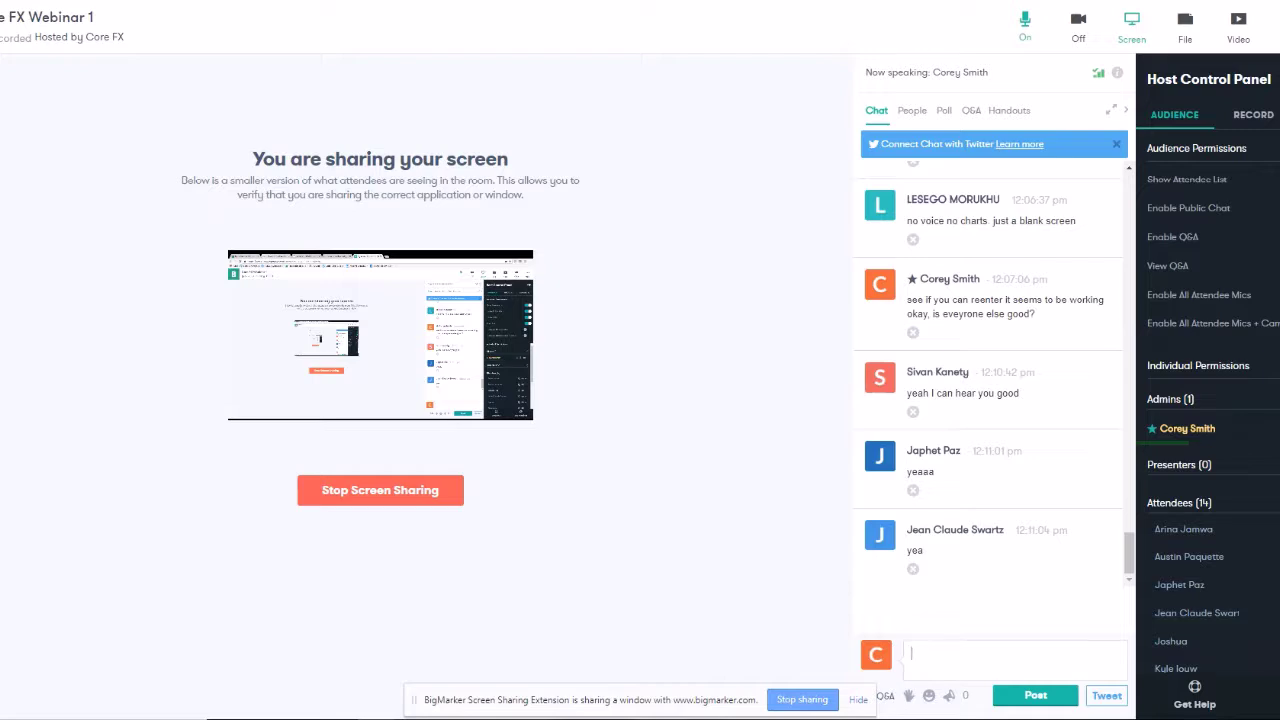
# Step: Switch to the TradingView EURUSD chart and change its timeframe from daily to weekly
pyautogui.hotkey('alt', 'Tab')
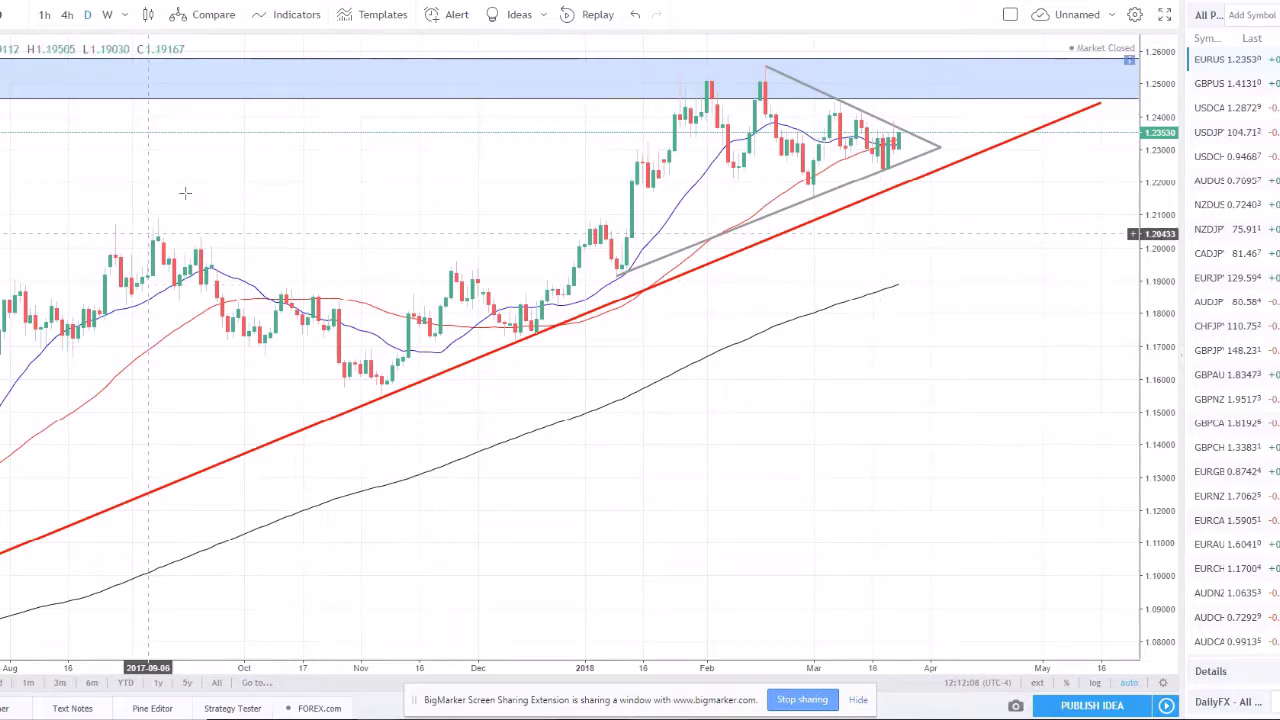
pyautogui.scroll(-2, 185, 193)
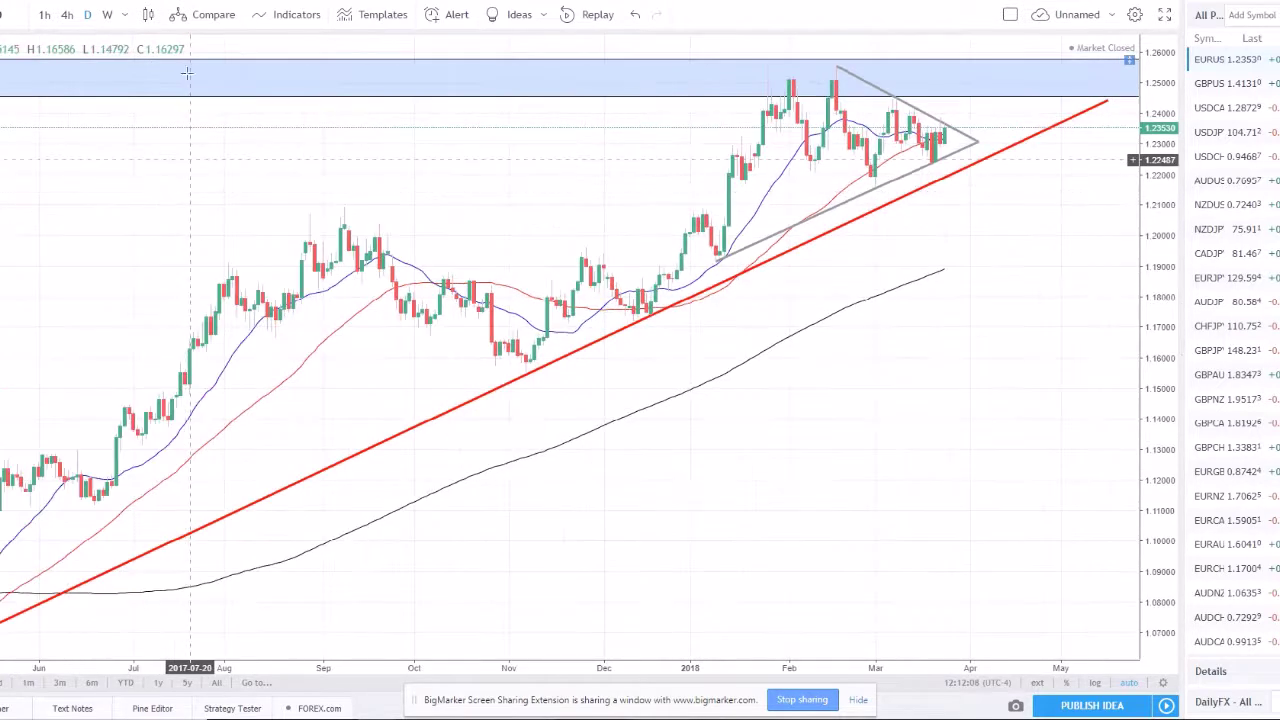
pyautogui.click(107, 15)
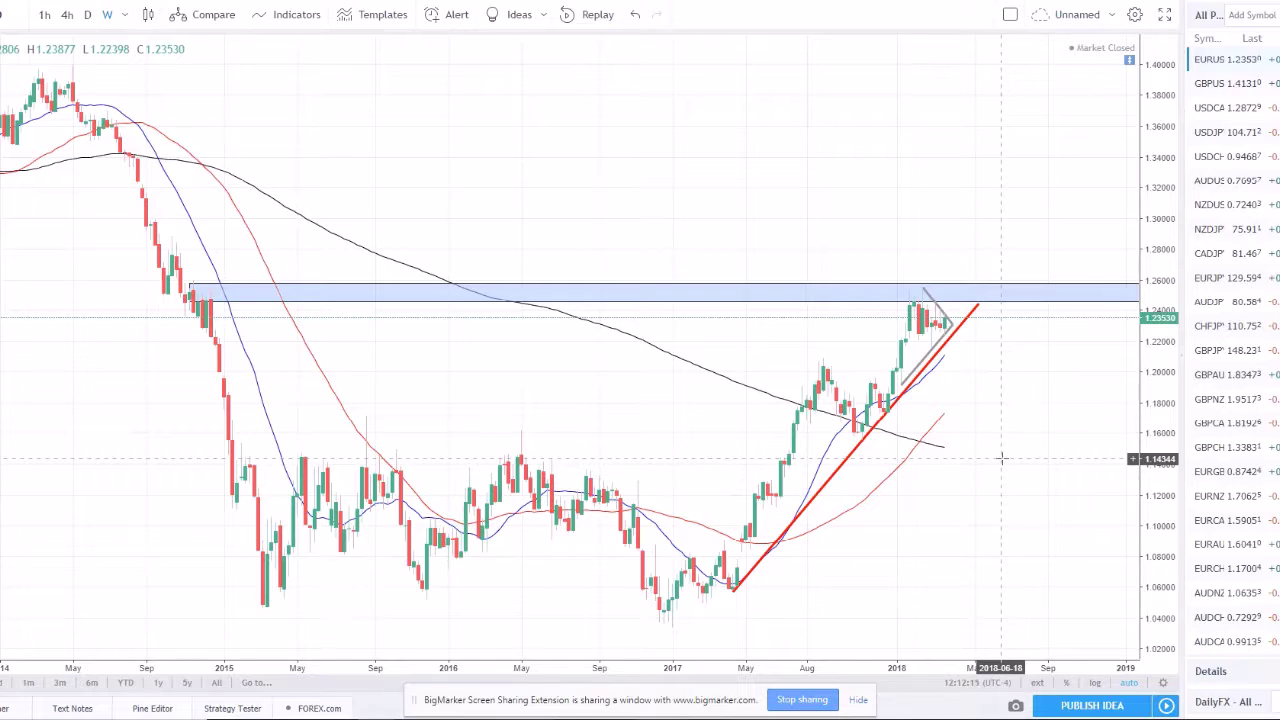
# Step: Draw a Fibonacci retracement on the weekly chart from the 2014 high at about 1.40047 to the 2017 low at about 1.03392
pyautogui.scroll(-2, 730, 295)
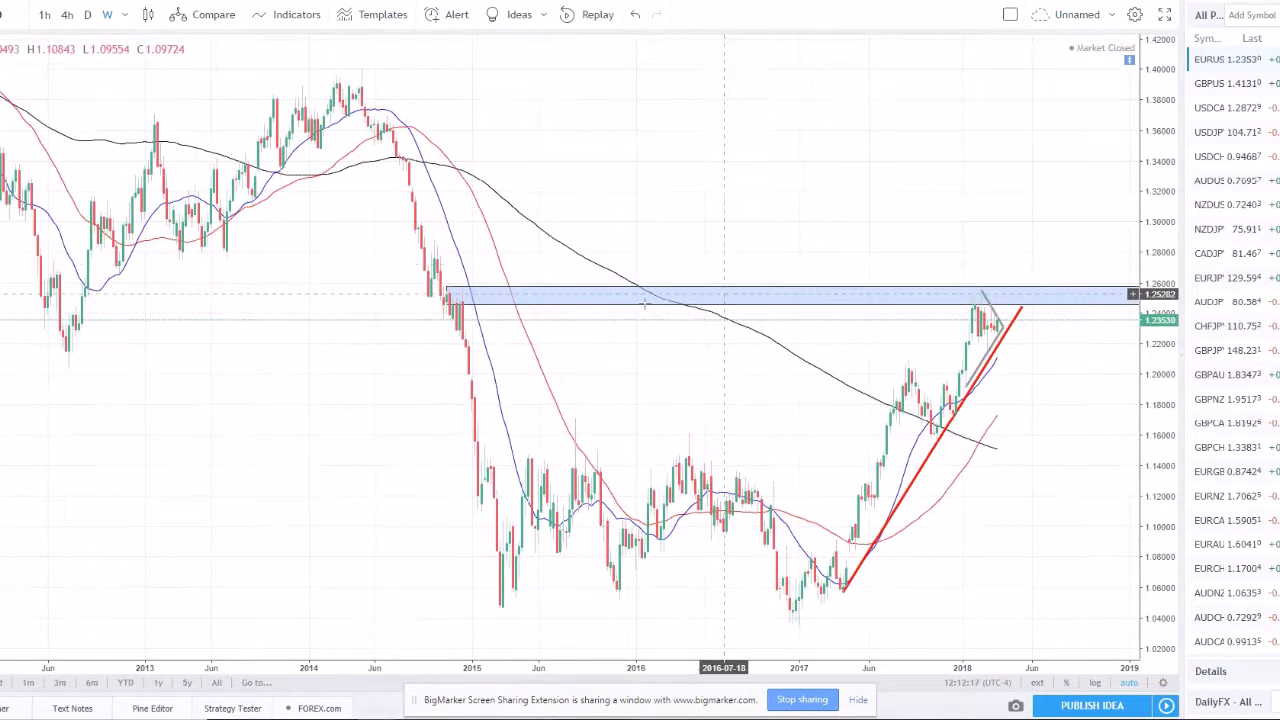
pyautogui.moveTo(790, 168); pyautogui.dragTo(644, 187)
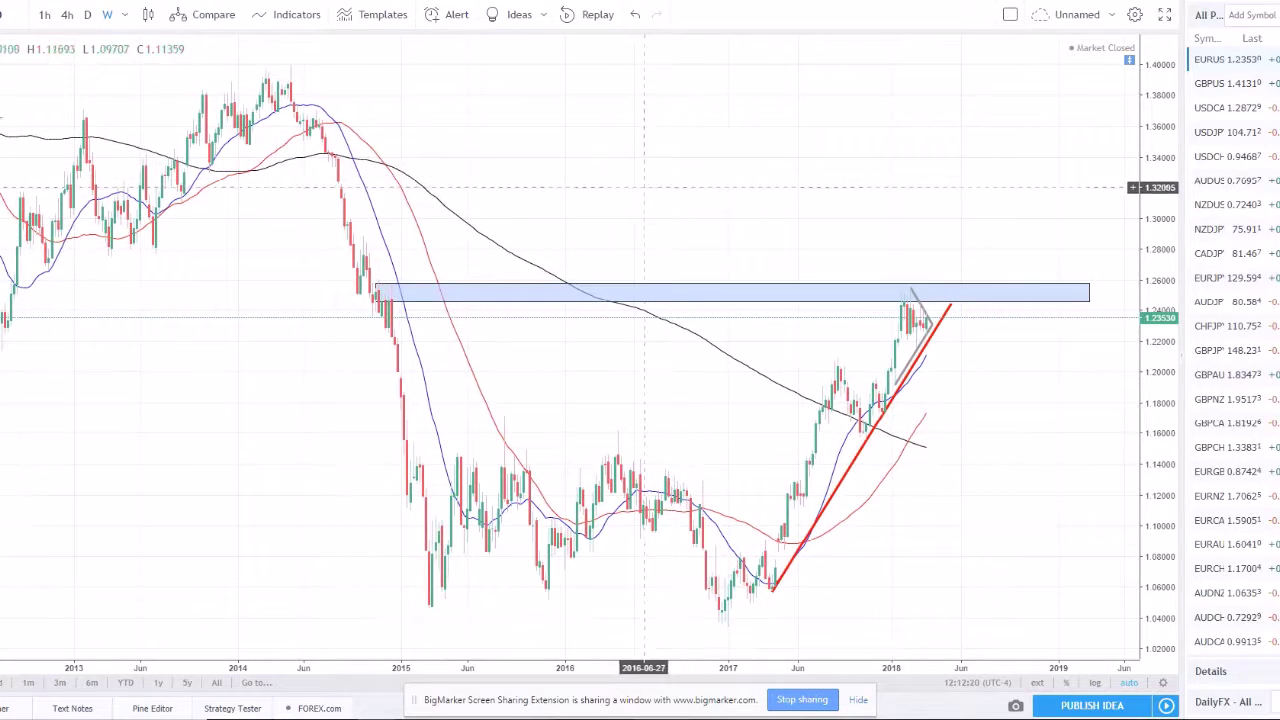
pyautogui.click(260, 63)
pyautogui.click(994, 615)
pyautogui.moveTo(994, 615); pyautogui.dragTo(998, 627)
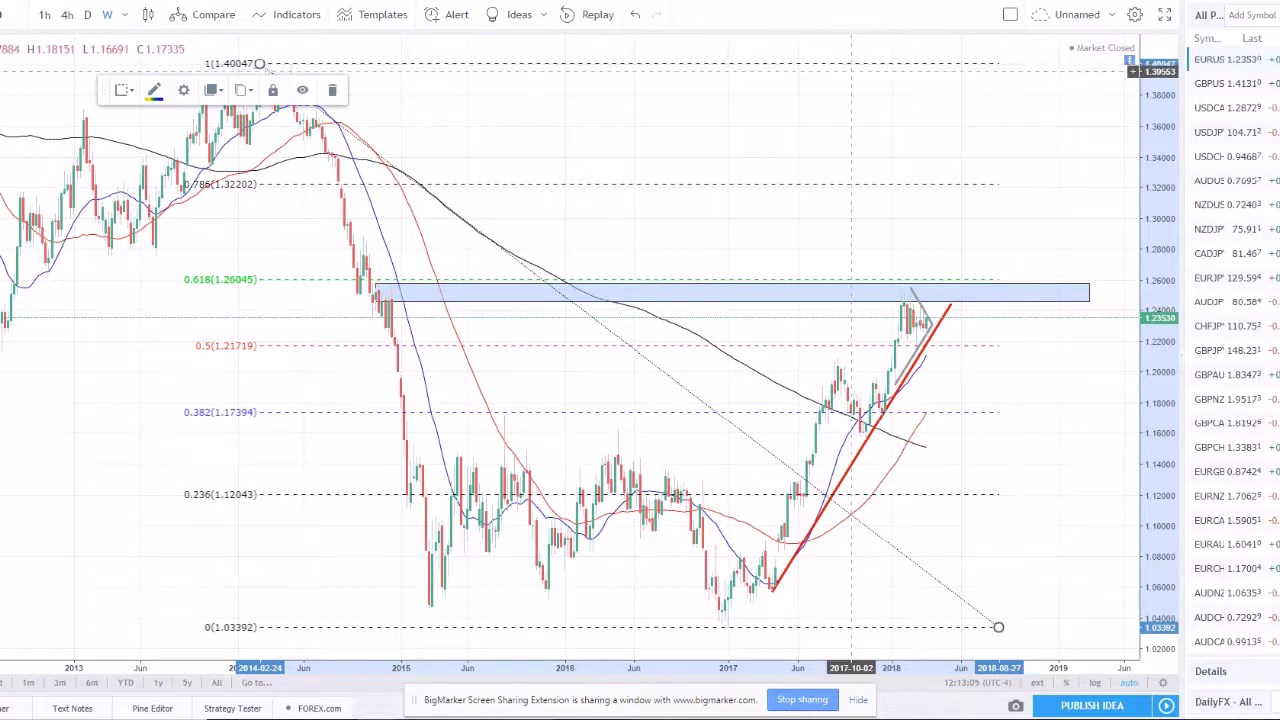
# Step: Review the retracement levels around the blue resistance zone and delete the Fibonacci retracement
pyautogui.scroll(1, 712, 350)
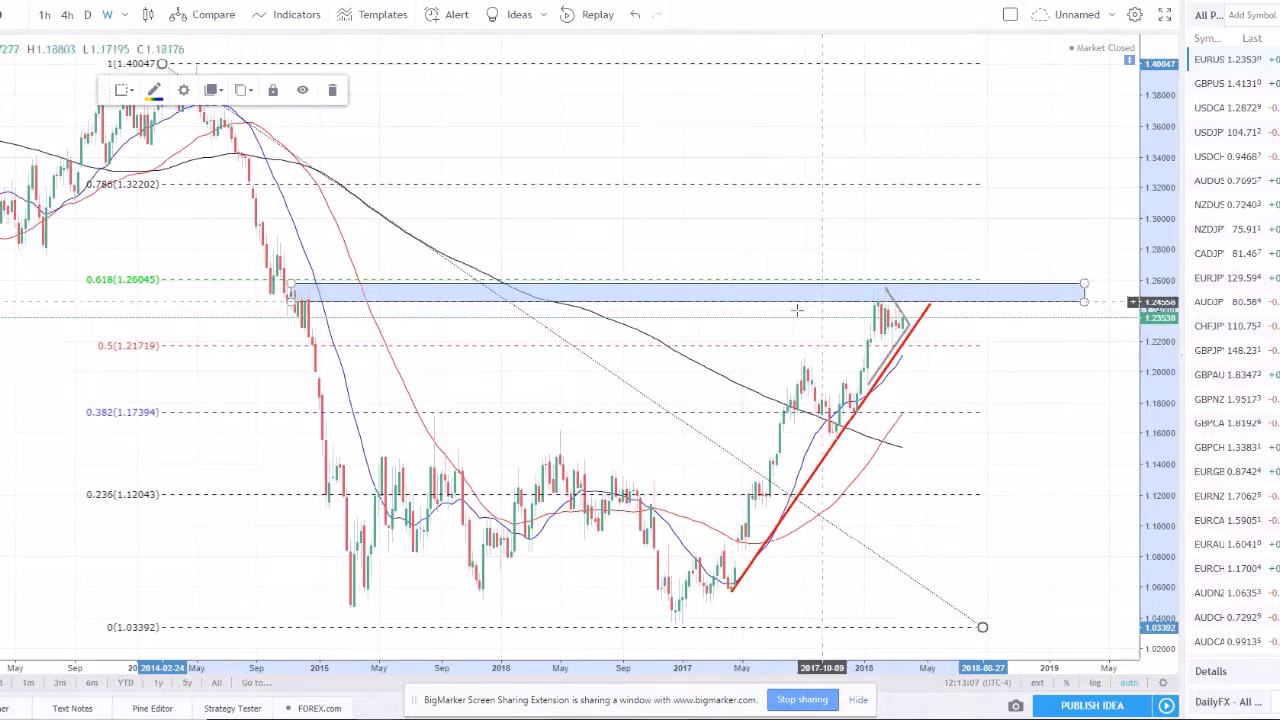
pyautogui.scroll(2, 712, 350)
pyautogui.scroll(-1, 845, 255)
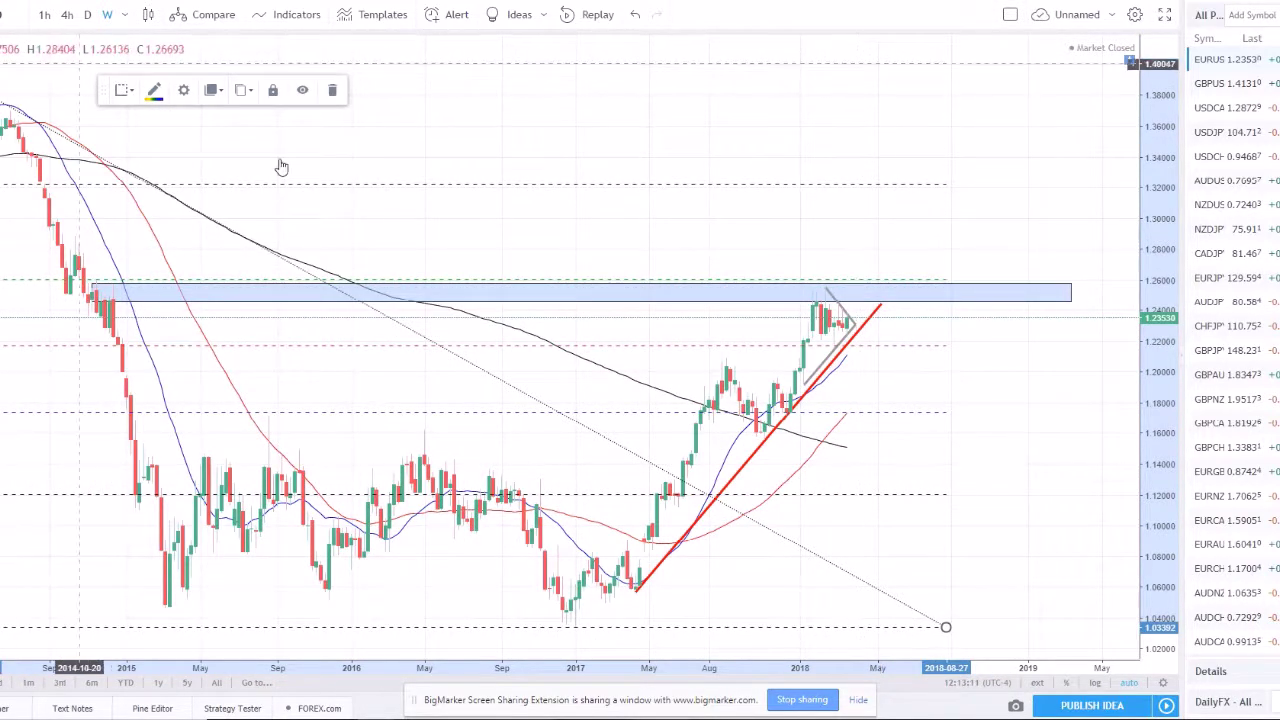
pyautogui.press('Delete')
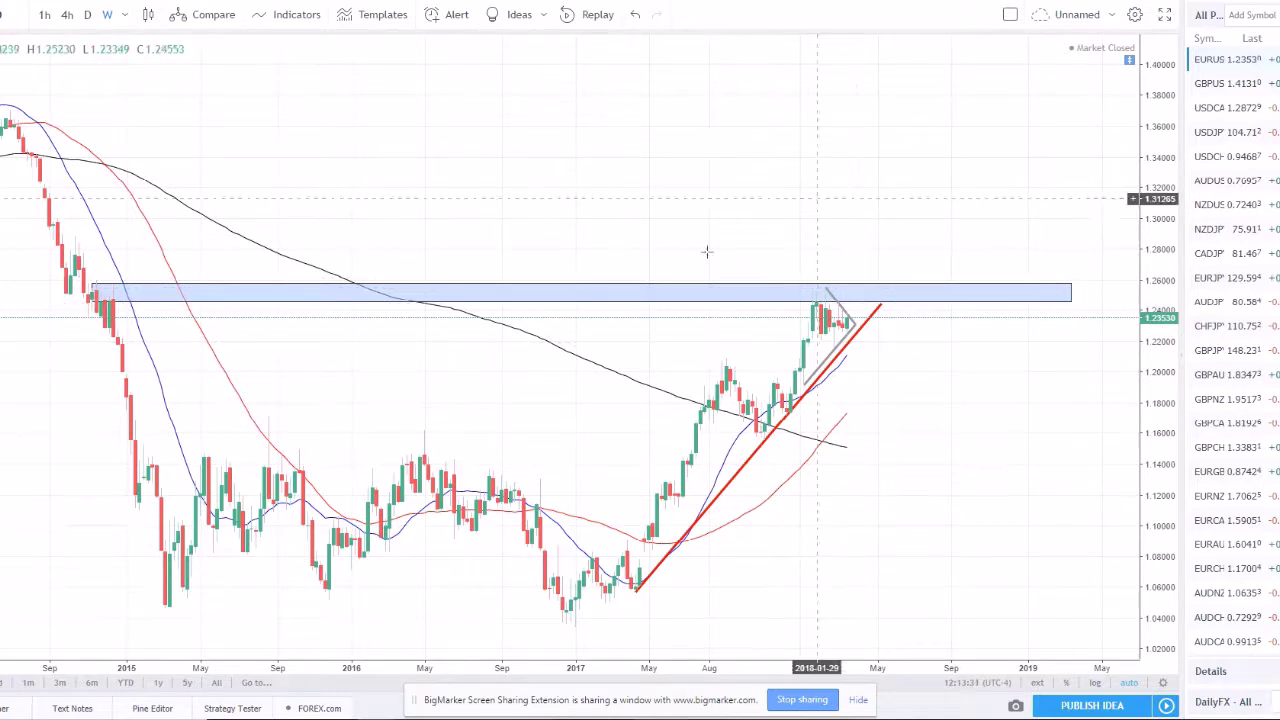
# Step: Examine the 2017 uptrend and the grey triangle beneath the blue resistance zone on the weekly chart
pyautogui.scroll(1, 795, 335)
pyautogui.click(525, 603)
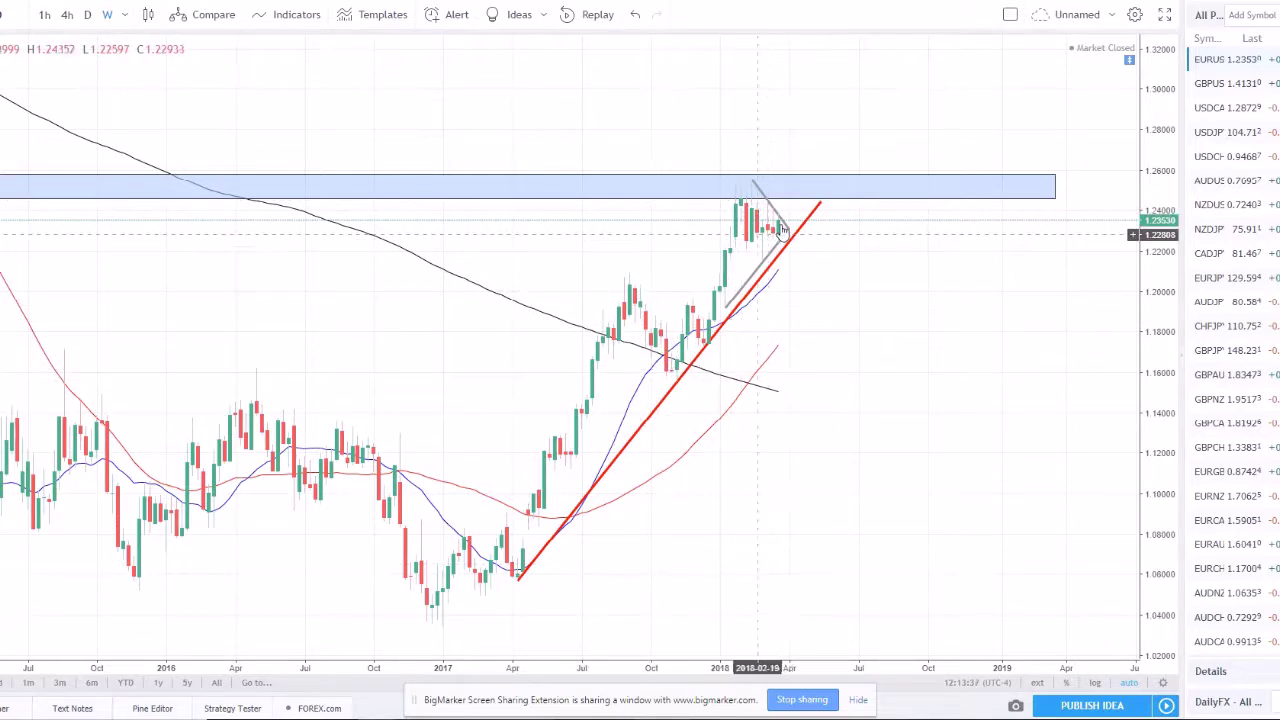
pyautogui.scroll(3, 765, 255)
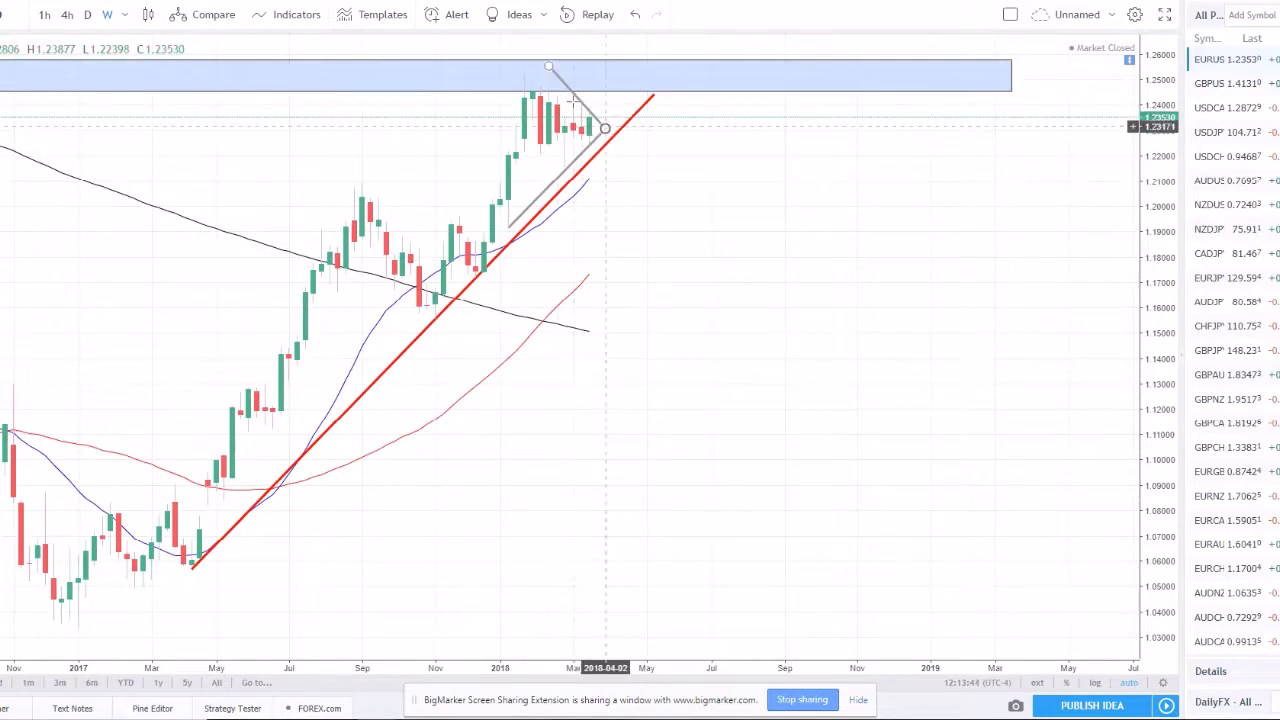
pyautogui.scroll(-5, 837, 214)
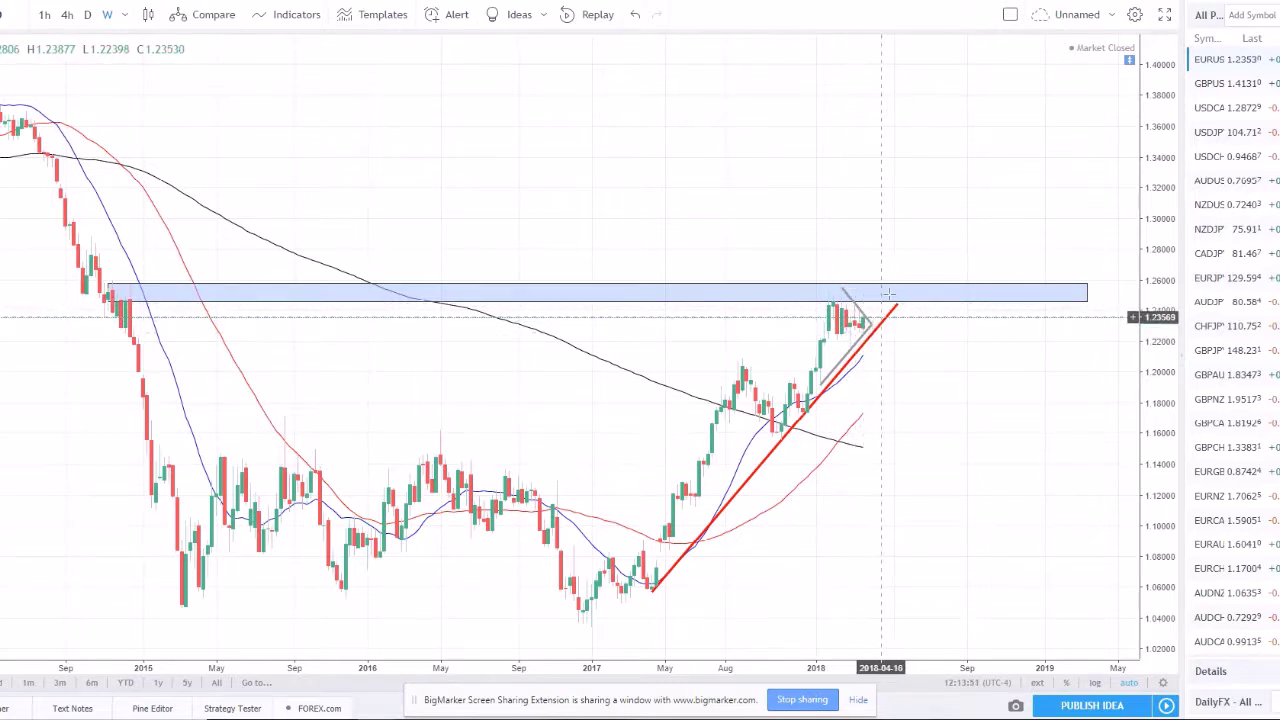
pyautogui.click(874, 320)
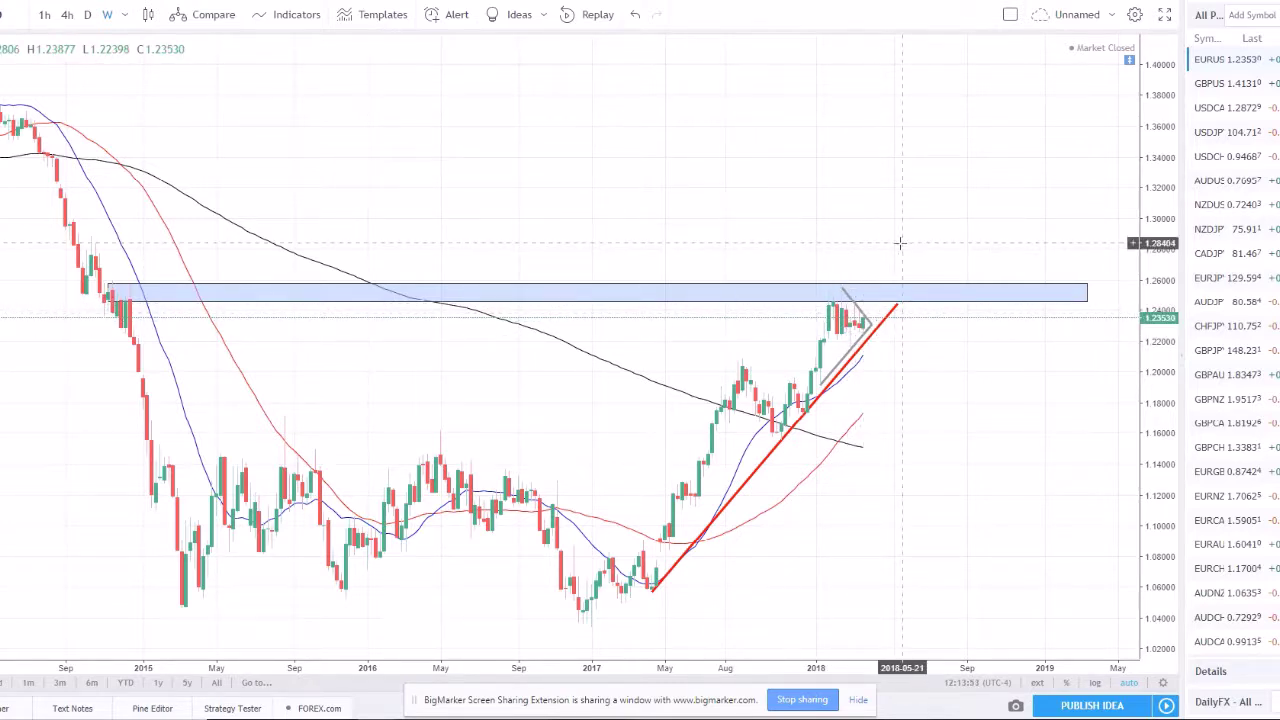
# Step: Draw a red line along the November 2017 to February 2018 rally, shift it to project upward from about 1.24143, and delete it
pyautogui.scroll(1, 565, 378)
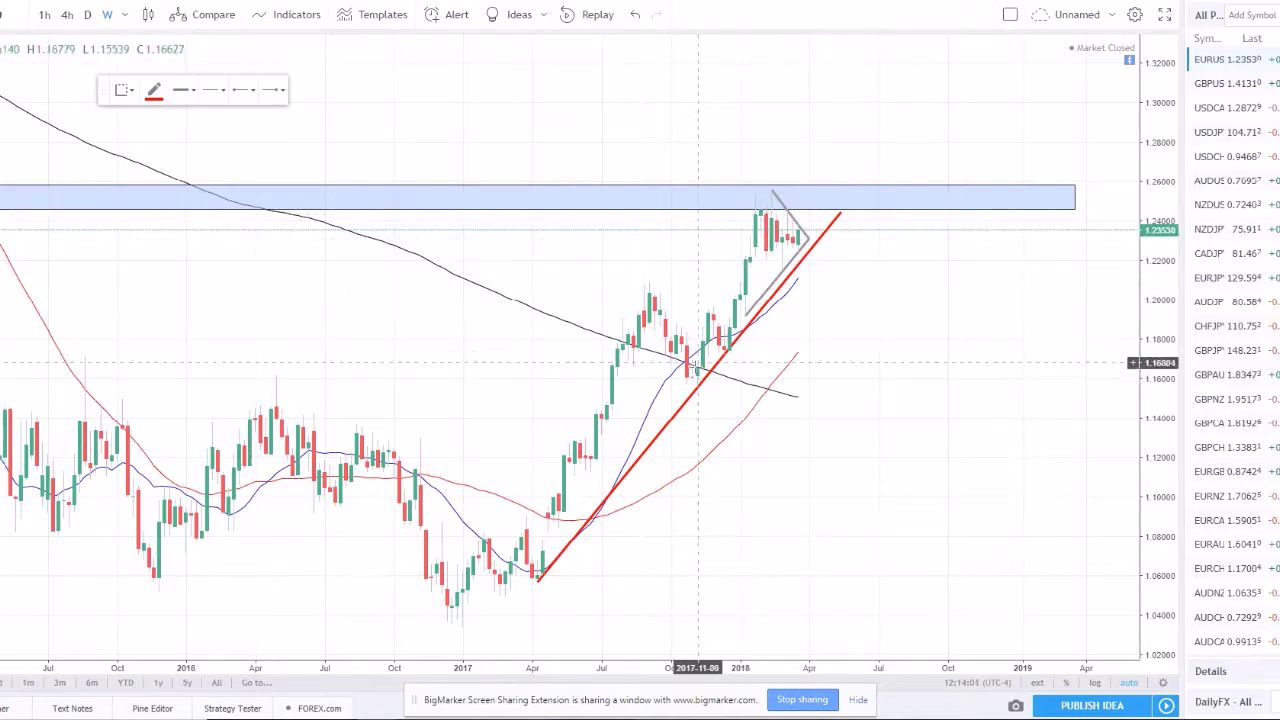
pyautogui.moveTo(692, 372); pyautogui.dragTo(771, 190)
pyautogui.scroll(-3, 914, 370)
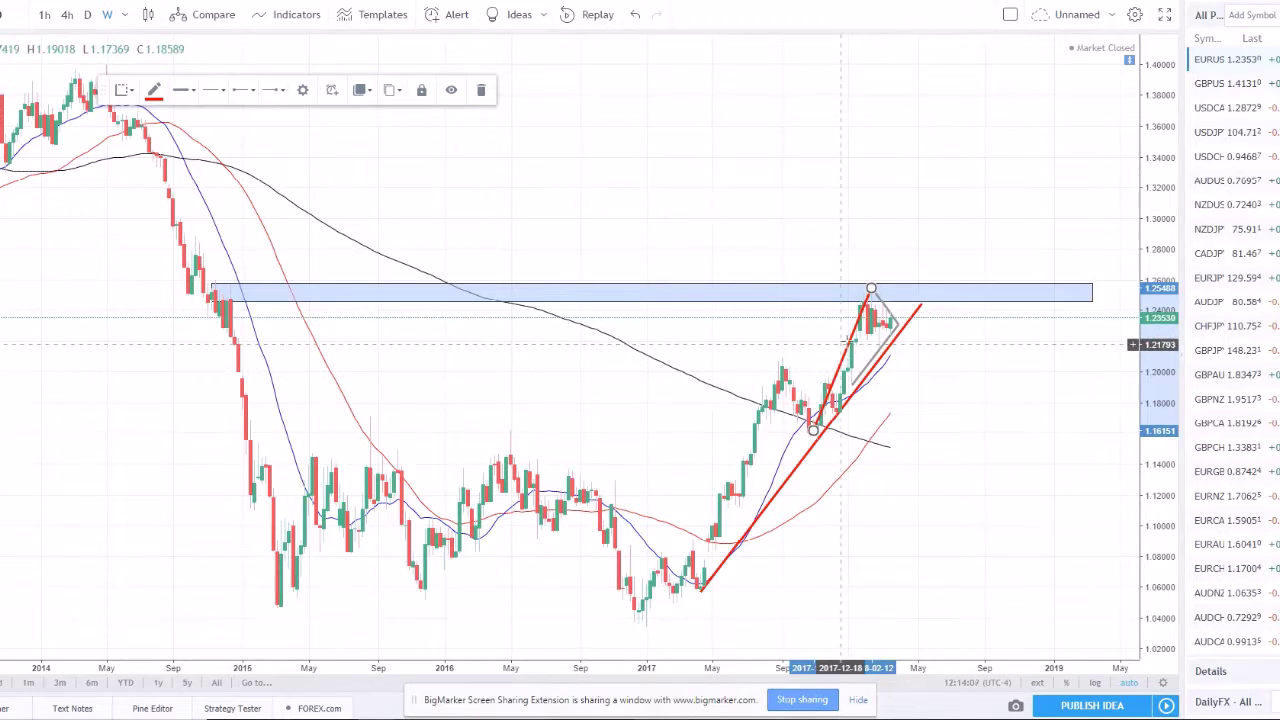
pyautogui.moveTo(853, 340); pyautogui.dragTo(926, 228)
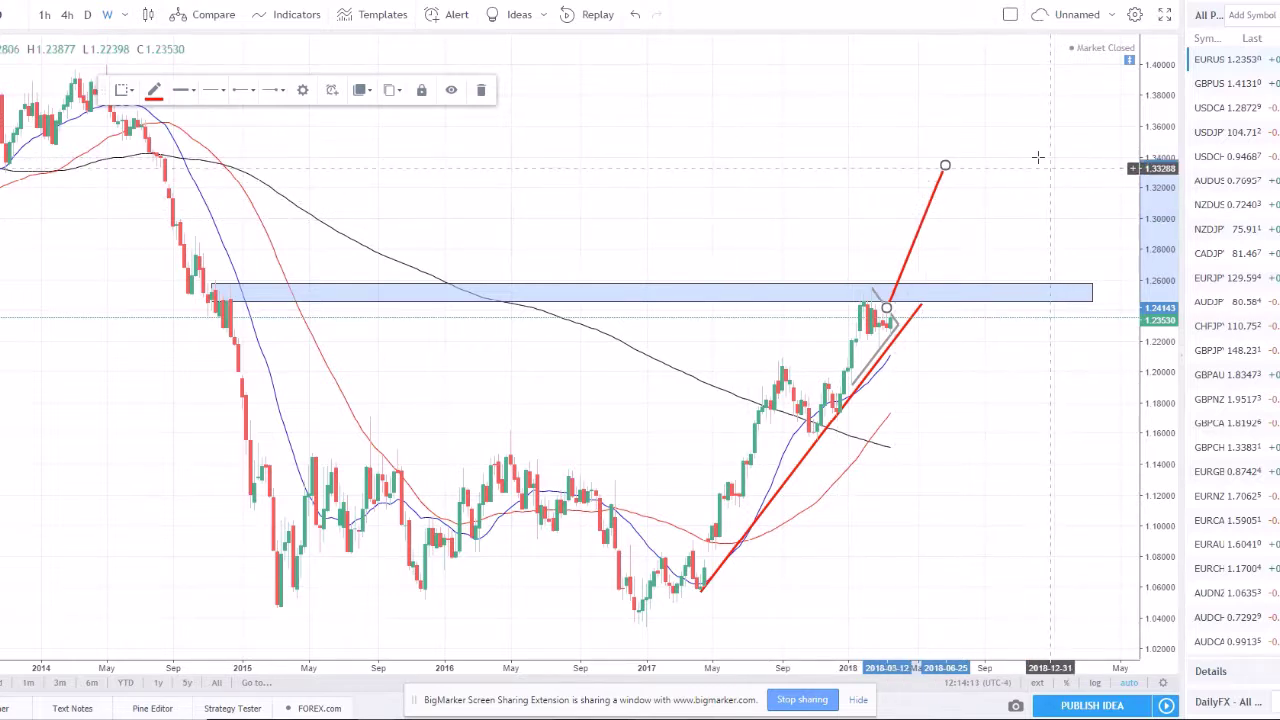
pyautogui.press('Delete')
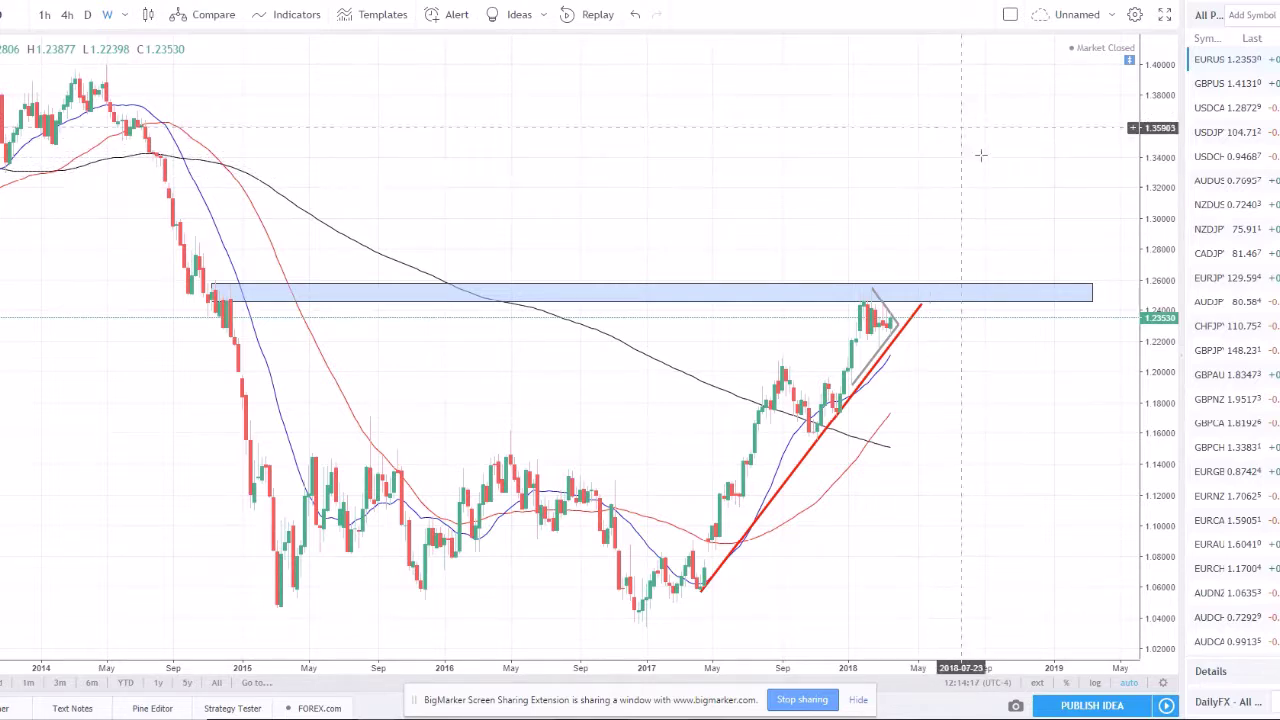
pyautogui.scroll(-2, 990, 165)
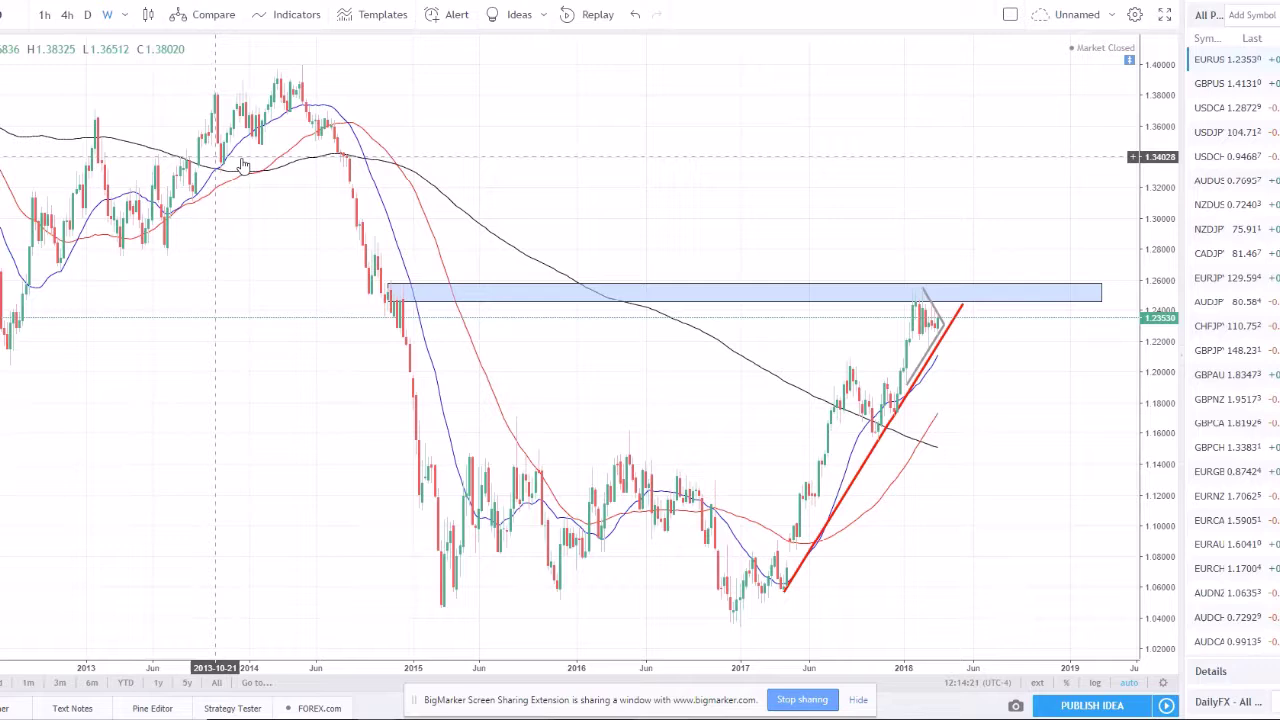
pyautogui.scroll(2, 863, 189)
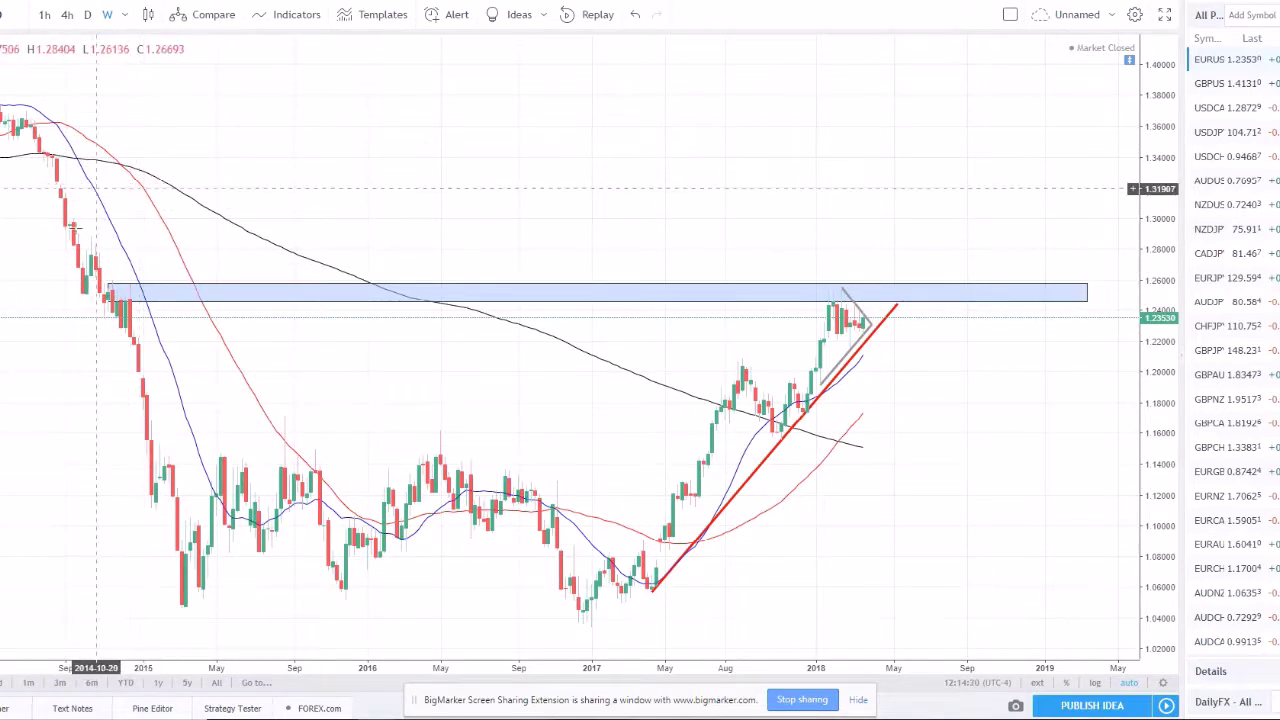
# Step: Switch EURUSD from weekly to the daily timeframe and examine the red uptrend line and grey triangle beneath the blue resistance zone
pyautogui.scroll(2, 890, 355)
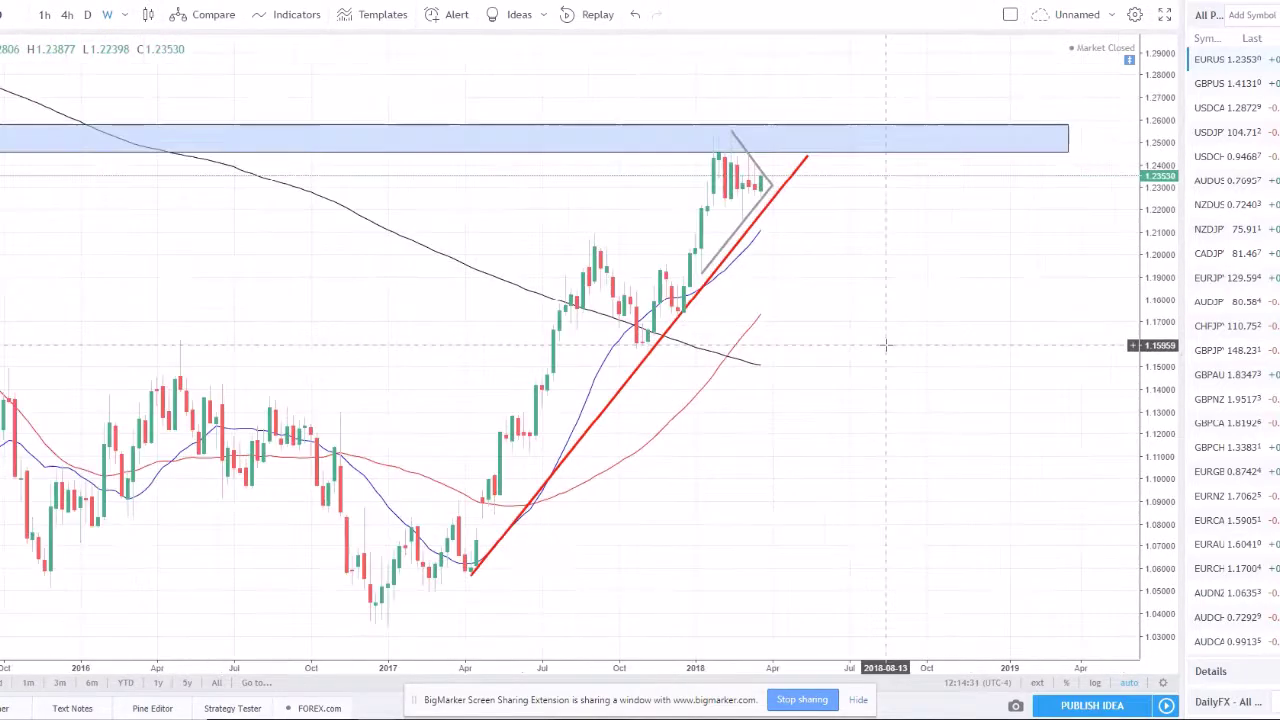
pyautogui.scroll(-3, 886, 370)
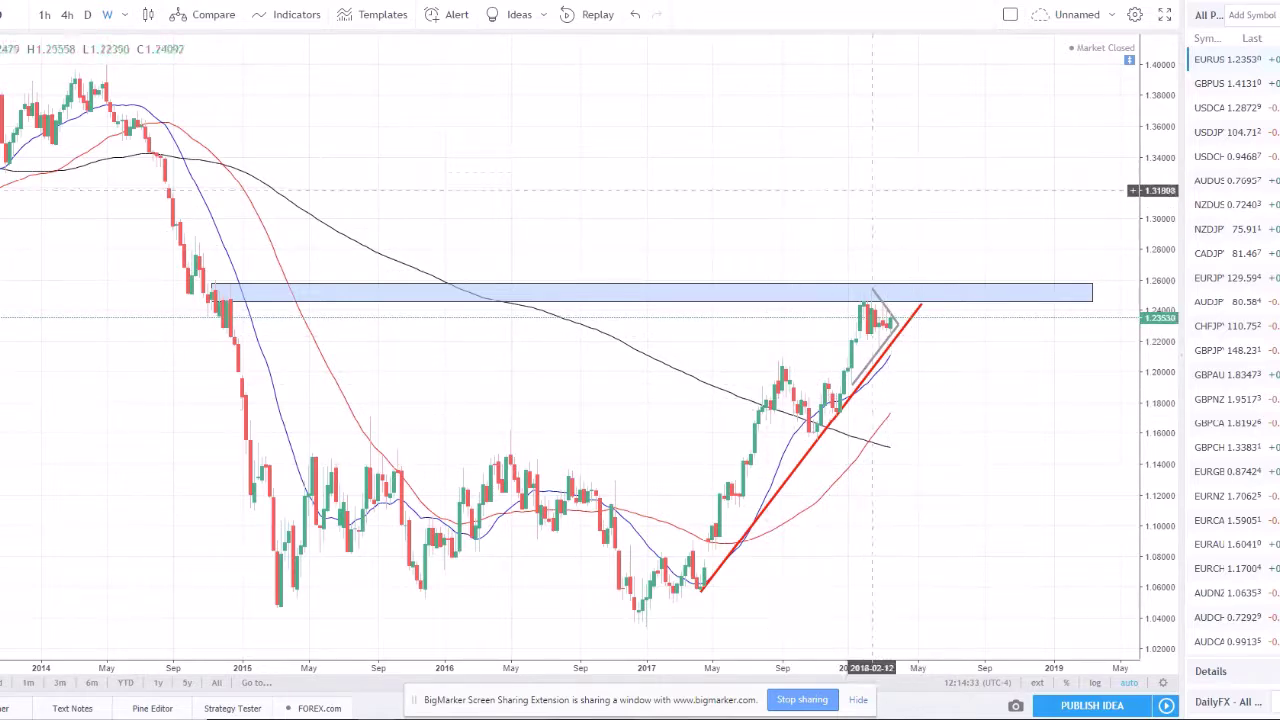
pyautogui.click(89, 16)
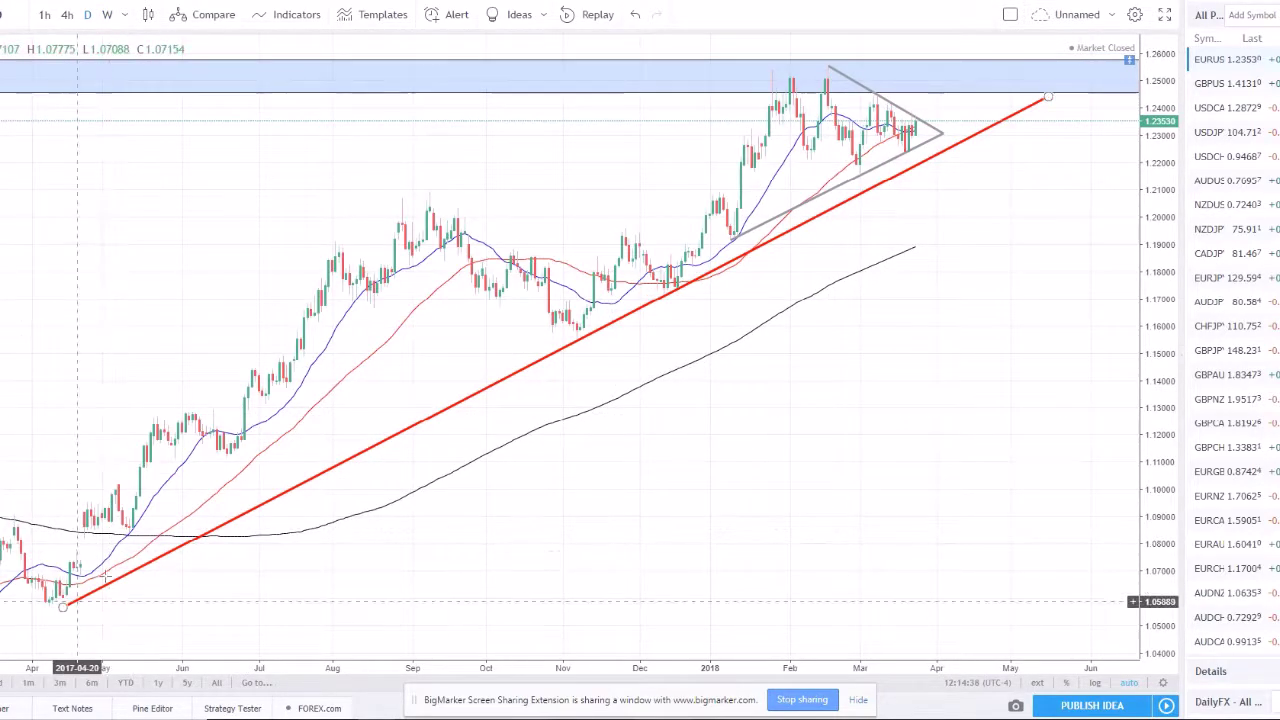
pyautogui.scroll(2, 1017, 310)
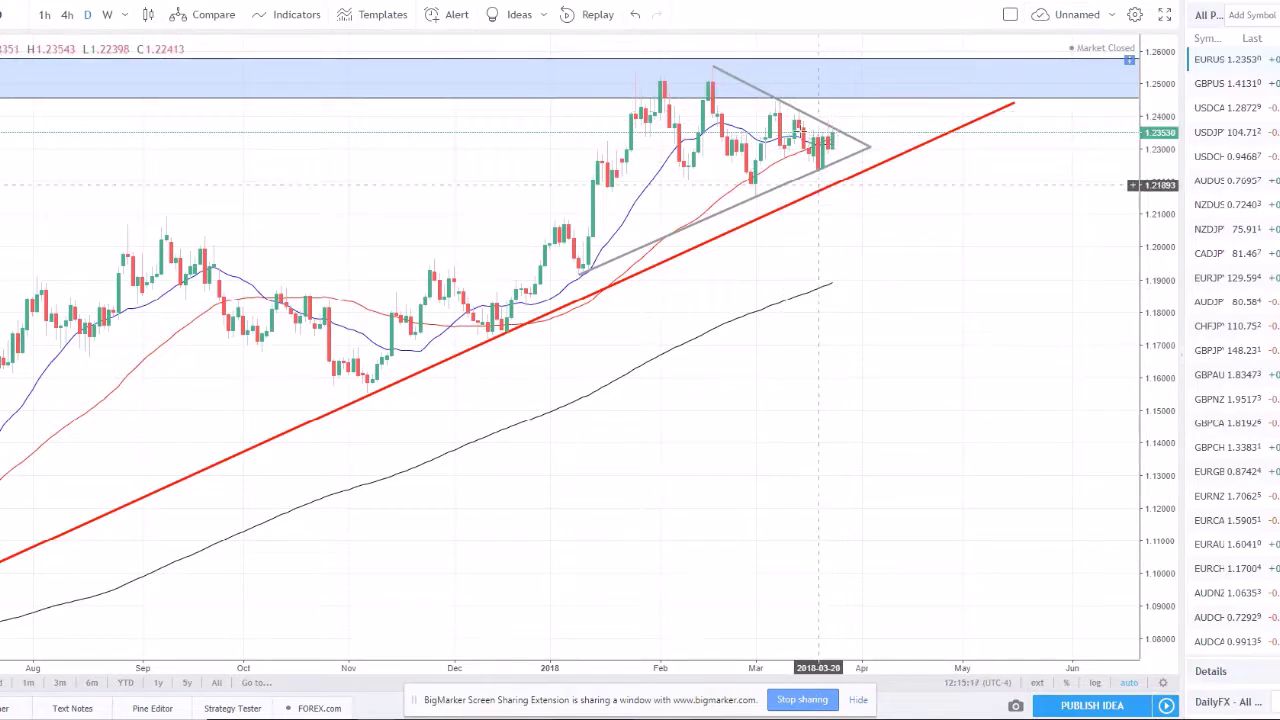
pyautogui.scroll(-2, 891, 171)
pyautogui.scroll(-2, 1048, 282)
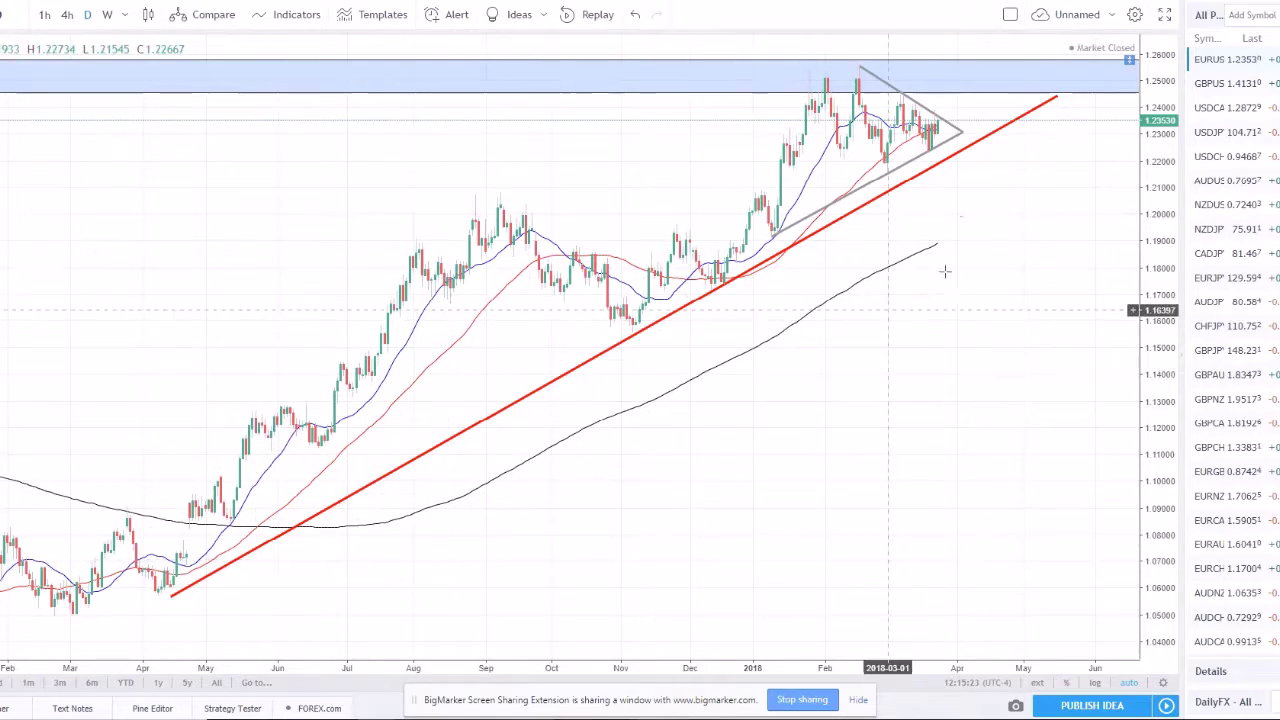
pyautogui.scroll(2, 958, 150)
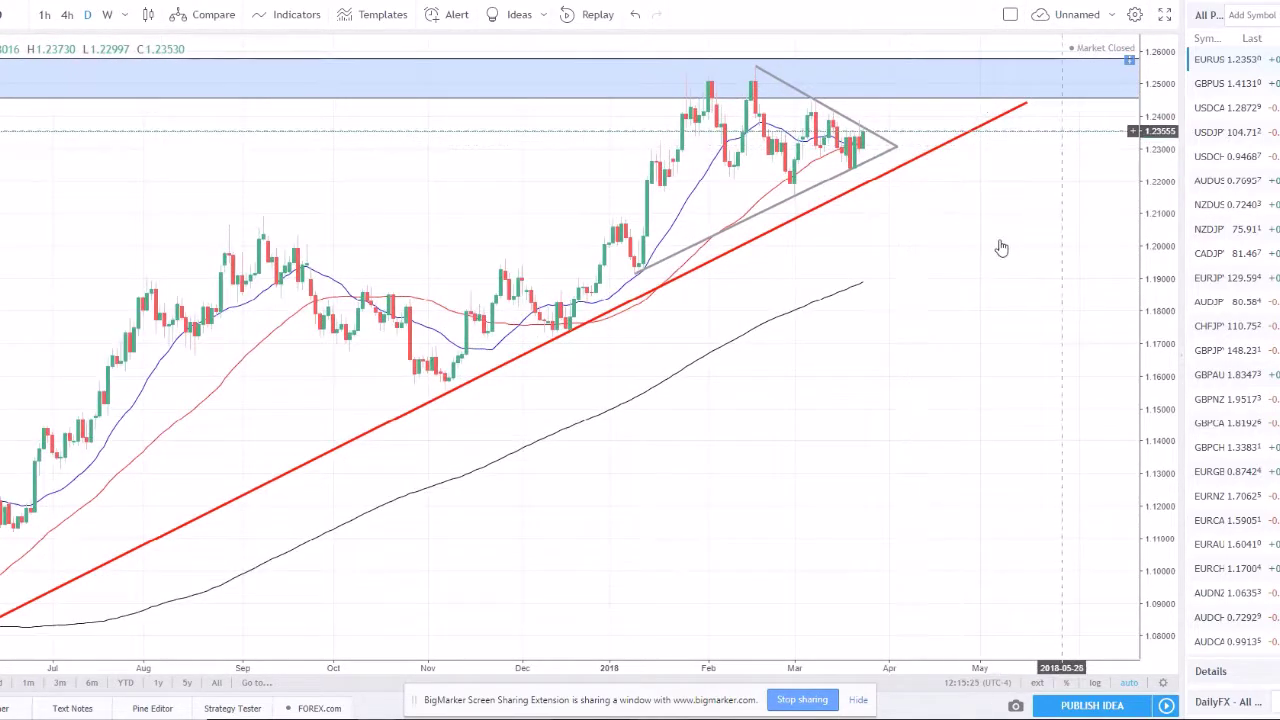
pyautogui.scroll(2, 740, 294)
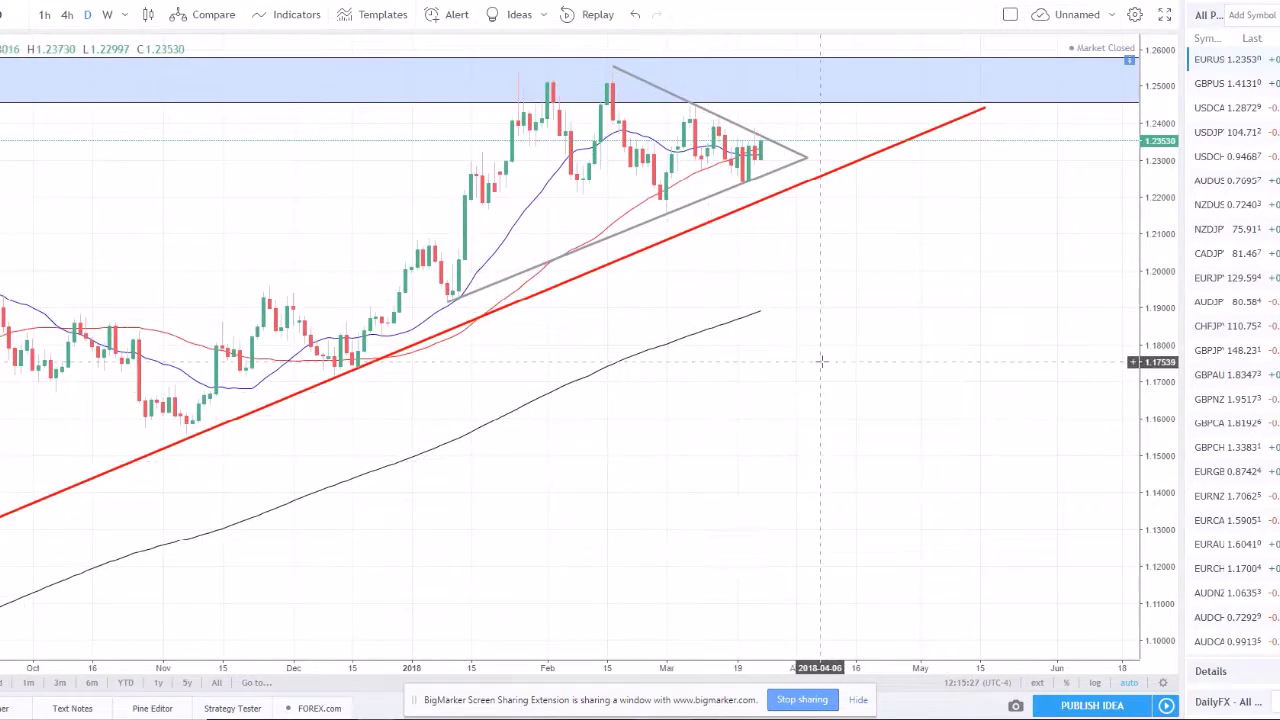
pyautogui.moveTo(820, 360); pyautogui.dragTo(929, 360)
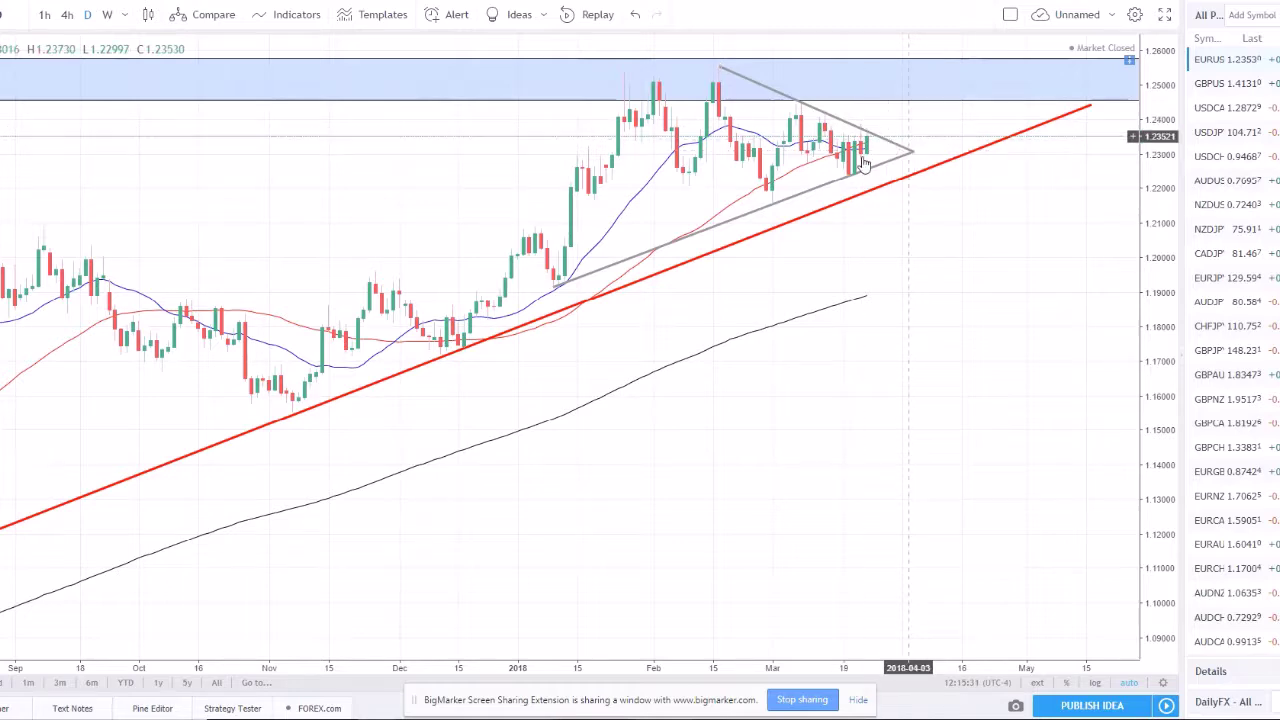
# Step: Examine the grey triangle's apex on the 4-hour EURUSD chart and return to the daily timeframe
pyautogui.click(67, 15)
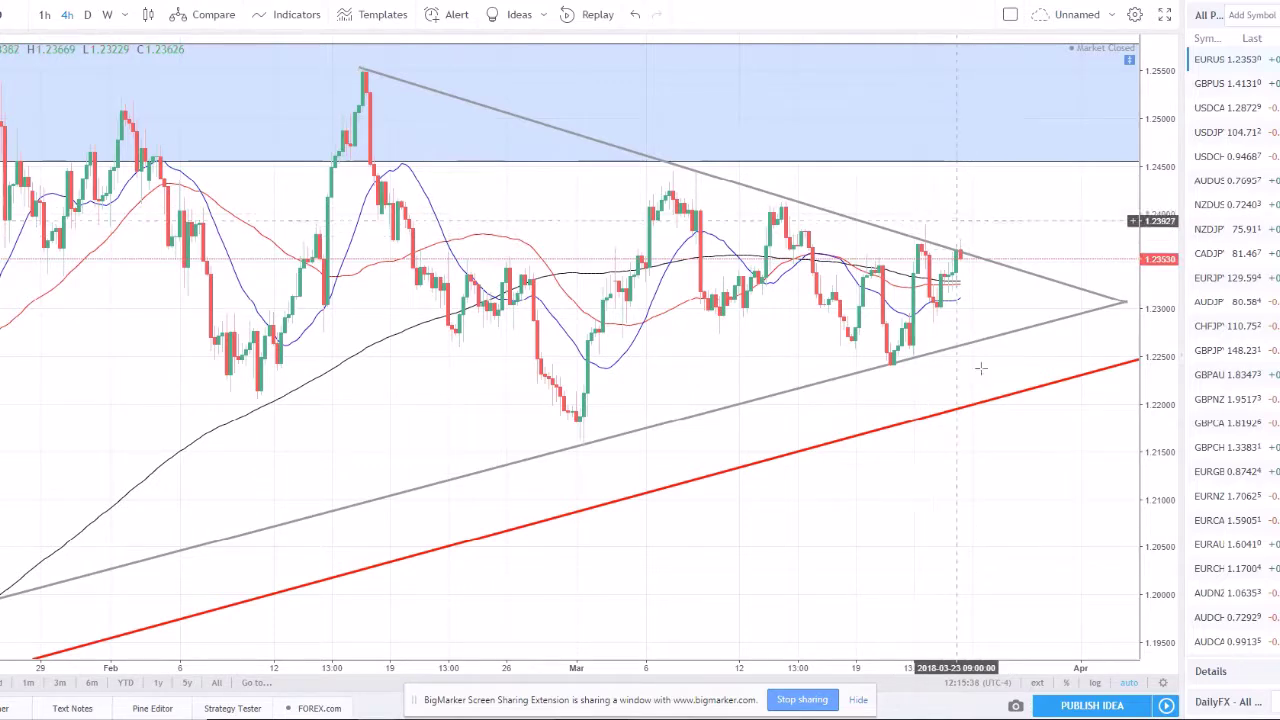
pyautogui.scroll(-1, 1031, 509)
pyautogui.scroll(-1, 1040, 530)
pyautogui.moveTo(1070, 545); pyautogui.dragTo(829, 350)
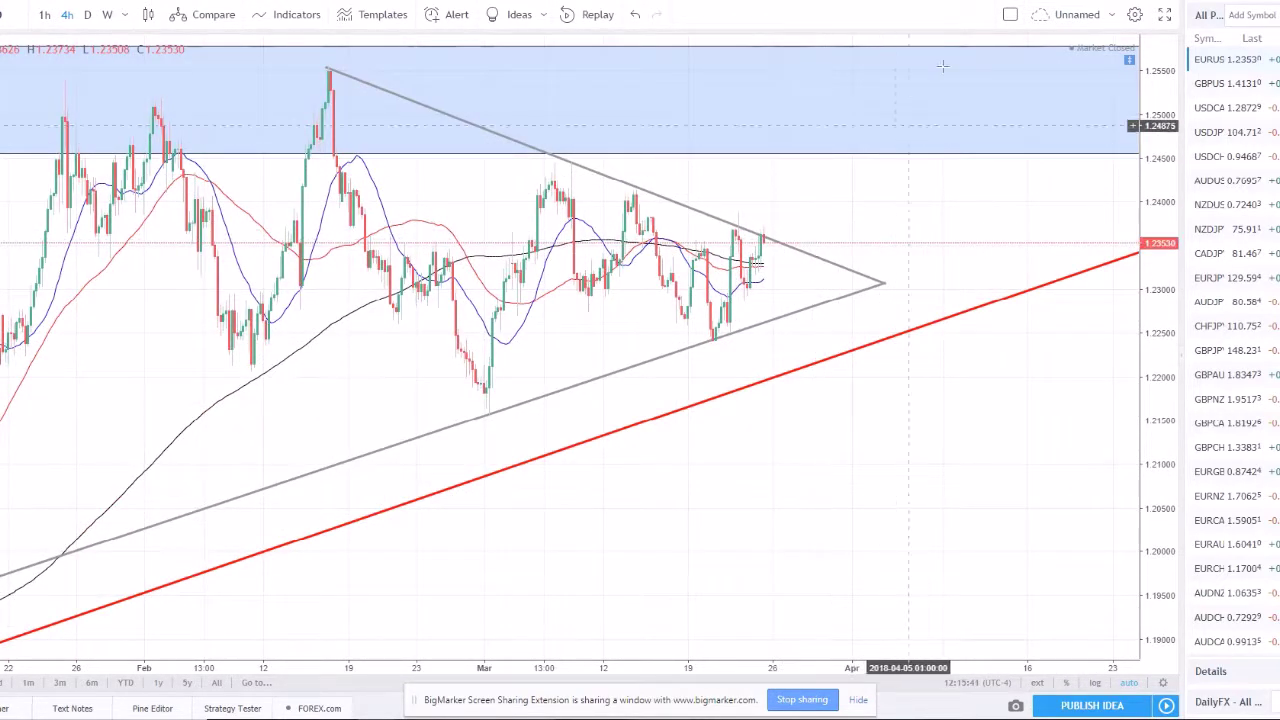
pyautogui.click(86, 15)
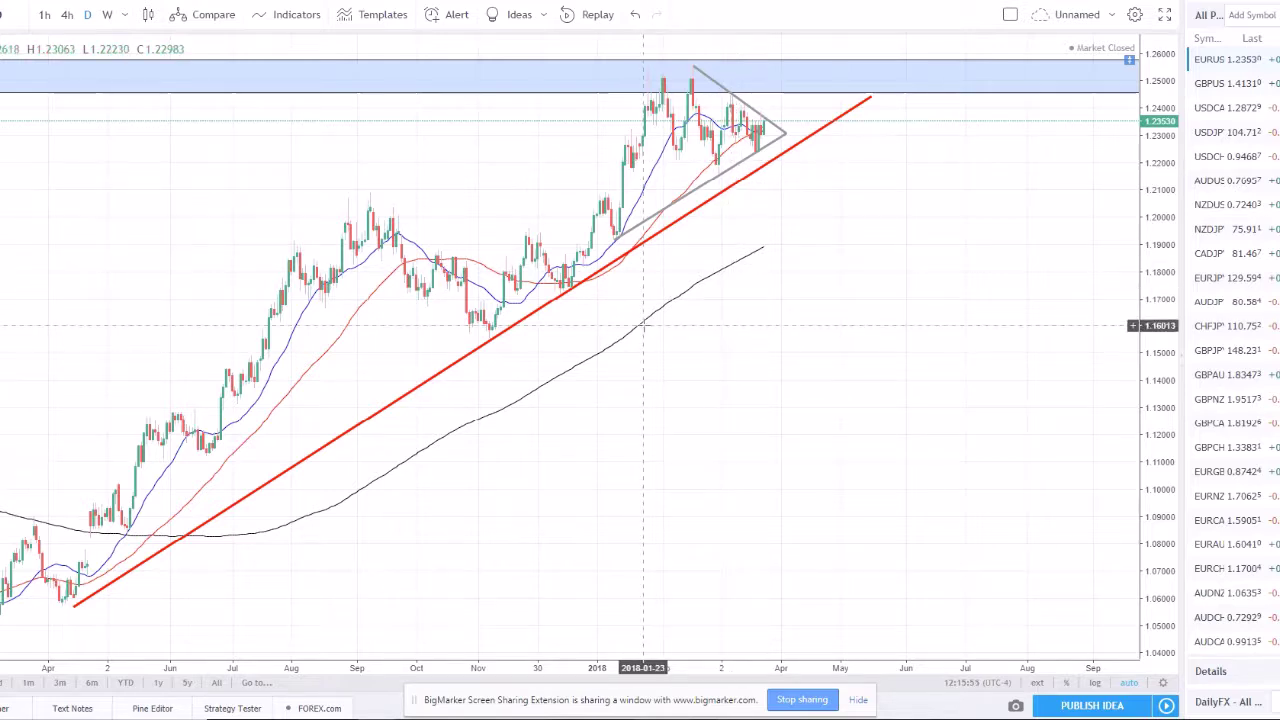
pyautogui.scroll(2, 764, 205)
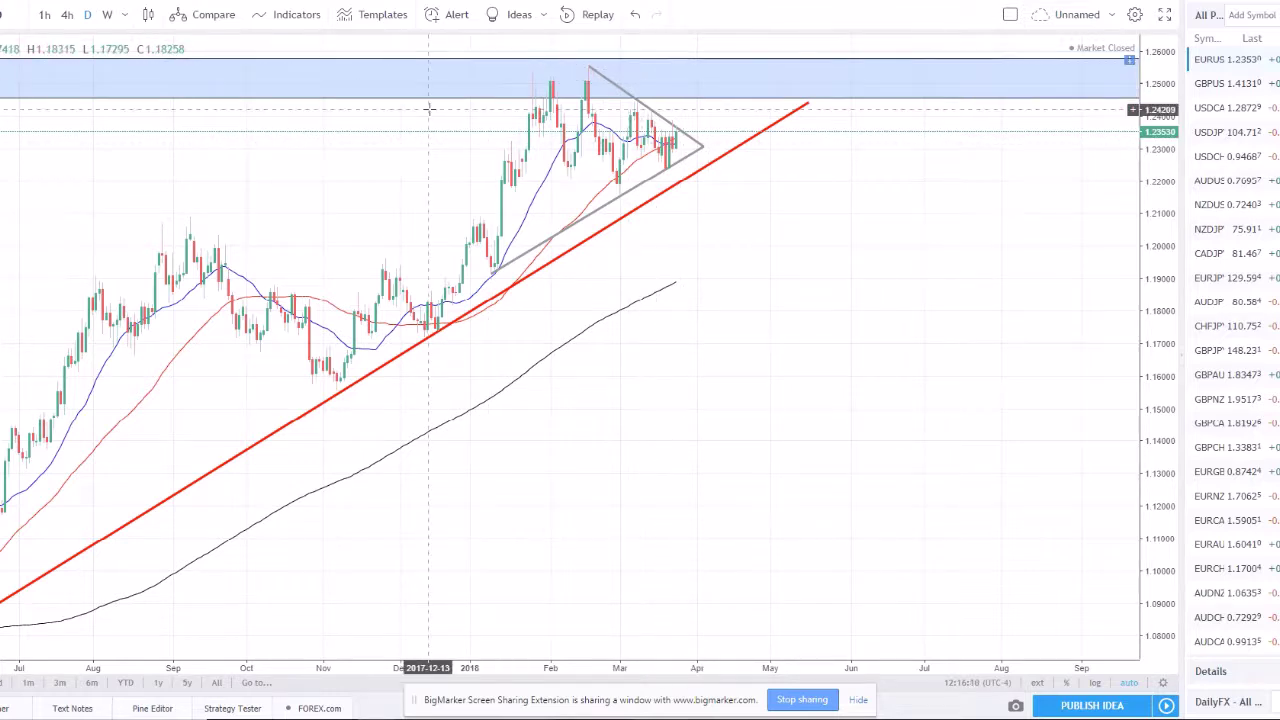
# Step: Open the GBPUSD chart on the weekly timeframe and examine the long-term price action from the 2014 decline onward
pyautogui.press('Down')
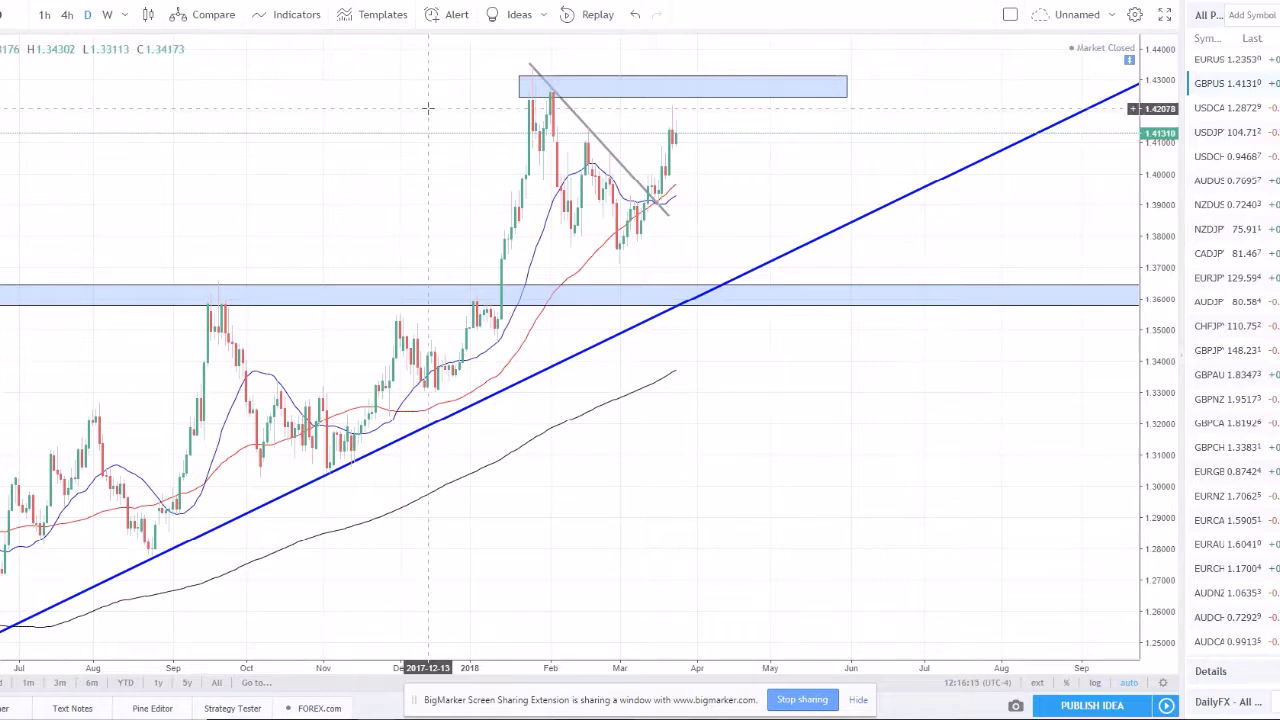
pyautogui.click(107, 16)
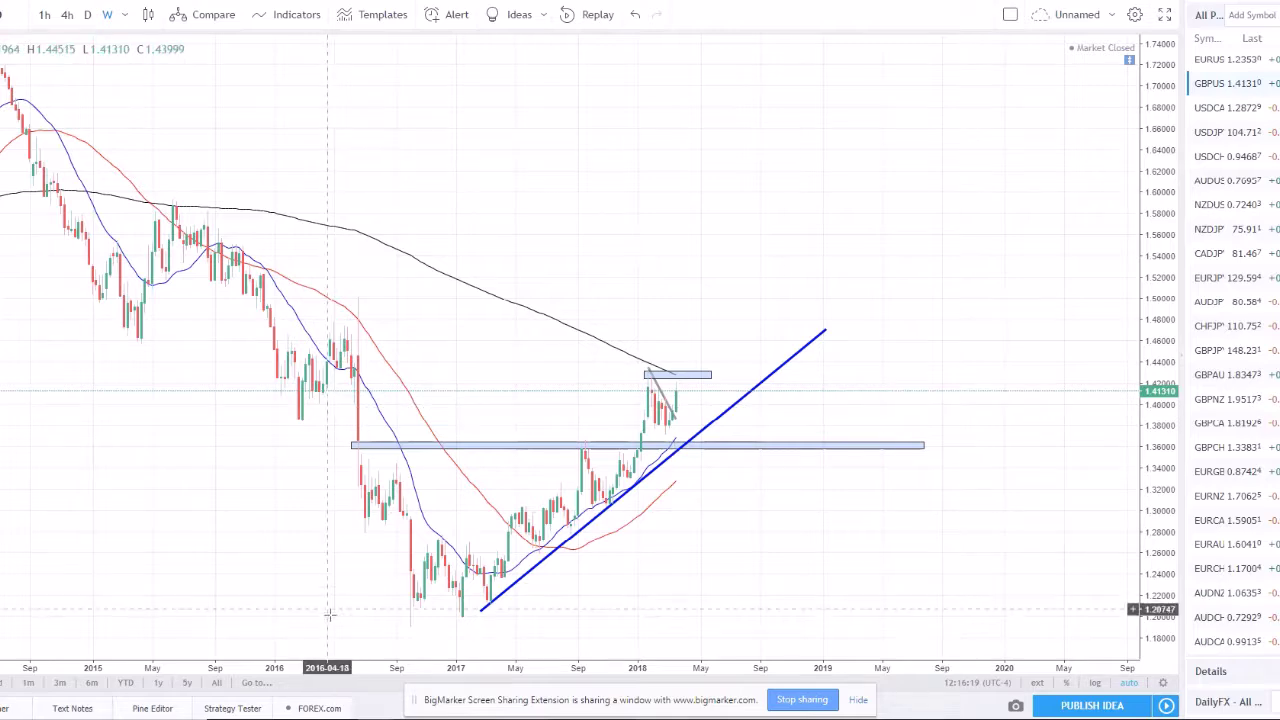
pyautogui.scroll(-5, 429, 371)
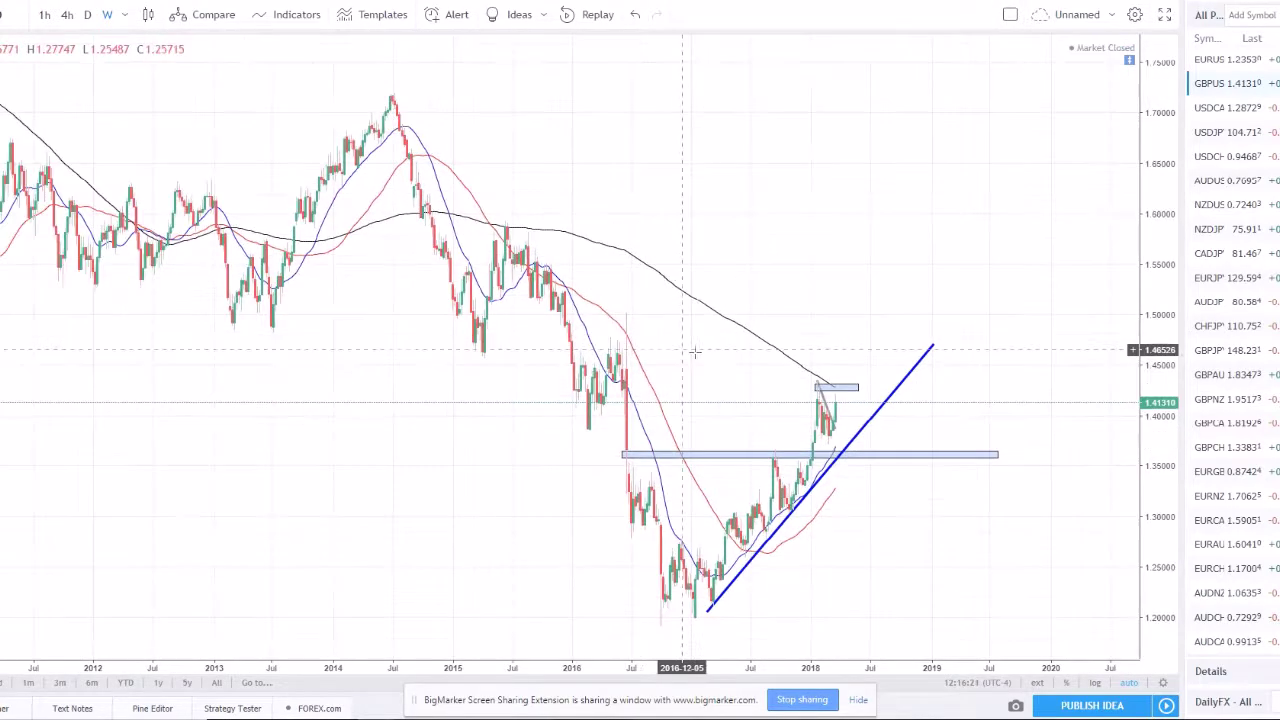
pyautogui.scroll(3, 695, 352)
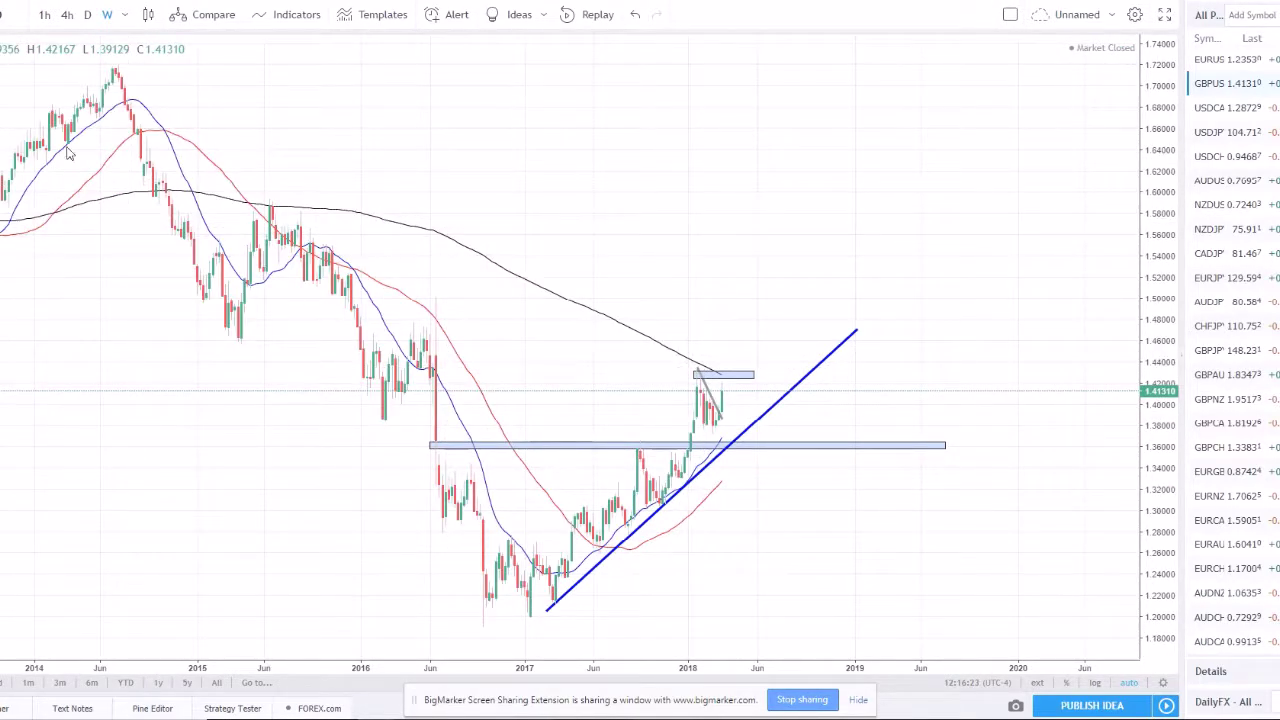
# Step: Draw a rectangle over the 2016 GBPUSD consolidation, from 2016-03-21 to 2016-09-12 with its upper edge at about 1.52227, and delete it
pyautogui.click(396, 275)
pyautogui.click(474, 388)
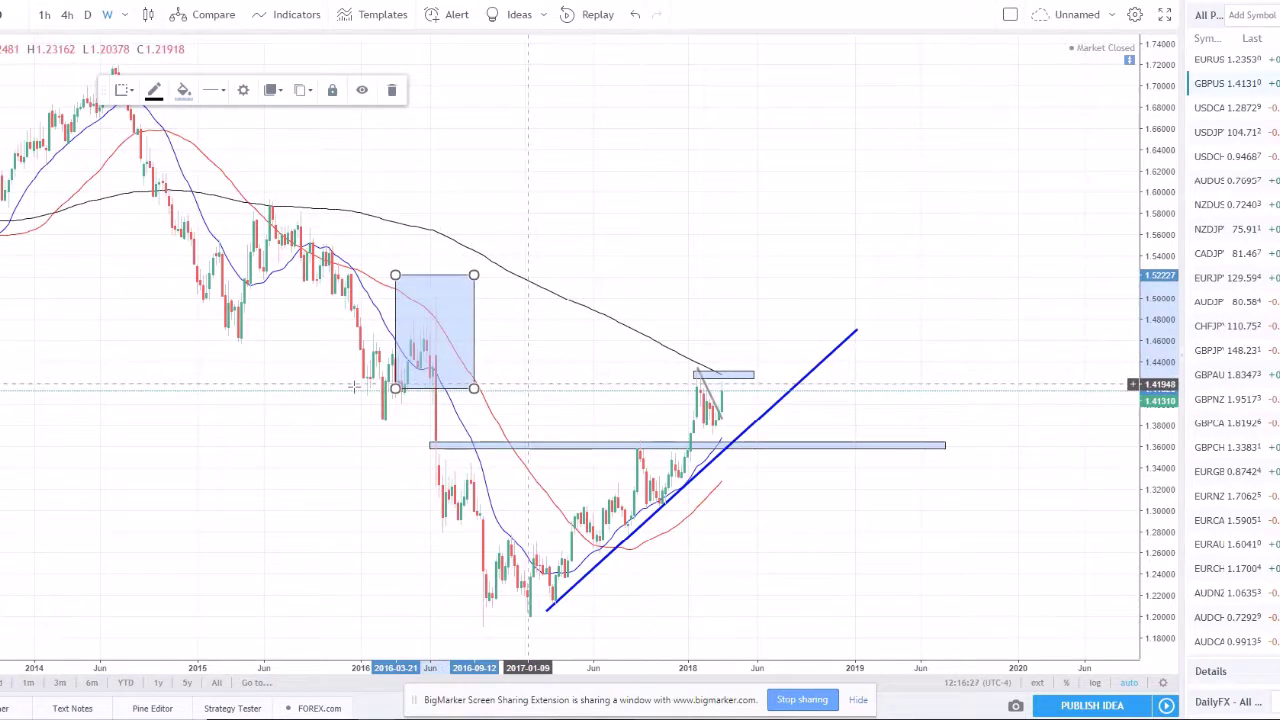
pyautogui.press('Delete')
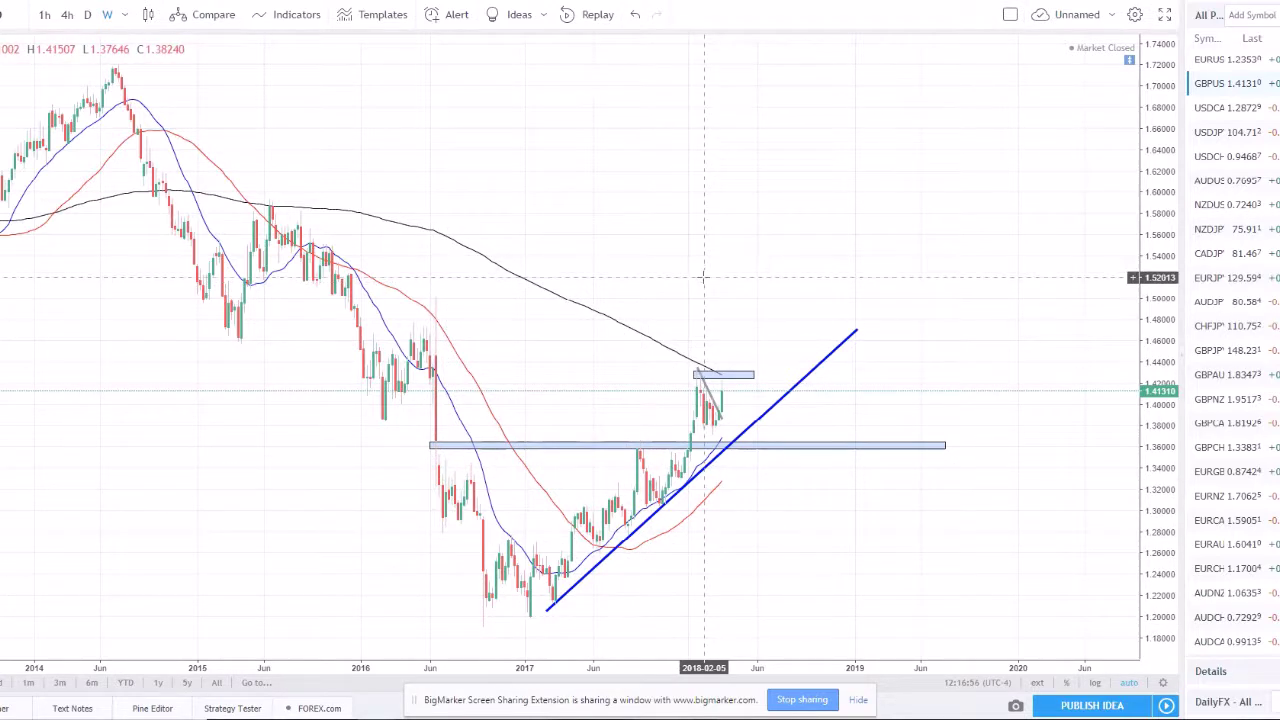
# Step: Examine the upper blue resistance zone and the 2018 highs on the weekly GBPUSD chart
pyautogui.click(716, 376)
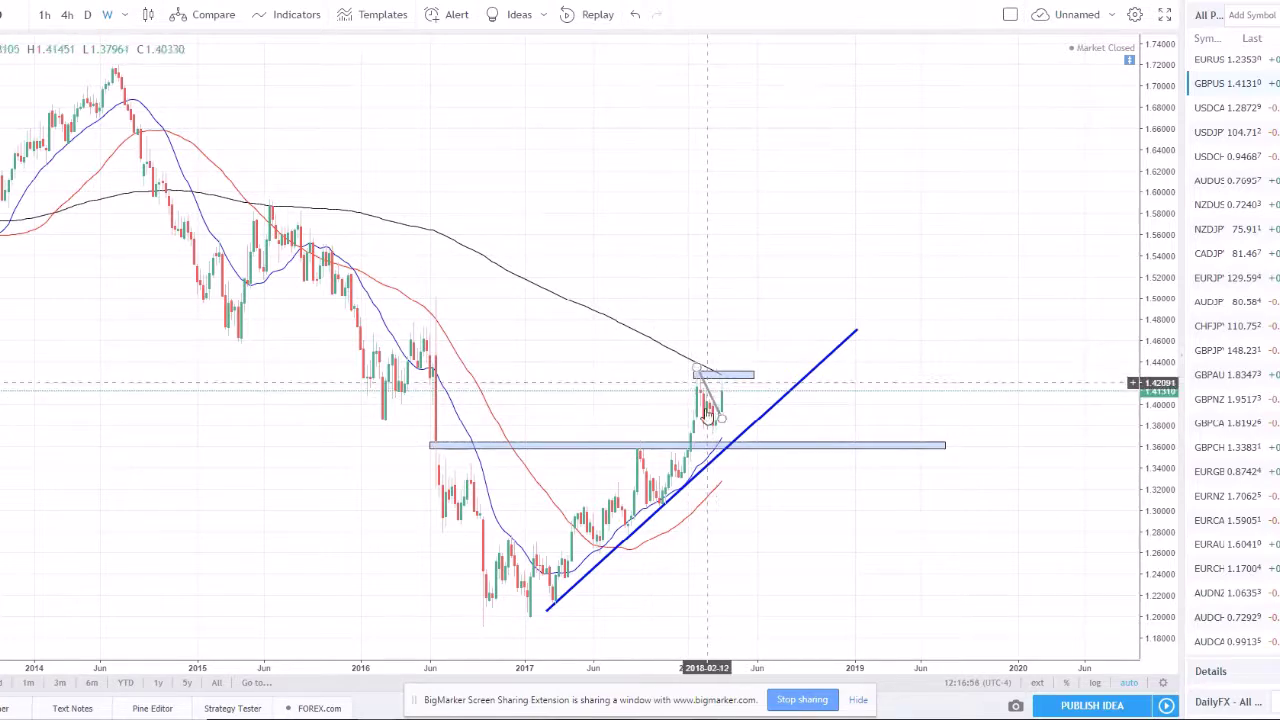
pyautogui.scroll(2, 585, 421)
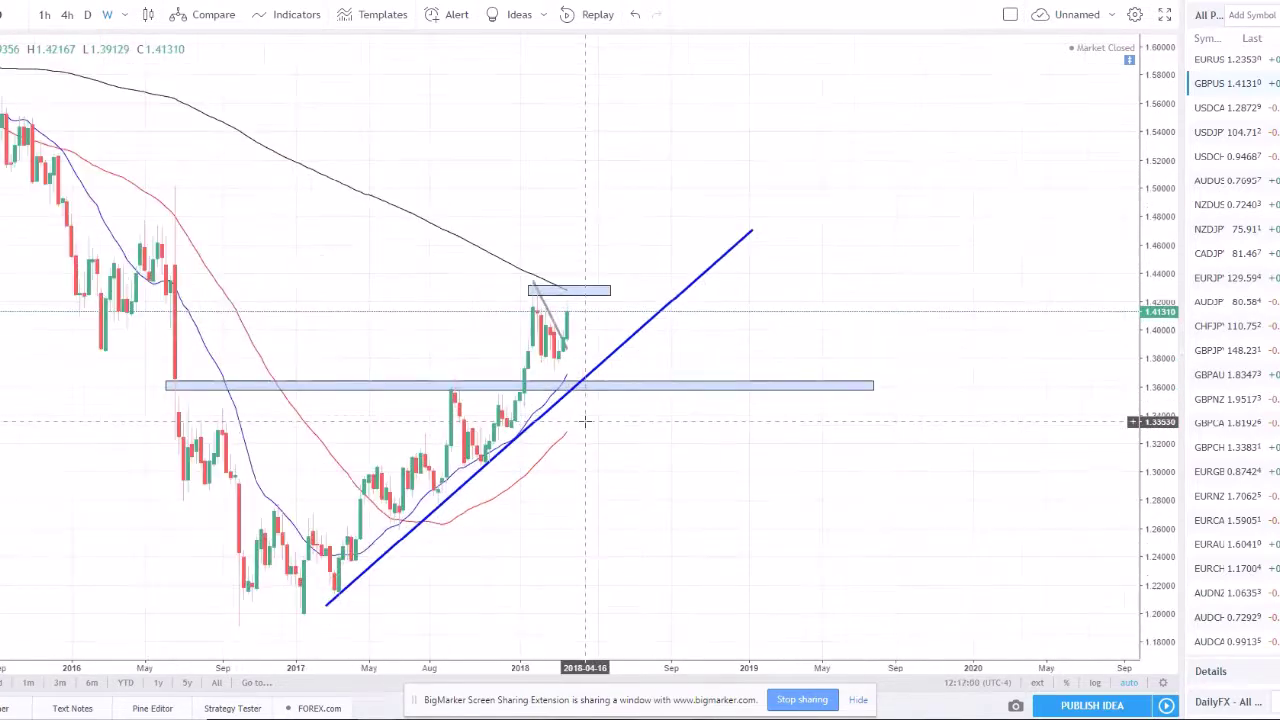
pyautogui.click(565, 288)
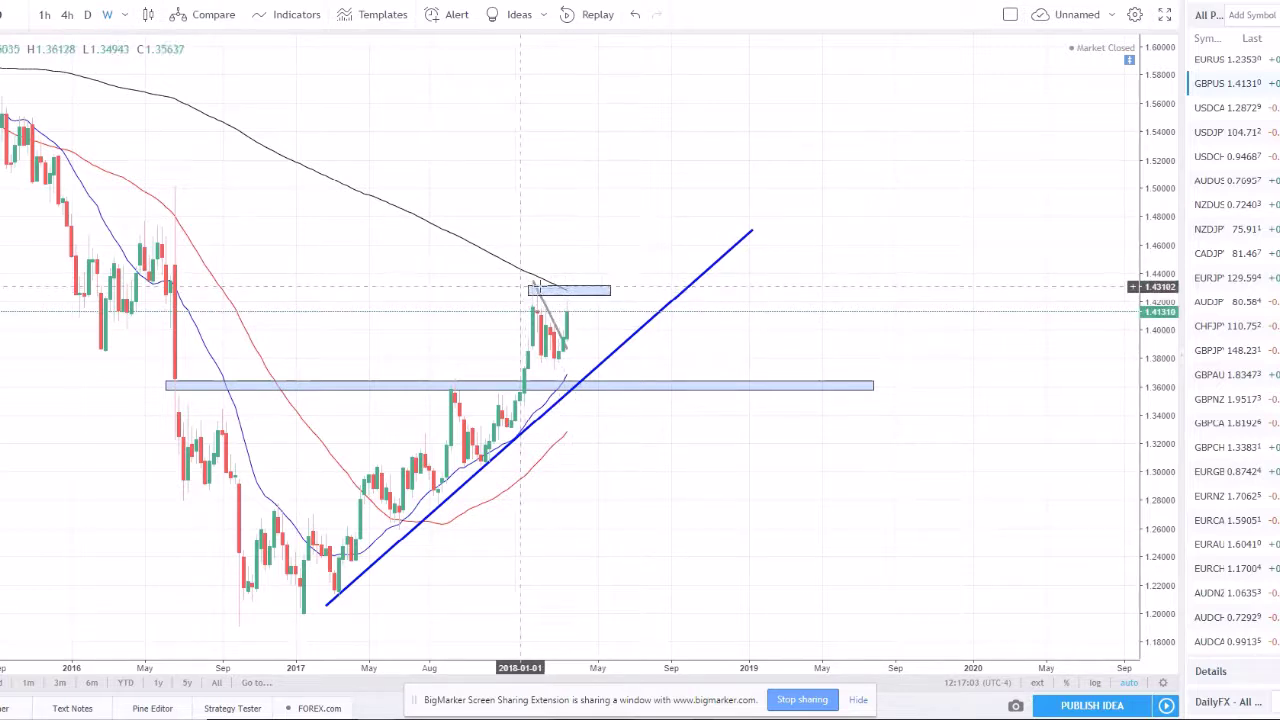
pyautogui.click(239, 290)
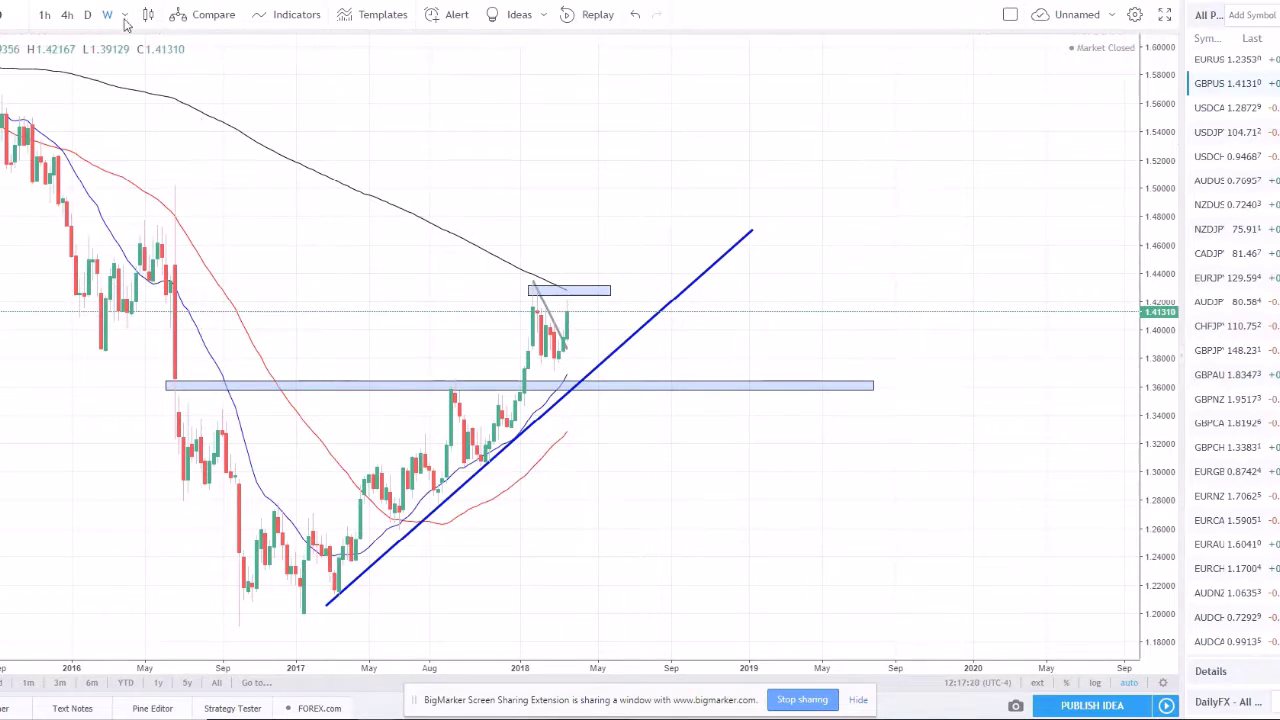
# Step: Switch GBPUSD to the daily timeframe and examine the grey descending trendline beneath the upper blue zone
pyautogui.click(87, 15)
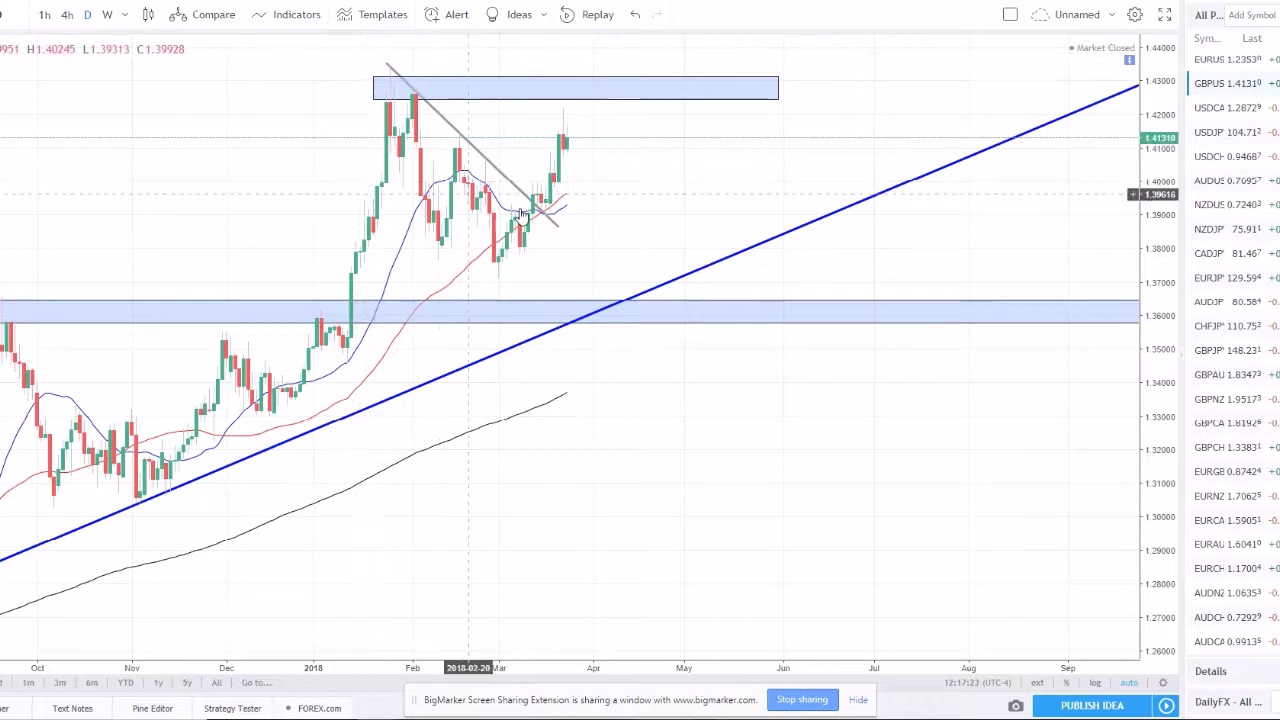
pyautogui.scroll(-2, 524, 240)
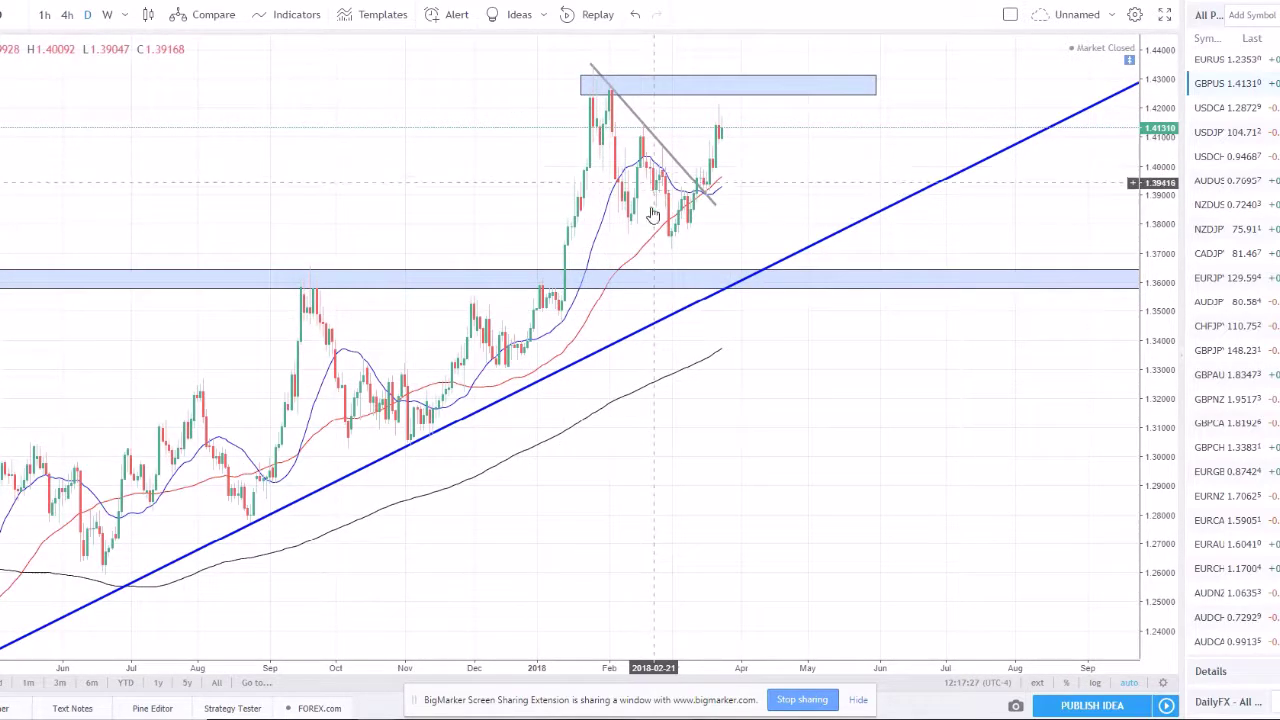
pyautogui.click(637, 116)
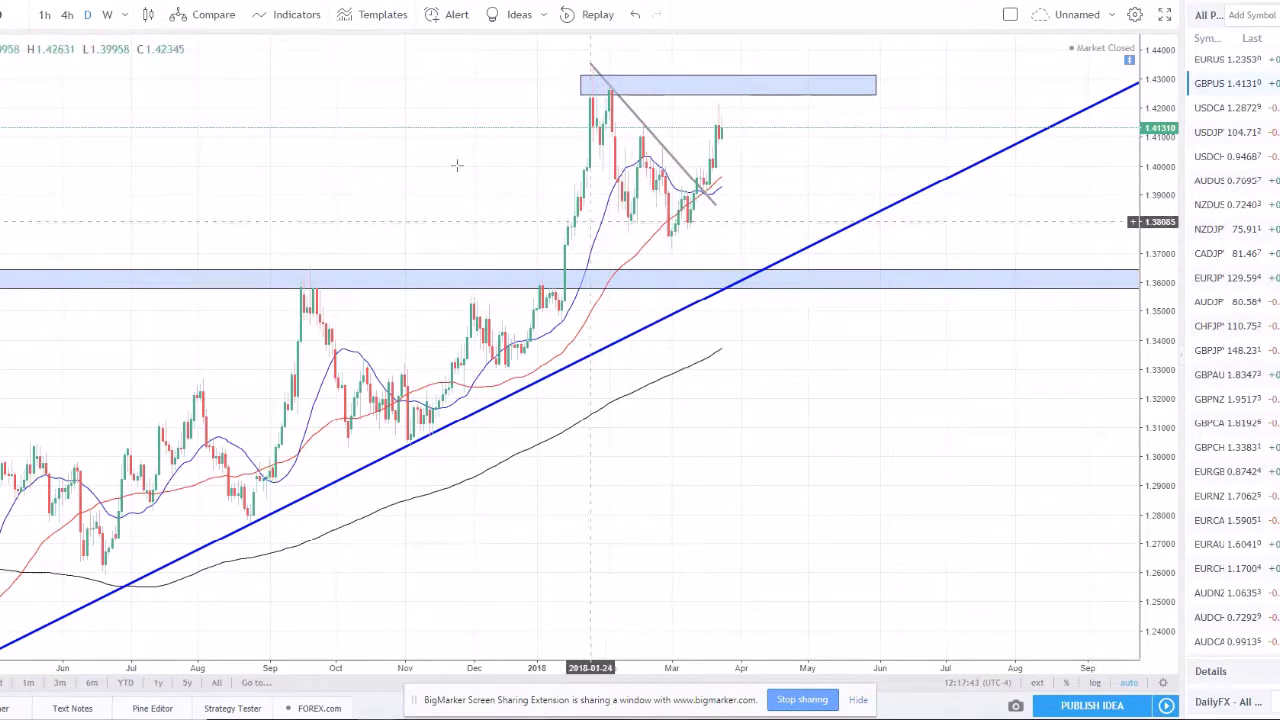
# Step: Check GBPUSD on the weekly timeframe and return to daily to examine recent price action below the upper blue resistance zone
pyautogui.click(107, 14)
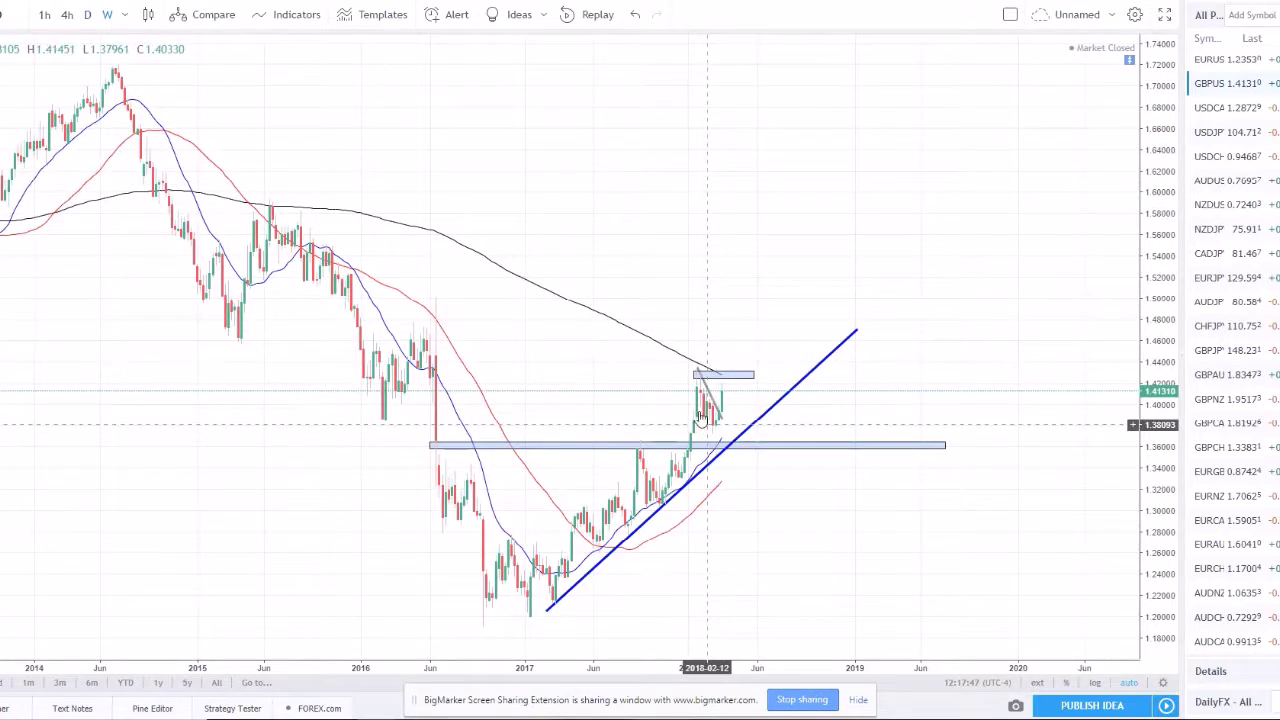
pyautogui.click(88, 14)
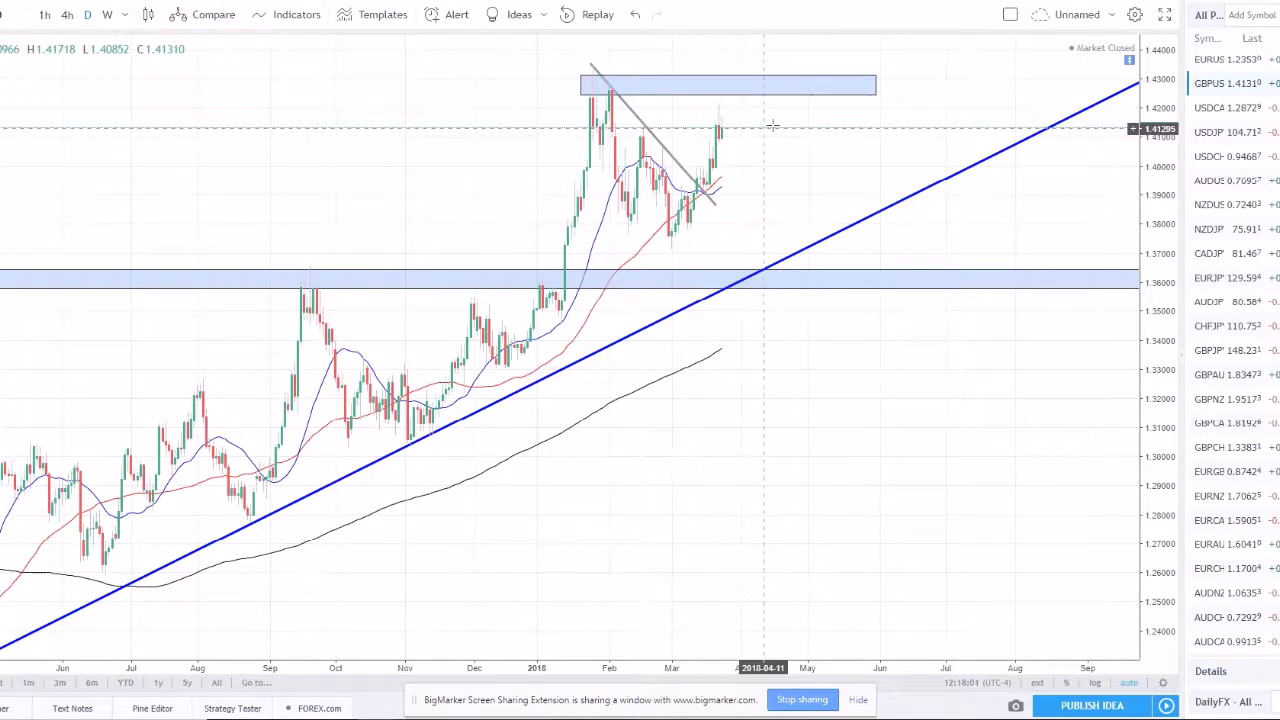
pyautogui.scroll(1, 774, 126)
pyautogui.scroll(1, 790, 130)
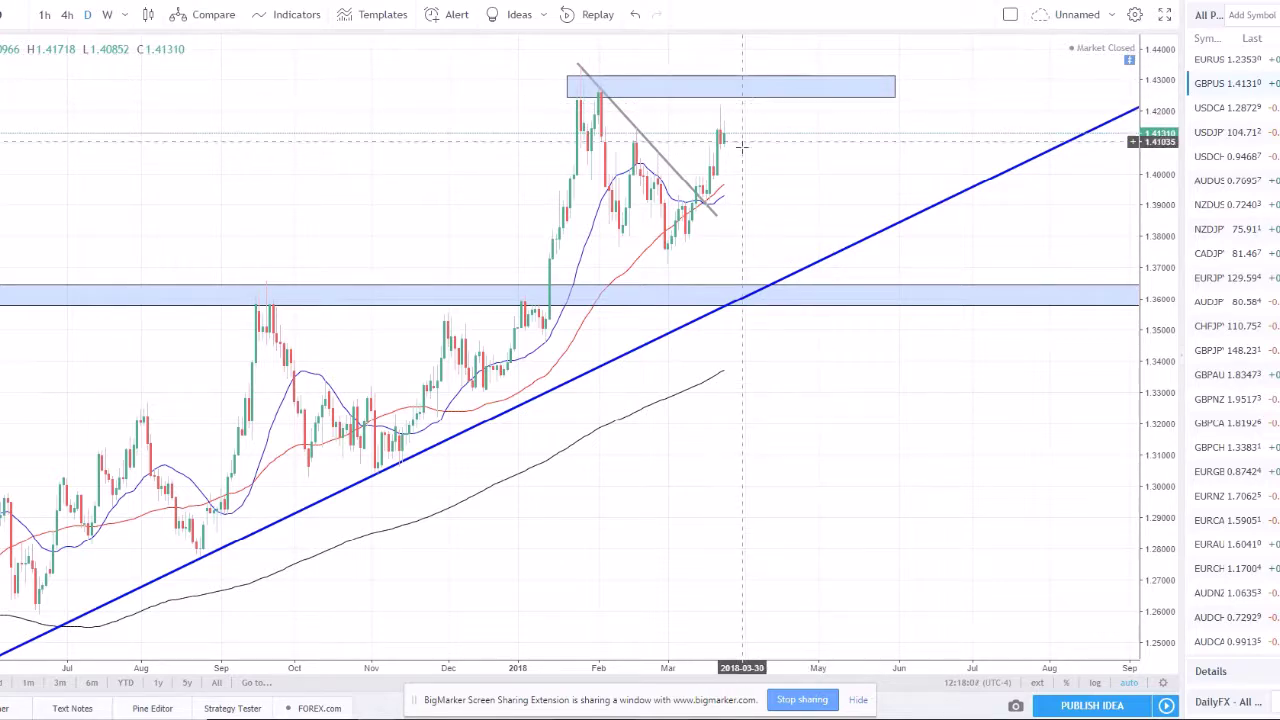
pyautogui.click(743, 80)
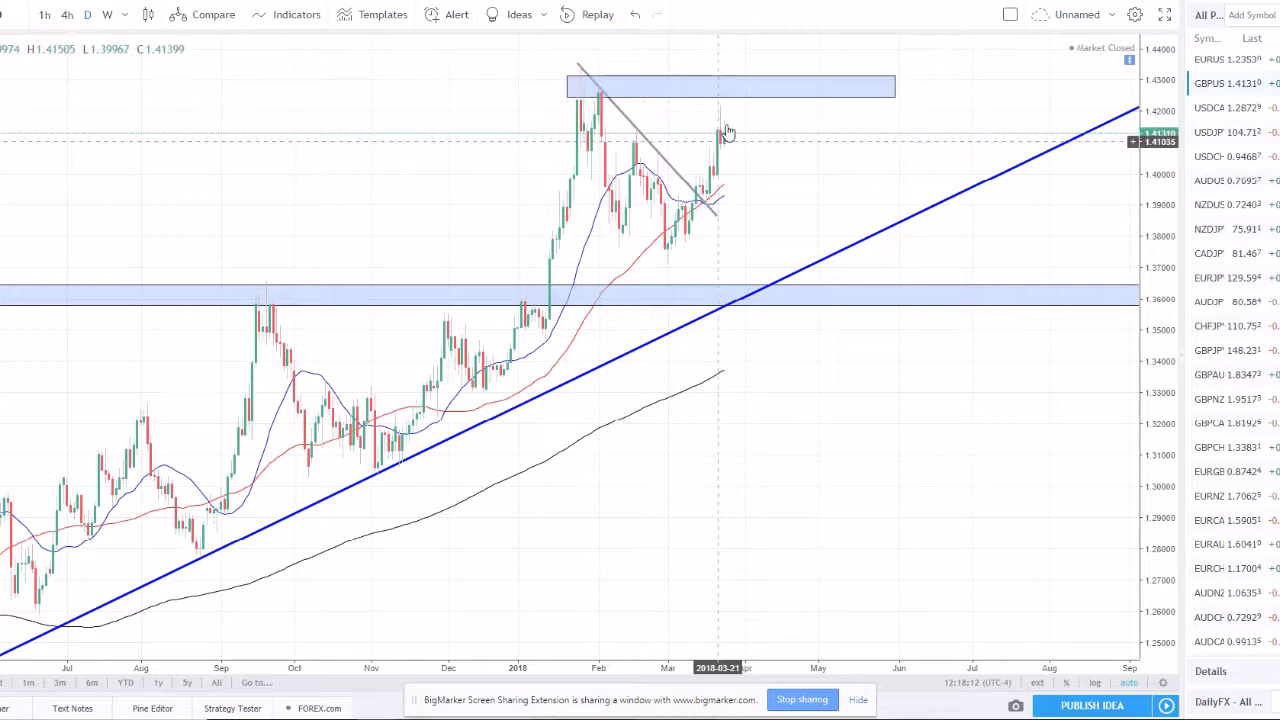
pyautogui.press('Escape')
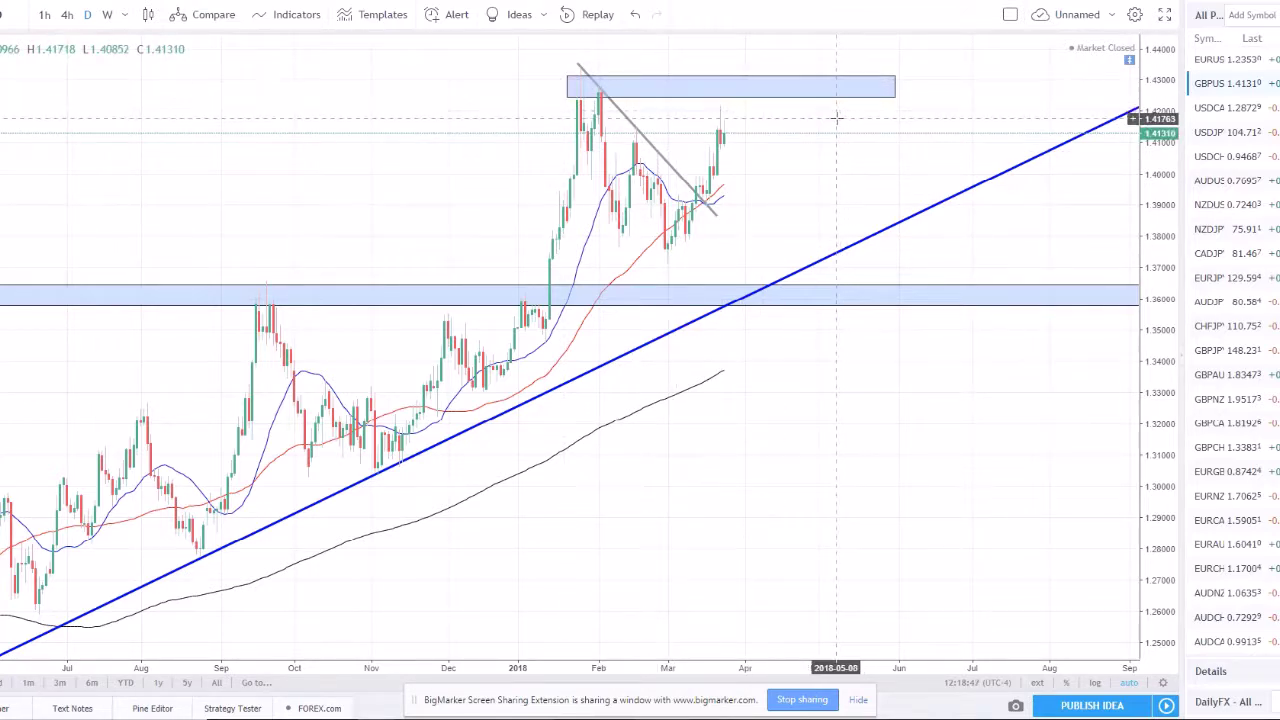
pyautogui.click(754, 90)
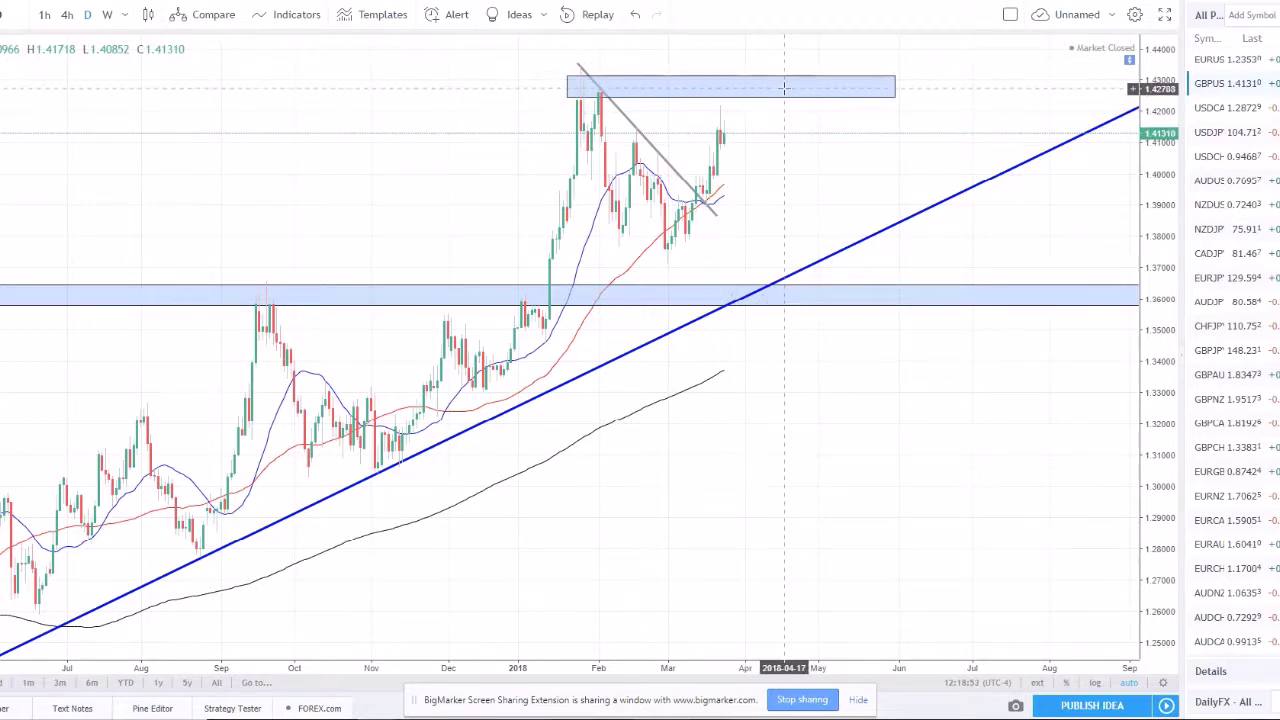
# Step: Open the USDCAD chart on the weekly timeframe and examine price around the red and blue horizontal levels and black trendline
pyautogui.press('Down')
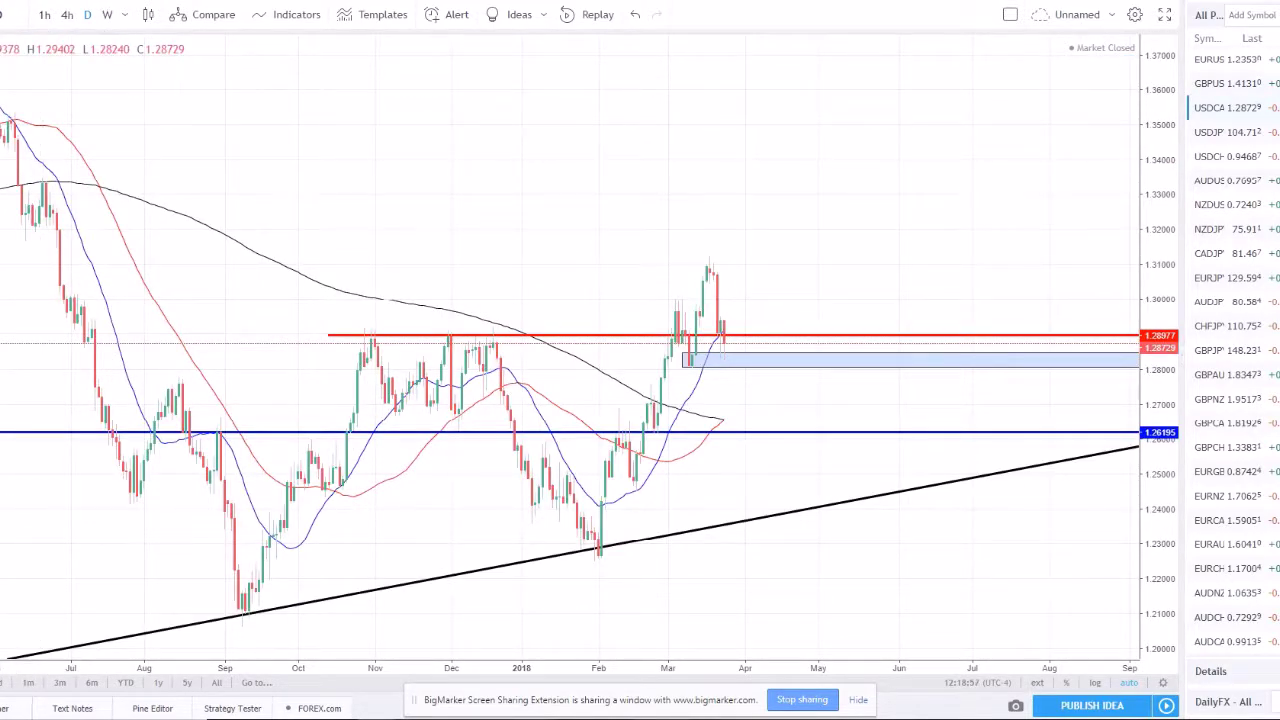
pyautogui.click(112, 16)
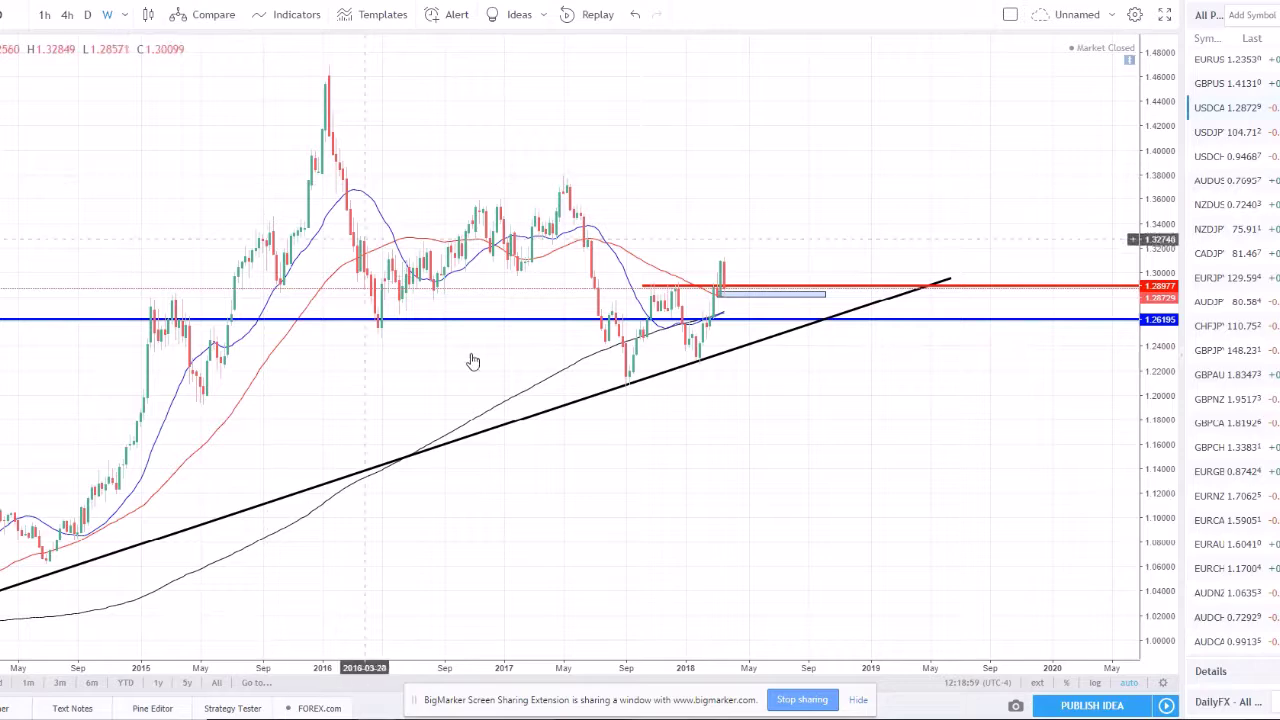
pyautogui.scroll(1, 480, 418)
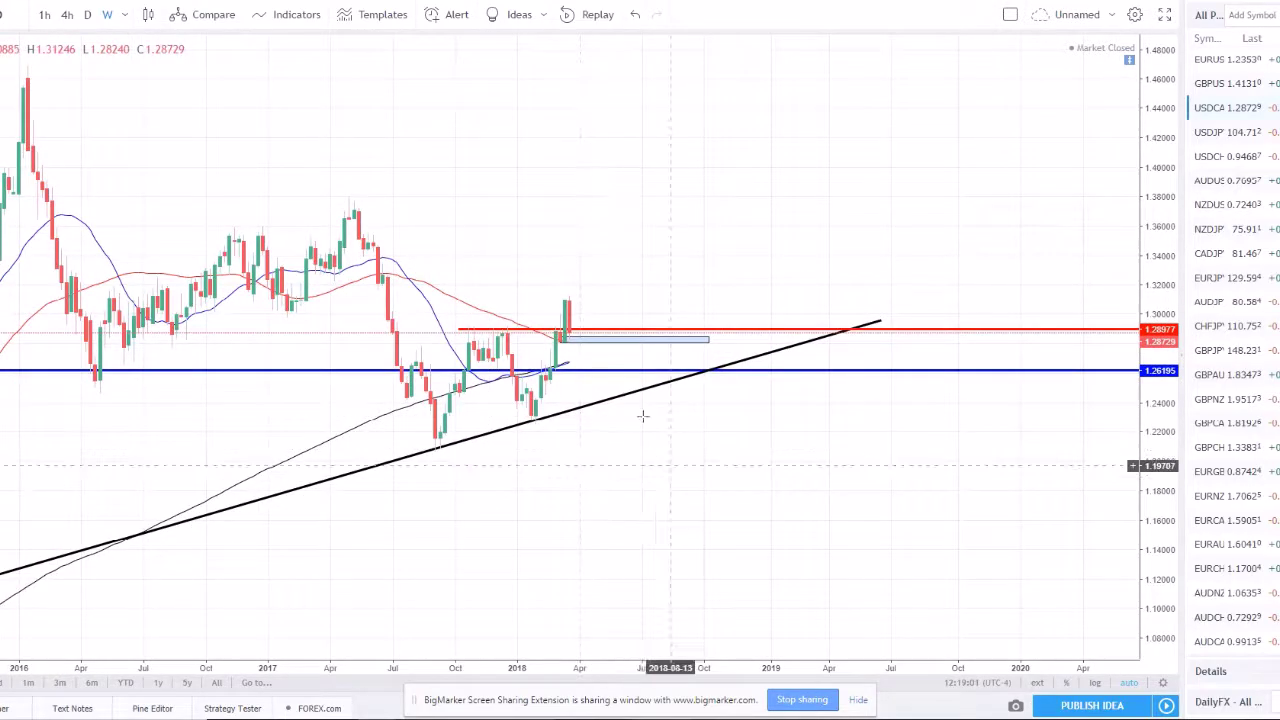
pyautogui.moveTo(689, 486); pyautogui.dragTo(714, 485)
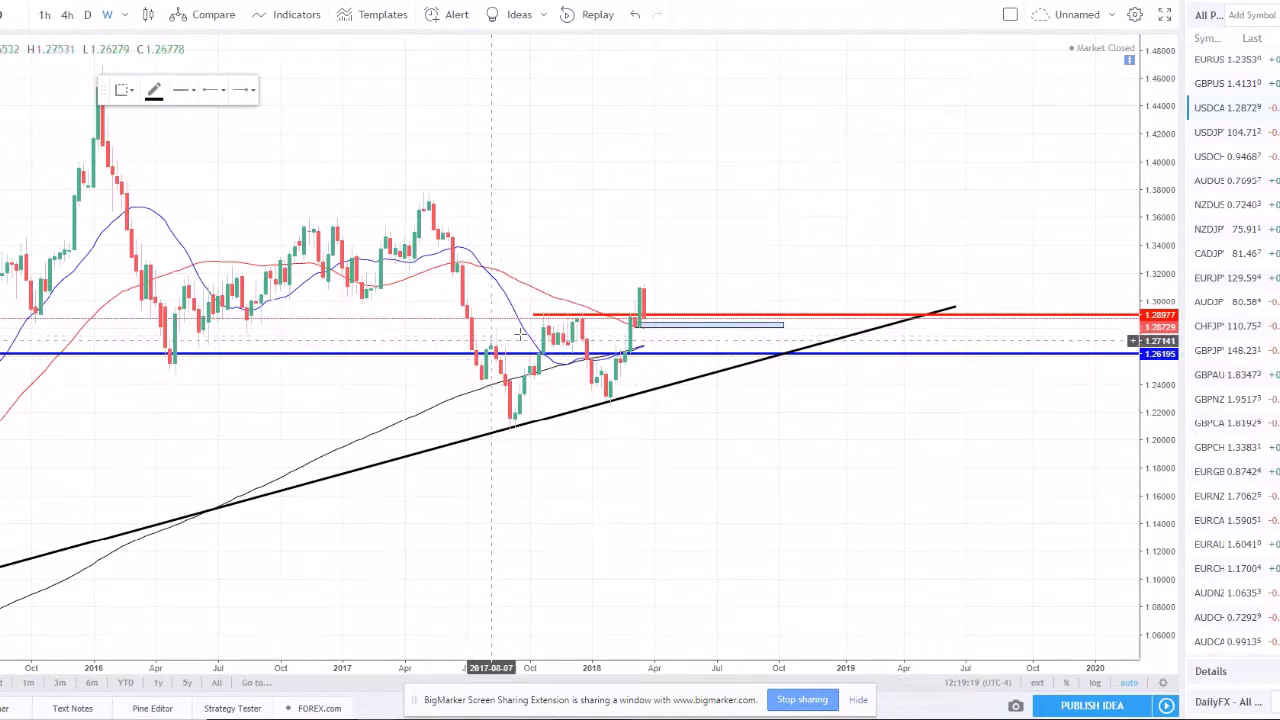
# Step: Trace the USDCAD swings from the September 2017 low to the March 2018 high with freehand brush strokes, and clear the strokes
pyautogui.moveTo(514, 412); pyautogui.dragTo(545, 306)
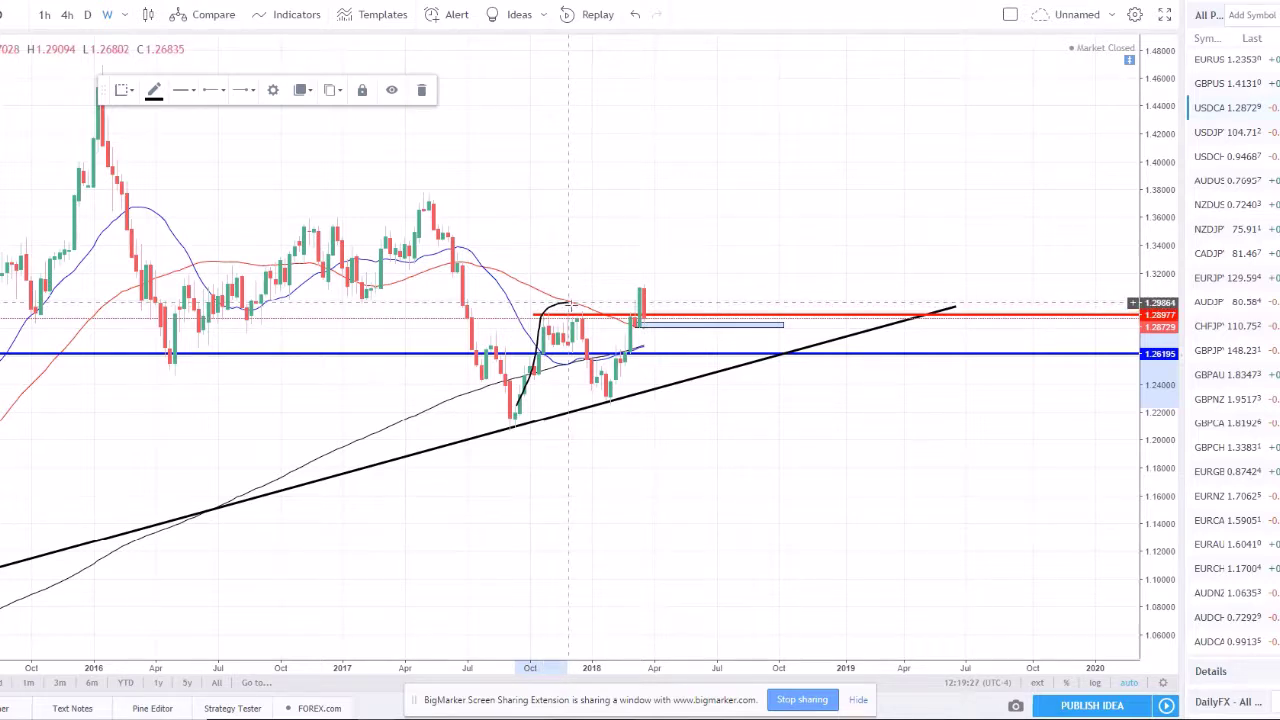
pyautogui.moveTo(577, 322); pyautogui.dragTo(593, 386)
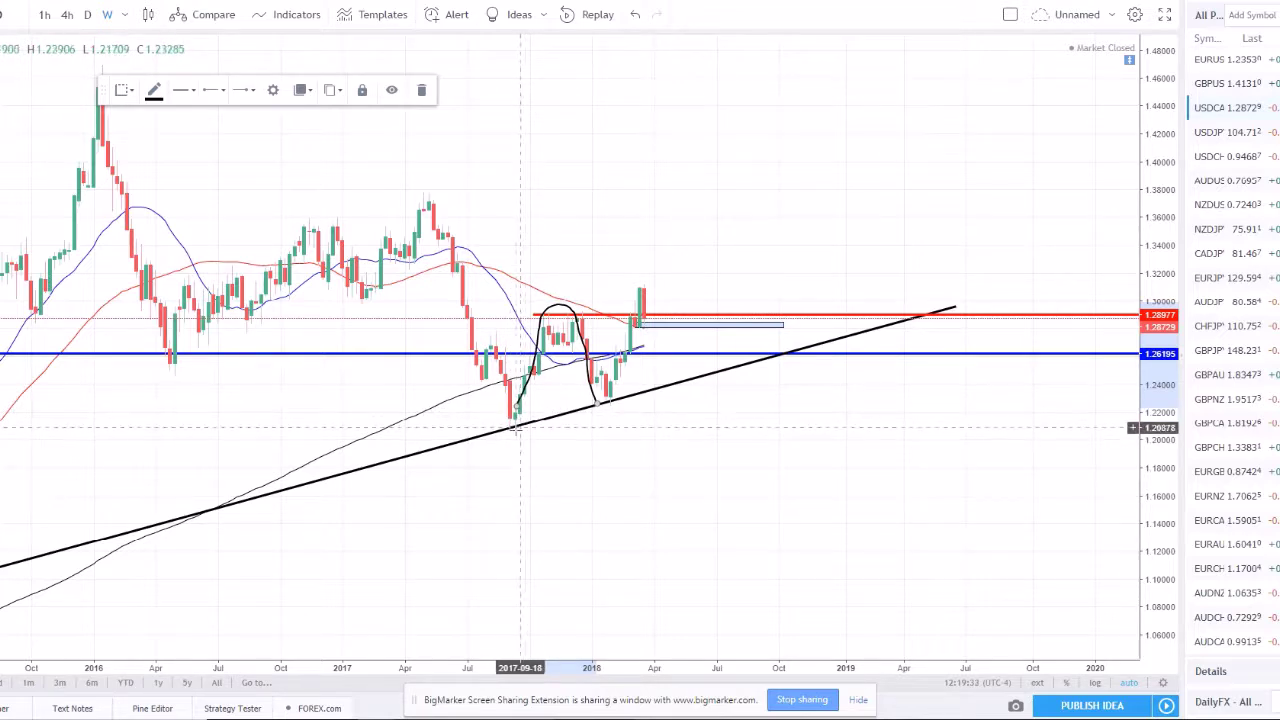
pyautogui.moveTo(601, 403)
pyautogui.mouseDown()
pyautogui.moveTo(624, 365)
pyautogui.moveTo(639, 276)
pyautogui.mouseUp()
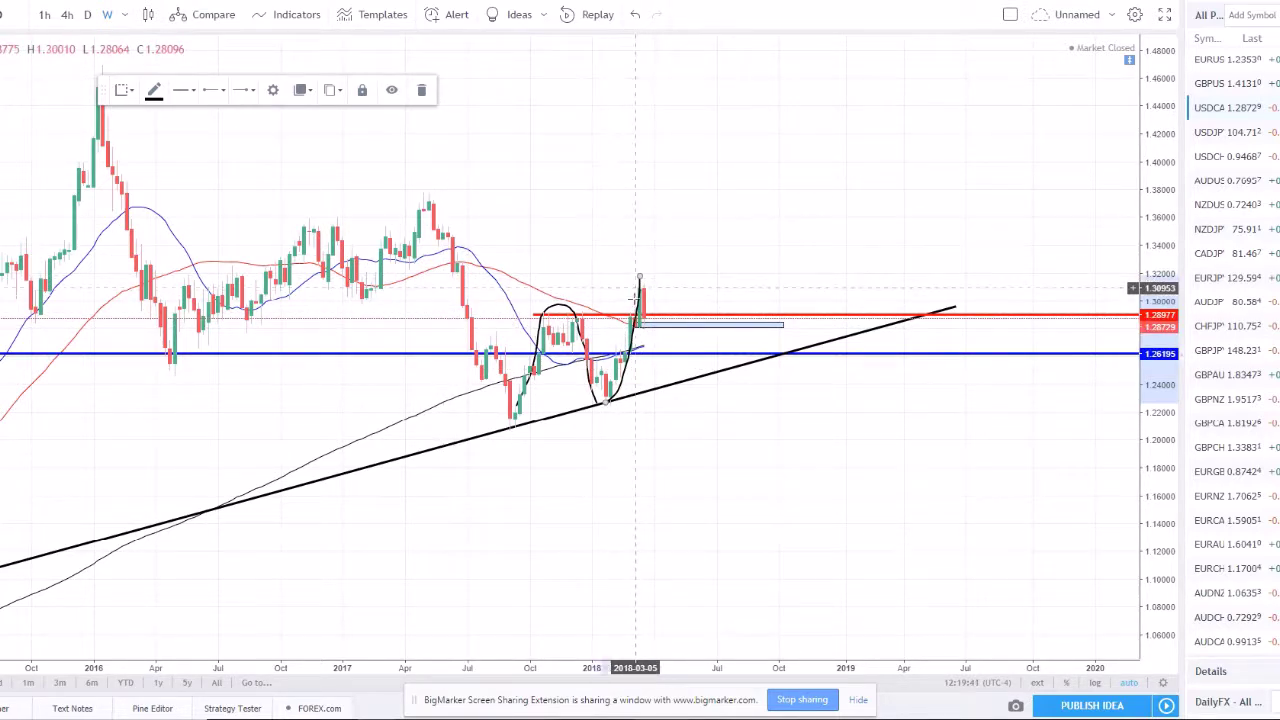
pyautogui.click(605, 293)
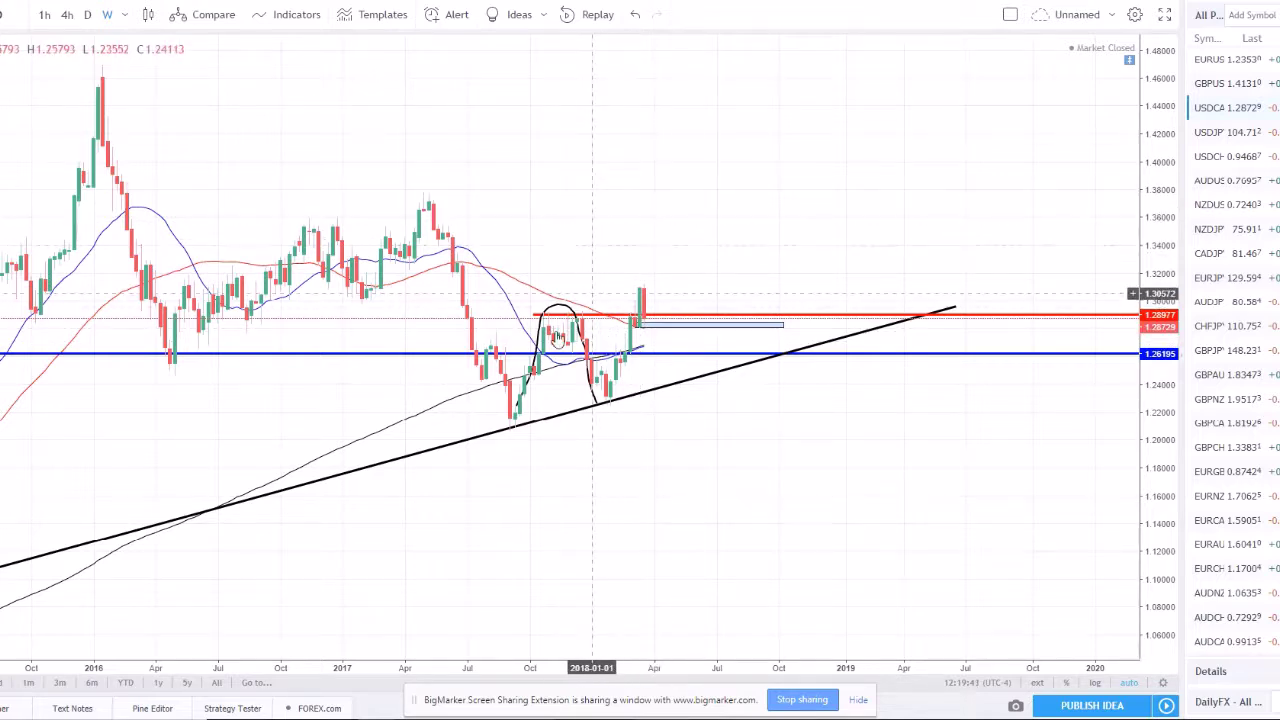
# Step: Examine weekly USDCAD price between the red and blue levels and switch to the daily timeframe to inspect the blue rectangular zone
pyautogui.scroll(2, 560, 340)
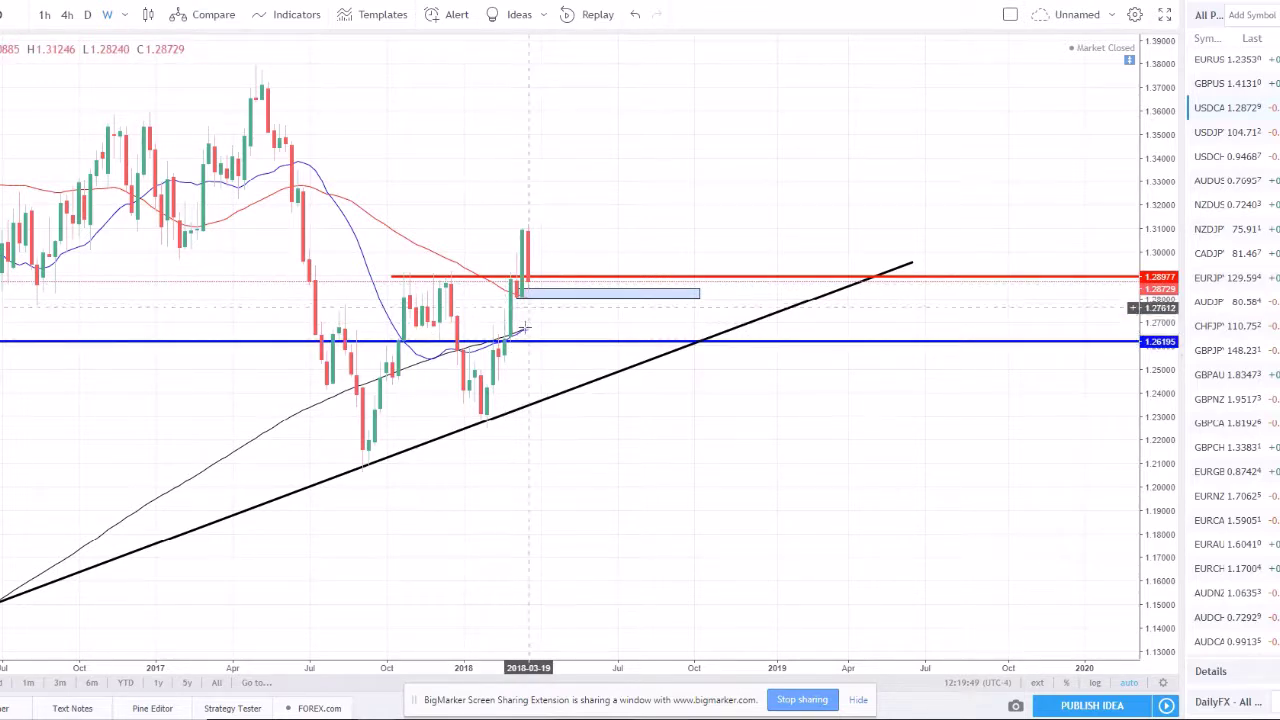
pyautogui.scroll(-2, 600, 260)
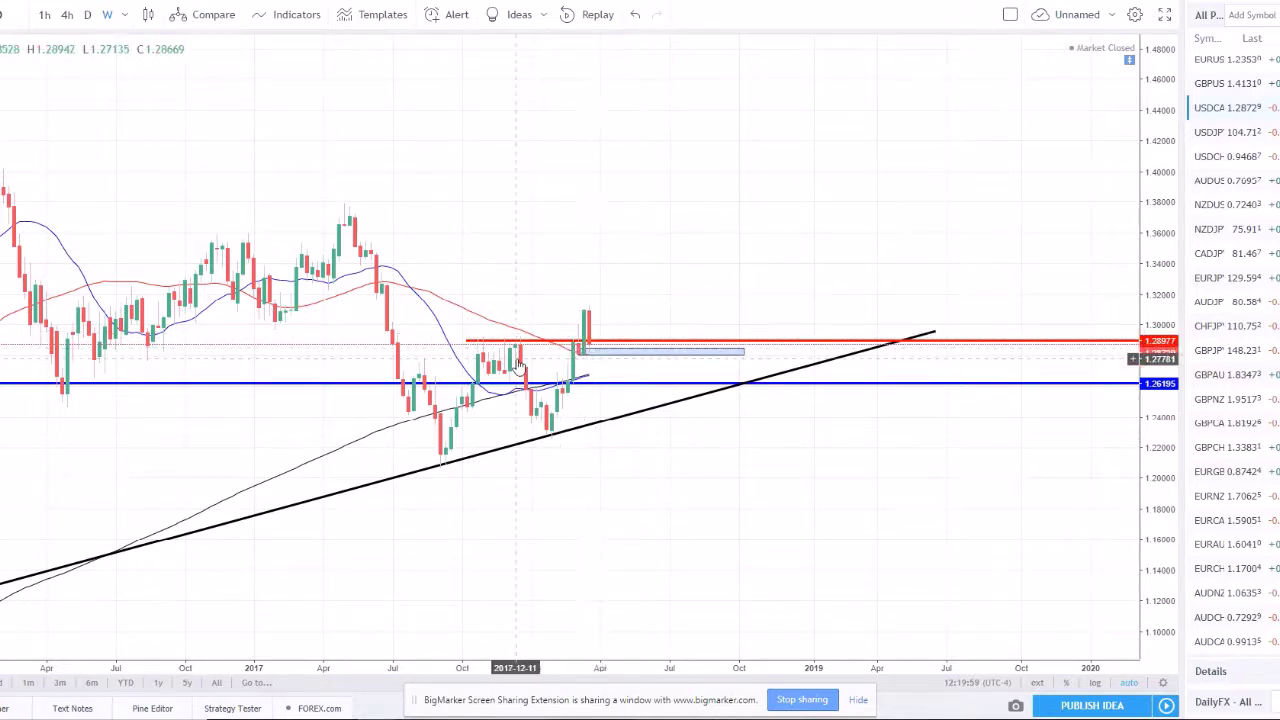
pyautogui.click(89, 14)
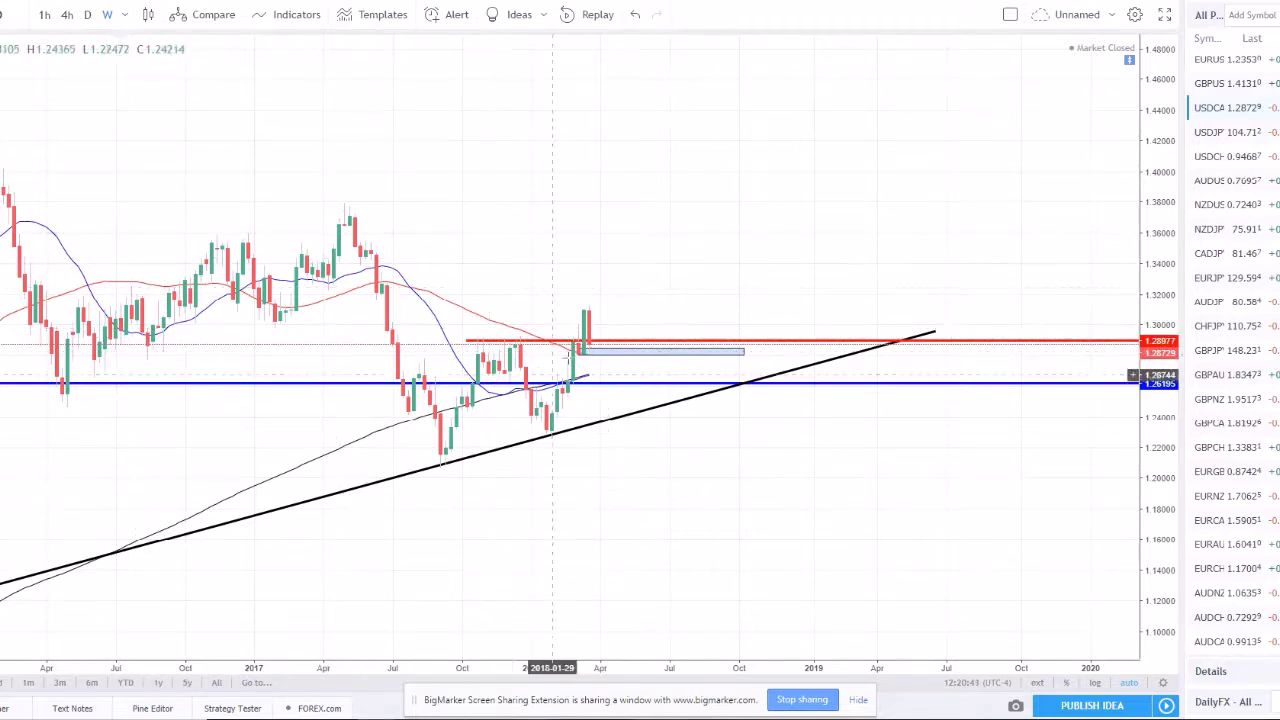
pyautogui.click(88, 15)
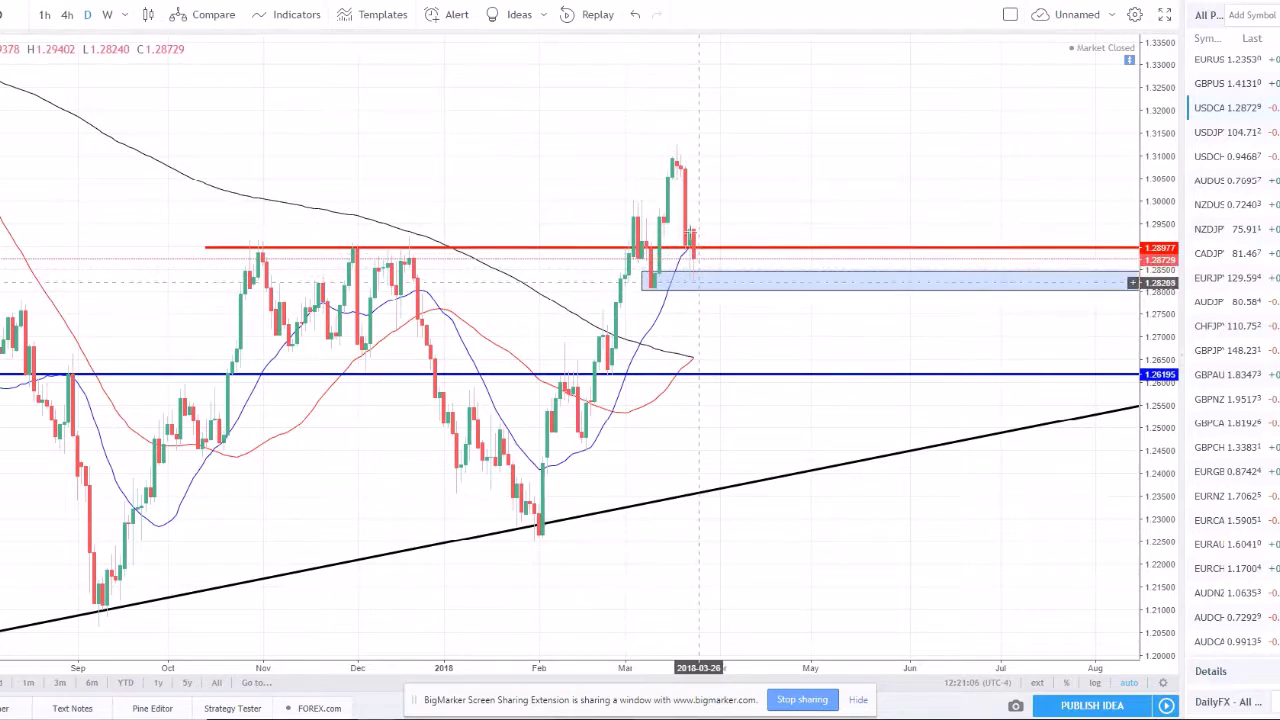
# Step: Switch USDCAD to the 4-hour timeframe and examine price from the early February low up to the blue zone
pyautogui.click(67, 16)
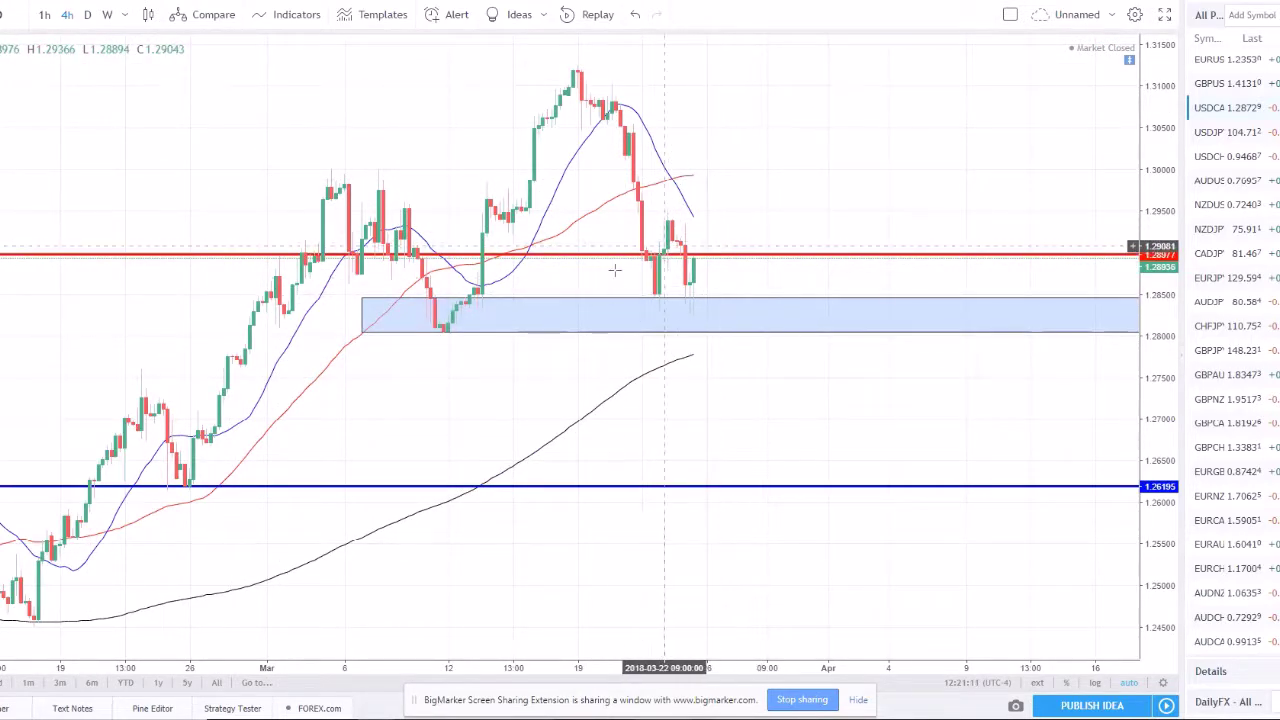
pyautogui.scroll(1, 620, 326)
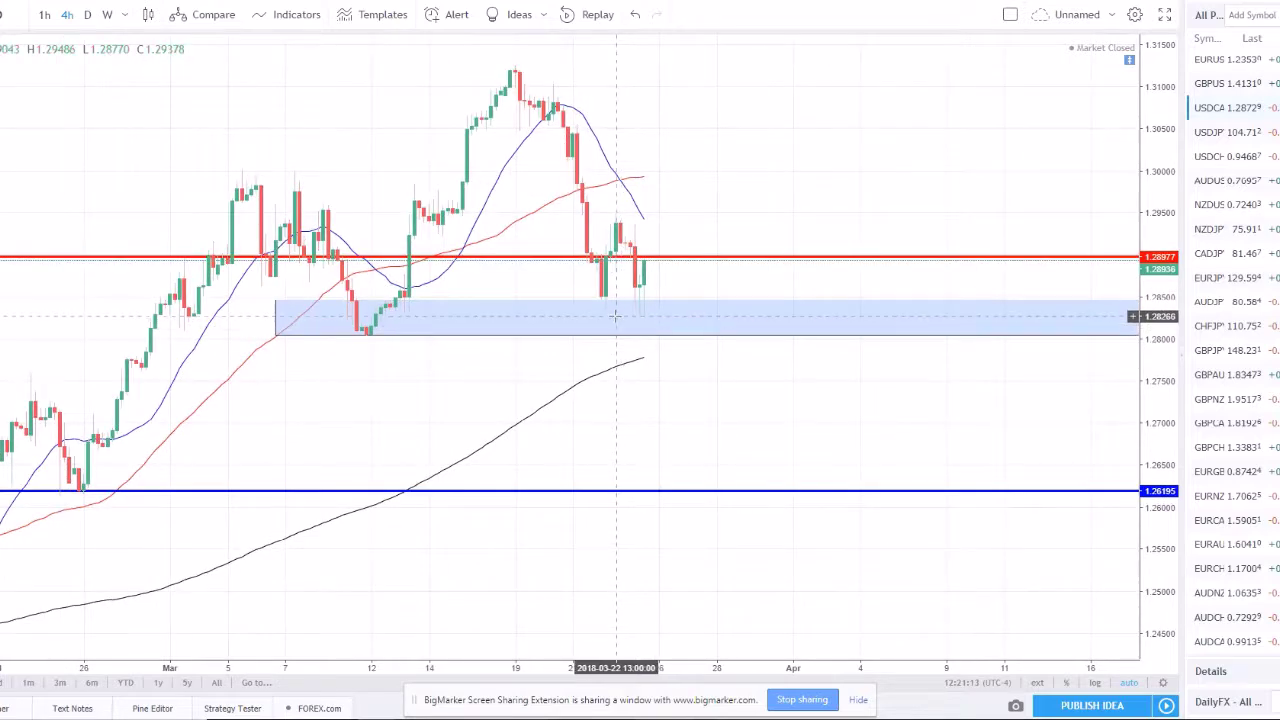
pyautogui.scroll(-3, 450, 343)
pyautogui.scroll(-4, 450, 343)
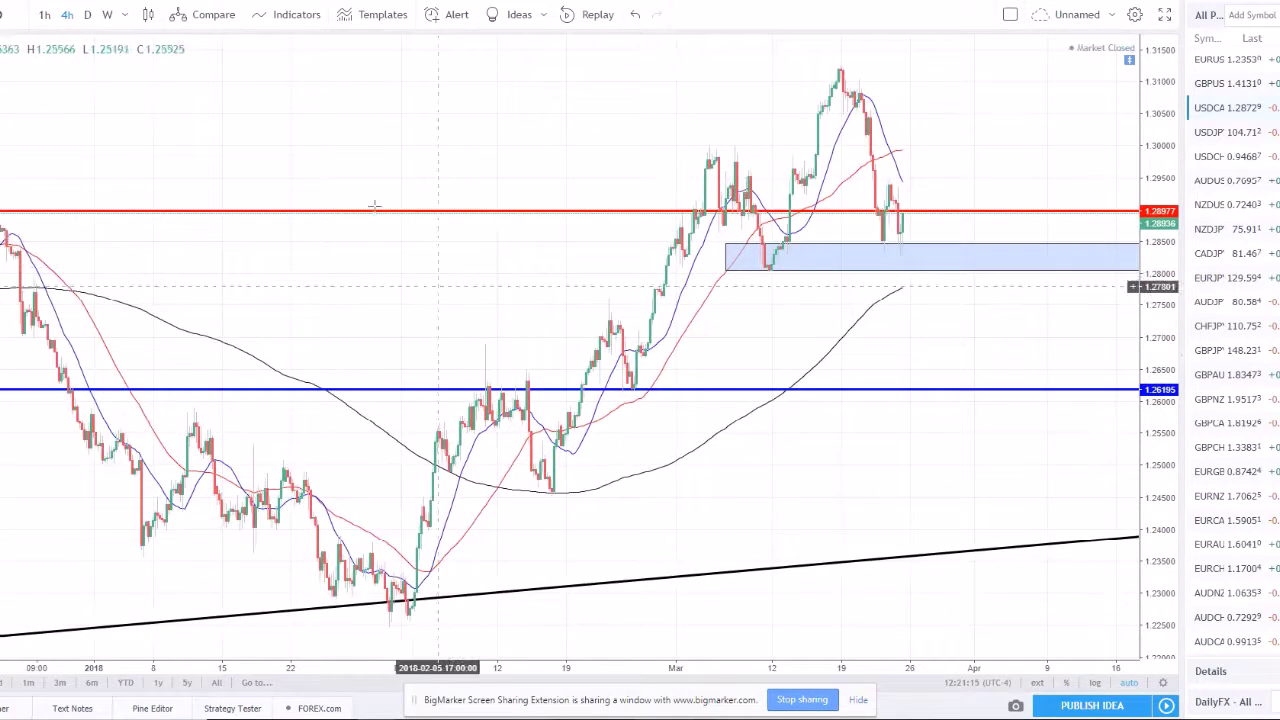
# Step: Draw a red trendline from the early February low along the rising USDCAD lows to about 1.3003, and delete it
pyautogui.click(480, 594)
pyautogui.click(405, 620)
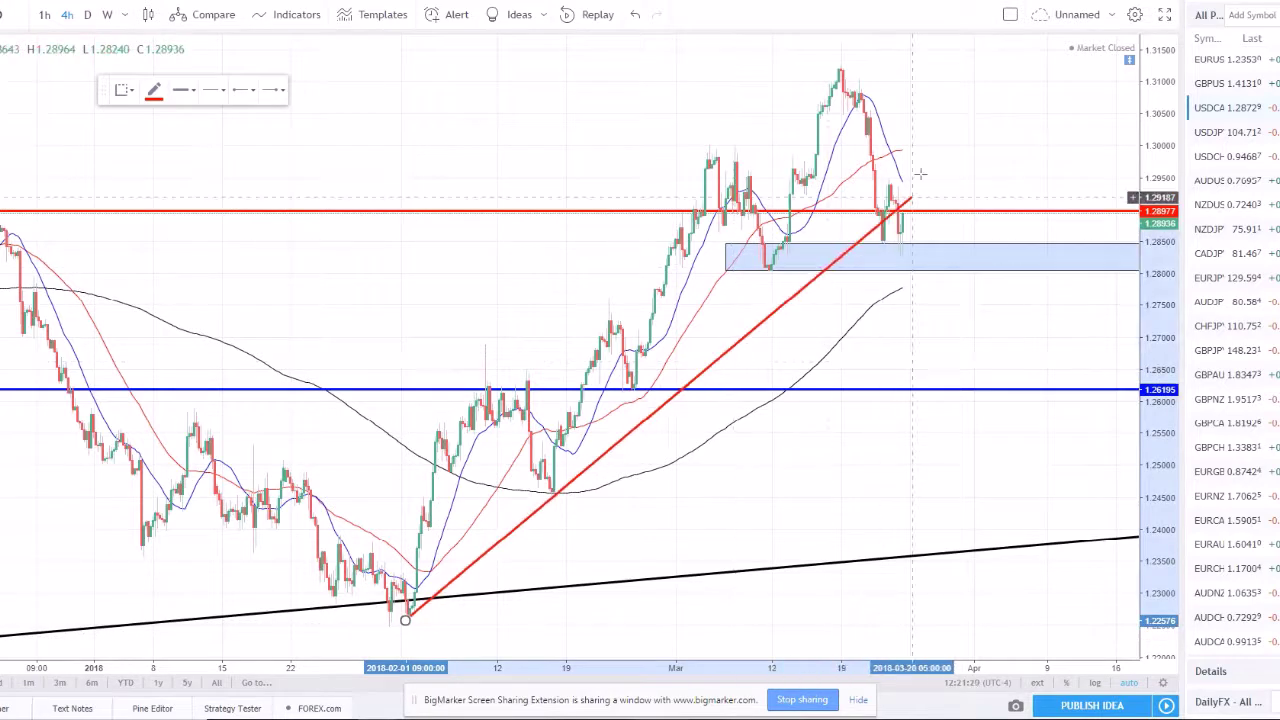
pyautogui.click(952, 145)
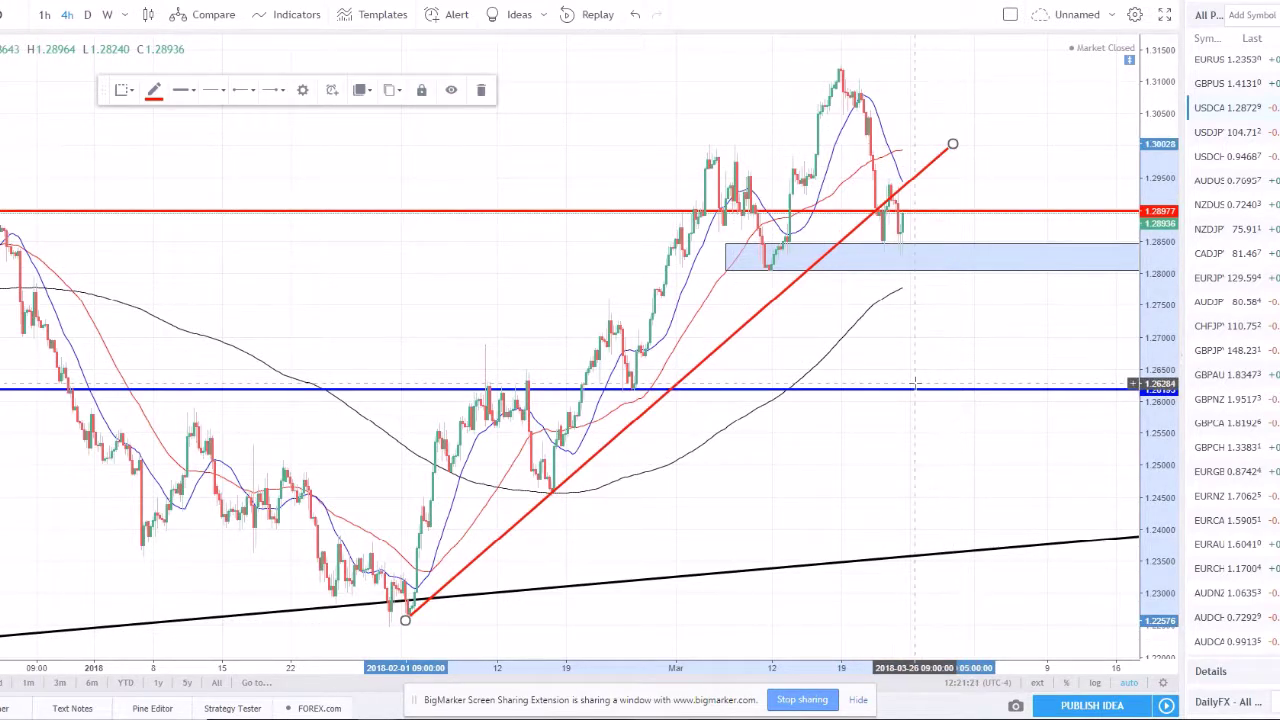
pyautogui.press('Delete')
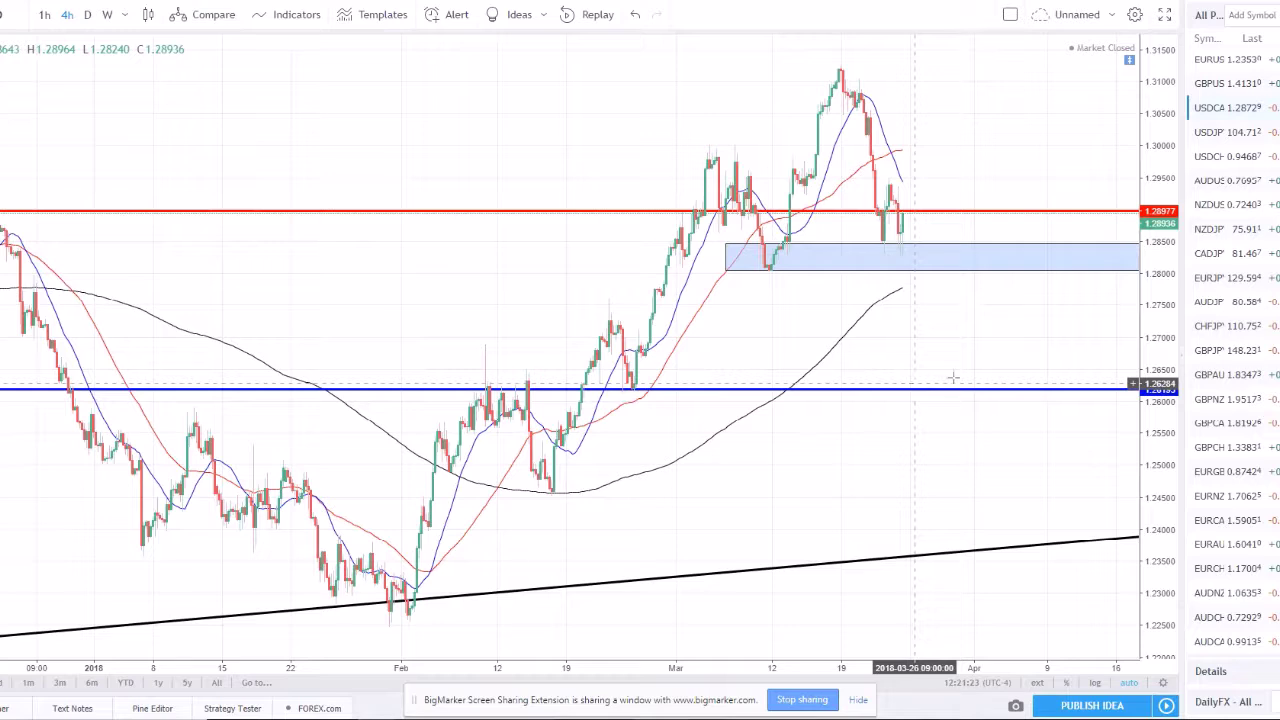
# Step: Sketch a projected USDCAD path from the latest candle up to about 1.30 and down to the blue 1.26195 line, and remove it
pyautogui.moveTo(953, 378); pyautogui.dragTo(849, 277)
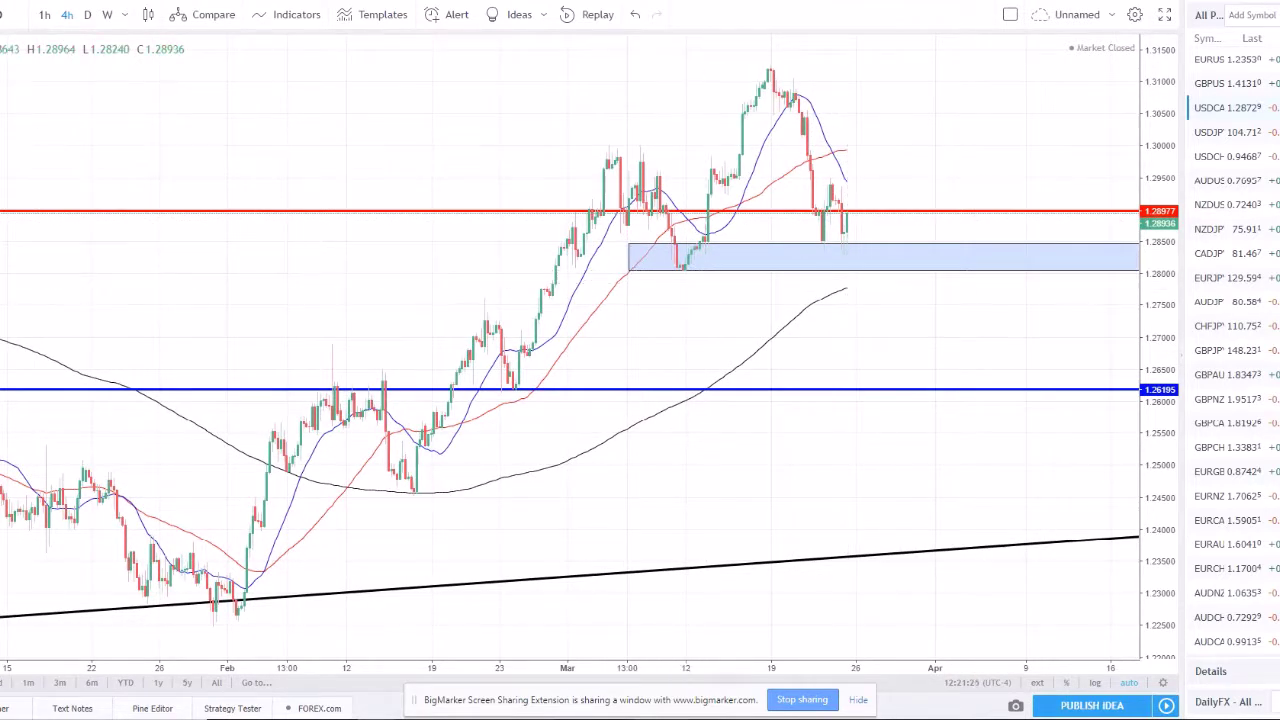
pyautogui.moveTo(852, 232)
pyautogui.mouseDown()
pyautogui.moveTo(863, 189)
pyautogui.moveTo(920, 143)
pyautogui.moveTo(958, 178)
pyautogui.moveTo(1005, 390)
pyautogui.mouseUp()
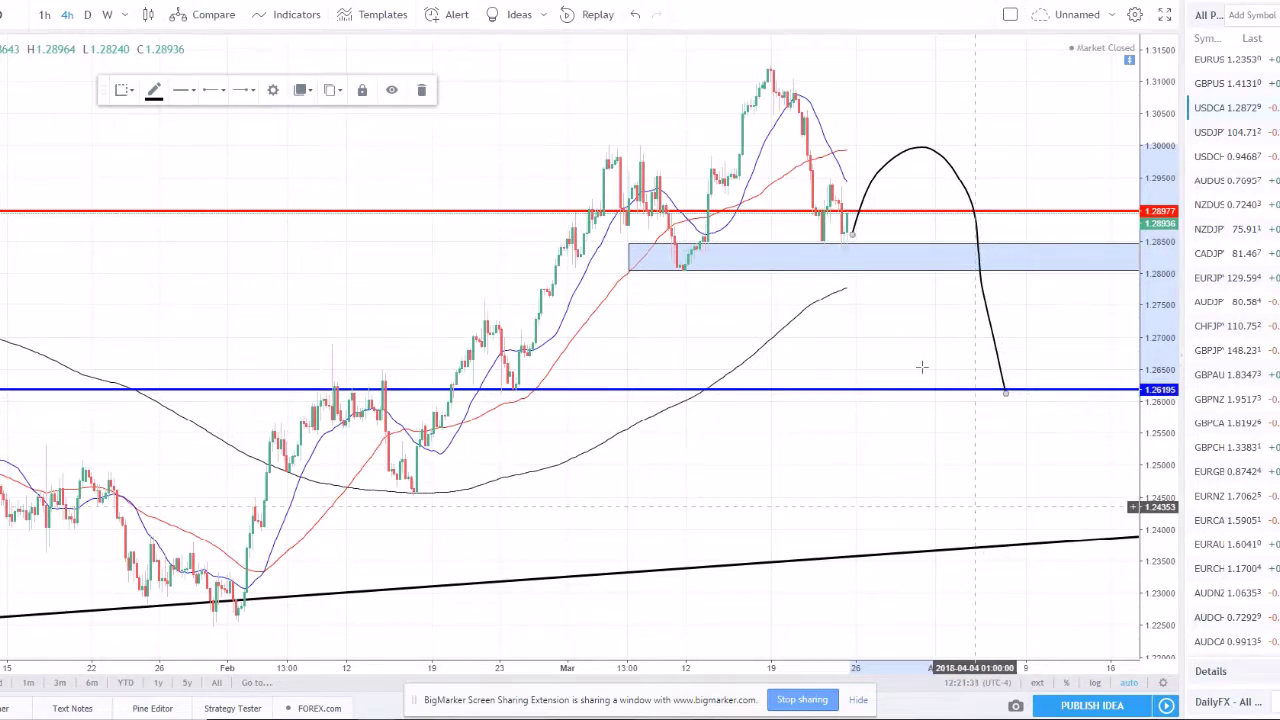
pyautogui.press('/')
pyautogui.click(933, 169)
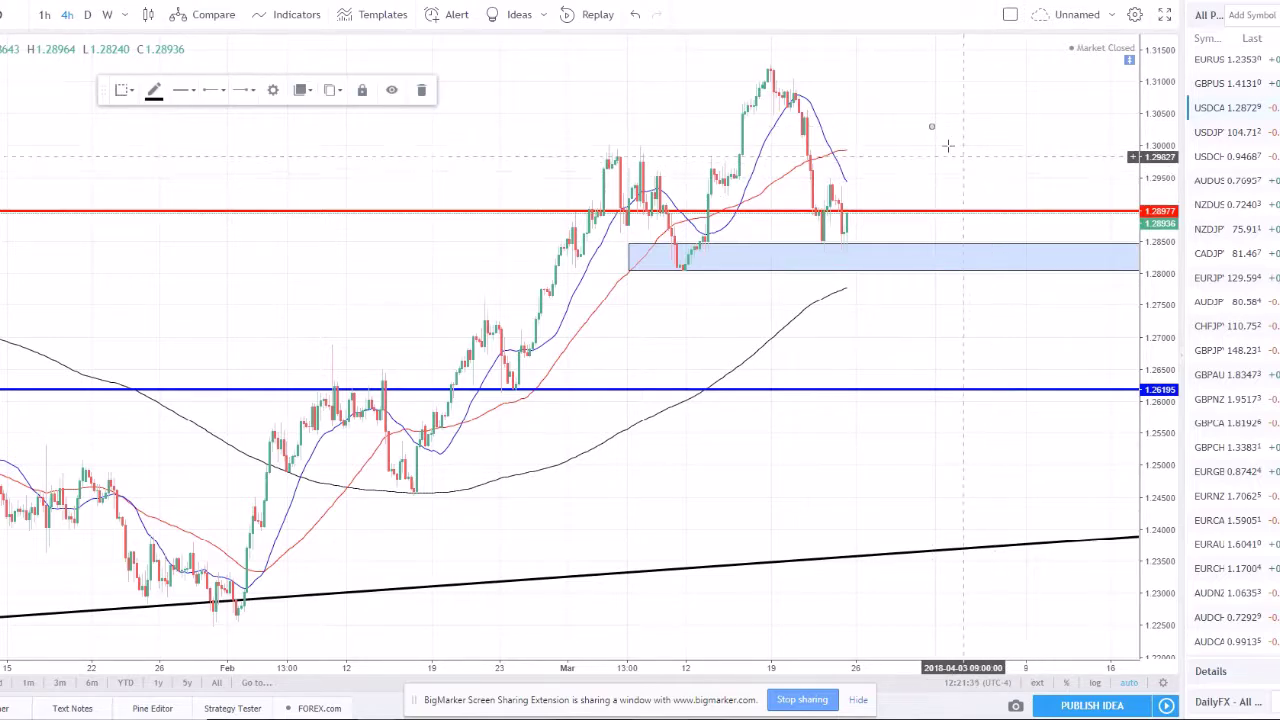
pyautogui.click(948, 146)
# Step: Check USDCAD on the daily timeframe and return to 4-hour to examine price between the red level and the blue zone
pyautogui.click(87, 14)
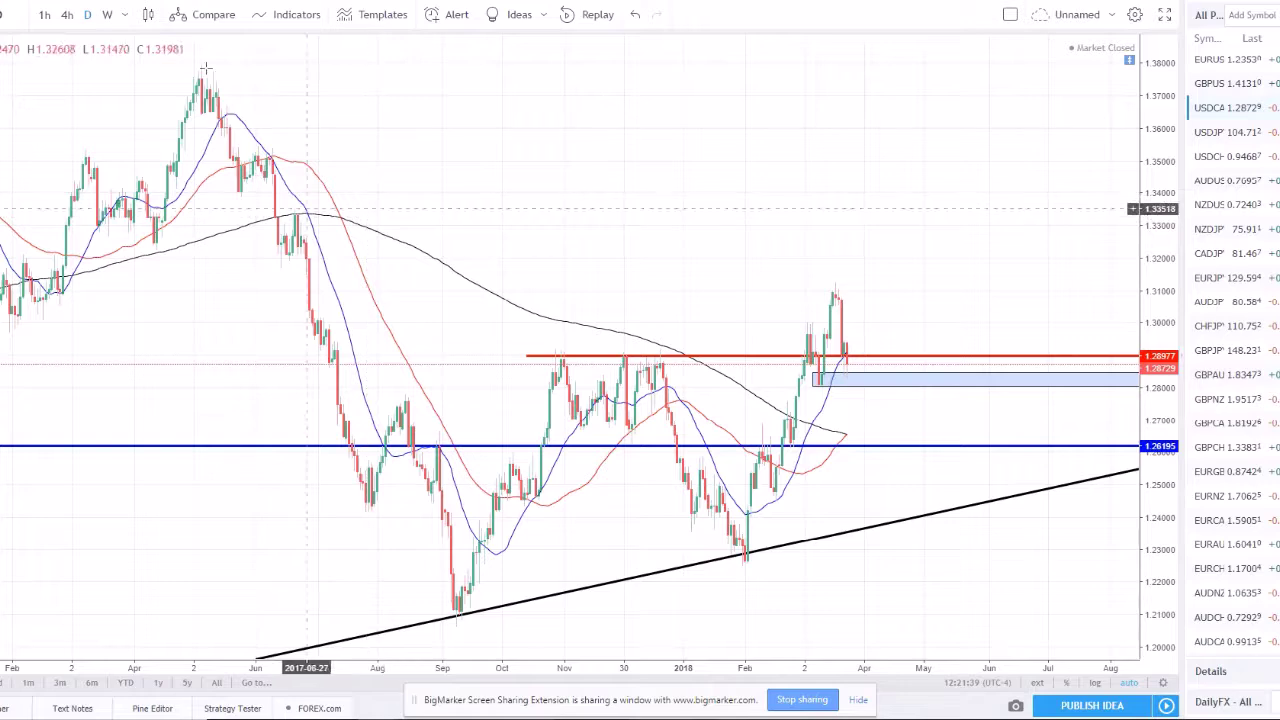
pyautogui.click(72, 15)
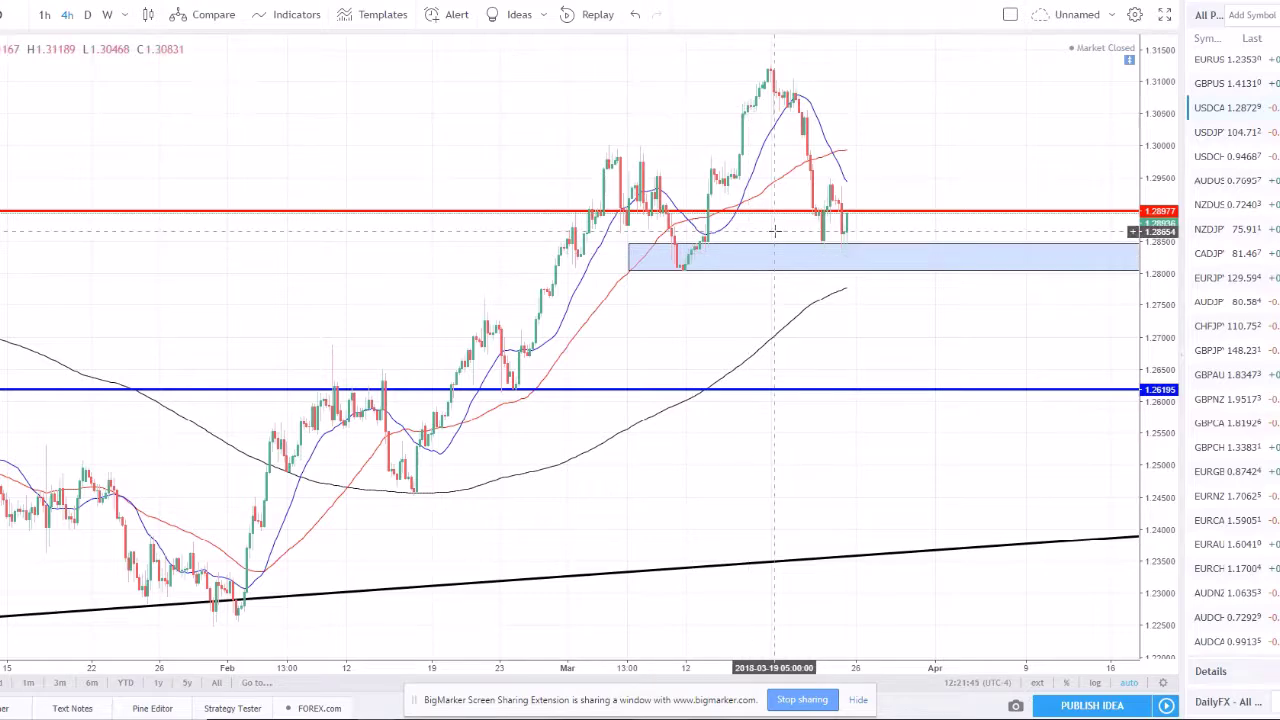
pyautogui.scroll(2, 457, 323)
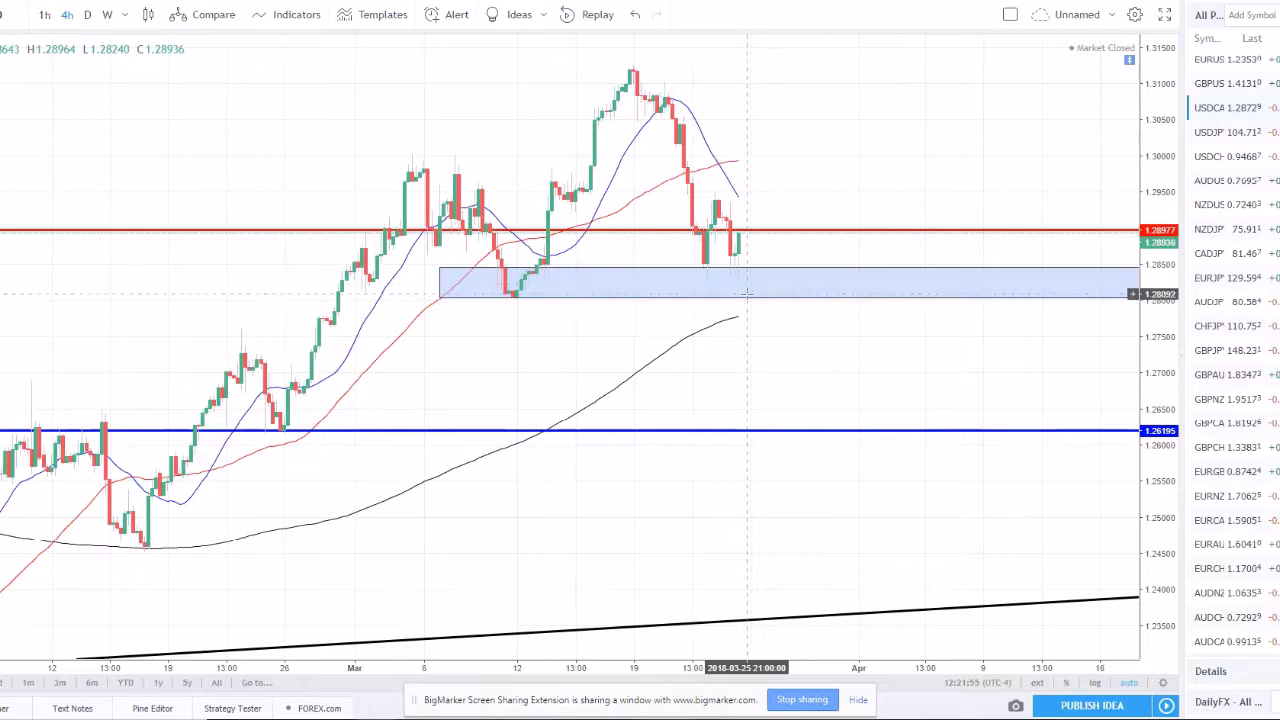
# Step: Open the USDJPY chart on the daily timeframe and switch it to weekly to examine the two red horizontal levels
pyautogui.click(88, 16)
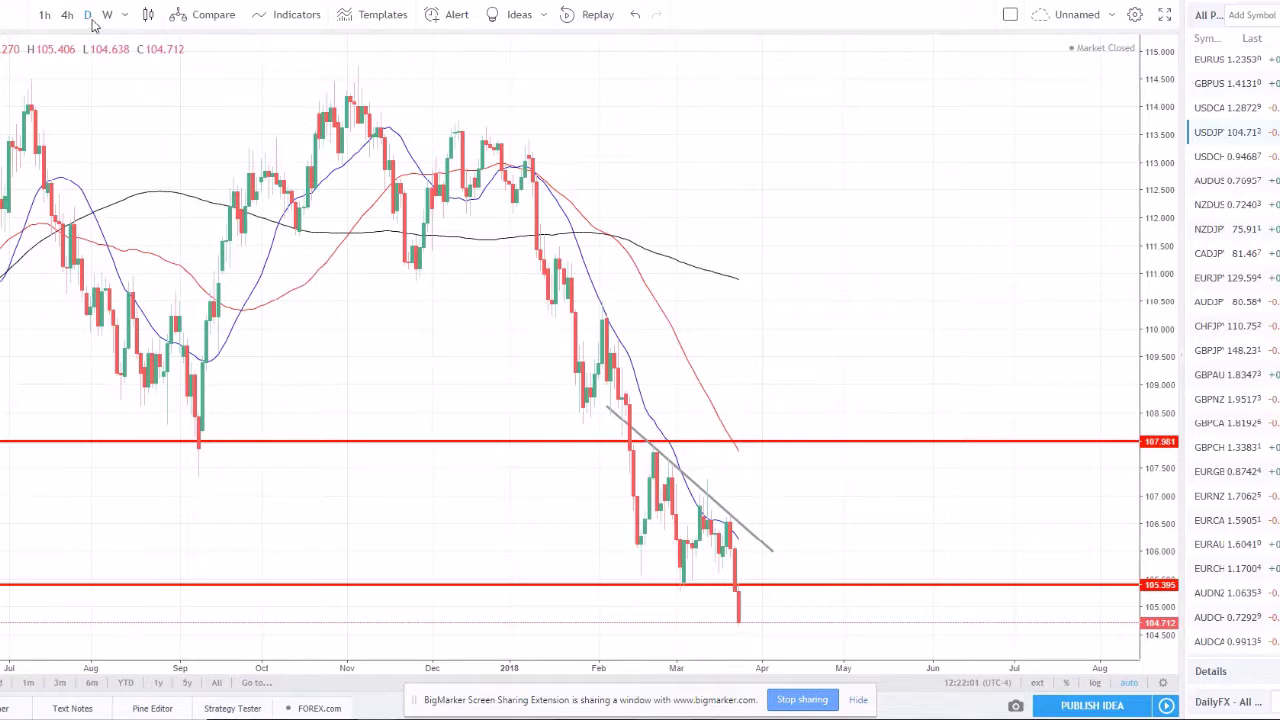
pyautogui.click(107, 16)
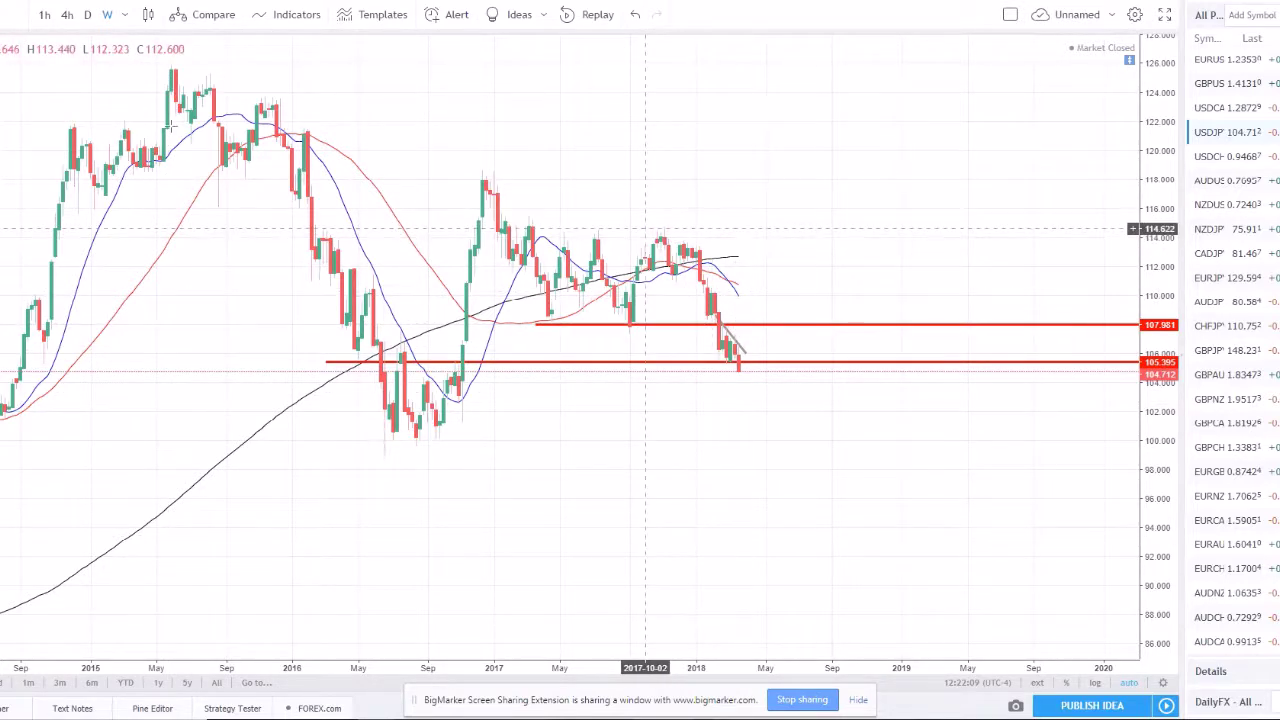
# Step: Draw a rectangle around the 2017–2018 USDJPY trading range from about 115.67 to 107.46, and delete it
pyautogui.click(5, 135)
pyautogui.click(60, 168)
pyautogui.click(505, 213)
pyautogui.click(995, 300)
pyautogui.moveTo(995, 300); pyautogui.dragTo(932, 332)
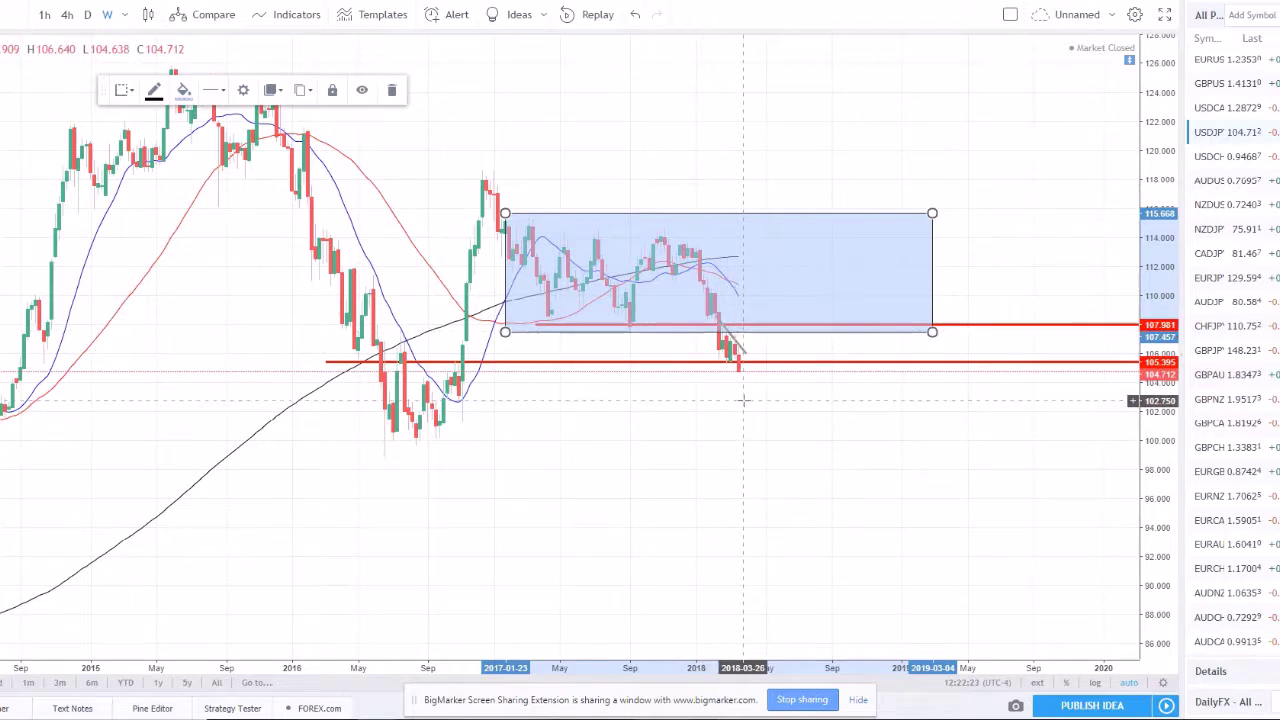
pyautogui.press('Delete')
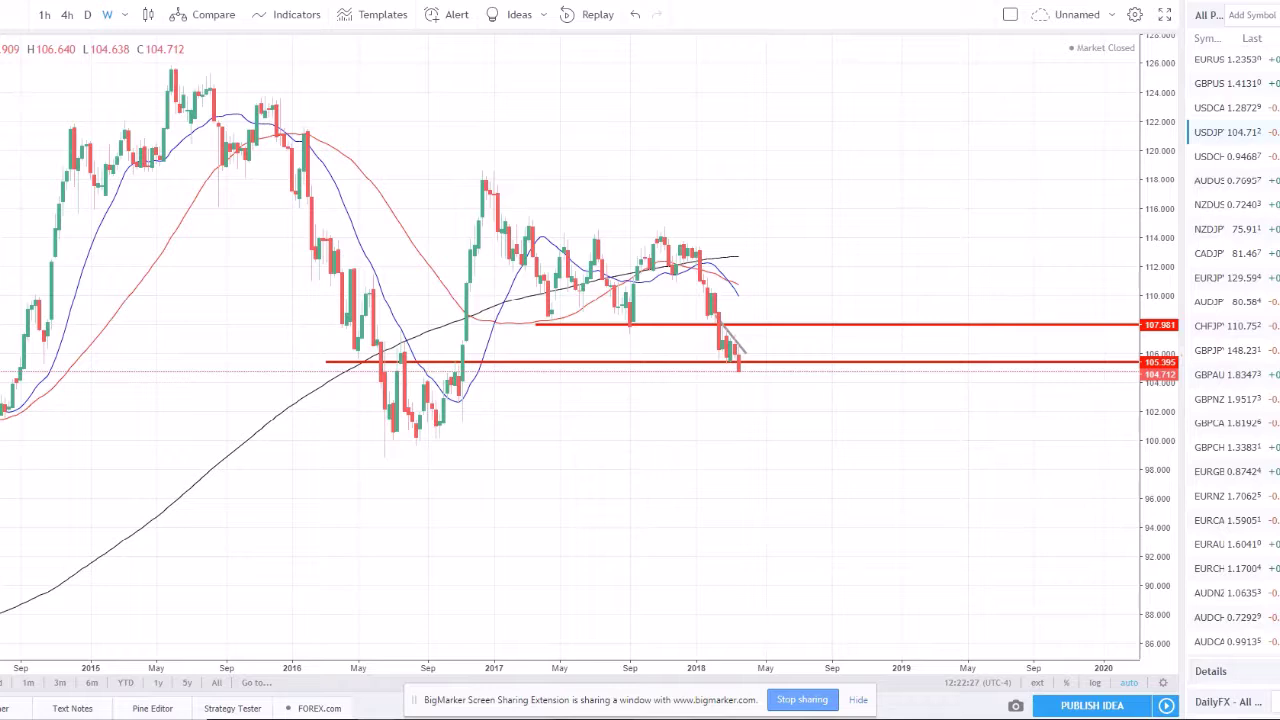
# Step: Mark the mid-2016 USDJPY lows with a rectangle from about 101.6 to 99.77, and delete it
pyautogui.click(380, 420)
pyautogui.moveTo(381, 417); pyautogui.dragTo(831, 443)
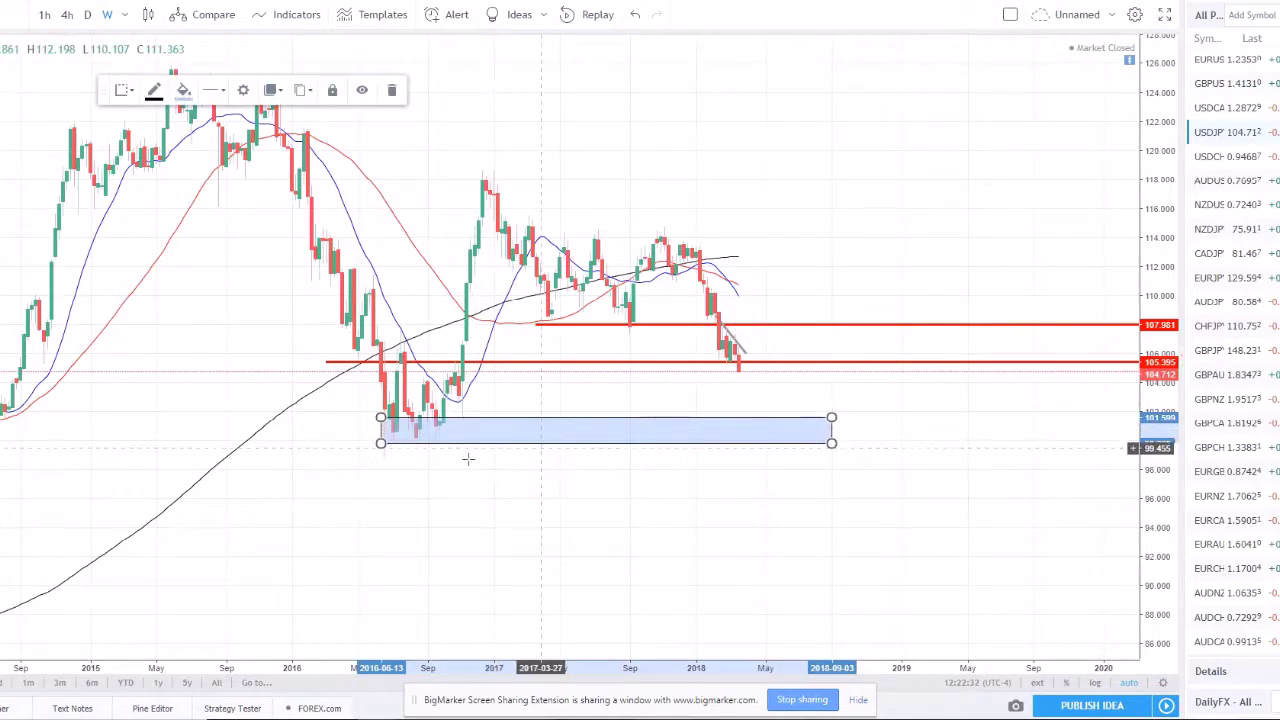
pyautogui.scroll(-2, 422, 479)
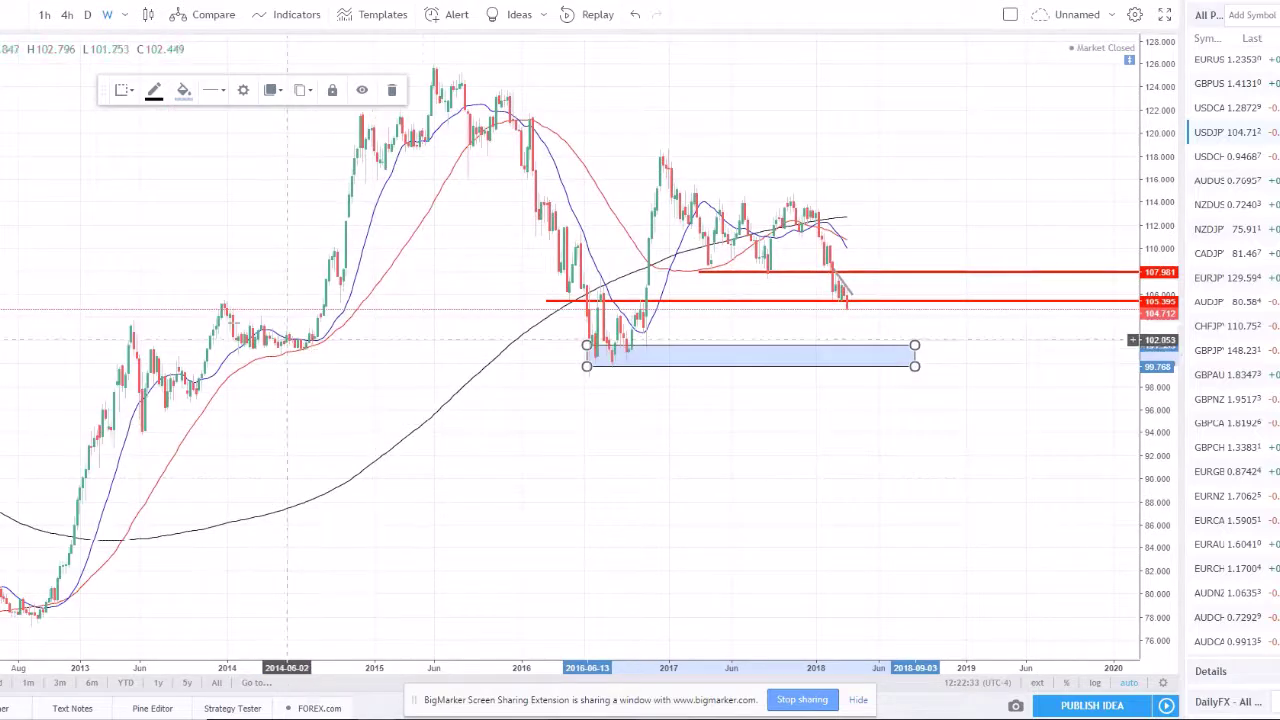
pyautogui.scroll(2, 852, 455)
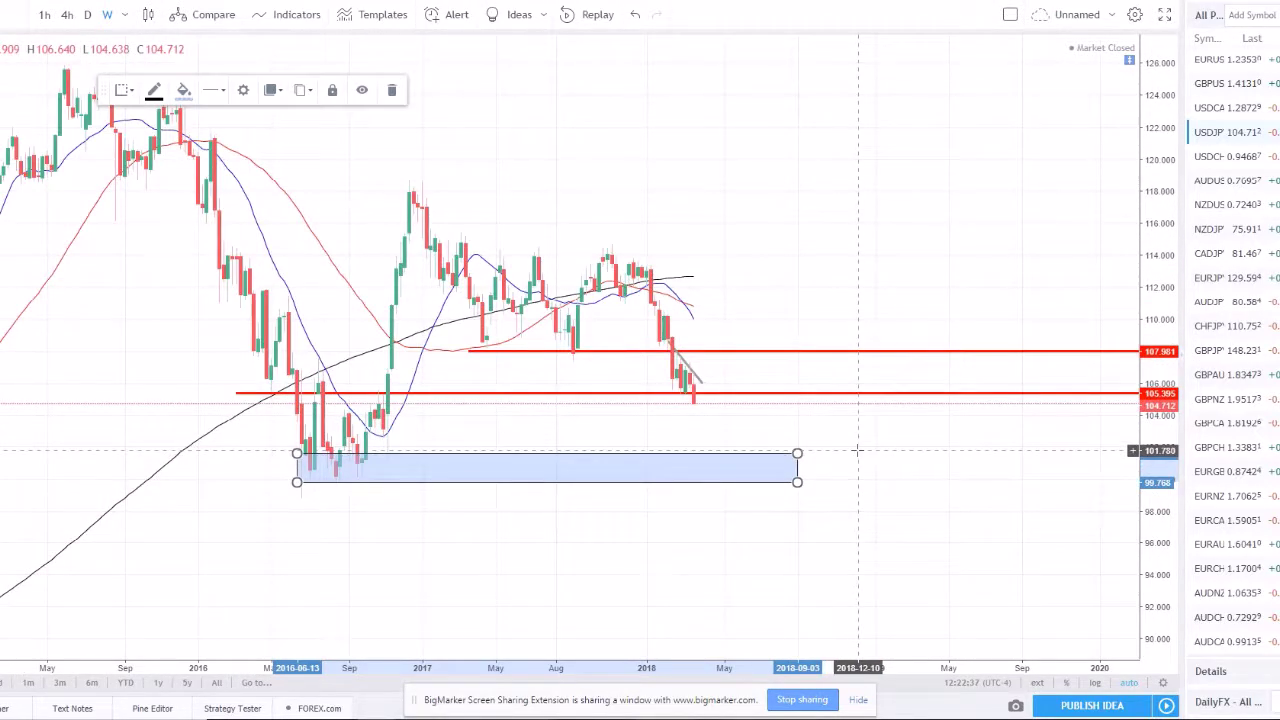
pyautogui.press('Delete')
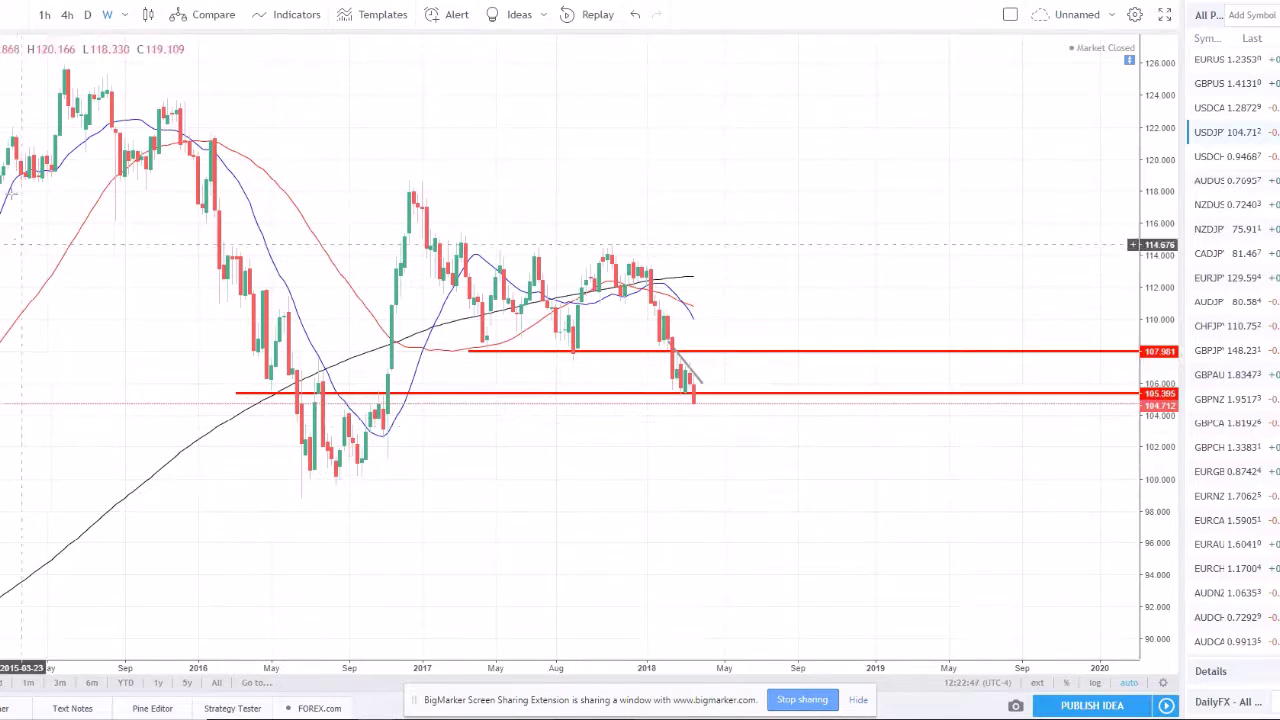
# Step: Examine recent weekly USDJPY price below the red 105.395 level and switch to the daily timeframe
pyautogui.scroll(3, 776, 458)
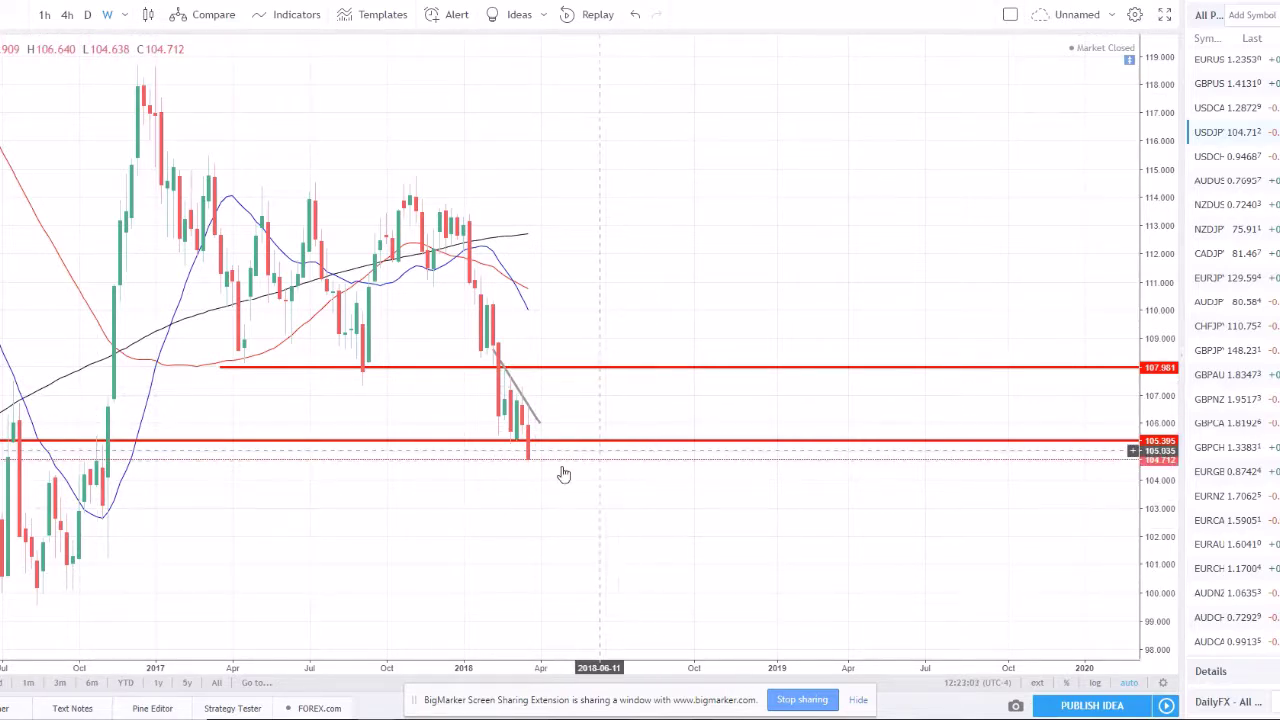
pyautogui.moveTo(454, 523); pyautogui.dragTo(576, 517)
pyautogui.click(90, 15)
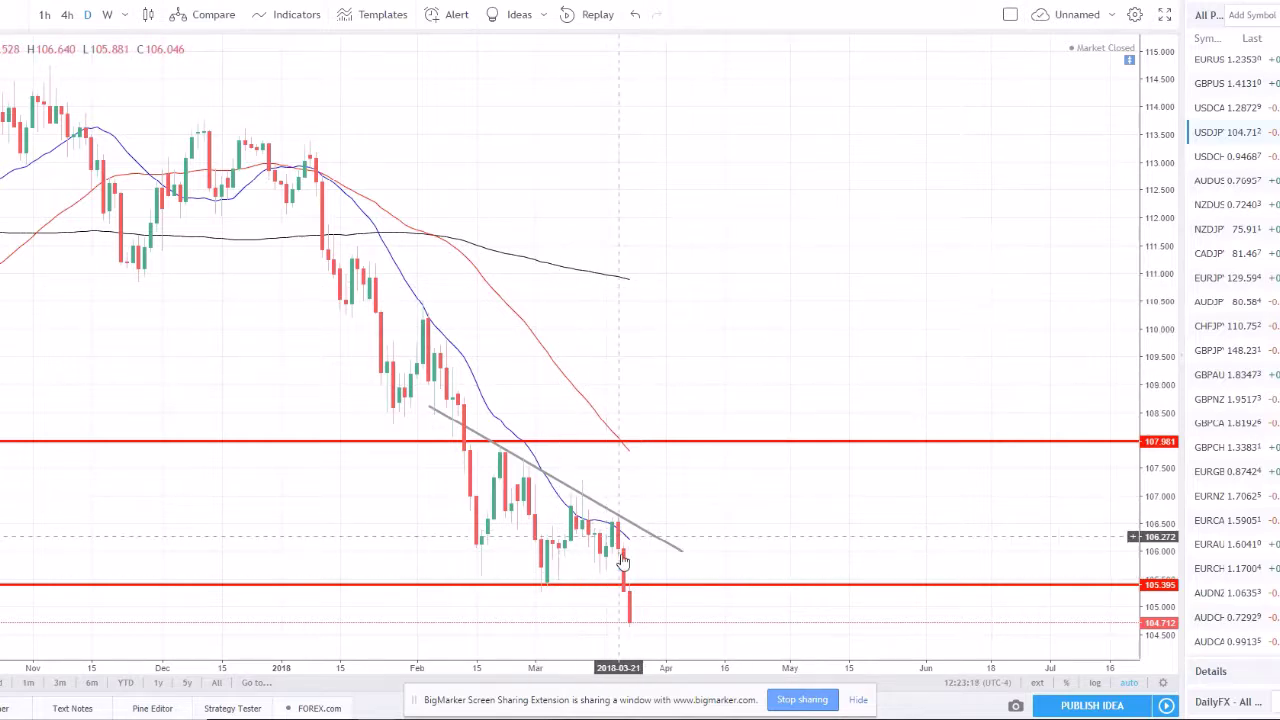
# Step: Check the daily SPX chart at the red trendline and lower blue zone, and return to the USDJPY chart
pyautogui.scroll(-3, 1236, 620)
pyautogui.click(1236, 620)
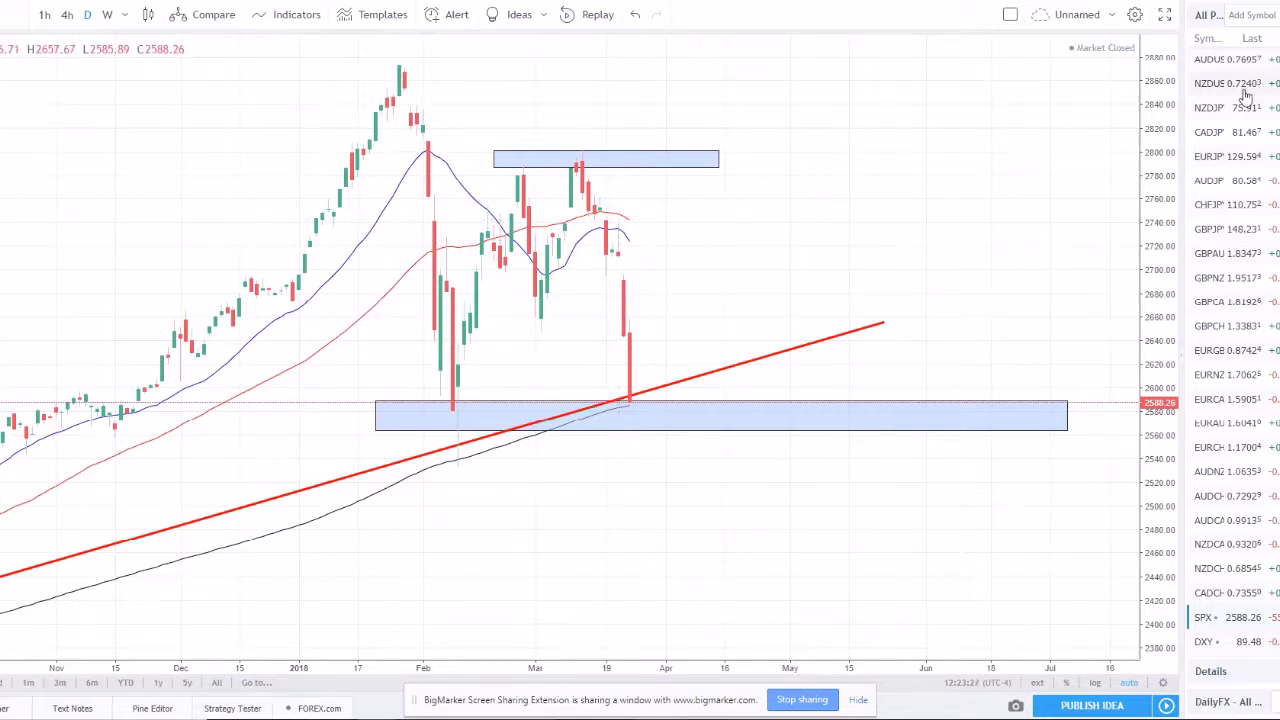
pyautogui.scroll(2, 1232, 150)
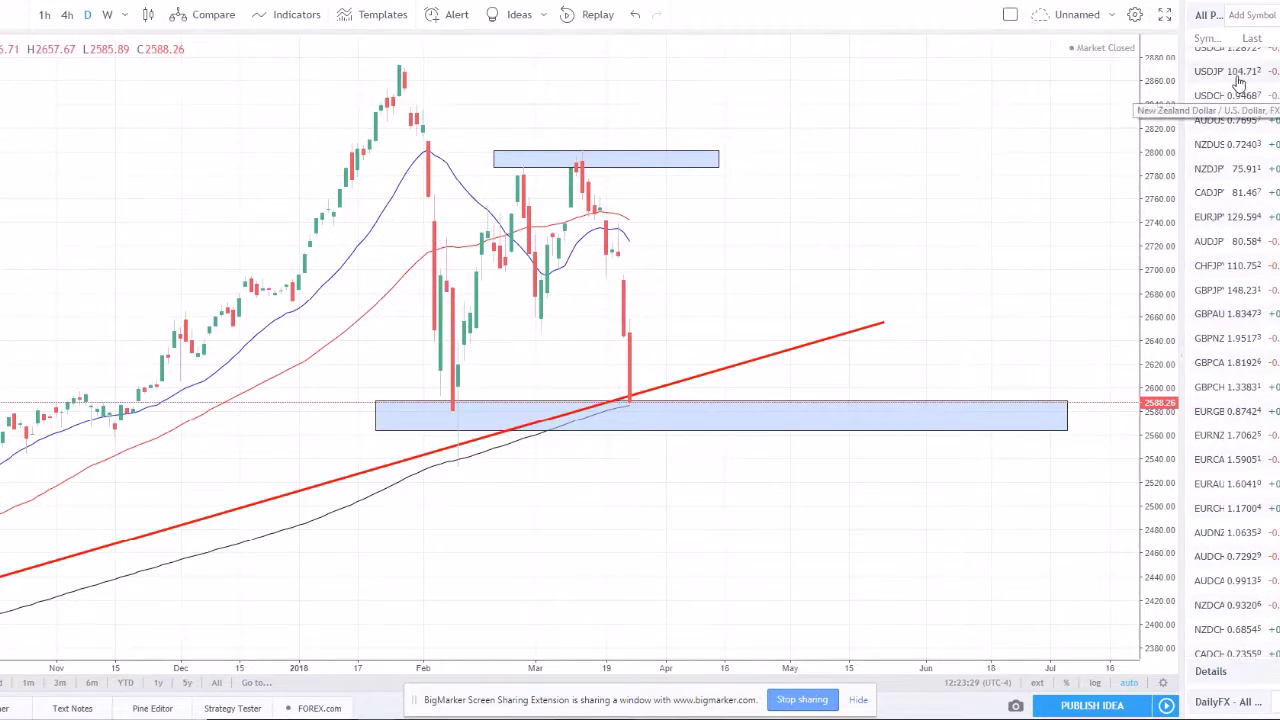
pyautogui.click(1236, 73)
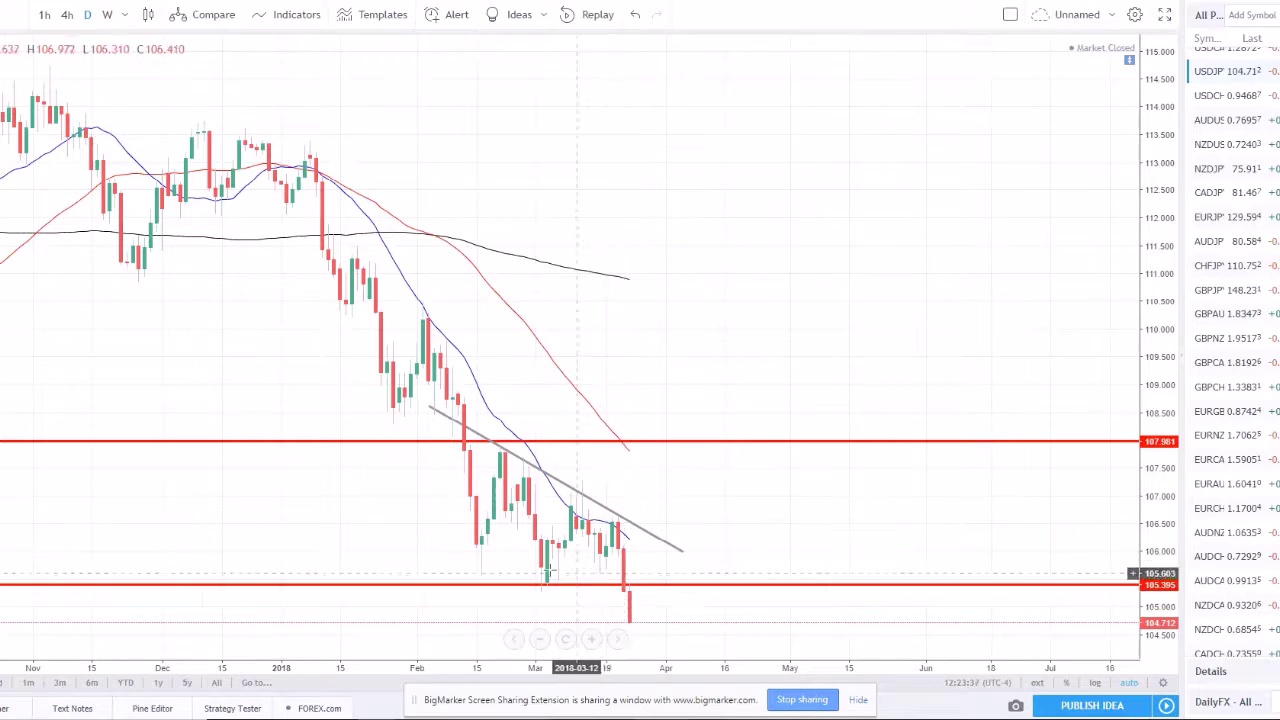
# Step: Examine daily USDJPY price history back to mid-2016 around the red 105.395 and 107.981 levels
pyautogui.scroll(-1, 558, 530)
pyautogui.scroll(-3, 558, 530)
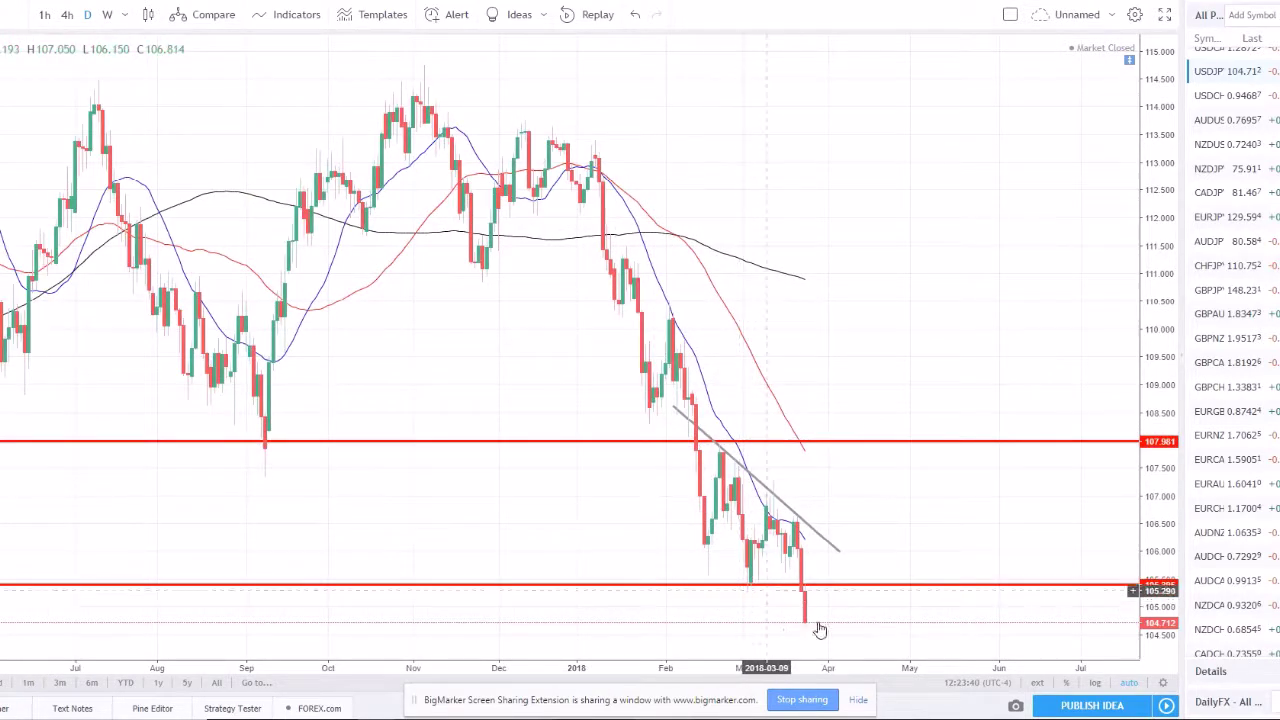
pyautogui.scroll(-5, 791, 590)
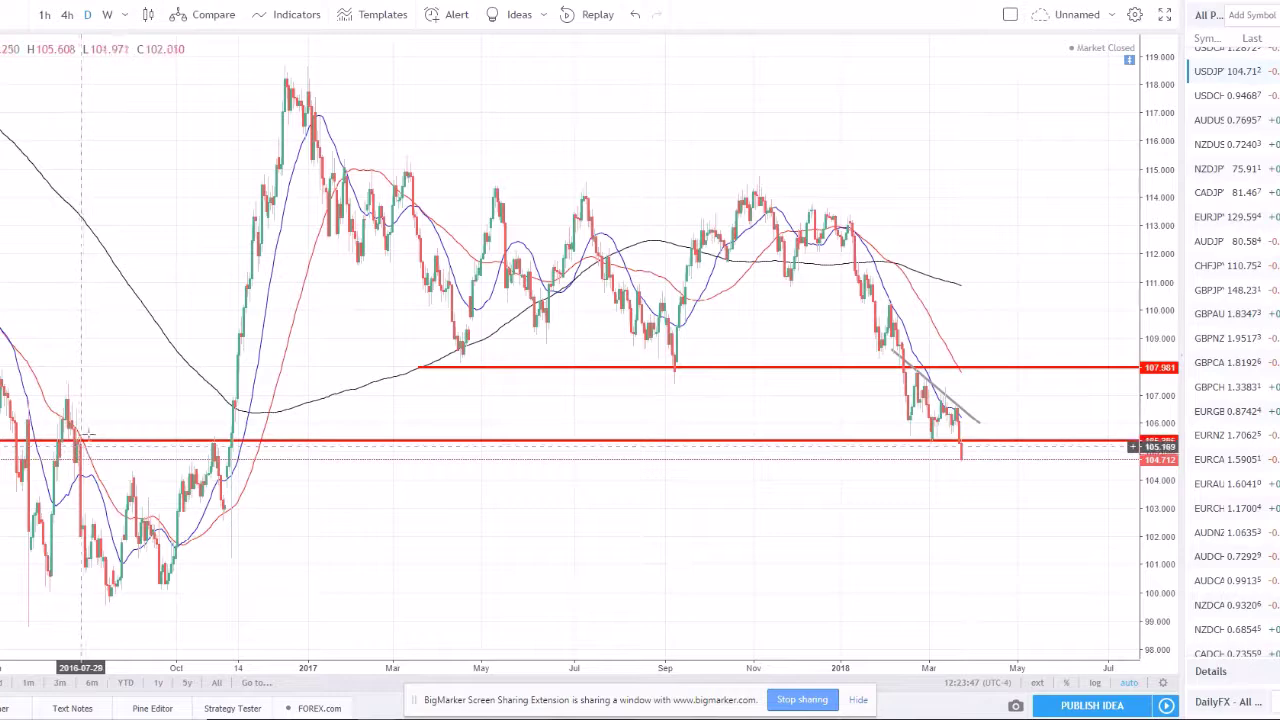
# Step: Brush a projected USDJPY rebound from the March 2018 low to about 106 and back down, and delete the strokes
pyautogui.scroll(3, 971, 463)
pyautogui.scroll(1, 971, 463)
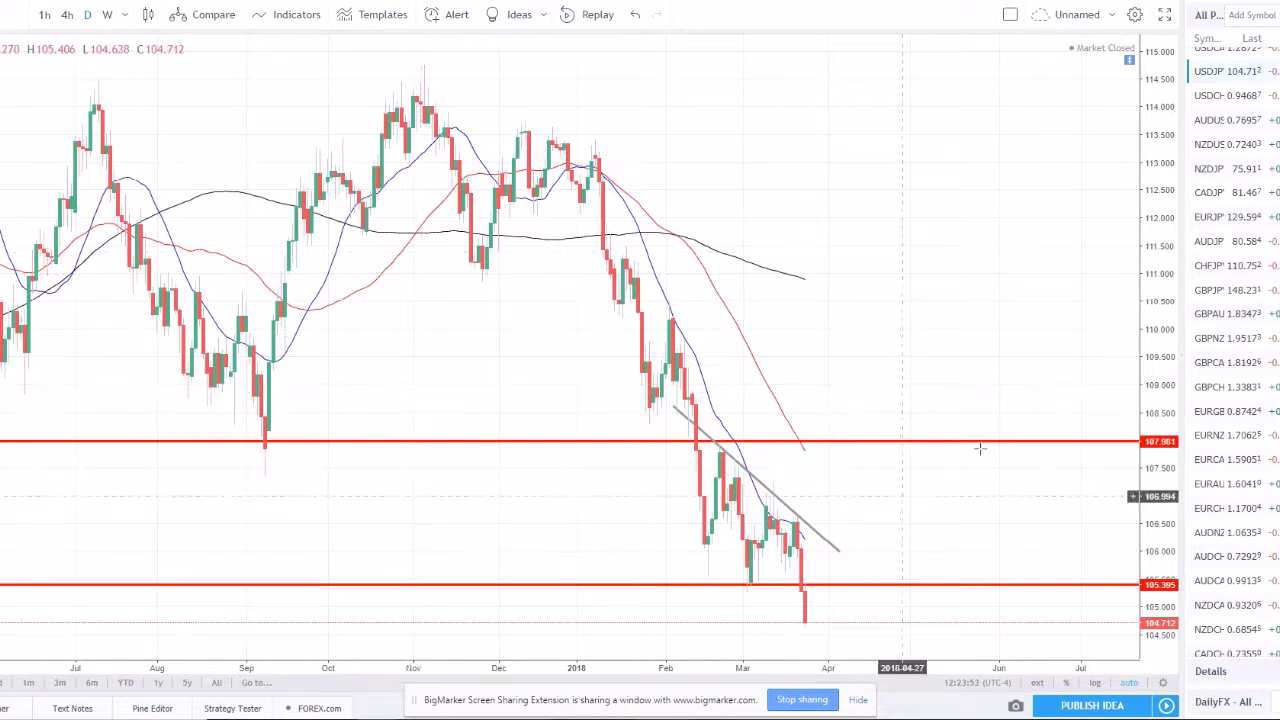
pyautogui.moveTo(803, 317); pyautogui.dragTo(323, 294)
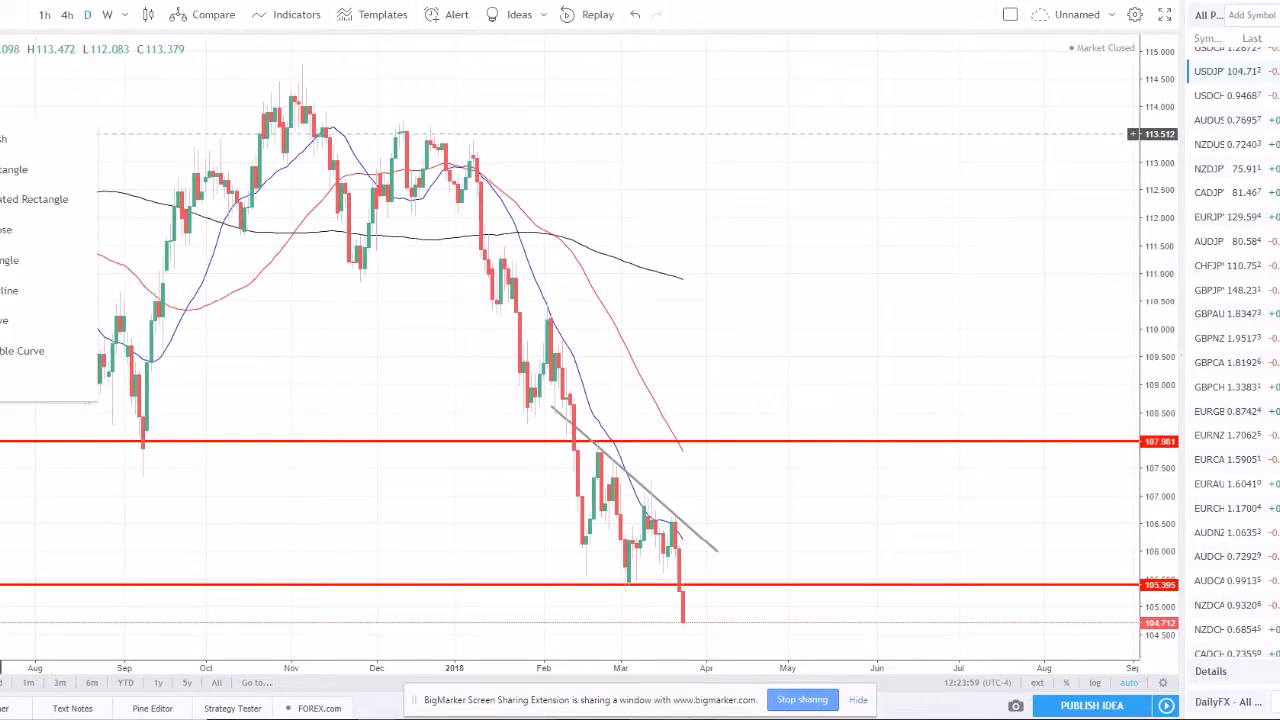
pyautogui.click(5, 138)
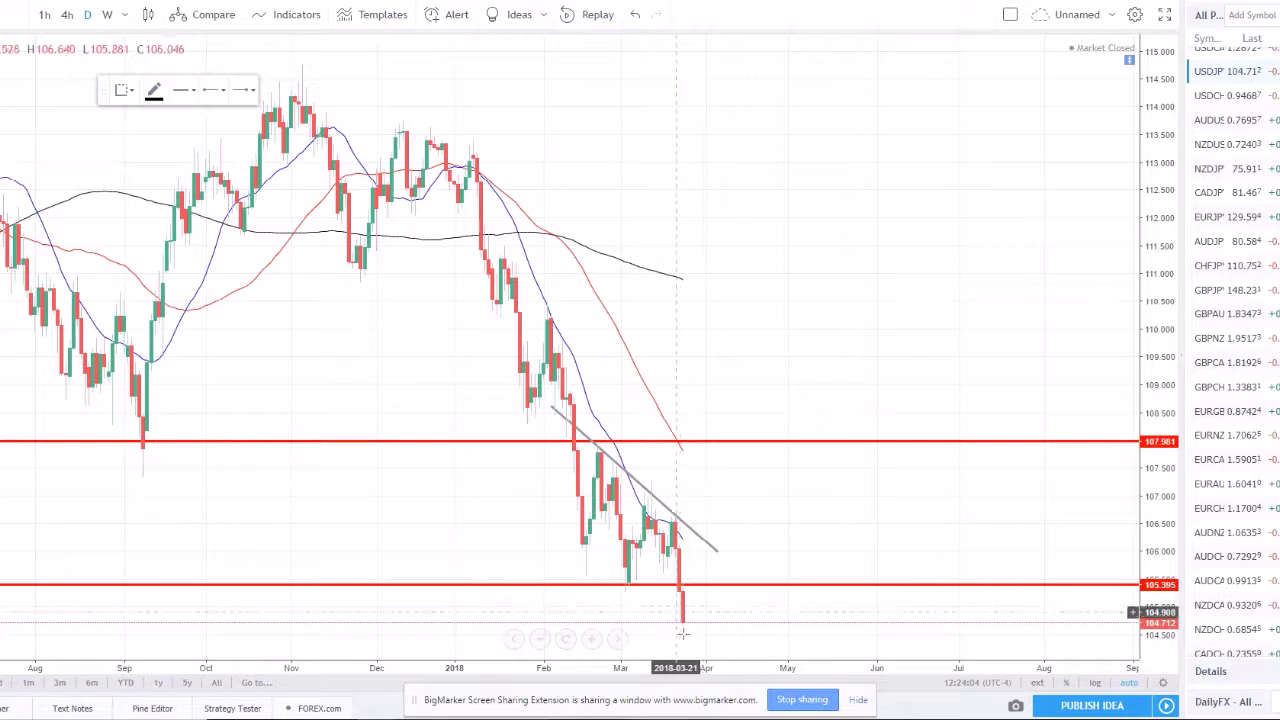
pyautogui.moveTo(677, 627); pyautogui.dragTo(724, 583)
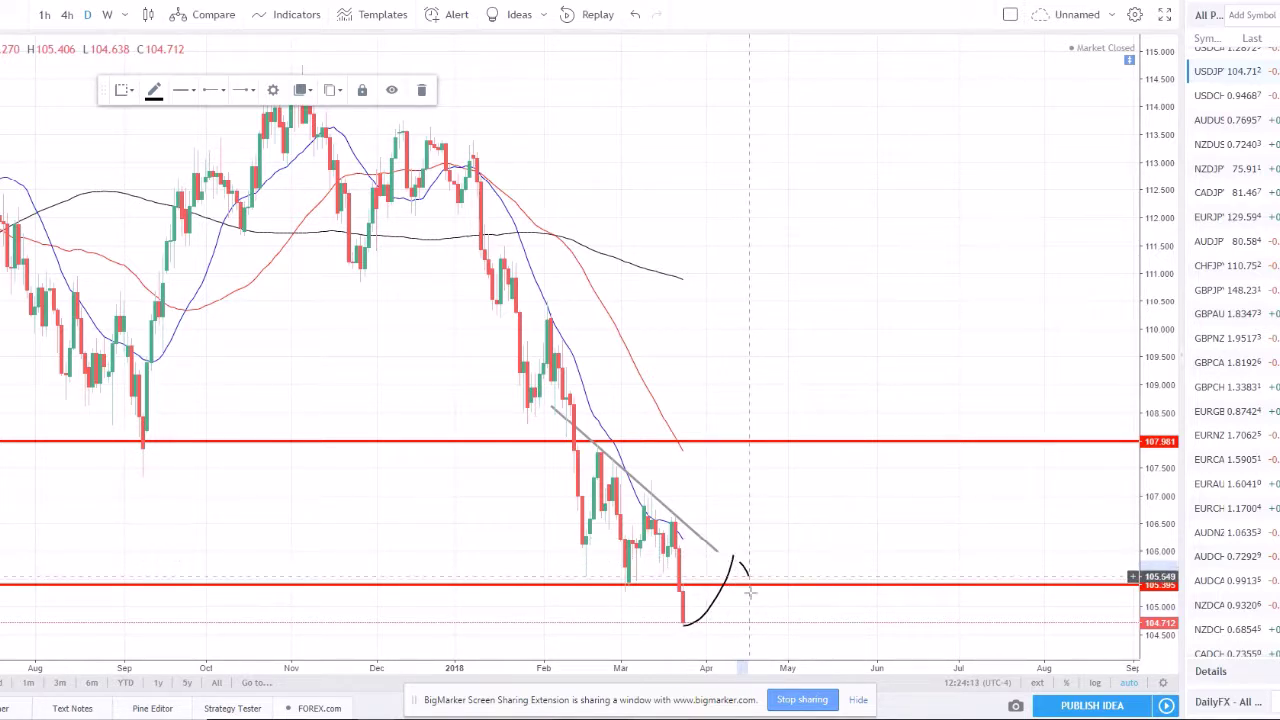
pyautogui.moveTo(750, 592); pyautogui.dragTo(757, 660)
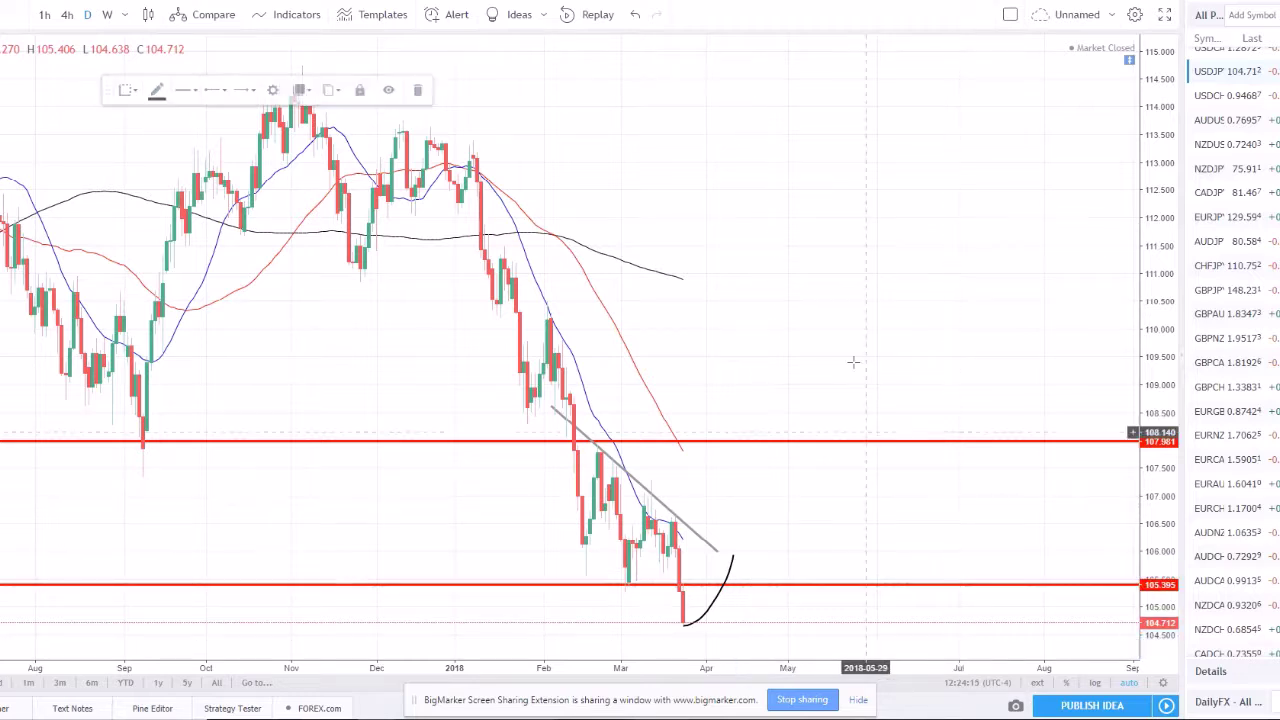
pyautogui.press('Delete')
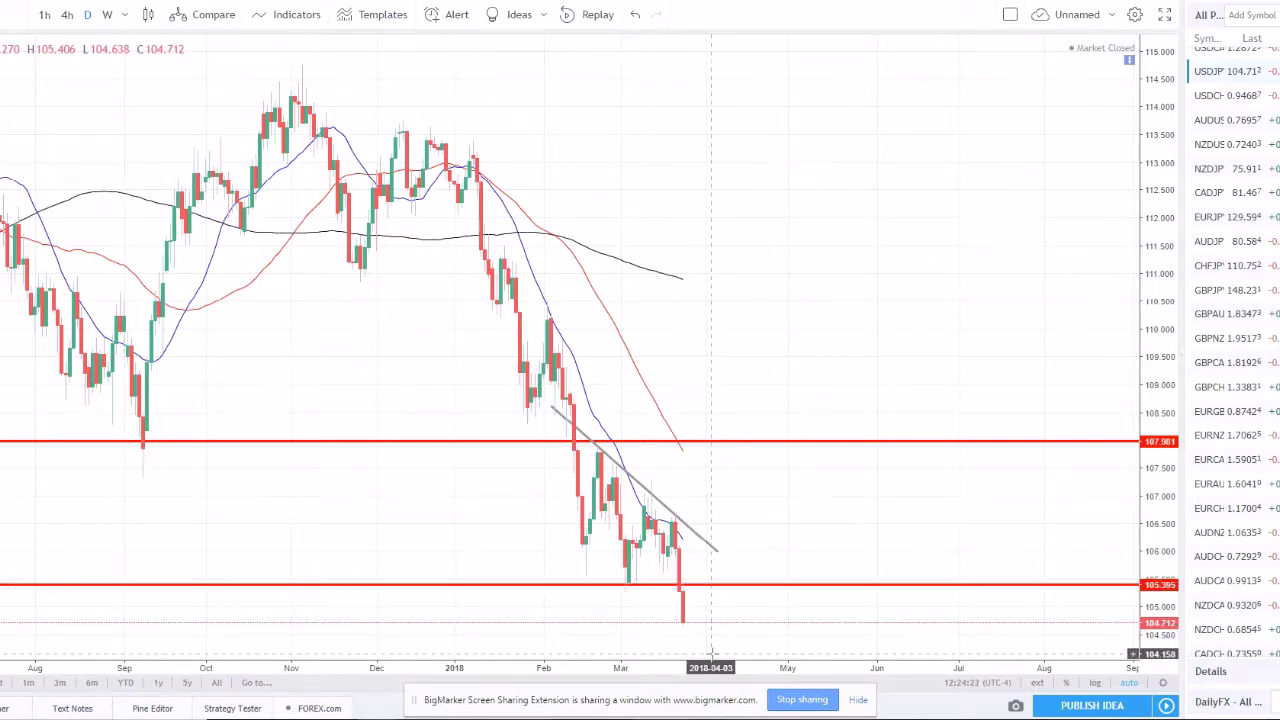
# Step: On the four-hour USDJPY chart, draw a rectangle above the red 105.395 level, adjust it to about 105.97 to 105.6, and delete it
pyautogui.click(697, 534)
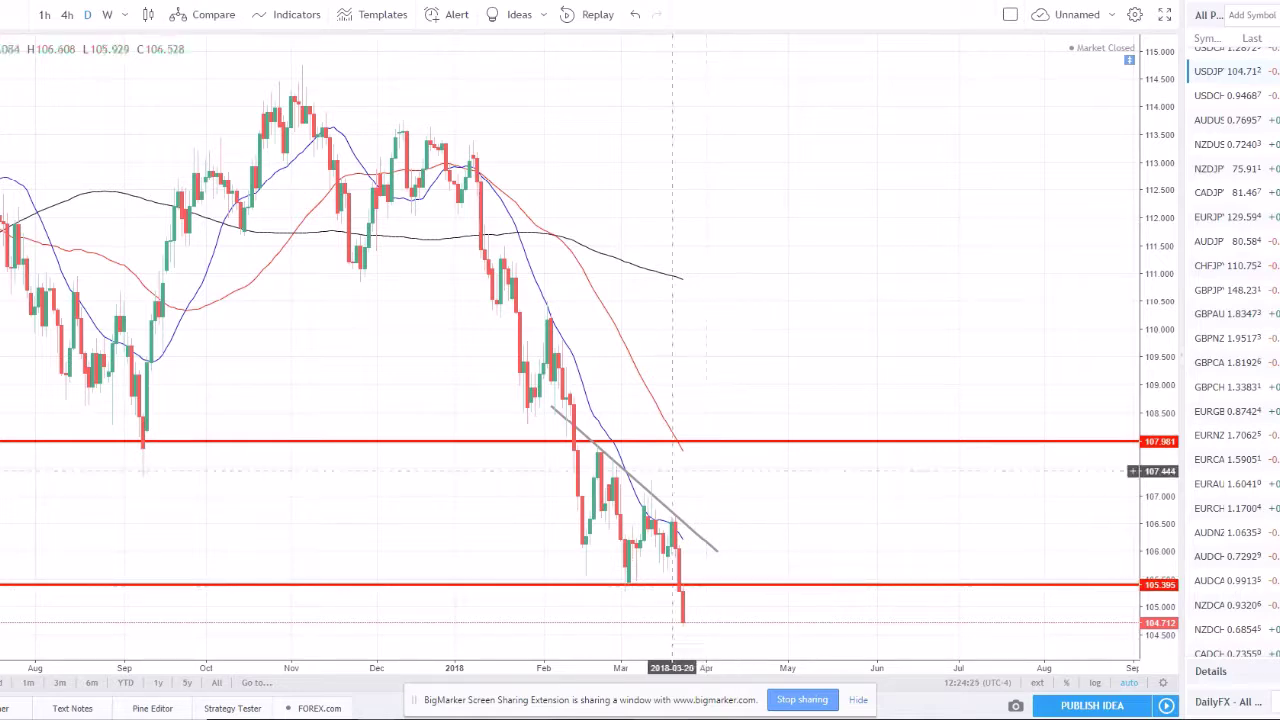
pyautogui.click(67, 15)
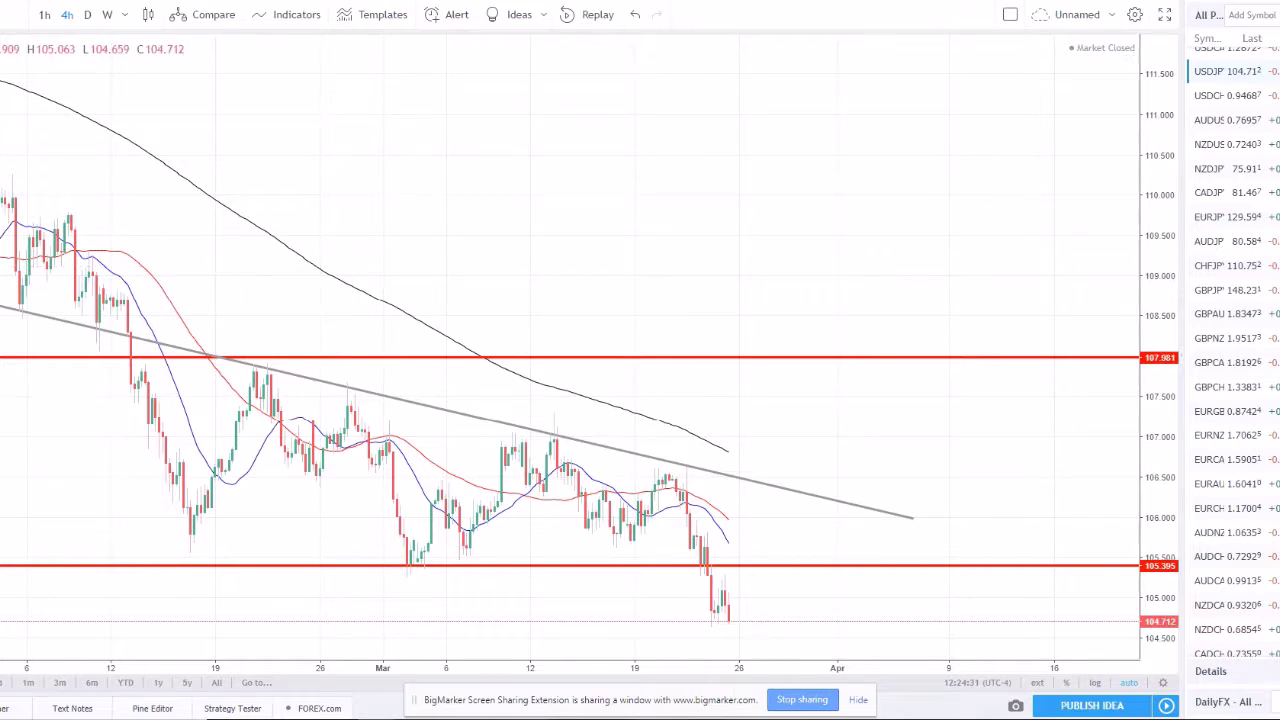
pyautogui.click(14, 169)
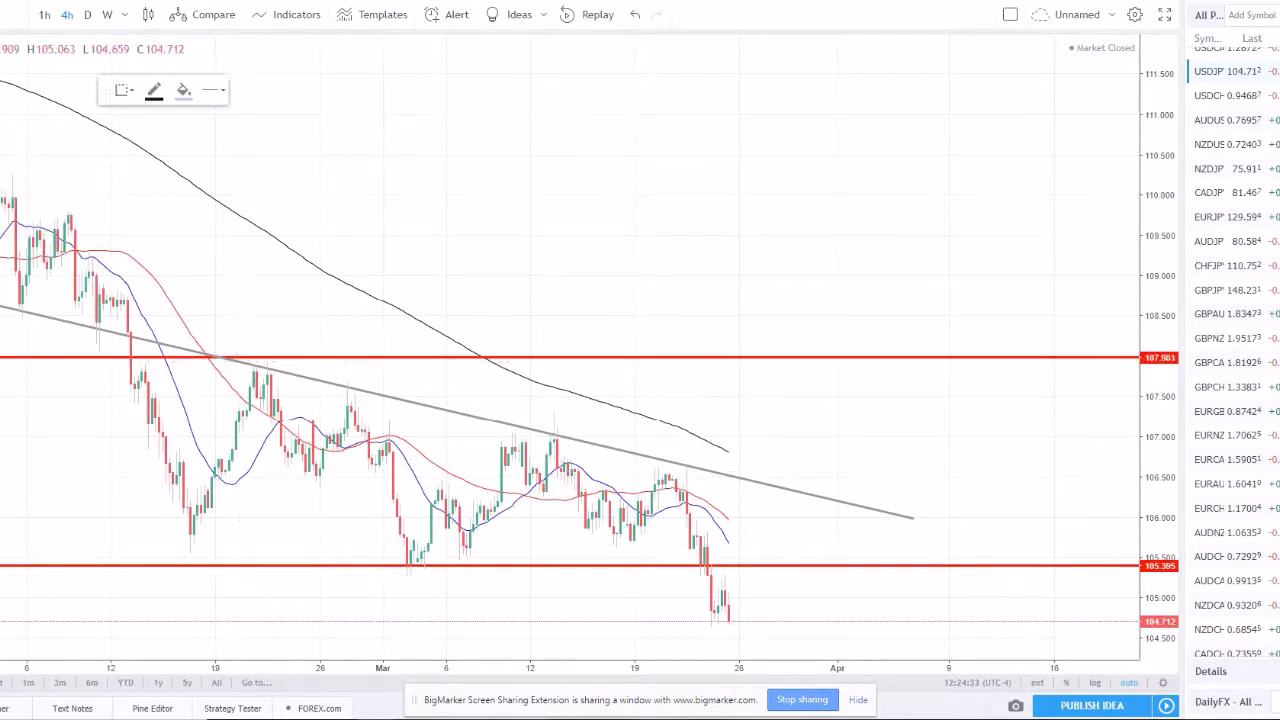
pyautogui.moveTo(166, 536); pyautogui.dragTo(1004, 572)
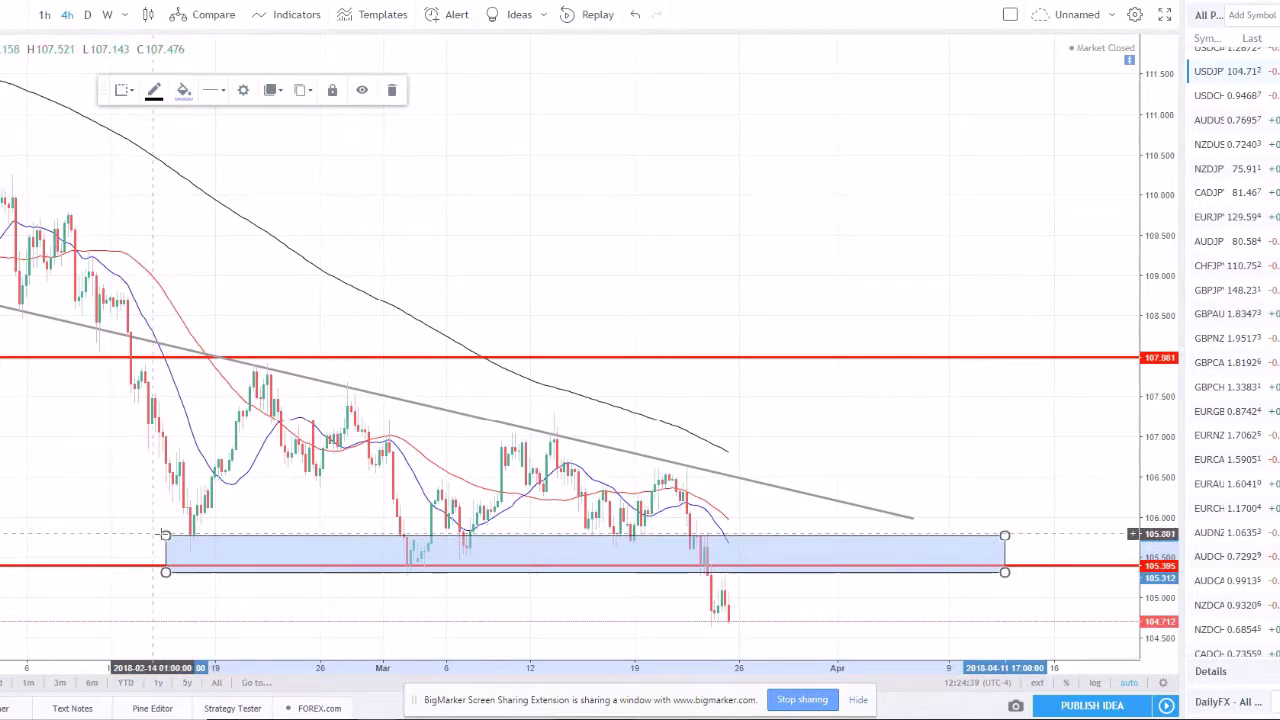
pyautogui.moveTo(166, 536); pyautogui.dragTo(690, 518)
pyautogui.moveTo(690, 572); pyautogui.dragTo(687, 548)
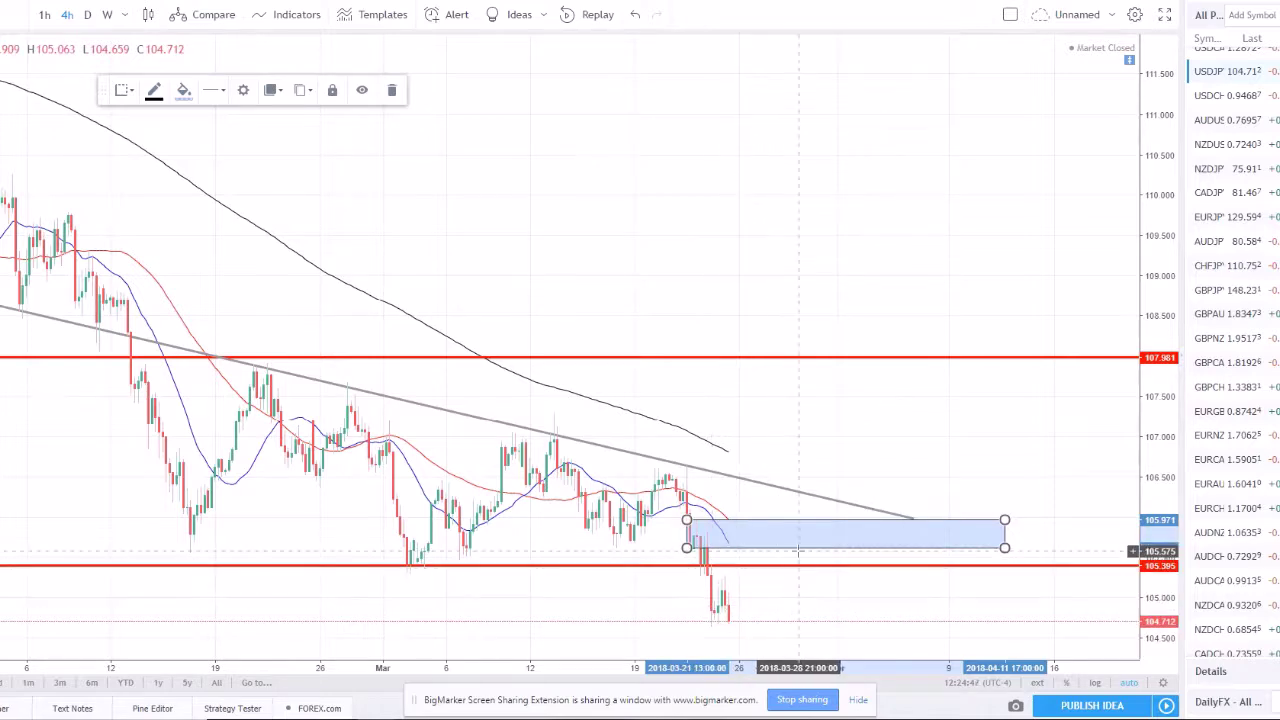
pyautogui.press('Delete')
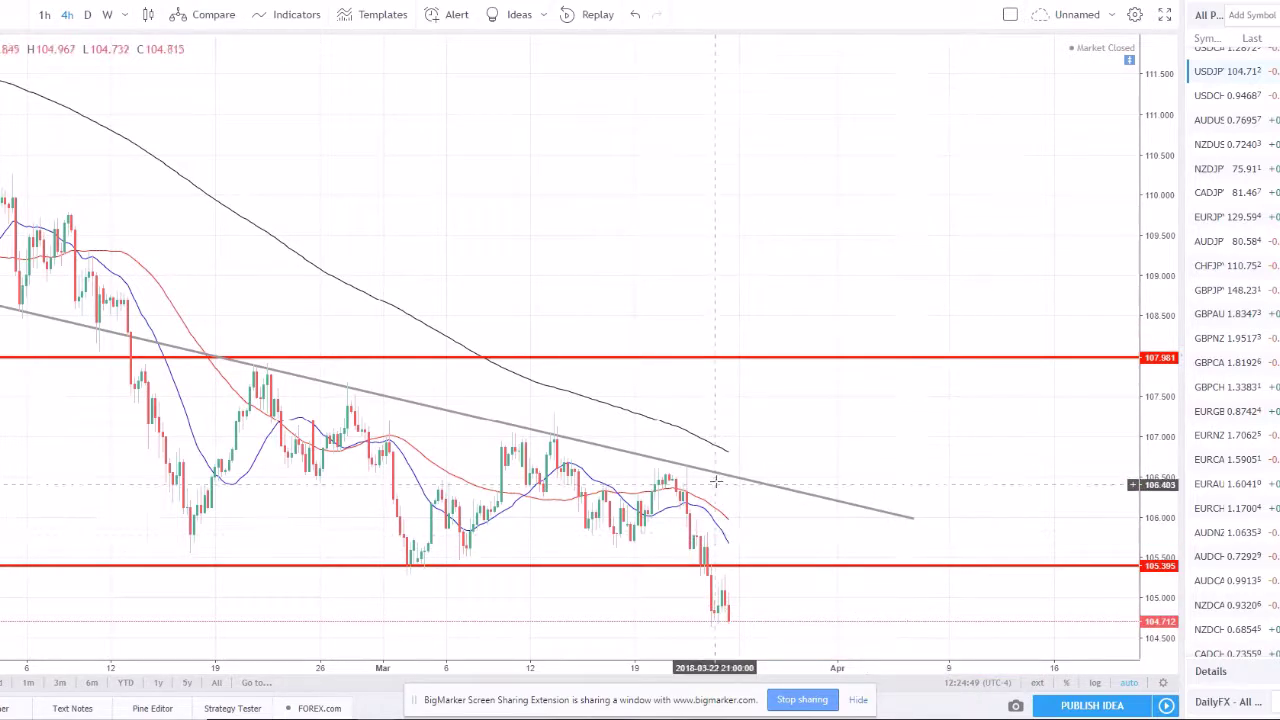
# Step: Switch from USDJPY to the USDCHF chart and set it to the weekly timeframe
pyautogui.scroll(-5, 701, 604)
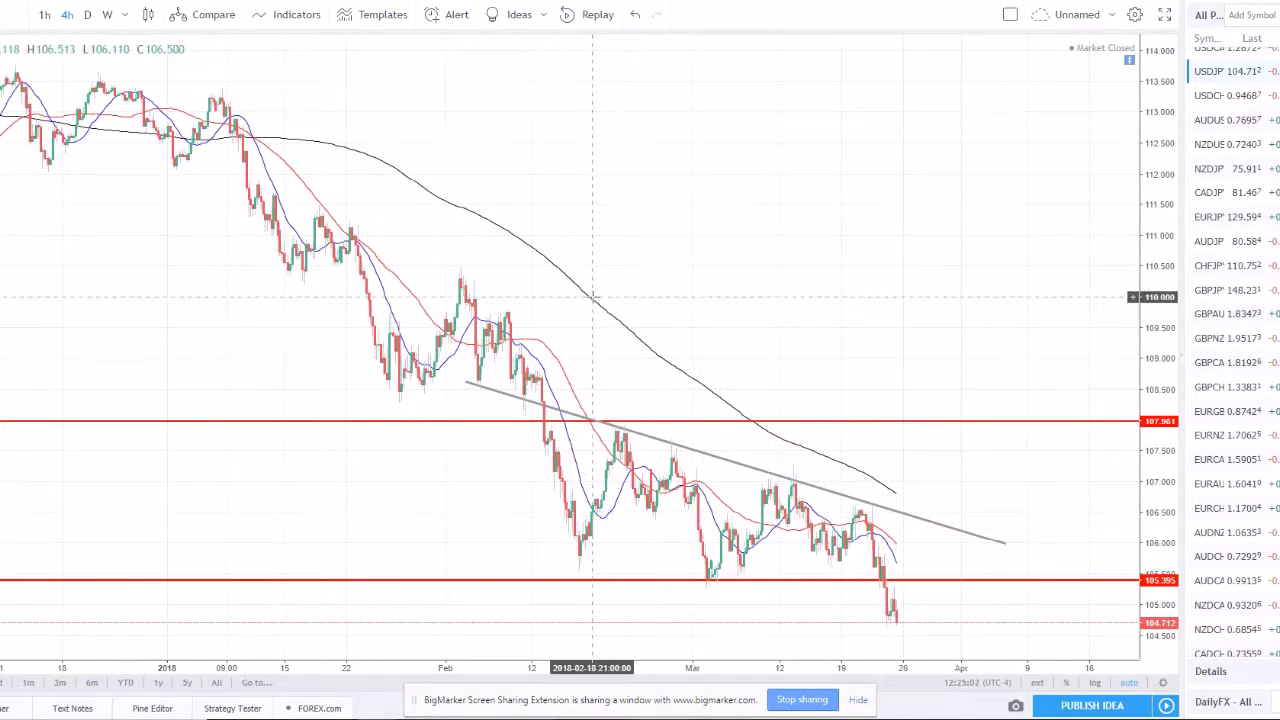
pyautogui.press('Down')
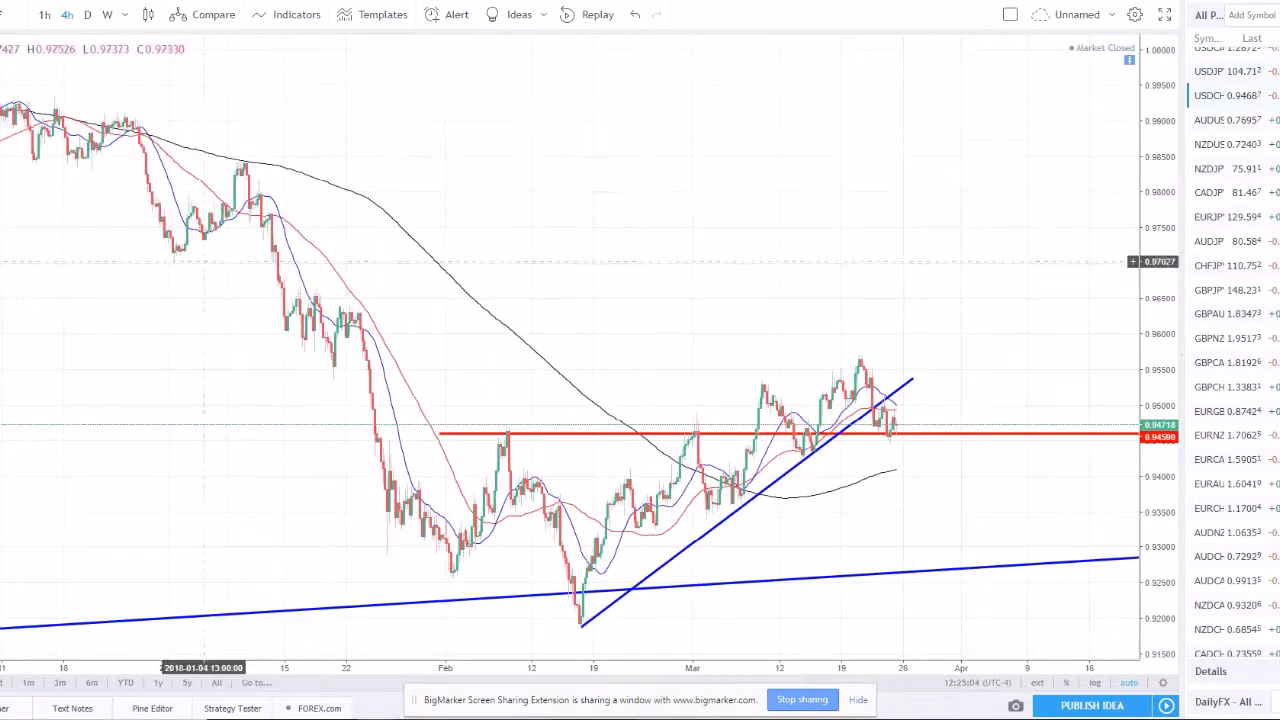
pyautogui.click(105, 19)
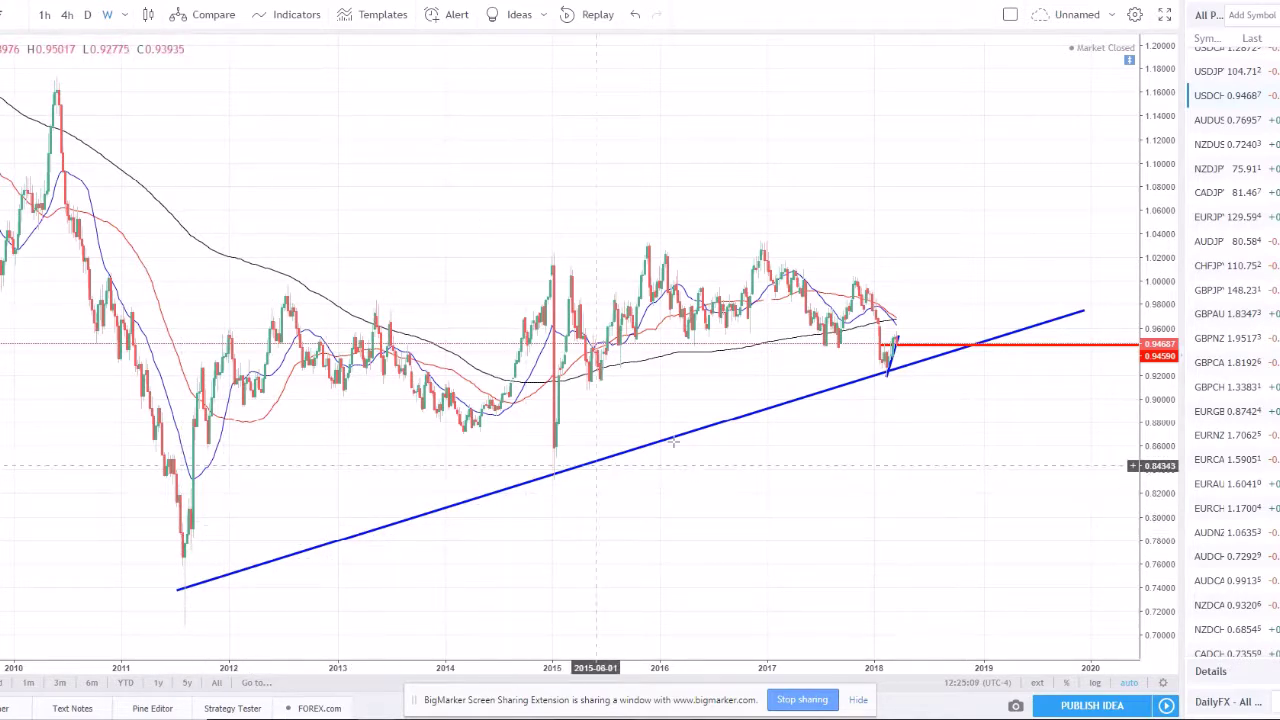
# Step: Examine weekly USDCHF price along the long-term blue trendline, and delete the short steep blue trendline from the February 2018 low
pyautogui.scroll(4, 775, 430)
pyautogui.scroll(1, 775, 435)
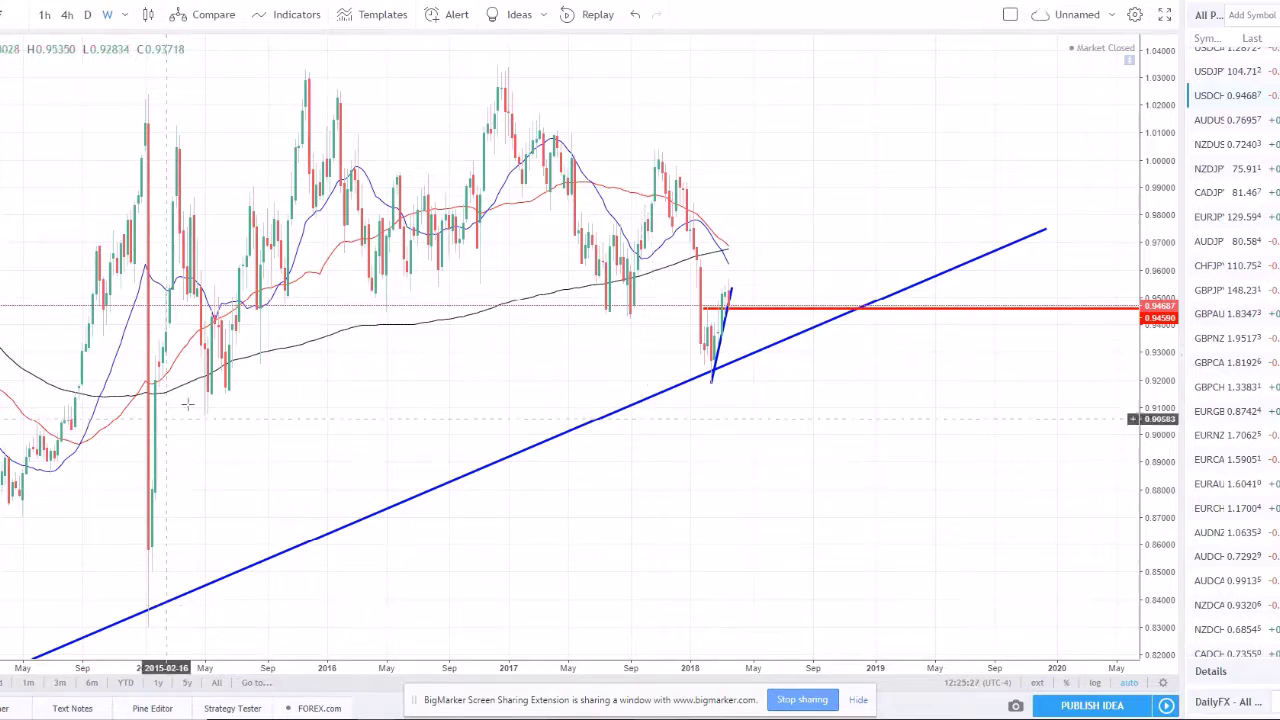
pyautogui.moveTo(388, 421); pyautogui.dragTo(534, 400)
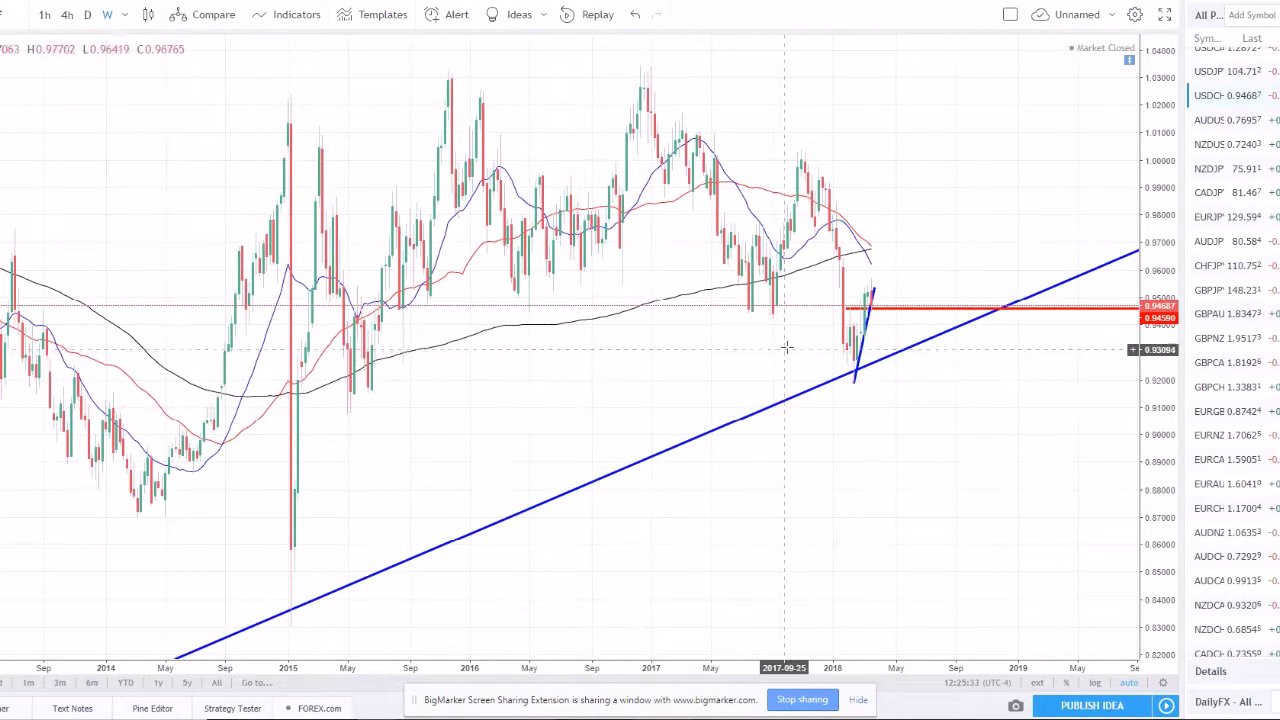
pyautogui.scroll(2, 787, 347)
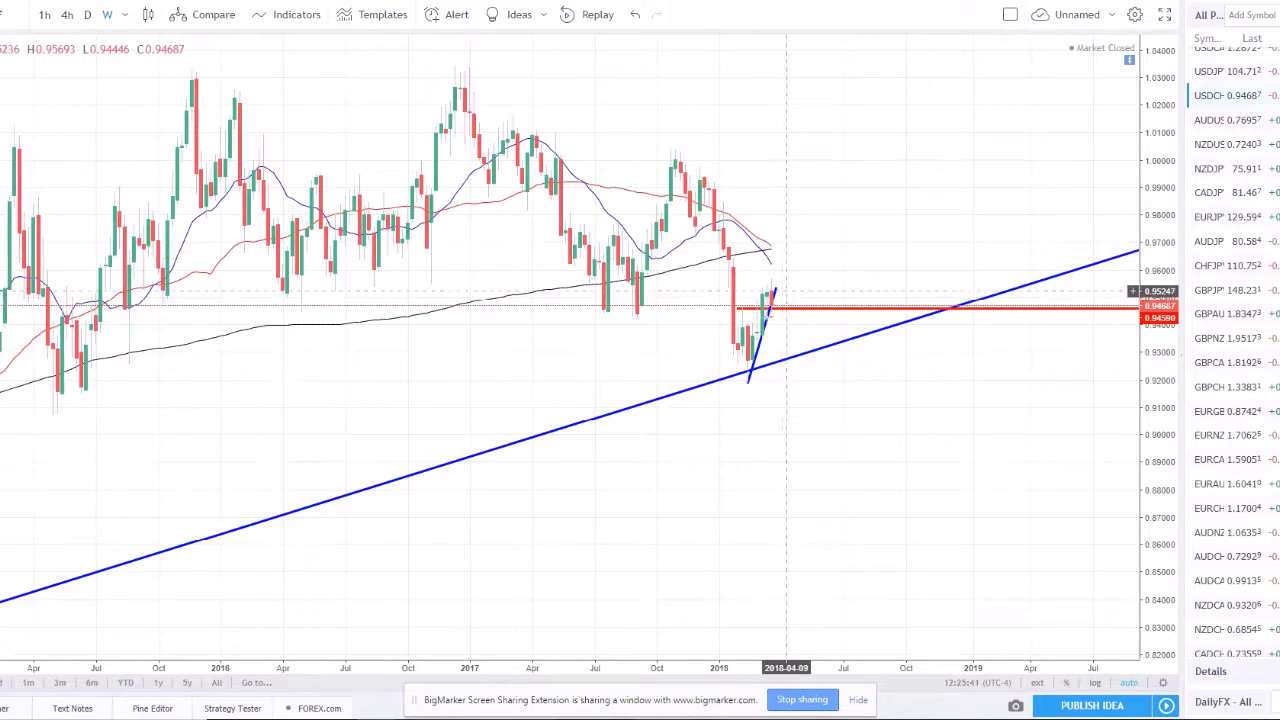
pyautogui.scroll(3, 786, 291)
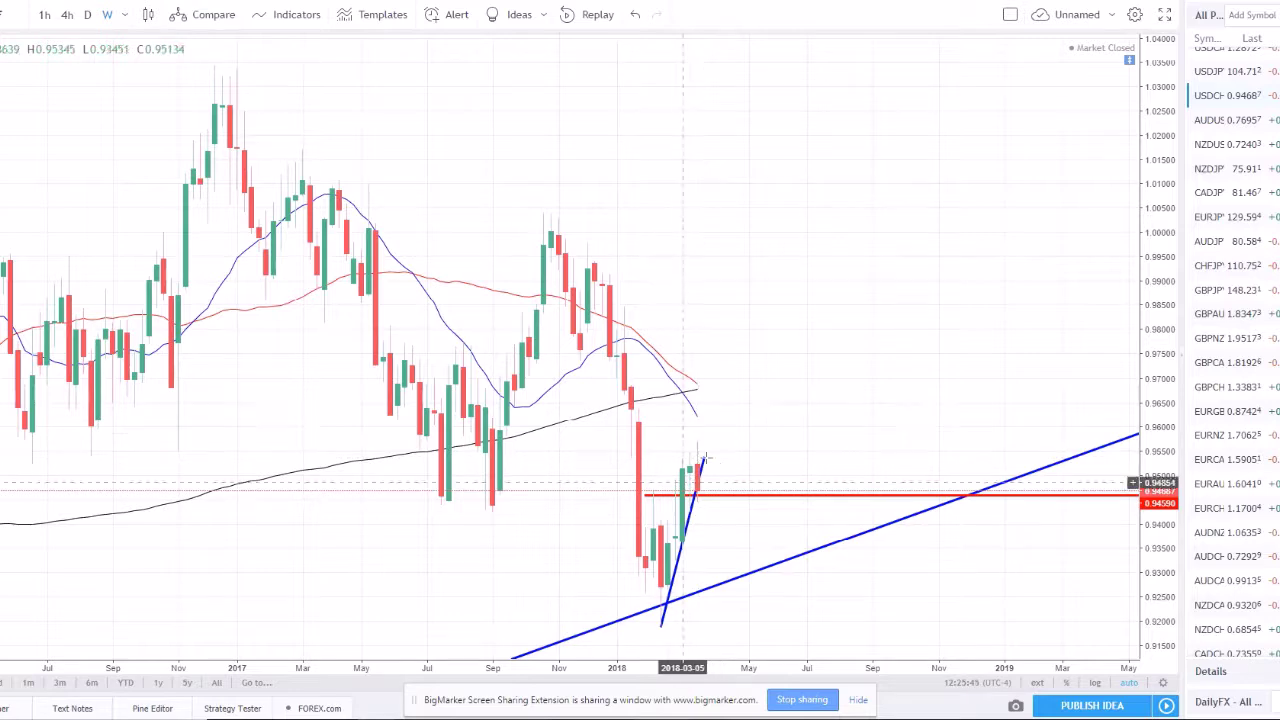
pyautogui.scroll(3, 817, 503)
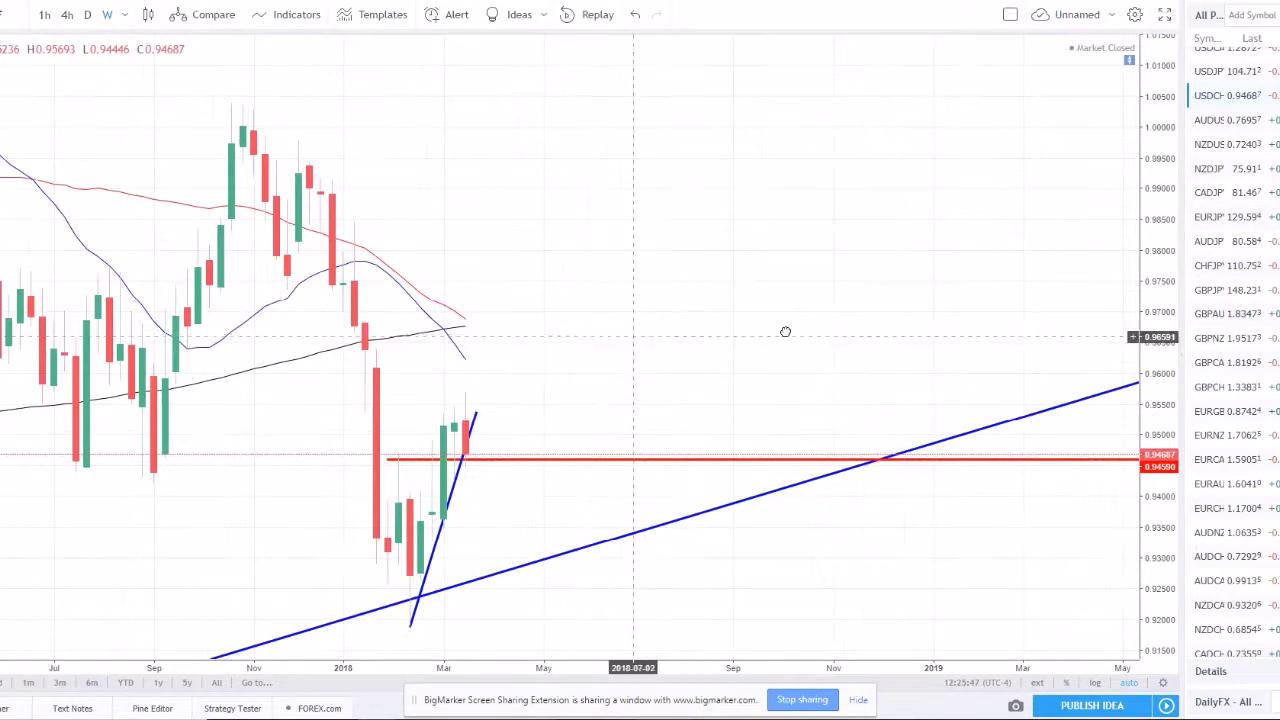
pyautogui.moveTo(785, 331); pyautogui.dragTo(940, 333)
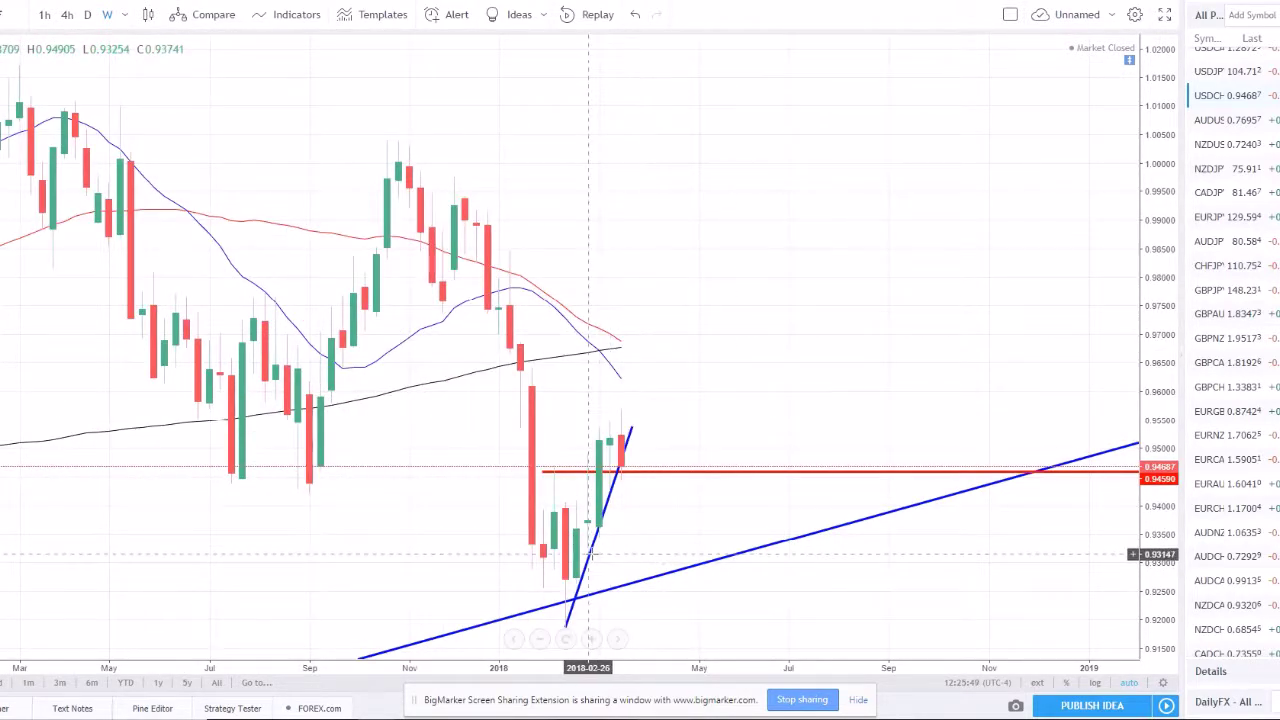
pyautogui.click(594, 553)
pyautogui.press('Delete')
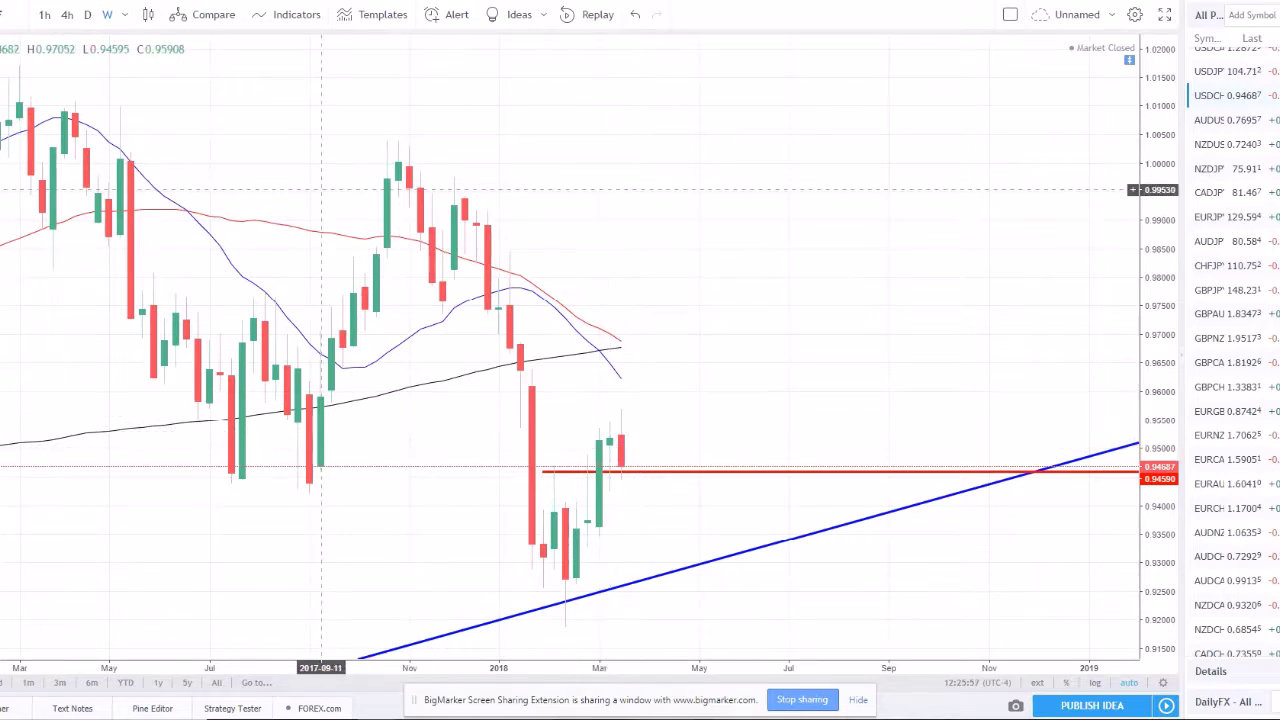
# Step: Draw a Fibonacci retracement on weekly USDCHF from about 1.00406 down to 0.91926, and delete it
pyautogui.click(368, 140)
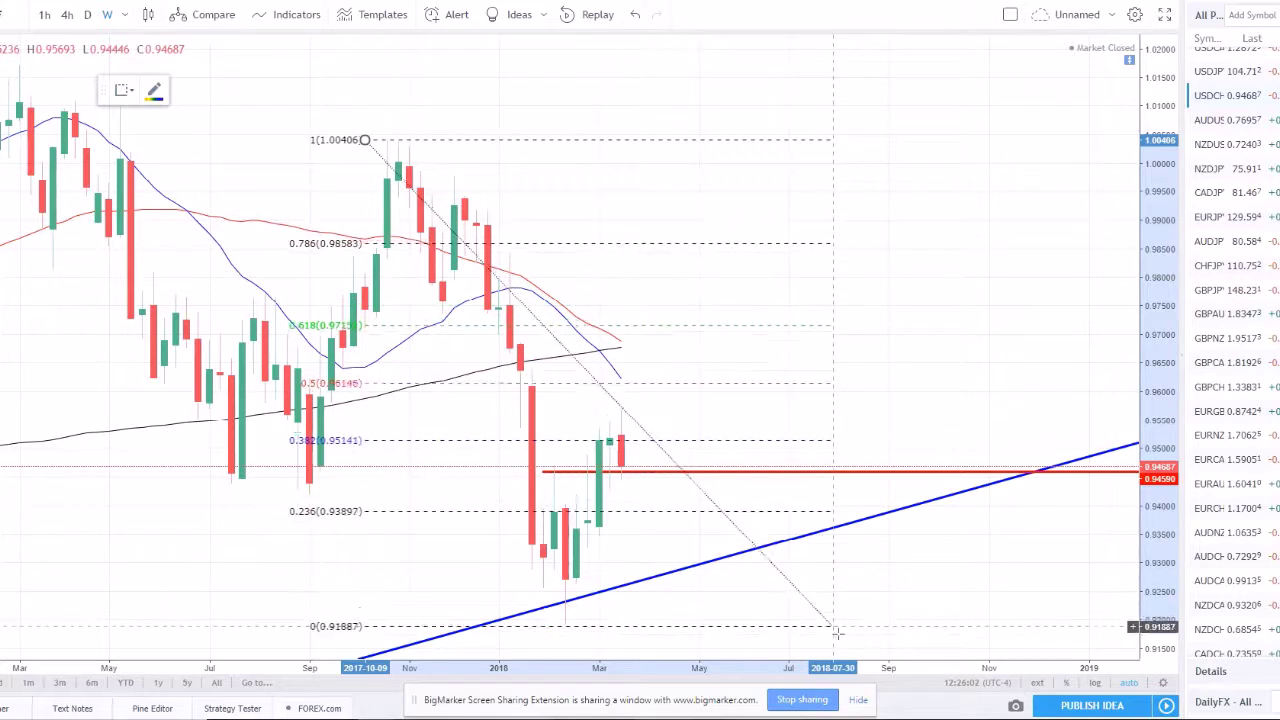
pyautogui.click(843, 624)
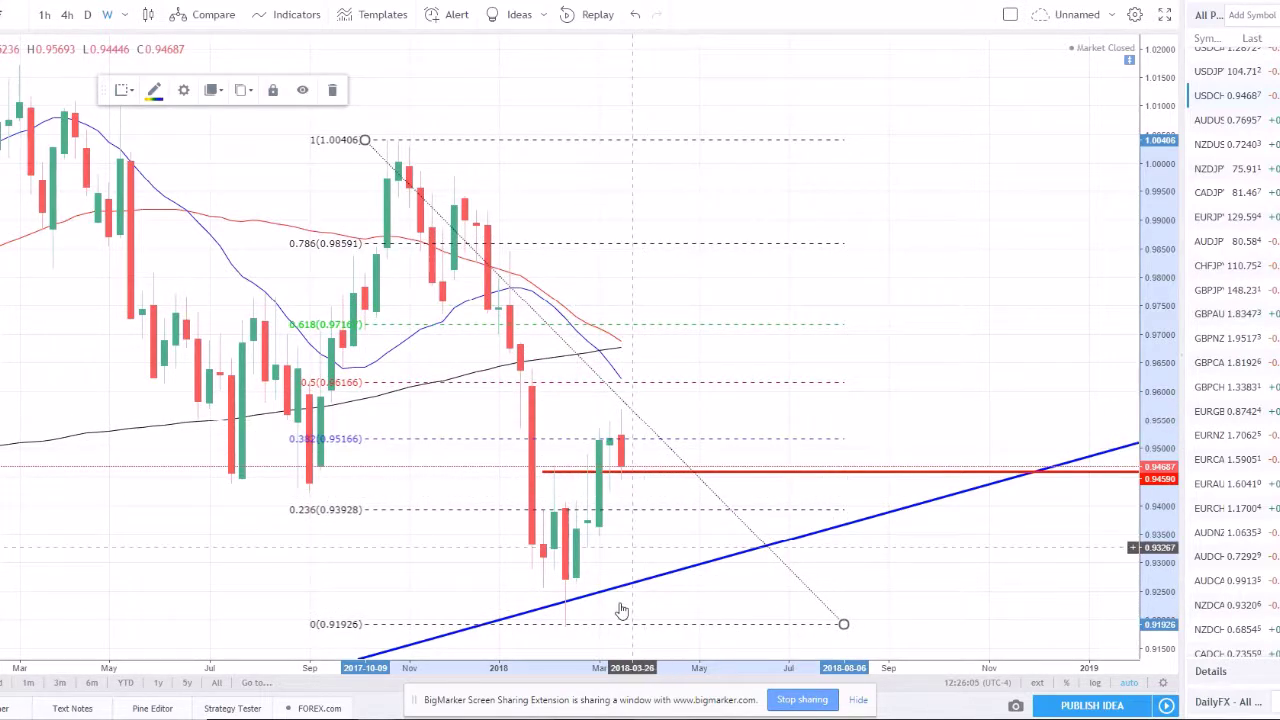
pyautogui.press('Delete')
# Step: Review recent weekly USDCHF price near the red 0.94590 level and switch to the daily timeframe
pyautogui.scroll(-2, 690, 560)
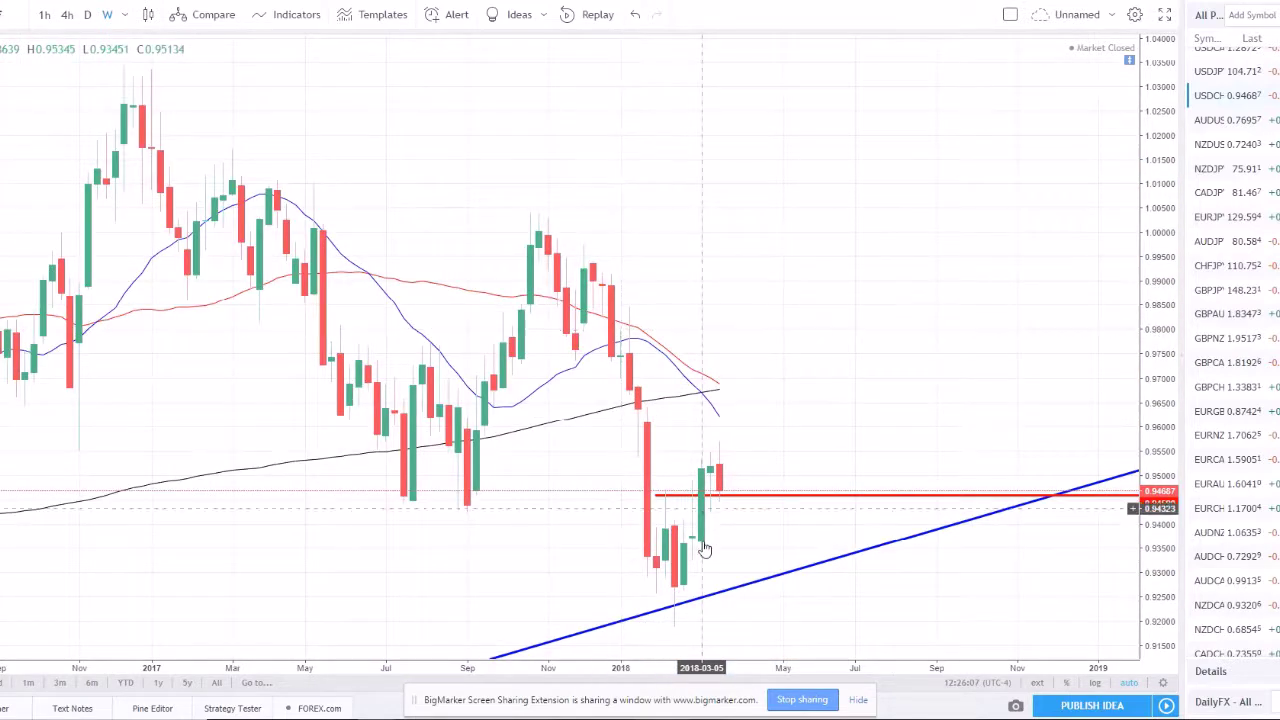
pyautogui.scroll(-1, 705, 549)
pyautogui.scroll(-2, 808, 590)
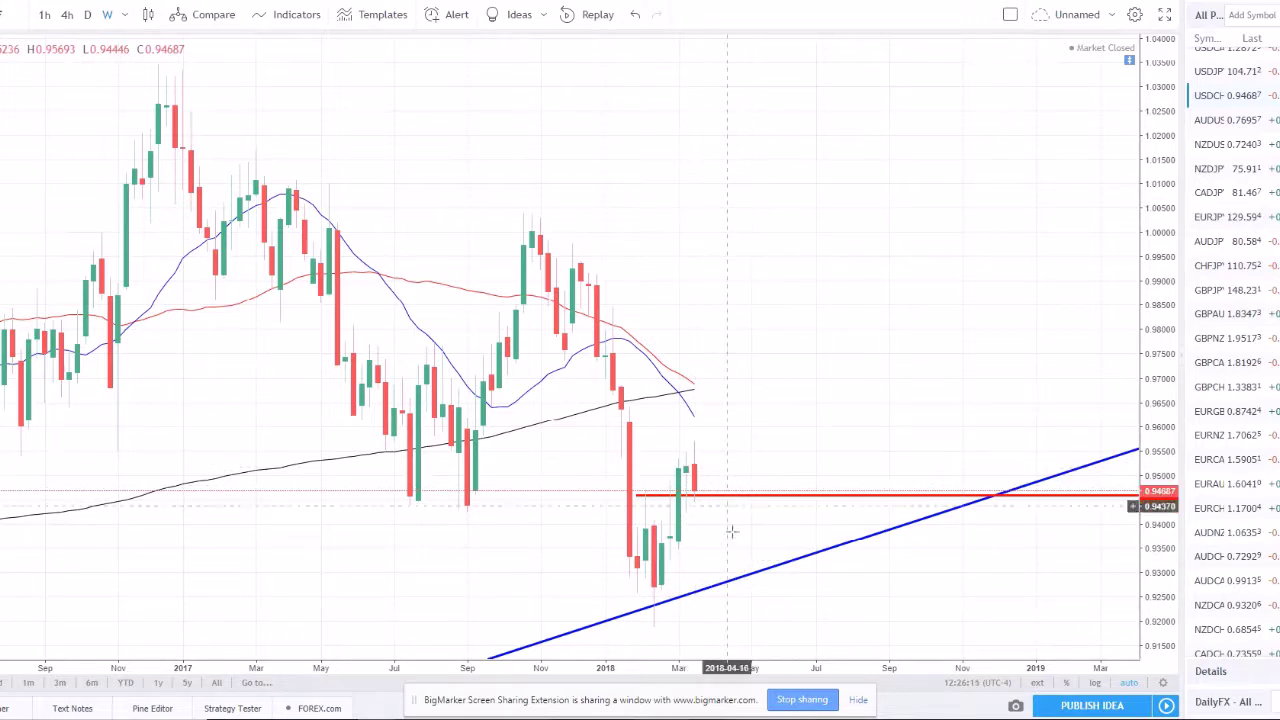
pyautogui.click(88, 15)
pyautogui.scroll(-2, 685, 258)
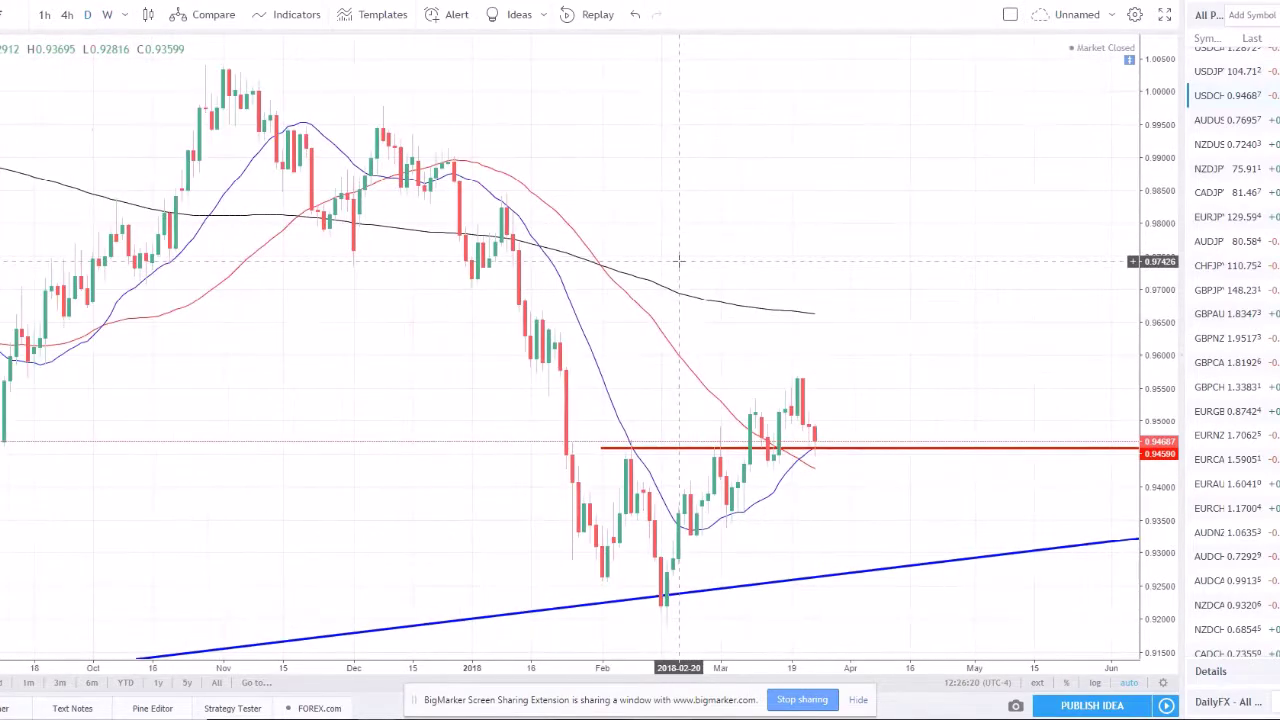
# Step: Examine daily USDCHF price around the red 0.94590 level, the moving averages and the lower blue trendline
pyautogui.scroll(-1, 685, 258)
pyautogui.moveTo(939, 324); pyautogui.dragTo(913, 328)
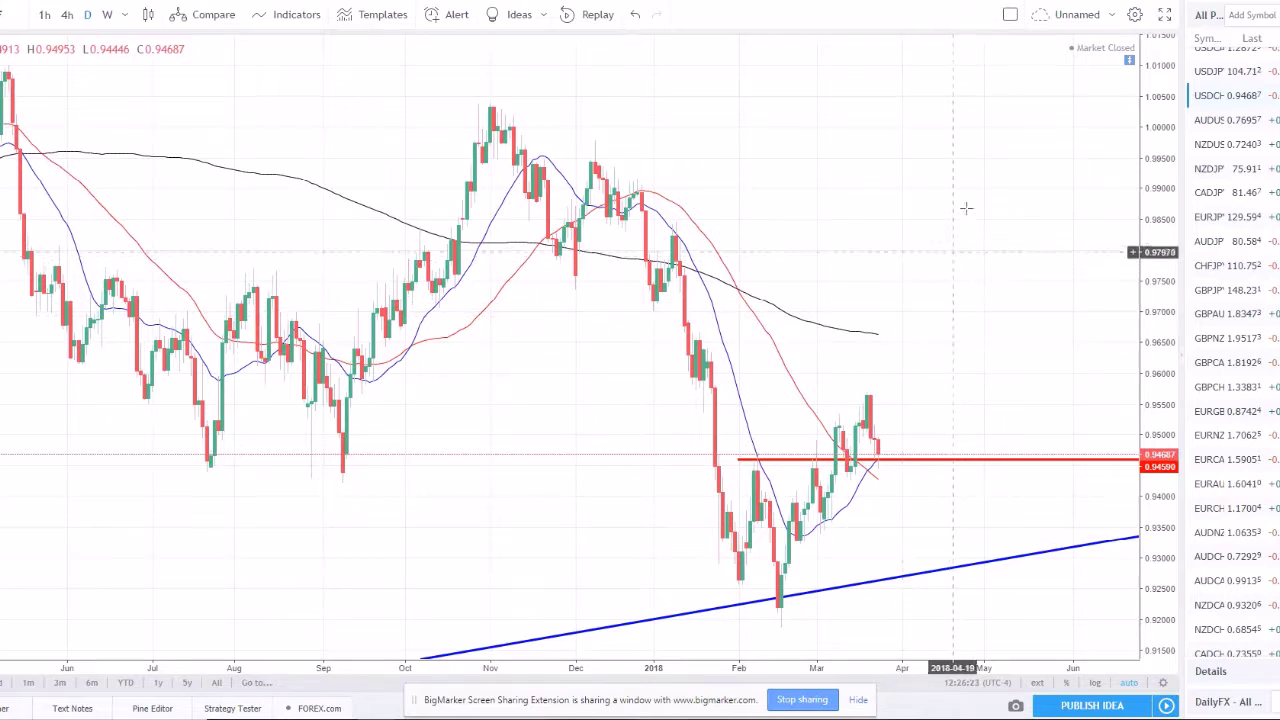
pyautogui.scroll(1, 817, 447)
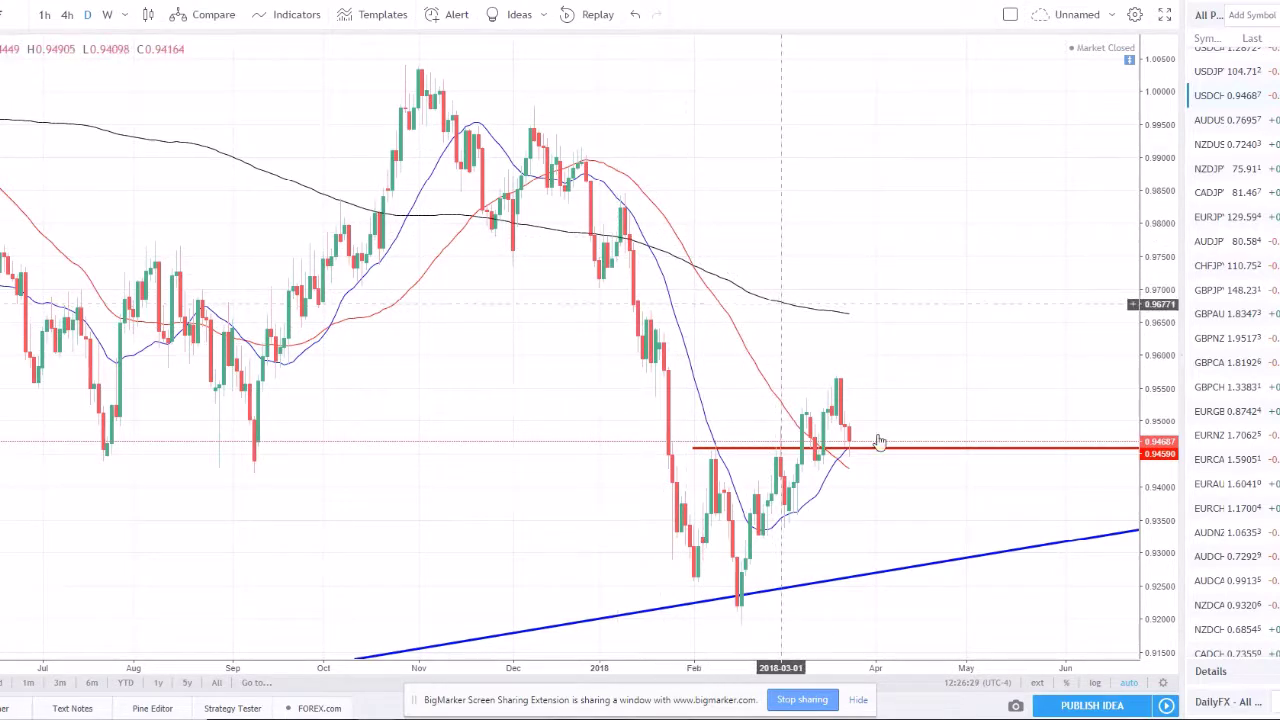
pyautogui.scroll(1, 898, 403)
pyautogui.scroll(1, 898, 403)
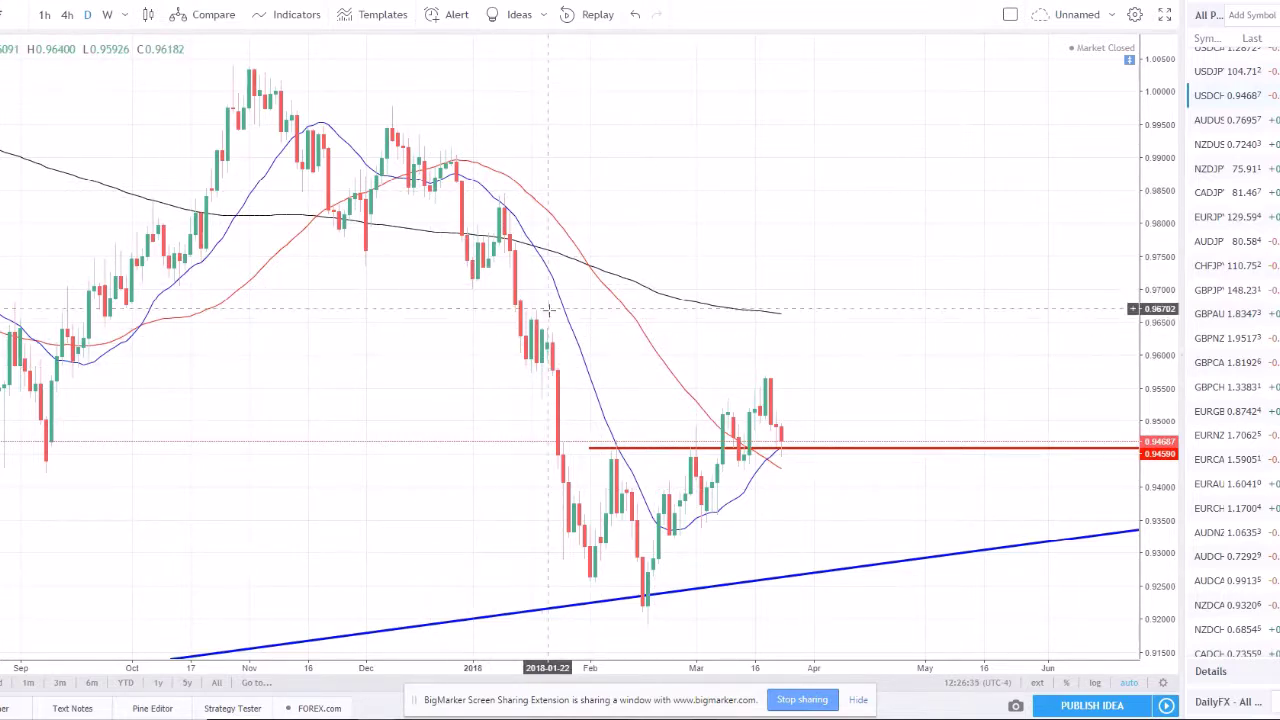
pyautogui.scroll(1, 567, 492)
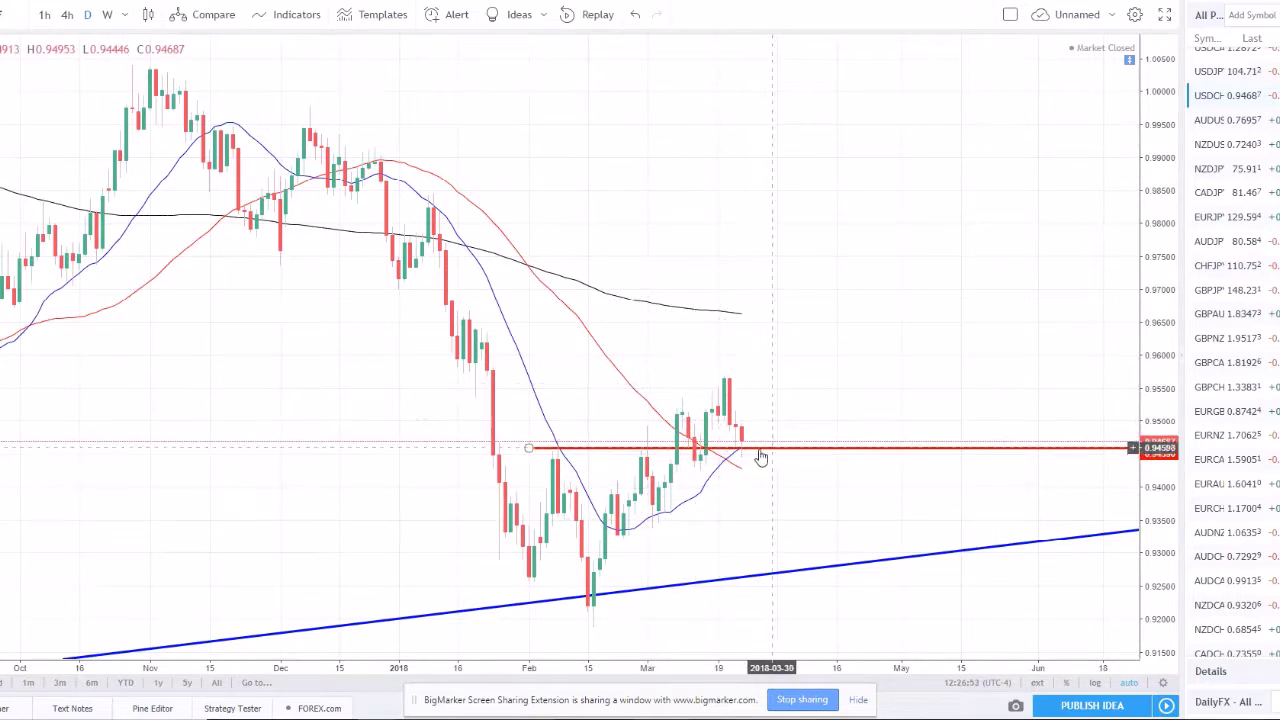
pyautogui.scroll(3, 757, 455)
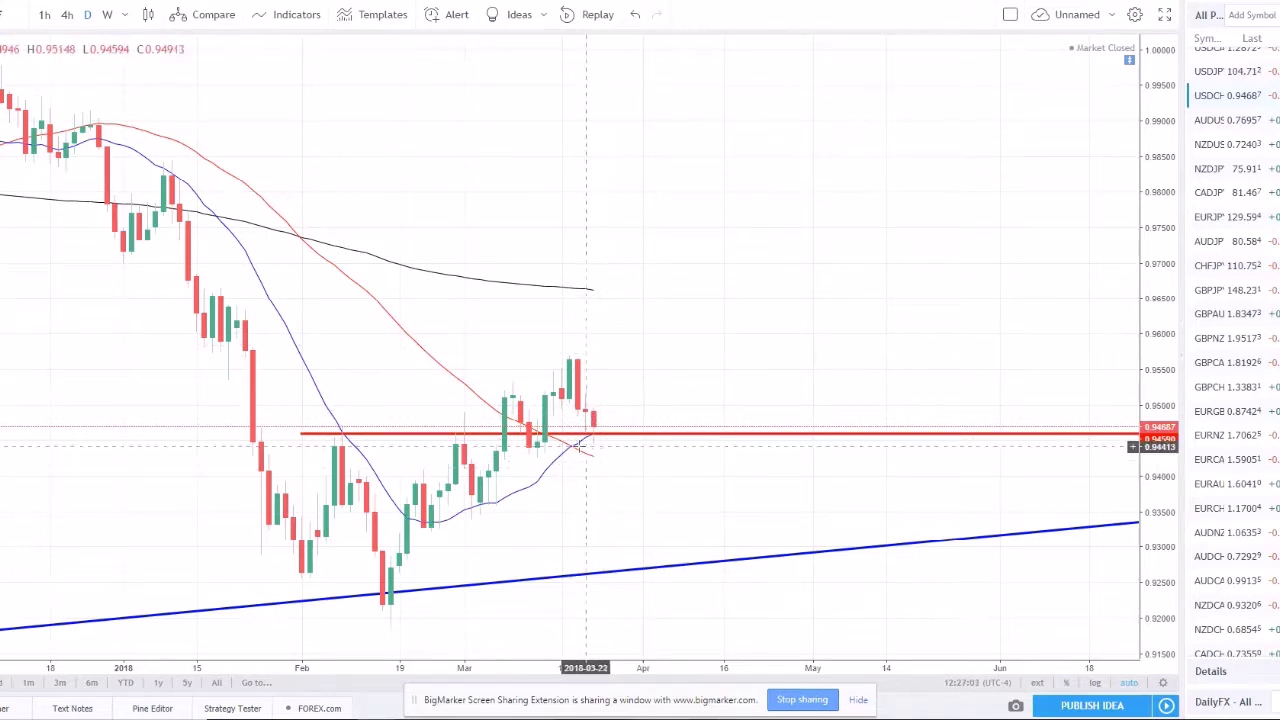
pyautogui.scroll(-1, 587, 456)
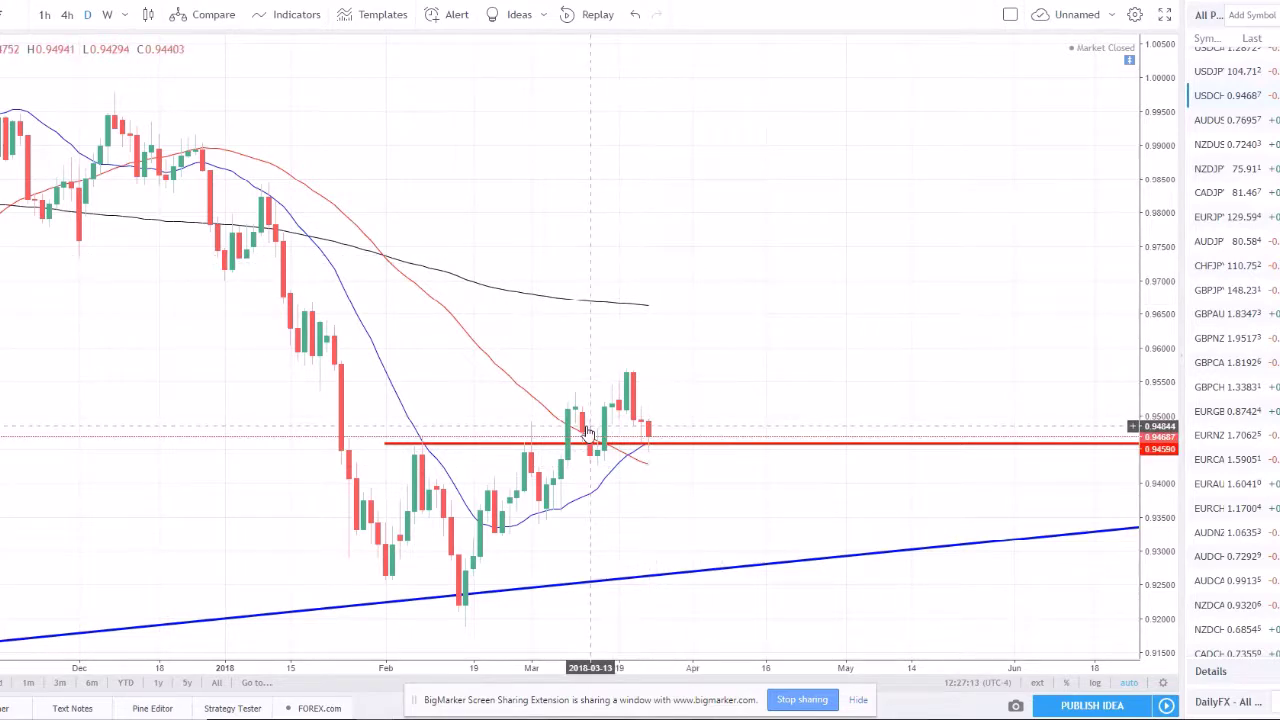
# Step: Switch USDCHF to the 4-hour timeframe and draw a red trendline from the February low, about 0.91859, up to about 0.95600
pyautogui.scroll(-2, 592, 420)
pyautogui.click(67, 14)
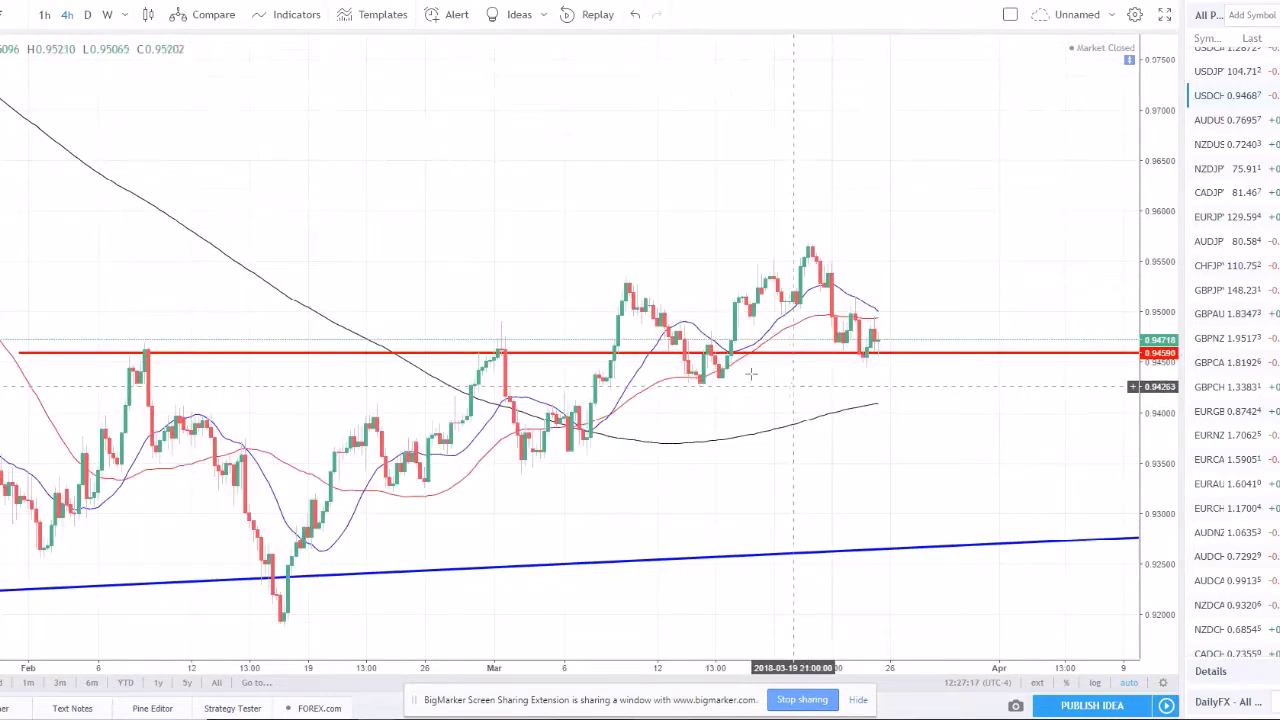
pyautogui.click(284, 628)
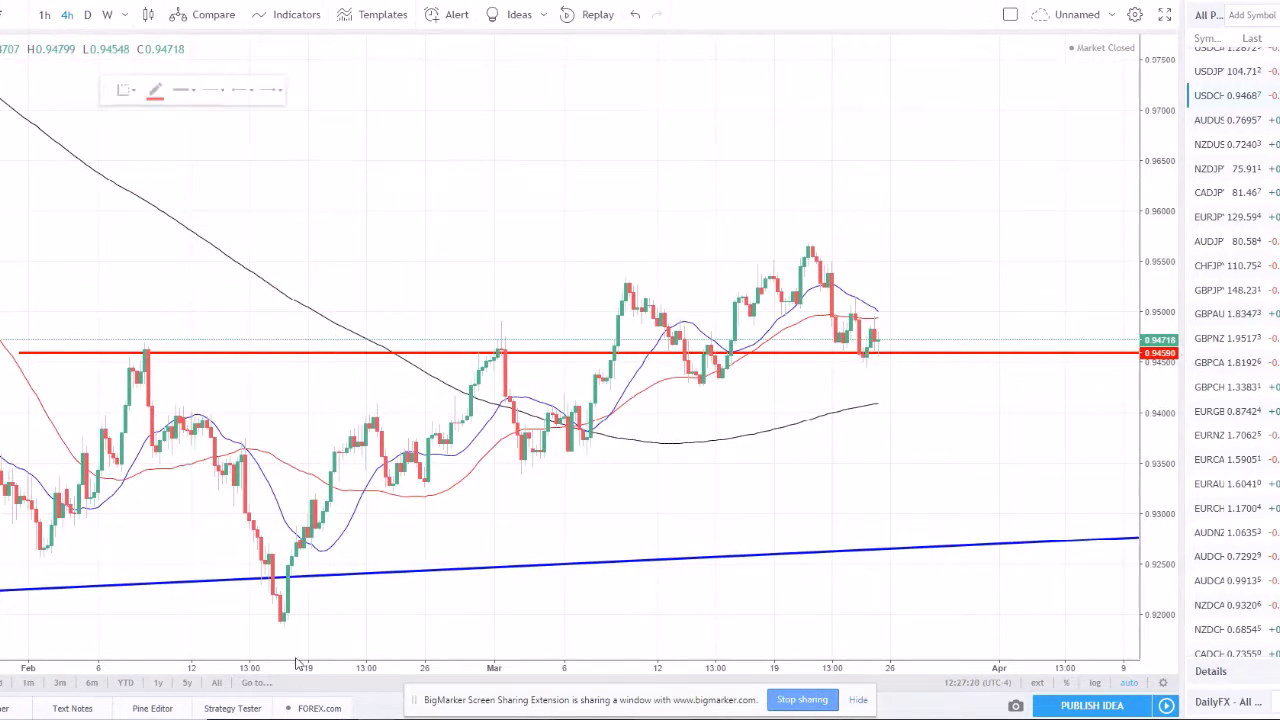
pyautogui.click(843, 487)
pyautogui.moveTo(843, 487)
pyautogui.mouseDown()
pyautogui.moveTo(905, 320)
pyautogui.moveTo(957, 238)
pyautogui.moveTo(952, 251)
pyautogui.mouseUp()
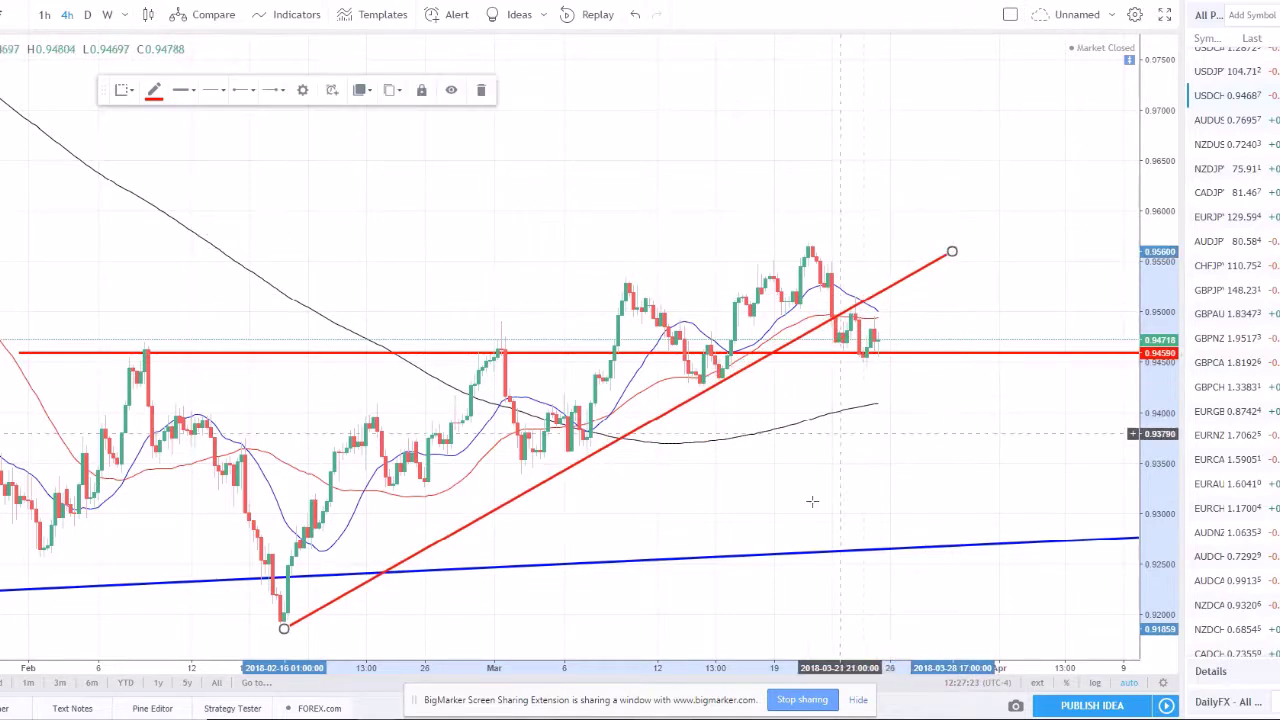
# Step: Examine 4-hour USDCHF price against the rising red trendline and the red 0.94590 level, and return to the daily timeframe
pyautogui.scroll(-3, 914, 440)
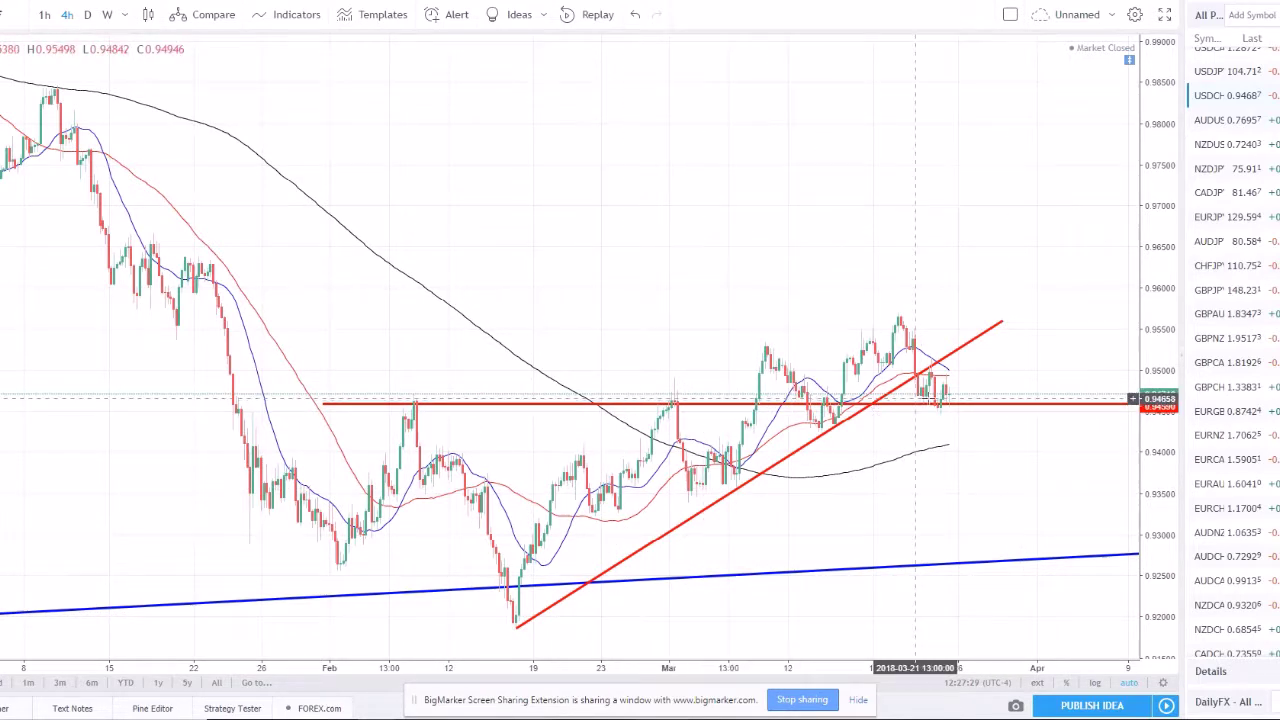
pyautogui.scroll(2, 953, 442)
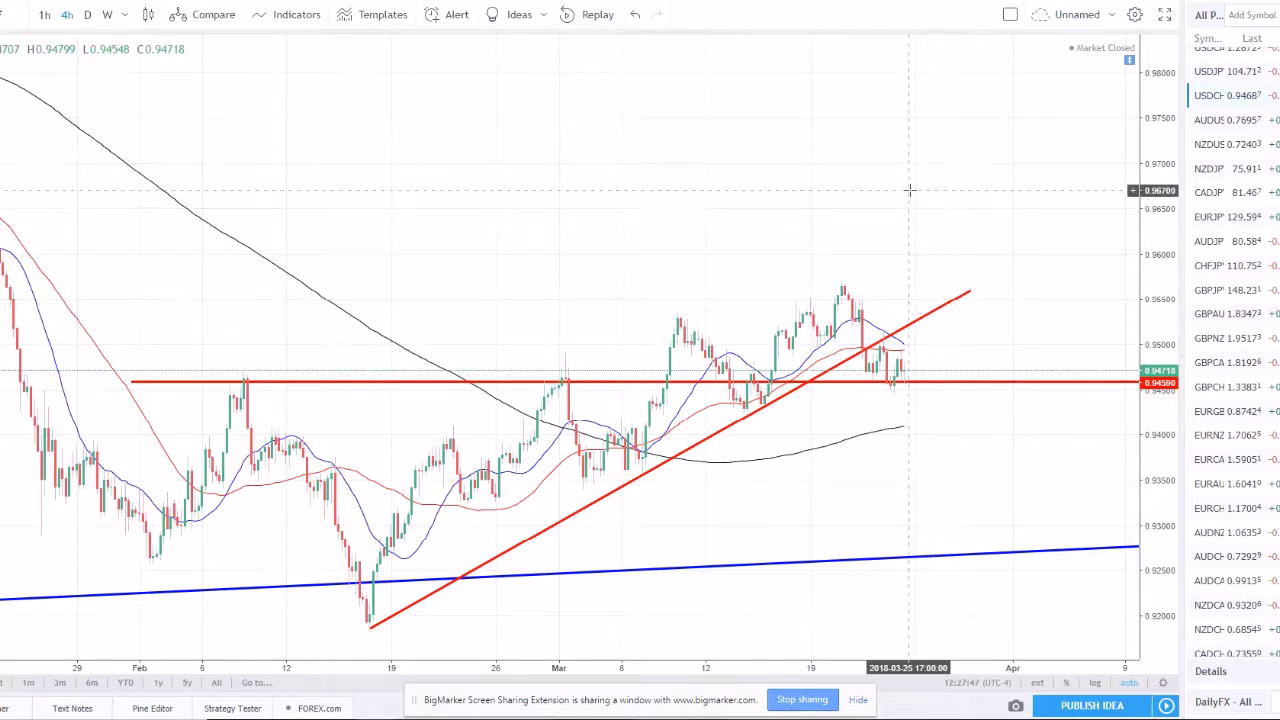
pyautogui.scroll(-1, 988, 188)
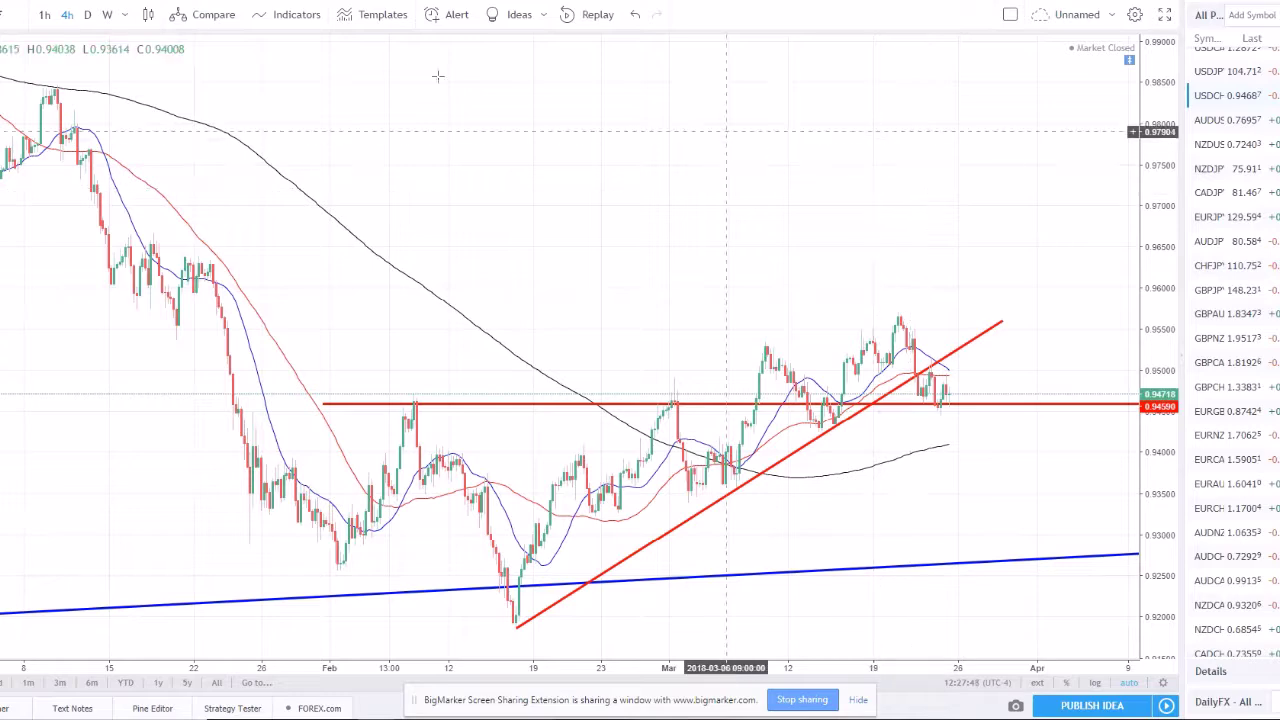
pyautogui.click(86, 16)
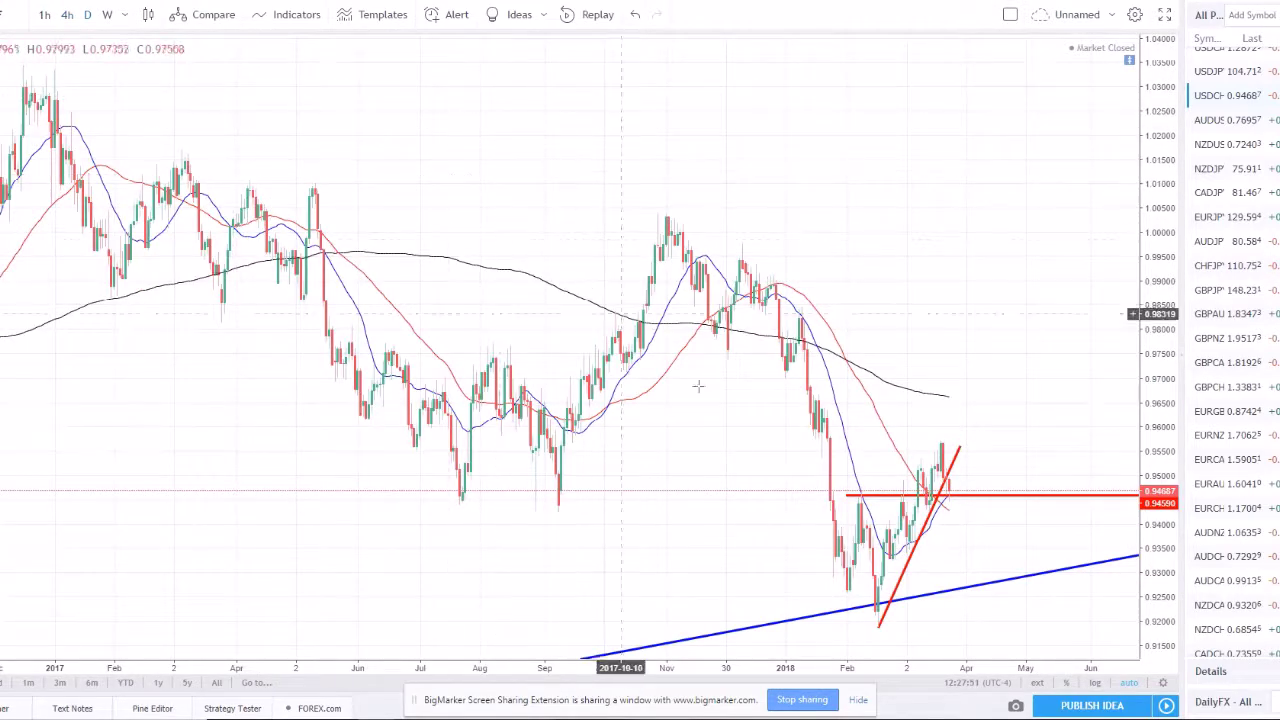
# Step: Open the AUDUSD chart on the weekly timeframe and review price between the red 0.77545 level and the blue trendline
pyautogui.scroll(1, 698, 386)
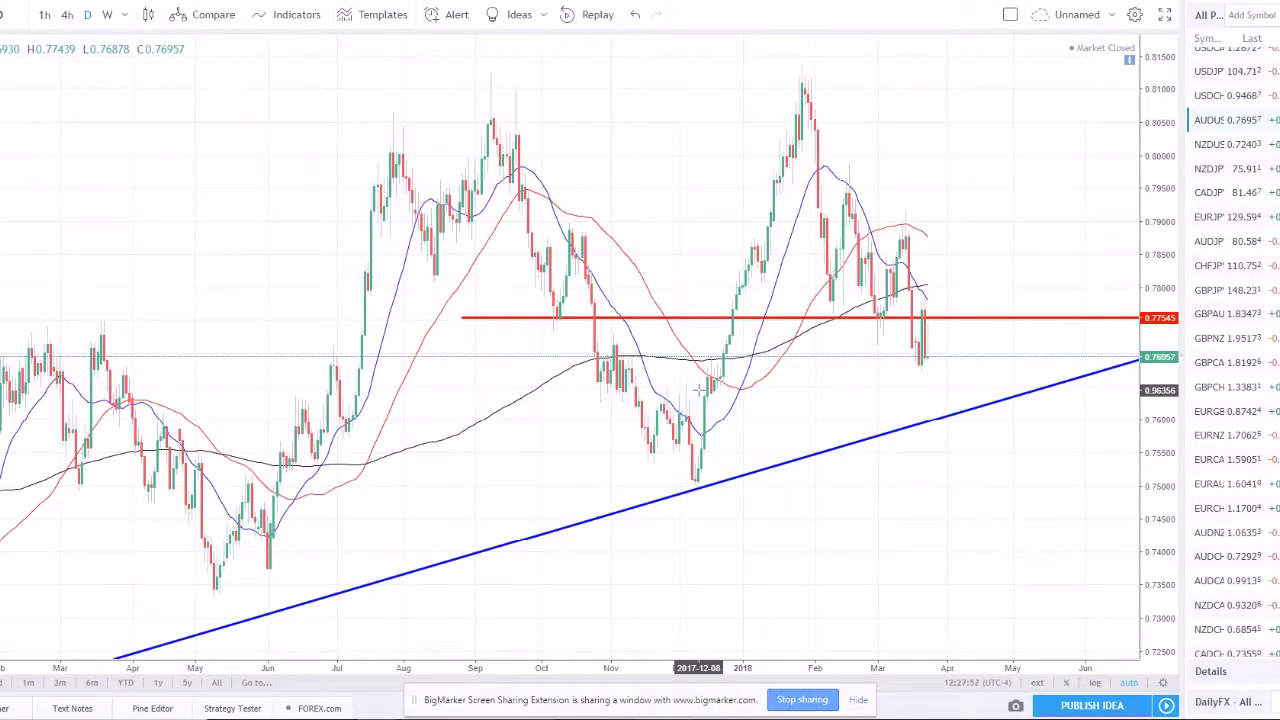
pyautogui.click(106, 15)
pyautogui.scroll(3, 836, 530)
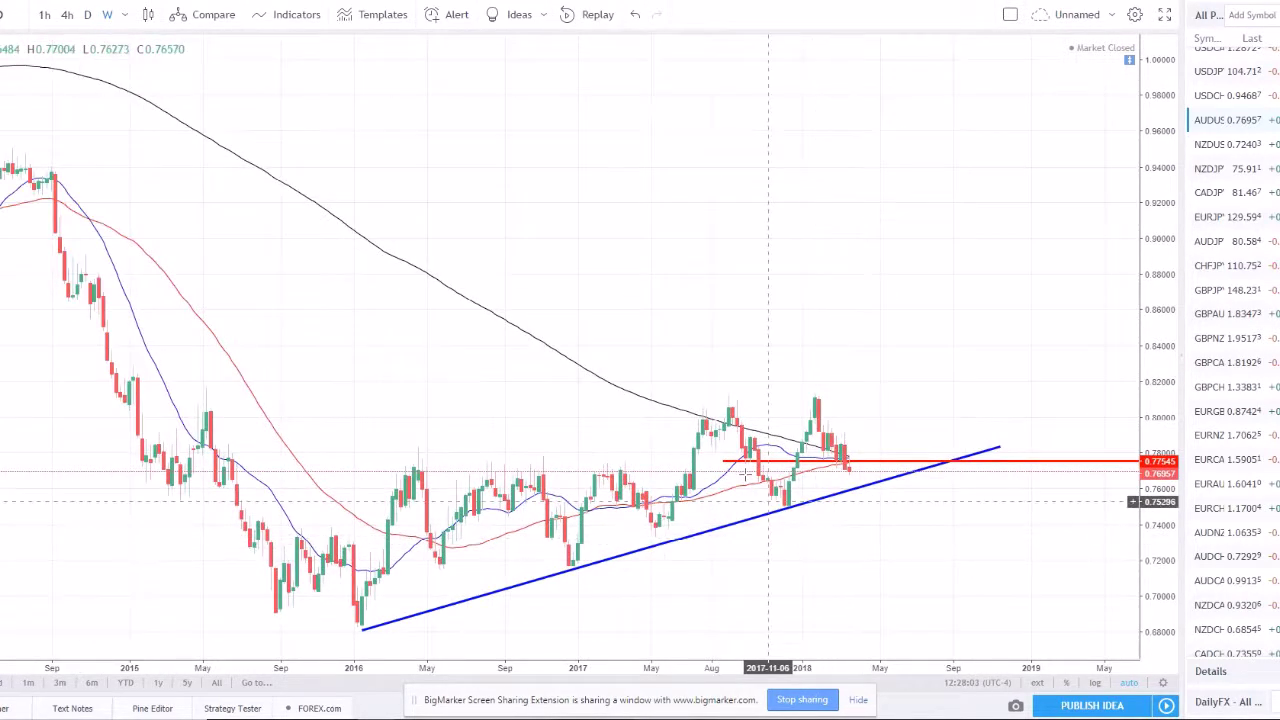
pyautogui.scroll(2, 790, 490)
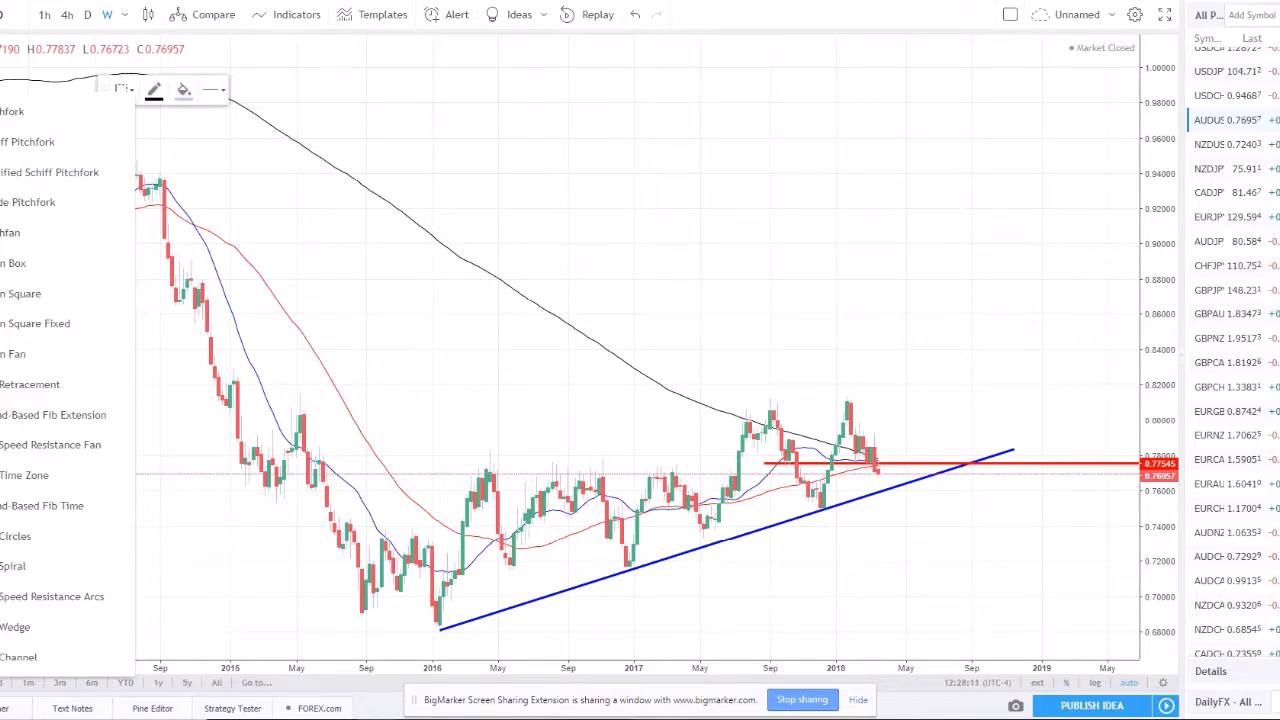
# Step: Draw a regression trend channel on weekly AUDUSD from late July 2015 to March 2018, and delete it
pyautogui.click(13, 421)
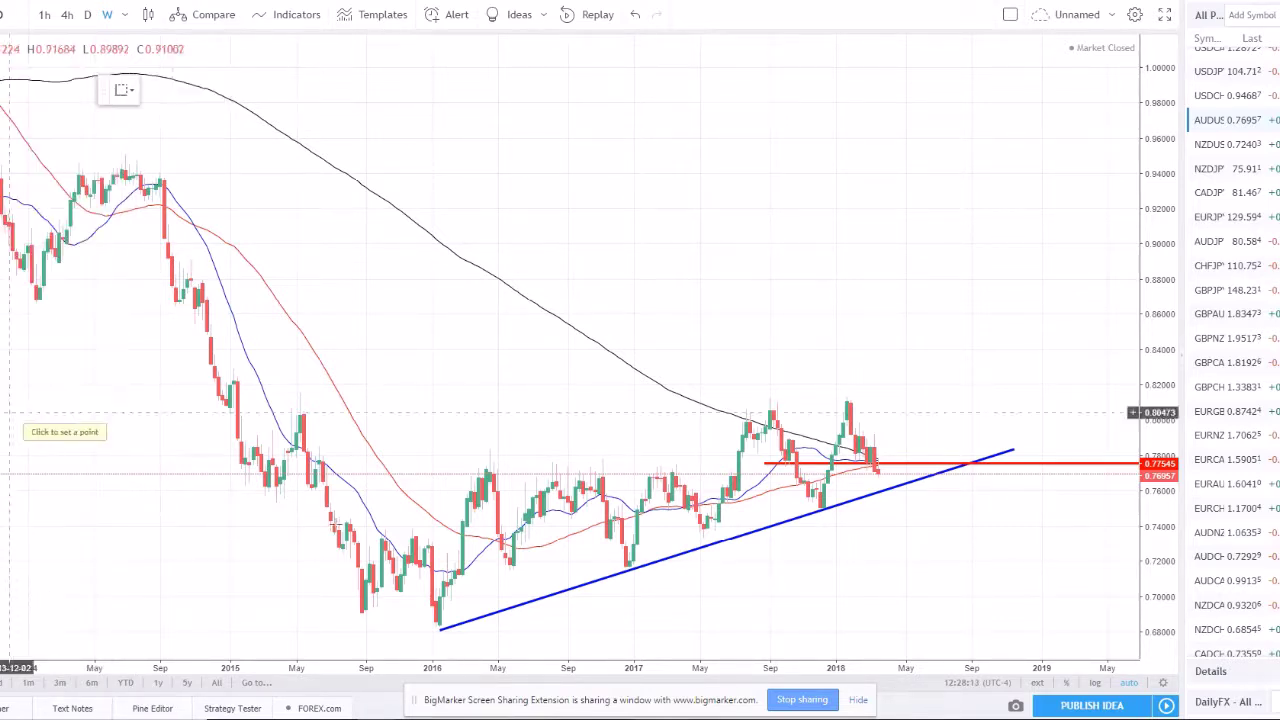
pyautogui.click(340, 592)
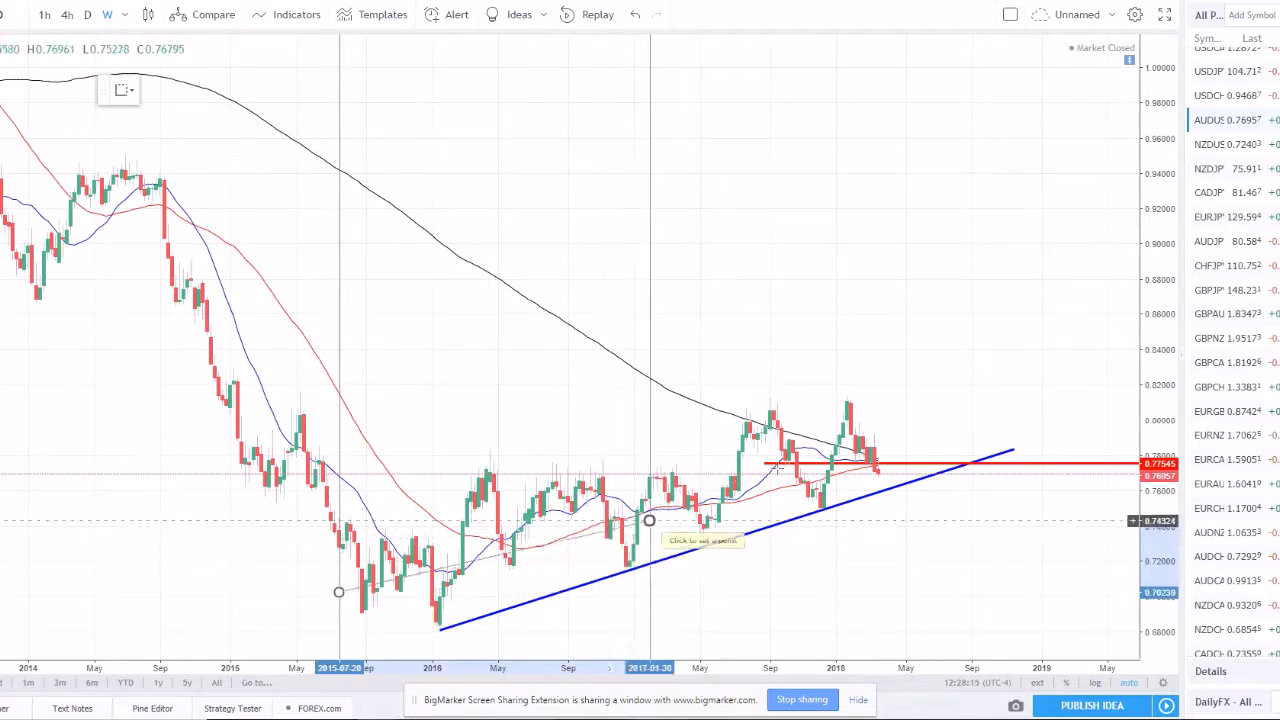
pyautogui.click(878, 407)
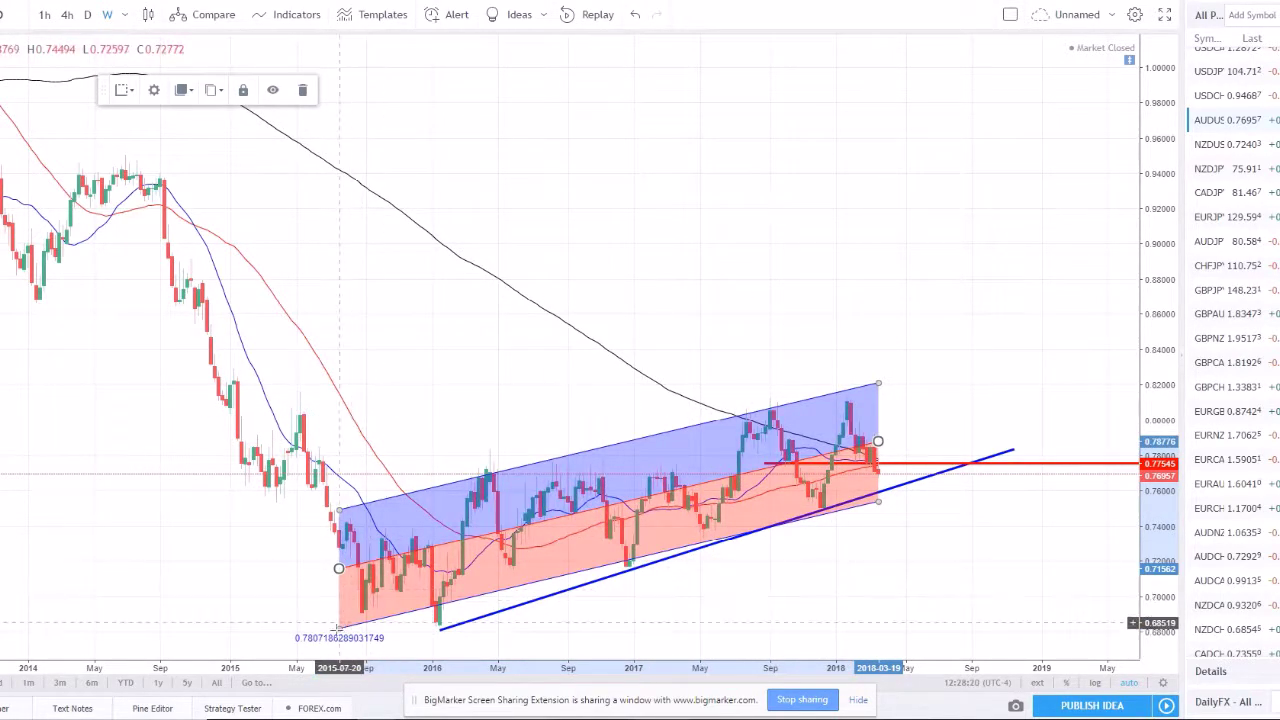
pyautogui.moveTo(340, 572); pyautogui.dragTo(342, 569)
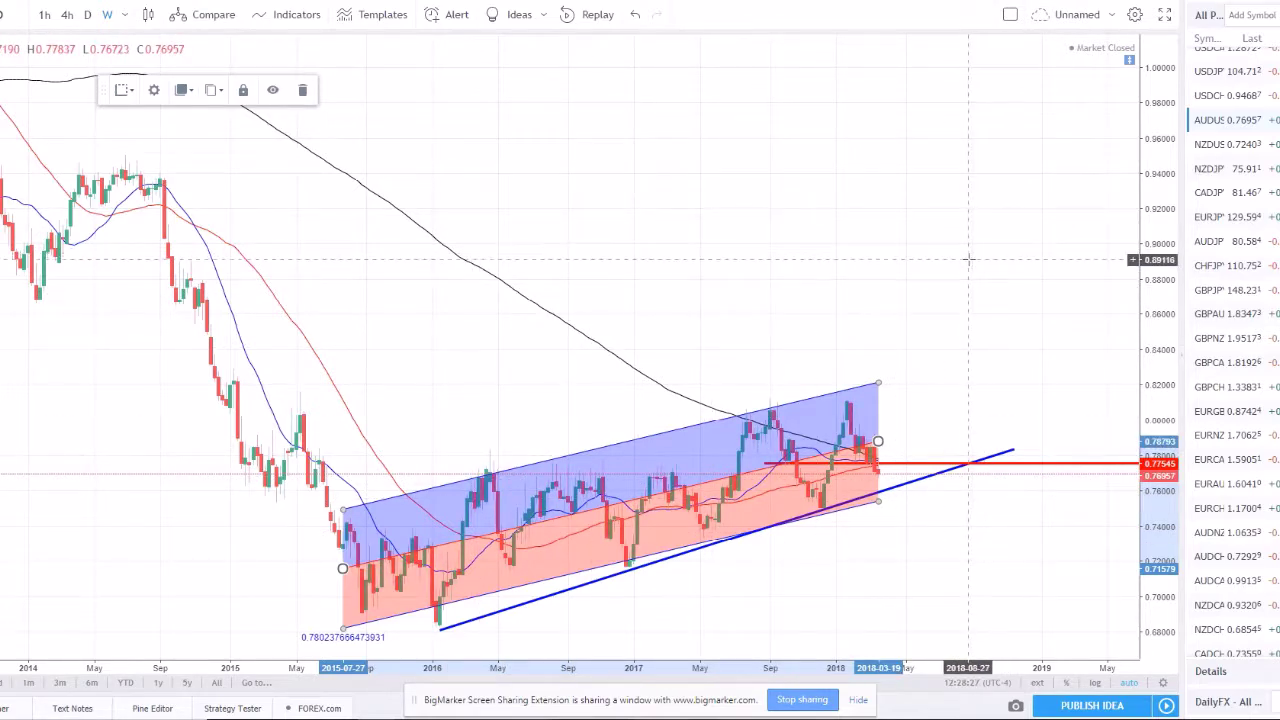
pyautogui.press('Delete')
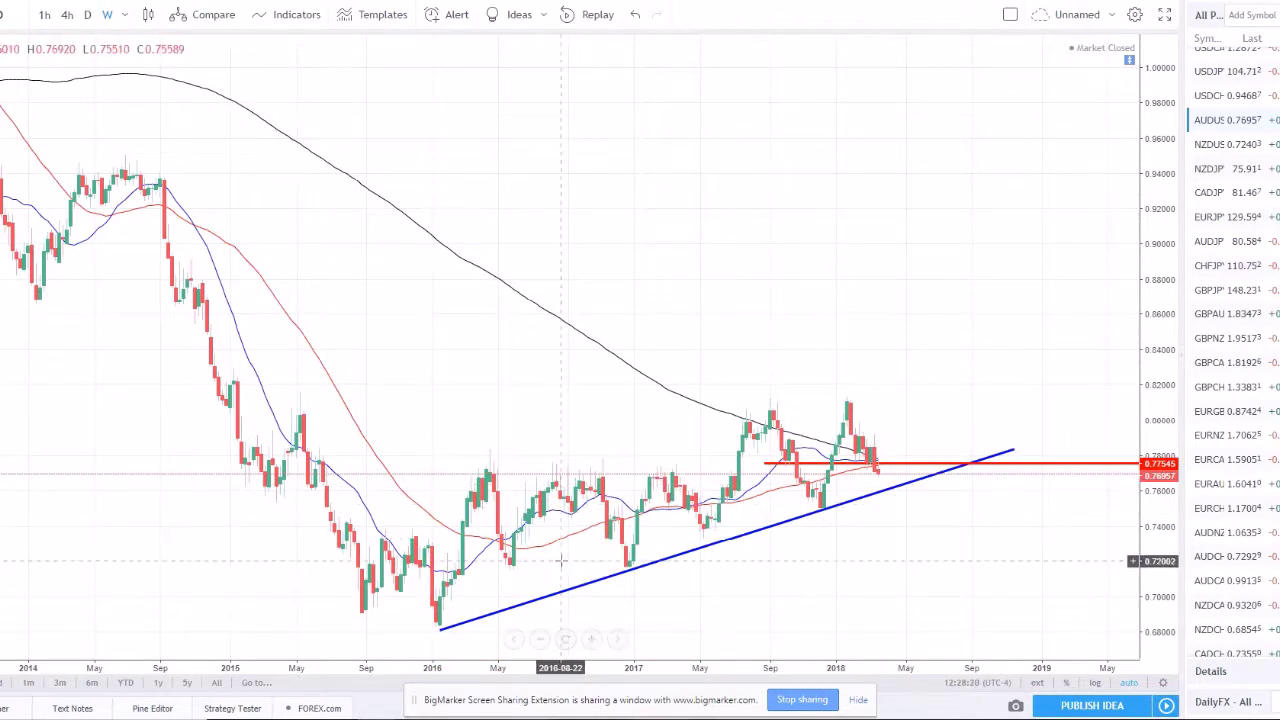
# Step: Examine recent weekly AUDUSD price above the rising blue trendline and switch to the daily timeframe
pyautogui.scroll(4, 640, 557)
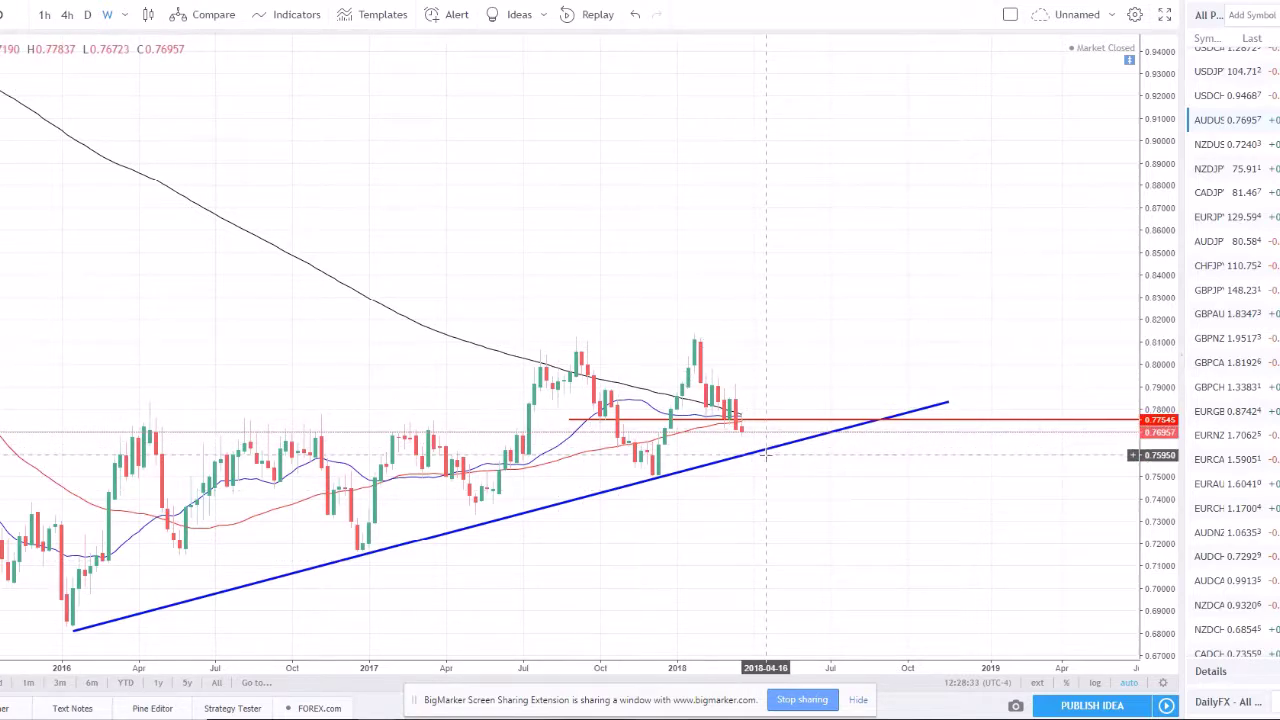
pyautogui.scroll(-1, 700, 371)
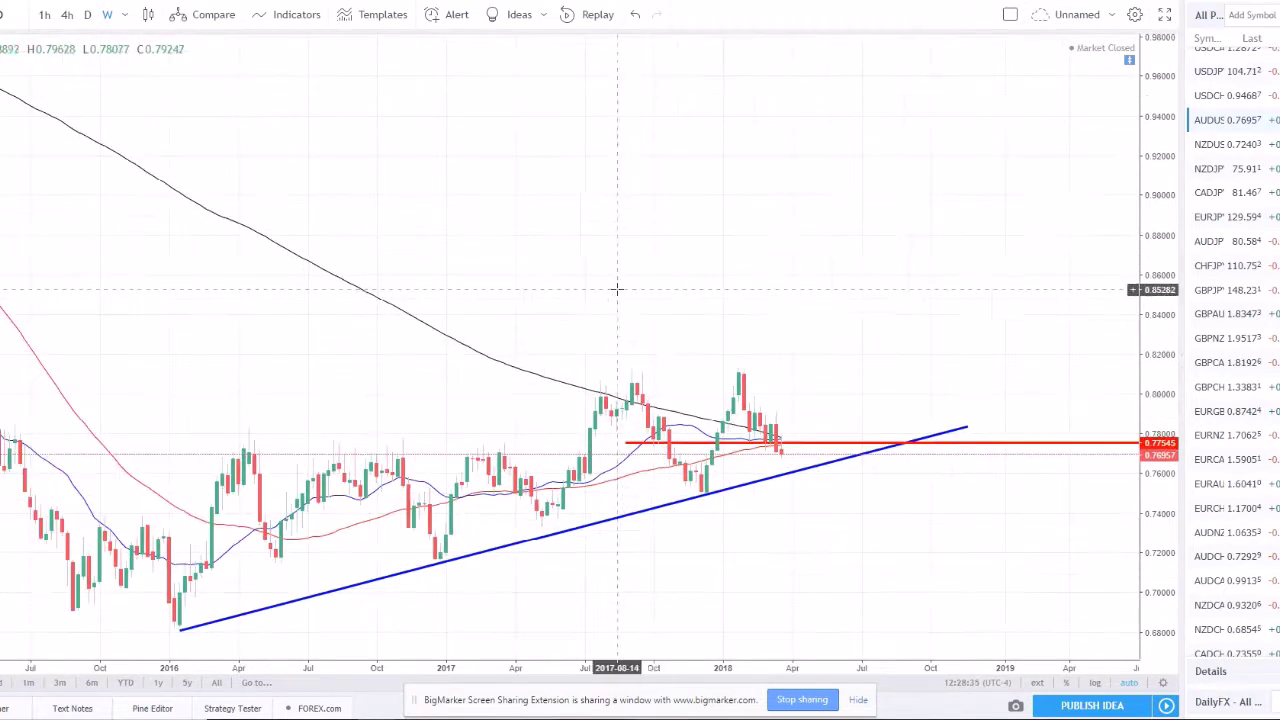
pyautogui.scroll(1, 692, 490)
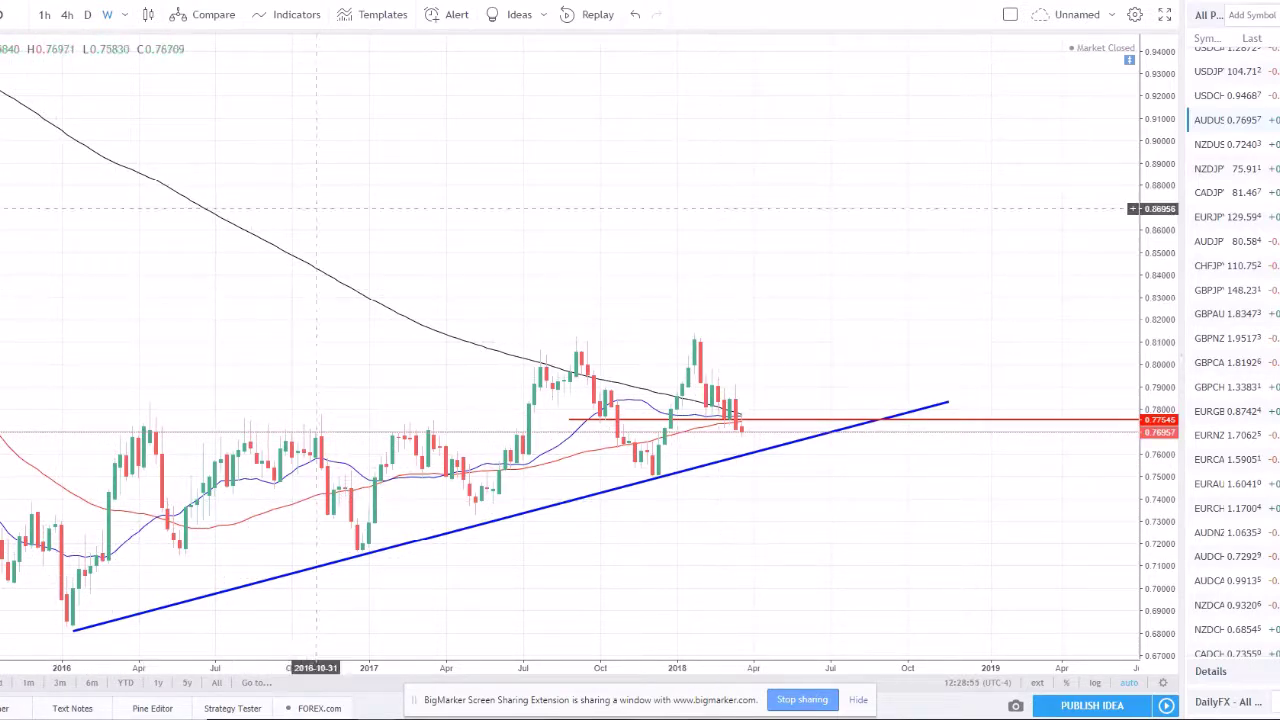
pyautogui.click(88, 15)
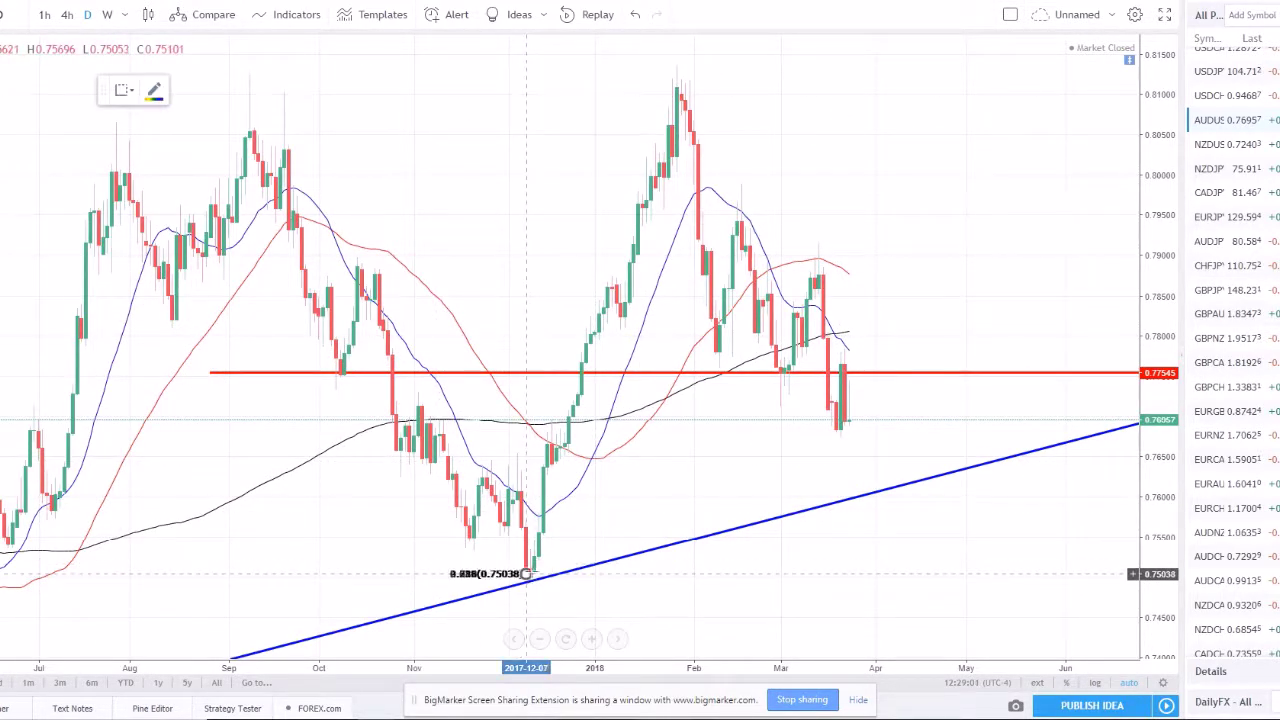
# Step: Try a Fibonacci retracement from the December 2017 low, about 0.75038, and examine daily AUDUSD around the red 0.77545 level
pyautogui.click(995, 59)
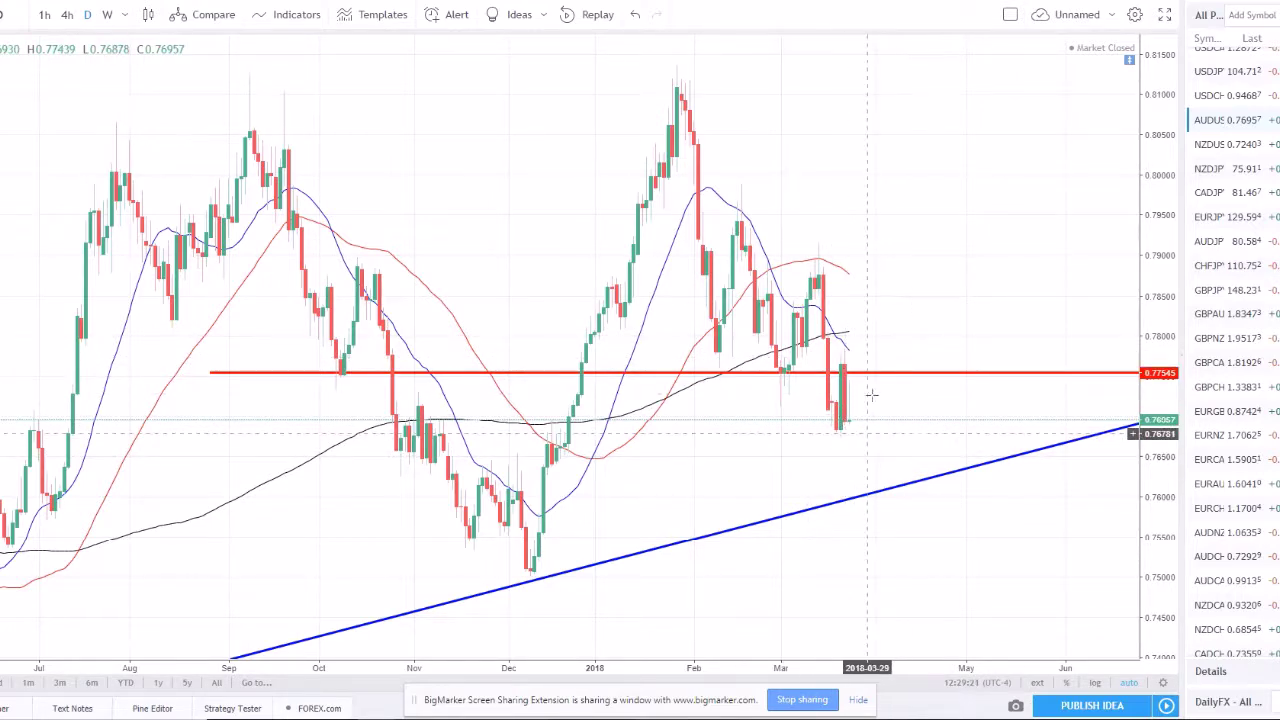
pyautogui.scroll(5, 857, 405)
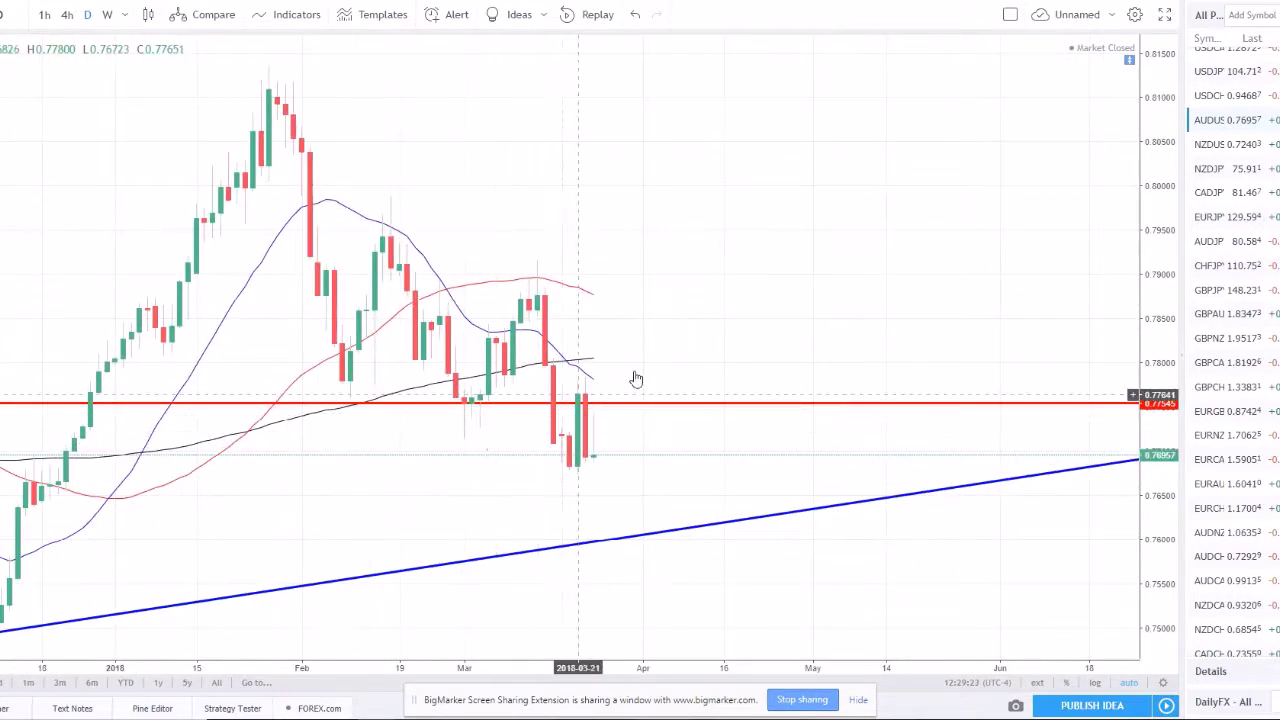
pyautogui.scroll(-2, 608, 425)
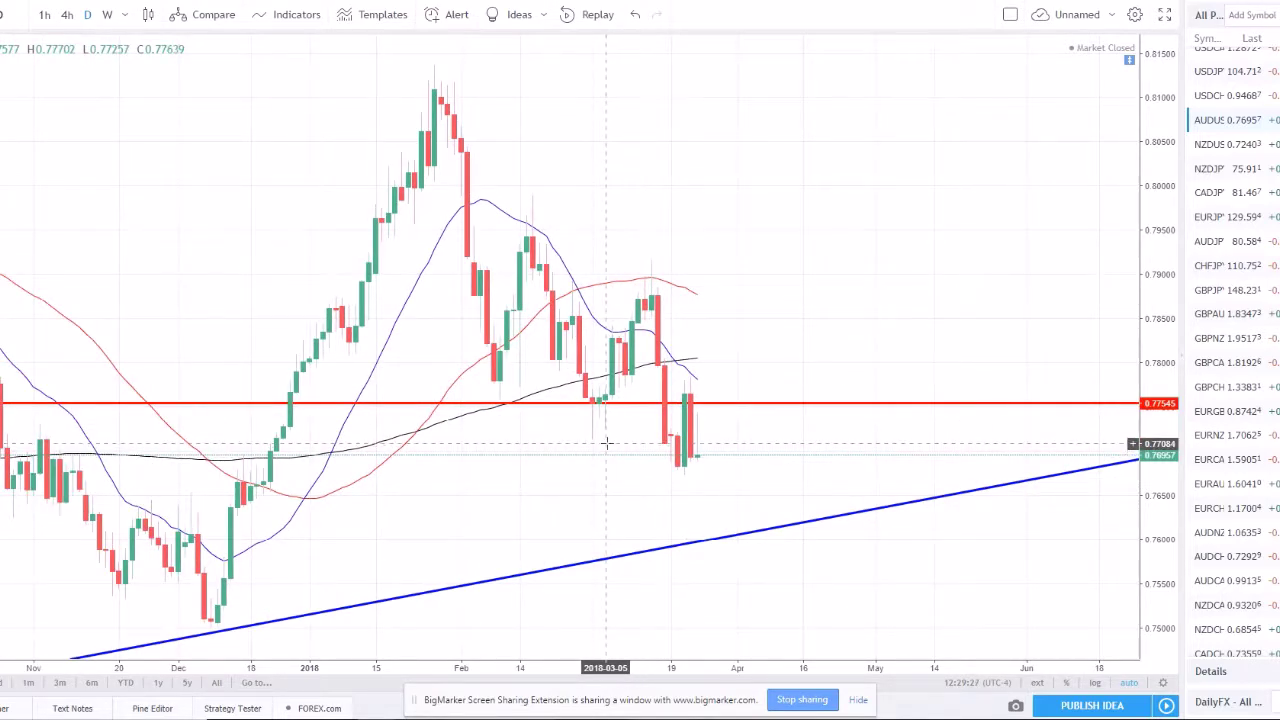
pyautogui.scroll(-2, 566, 453)
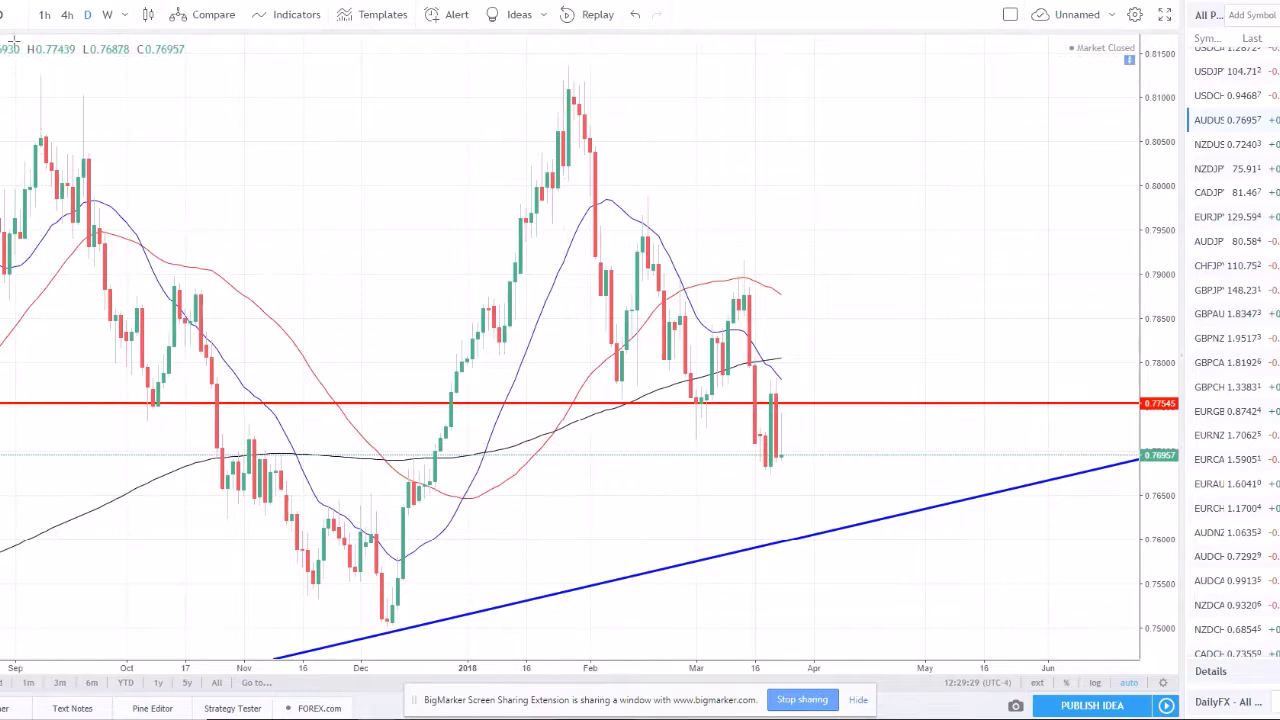
# Step: Switch AUDUSD to the 4-hour timeframe and examine price around the red 0.77545 level, the moving averages and the blue trendline
pyautogui.click(67, 14)
pyautogui.scroll(-2, 900, 531)
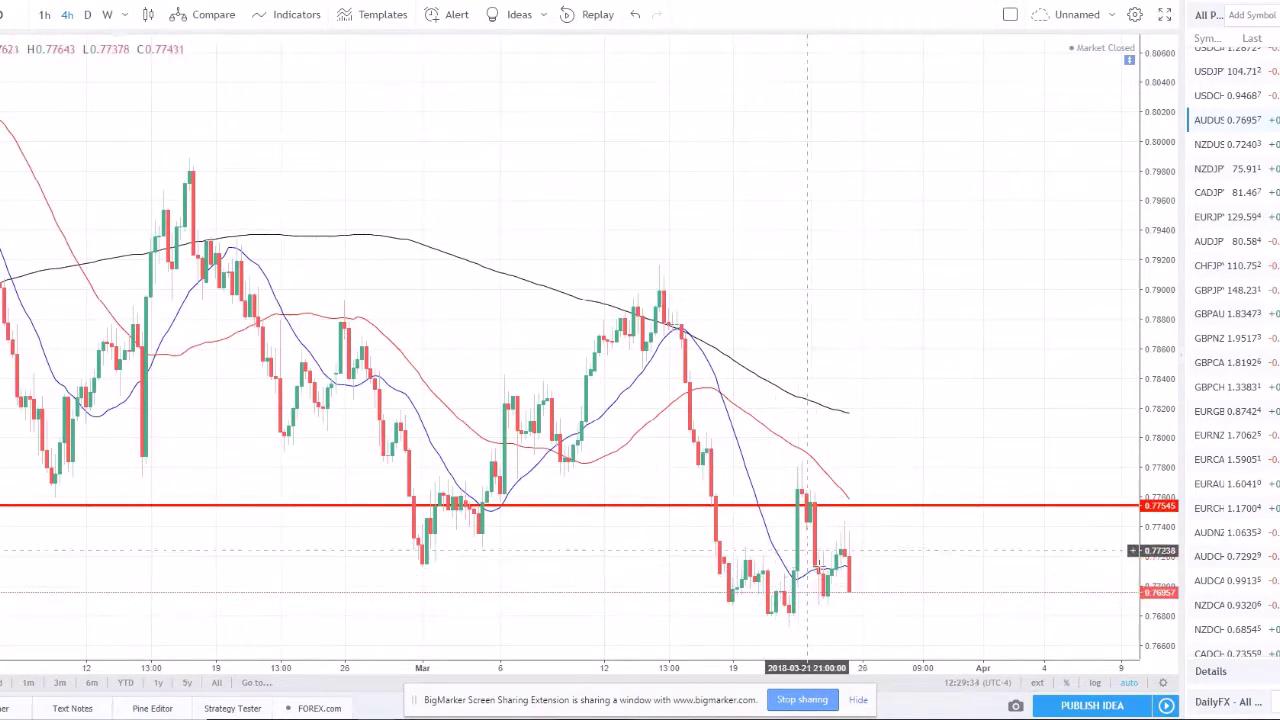
pyautogui.scroll(-1, 897, 557)
pyautogui.scroll(-1, 897, 557)
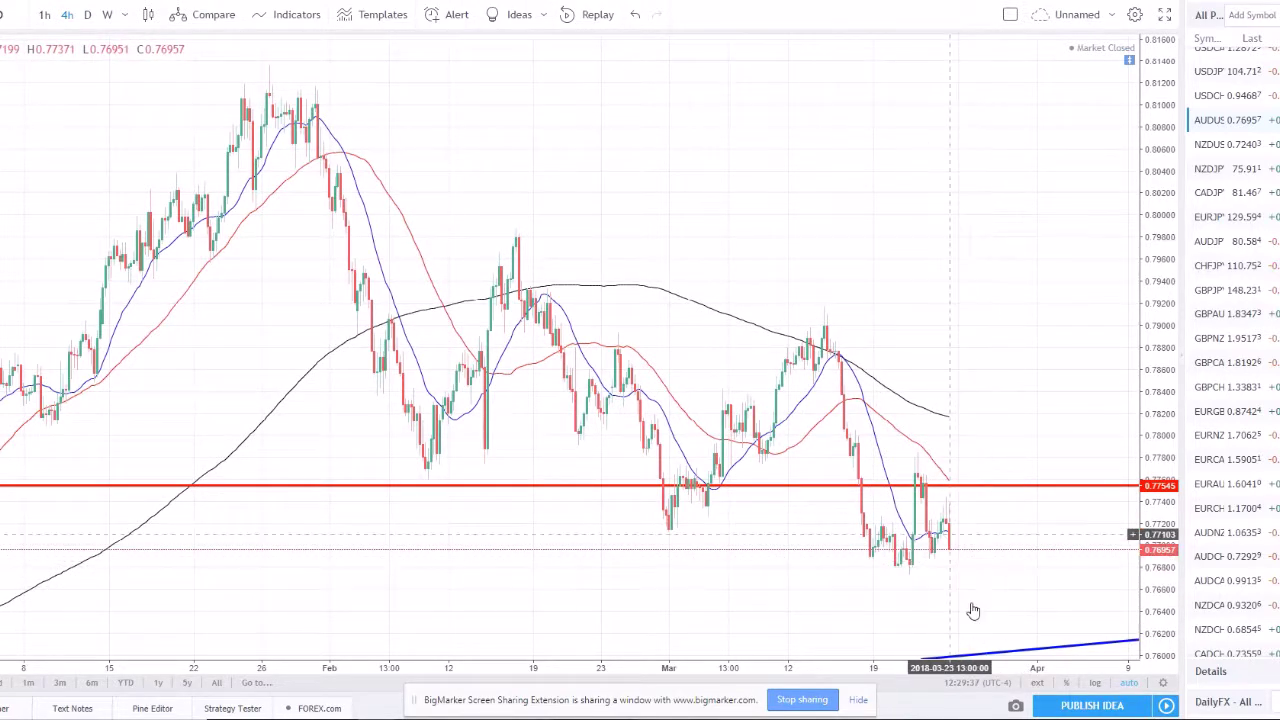
pyautogui.scroll(-3, 900, 515)
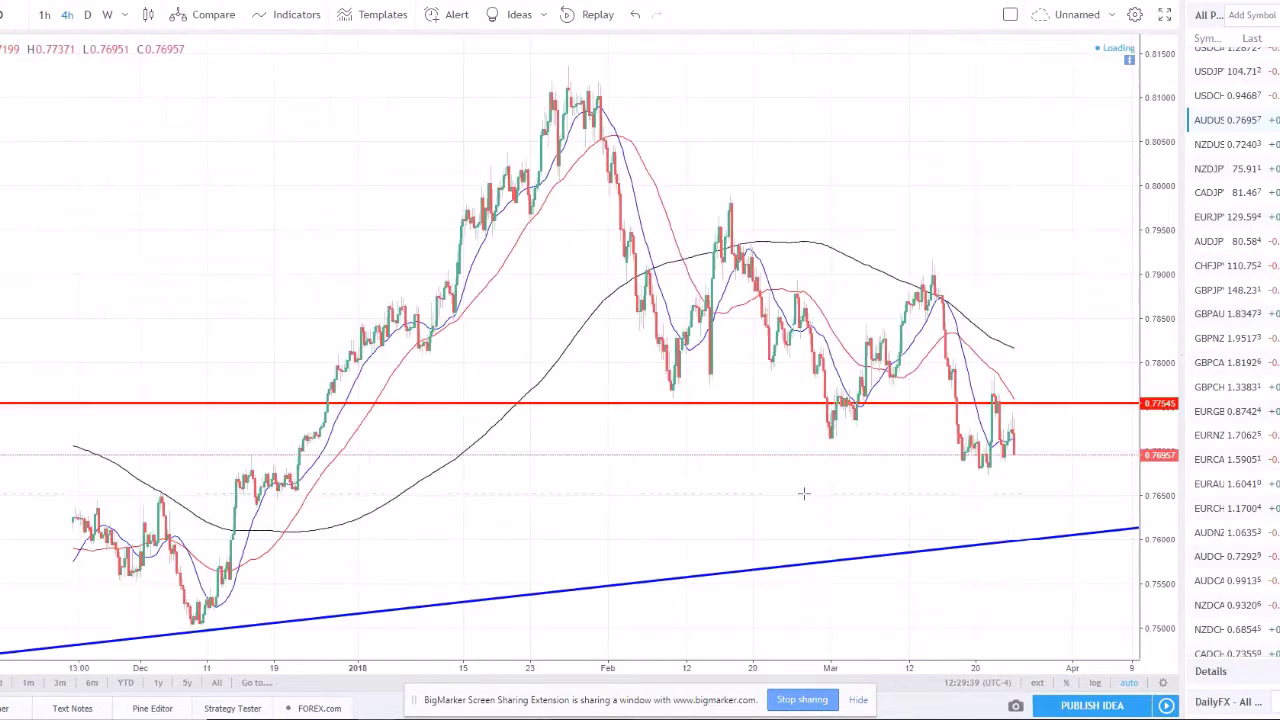
pyautogui.scroll(2, 803, 493)
pyautogui.scroll(1, 803, 493)
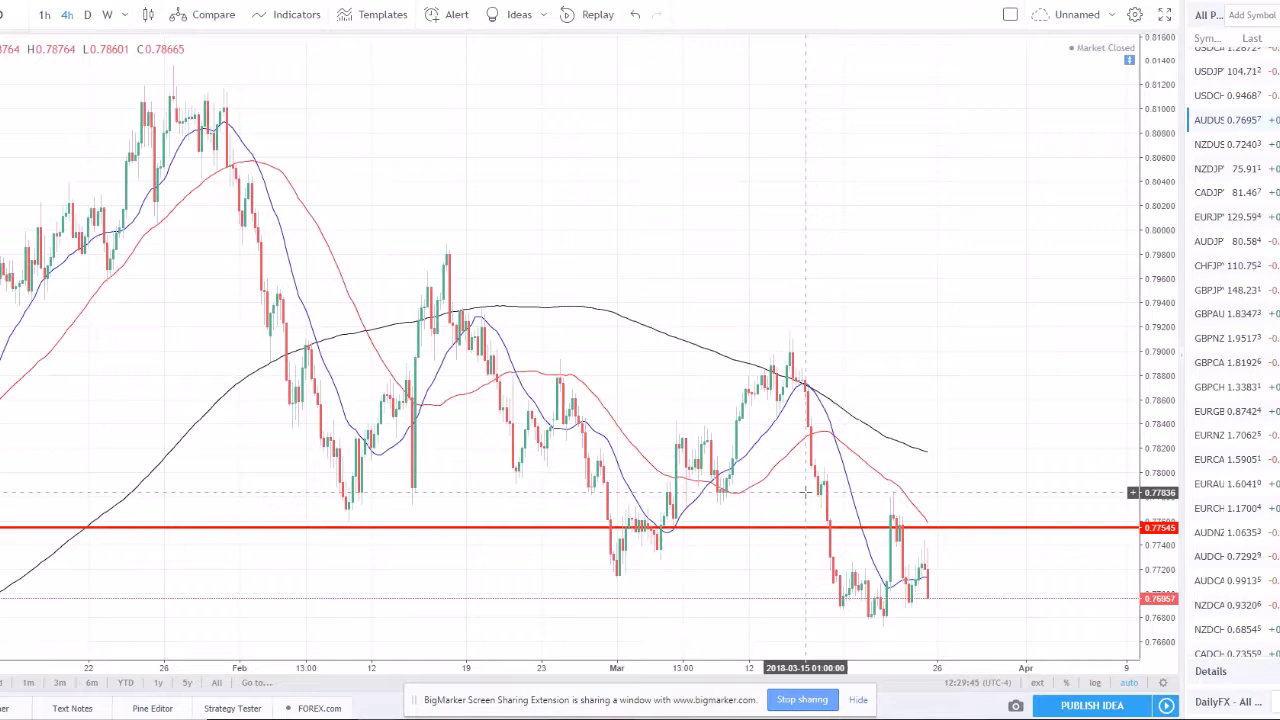
# Step: Open the NZDUSD chart on the weekly timeframe and examine price between the blue 0.74255 and 0.68003 levels
pyautogui.press('Down')
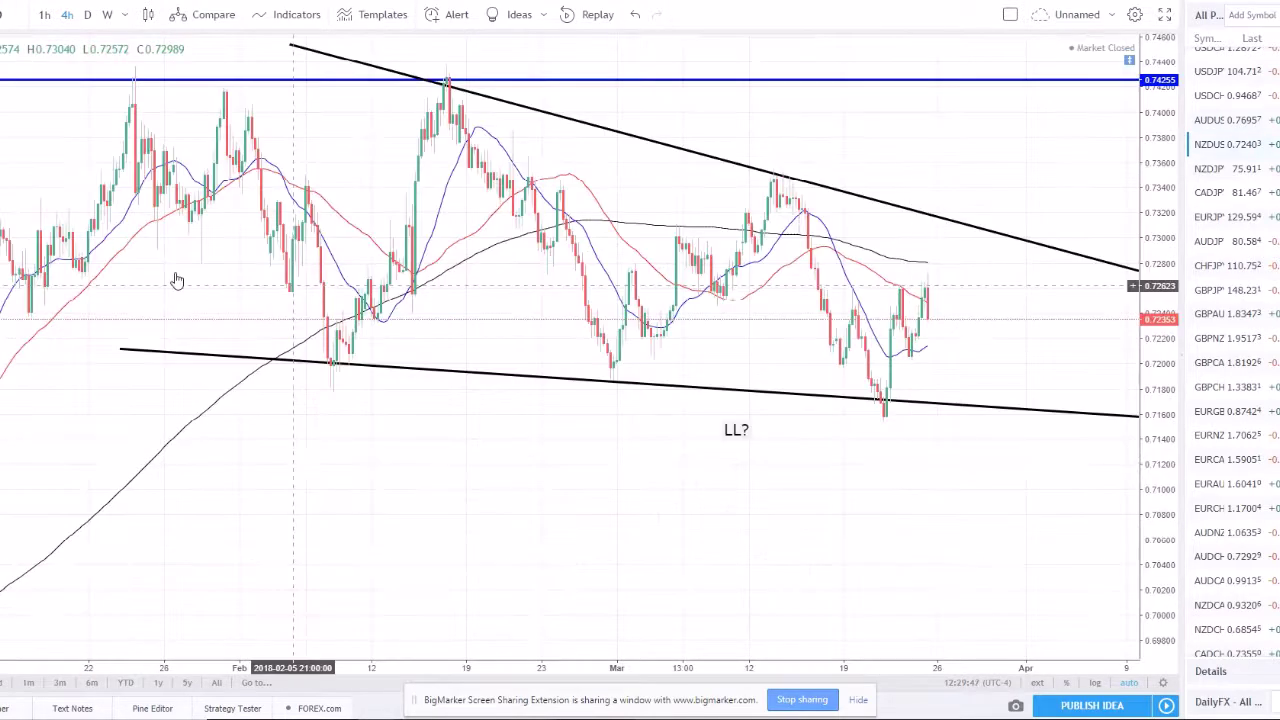
pyautogui.click(106, 15)
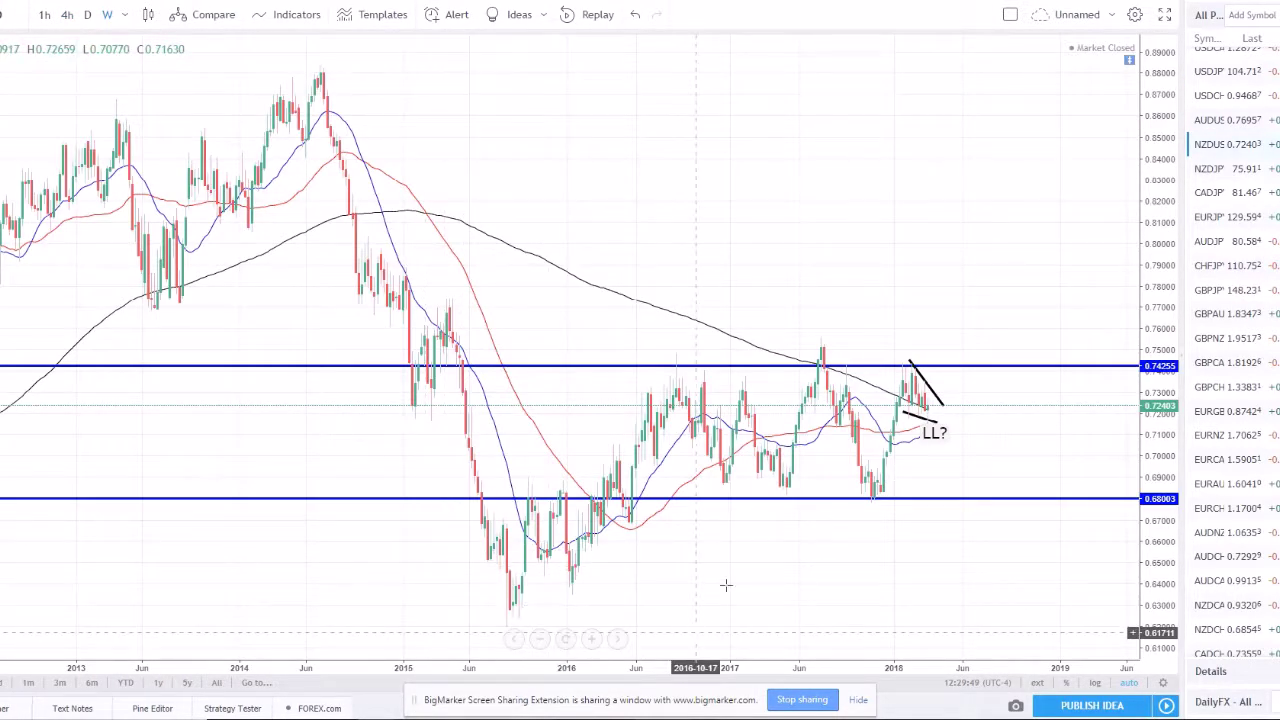
pyautogui.scroll(2, 829, 519)
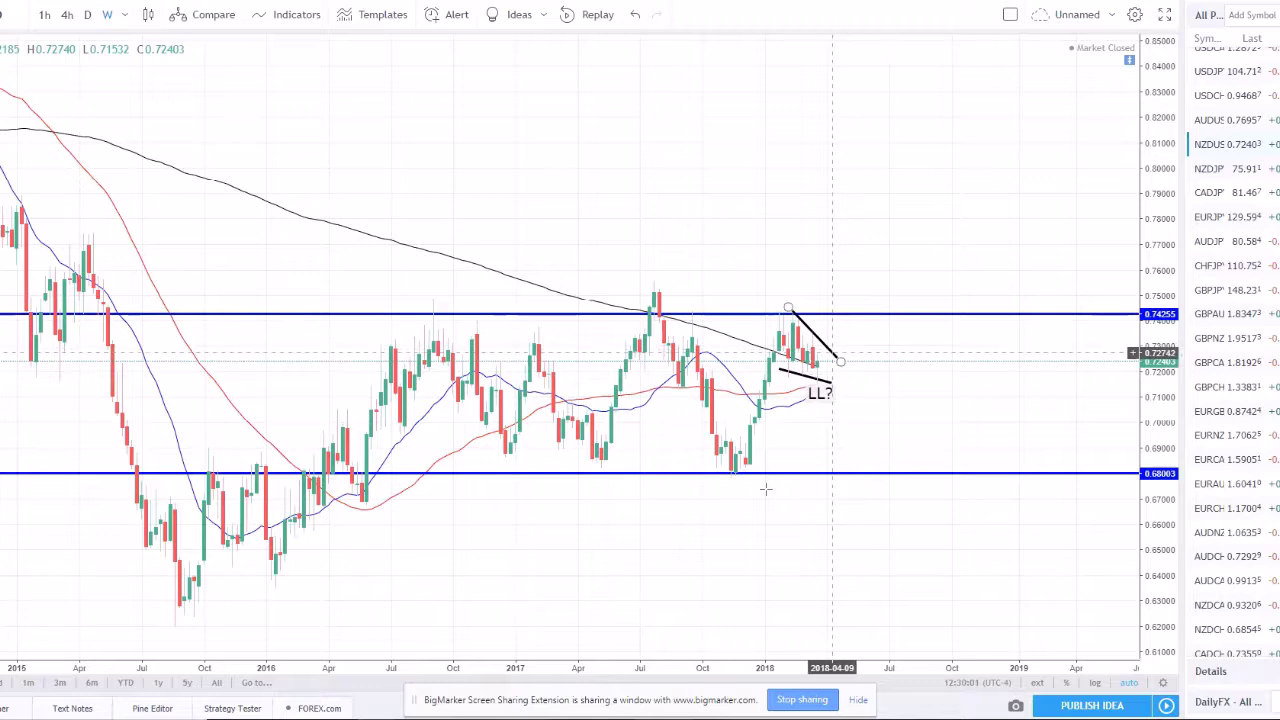
pyautogui.scroll(2, 820, 449)
pyautogui.moveTo(742, 371); pyautogui.dragTo(808, 363)
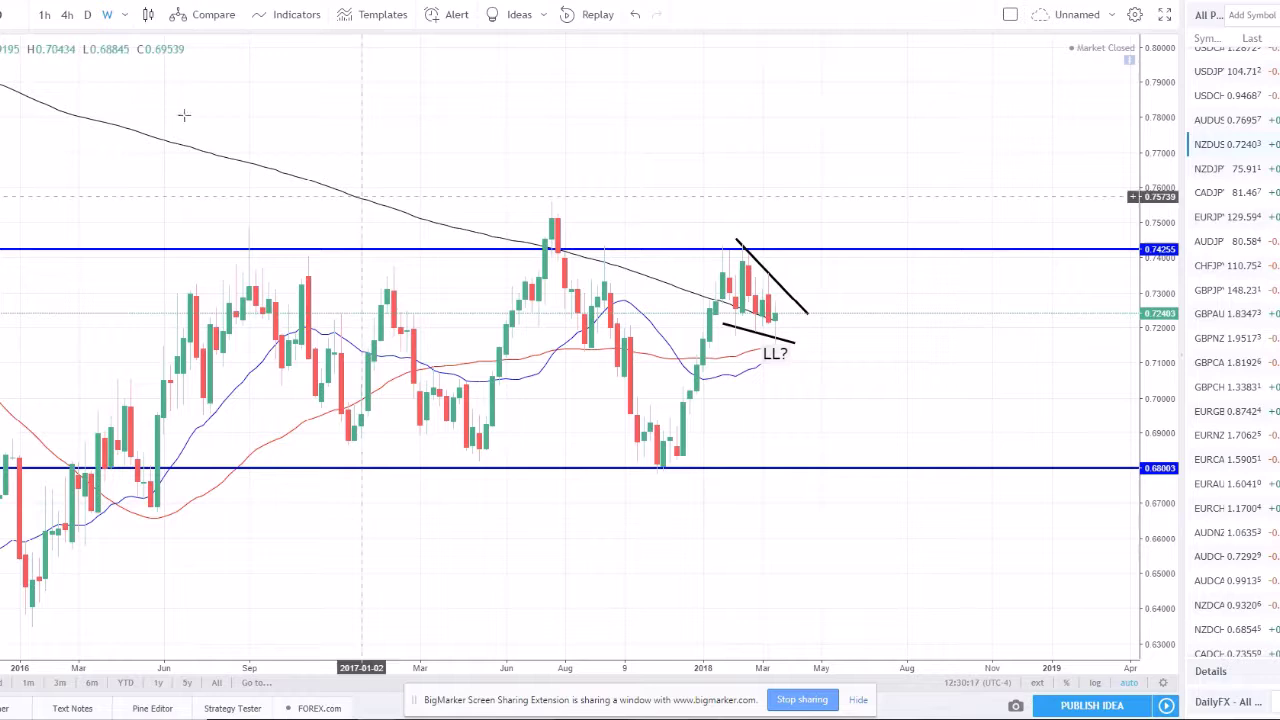
# Step: Draw a short red trendline on weekly NZDUSD from about 0.72130 up to about 0.74183, and delete it
pyautogui.click(806, 308)
pyautogui.moveTo(781, 320); pyautogui.dragTo(808, 250)
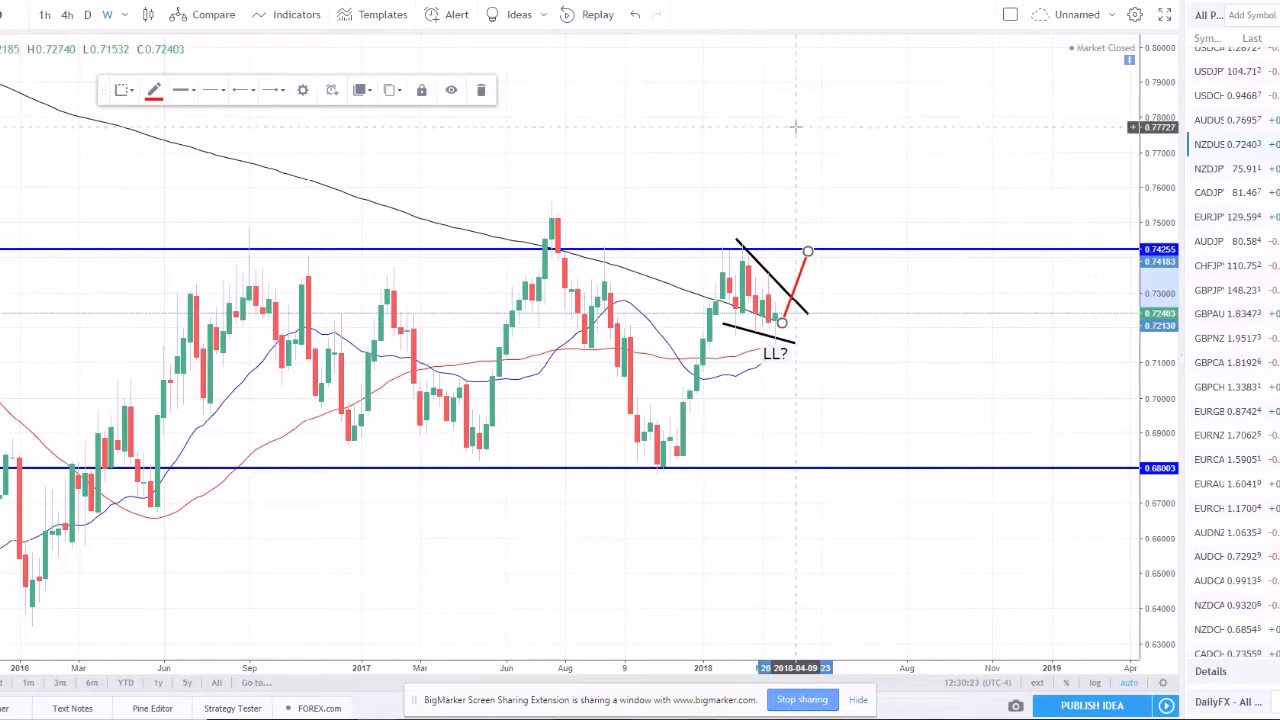
pyautogui.press('Delete')
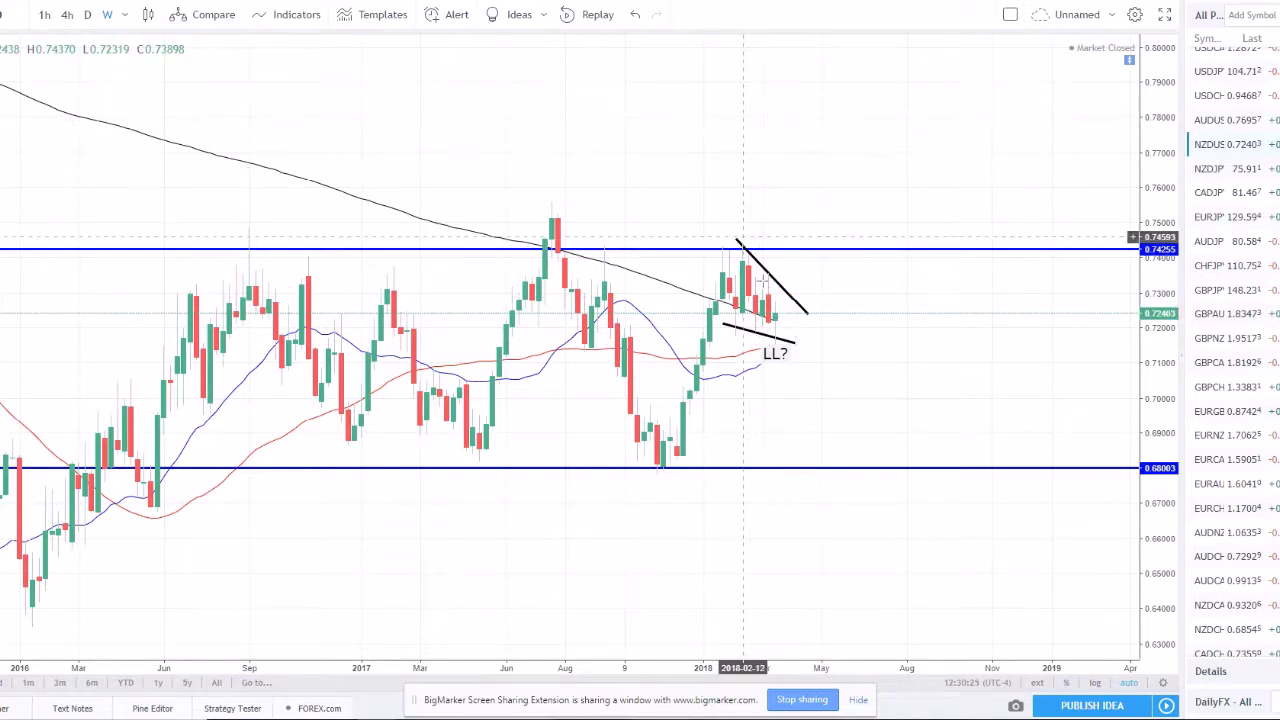
pyautogui.scroll(2, 794, 477)
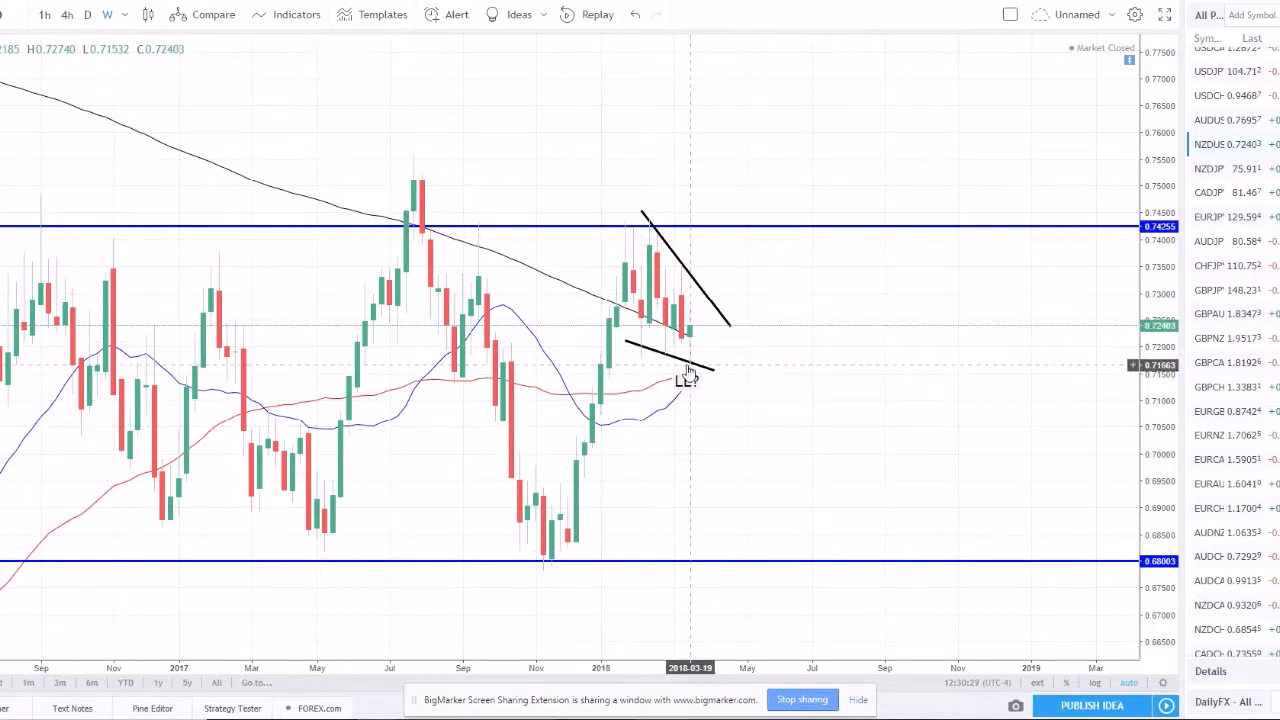
pyautogui.scroll(-1, 800, 284)
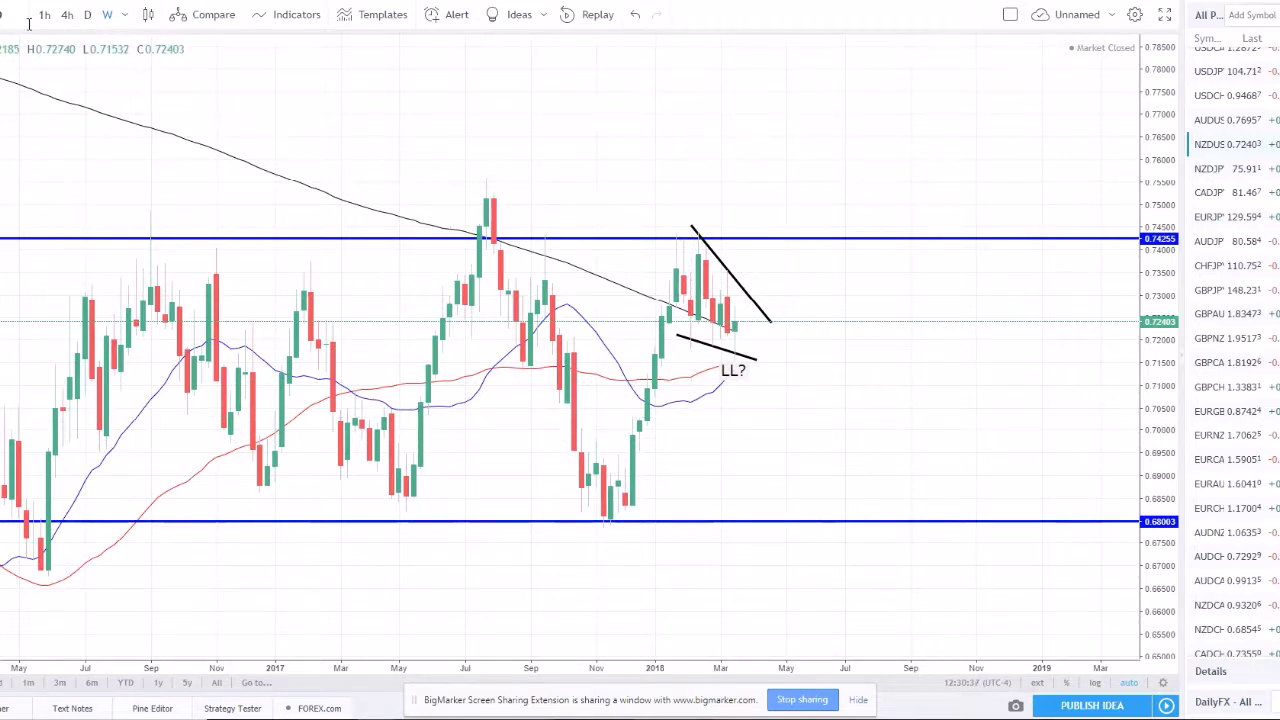
# Step: Switch NZDUSD to the daily timeframe and move the "LL?" label lower, clear of the black lower trendline
pyautogui.click(86, 16)
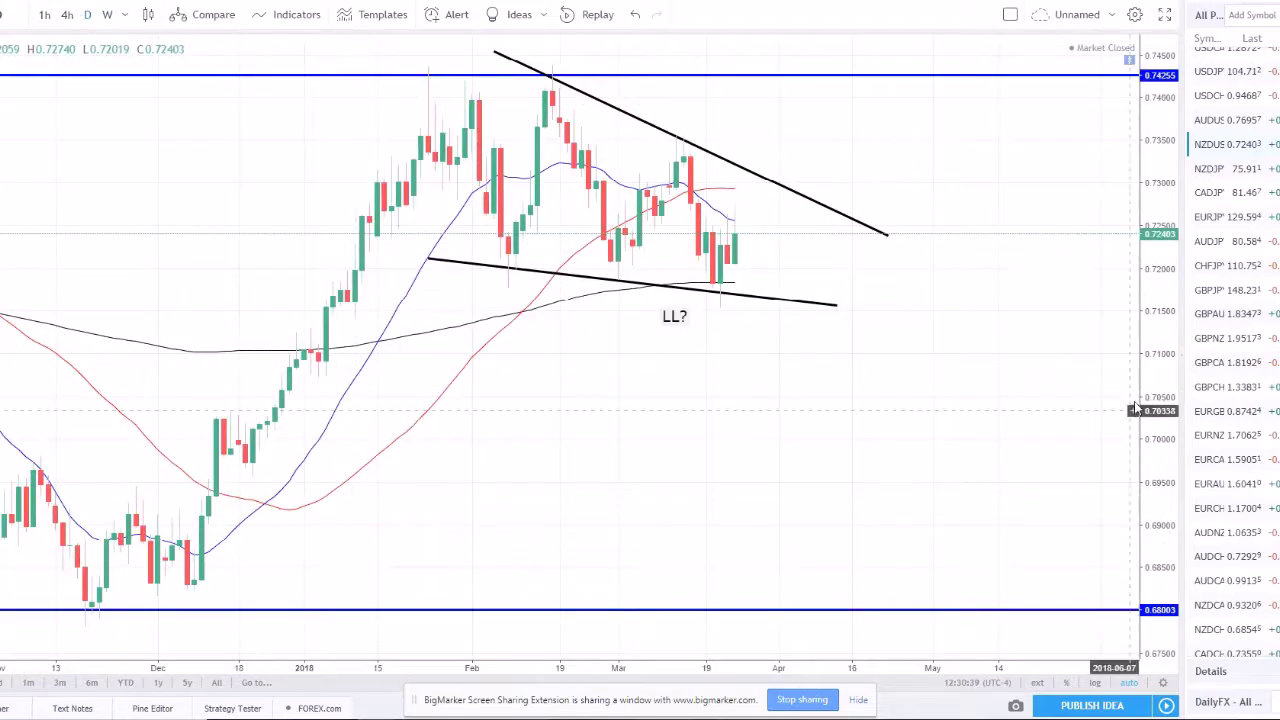
pyautogui.scroll(-2, 1135, 410)
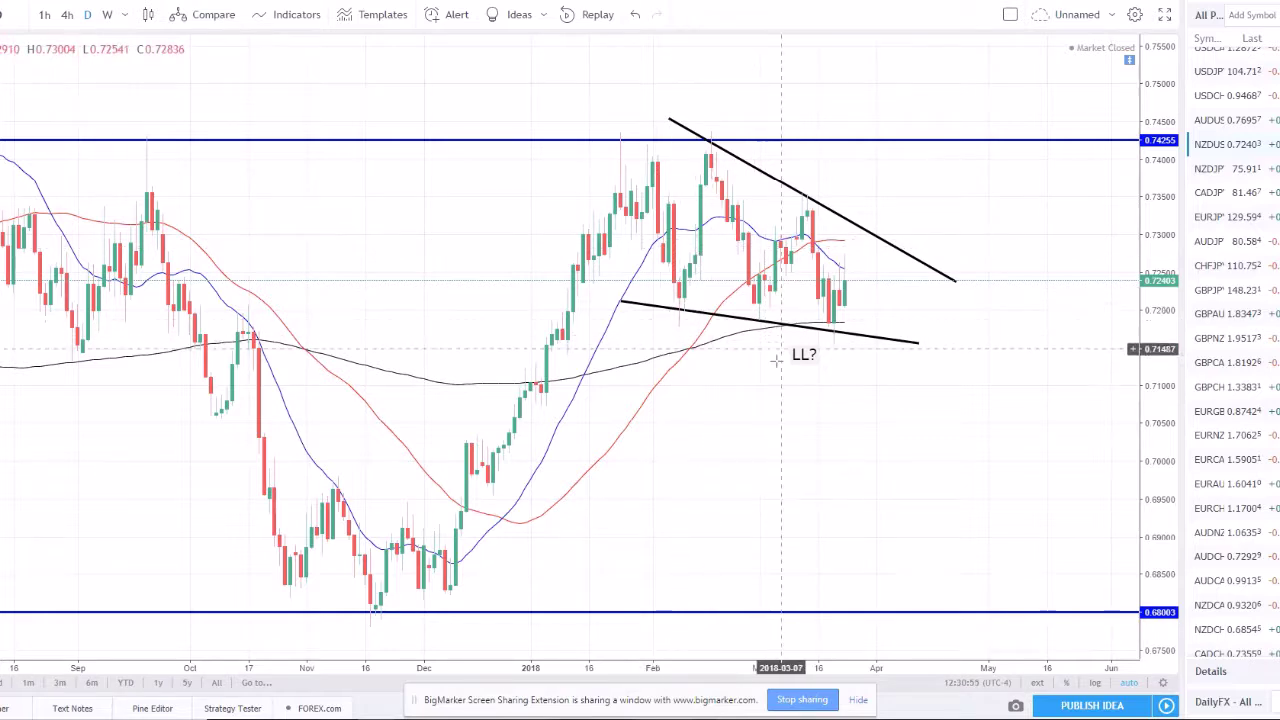
pyautogui.moveTo(805, 345); pyautogui.dragTo(789, 383)
pyautogui.click(501, 562)
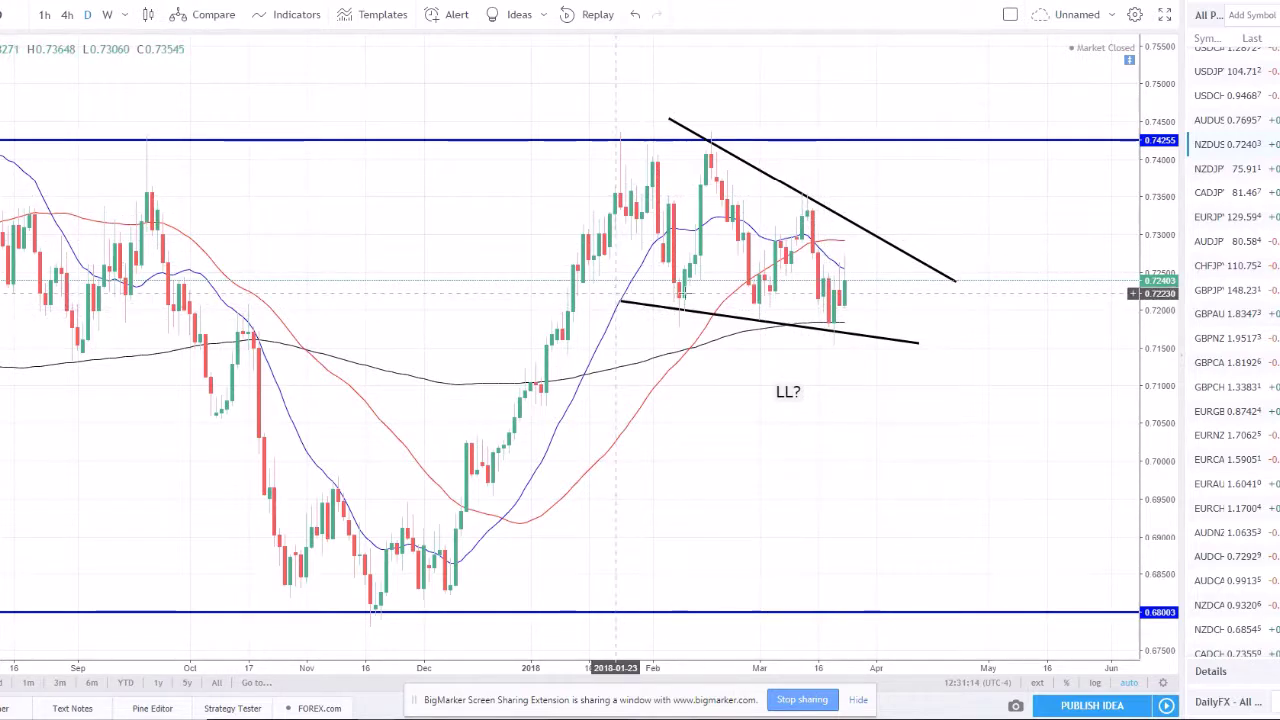
# Step: Reposition the black lower trendline on daily NZDUSD, trying it nearly horizontal before sloping it from about 0.72047 down to about 0.71627
pyautogui.moveTo(918, 347); pyautogui.dragTo(960, 298)
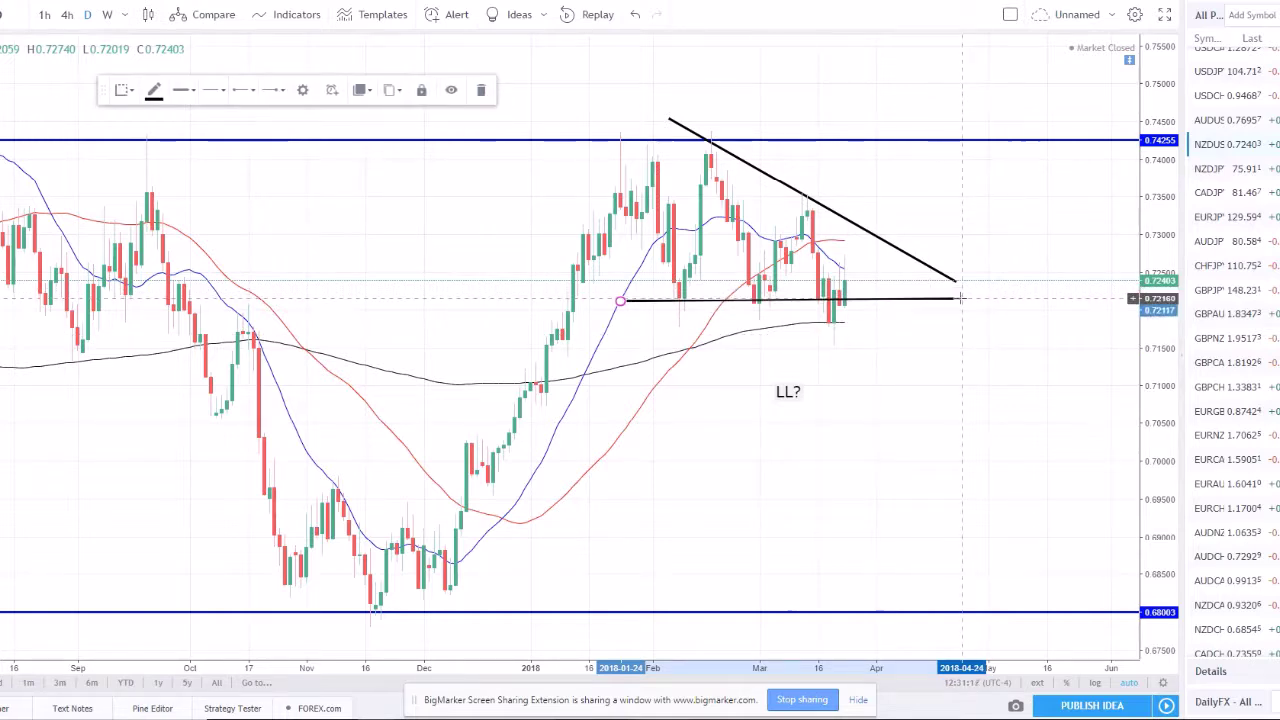
pyautogui.click(897, 296)
pyautogui.moveTo(896, 305); pyautogui.dragTo(888, 322)
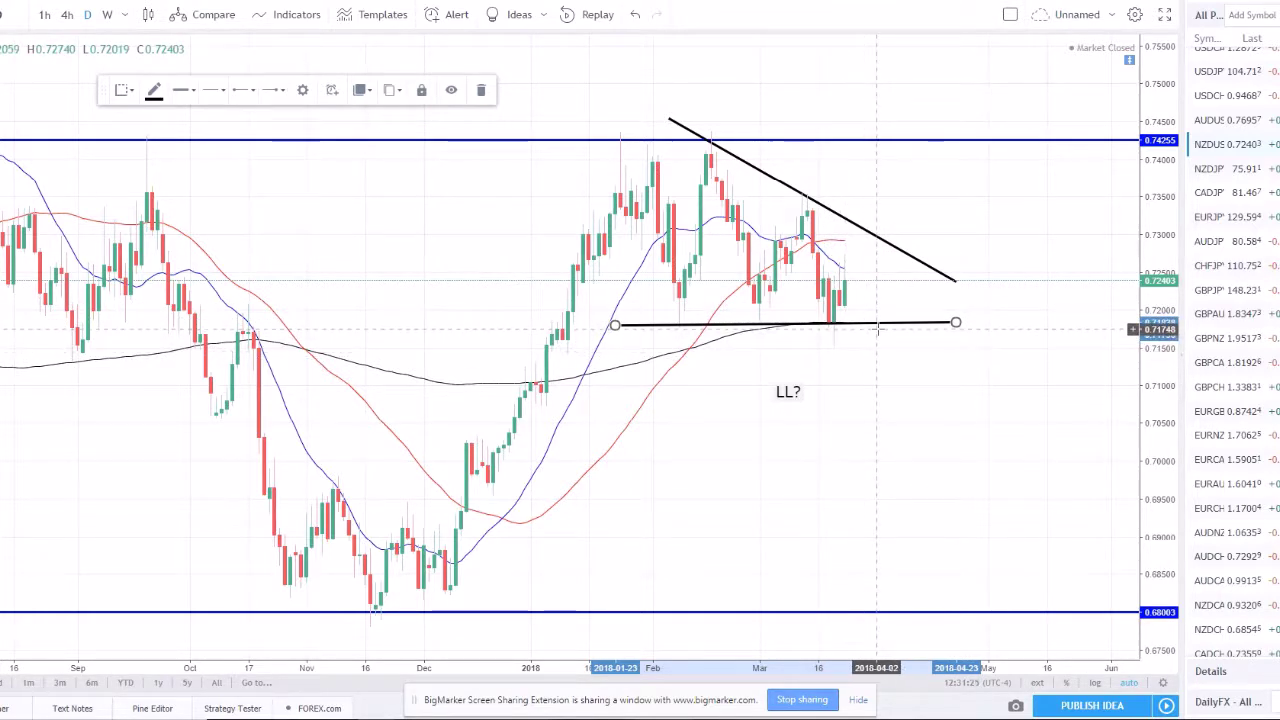
pyautogui.moveTo(886, 318)
pyautogui.mouseDown()
pyautogui.moveTo(886, 296)
pyautogui.moveTo(876, 304)
pyautogui.mouseUp()
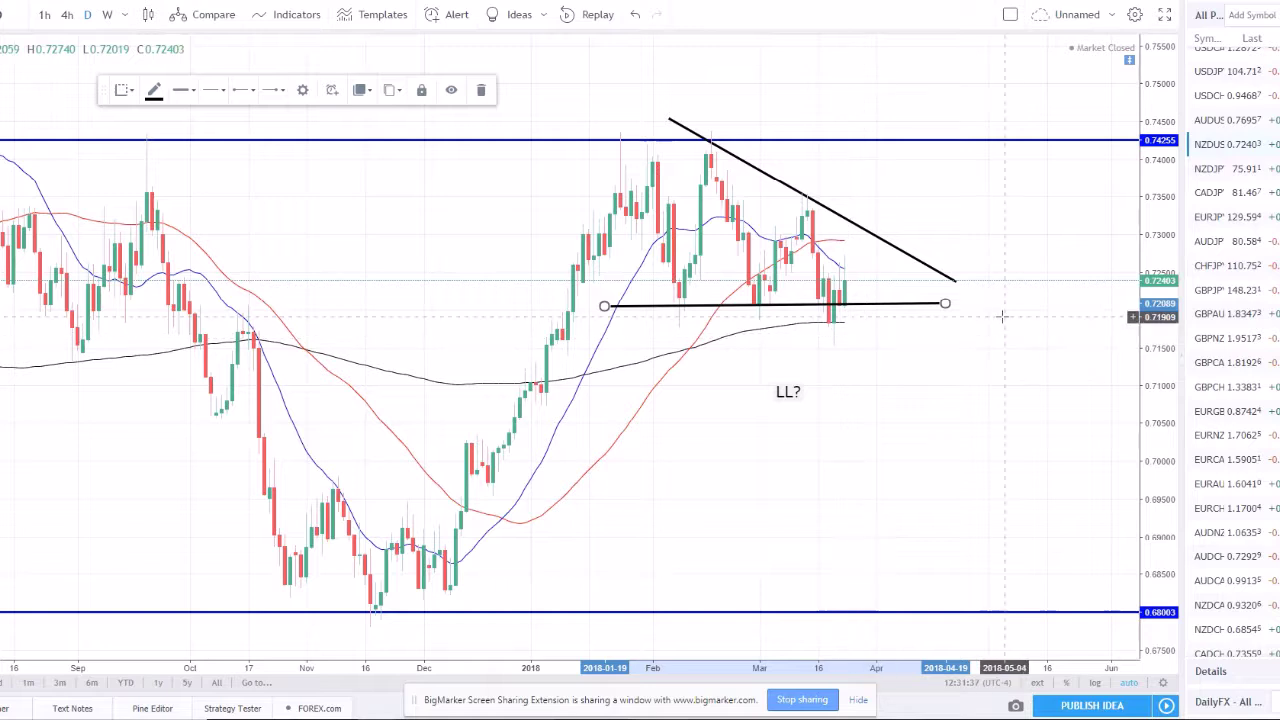
pyautogui.moveTo(945, 303); pyautogui.dragTo(935, 338)
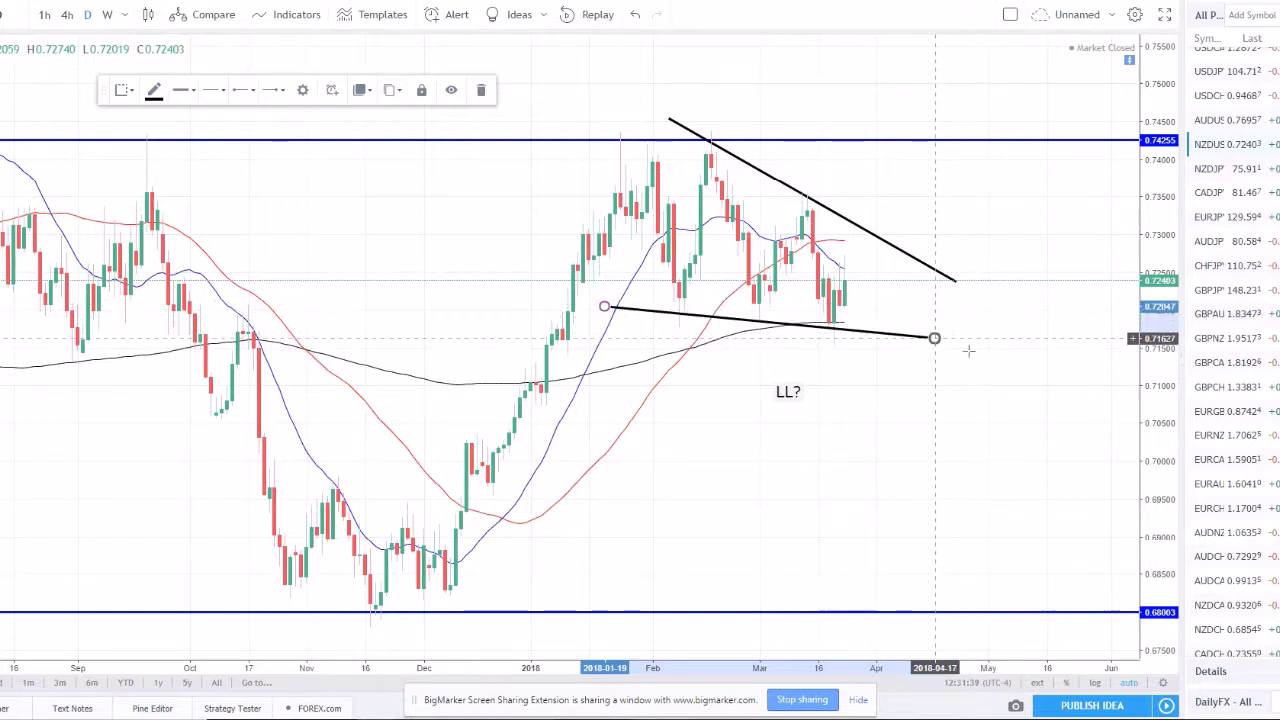
pyautogui.click(968, 350)
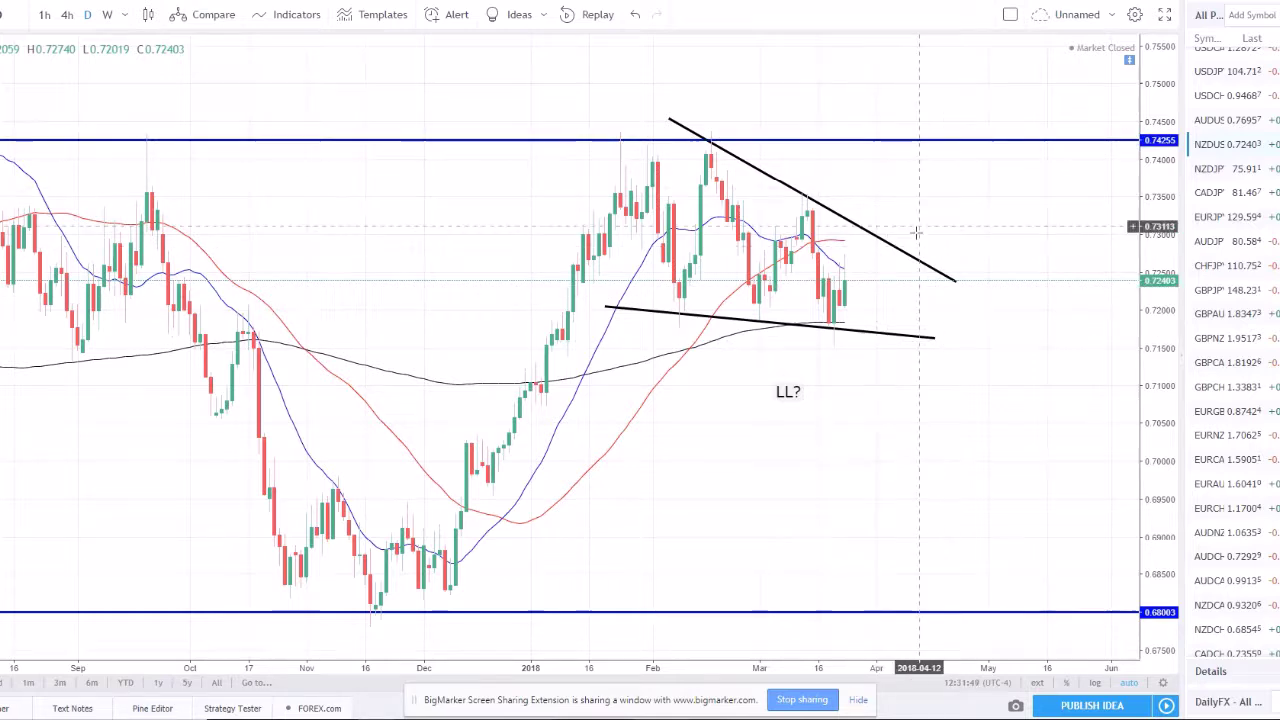
# Step: Highlight the NZDUSD consolidation between the black trendlines with a rectangle from about 0.74427 to 0.71634, and delete it
pyautogui.scroll(2, 917, 232)
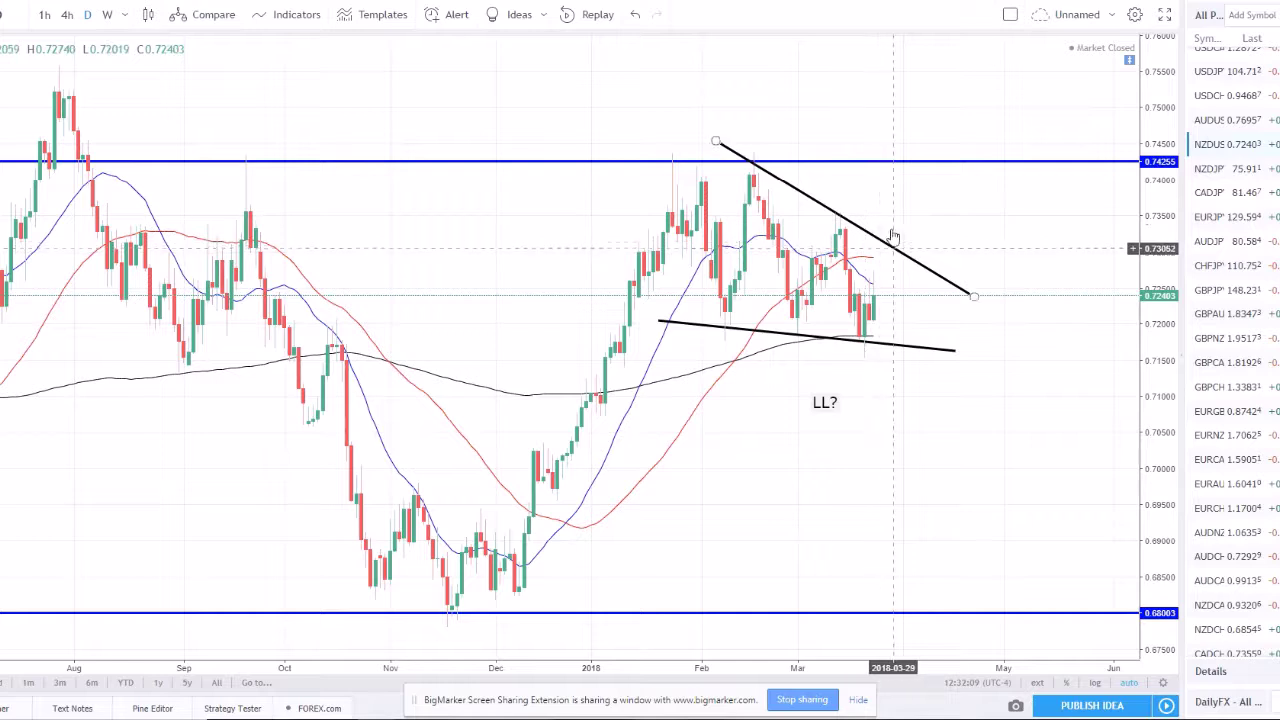
pyautogui.click(829, 337)
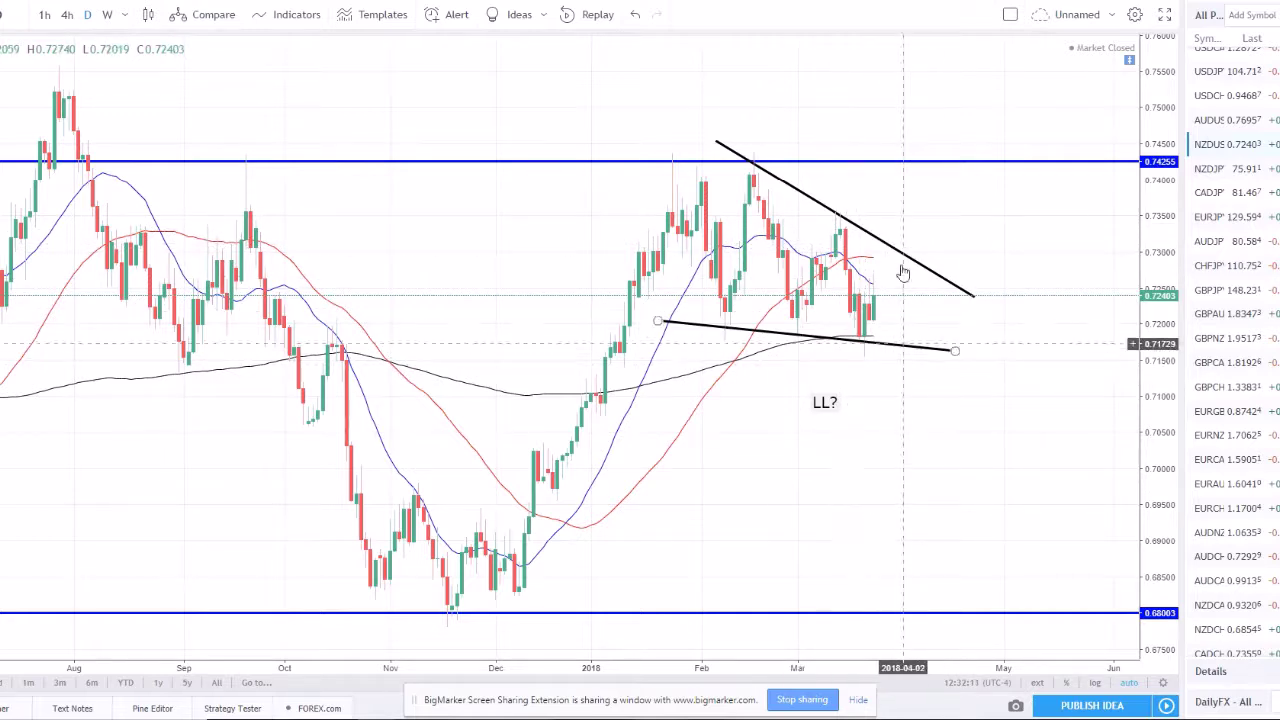
pyautogui.click(843, 238)
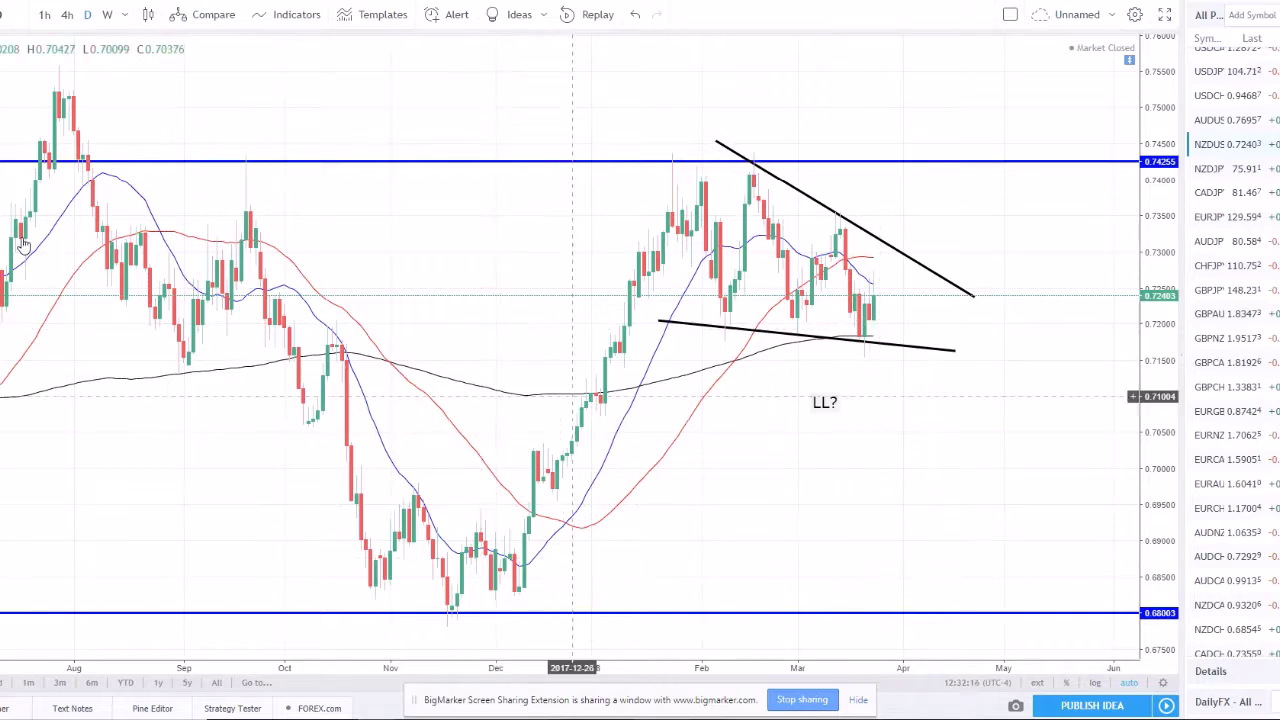
pyautogui.moveTo(663, 149); pyautogui.dragTo(955, 350)
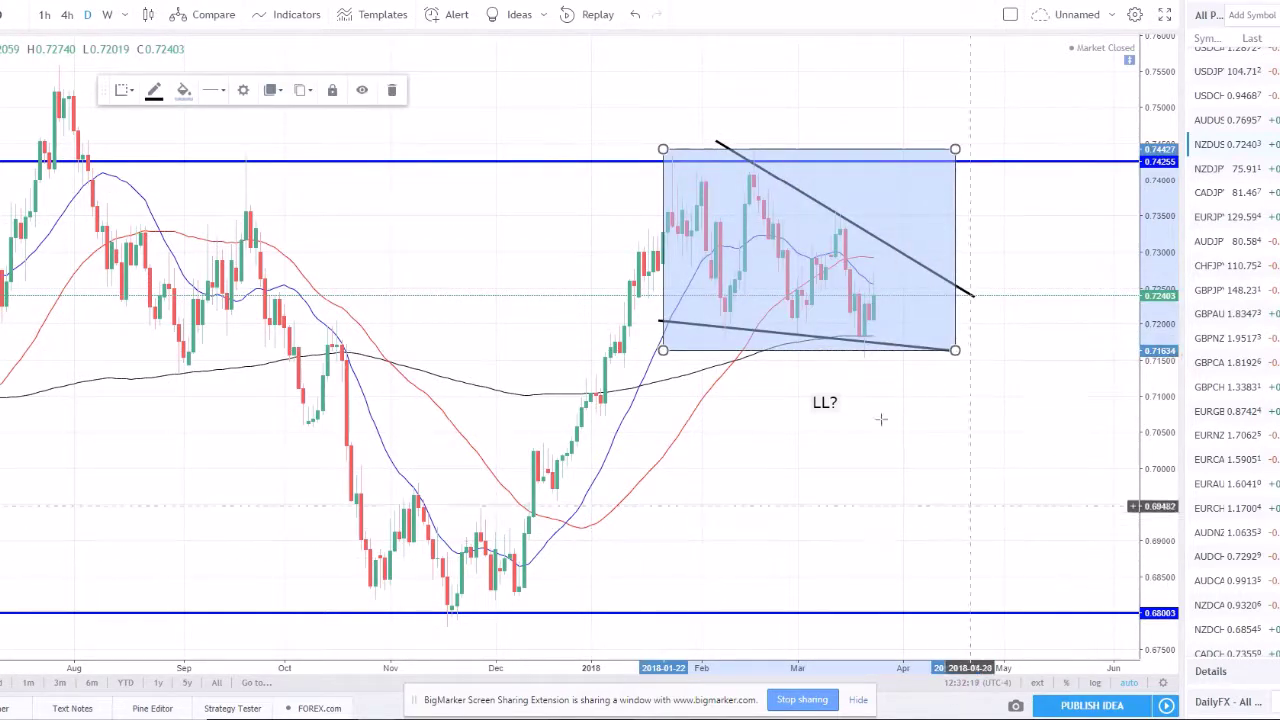
pyautogui.press('Delete')
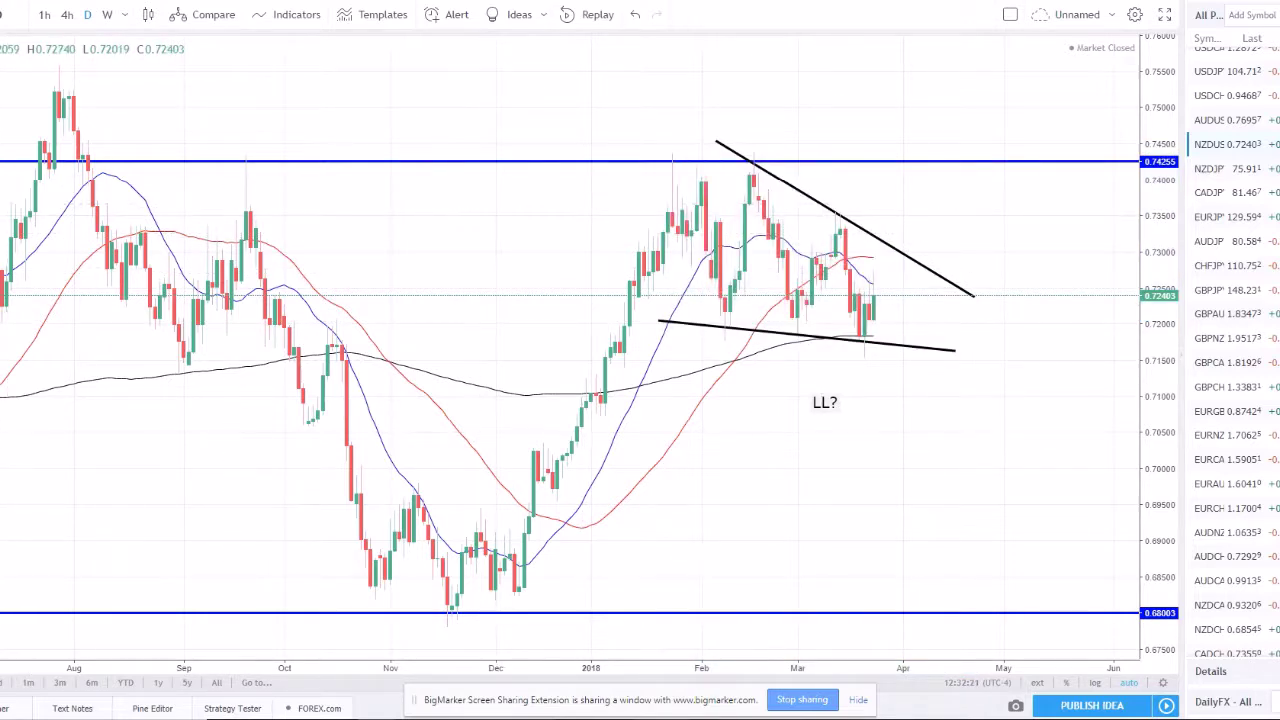
# Step: Highlight the NZDUSD rally from late November 2017 with a rectangle from about 0.68211 to 0.74511, and delete it
pyautogui.click(486, 566)
pyautogui.moveTo(491, 597)
pyautogui.mouseDown()
pyautogui.moveTo(709, 351)
pyautogui.moveTo(754, 143)
pyautogui.mouseUp()
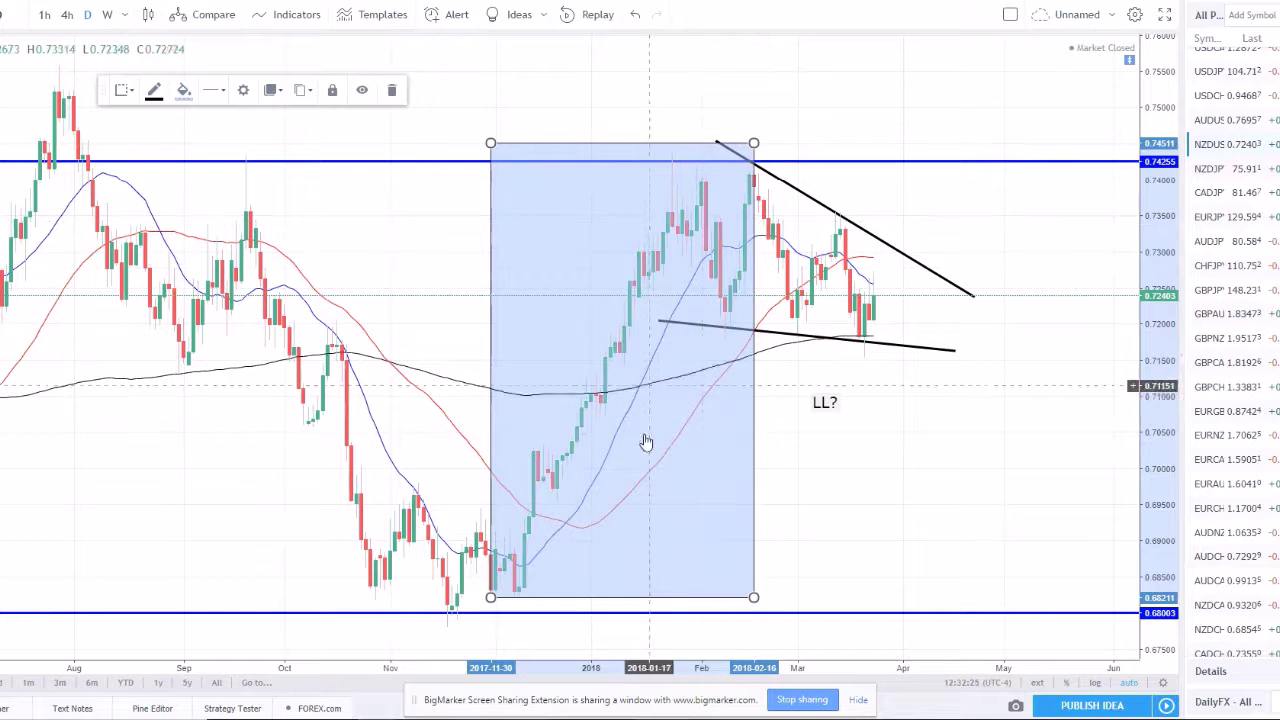
pyautogui.press('Delete')
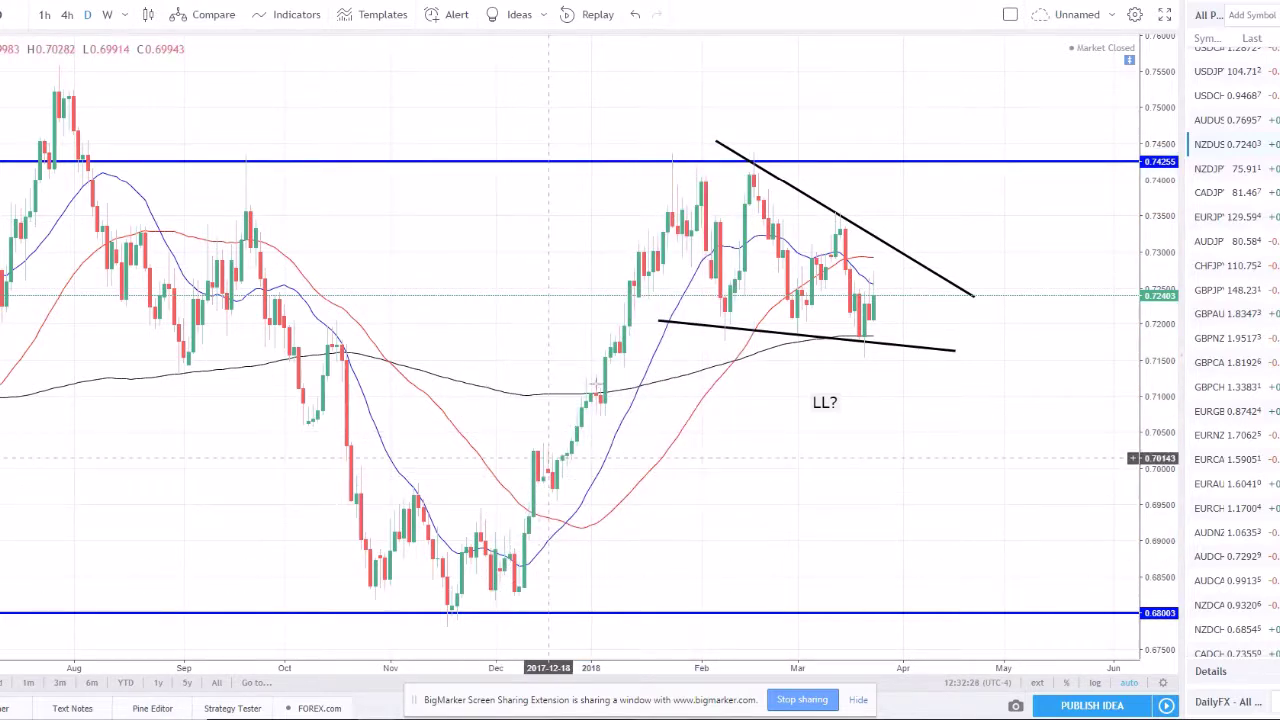
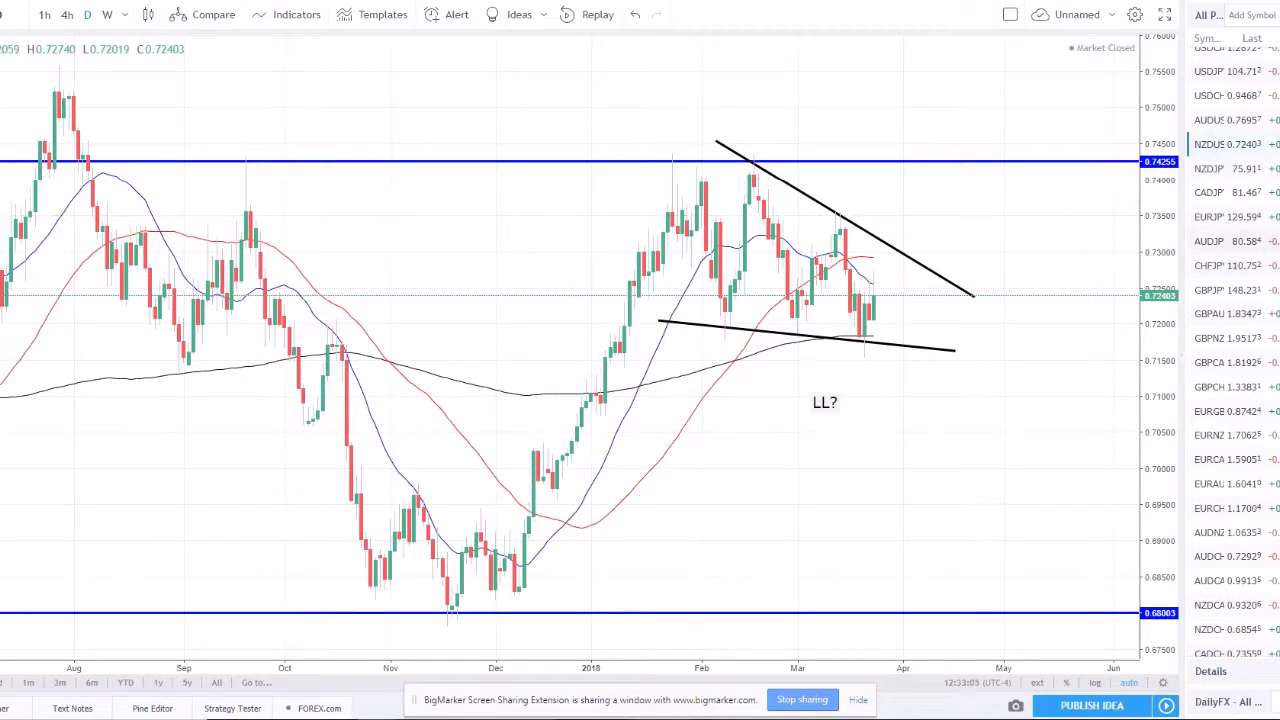
# Step: Switch to the BigMarker webinar room and post "sound working?" in the chat
pyautogui.scroll(1, 1210, 240)
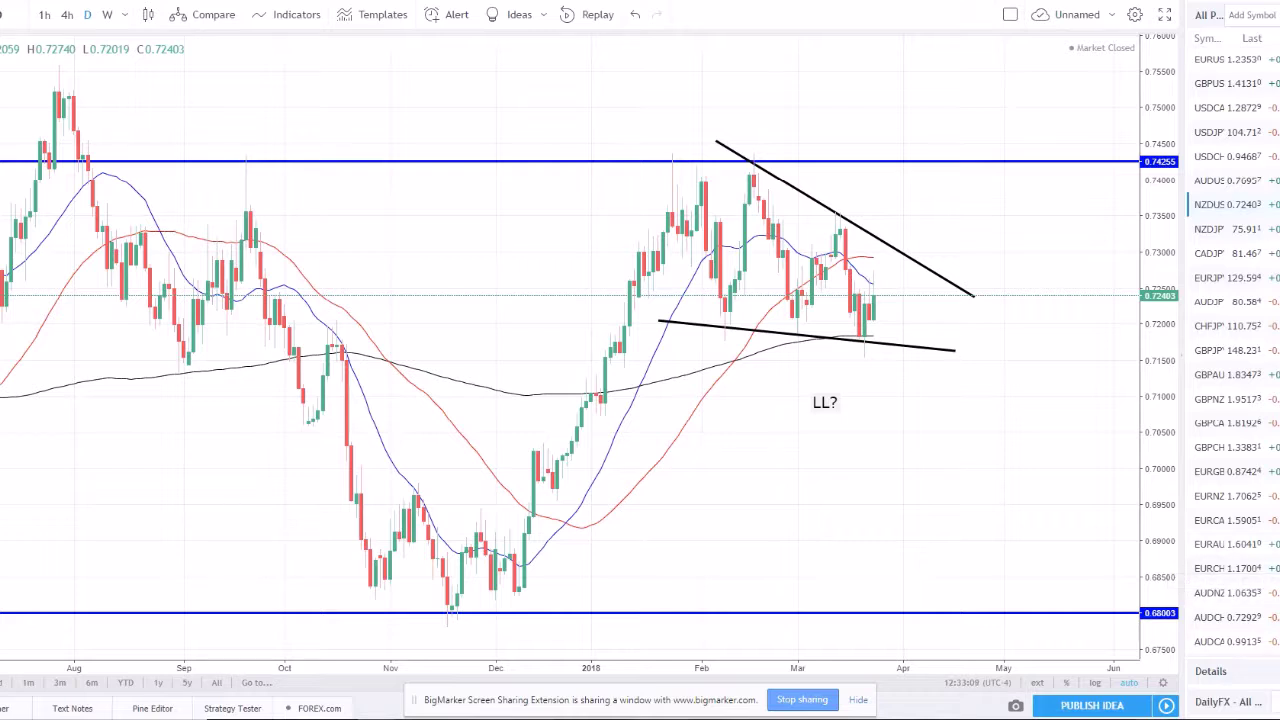
pyautogui.hotkey('alt', 'Tab')
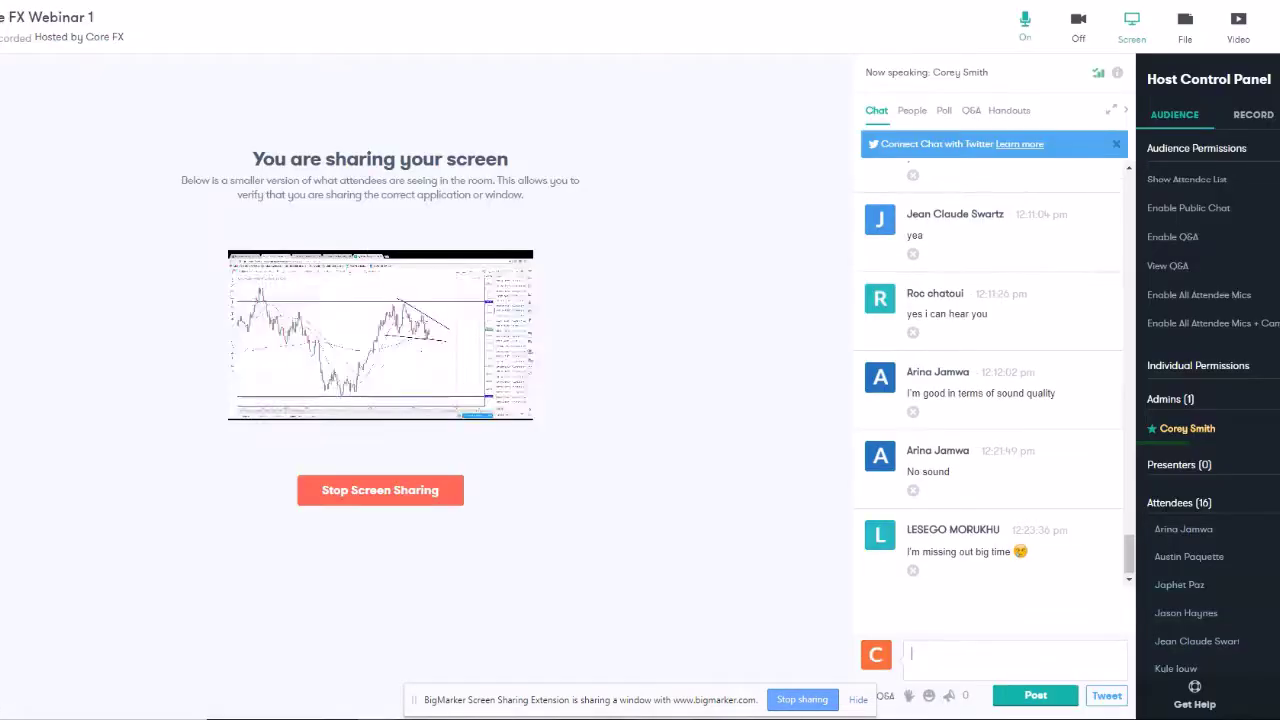
pyautogui.click(980, 642)
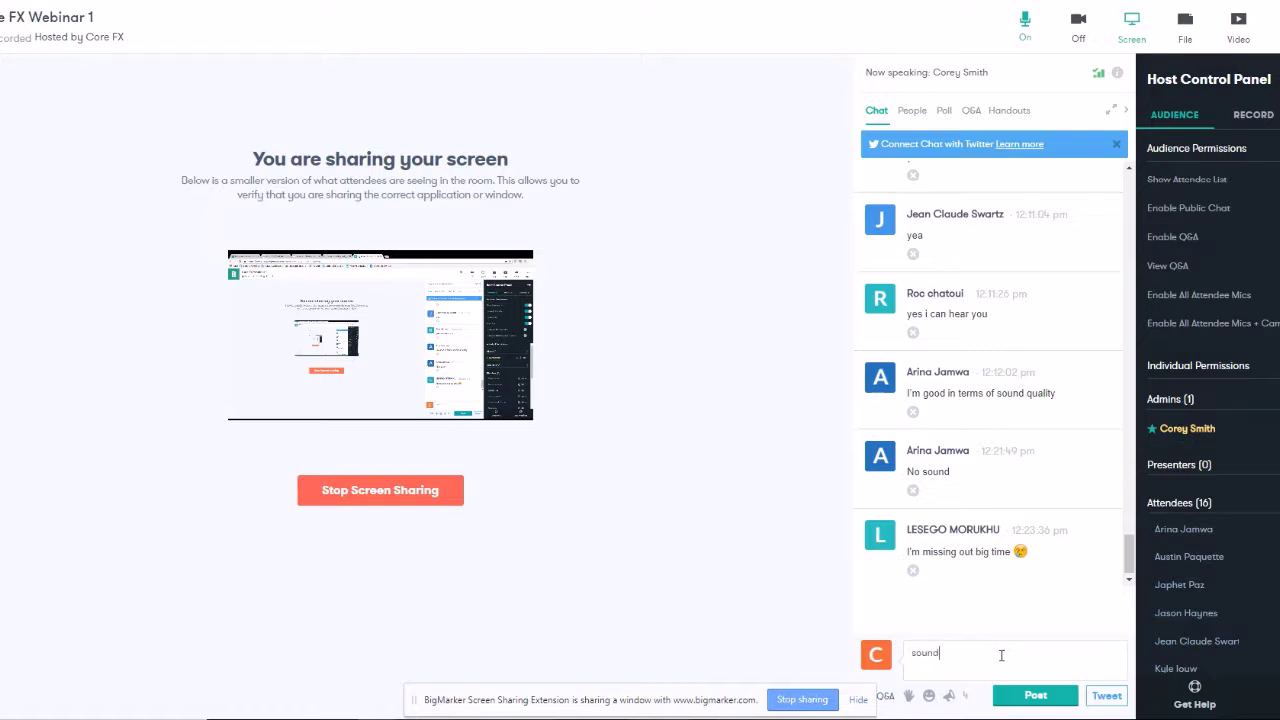
pyautogui.write('ing?')
pyautogui.press('Return')
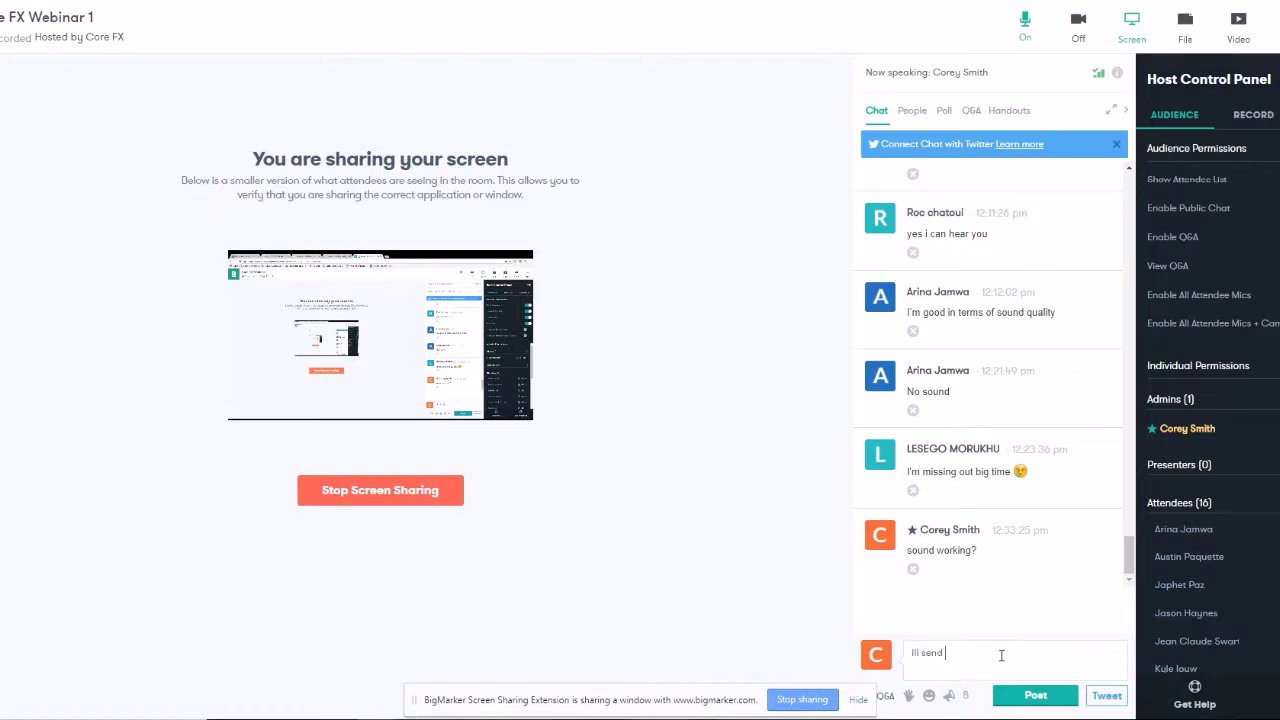
# Step: Post "Ill make the recording available for anyone in here that missed it" in the webinar chat
pyautogui.write('Ill make the recording availabl')
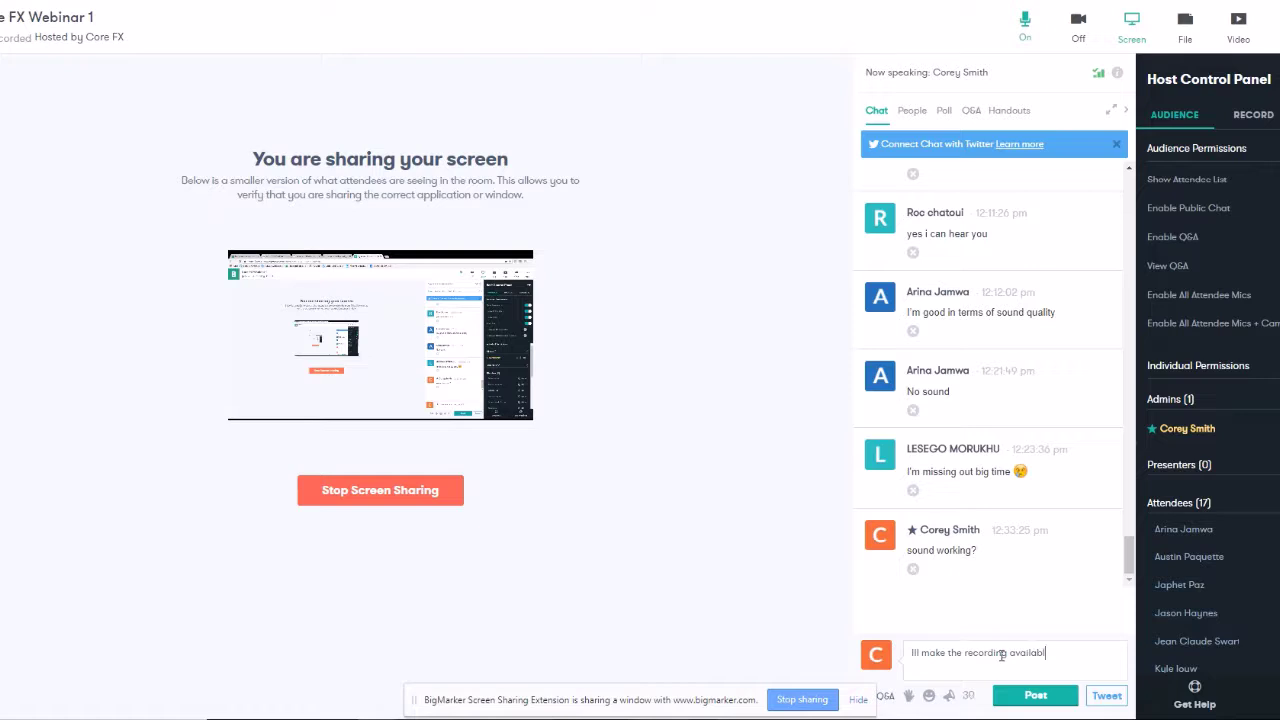
pyautogui.write('e for anyone in here that missed it')
pyautogui.press('Return')
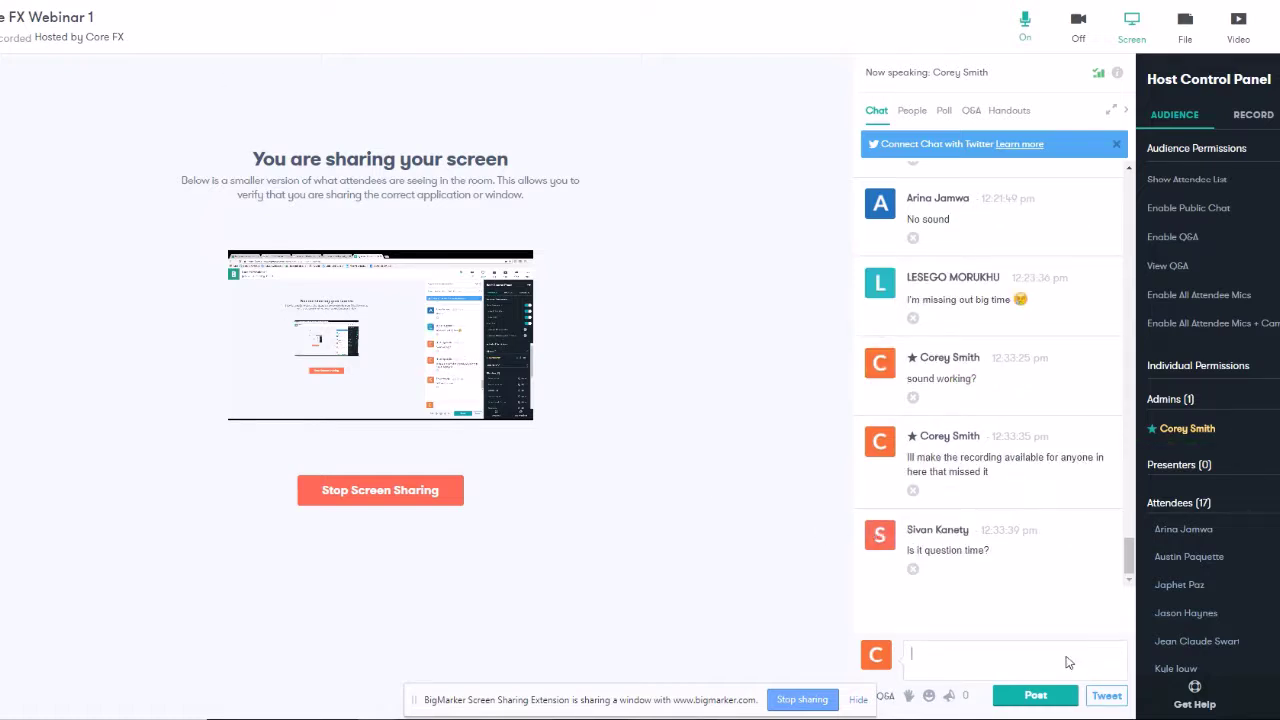
# Step: Reply "not yet" in the chat to the attendee's question about question time
pyautogui.click(1016, 645)
pyautogui.write('not yet')
pyautogui.press('Return')
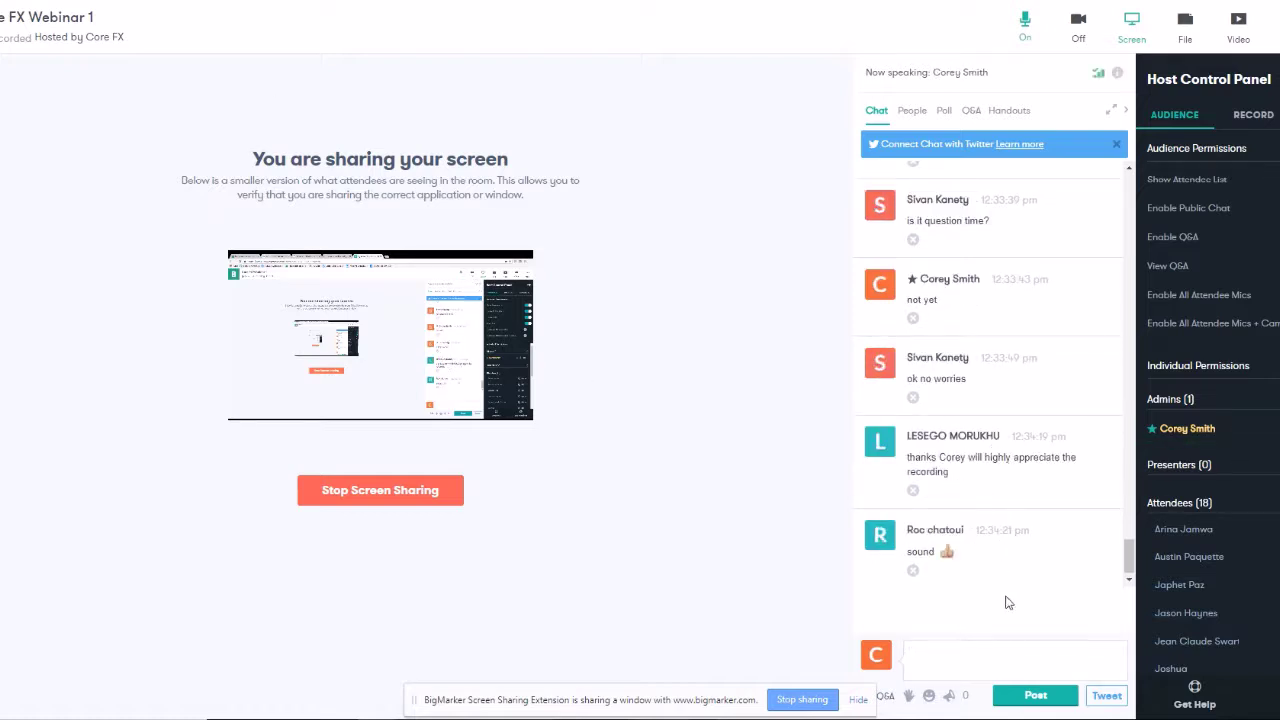
# Step: Go back to the TradingView chart, checking the BigMarker chat once more for new attendee messages
pyautogui.click(961, 652)
pyautogui.hotkey('alt', 'Tab')
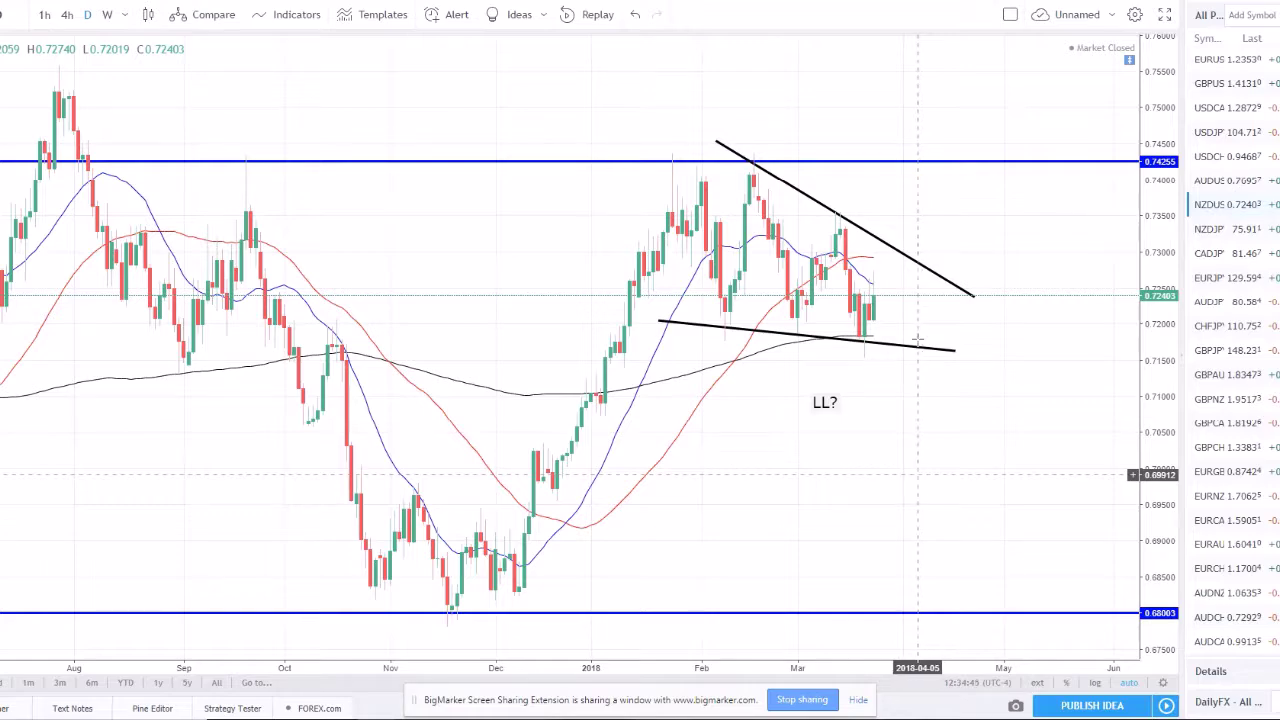
pyautogui.hotkey('alt', 'Tab')
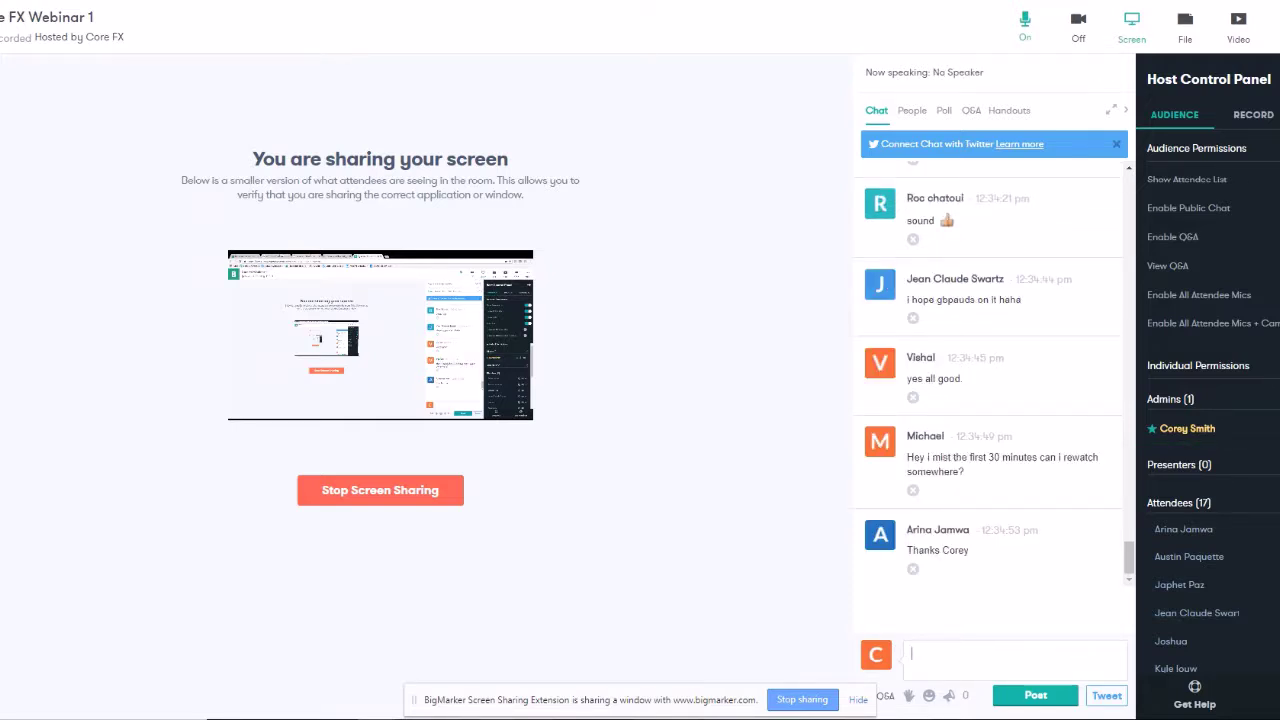
pyautogui.hotkey('alt', 'Tab')
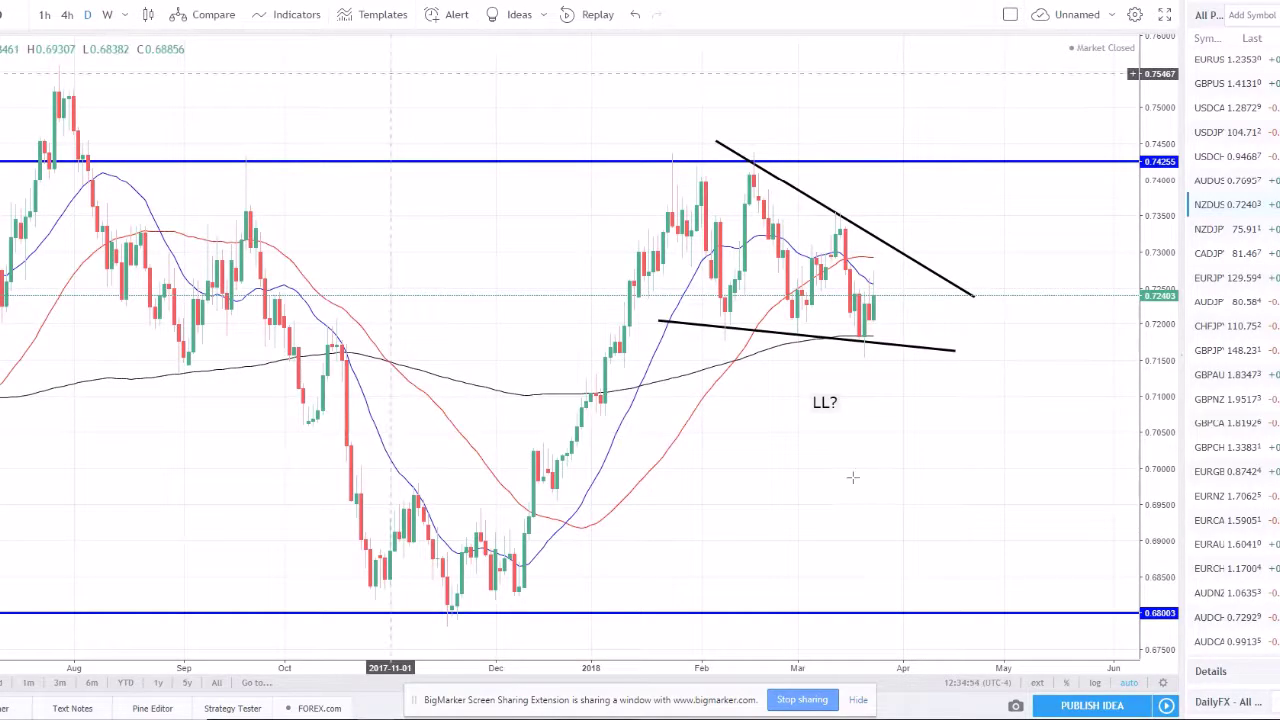
# Step: Open the NZDJPY chart on the weekly timeframe and examine price at the blue 75.843 level
pyautogui.click(1215, 229)
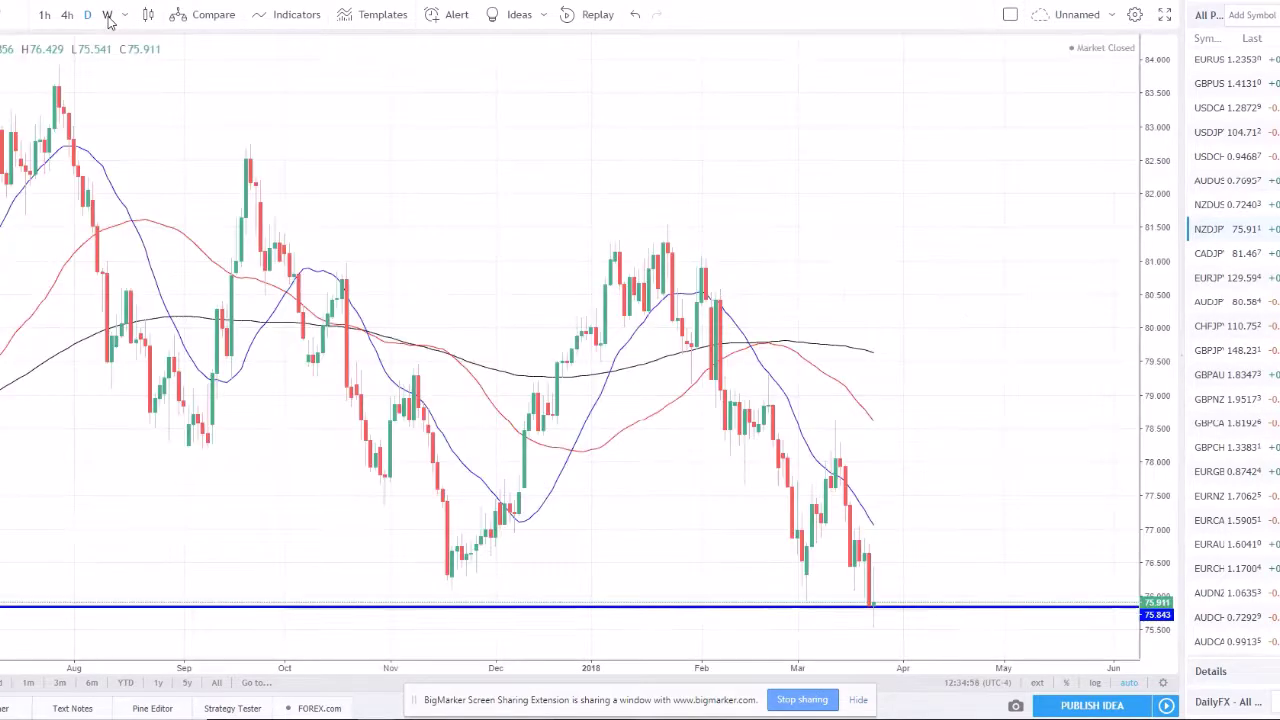
pyautogui.click(105, 14)
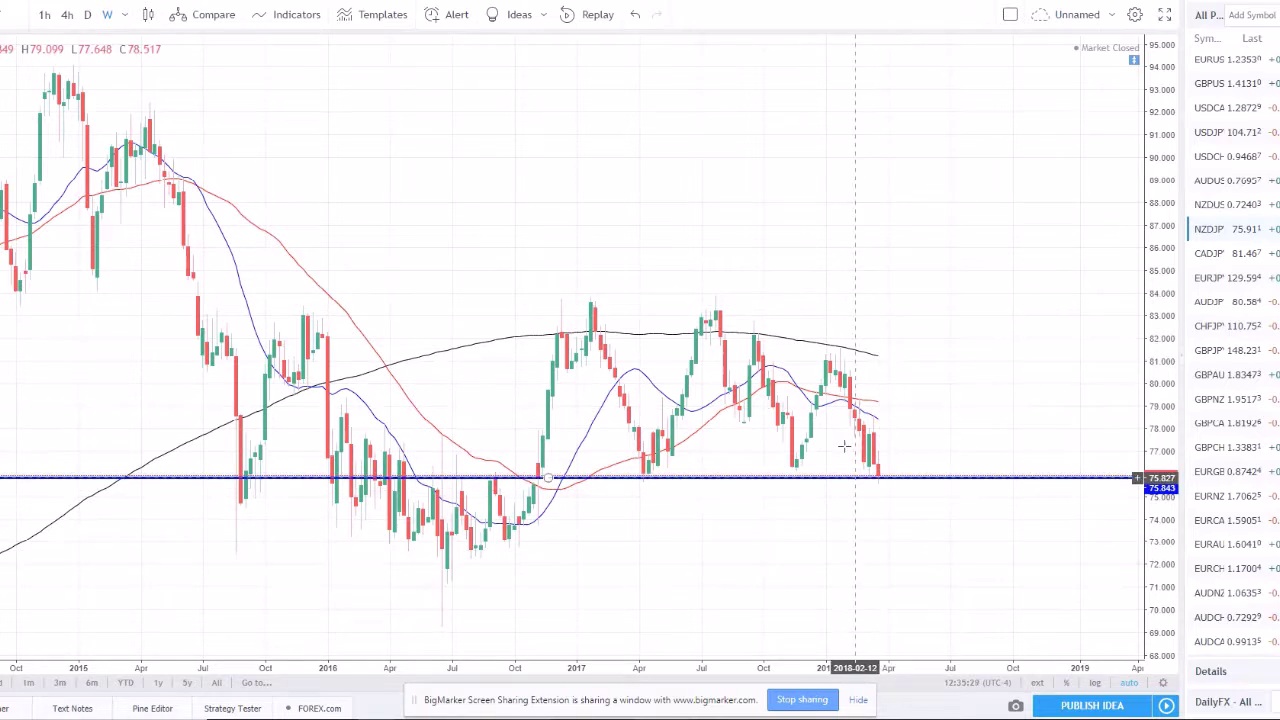
pyautogui.click(837, 478)
# Step: Switch NZDJPY to the daily timeframe and examine the recent candles and earlier lows around the blue 75.843 level
pyautogui.click(89, 17)
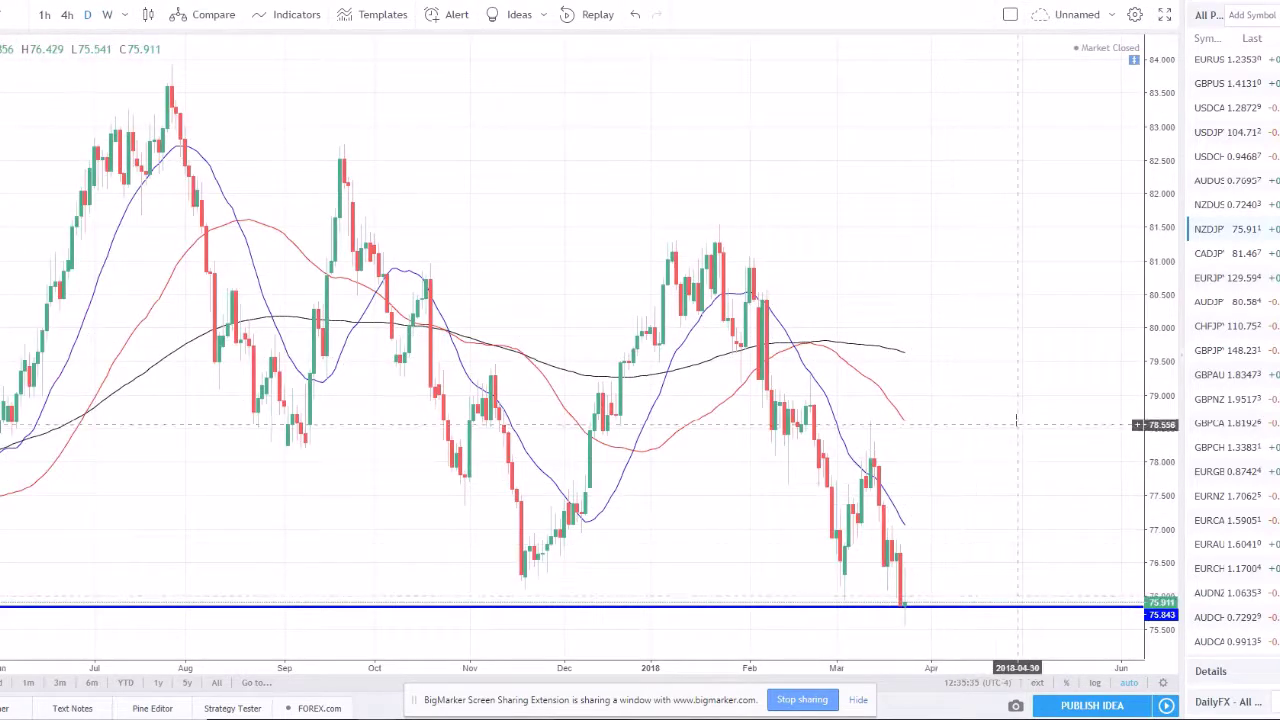
pyautogui.scroll(-2, 1006, 423)
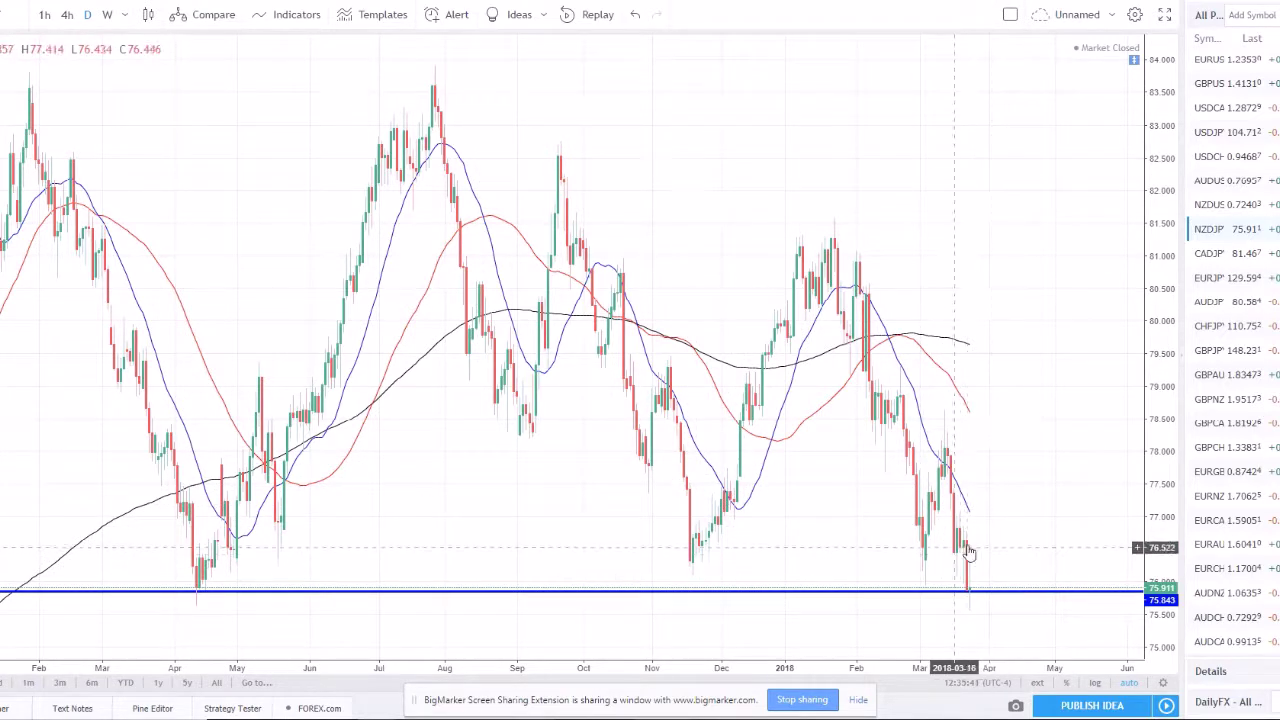
pyautogui.scroll(3, 957, 551)
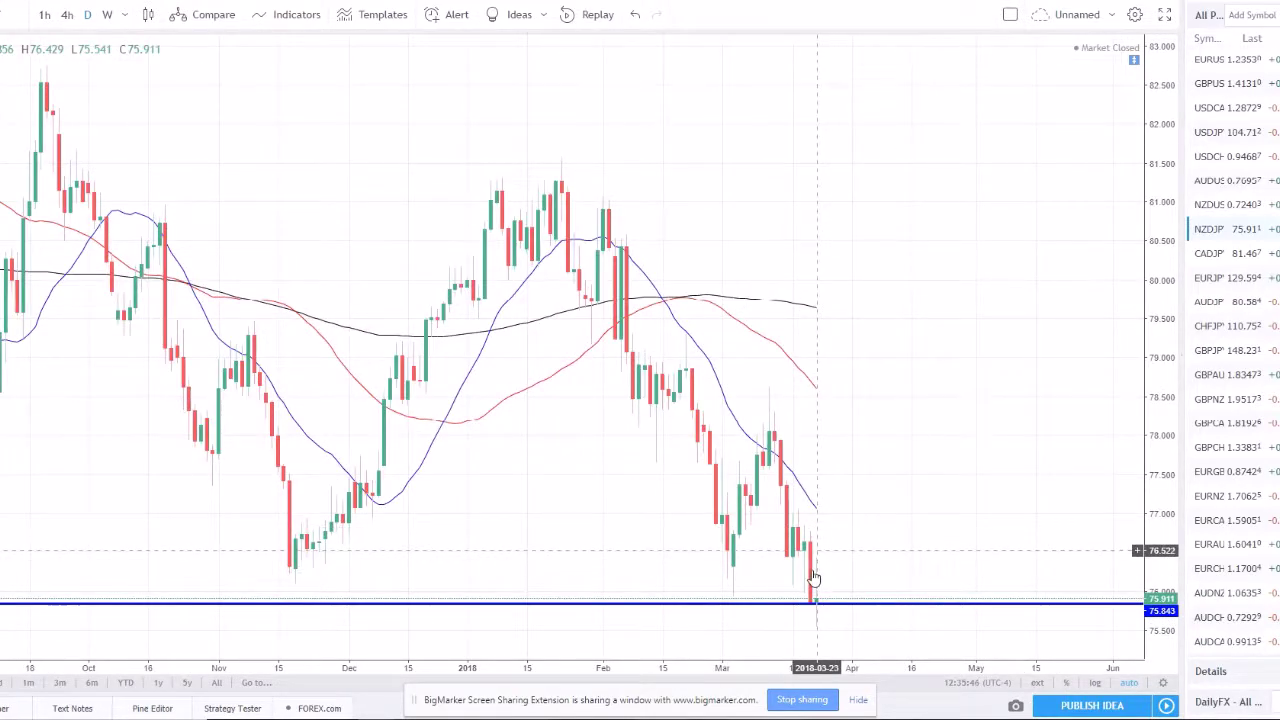
pyautogui.click(811, 605)
pyautogui.moveTo(811, 613); pyautogui.dragTo(810, 610)
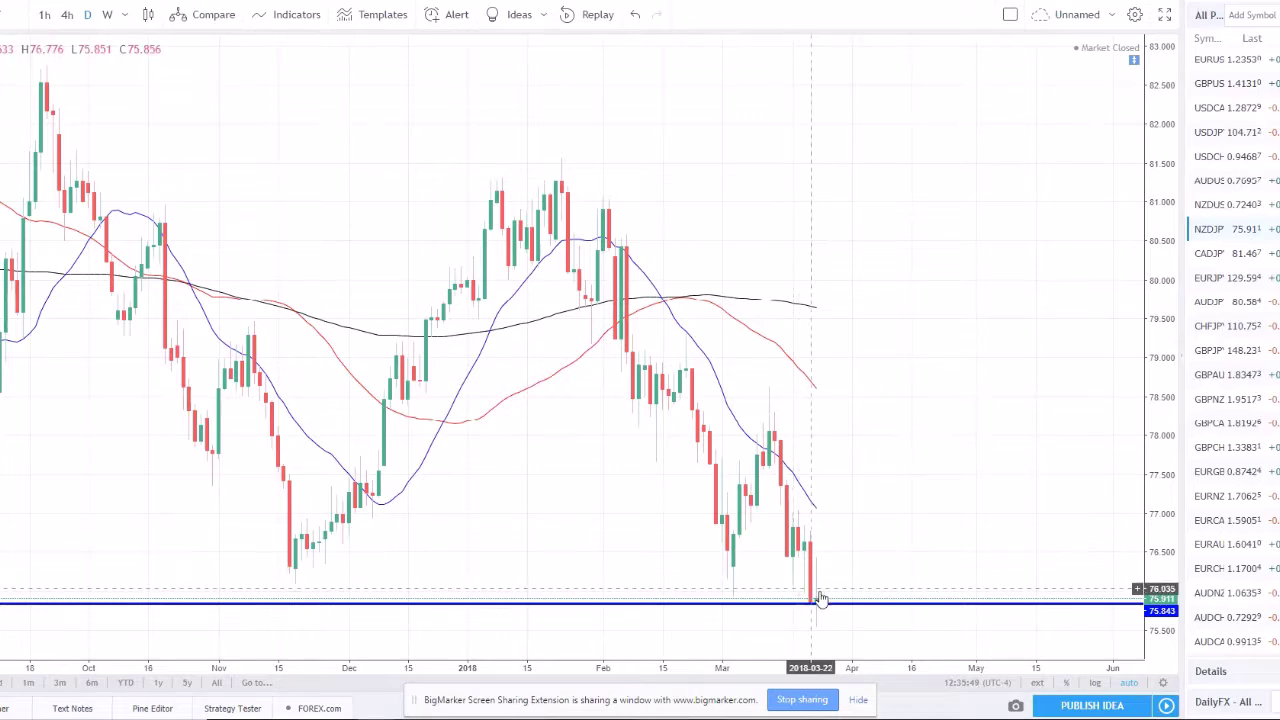
pyautogui.scroll(-4, 545, 500)
pyautogui.scroll(-2, 100, 540)
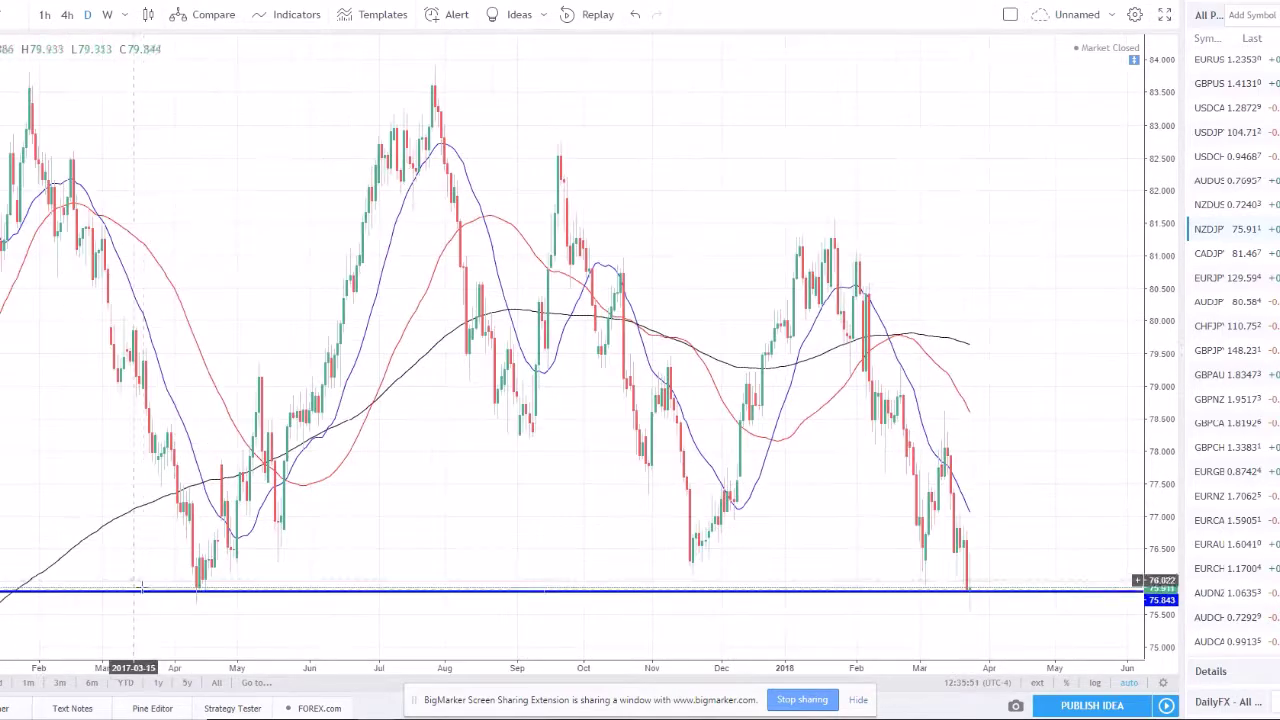
pyautogui.scroll(3, 1000, 586)
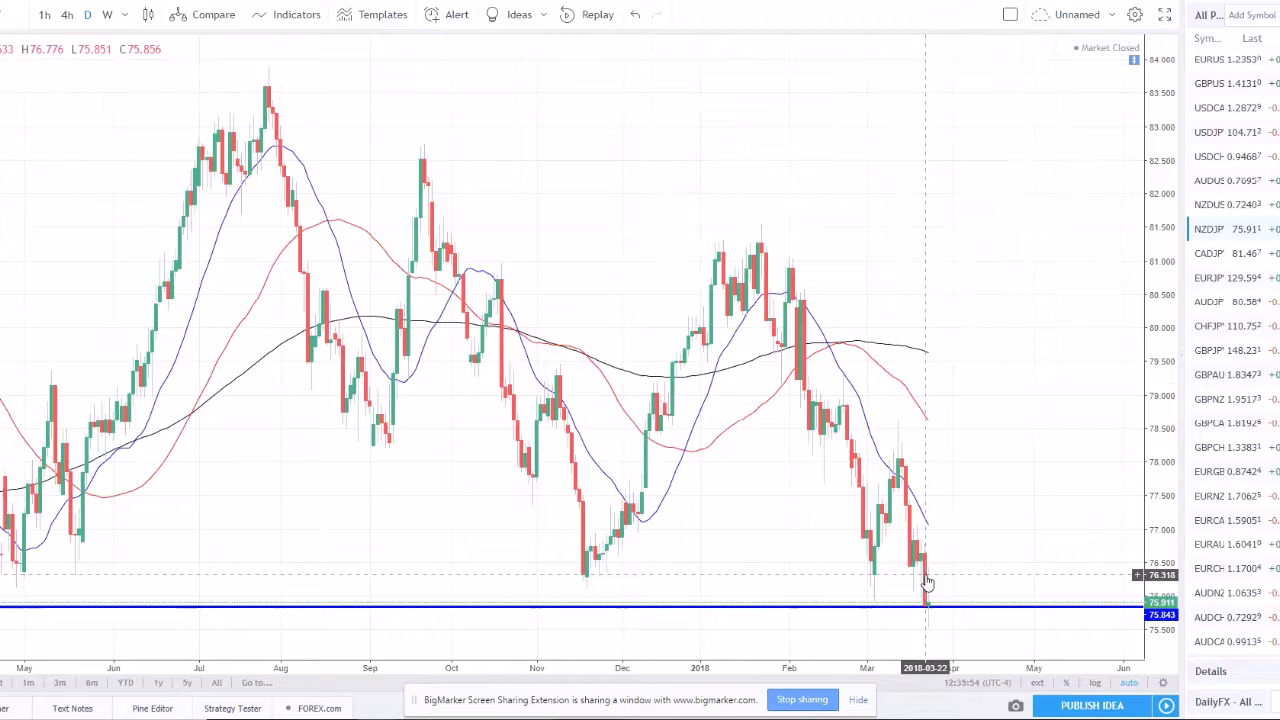
pyautogui.scroll(2, 866, 638)
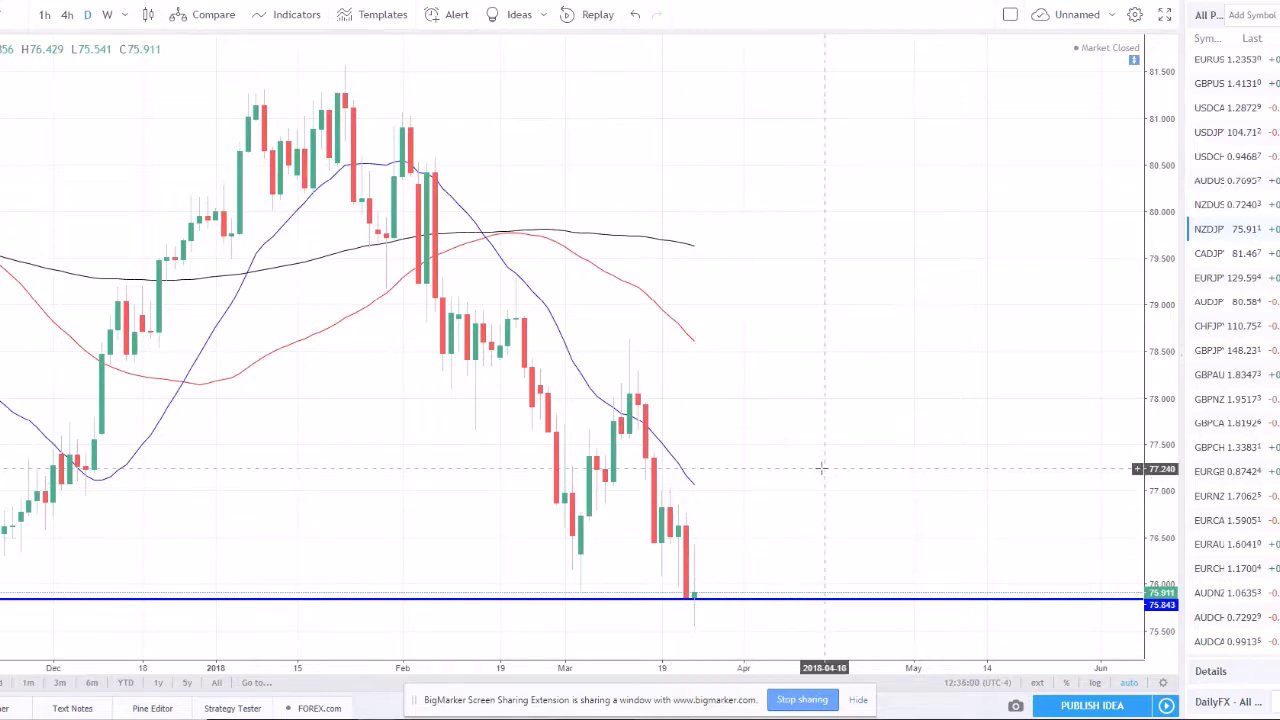
# Step: Compare NZDJPY's latest daily candles at the blue 75.843 level with the wider price swings since September
pyautogui.moveTo(708, 597); pyautogui.dragTo(724, 609)
pyautogui.click(698, 598)
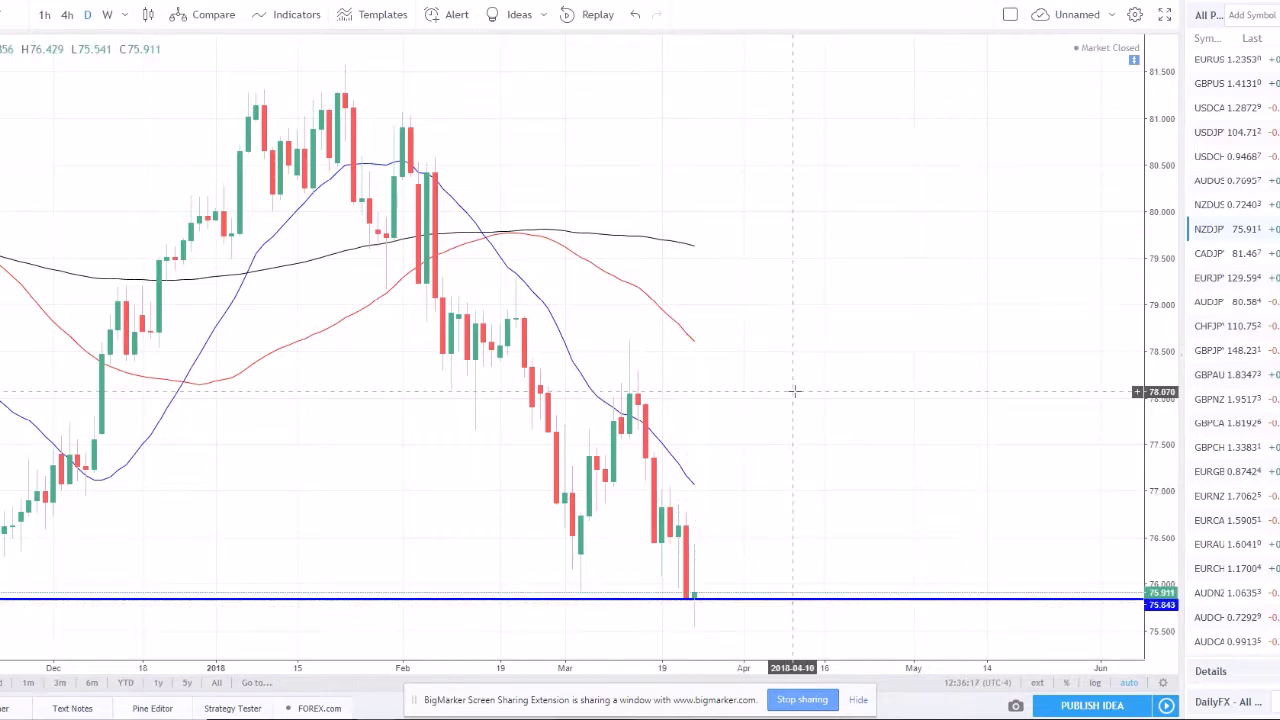
pyautogui.scroll(-5, 886, 251)
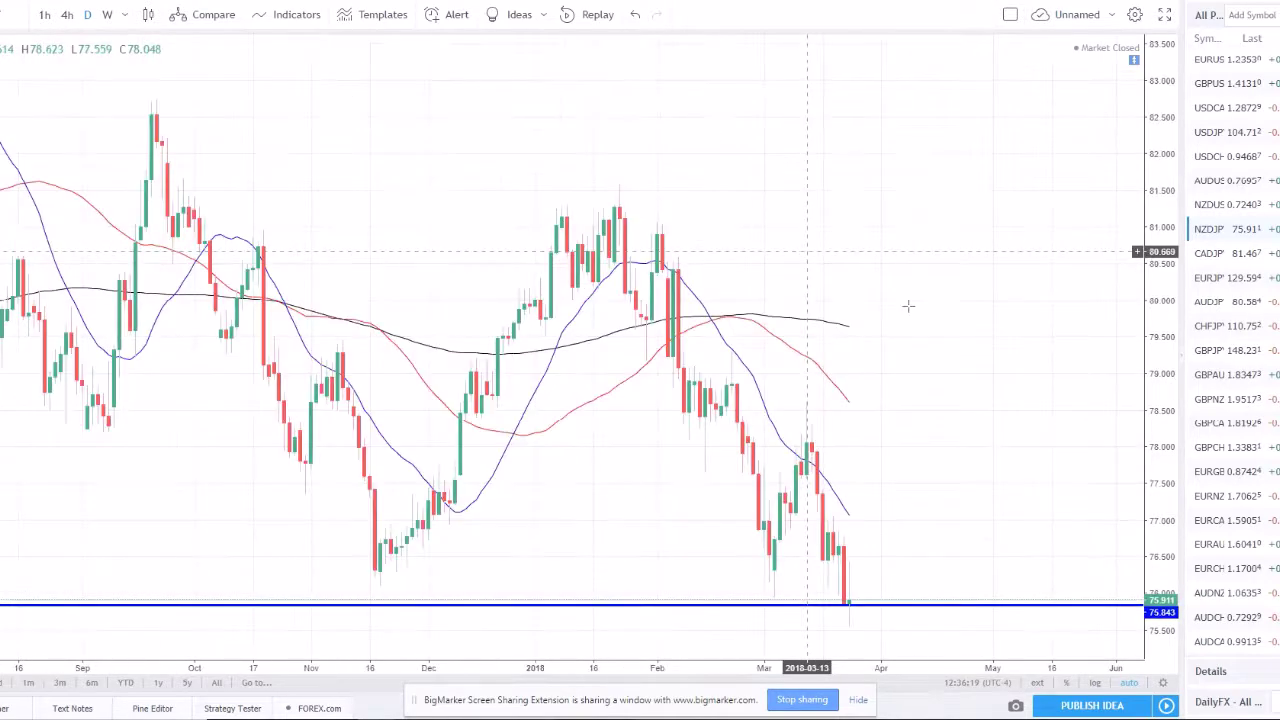
pyautogui.scroll(5, 980, 595)
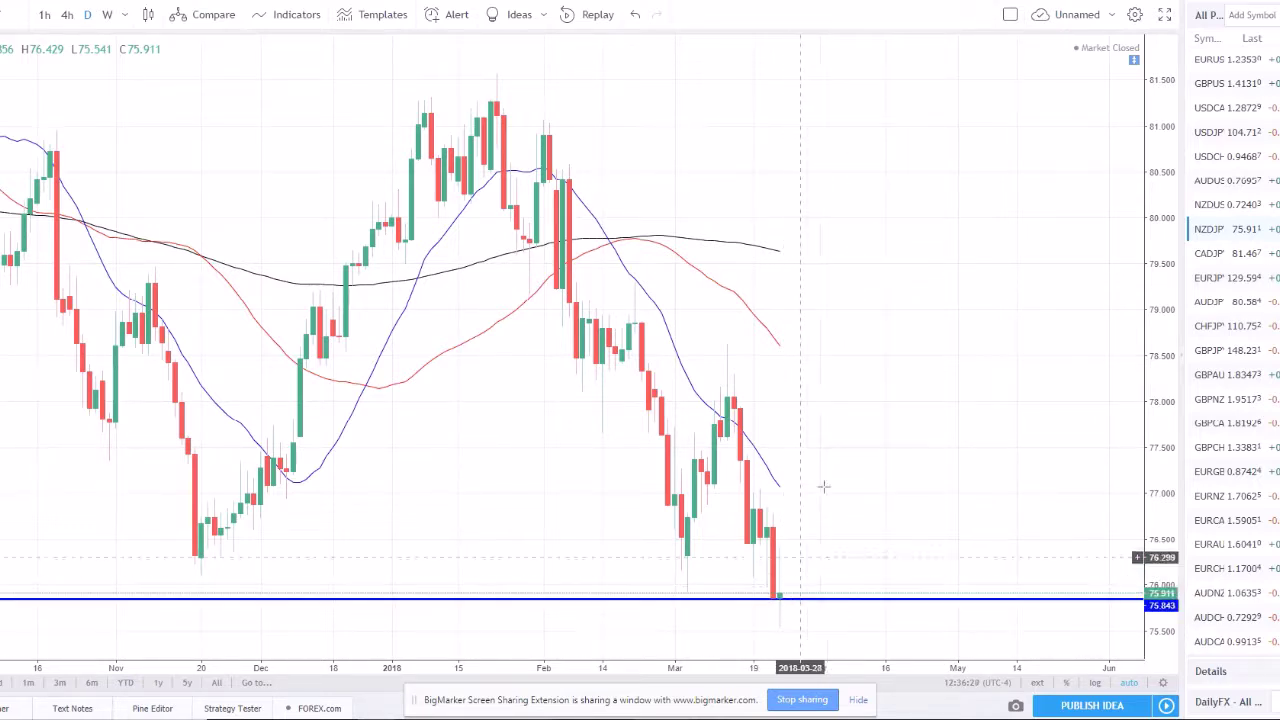
pyautogui.scroll(-1, 858, 396)
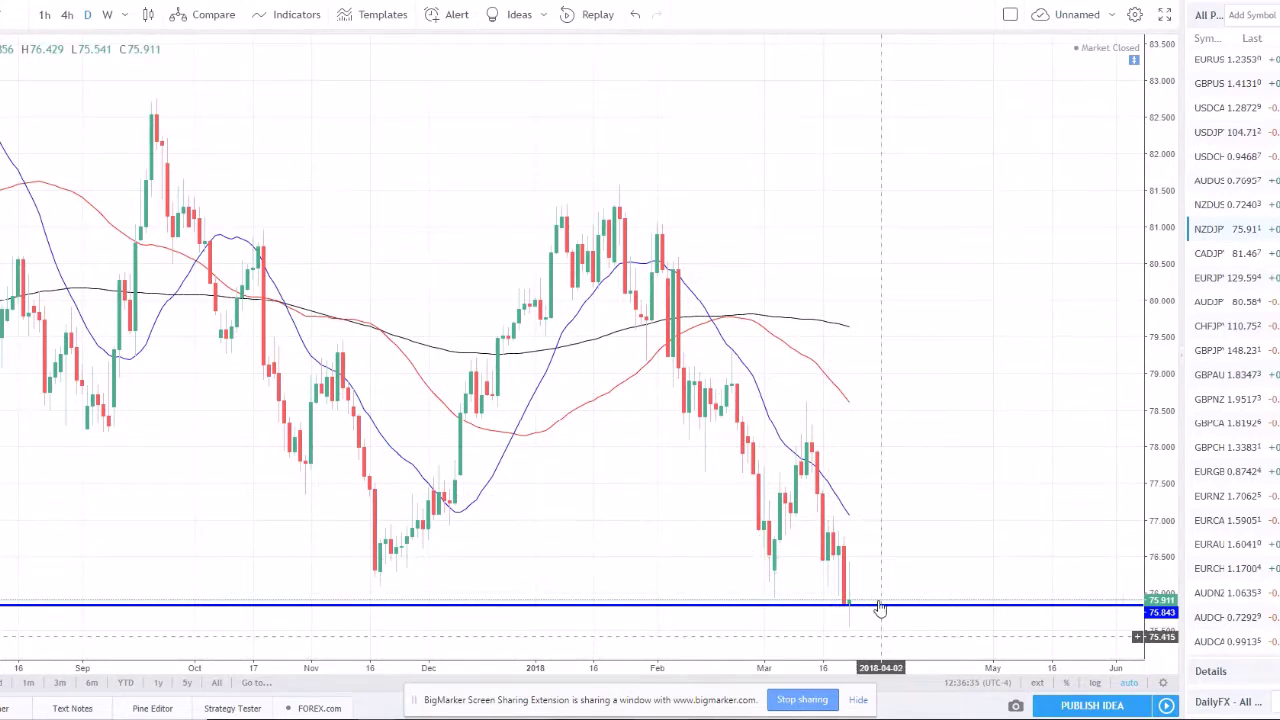
pyautogui.scroll(1, 880, 607)
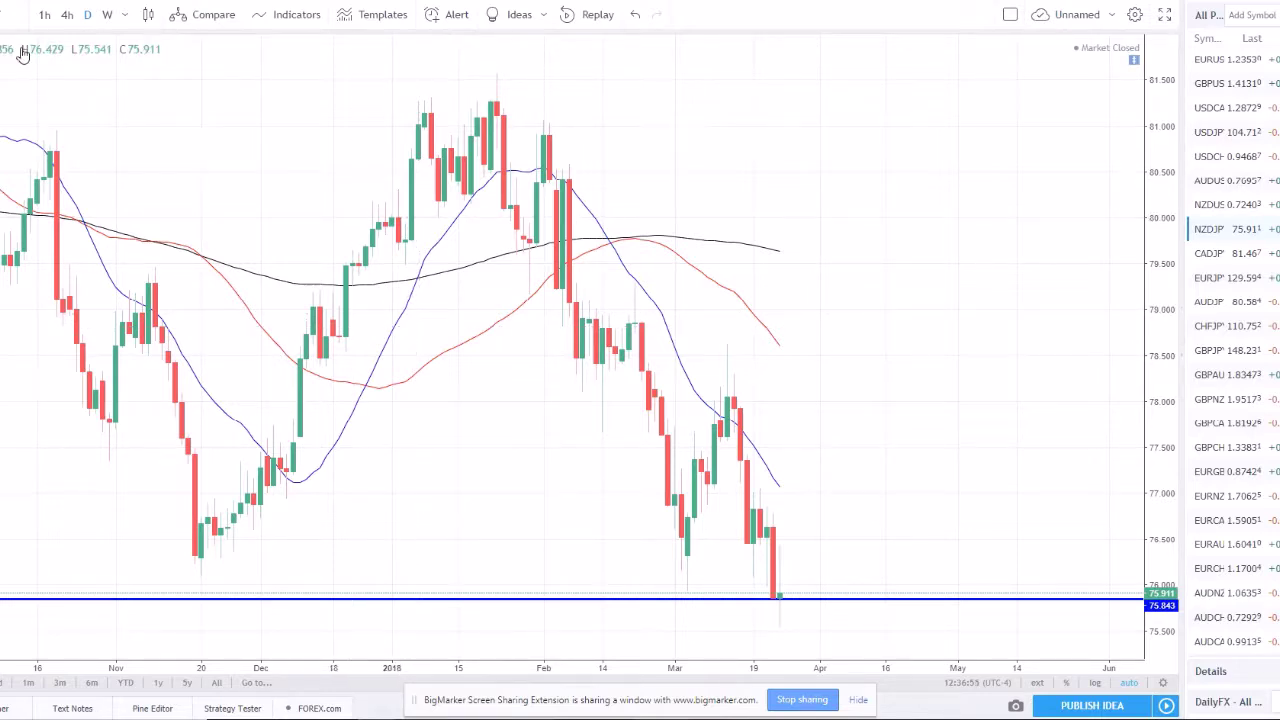
# Step: Open the CADJPY chart on the weekly timeframe and examine recent price against the 2017 lows at the blue 80.989 level
pyautogui.press('Down')
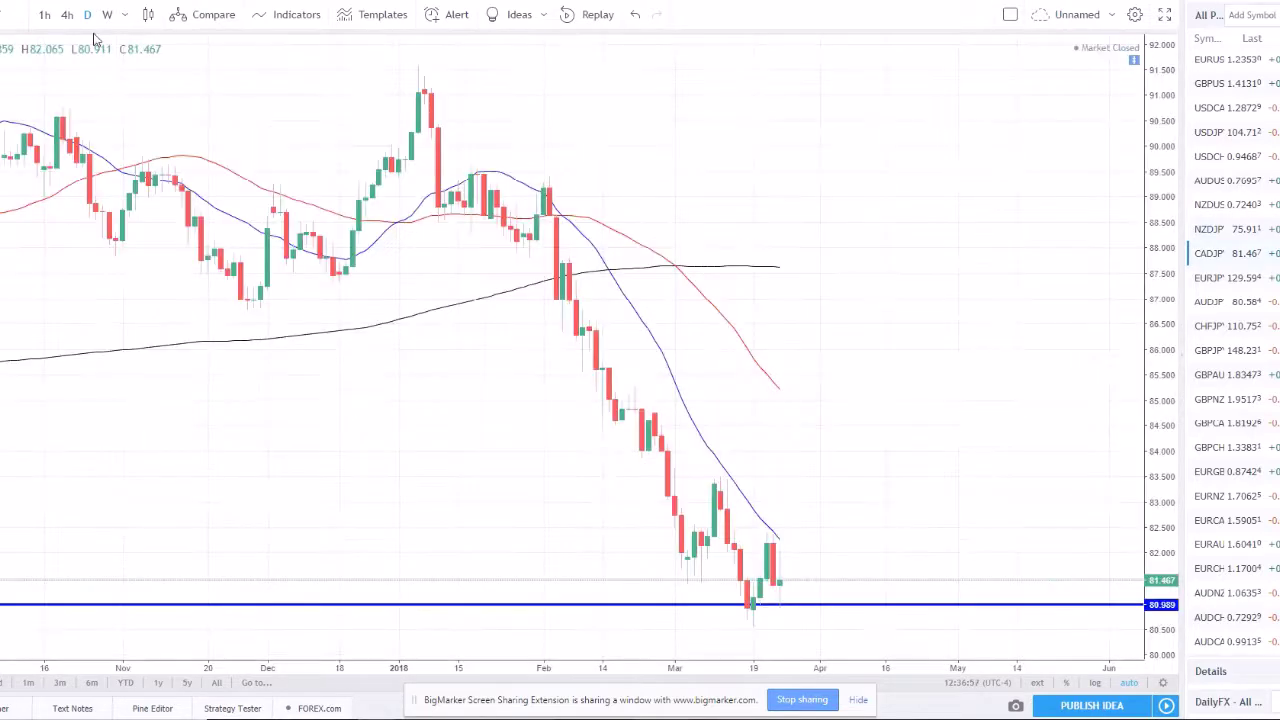
pyautogui.click(106, 15)
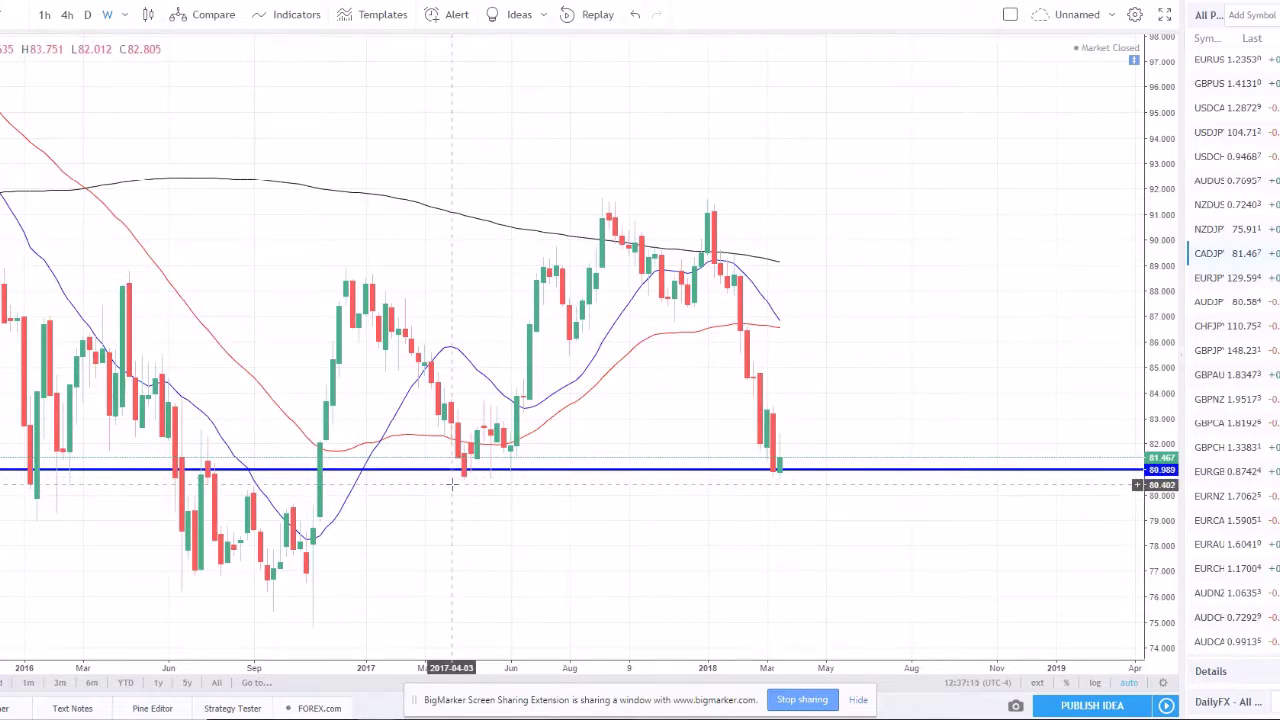
pyautogui.scroll(2, 456, 482)
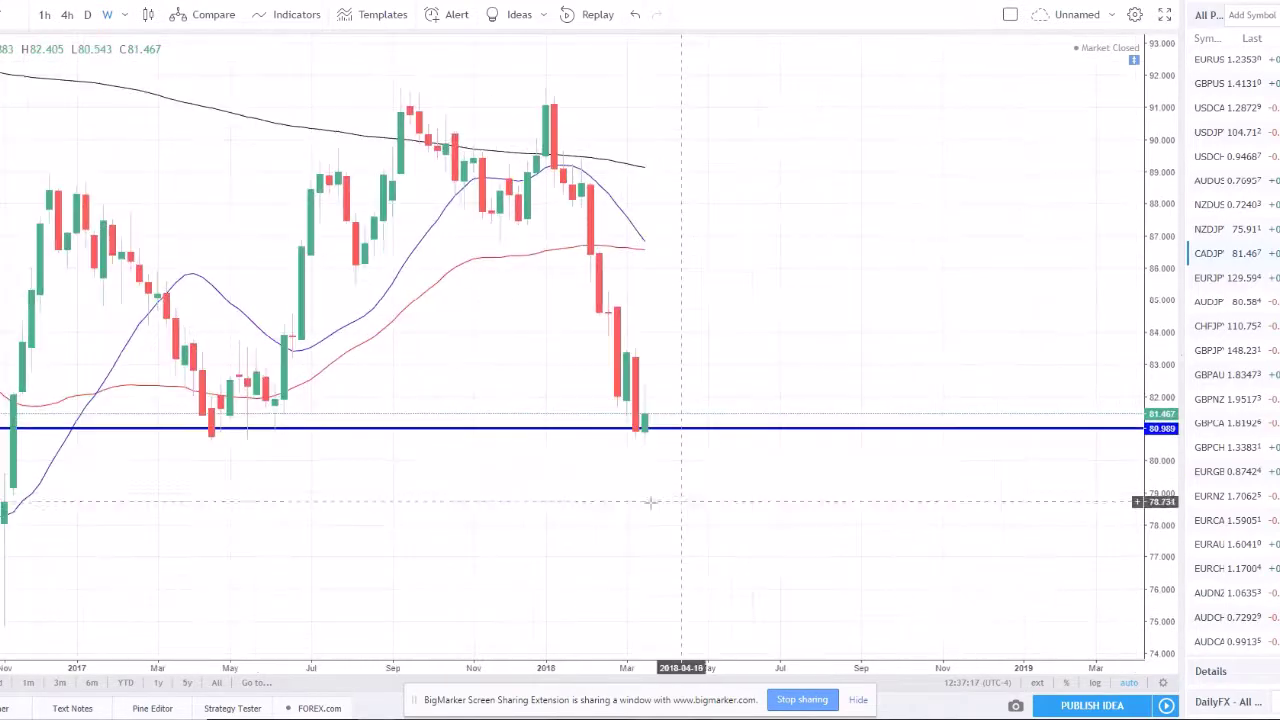
pyautogui.scroll(-1, 392, 499)
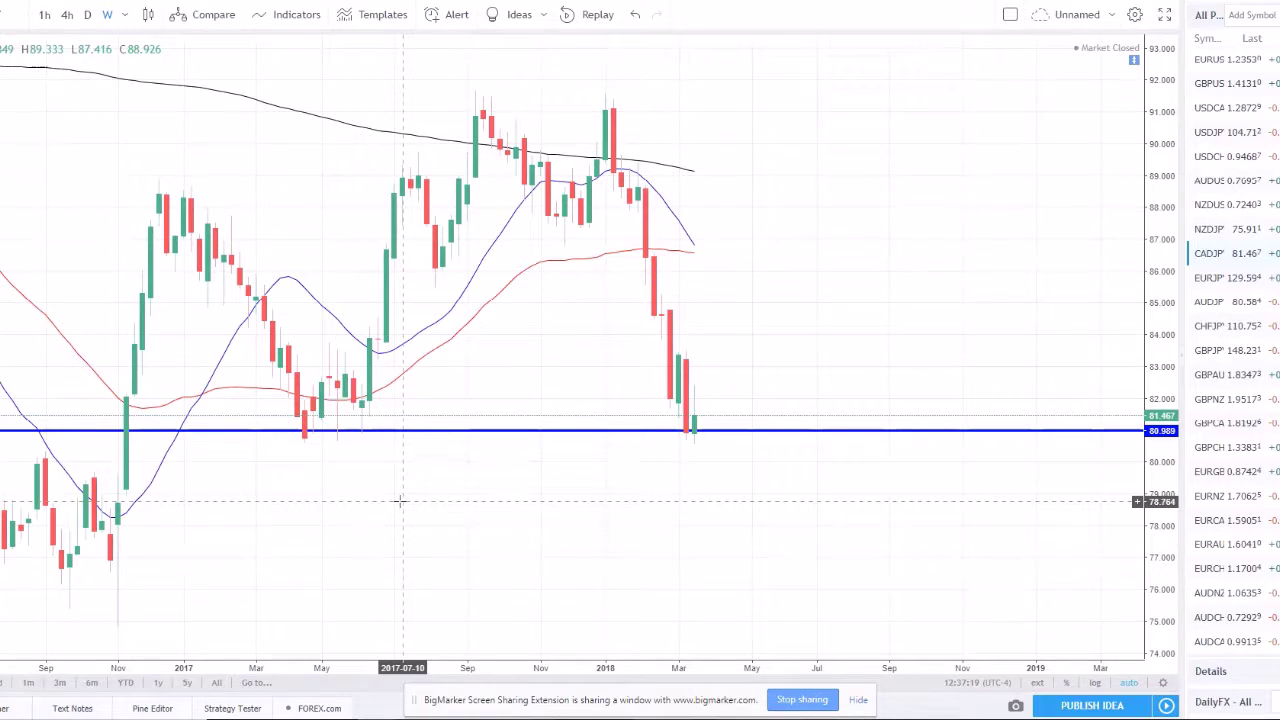
pyautogui.scroll(2, 580, 443)
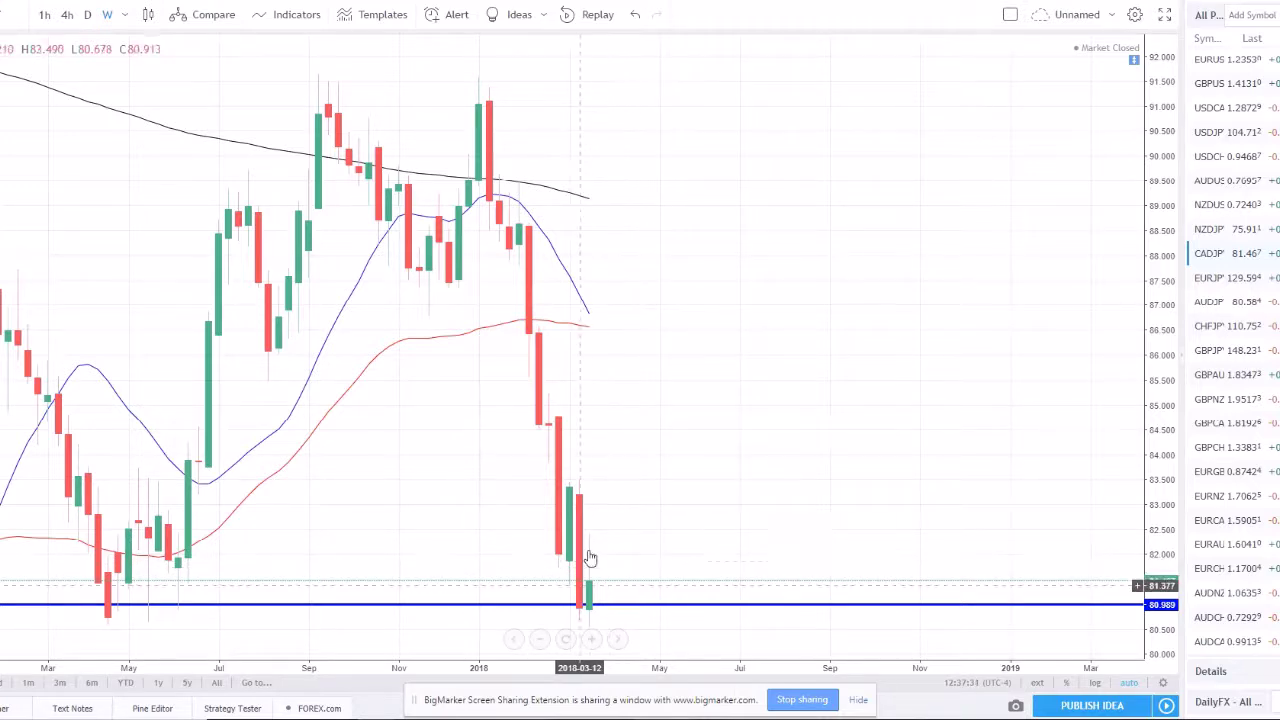
# Step: Switch CADJPY to the daily timeframe and examine the decline since January into the blue 80.989 level
pyautogui.click(89, 17)
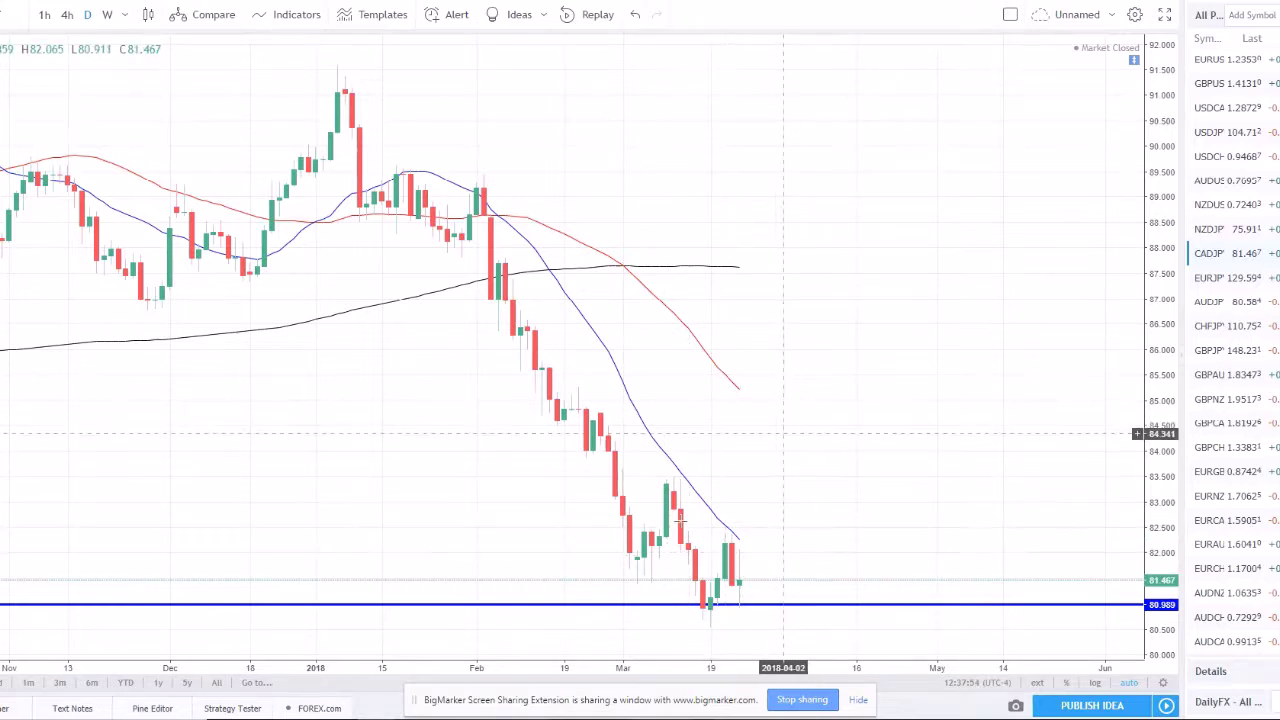
pyautogui.scroll(-3, 813, 587)
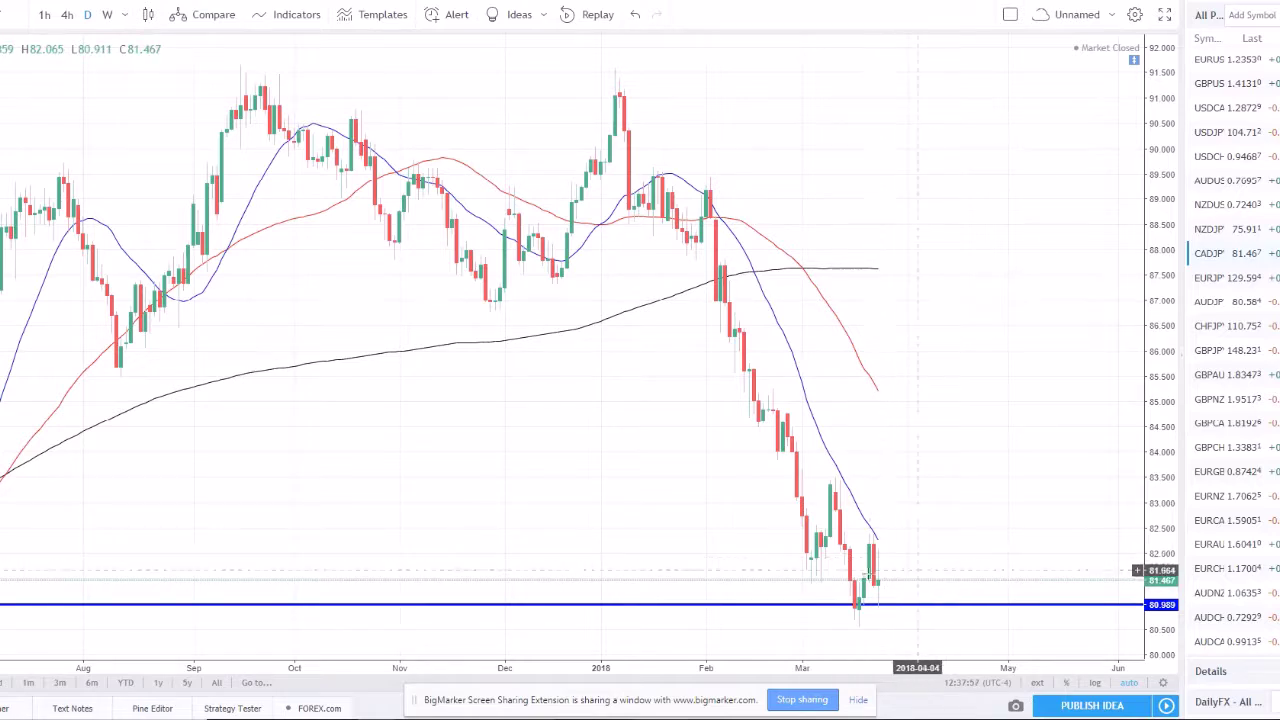
pyautogui.scroll(-3, 966, 609)
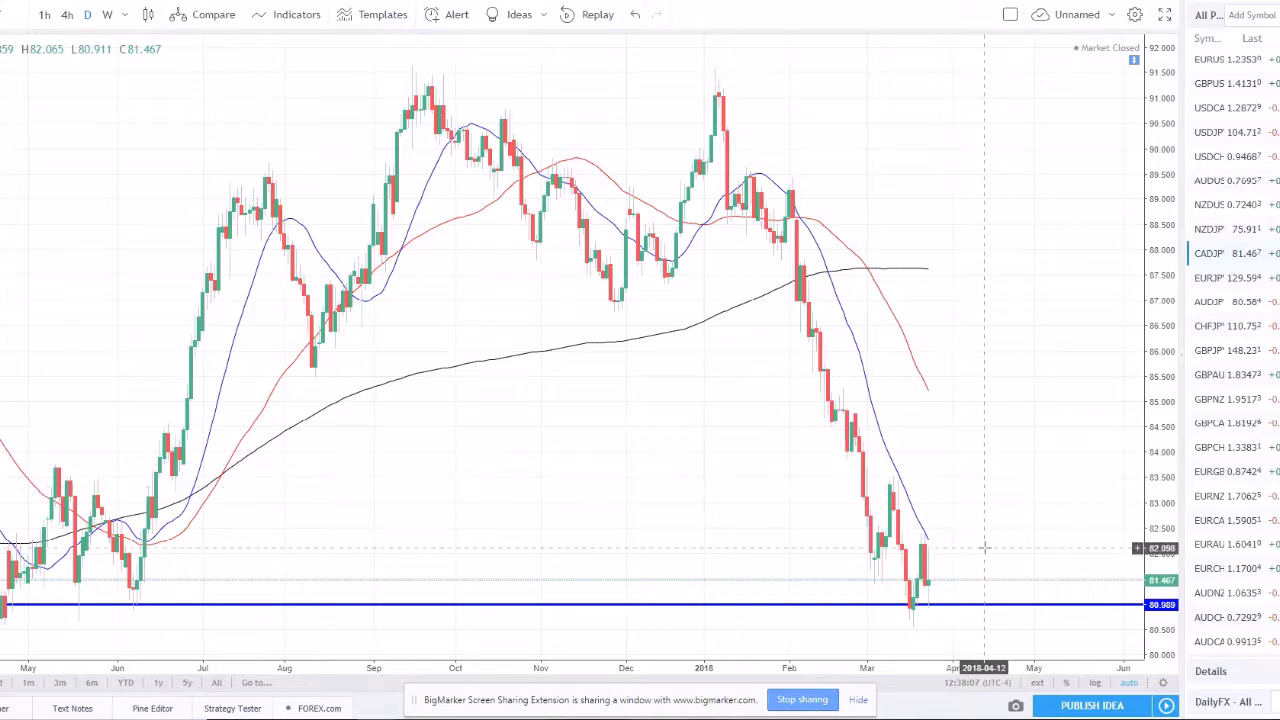
pyautogui.scroll(1, 932, 388)
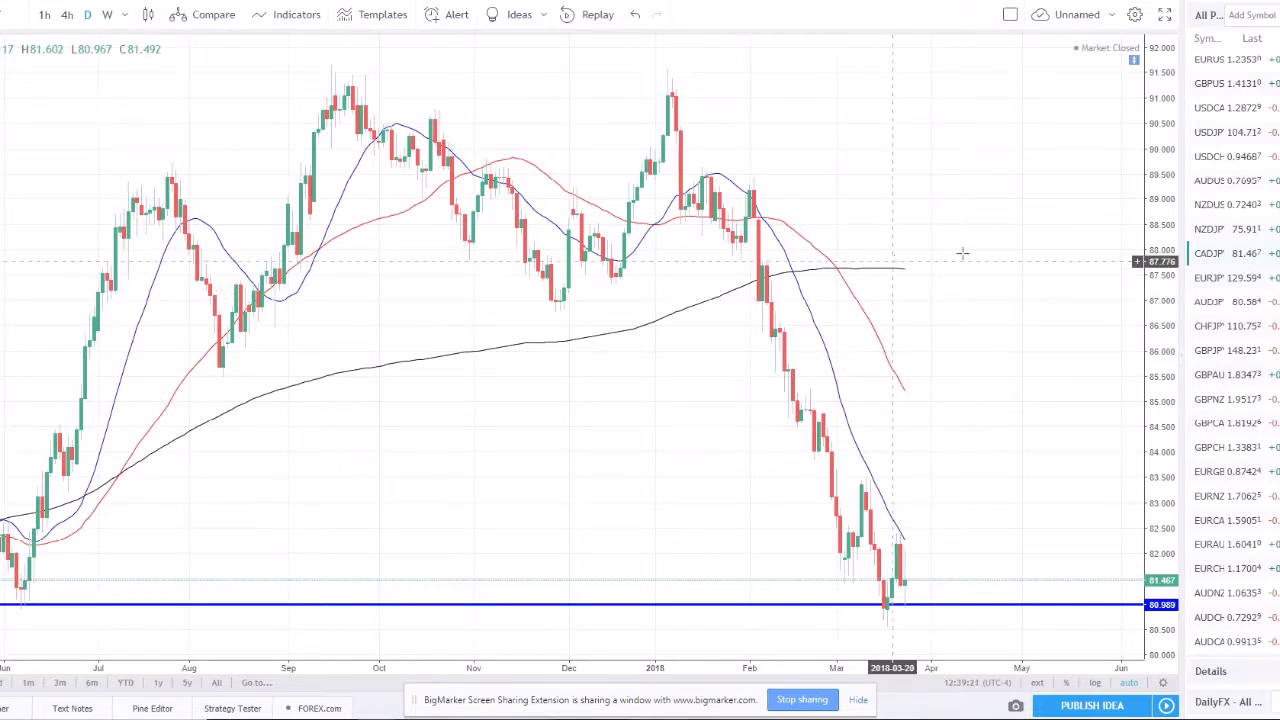
# Step: Open the AUDJPY chart on the weekly timeframe and examine the latest candle against the blue 81.707 level and earlier lows
pyautogui.click(1244, 310)
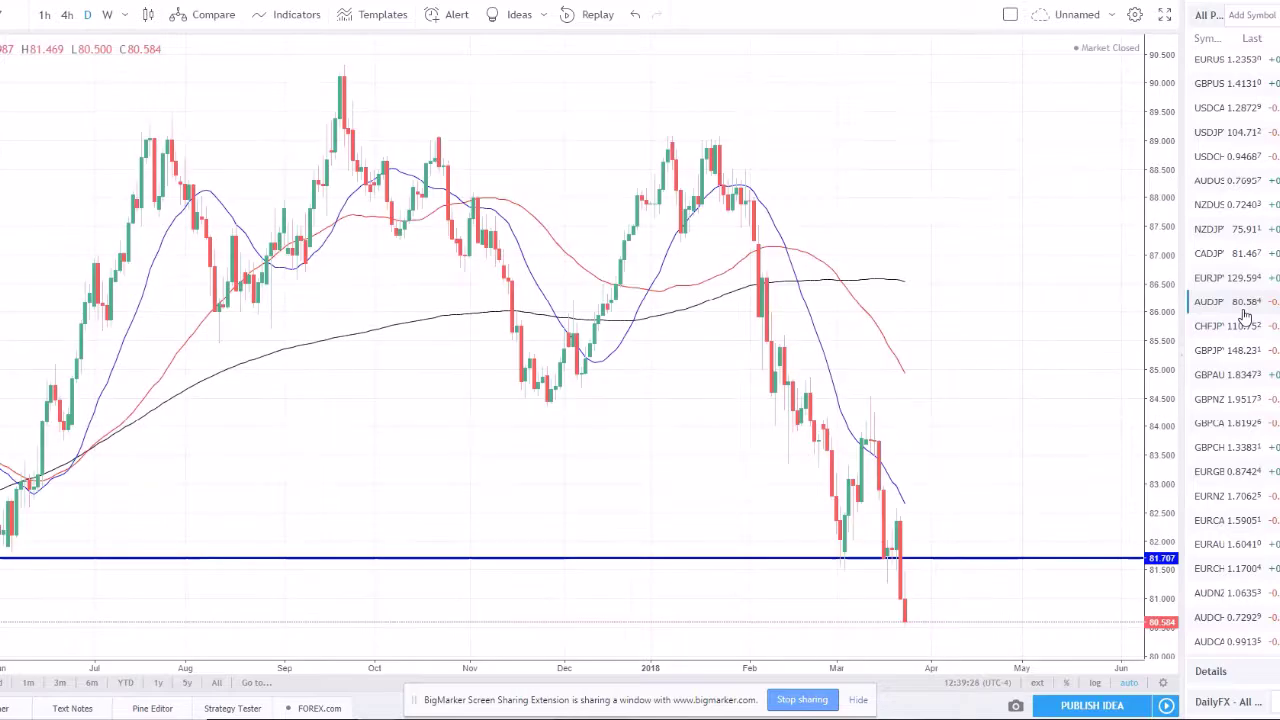
pyautogui.click(110, 15)
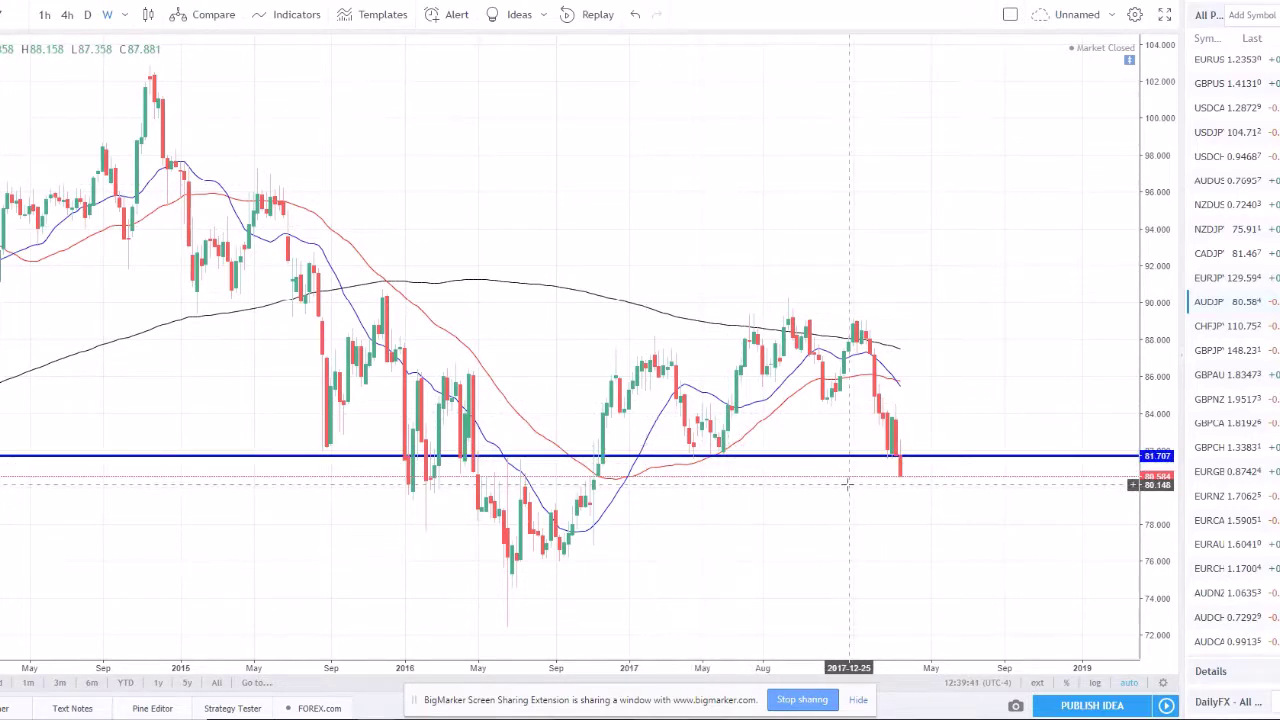
pyautogui.scroll(2, 809, 480)
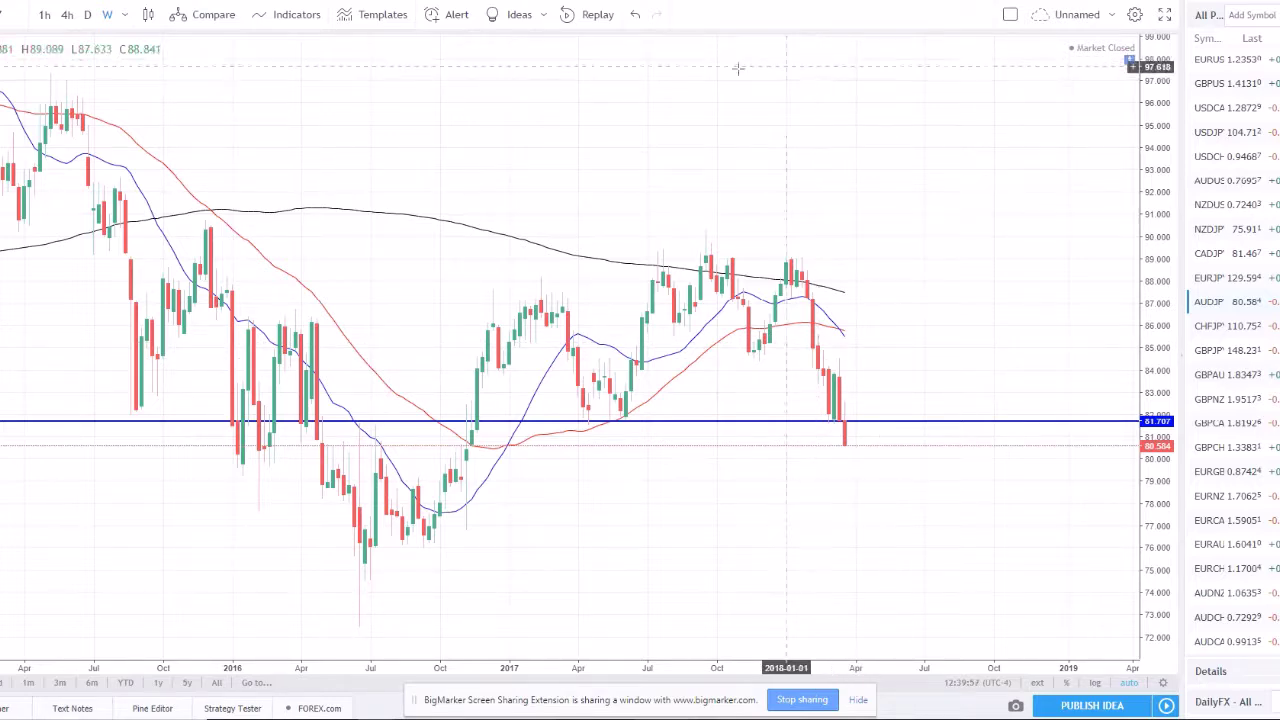
pyautogui.scroll(2, 706, 483)
pyautogui.scroll(-1, 706, 483)
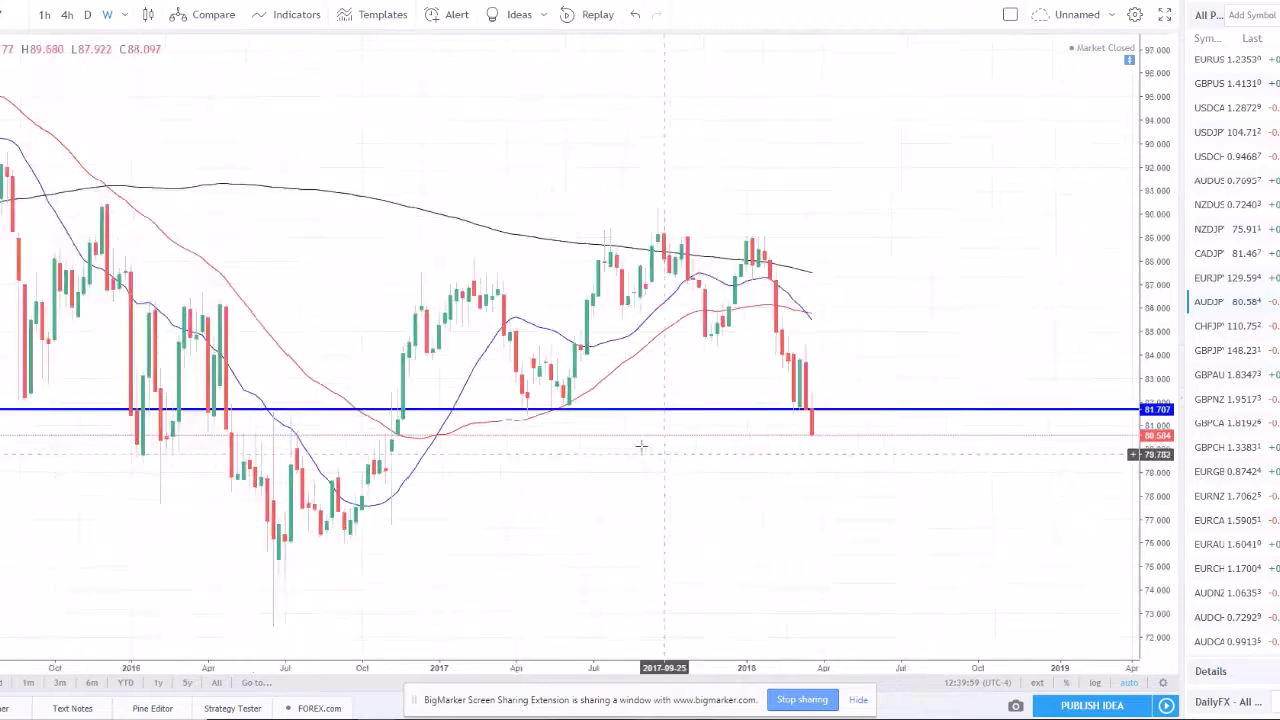
# Step: Draw a Fibonacci retracement on weekly AUDJPY from the 2016 low at 72.527 to 90.302, check its levels, and delete it
pyautogui.hotkey('alt', 'f')
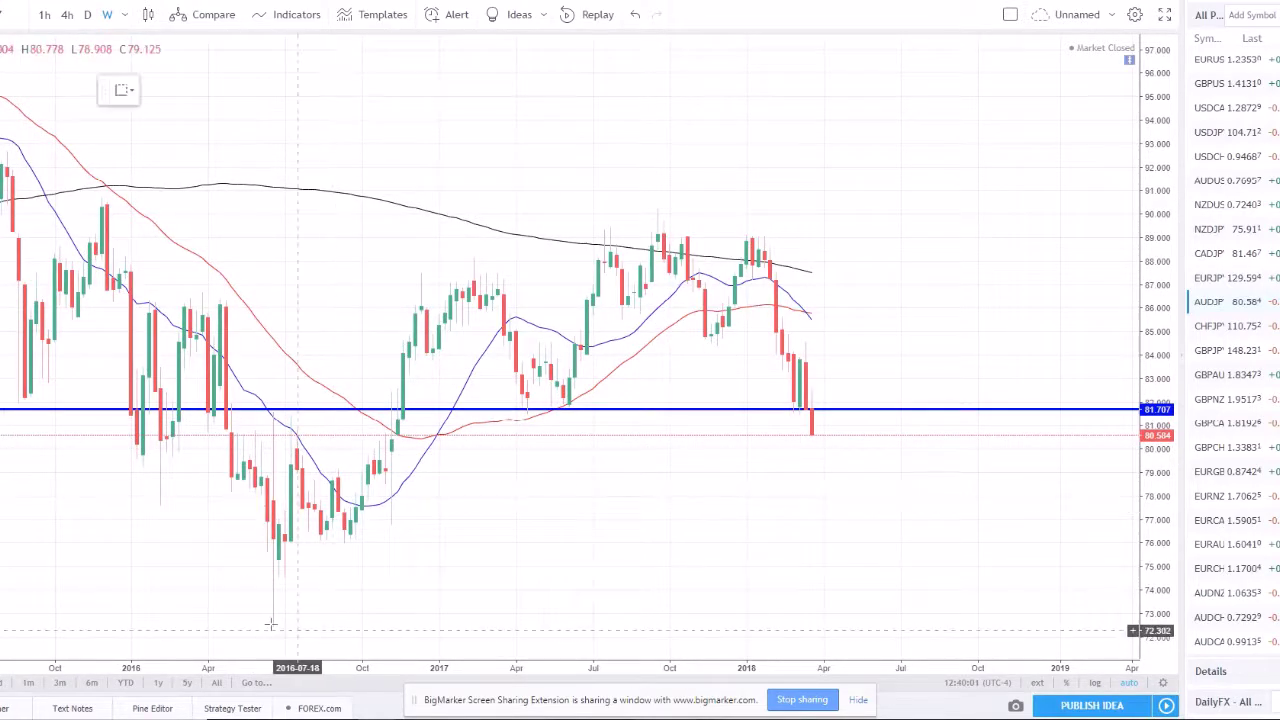
pyautogui.click(273, 625)
pyautogui.click(1016, 218)
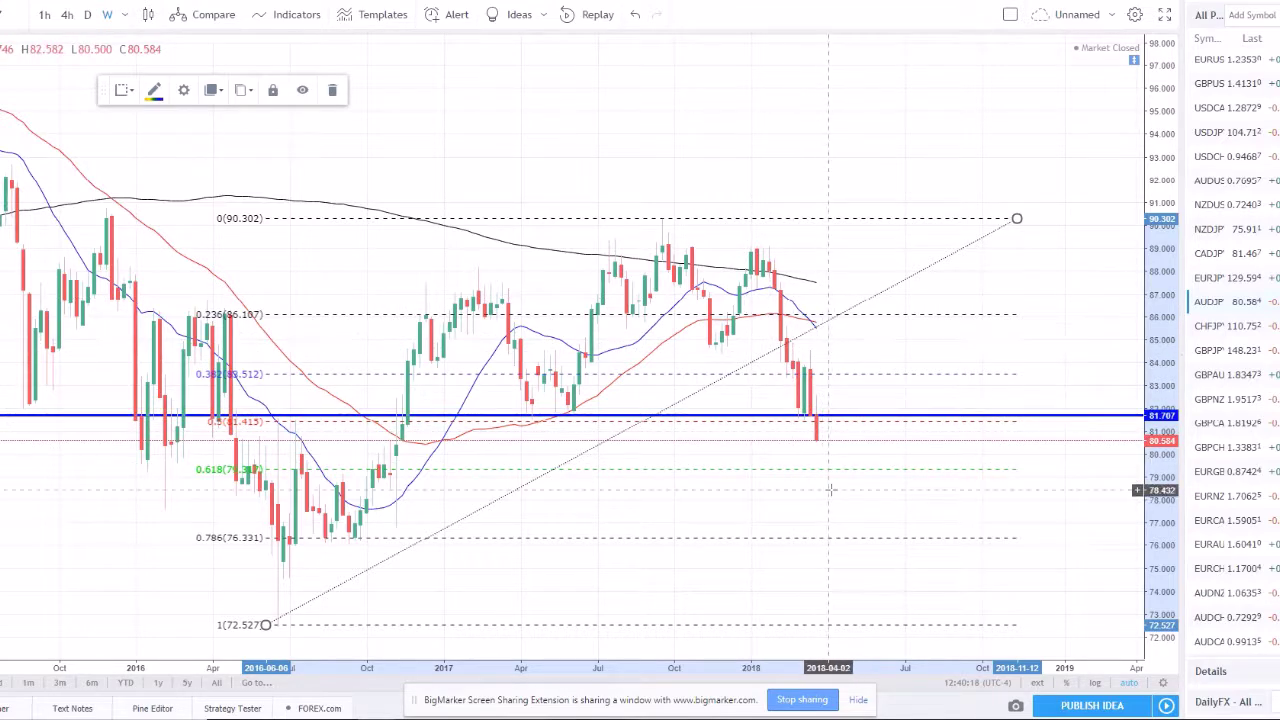
pyautogui.press('Delete')
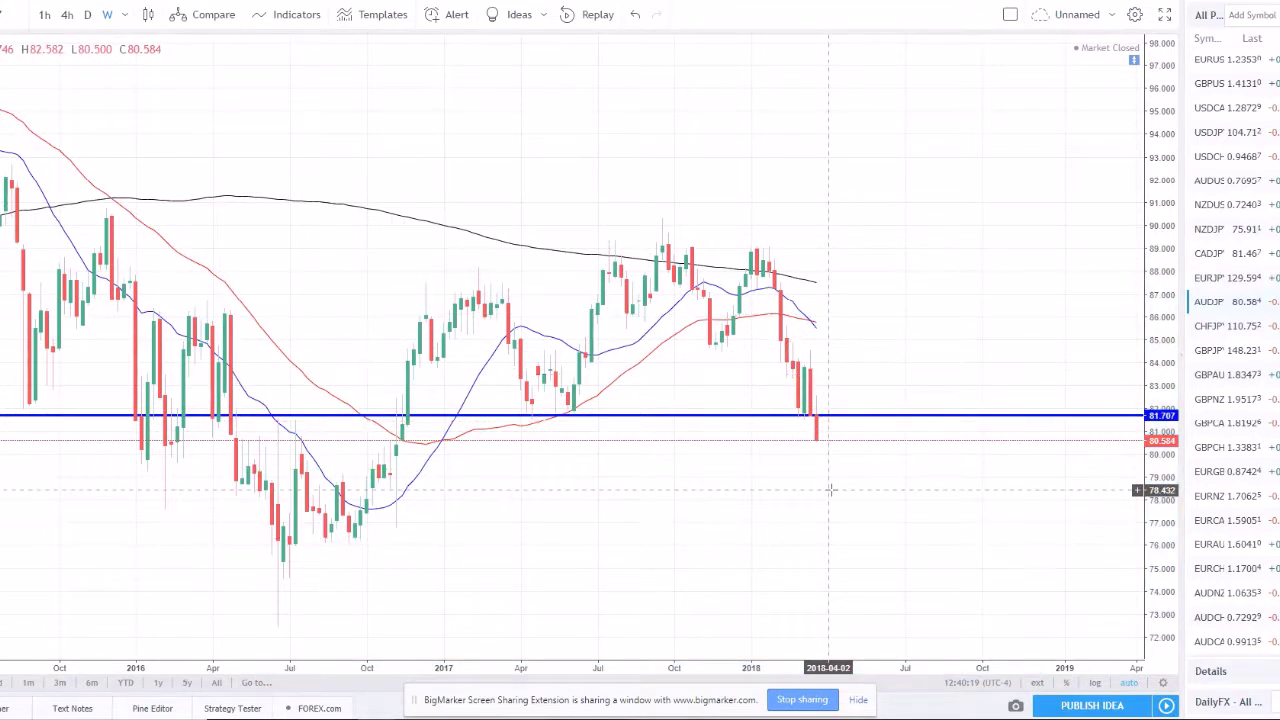
# Step: Switch AUDJPY to daily, brush the swing path since February with a projected rebound to about the 81.707 level and renewed drop, and delete it
pyautogui.scroll(3, 830, 490)
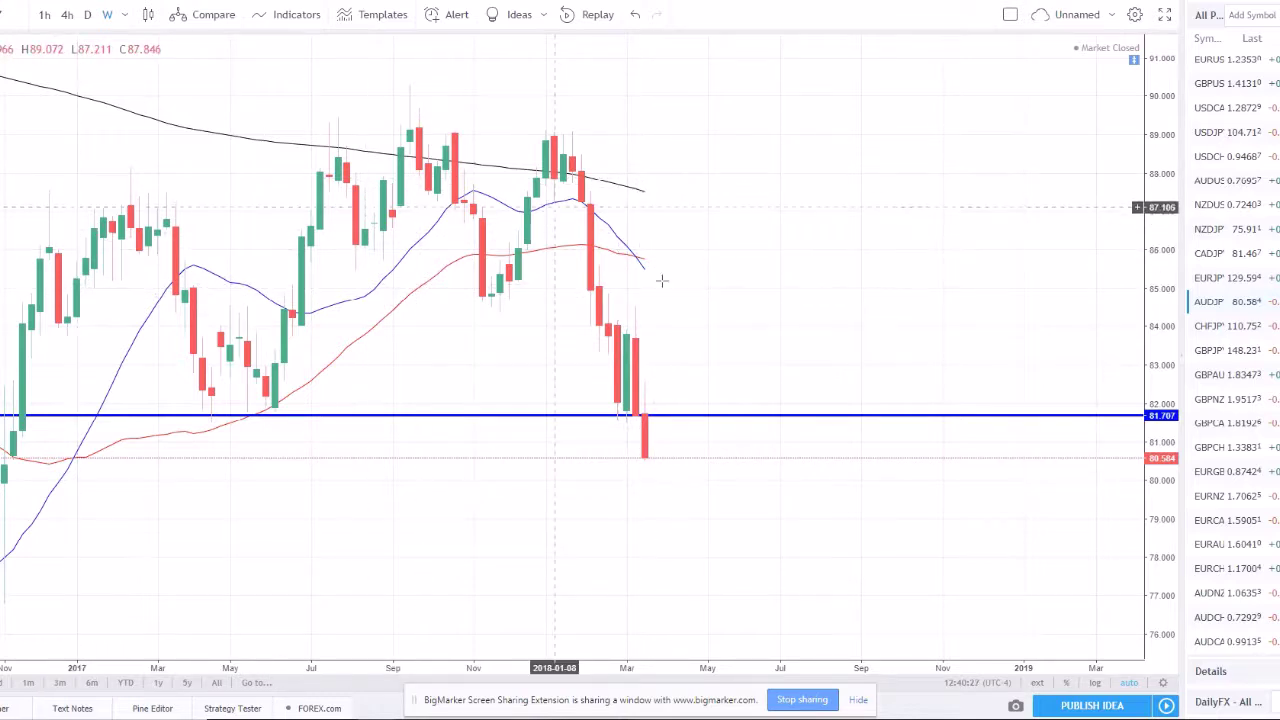
pyautogui.click(85, 16)
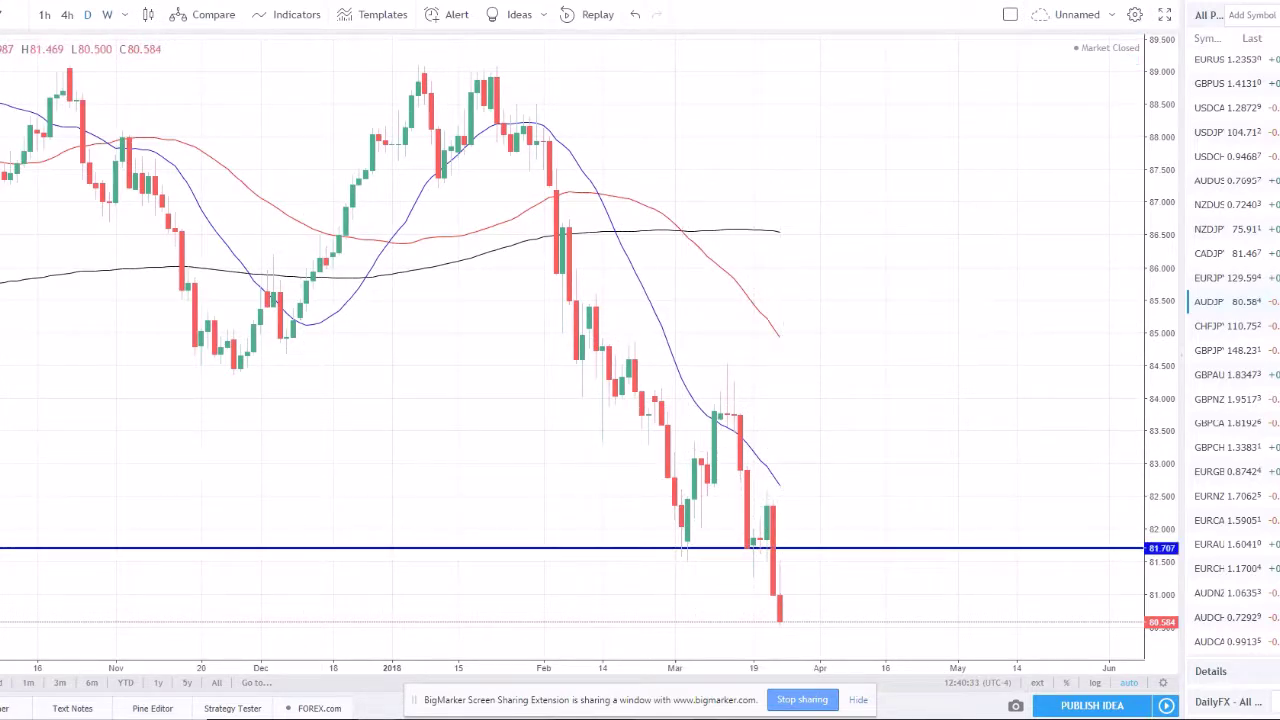
pyautogui.click(0, 130)
pyautogui.click(40, 140)
pyautogui.click(561, 283)
pyautogui.click(590, 328)
pyautogui.moveTo(590, 329)
pyautogui.mouseDown()
pyautogui.moveTo(655, 543)
pyautogui.moveTo(760, 368)
pyautogui.moveTo(772, 636)
pyautogui.mouseUp()
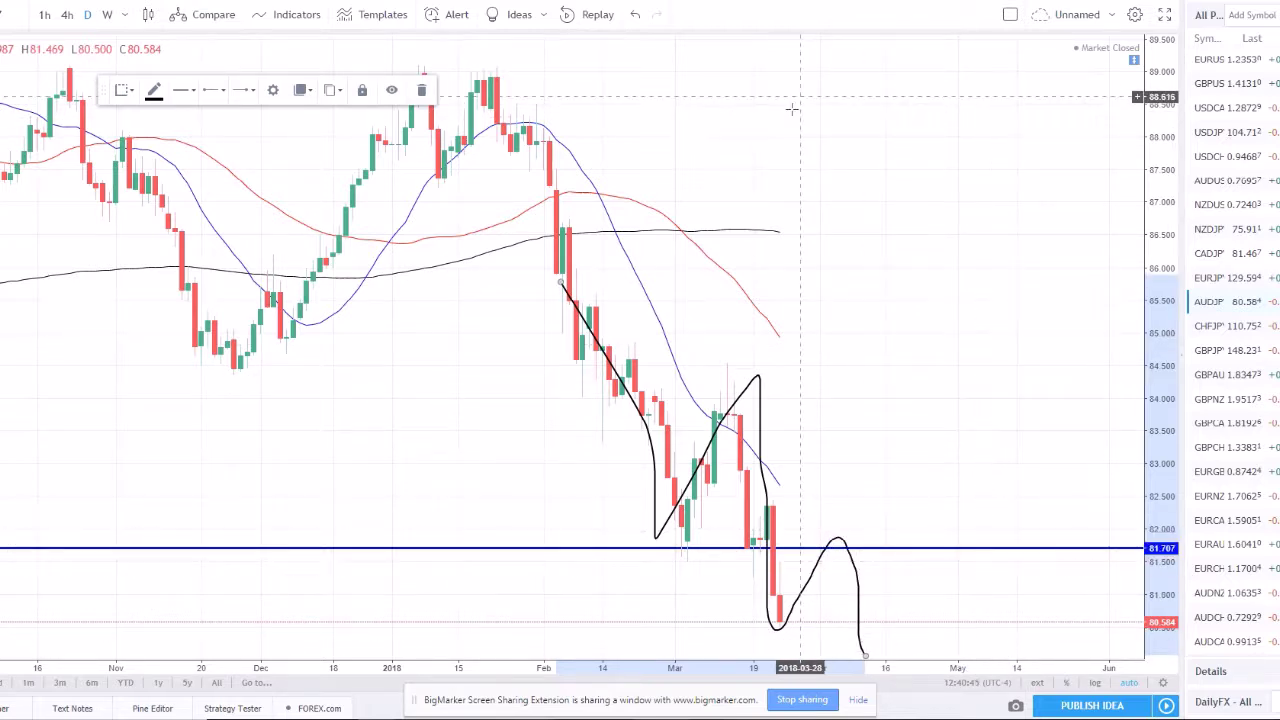
pyautogui.press('Delete')
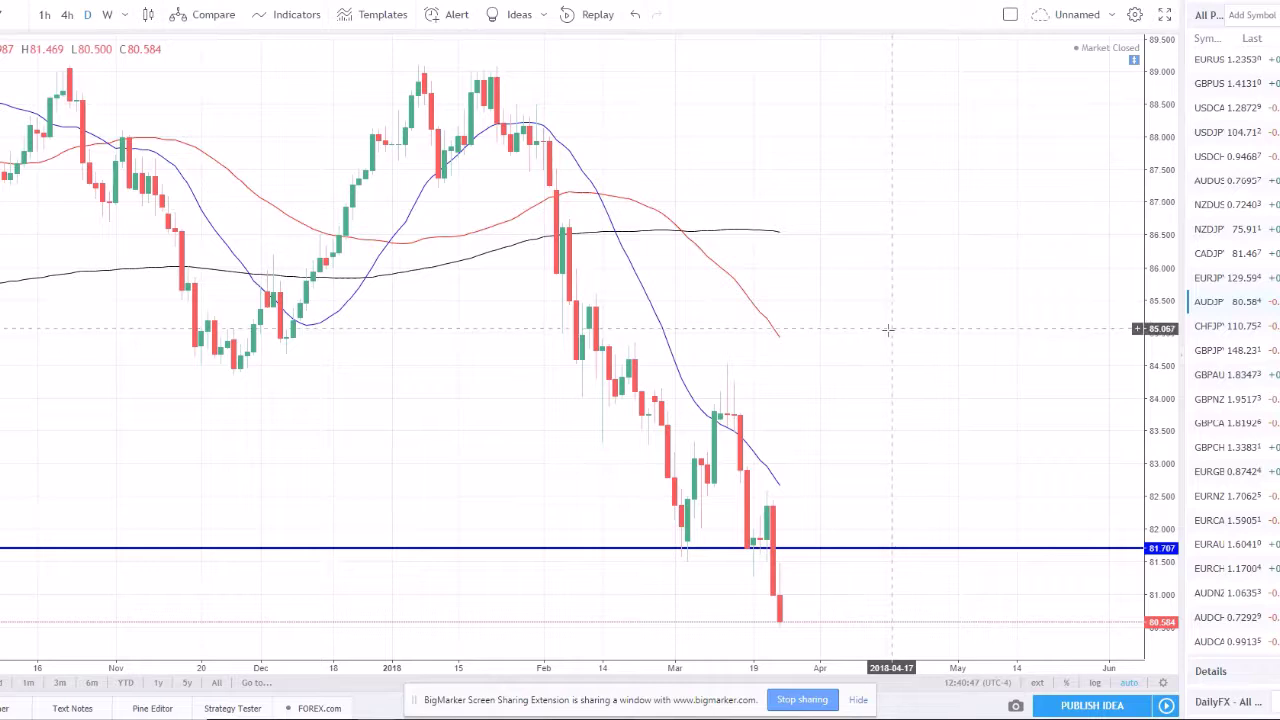
# Step: Switch AUDJPY to the four-hour timeframe and bring the March swings and latest candles into view
pyautogui.scroll(3, 626, 408)
pyautogui.scroll(-2, 840, 547)
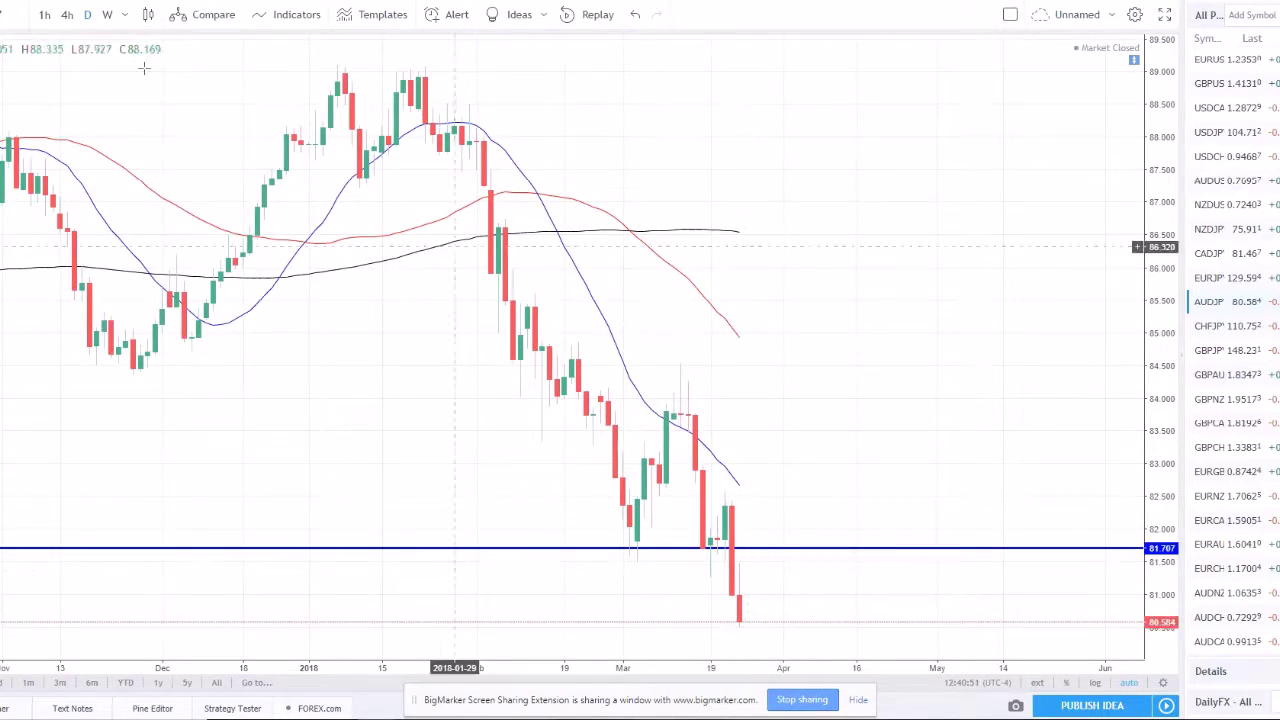
pyautogui.click(67, 14)
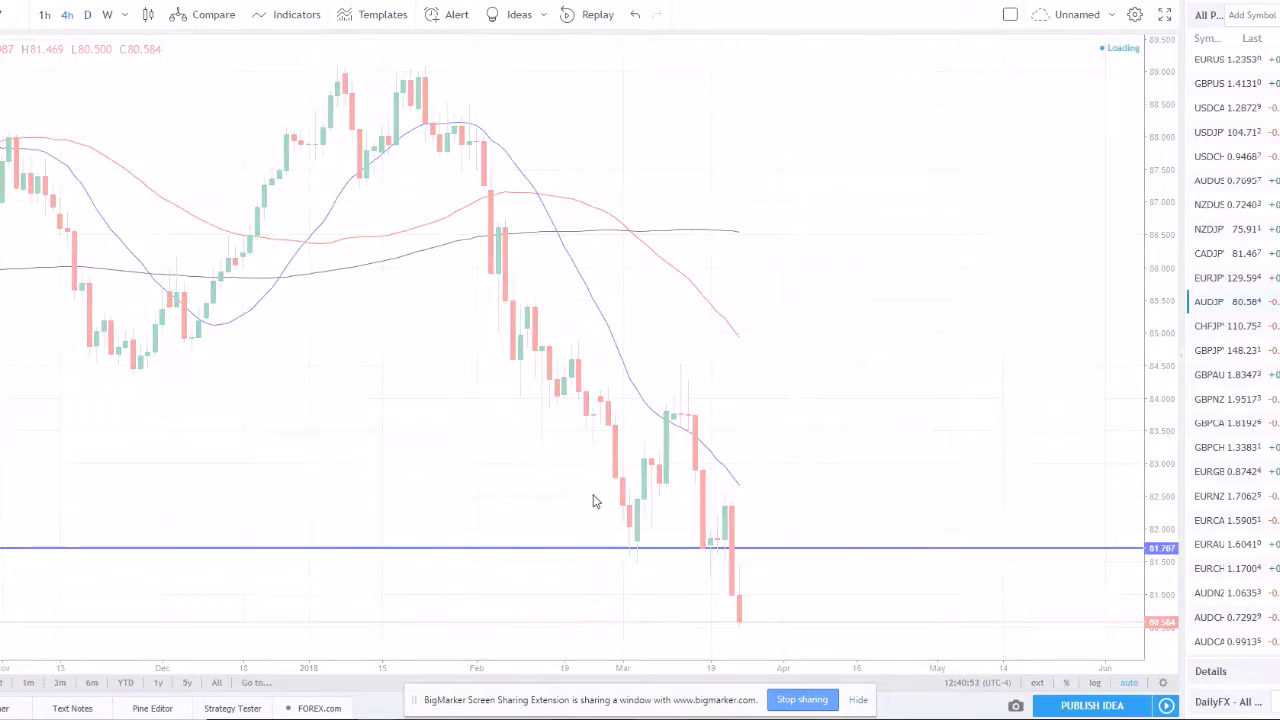
pyautogui.moveTo(907, 372); pyautogui.dragTo(600, 371)
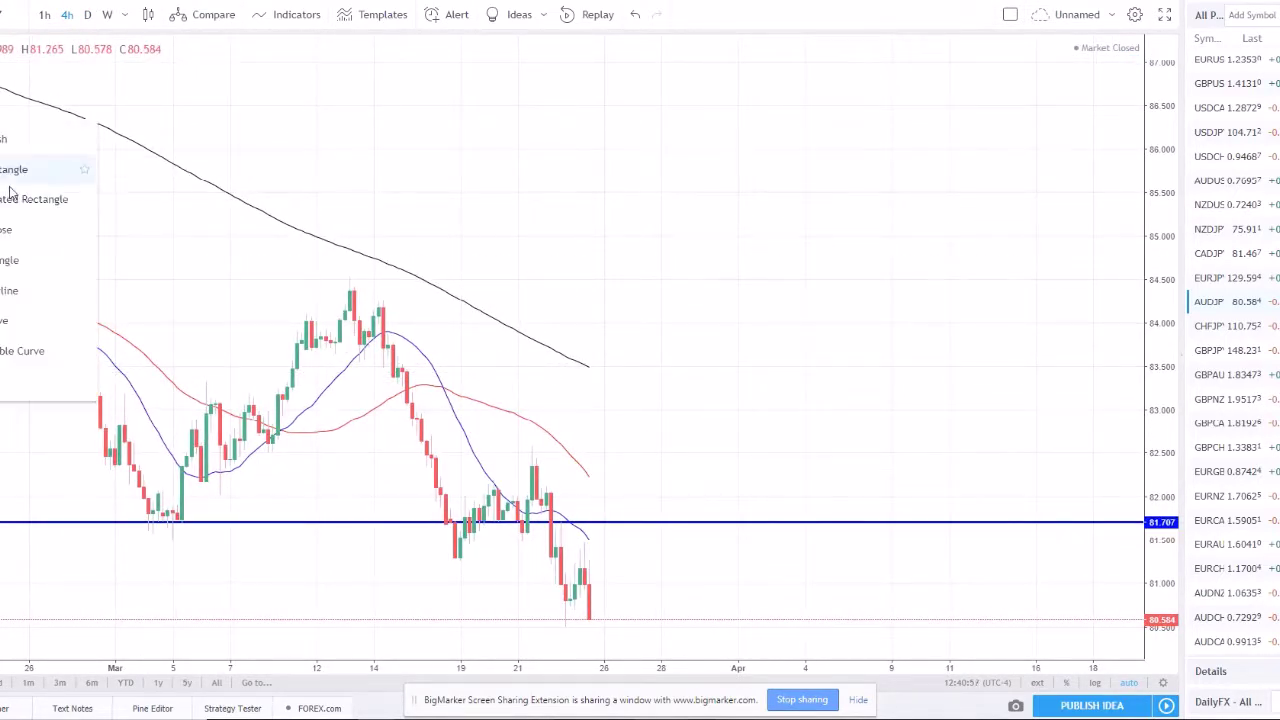
# Step: Draw a rectangle above the blue 81.707 level on four-hour AUDJPY, resize it to span 82.260 to 82.600, and delete it
pyautogui.click(40, 166)
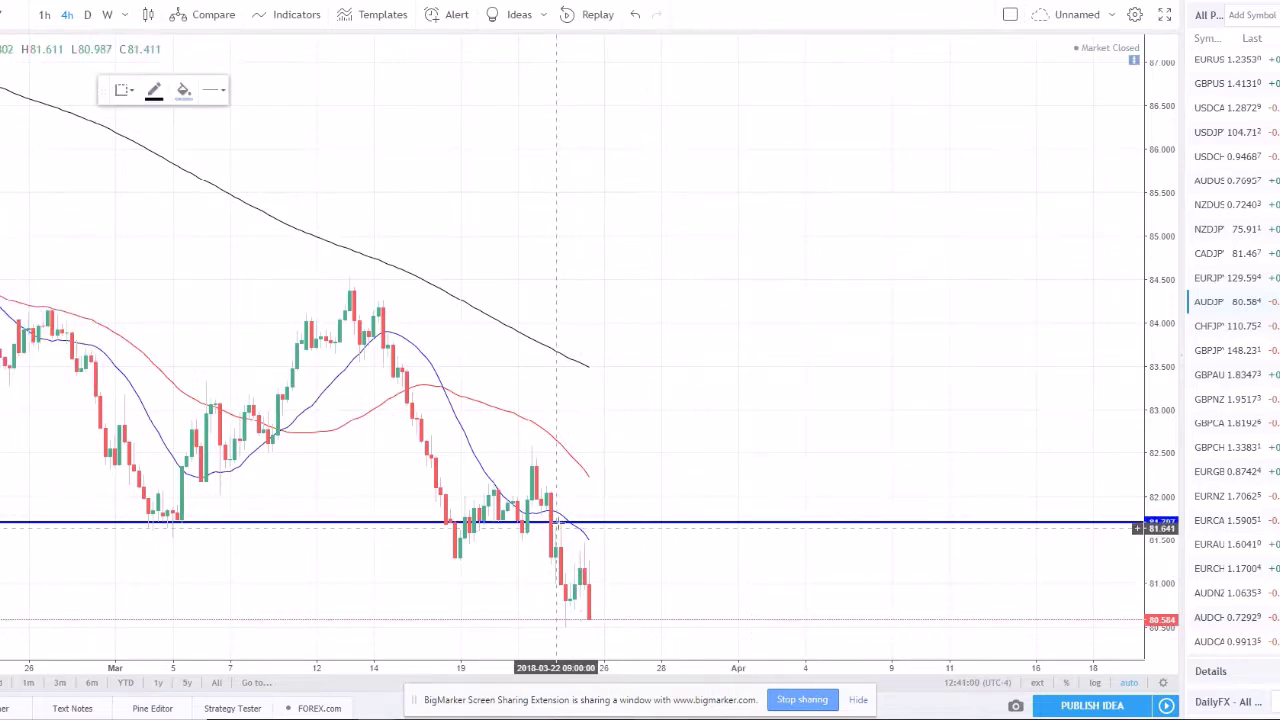
pyautogui.moveTo(555, 521)
pyautogui.mouseDown()
pyautogui.moveTo(757, 538)
pyautogui.moveTo(751, 443)
pyautogui.moveTo(733, 473)
pyautogui.mouseUp()
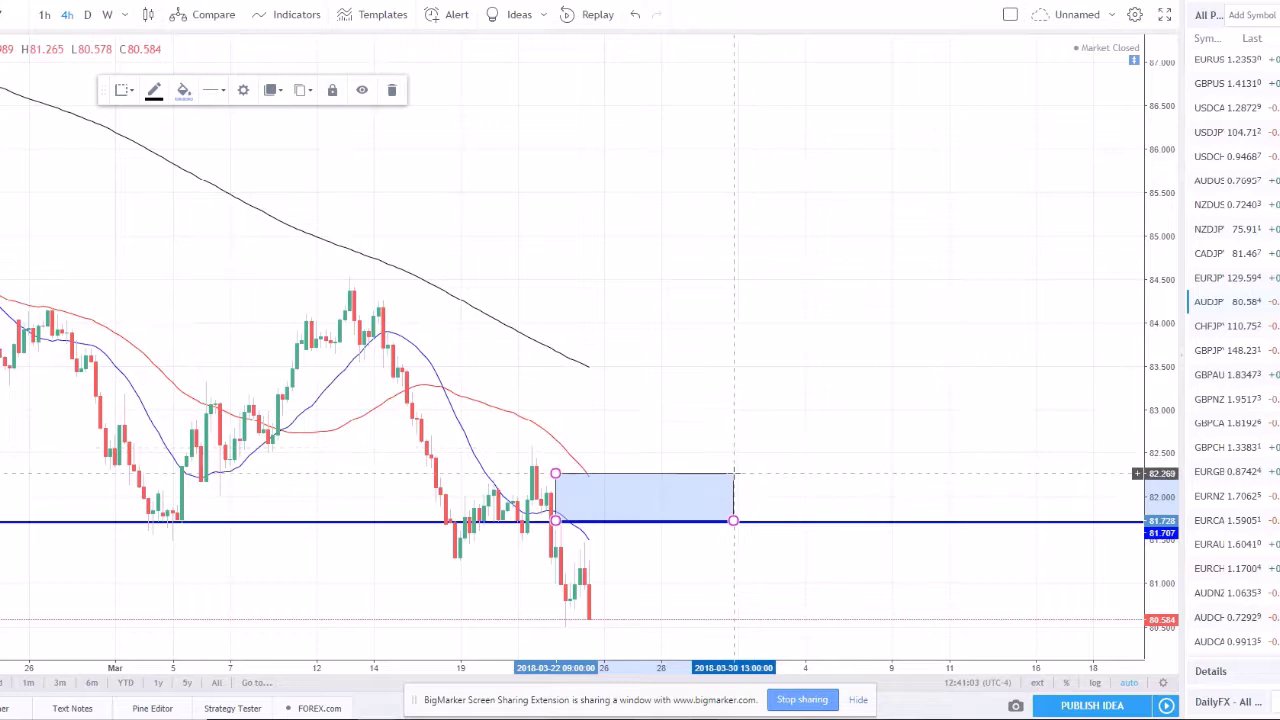
pyautogui.moveTo(555, 521); pyautogui.dragTo(522, 445)
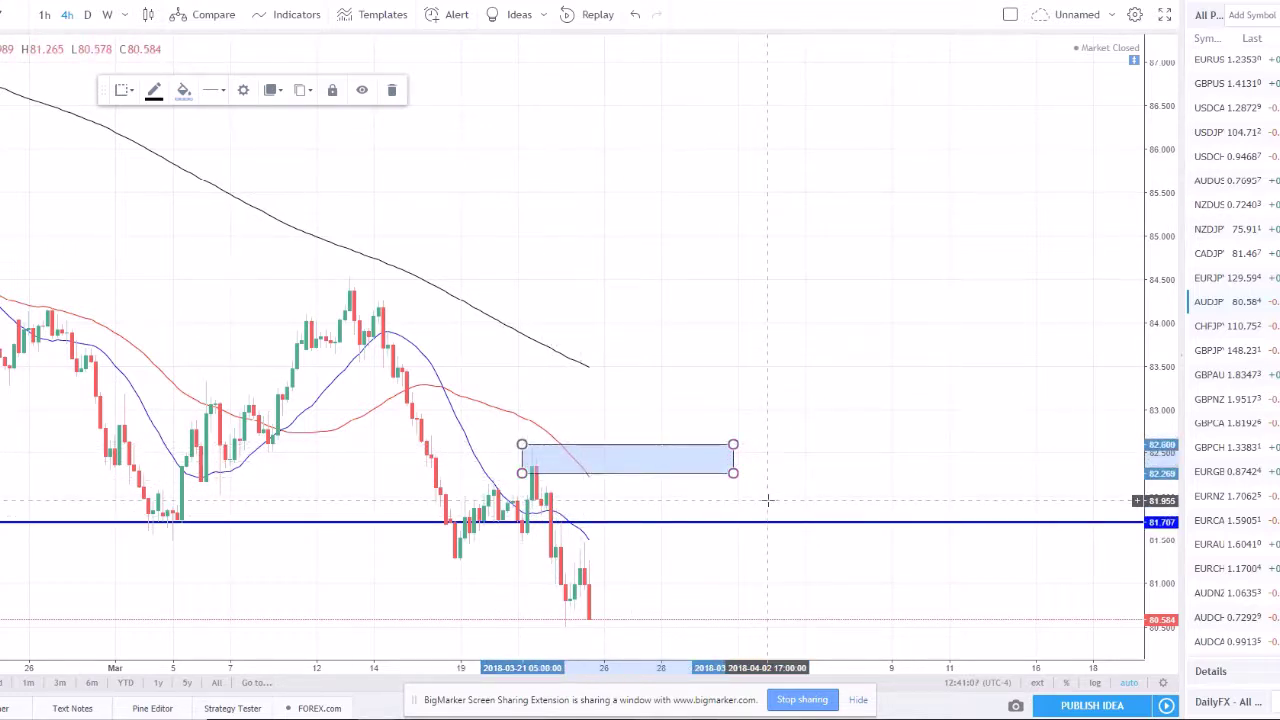
pyautogui.press('Delete')
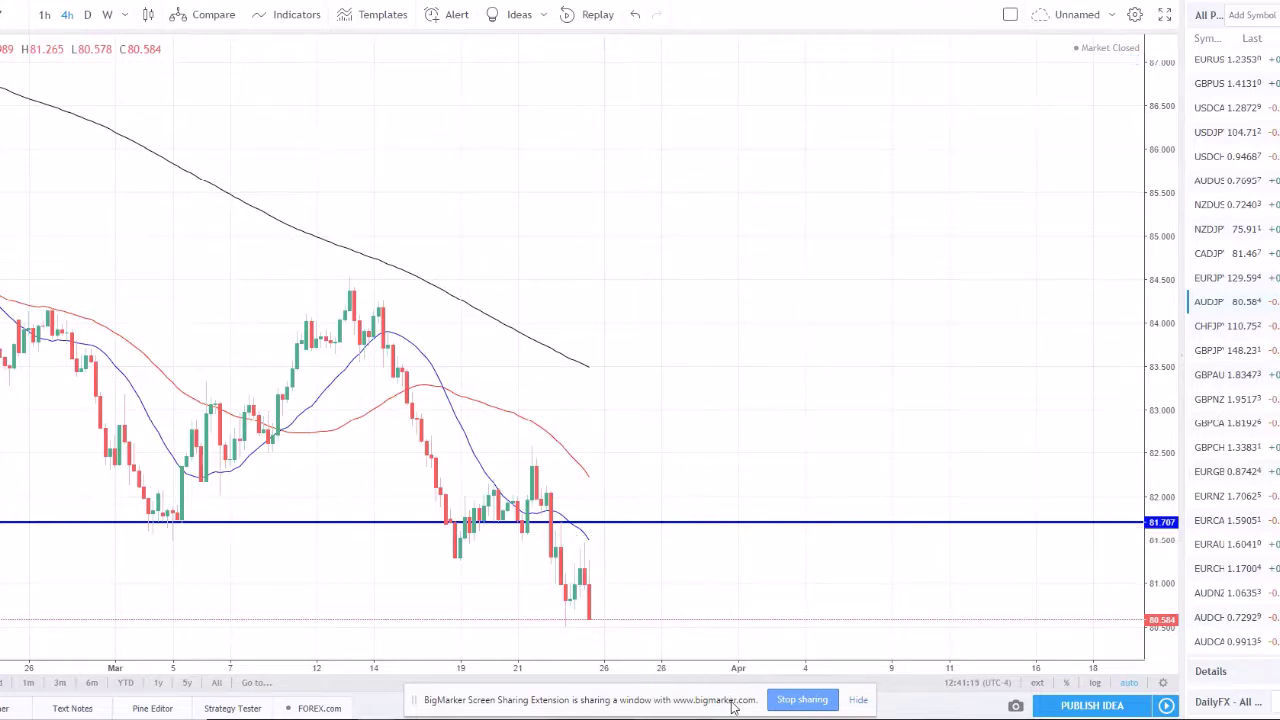
# Step: Open the GBPAUD chart on the weekly timeframe
pyautogui.scroll(-2, 621, 344)
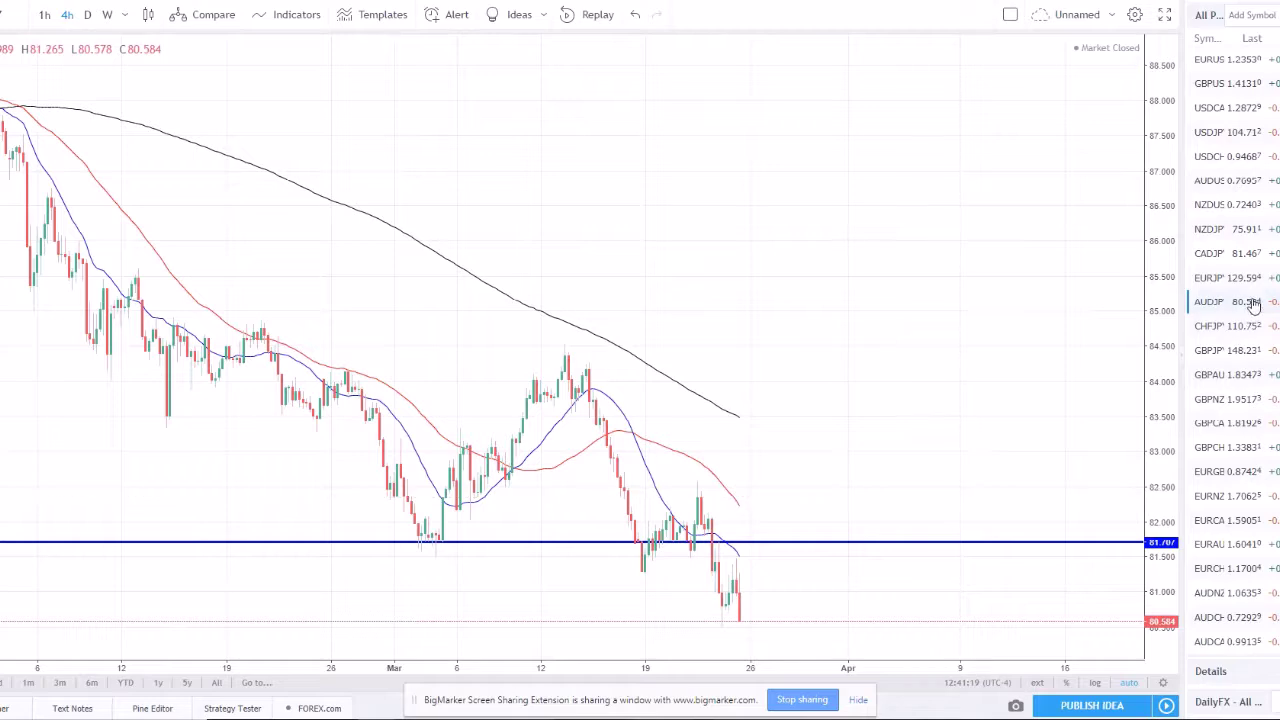
pyautogui.click(1245, 383)
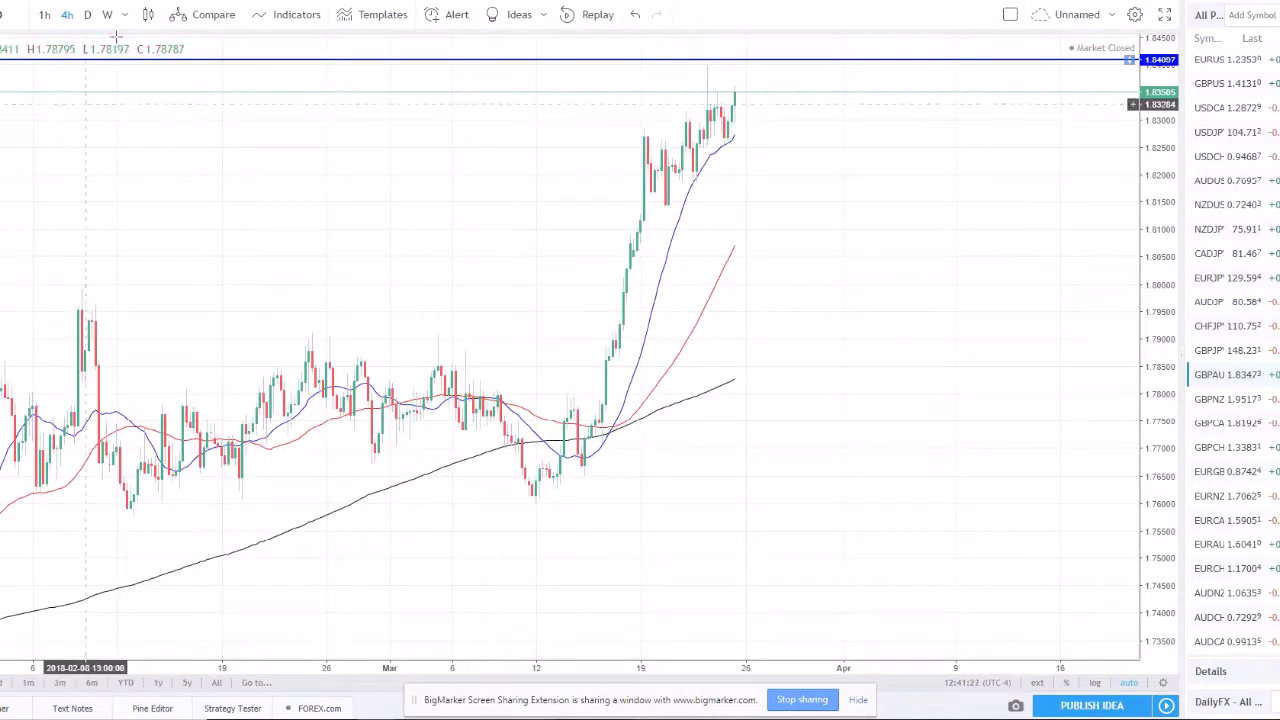
pyautogui.click(110, 16)
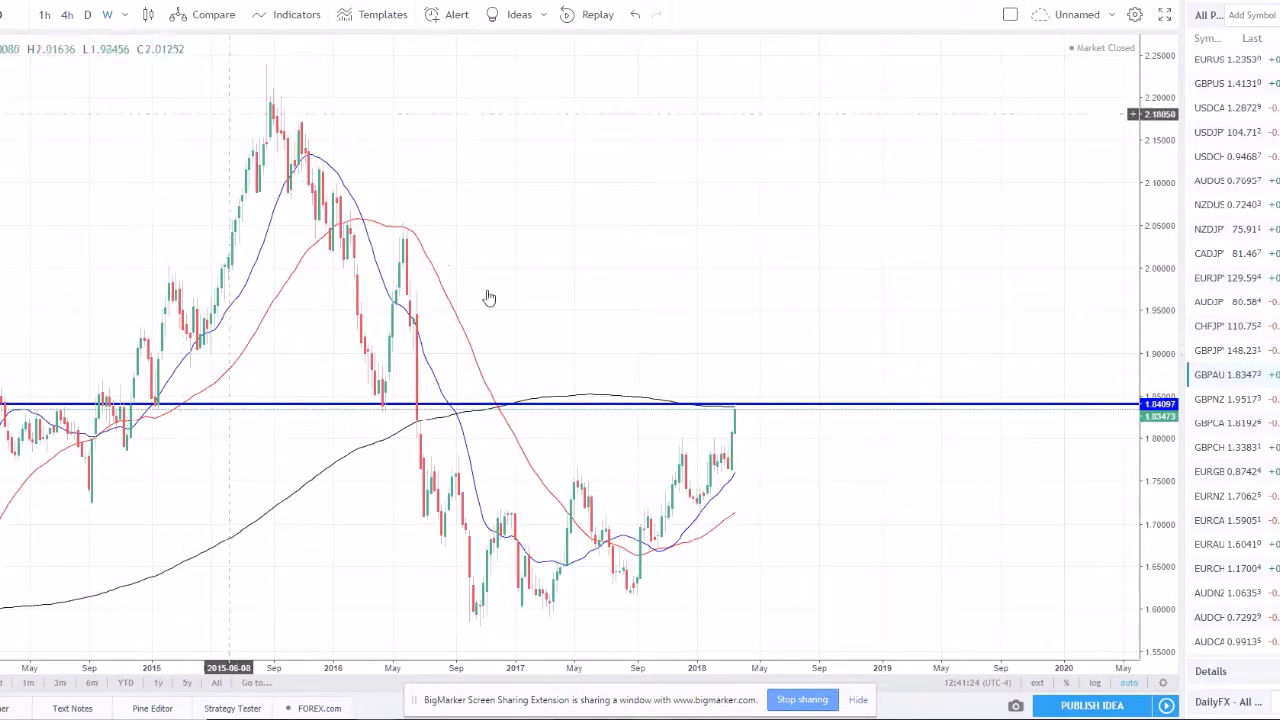
# Step: Draw a Fibonacci retracement on weekly GBPAUD from about 2.05251 at the 2016 rebound high to about 1.58677, and delete it
pyautogui.scroll(-2, 706, 373)
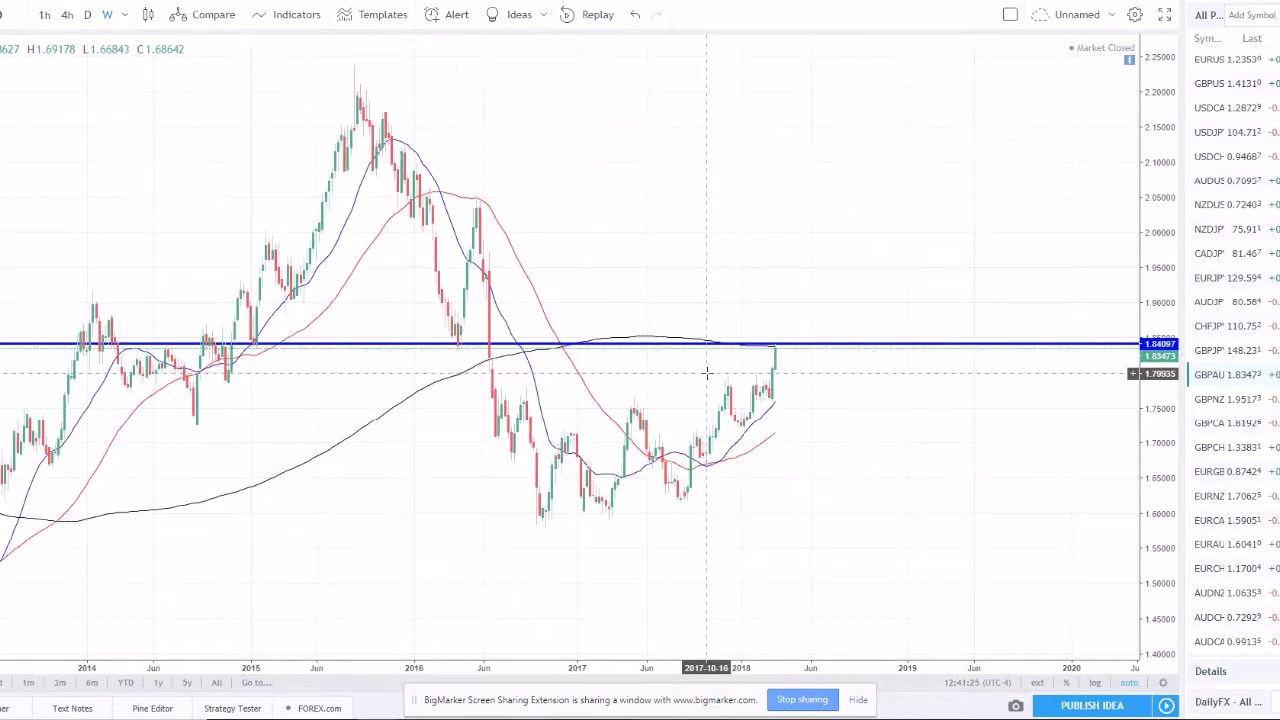
pyautogui.scroll(3, 706, 373)
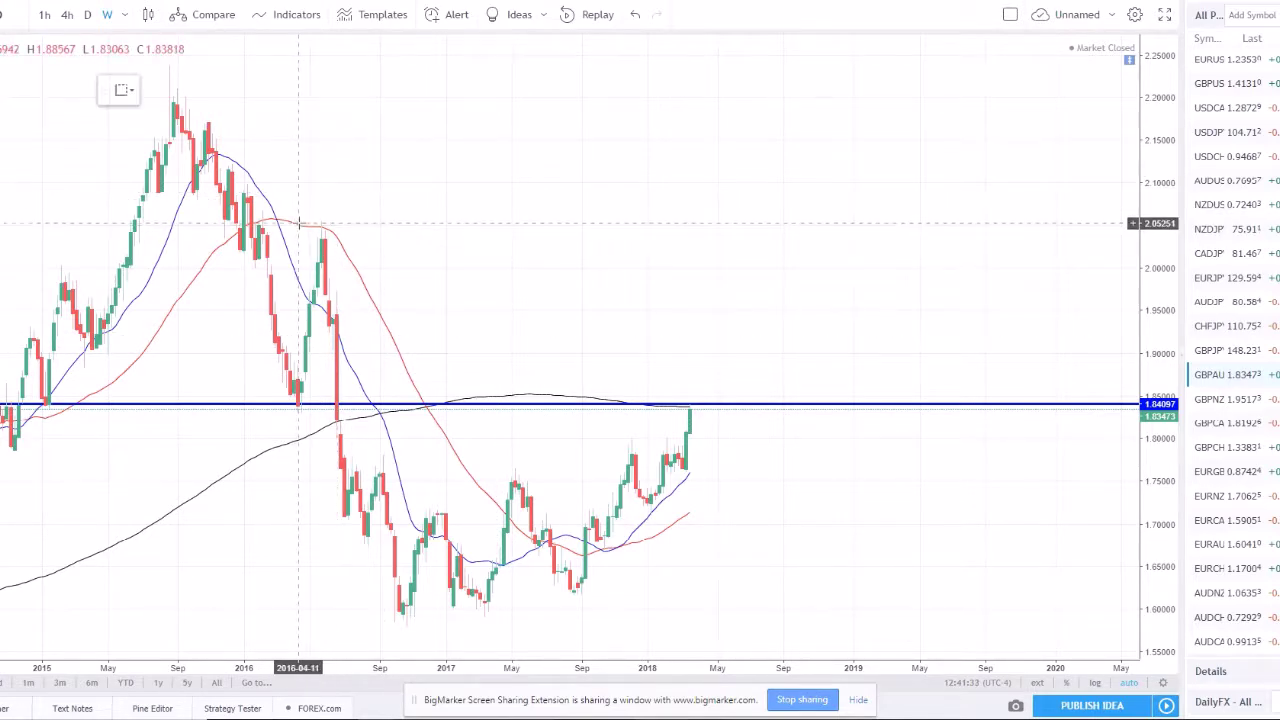
pyautogui.click(298, 222)
pyautogui.click(848, 620)
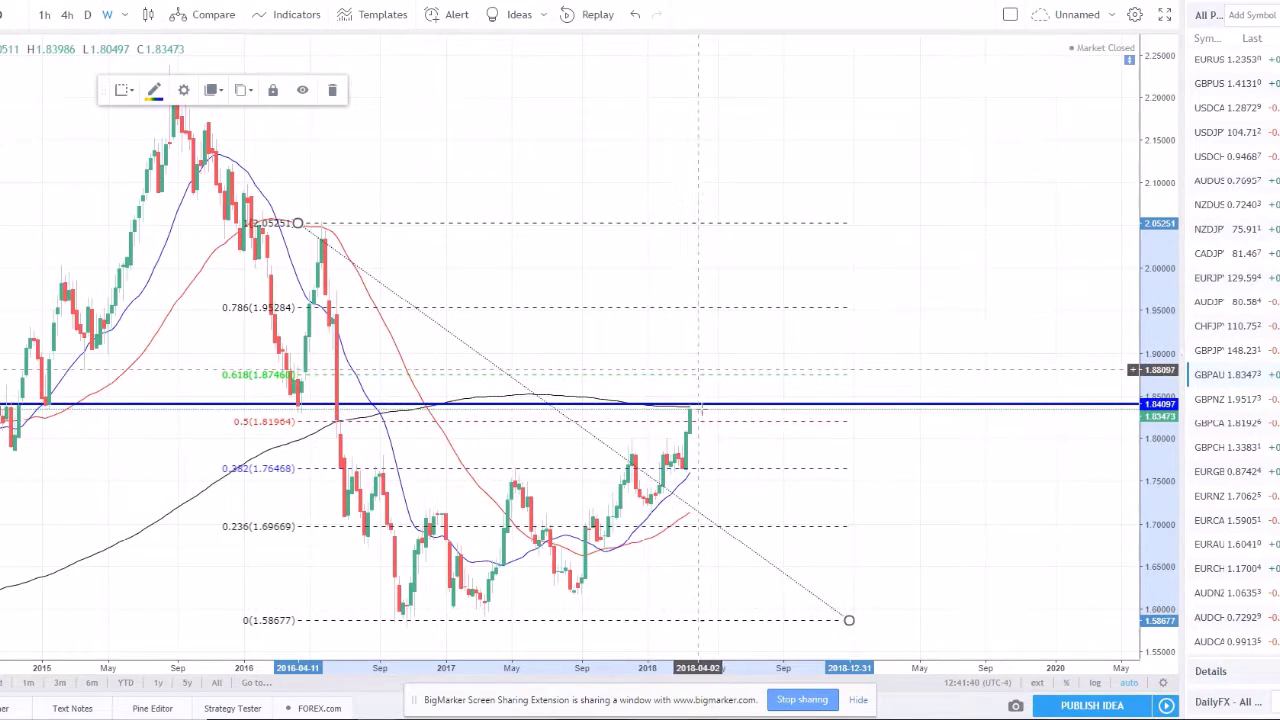
pyautogui.press('Delete')
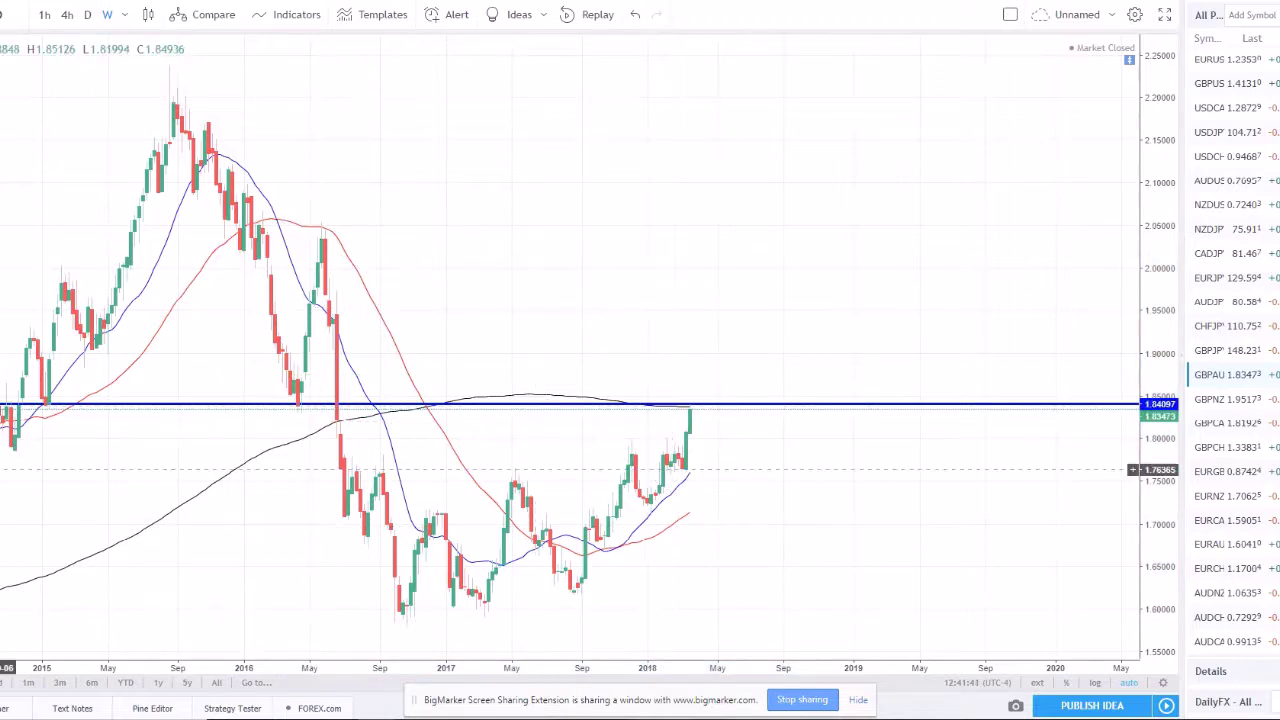
# Step: Draw a Fibonacci retracement on weekly GBPAUD from about 2.23650 at the 2015 peak to about 1.57877, and delete it
pyautogui.click(165, 65)
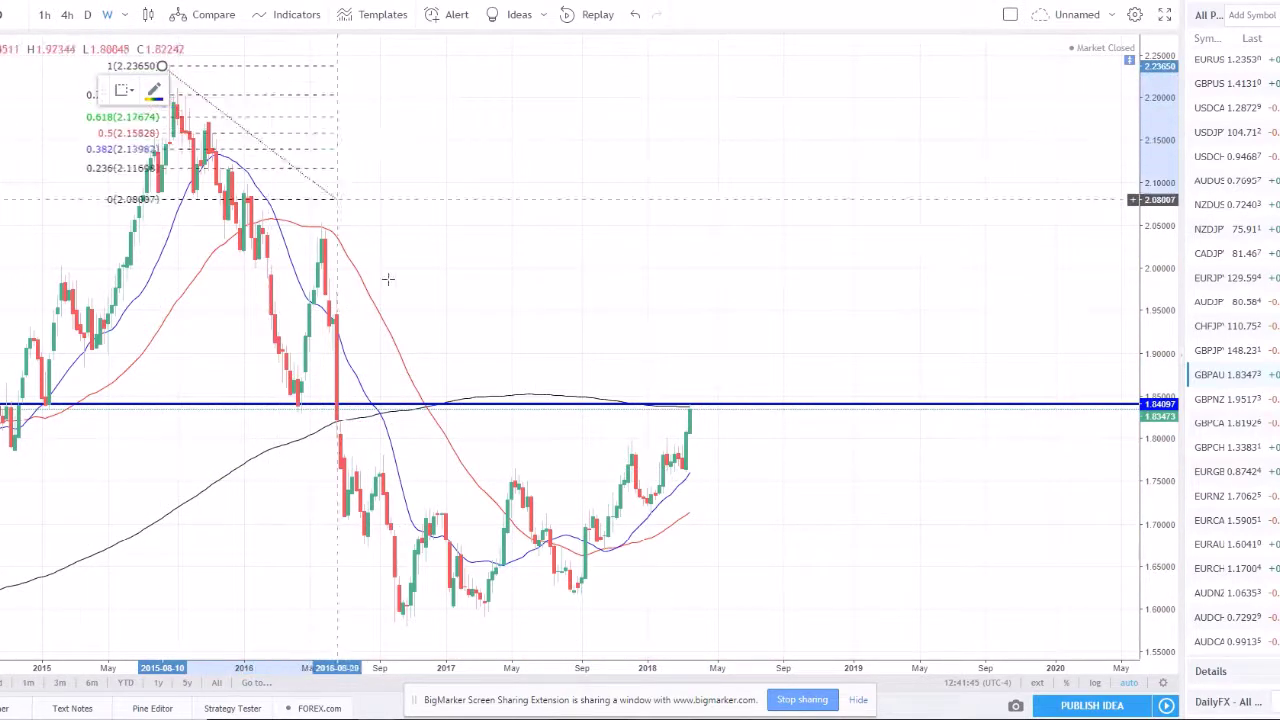
pyautogui.click(822, 583)
pyautogui.moveTo(822, 583)
pyautogui.mouseDown()
pyautogui.moveTo(1057, 623)
pyautogui.moveTo(1066, 640)
pyautogui.moveTo(1074, 627)
pyautogui.mouseUp()
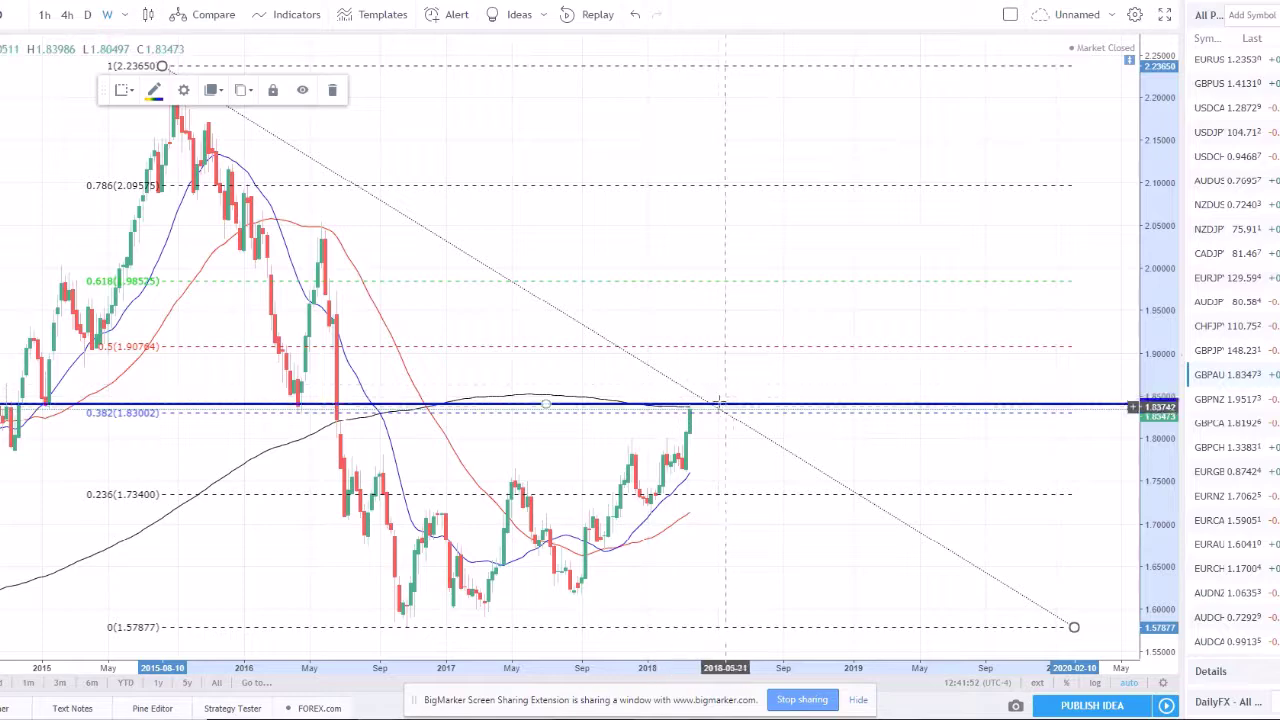
pyautogui.press('Delete')
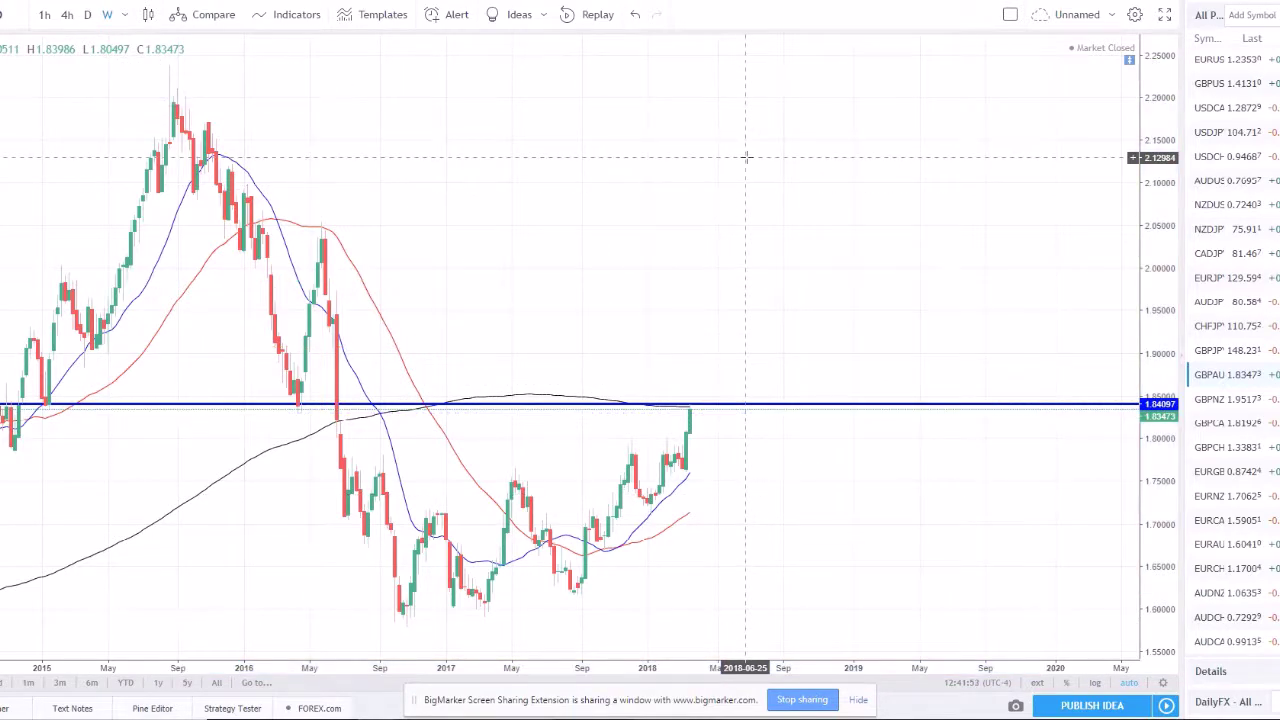
# Step: Examine the latest weekly GBPAUD candles near the blue 1.84097 level against the 2016 swings
pyautogui.scroll(2, 506, 606)
pyautogui.scroll(2, 580, 509)
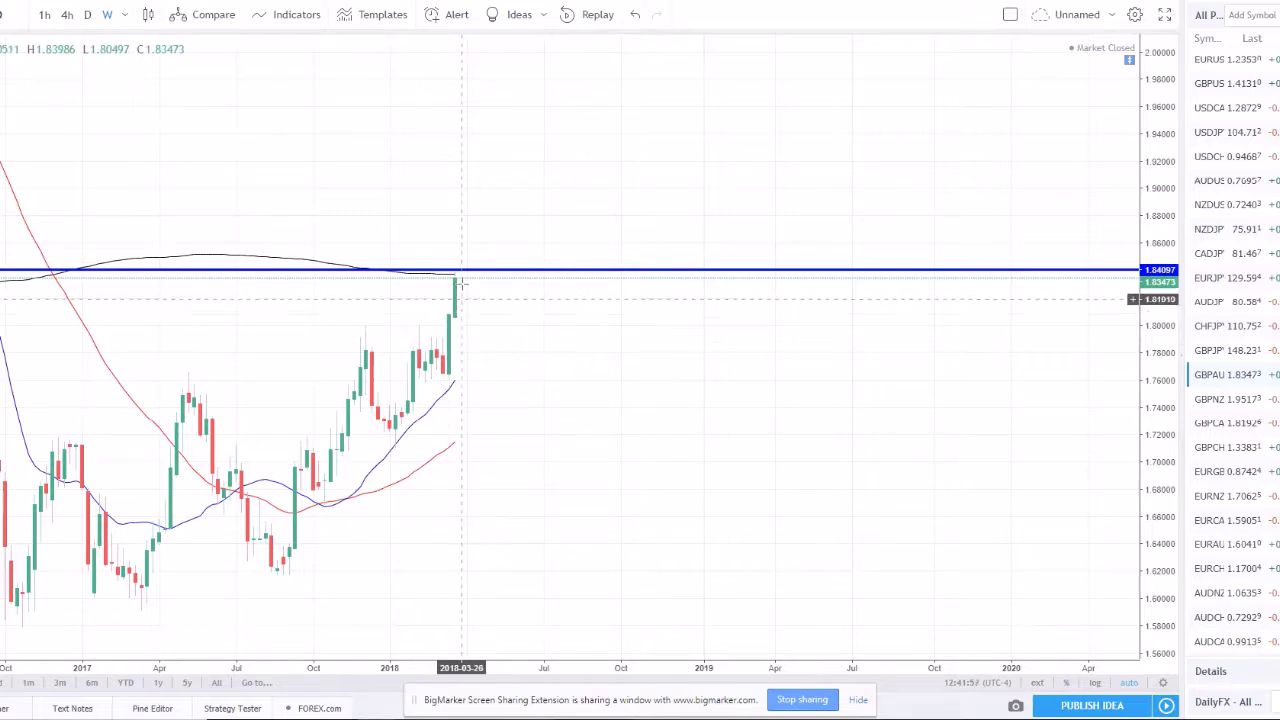
pyautogui.moveTo(505, 342); pyautogui.dragTo(885, 340)
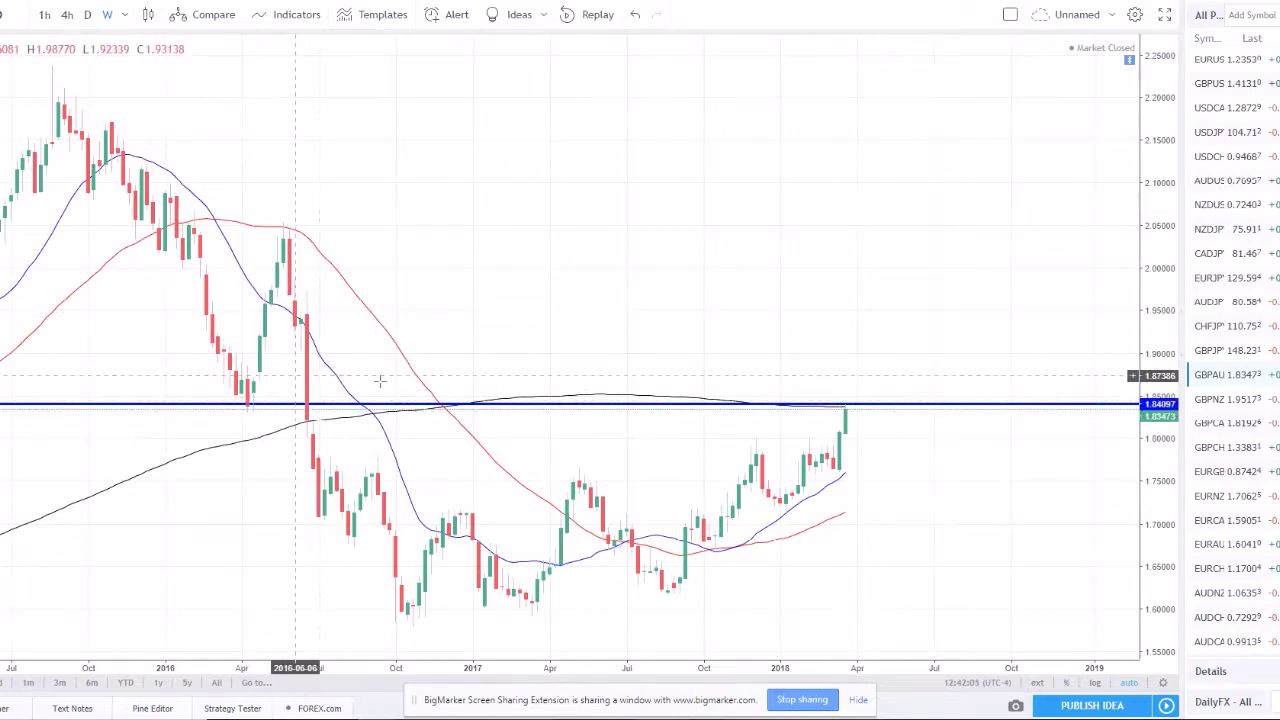
pyautogui.scroll(3, 716, 306)
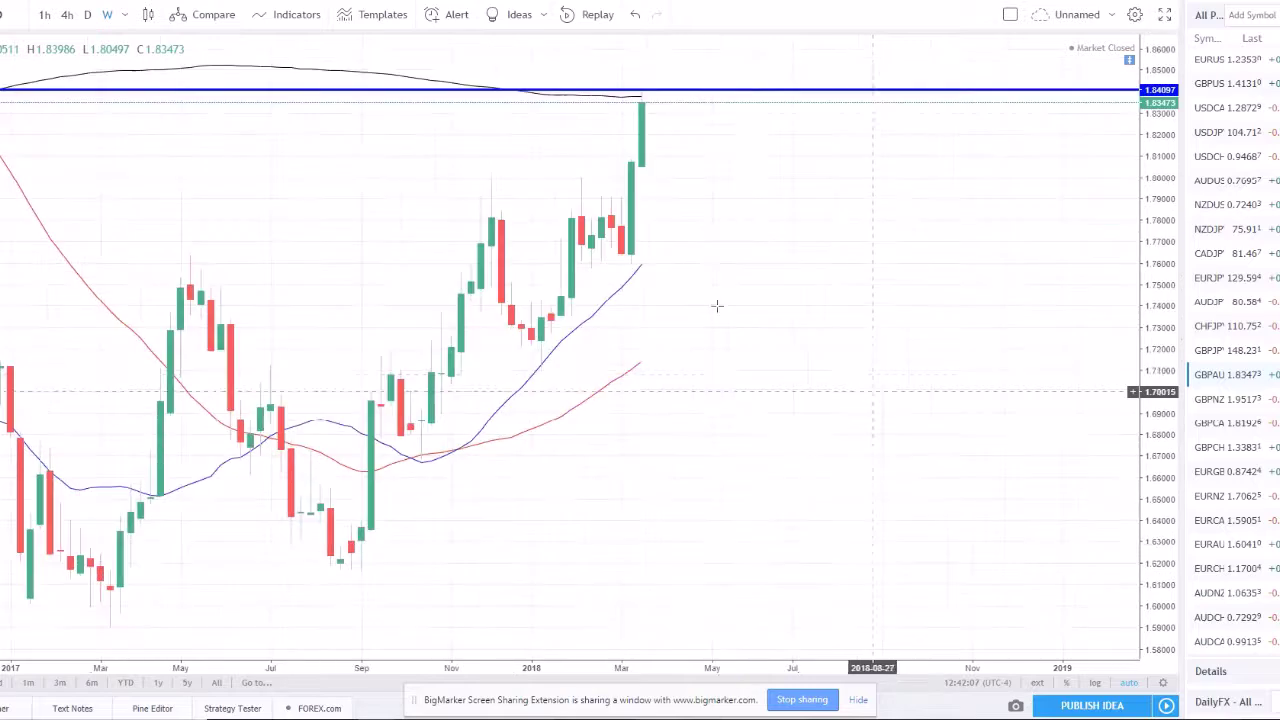
pyautogui.scroll(-3, 654, 126)
pyautogui.scroll(-2, 512, 420)
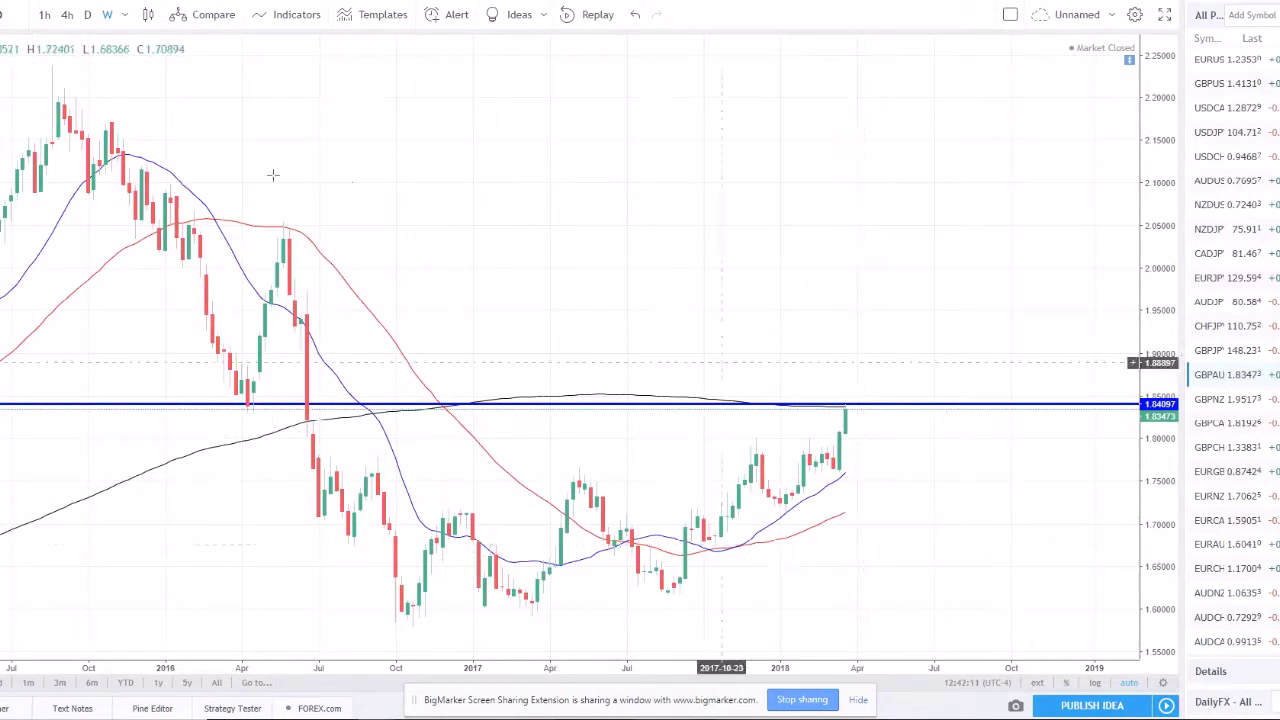
# Step: Switch GBPAUD to daily and draw a rising red trend line under the swing lows from about 1.61468 to about 1.81818
pyautogui.click(91, 16)
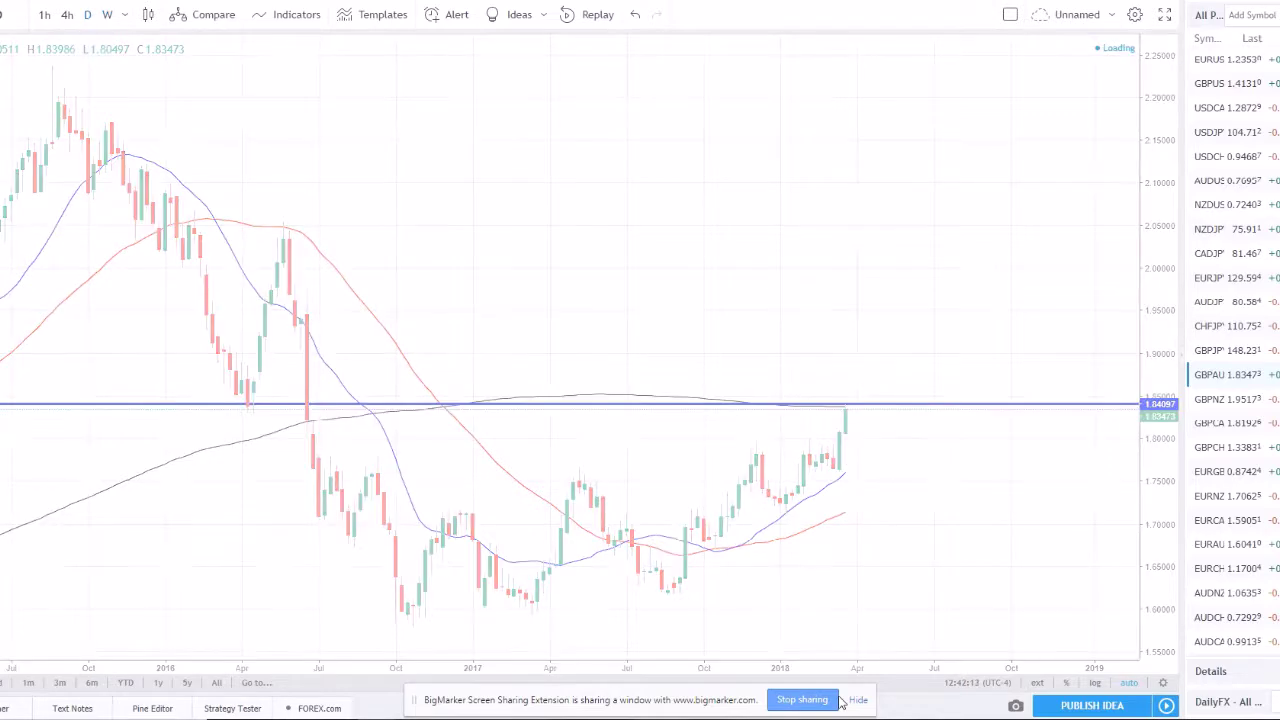
pyautogui.scroll(-2, 778, 265)
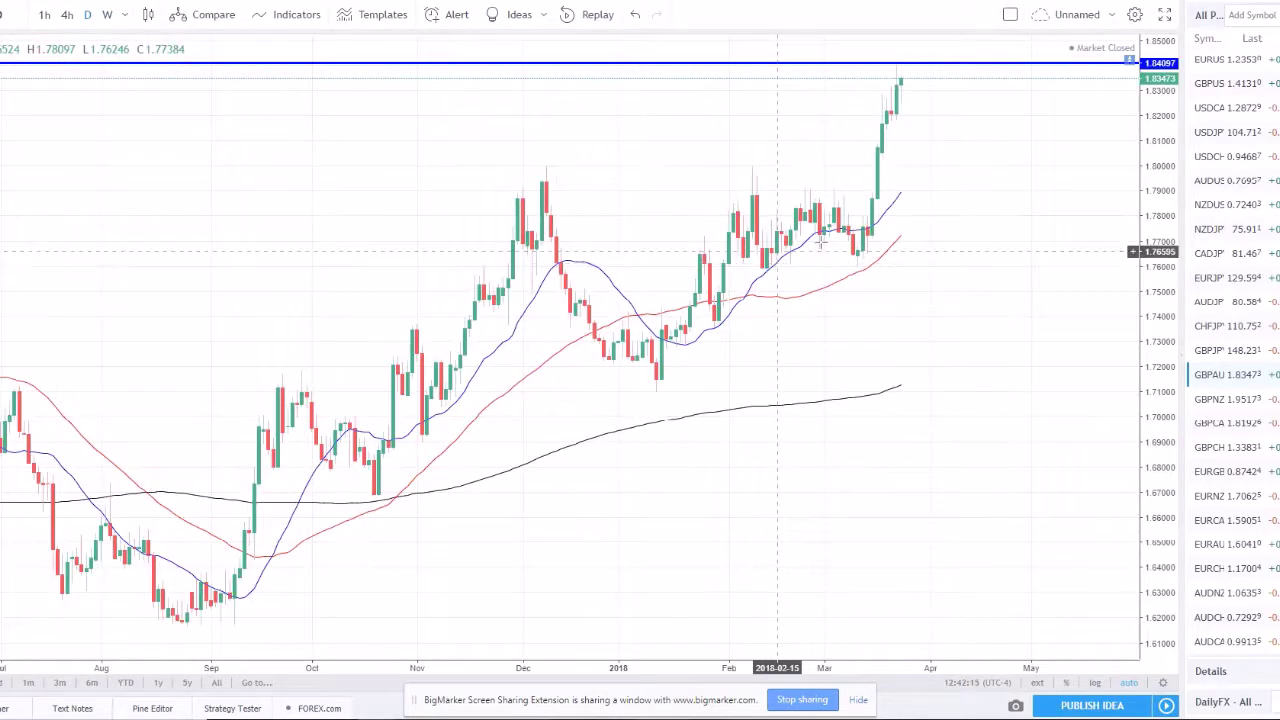
pyautogui.click(206, 630)
pyautogui.click(1125, 160)
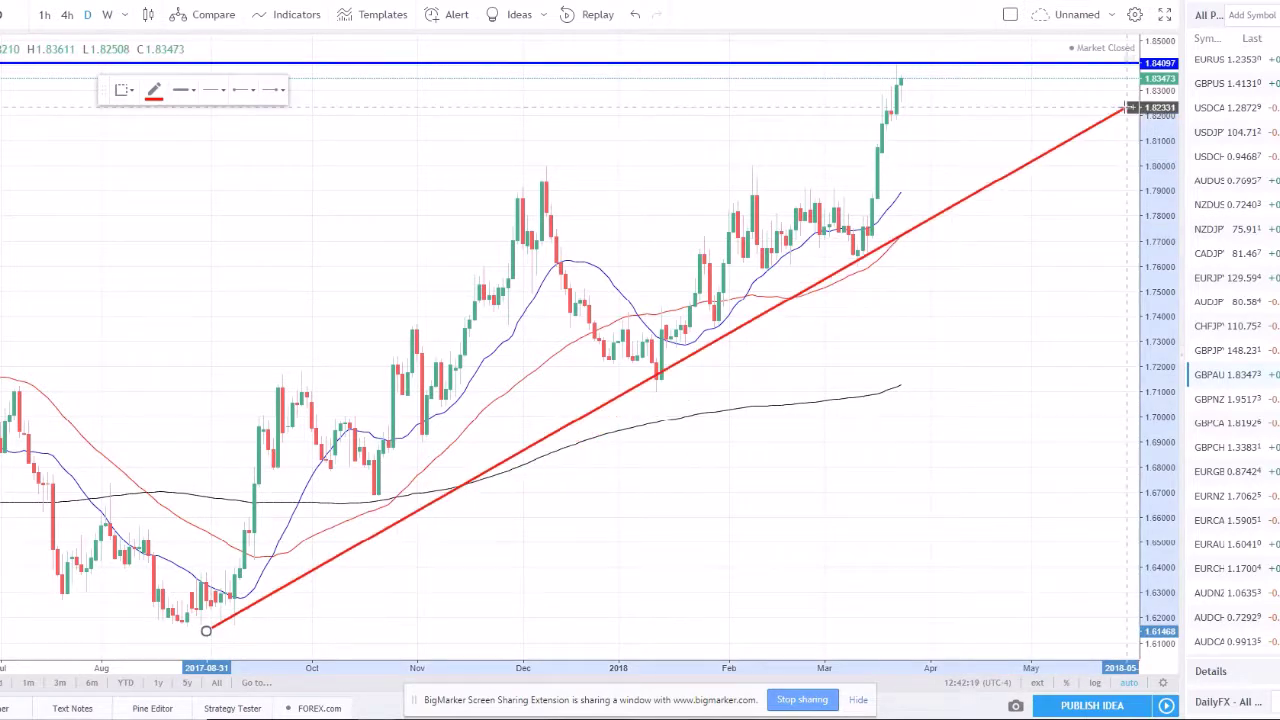
pyautogui.click(1130, 120)
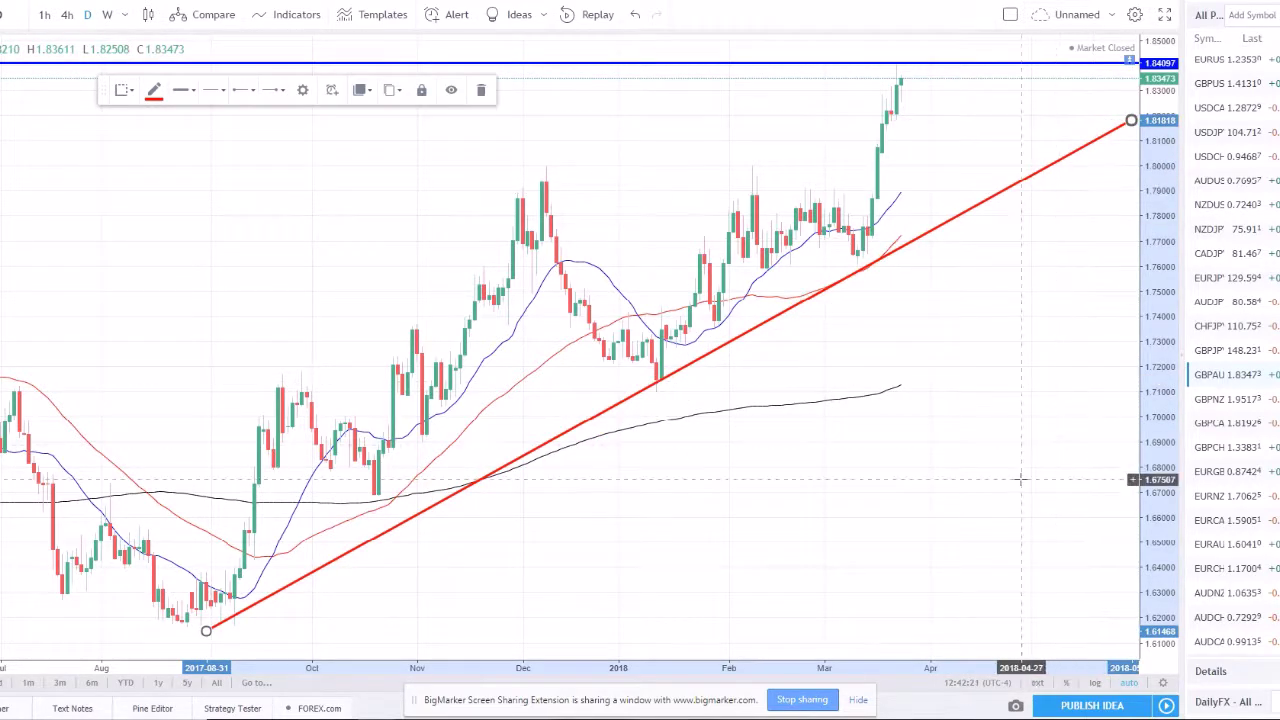
pyautogui.click(1030, 195)
# Step: Draw a nearly horizontal red line across the December and February highs on daily GBPAUD at about 1.79976, ending at the rising trend line
pyautogui.scroll(1, 1020, 200)
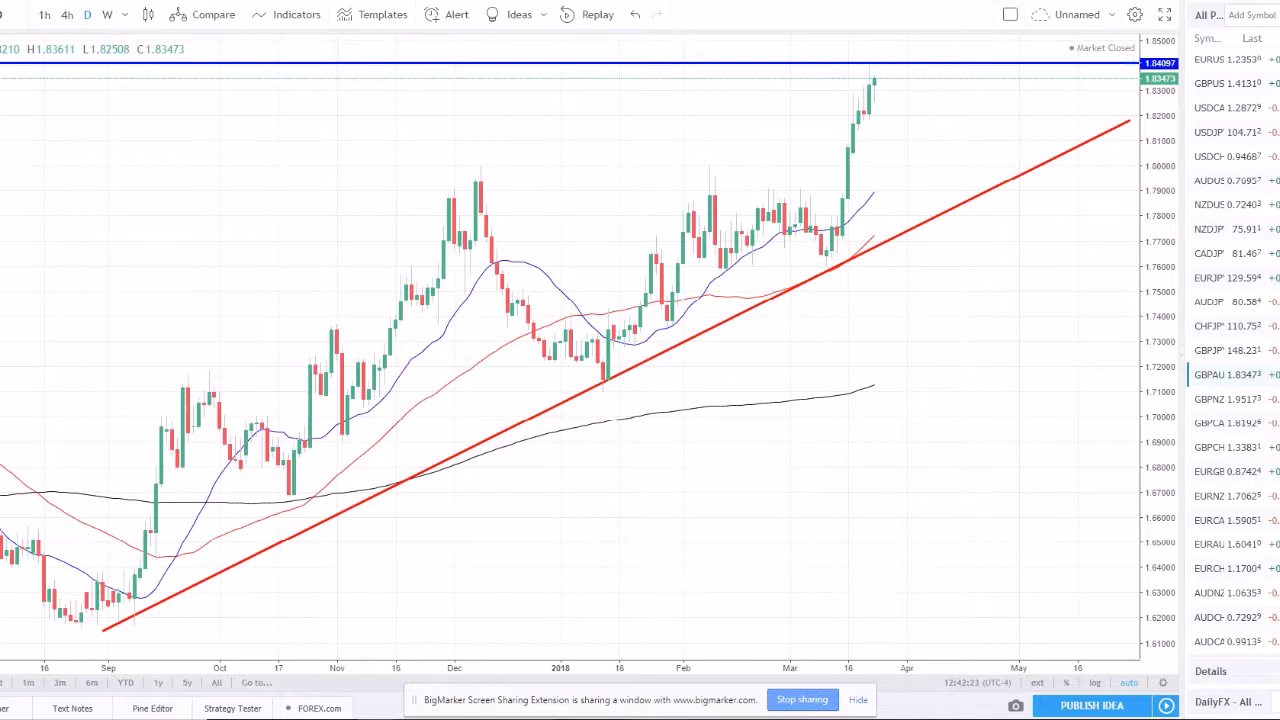
pyautogui.click(443, 167)
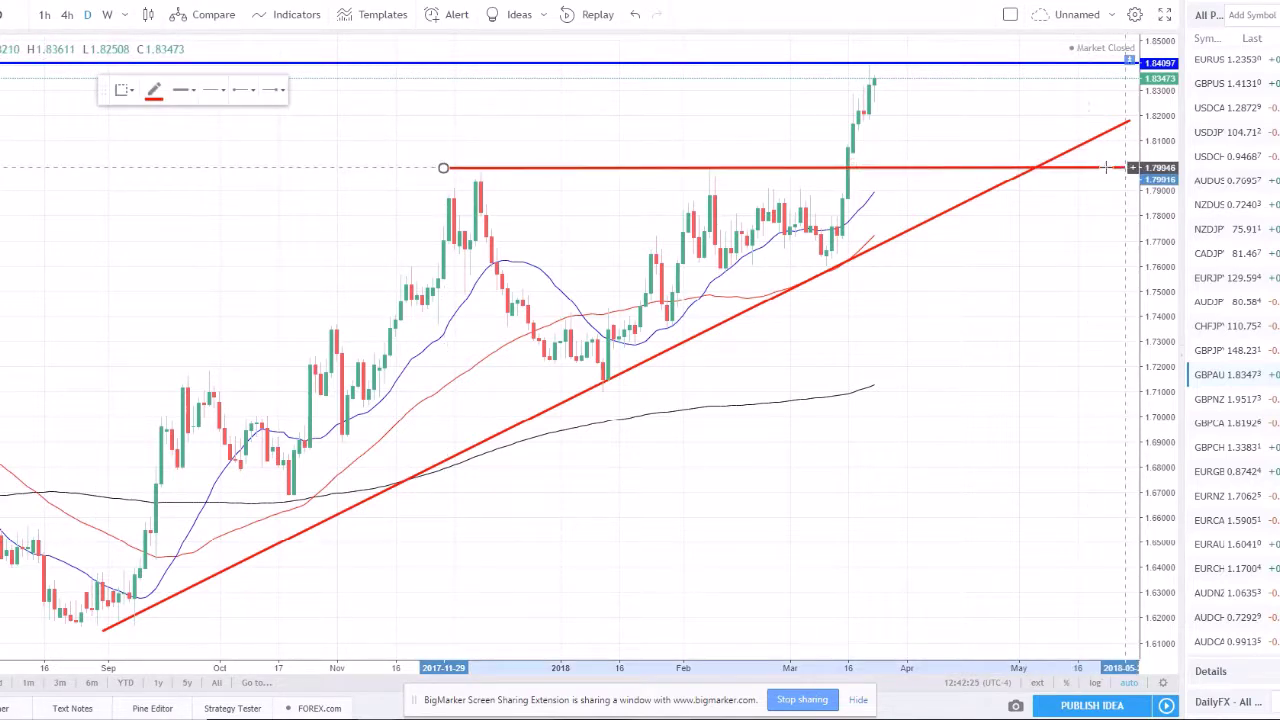
pyautogui.click(1045, 167)
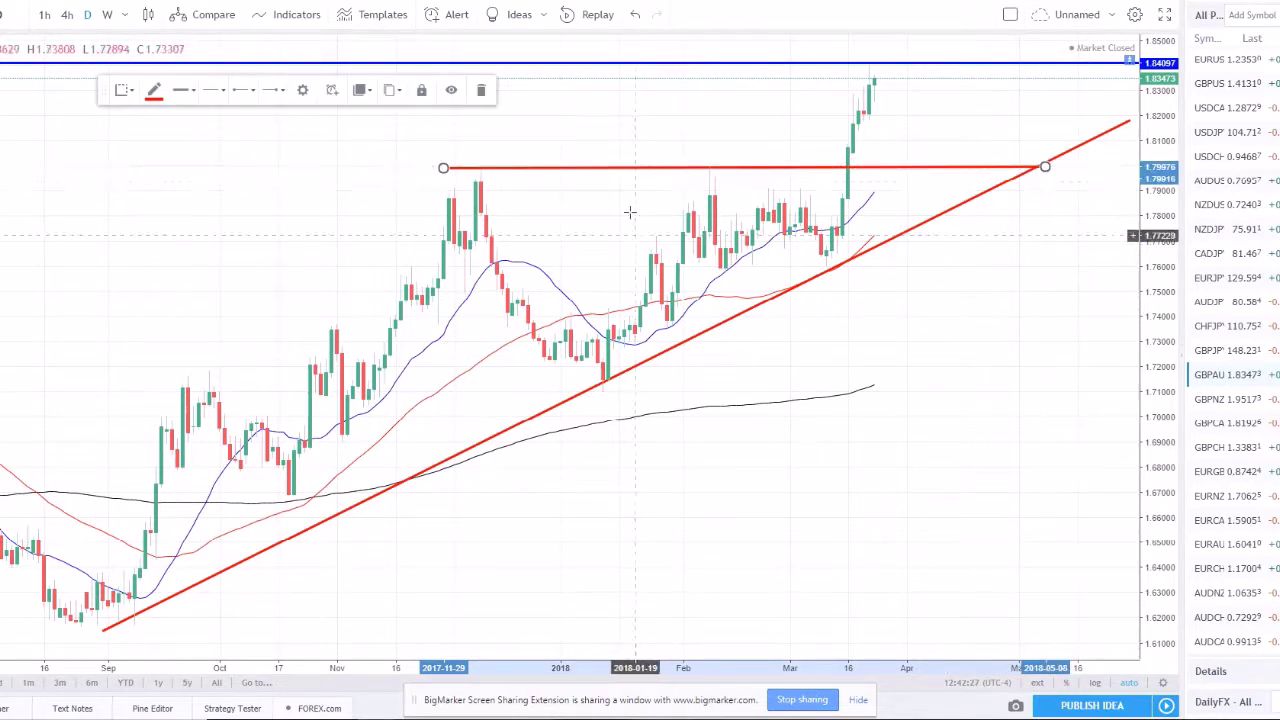
pyautogui.scroll(-3, 889, 86)
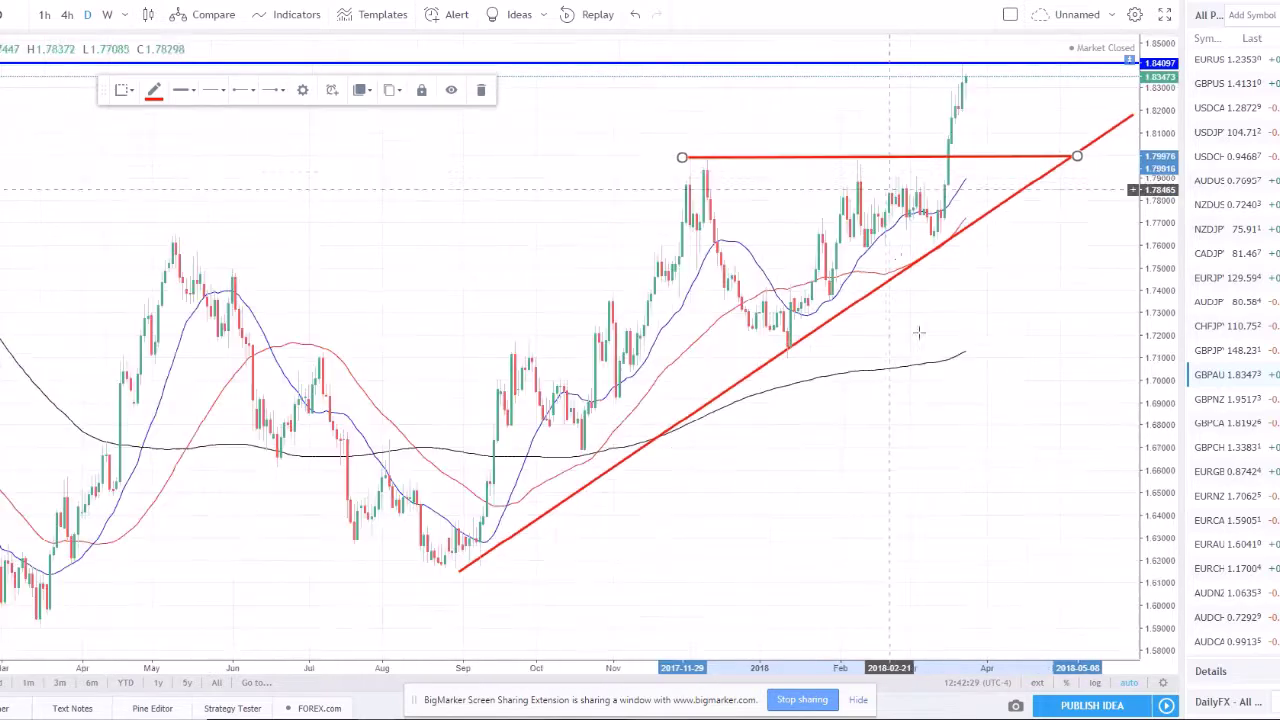
pyautogui.click(920, 337)
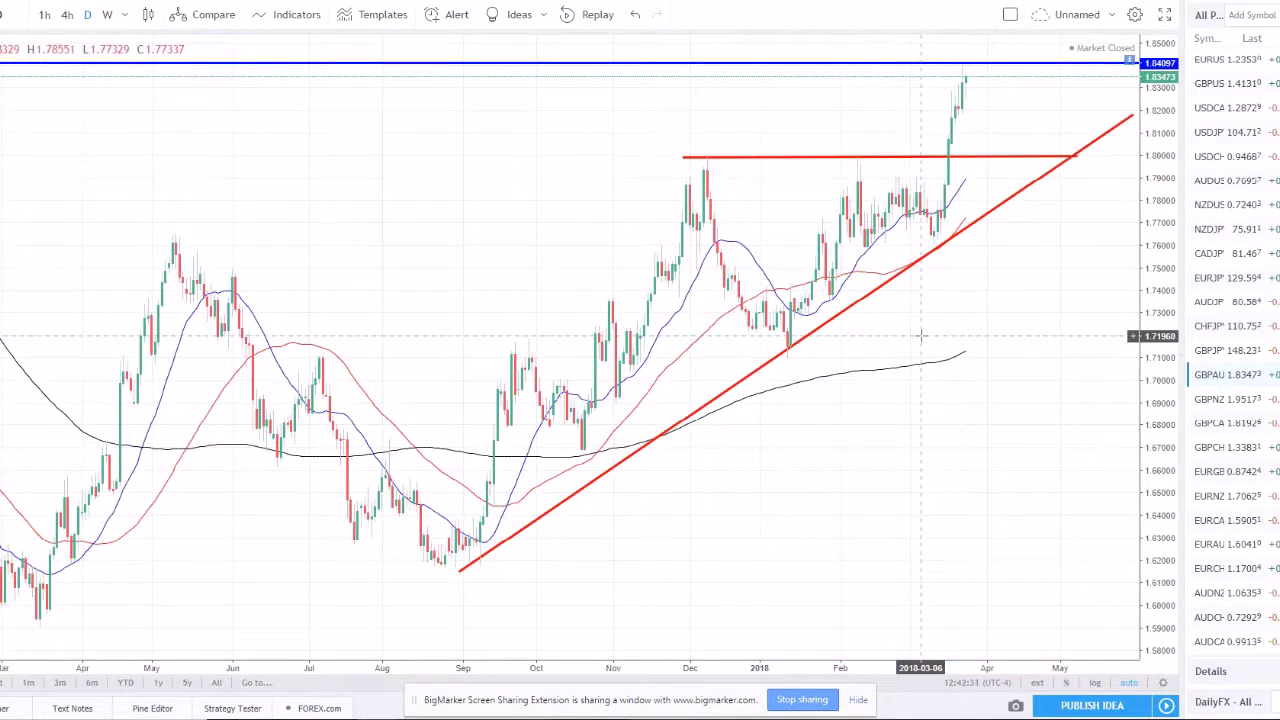
pyautogui.scroll(-5, 920, 337)
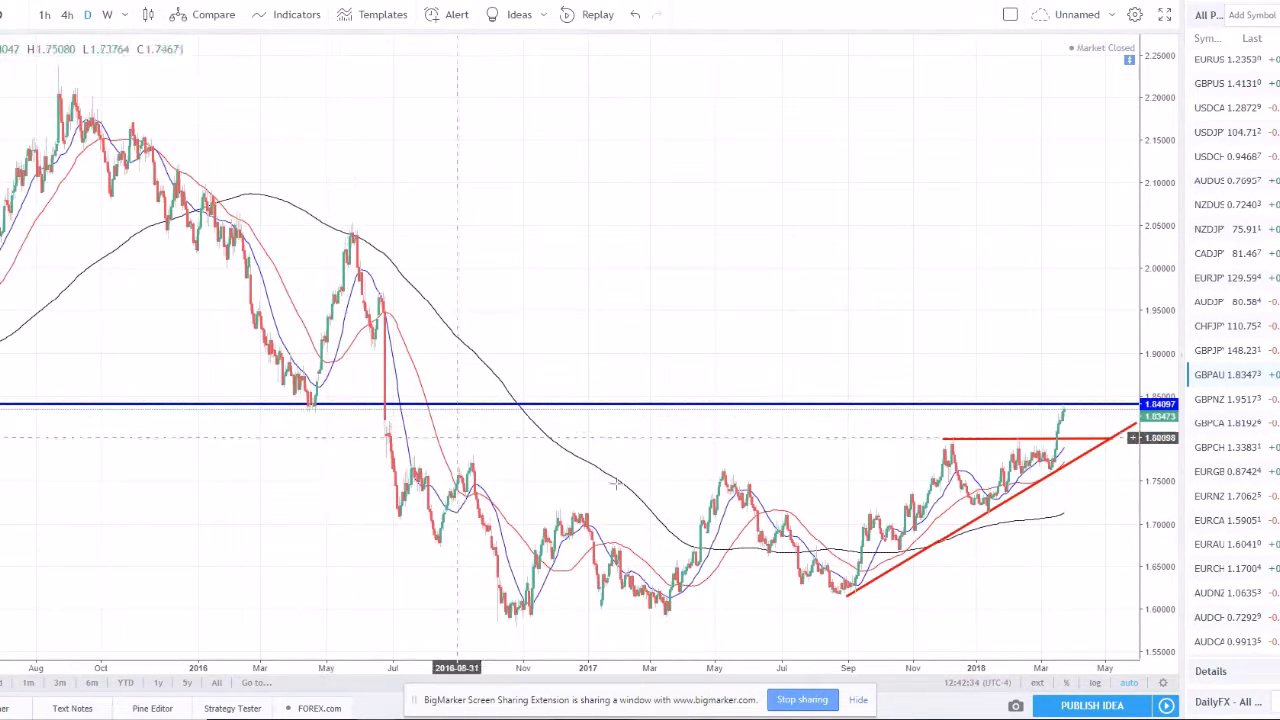
pyautogui.scroll(5, 618, 483)
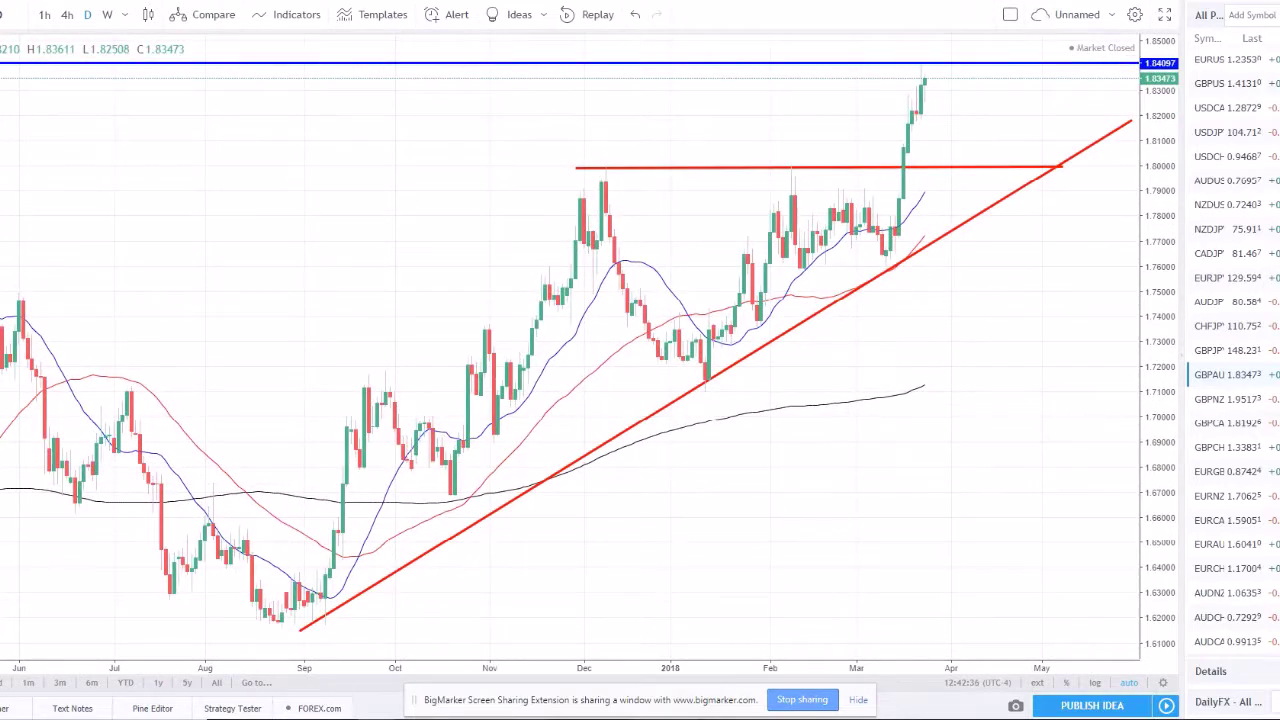
# Step: Switch GBPAUD to the four-hour timeframe and draw a red trend line under the latest March lows from about 1.81312 to 1.83627
pyautogui.click(67, 16)
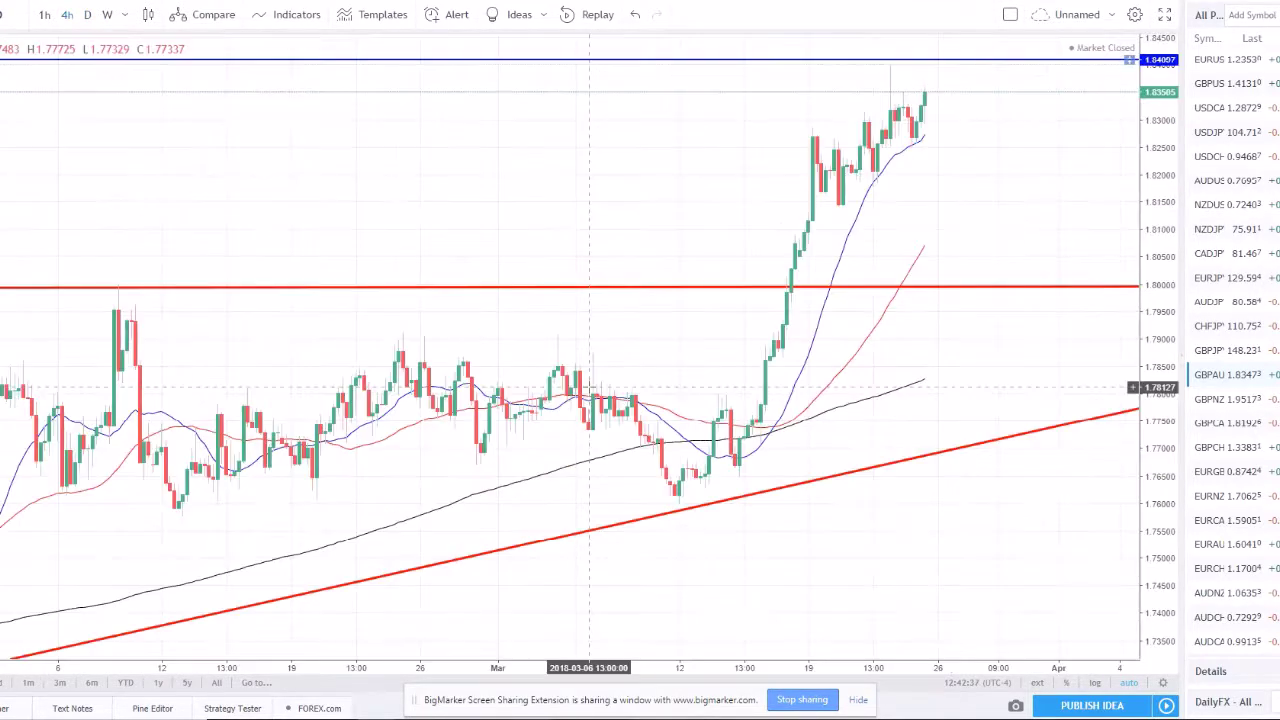
pyautogui.scroll(1, 603, 386)
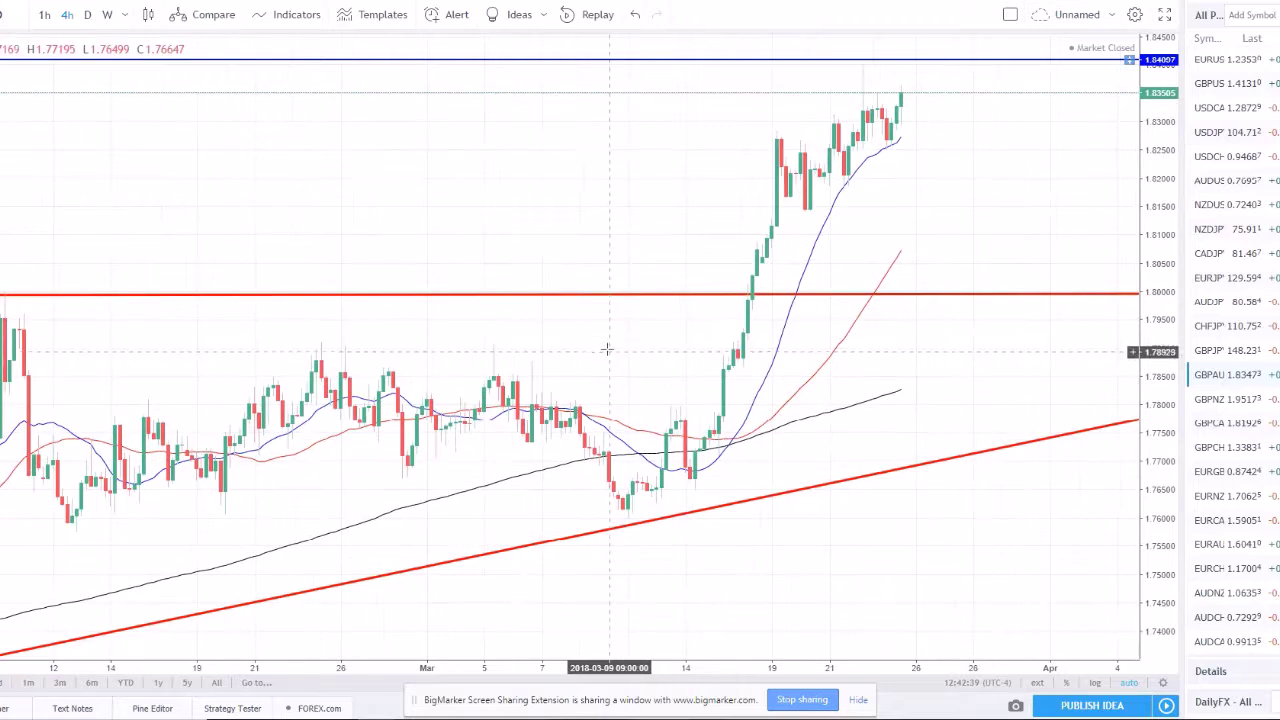
pyautogui.hotkey('alt', 't')
pyautogui.click(795, 217)
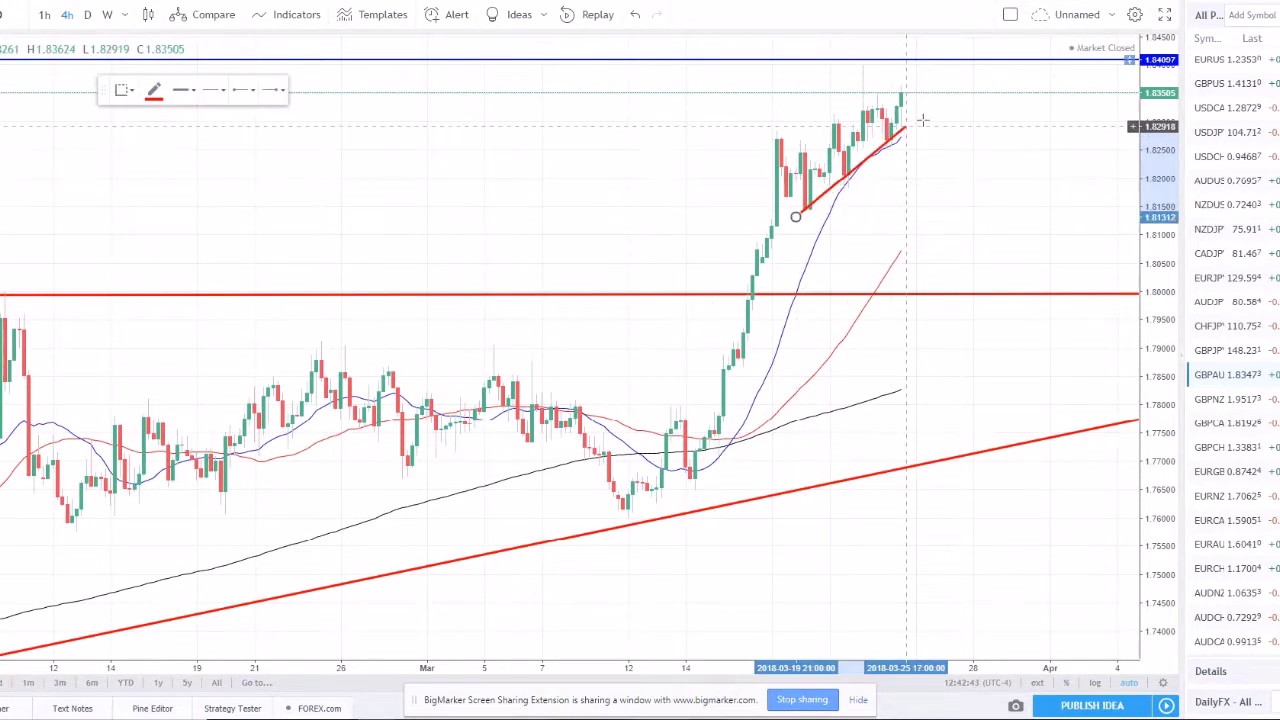
pyautogui.click(957, 86)
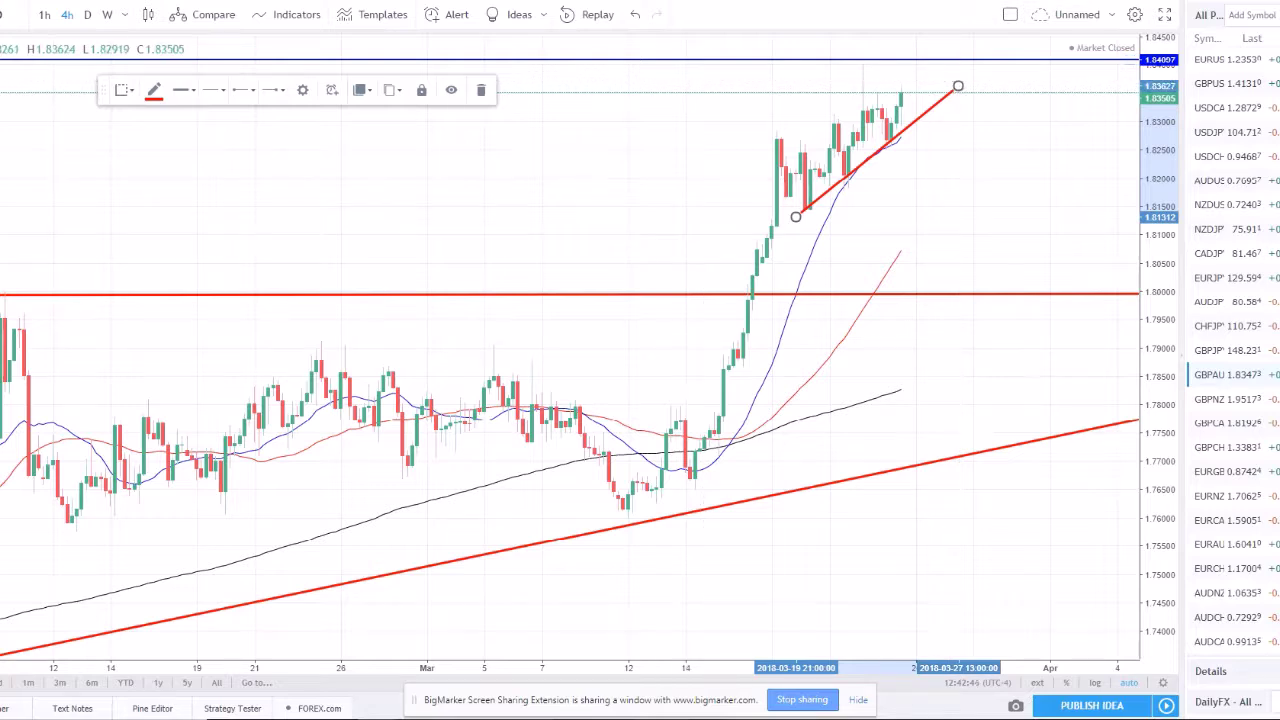
# Step: Draw a rising red line over the latest four-hour GBPAUD highs from about 1.82744, forming a narrowing wedge
pyautogui.hotkey('alt', 't')
pyautogui.click(766, 135)
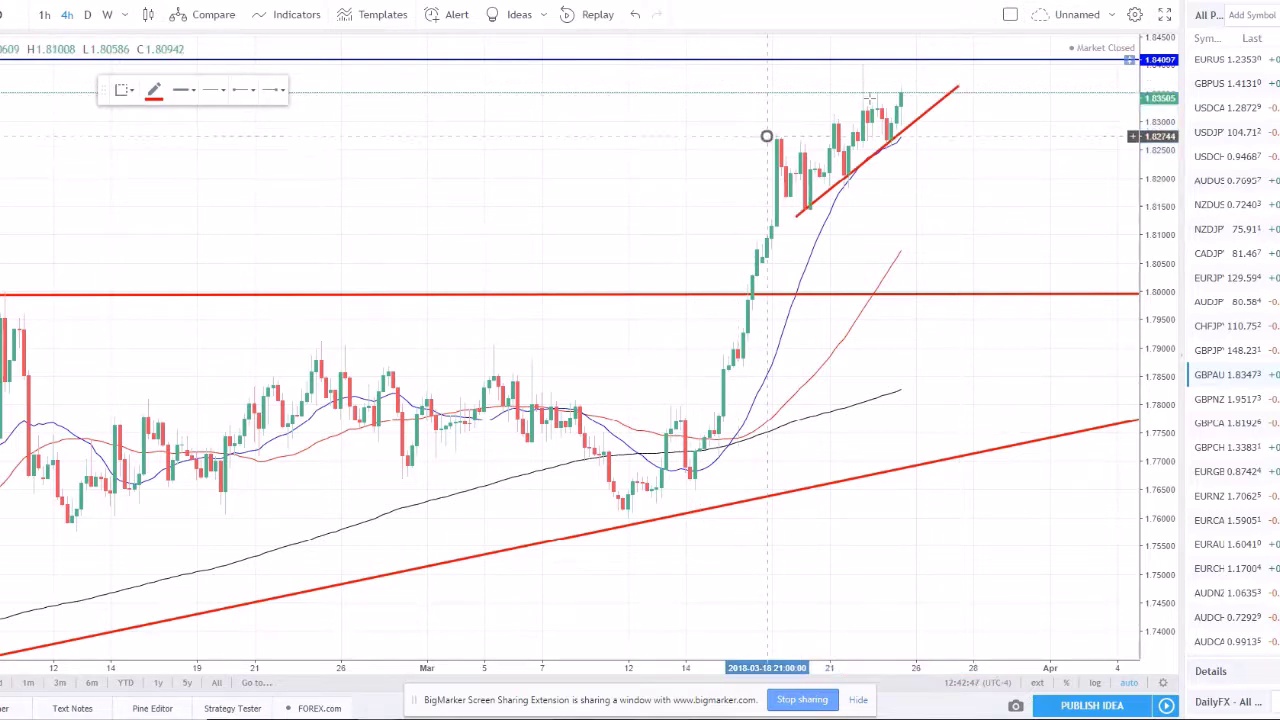
pyautogui.click(920, 78)
pyautogui.click(1050, 205)
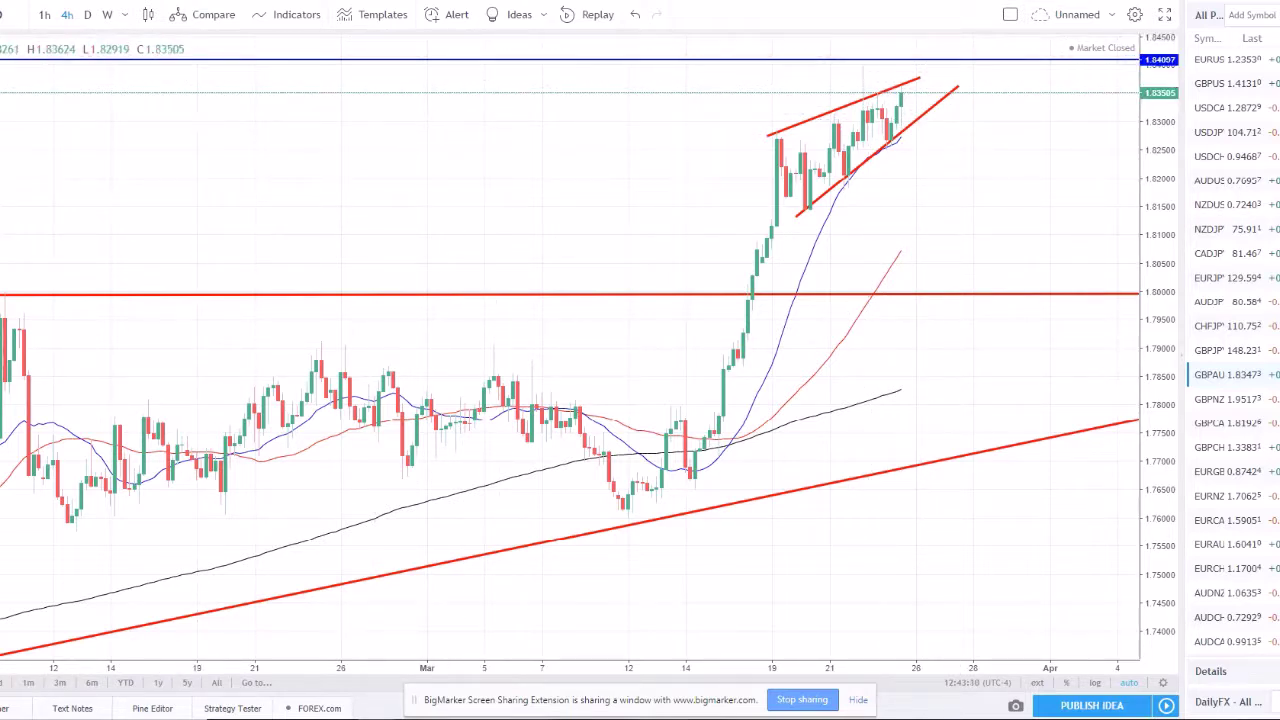
# Step: Brush a projected decline from the wedge toward the red line near 1.80000 on four-hour GBPAUD, and undo it
pyautogui.click(50, 140)
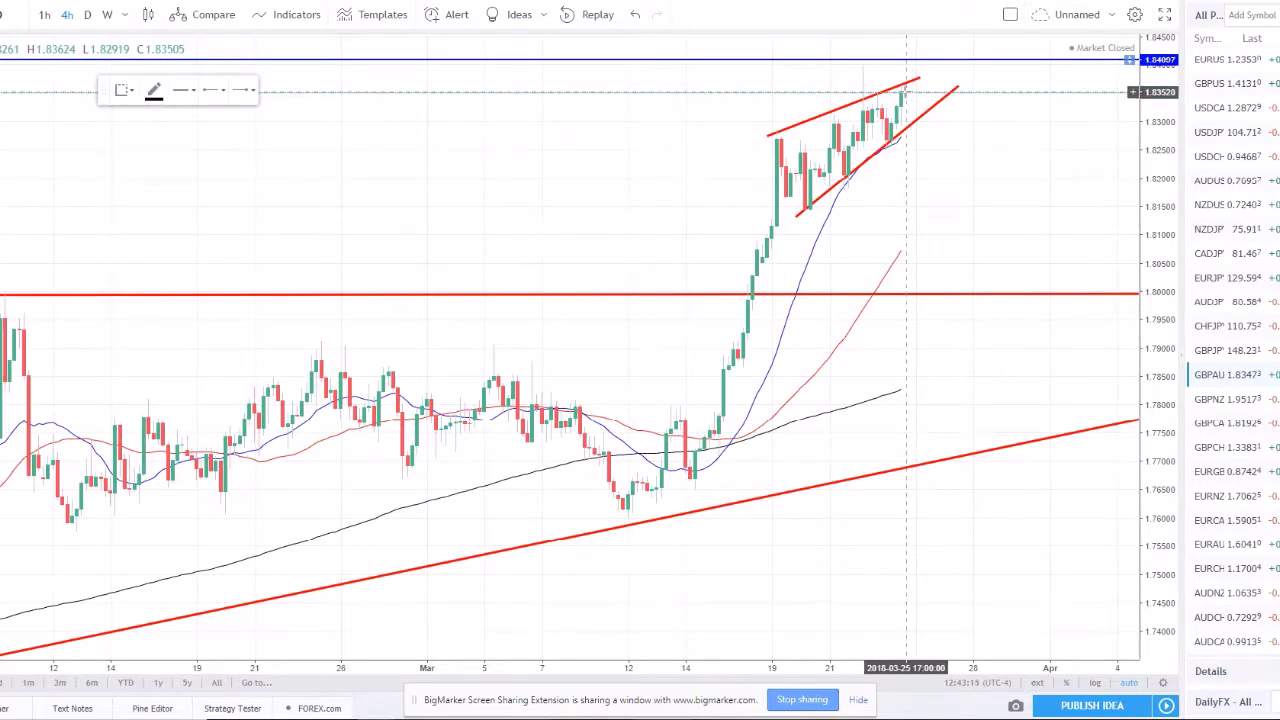
pyautogui.click(907, 91)
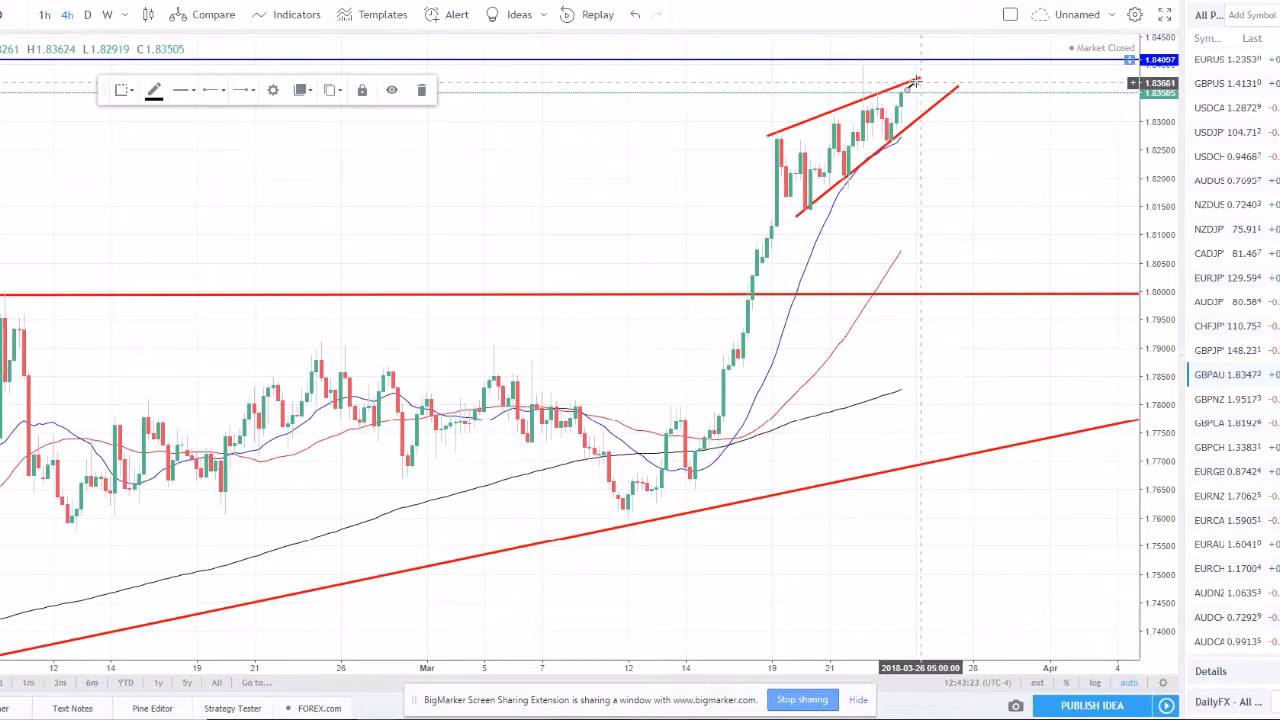
pyautogui.moveTo(920, 84)
pyautogui.mouseDown()
pyautogui.moveTo(985, 130)
pyautogui.moveTo(1053, 292)
pyautogui.mouseUp()
pyautogui.hotkey('ctrl', 'z')
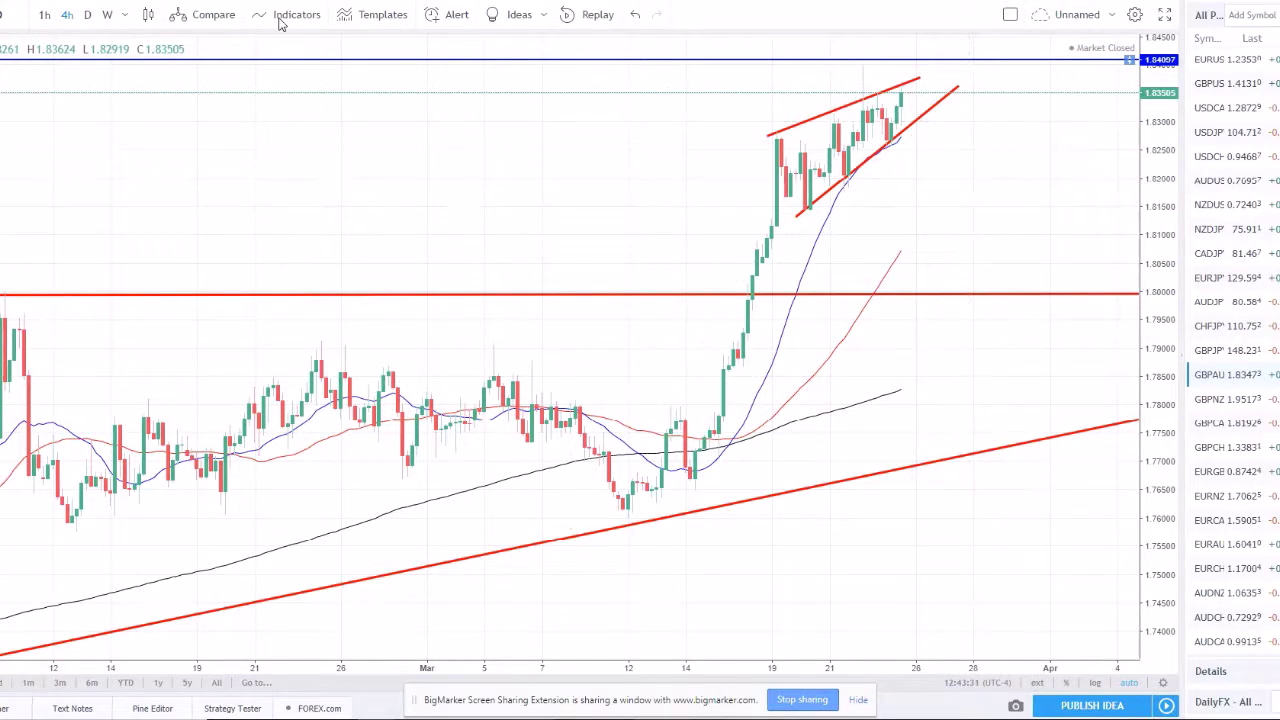
# Step: Check GBPAUD on the weekly timeframe and return to the daily chart
pyautogui.click(109, 16)
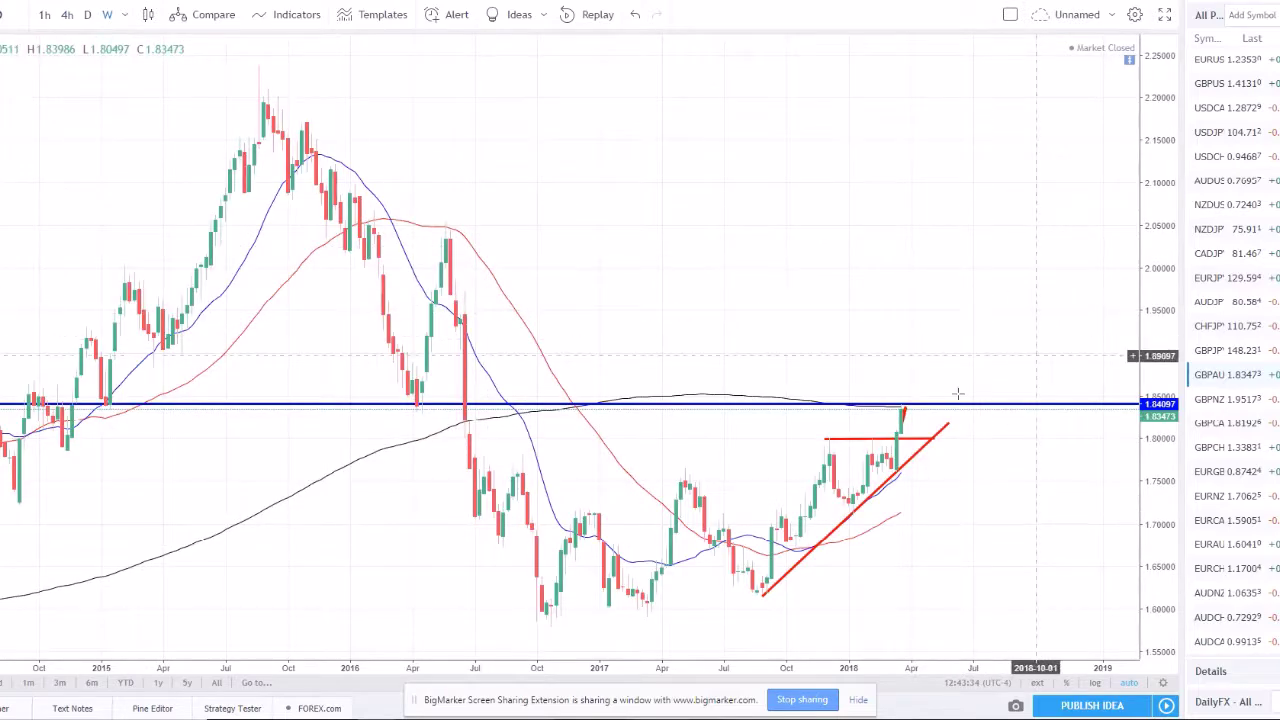
pyautogui.scroll(1, 879, 411)
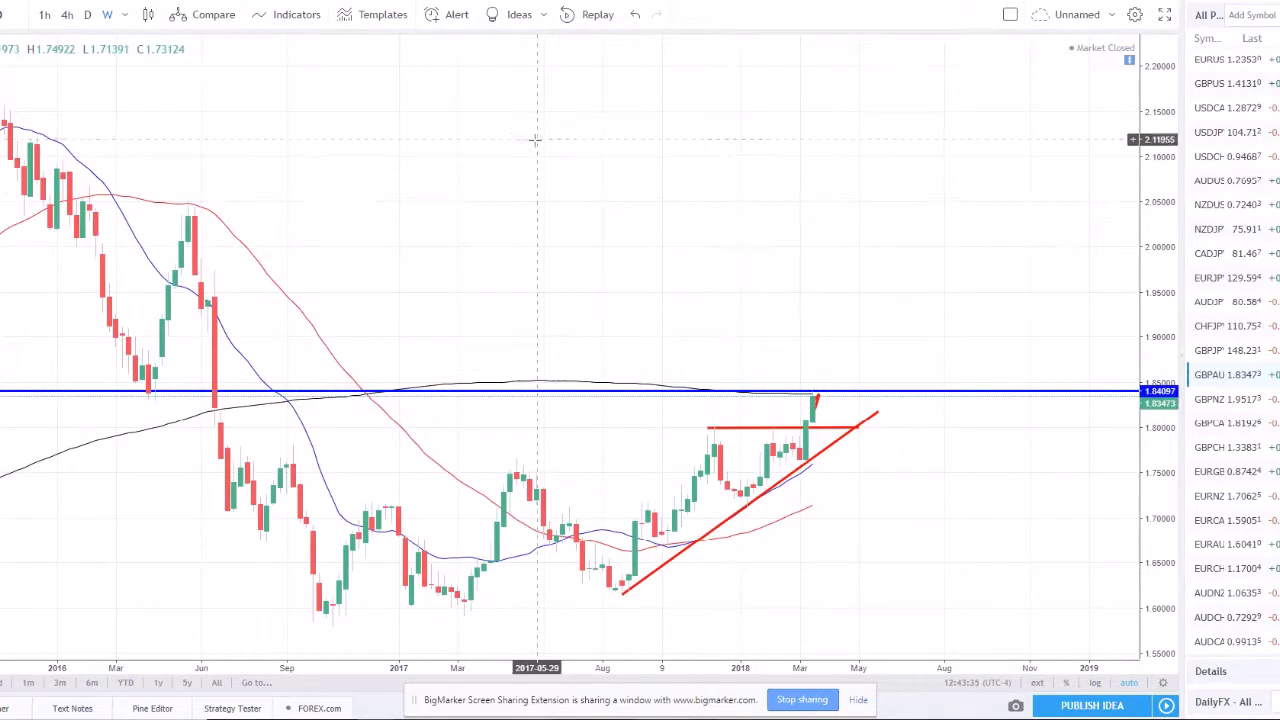
pyautogui.click(88, 16)
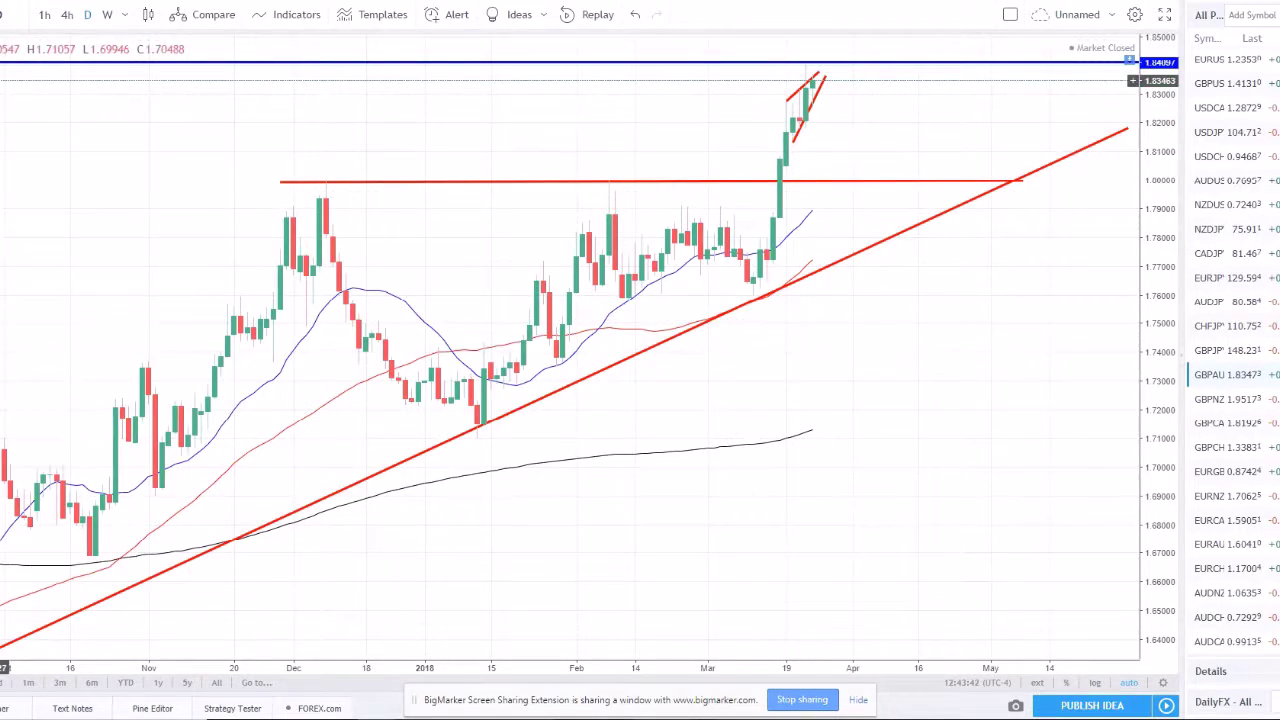
# Step: Brush a projected dip toward the red line near 1.80000 and a rebound above the blue line on daily GBPAUD, and delete it
pyautogui.click(815, 80)
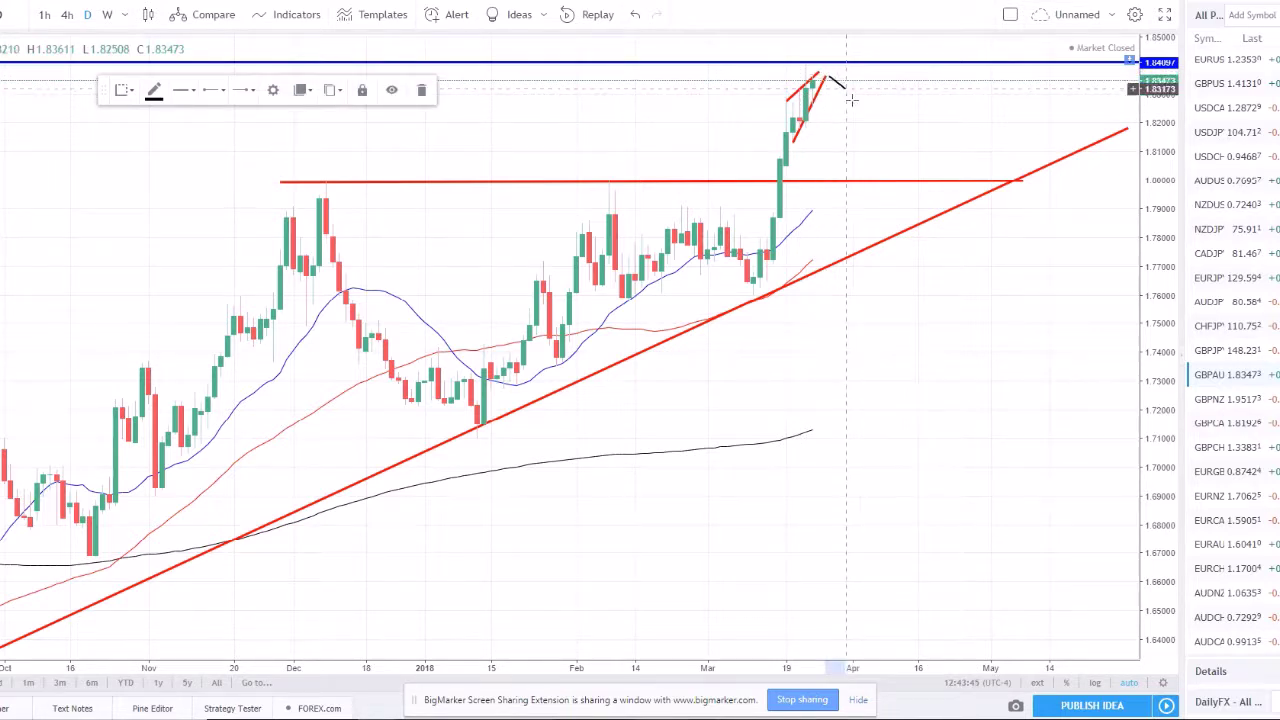
pyautogui.moveTo(846, 88); pyautogui.dragTo(873, 157)
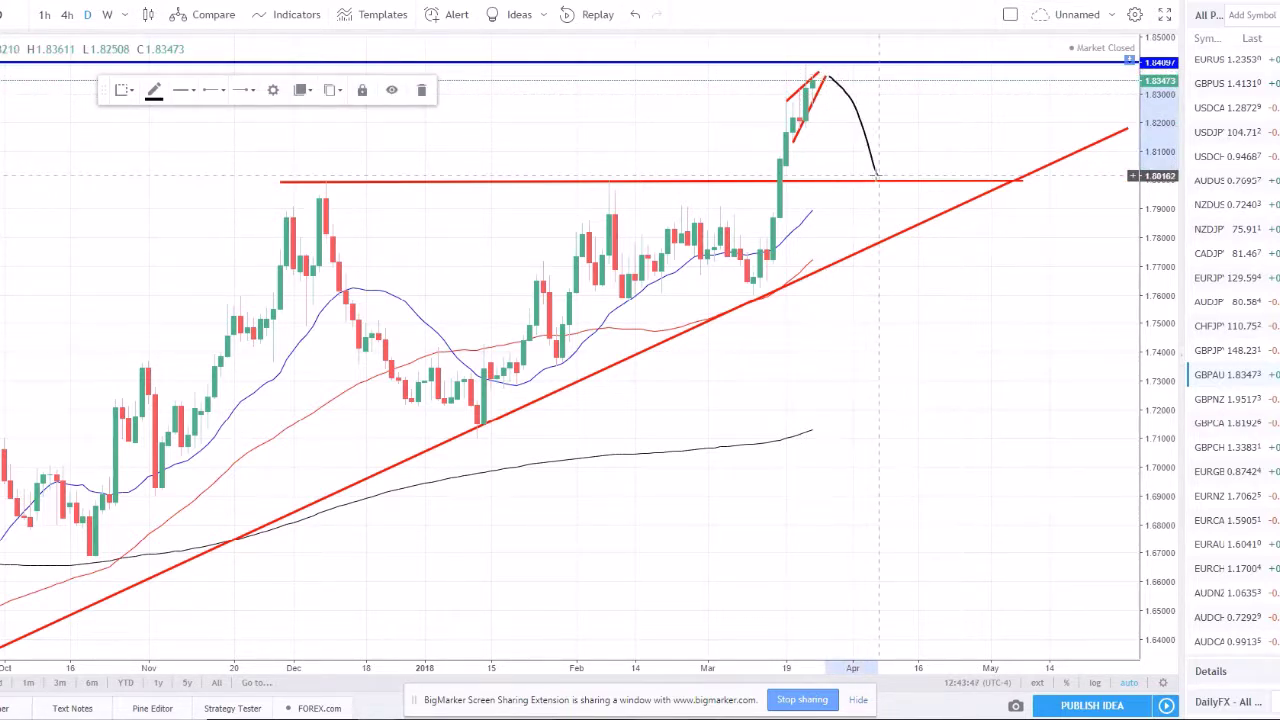
pyautogui.moveTo(891, 173); pyautogui.dragTo(993, 38)
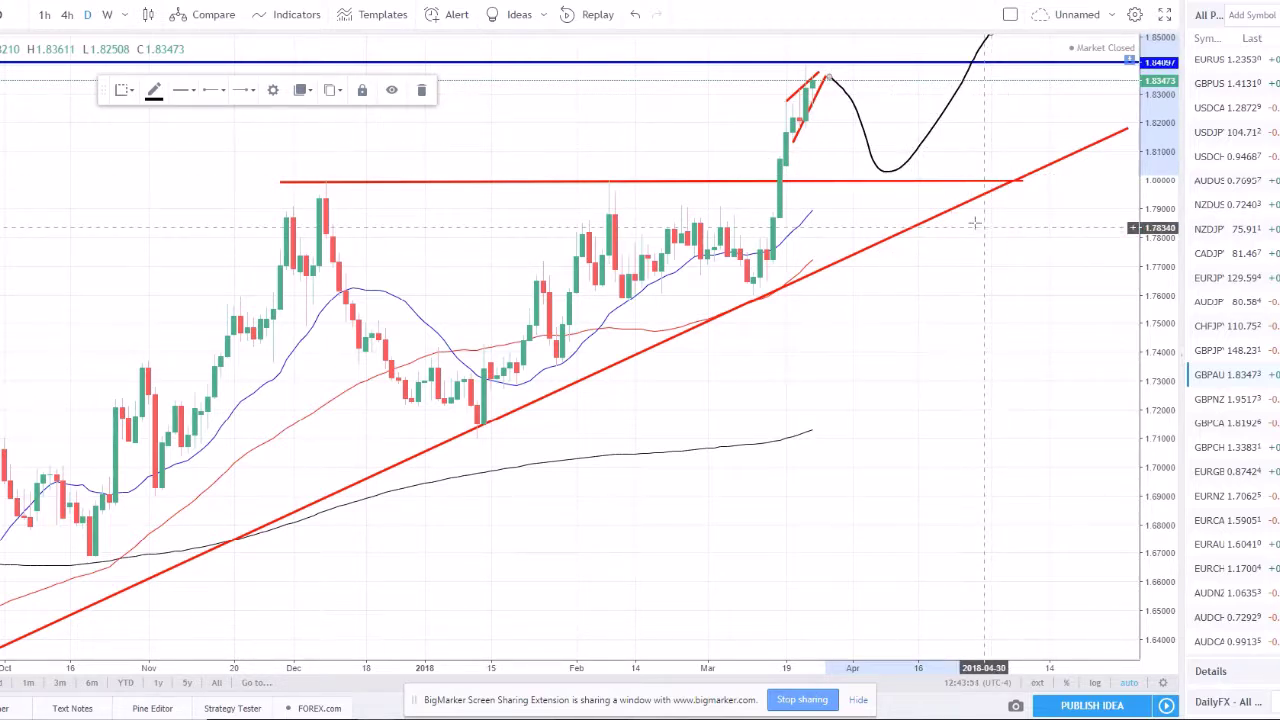
pyautogui.press('Delete')
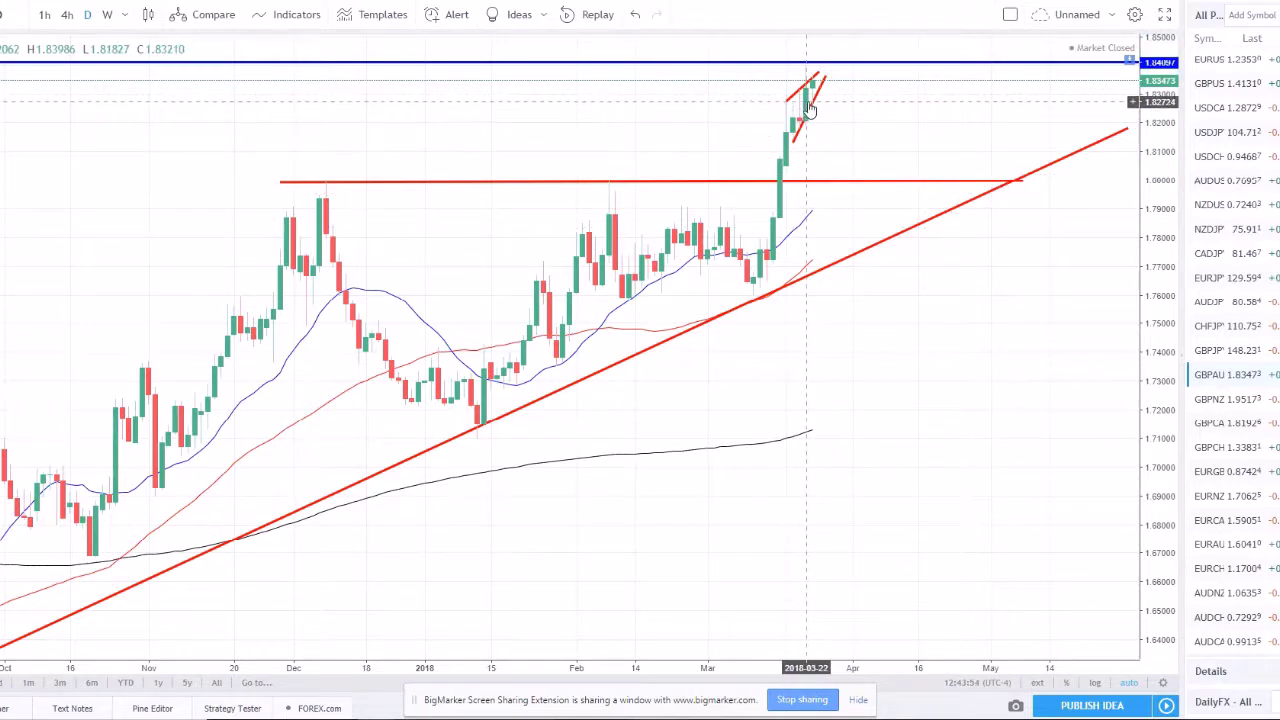
# Step: Delete both red wedge lines around the latest March candles on daily GBPAUD
pyautogui.press('Delete')
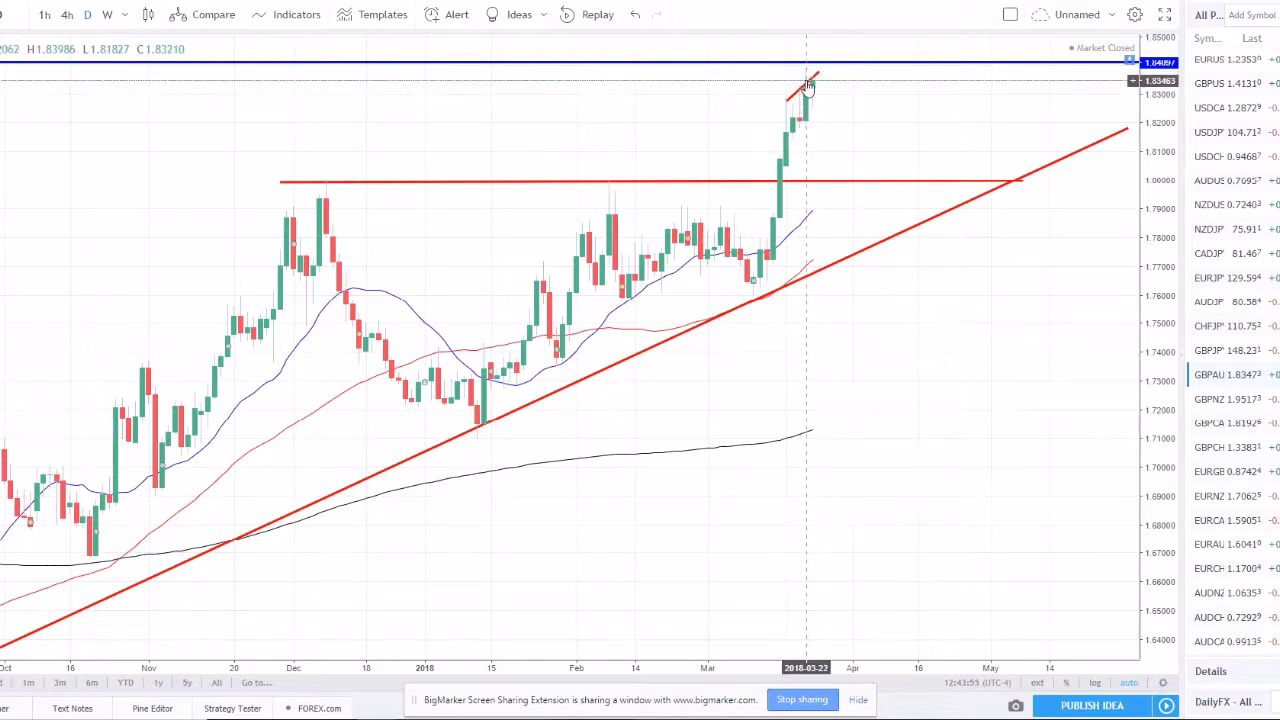
pyautogui.press('Delete')
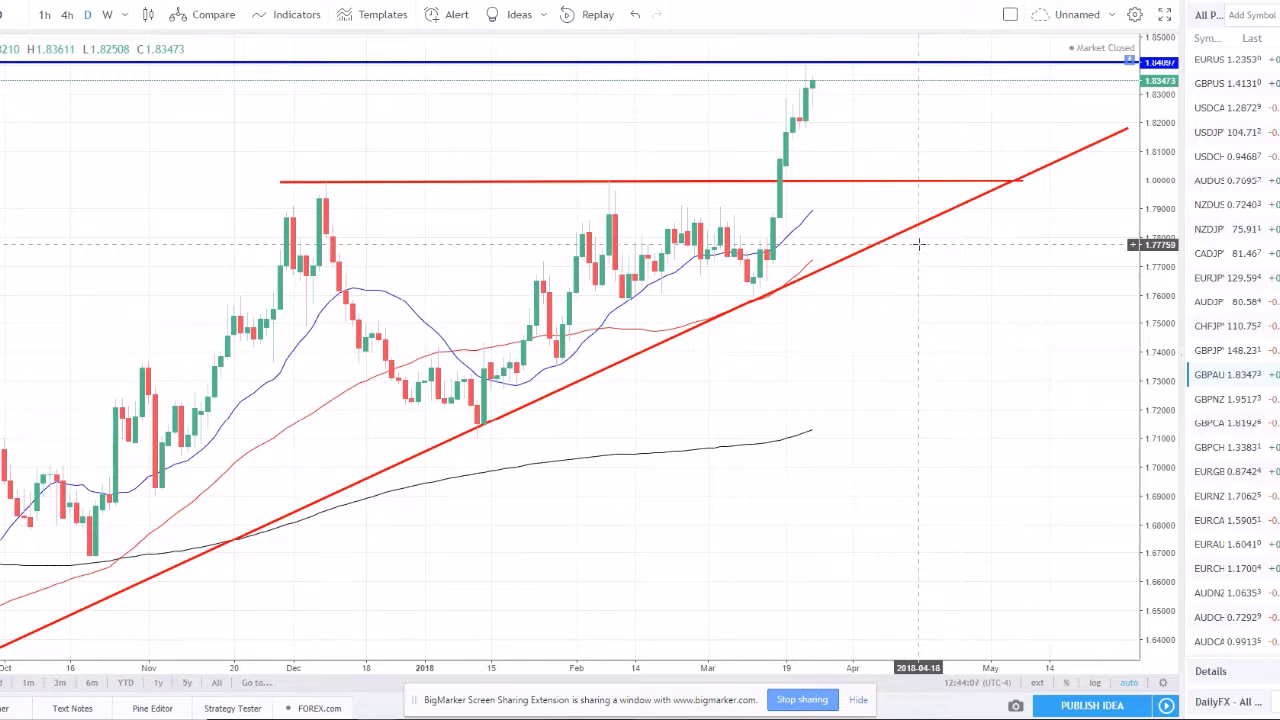
# Step: Open the GBPNZD chart and examine it on the weekly timeframe
pyautogui.click(1245, 401)
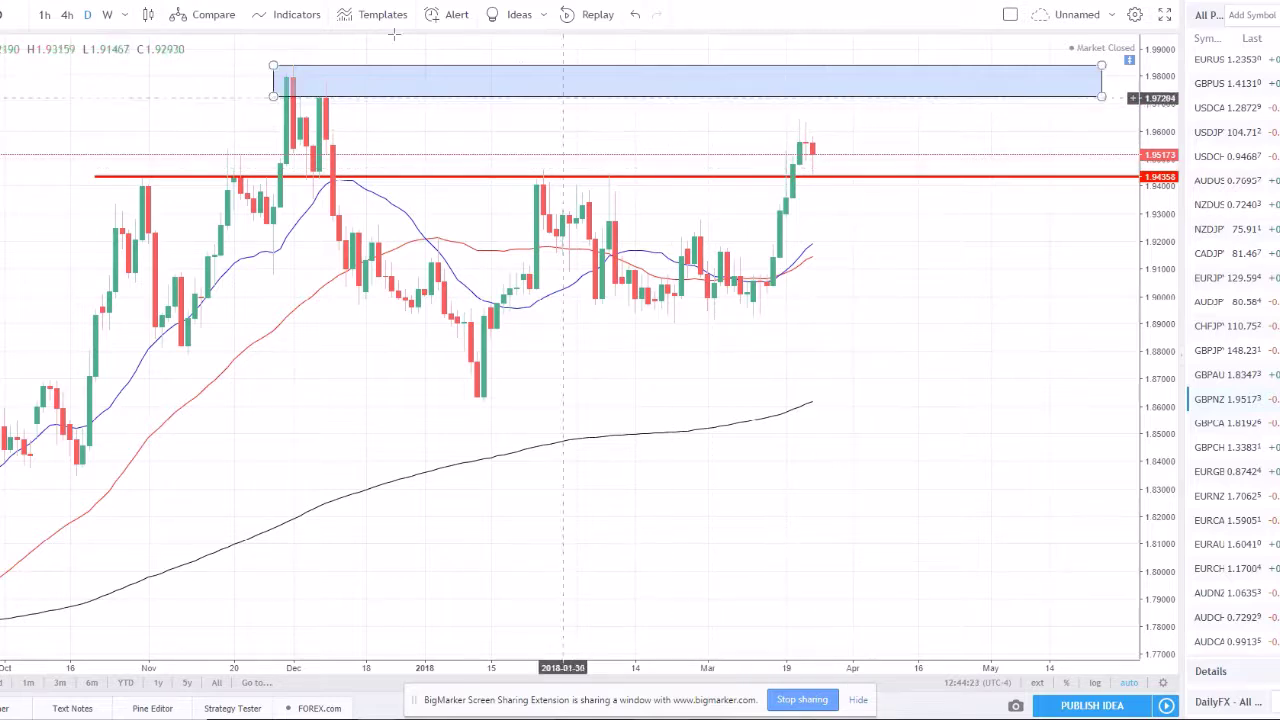
pyautogui.click(108, 16)
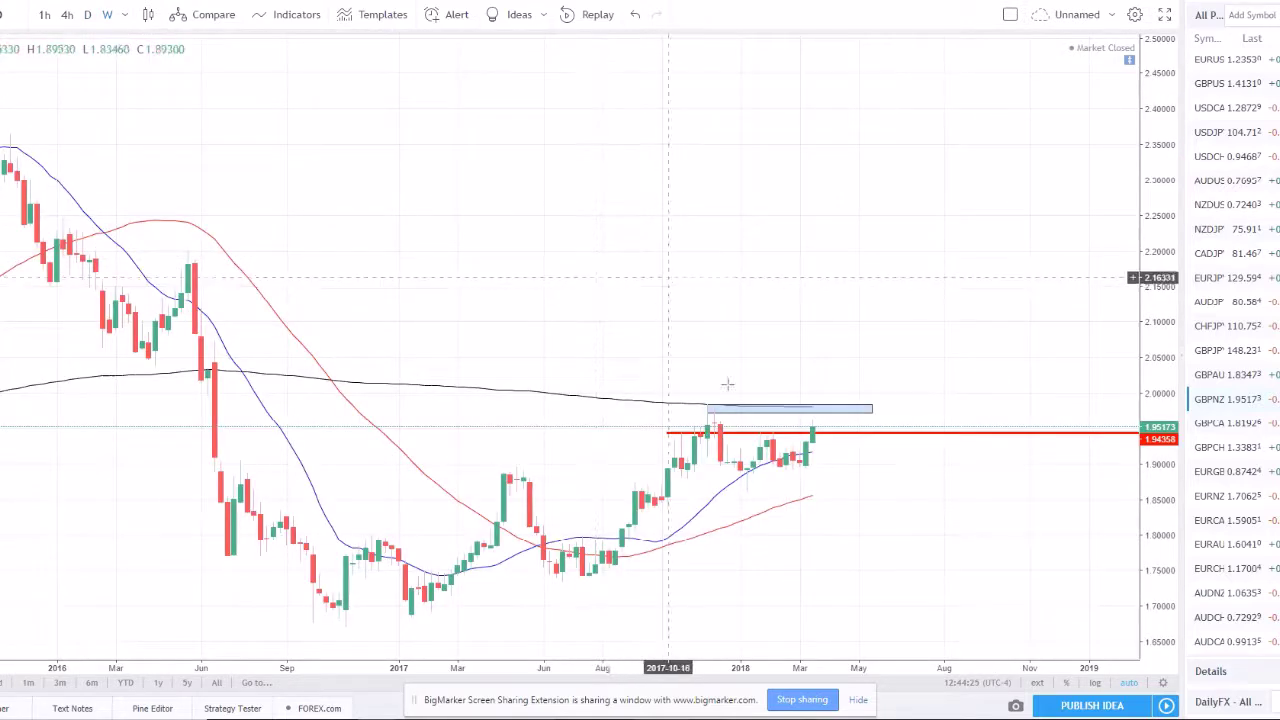
pyautogui.scroll(2, 823, 483)
# Step: Move the blue zone onto the red 1.94358 line on weekly GBPNZD, stretch it down to about 1.87733, and delete it
pyautogui.moveTo(602, 245); pyautogui.dragTo(620, 293)
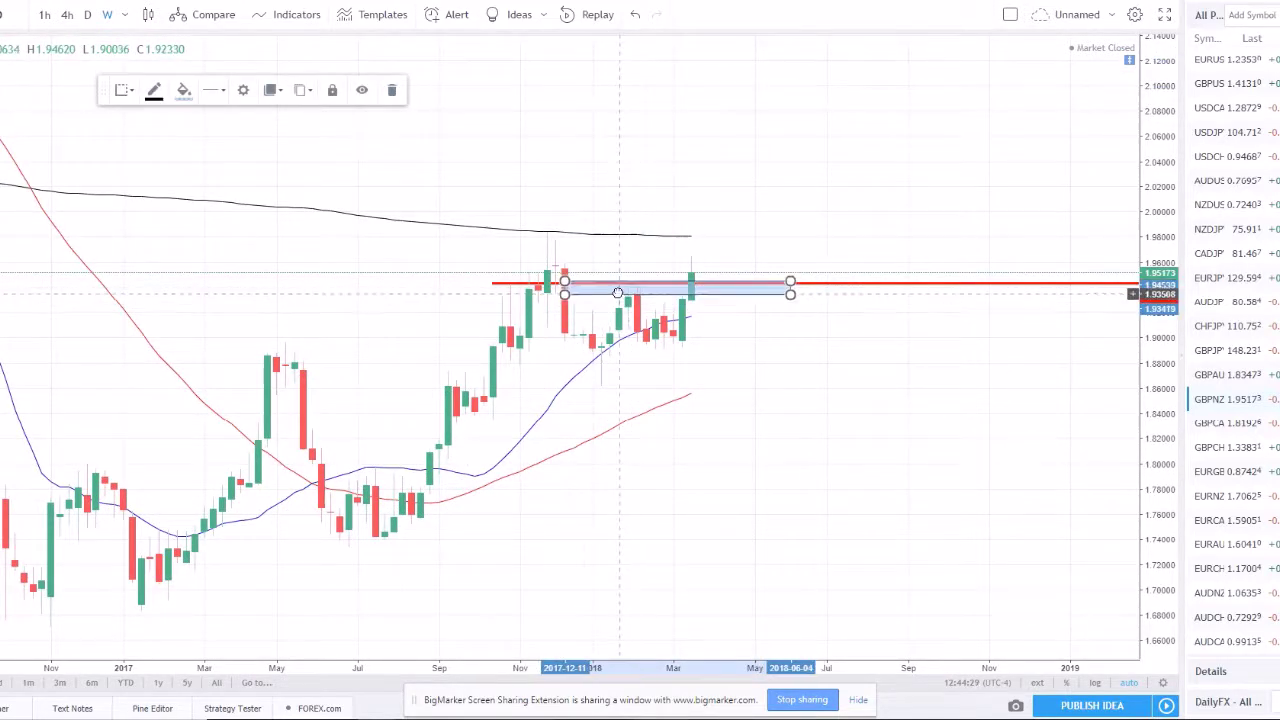
pyautogui.moveTo(790, 296); pyautogui.dragTo(787, 366)
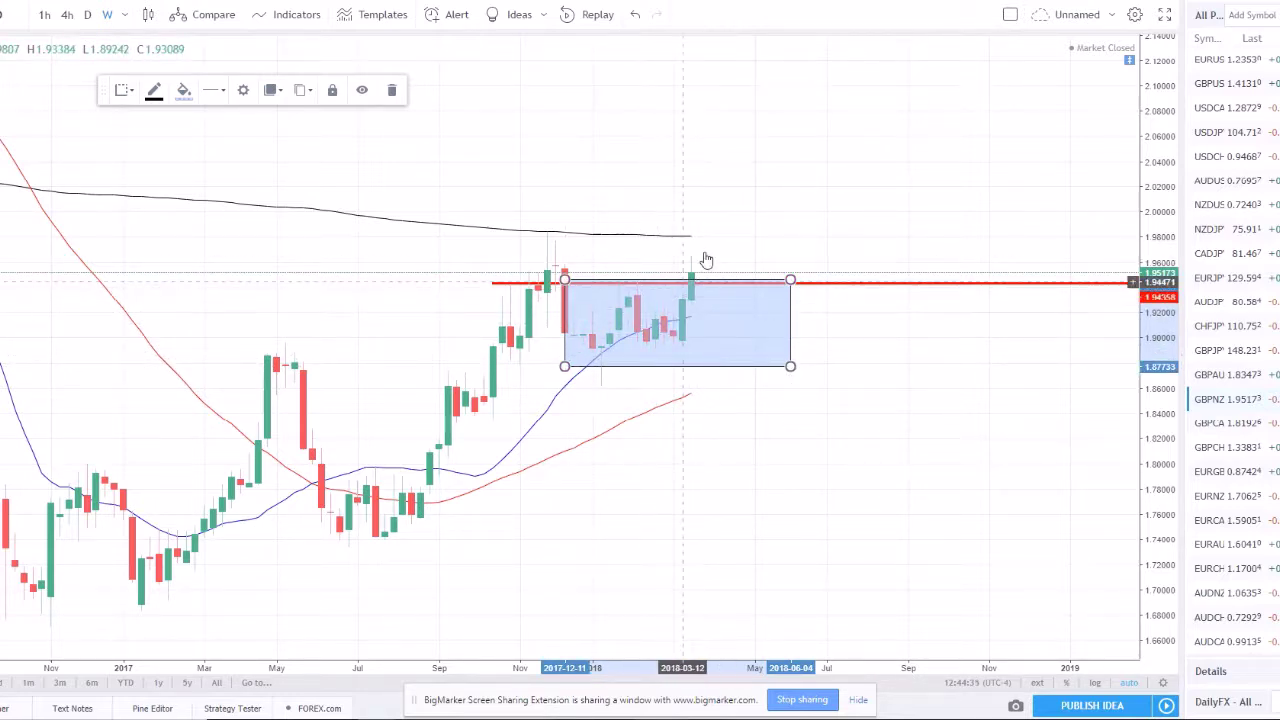
pyautogui.press('Delete')
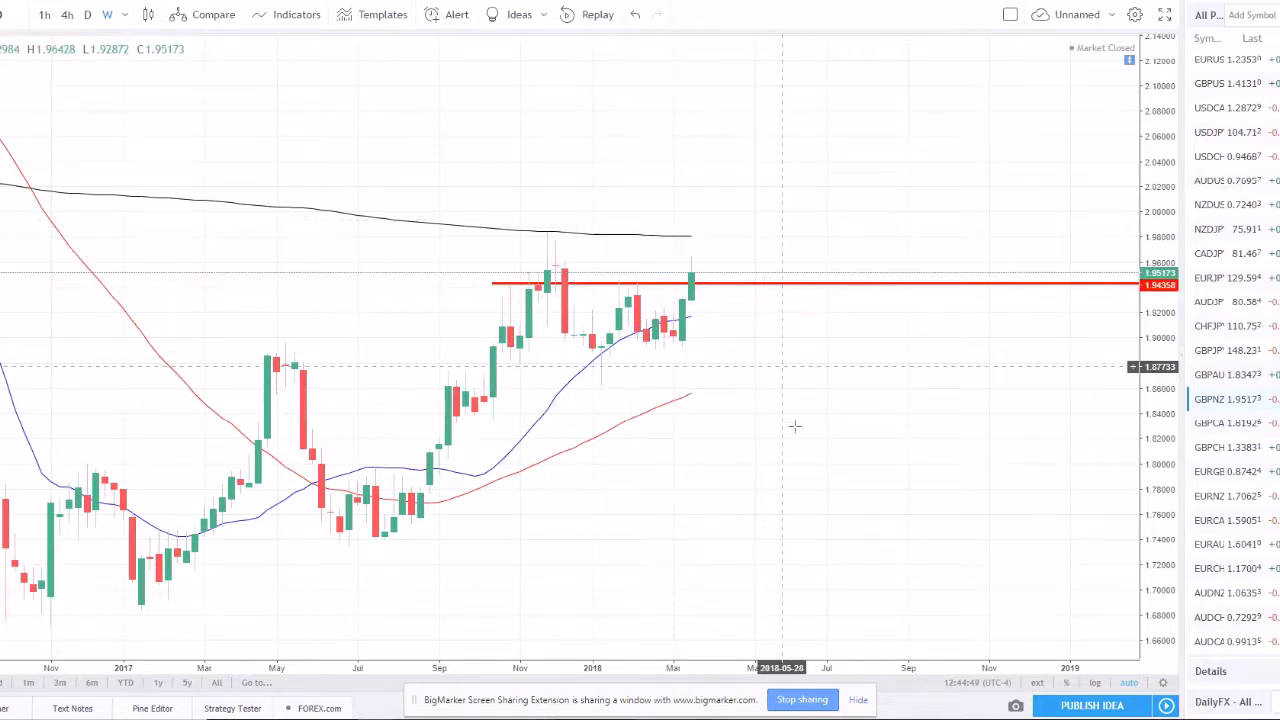
# Step: Step GBPNZD down through the daily and four-hour timeframes to the one-hour chart
pyautogui.click(90, 15)
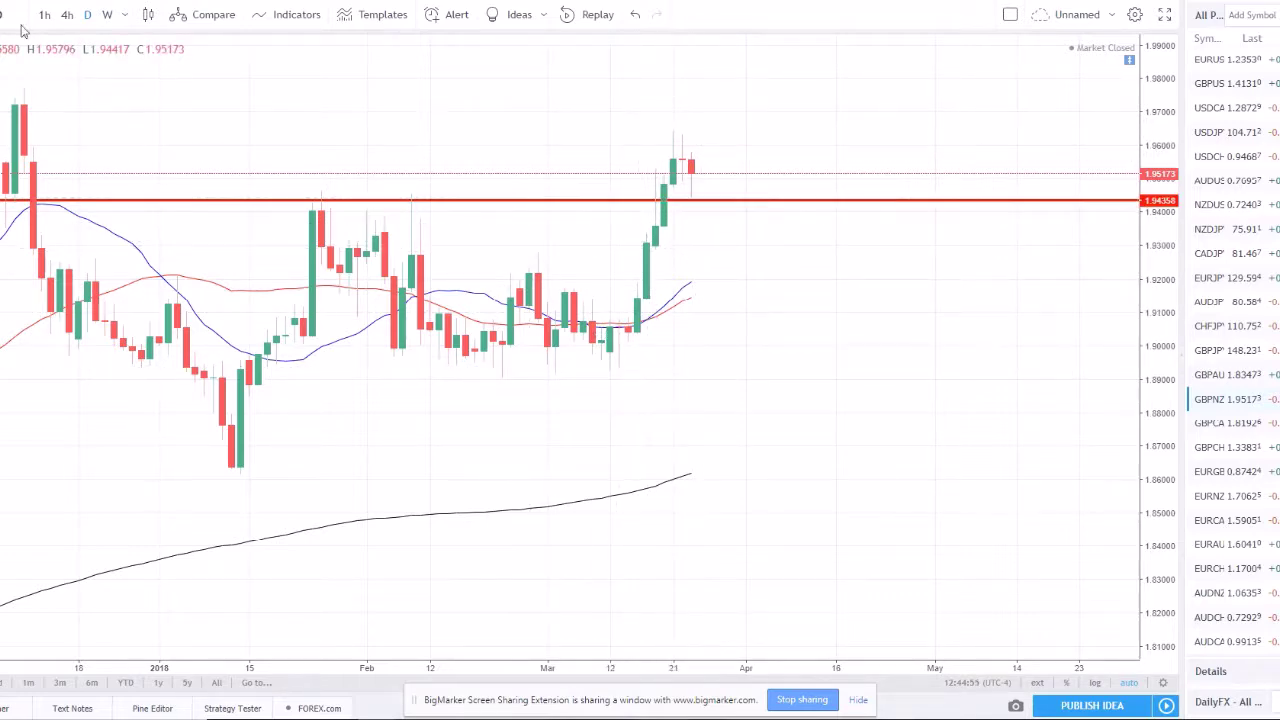
pyautogui.click(66, 15)
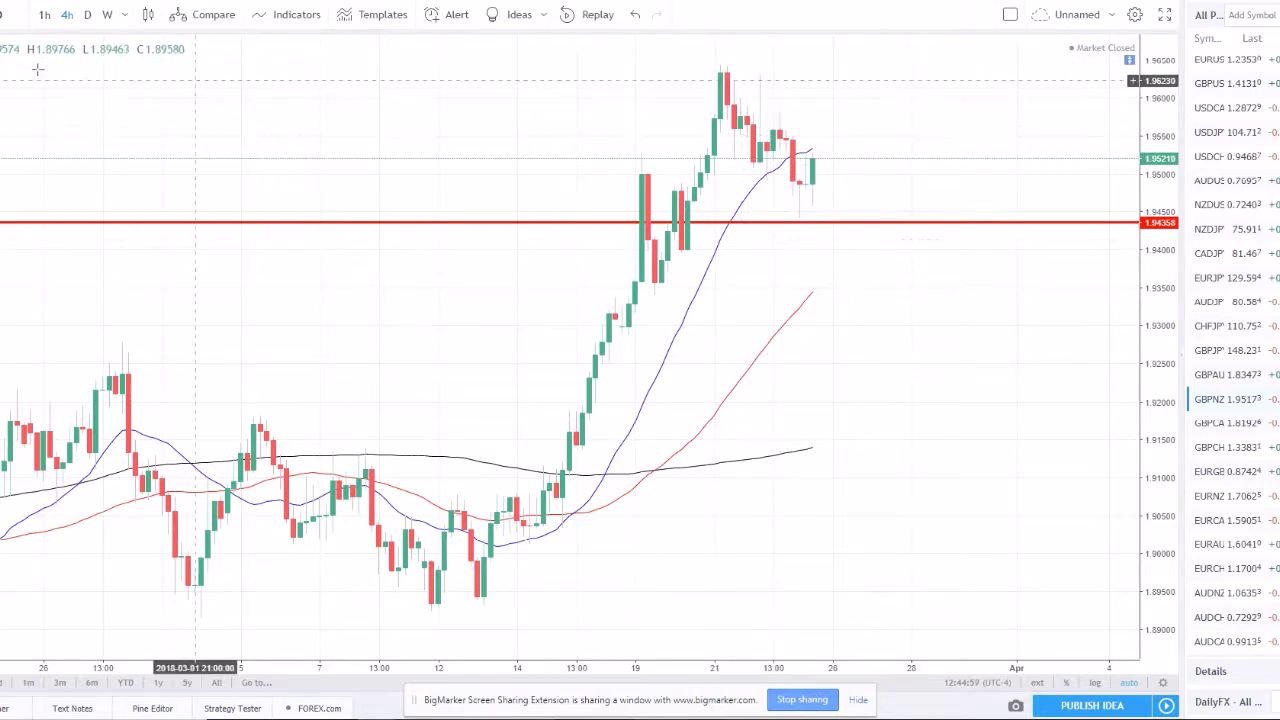
pyautogui.click(44, 15)
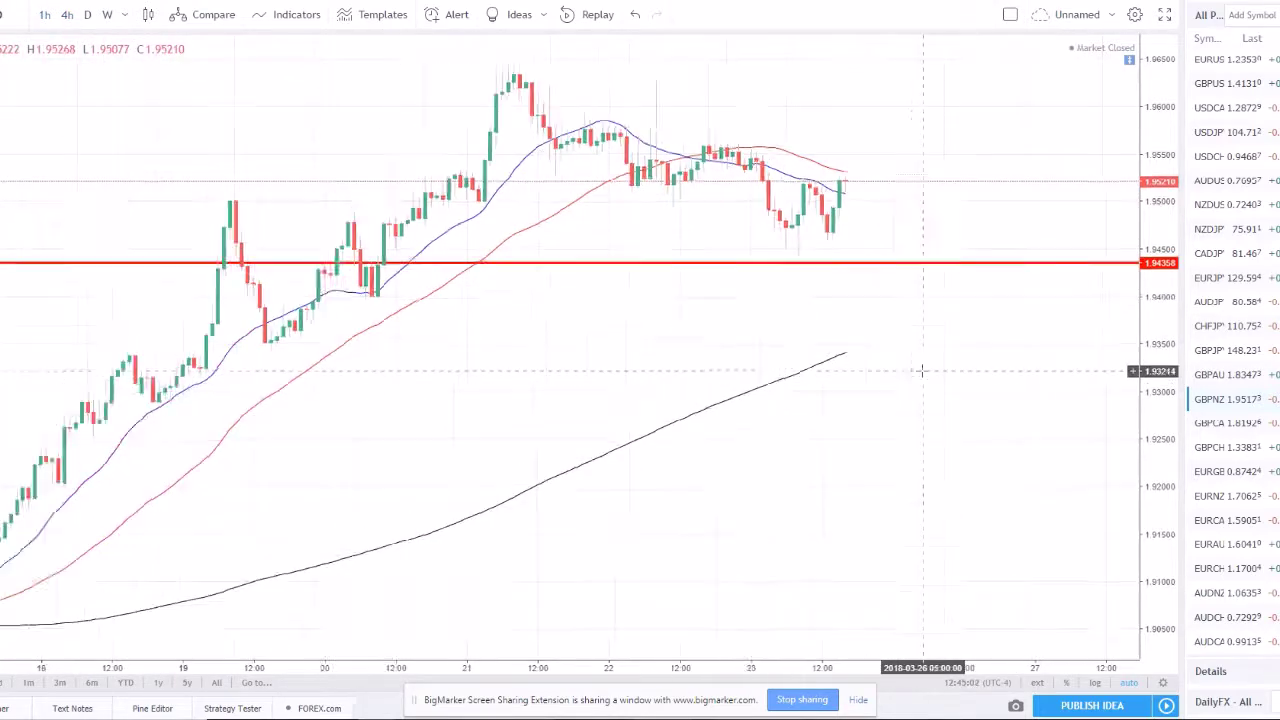
# Step: Draw a falling red trend line over the hourly GBPNZD highs from about 1.96455 to 1.94900, and delete it
pyautogui.hotkey('alt', 't')
pyautogui.moveTo(576, 64); pyautogui.dragTo(954, 200)
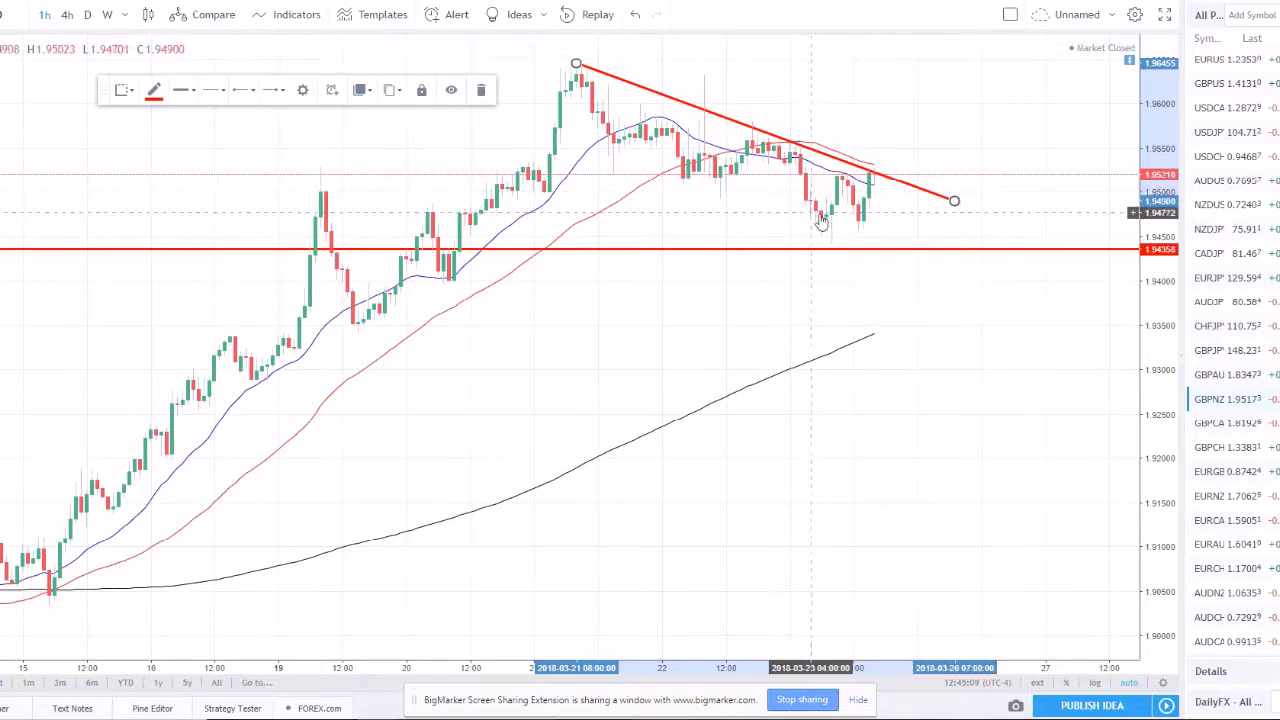
pyautogui.press('Delete')
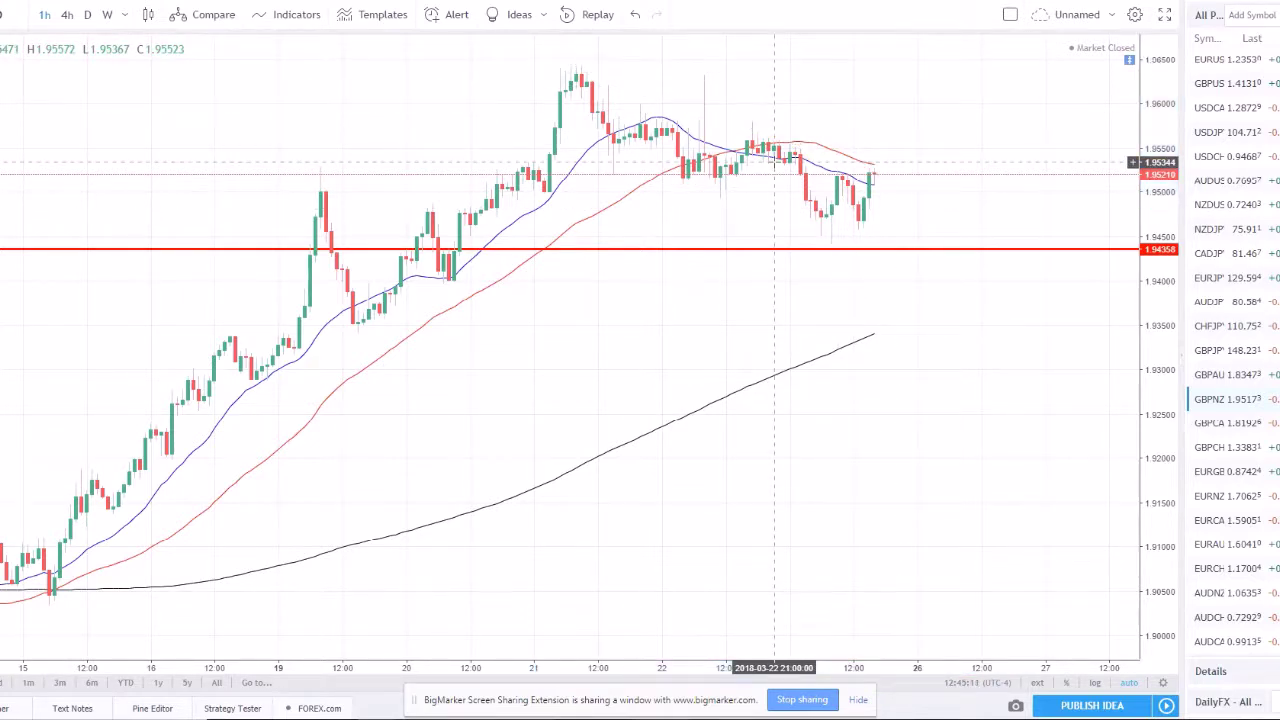
# Step: Review the wider hourly GBPNZD move and return to the daily timeframe
pyautogui.scroll(-2, 980, 183)
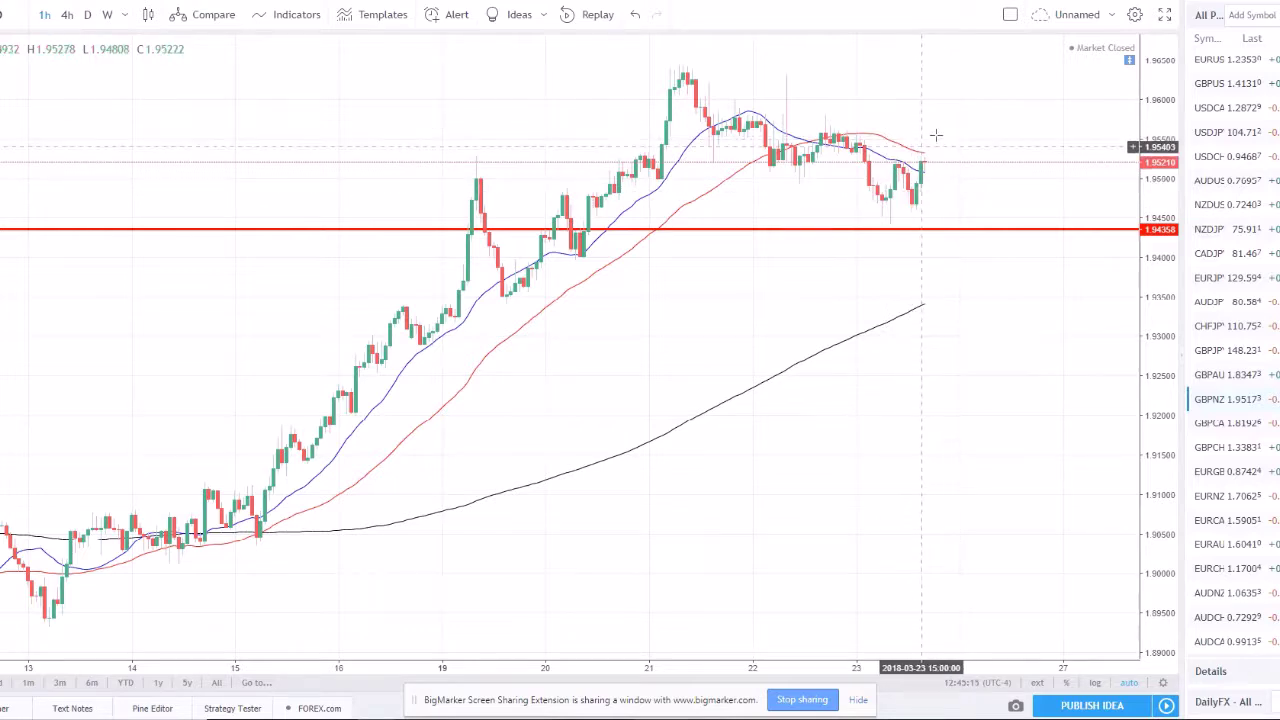
pyautogui.click(86, 17)
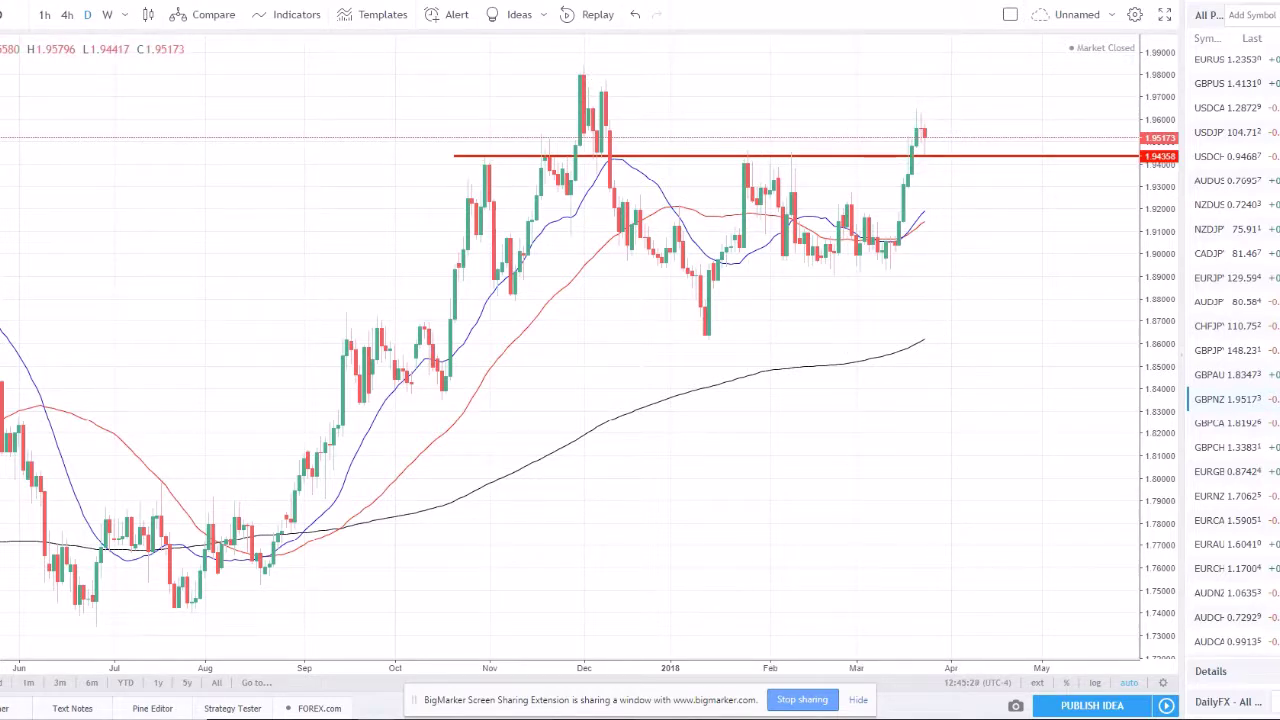
# Step: Open GBPCAD on the weekly timeframe and examine the March candles against the black moving average, the blue 1.77920 line and earlier price history
pyautogui.click(106, 15)
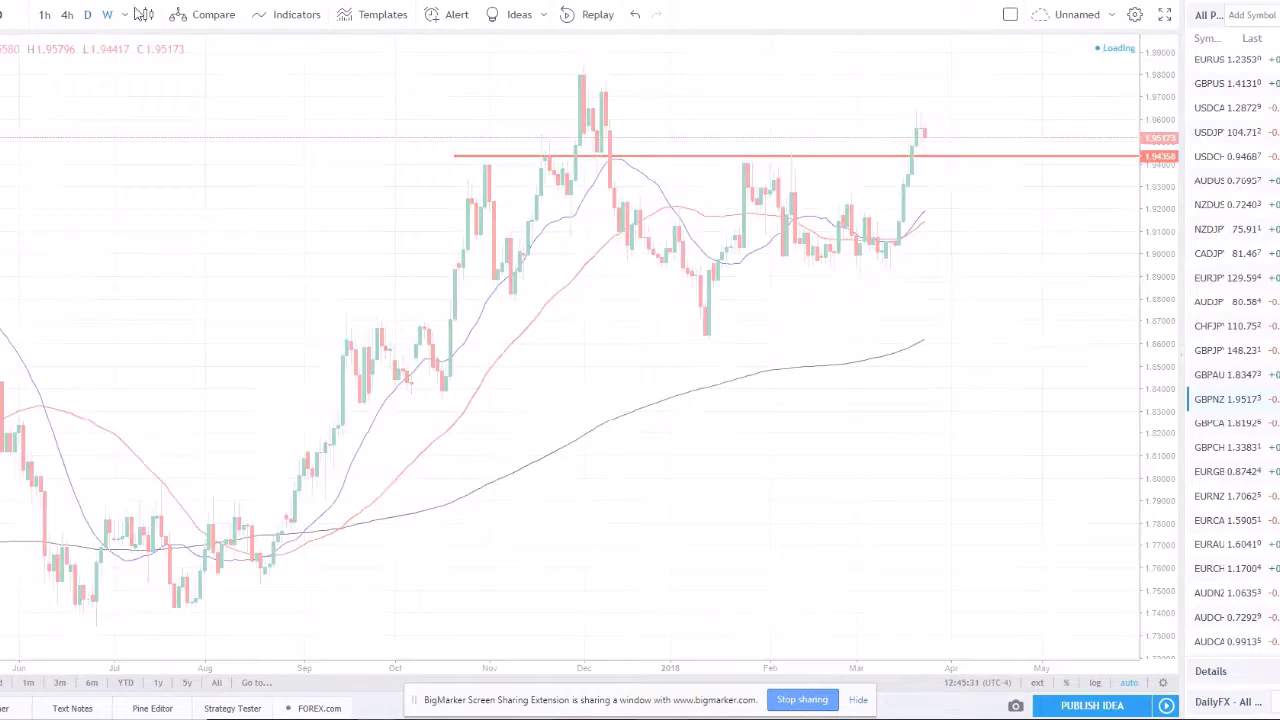
pyautogui.click(1262, 426)
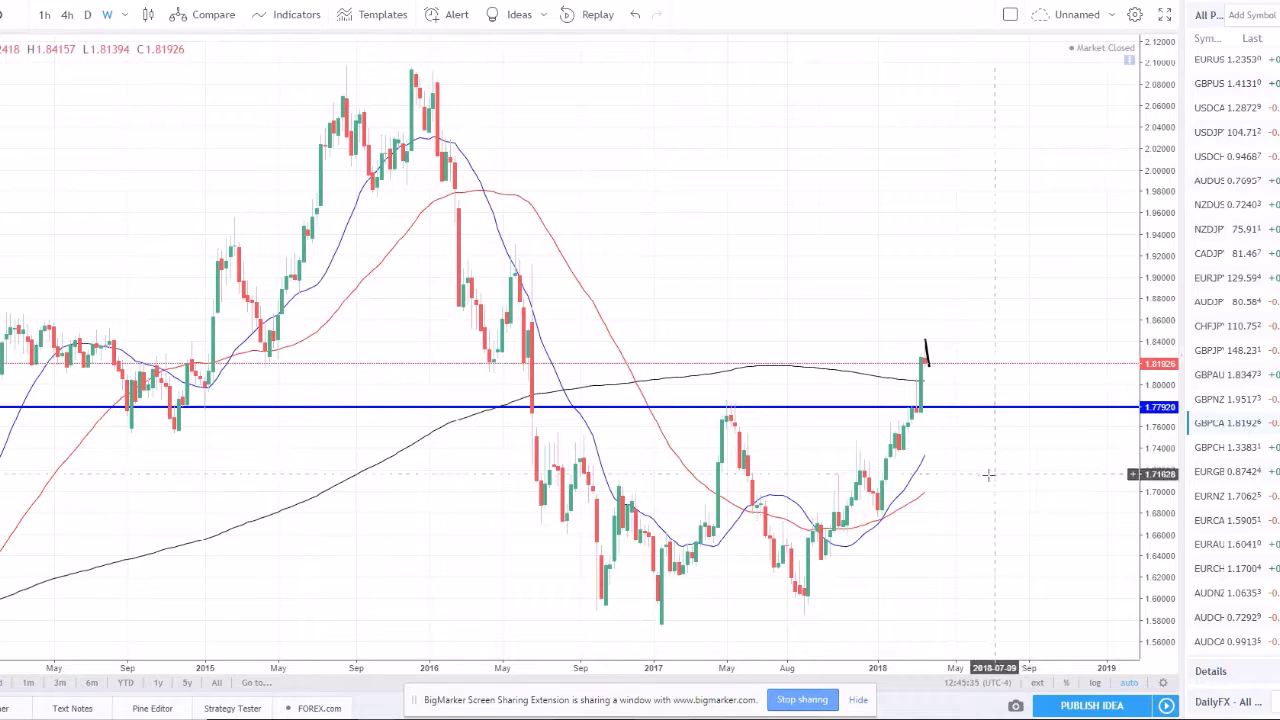
pyautogui.scroll(2, 988, 475)
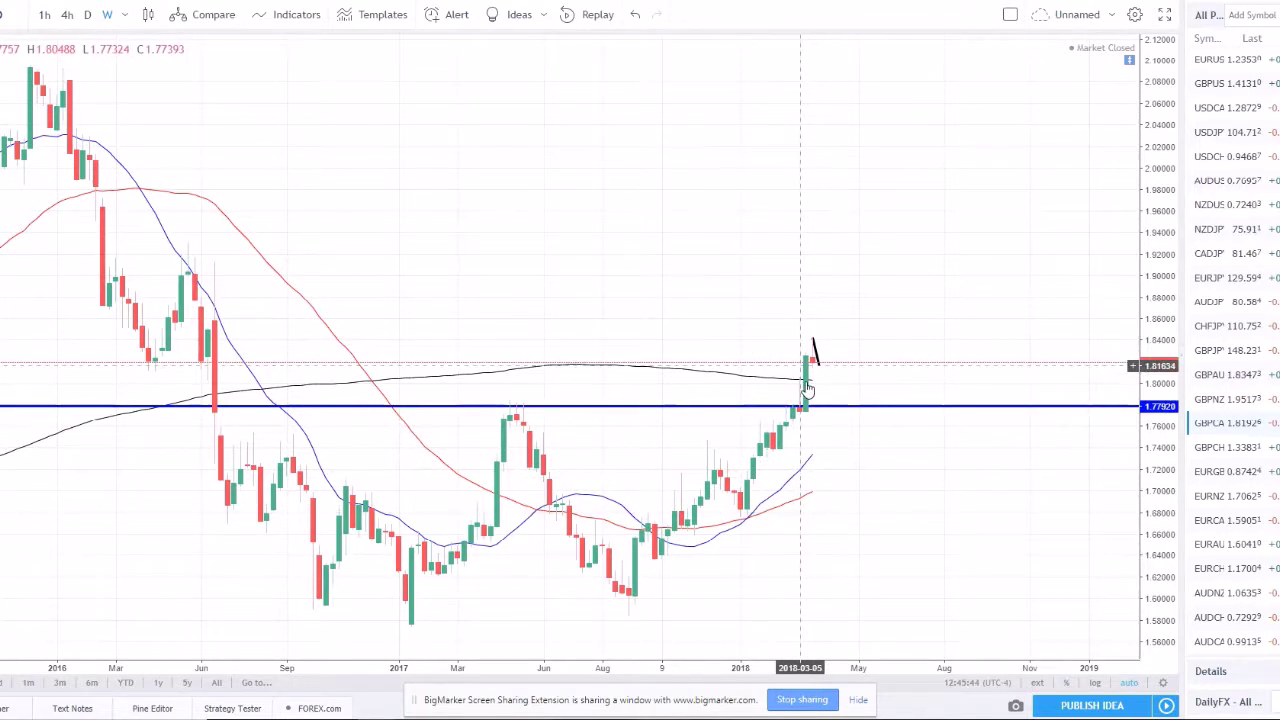
pyautogui.scroll(1, 809, 400)
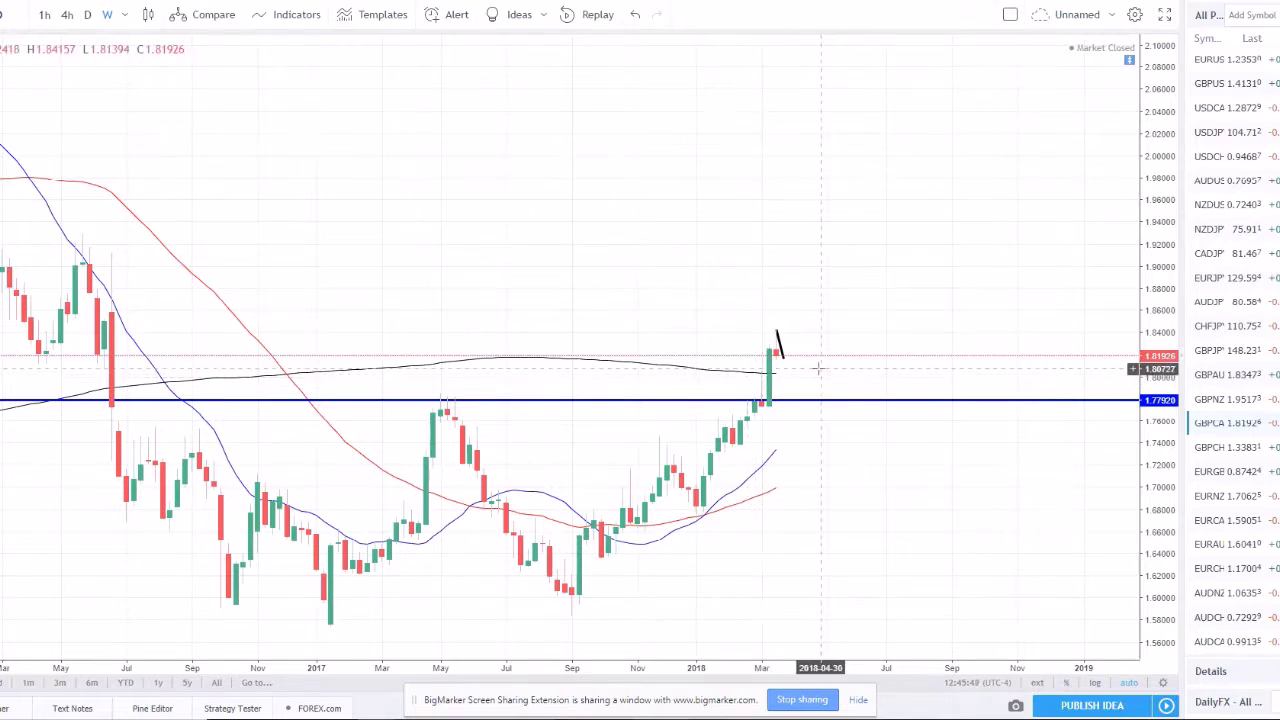
pyautogui.scroll(2, 822, 371)
pyautogui.scroll(2, 686, 271)
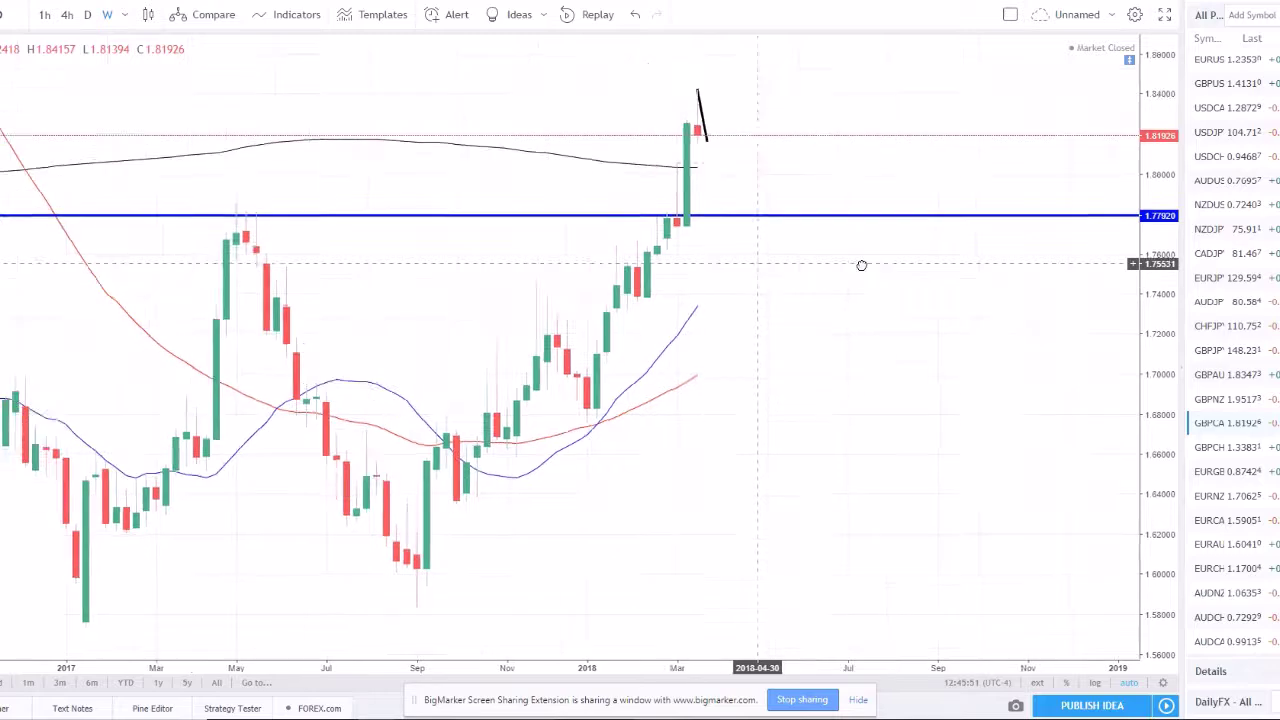
pyautogui.scroll(2, 840, 270)
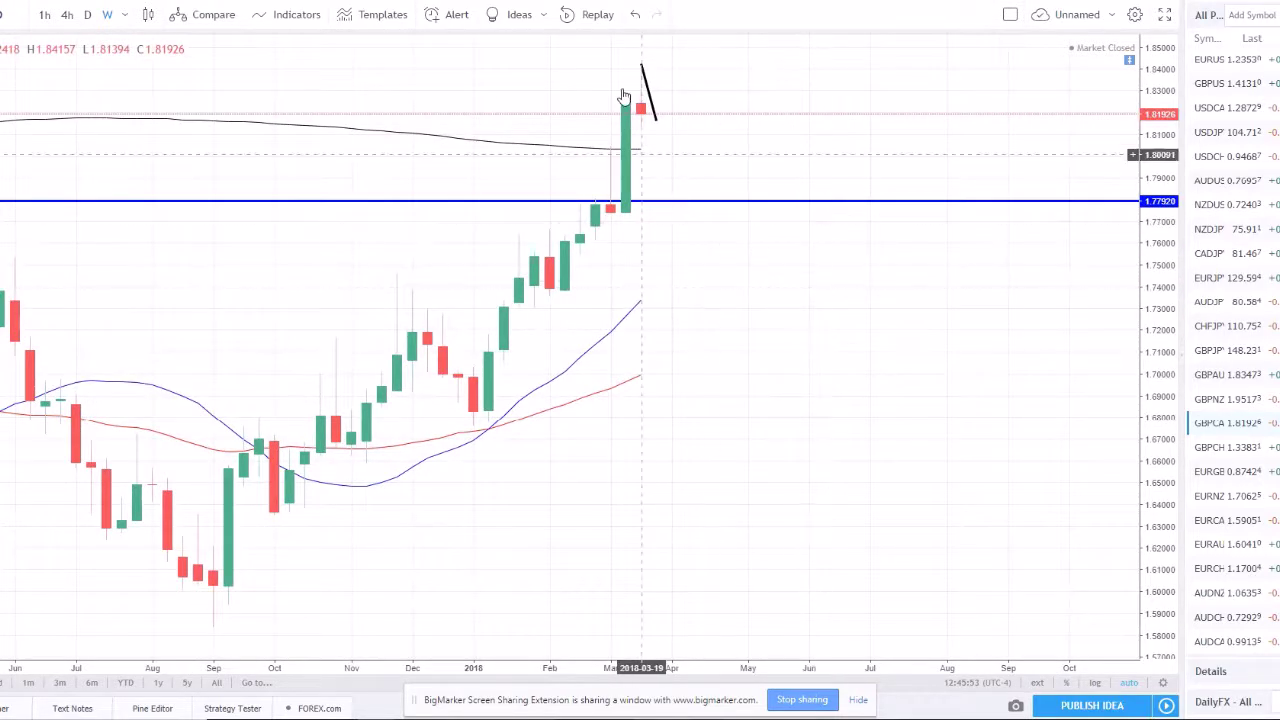
pyautogui.hscroll(-3, 891, 129)
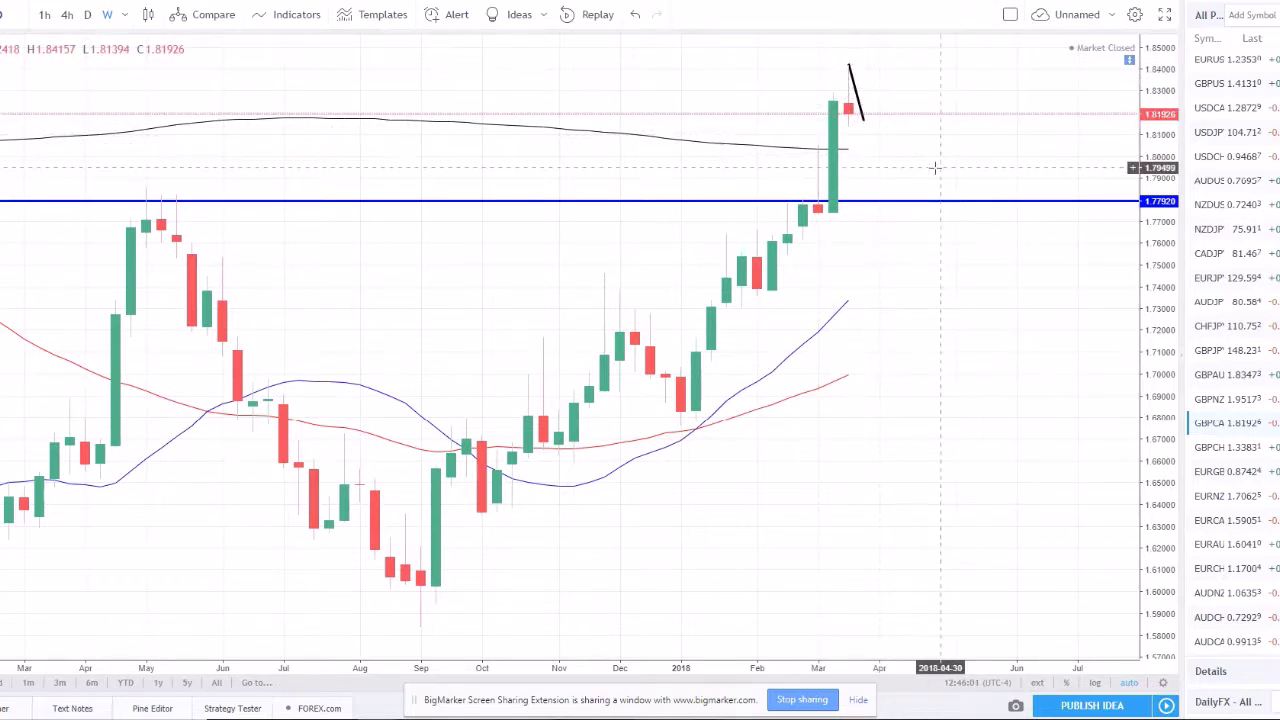
pyautogui.moveTo(861, 201); pyautogui.dragTo(861, 199)
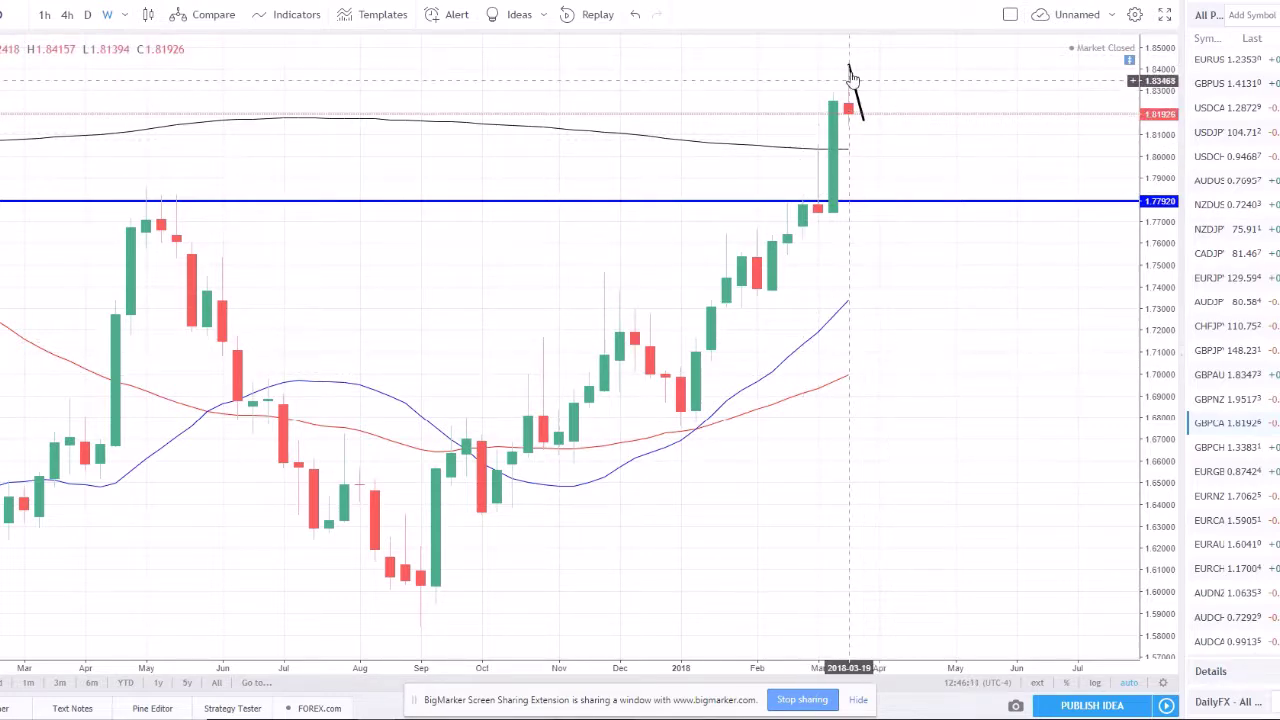
pyautogui.scroll(-5, 866, 129)
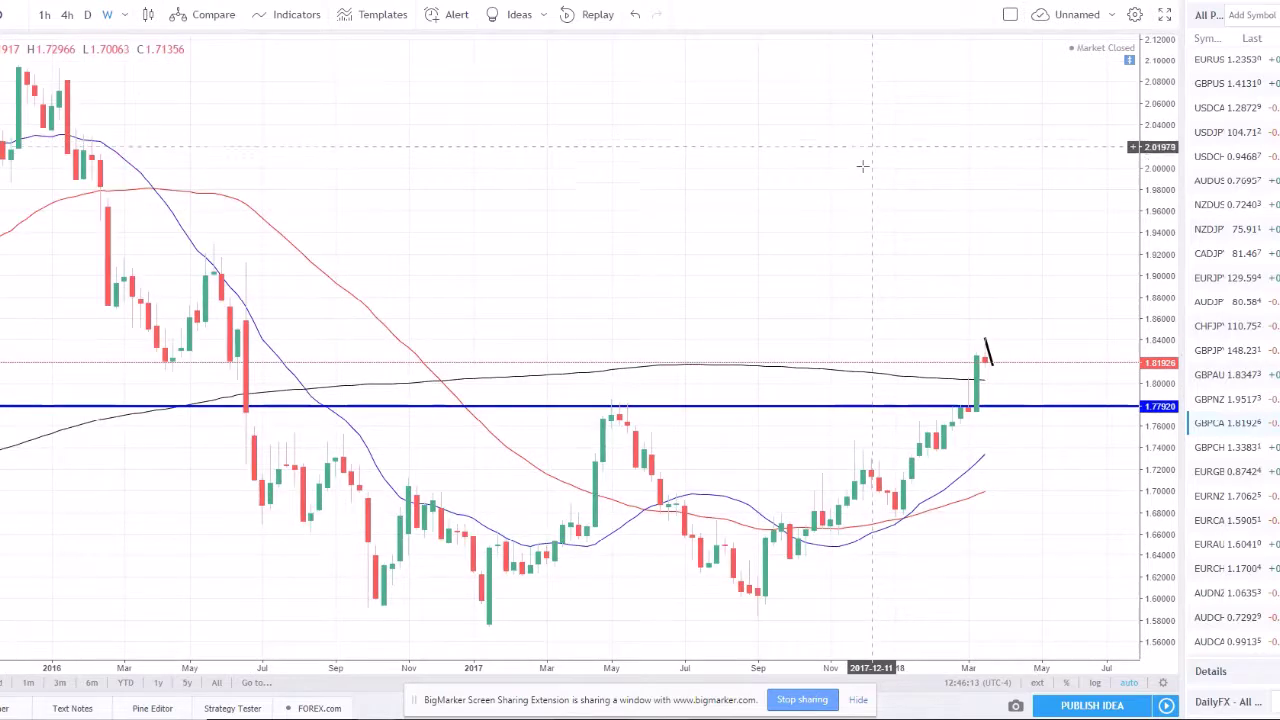
pyautogui.scroll(-2, 866, 188)
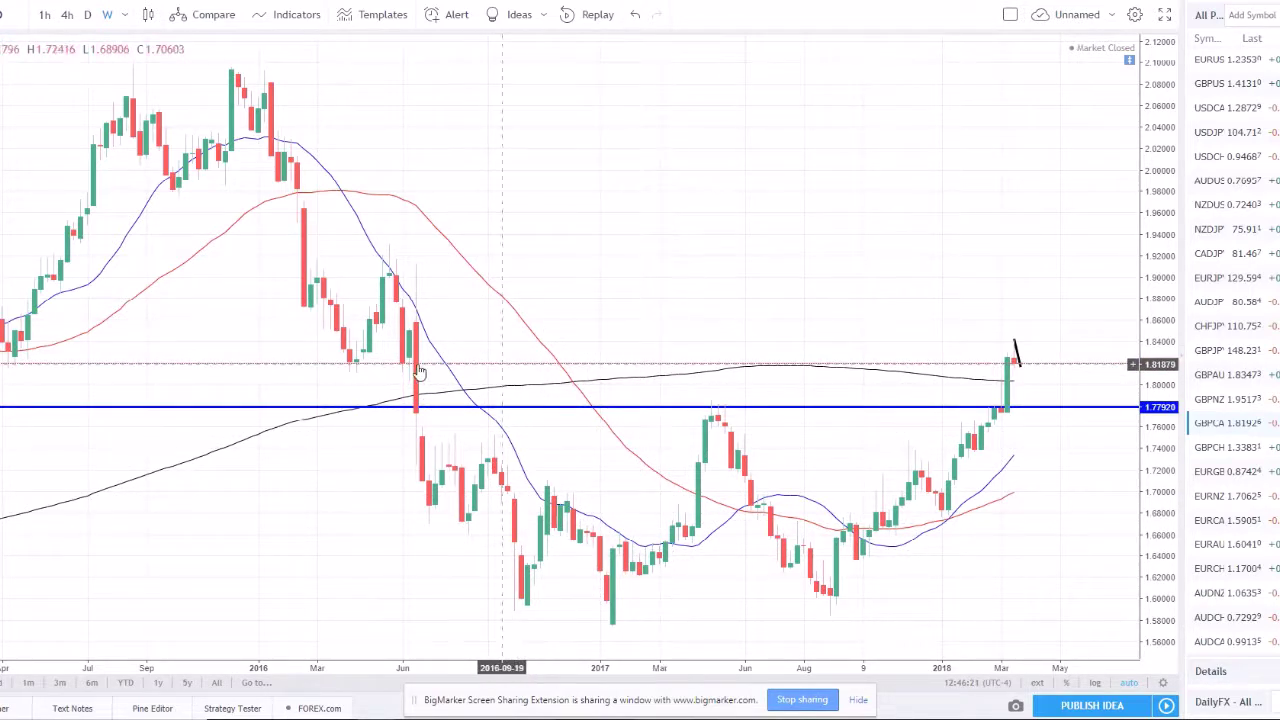
pyautogui.scroll(2, 808, 377)
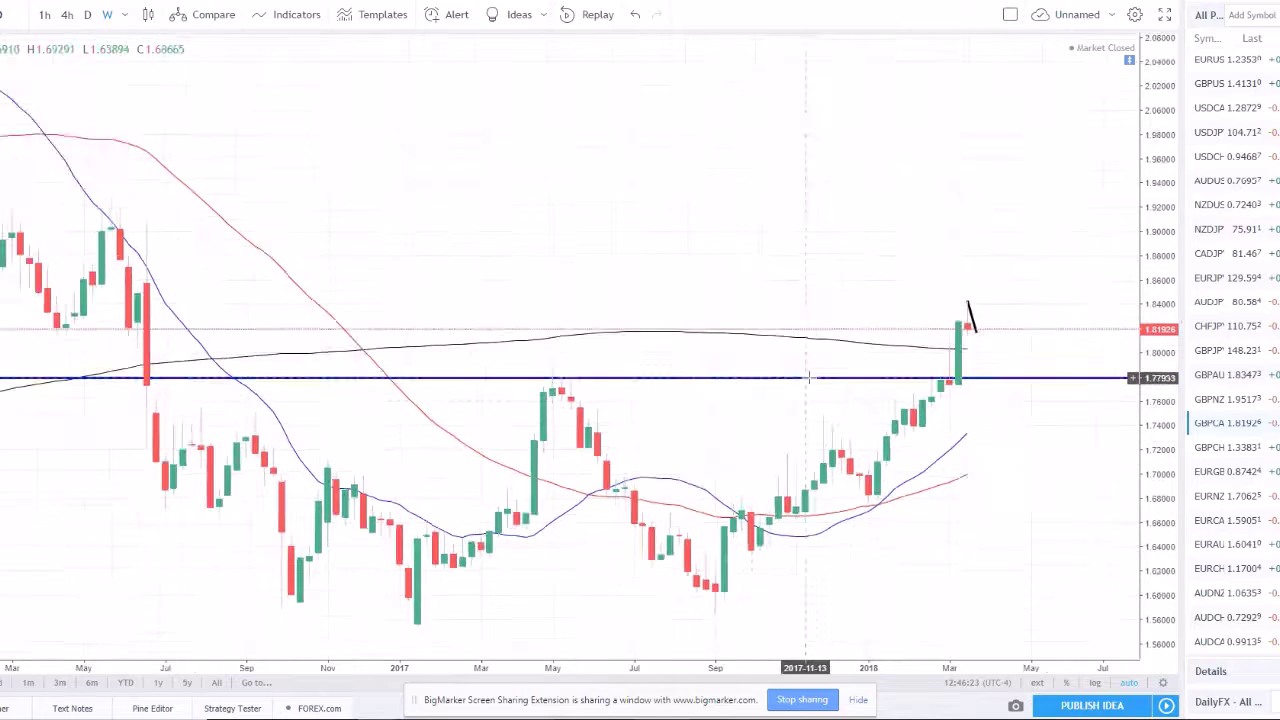
# Step: Examine the GBPCAD price action on the daily and 4-hour timeframes
pyautogui.scroll(1, 815, 376)
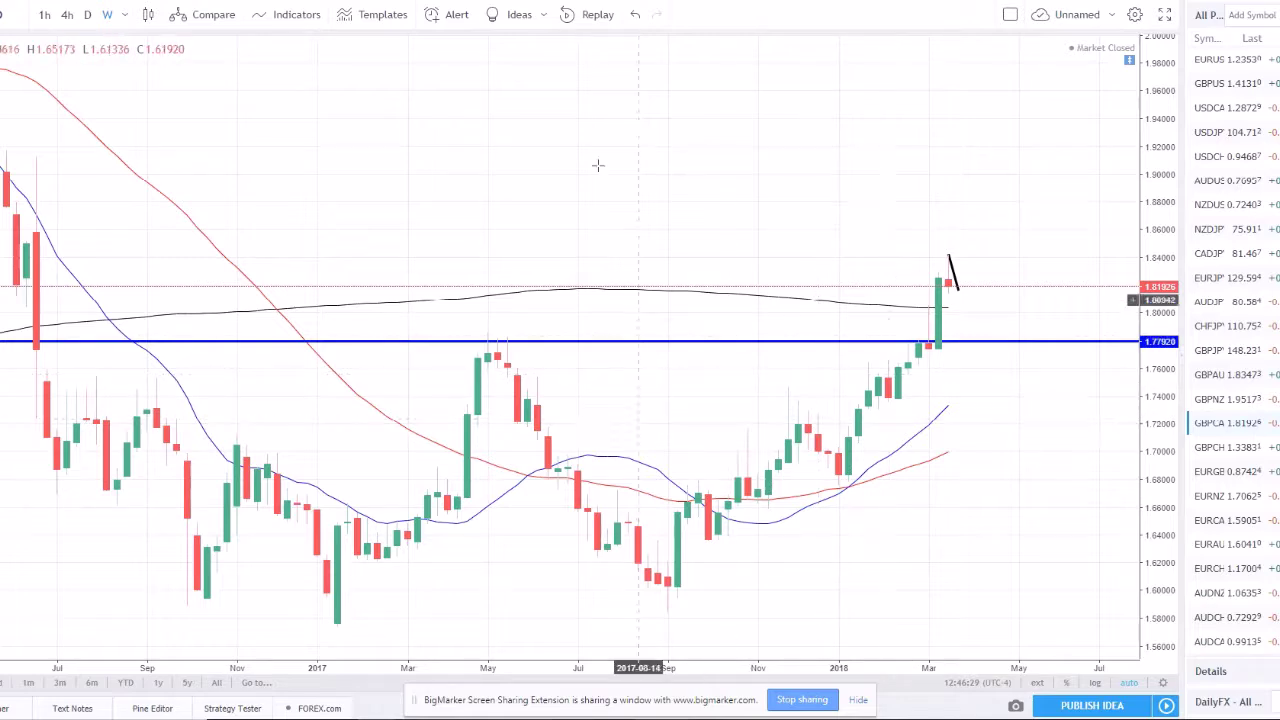
pyautogui.click(91, 17)
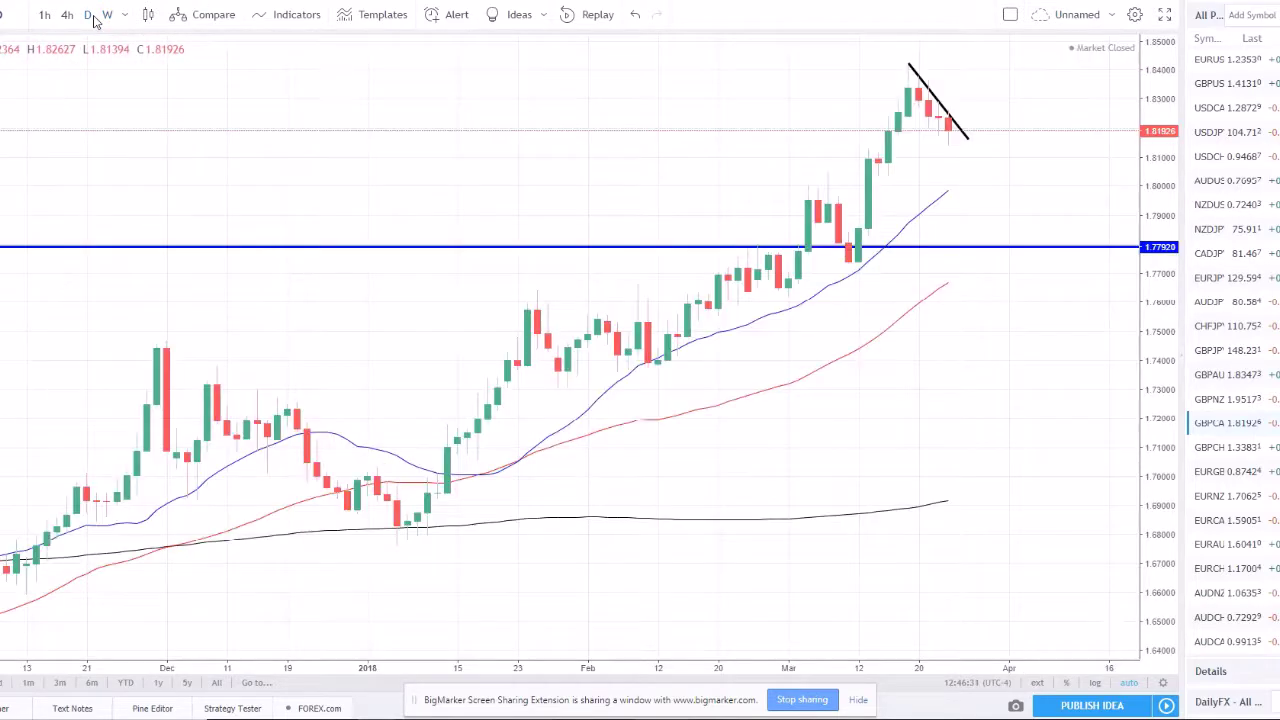
pyautogui.scroll(1, 876, 265)
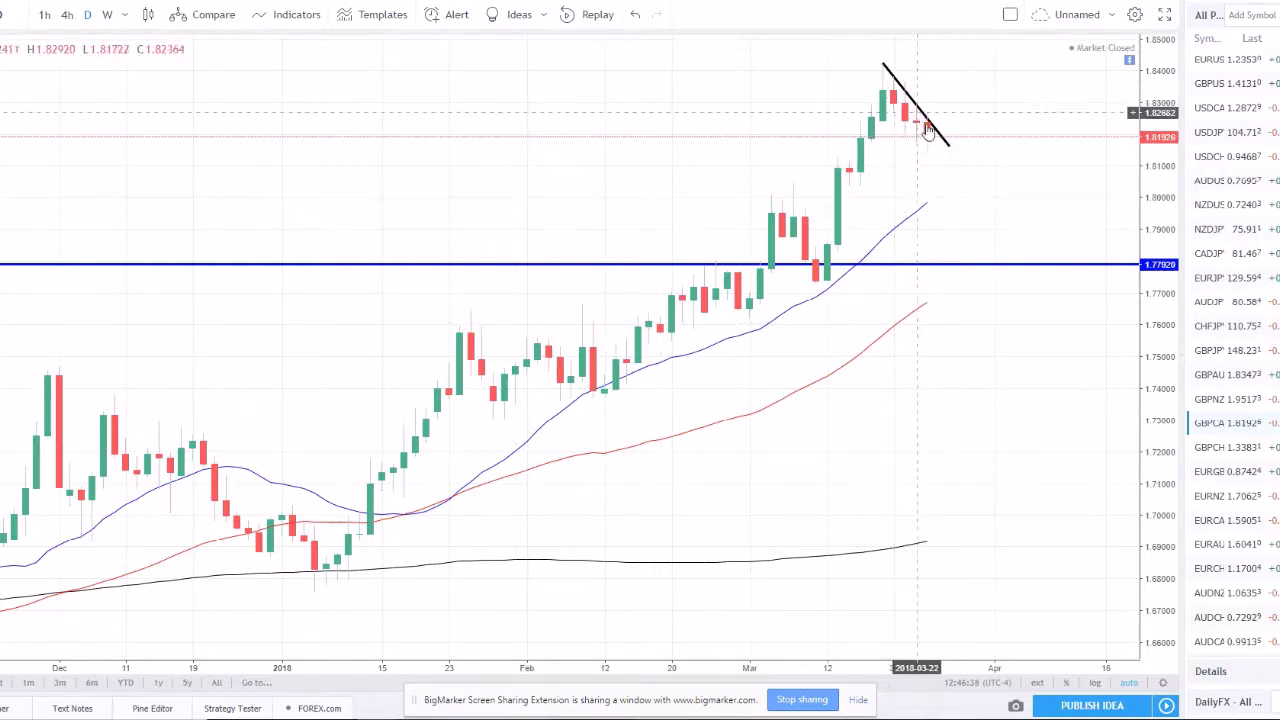
pyautogui.click(66, 14)
pyautogui.scroll(3, 1066, 222)
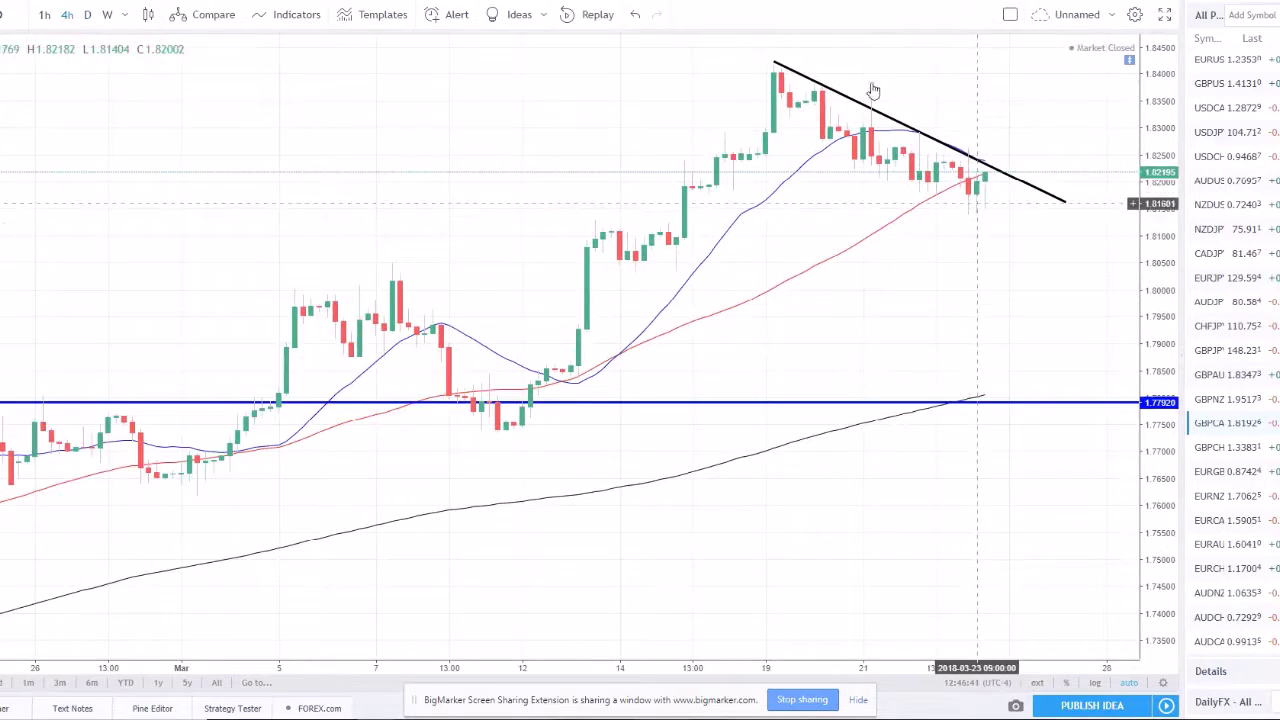
# Step: Switch the GBPCAD chart to the 1-hour timeframe and examine price around the descending black trend line
pyautogui.click(44, 14)
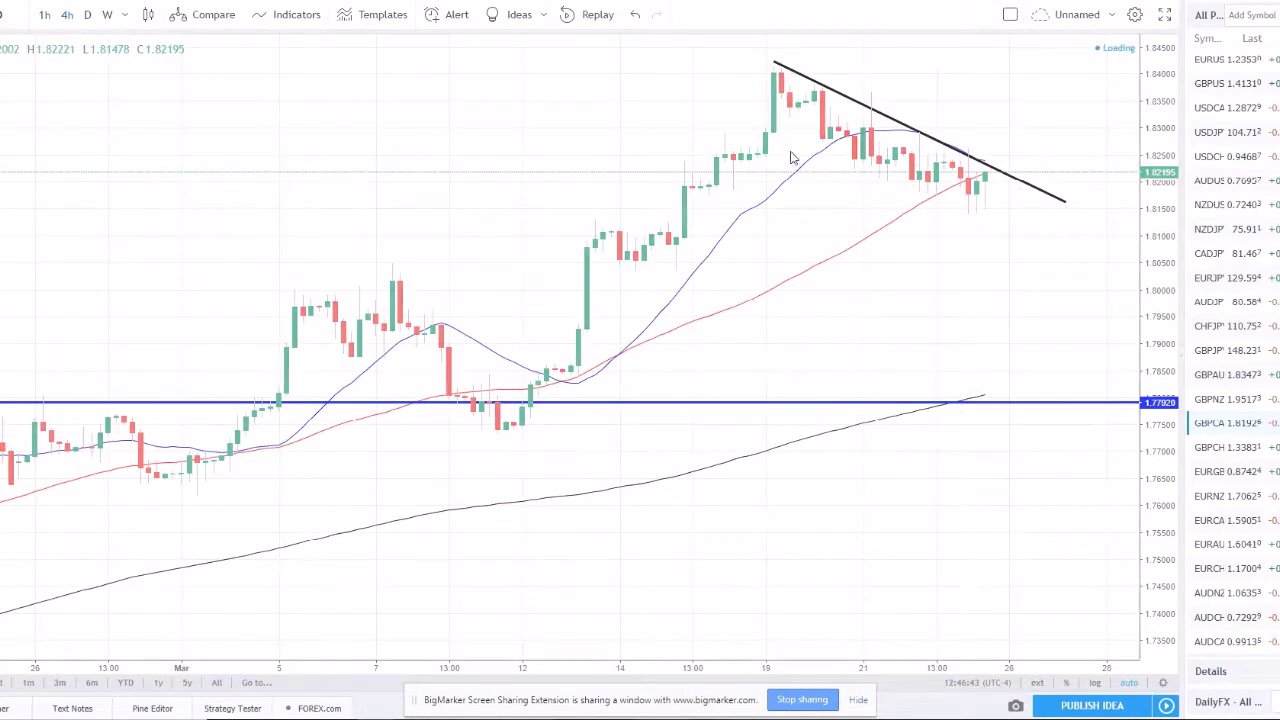
pyautogui.scroll(3, 788, 272)
pyautogui.scroll(-1, 788, 272)
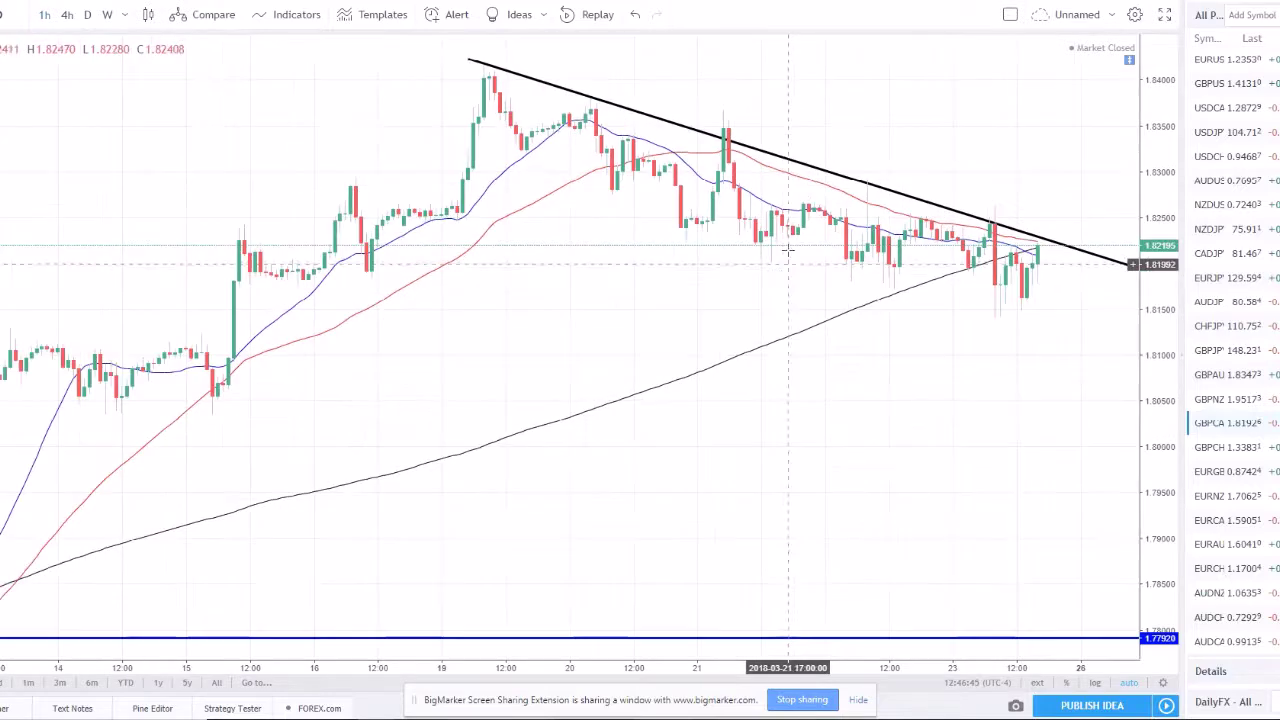
pyautogui.moveTo(838, 178); pyautogui.dragTo(837, 163)
pyautogui.scroll(-5, 930, 433)
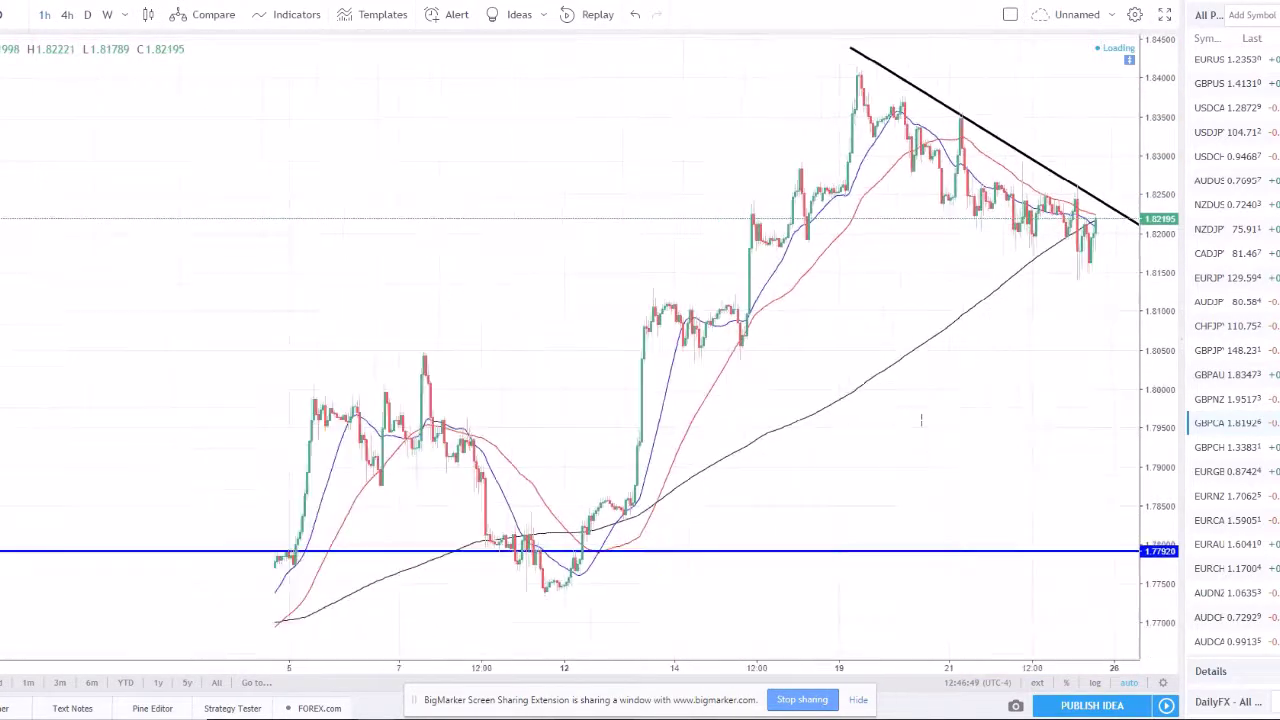
pyautogui.moveTo(1055, 345); pyautogui.dragTo(820, 374)
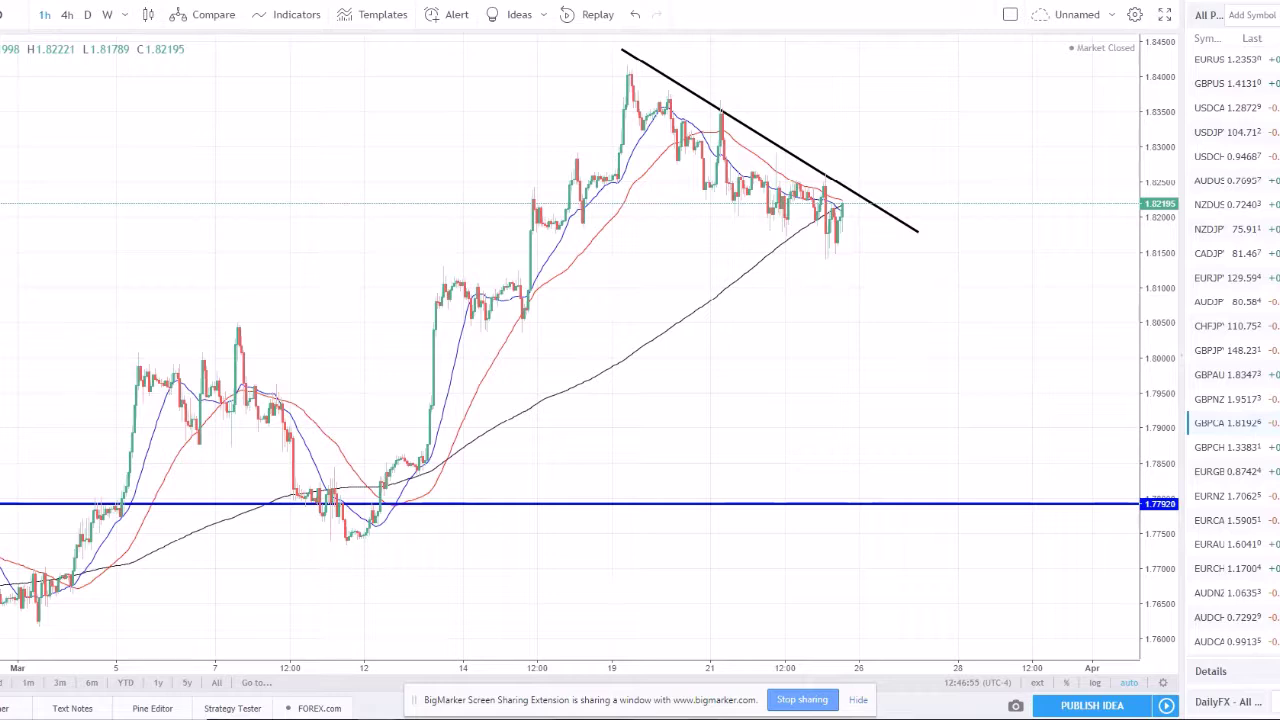
# Step: Draw a red arrow rising from about 1.8255 beside the descending trend line to about 1.8399
pyautogui.click(3, 237)
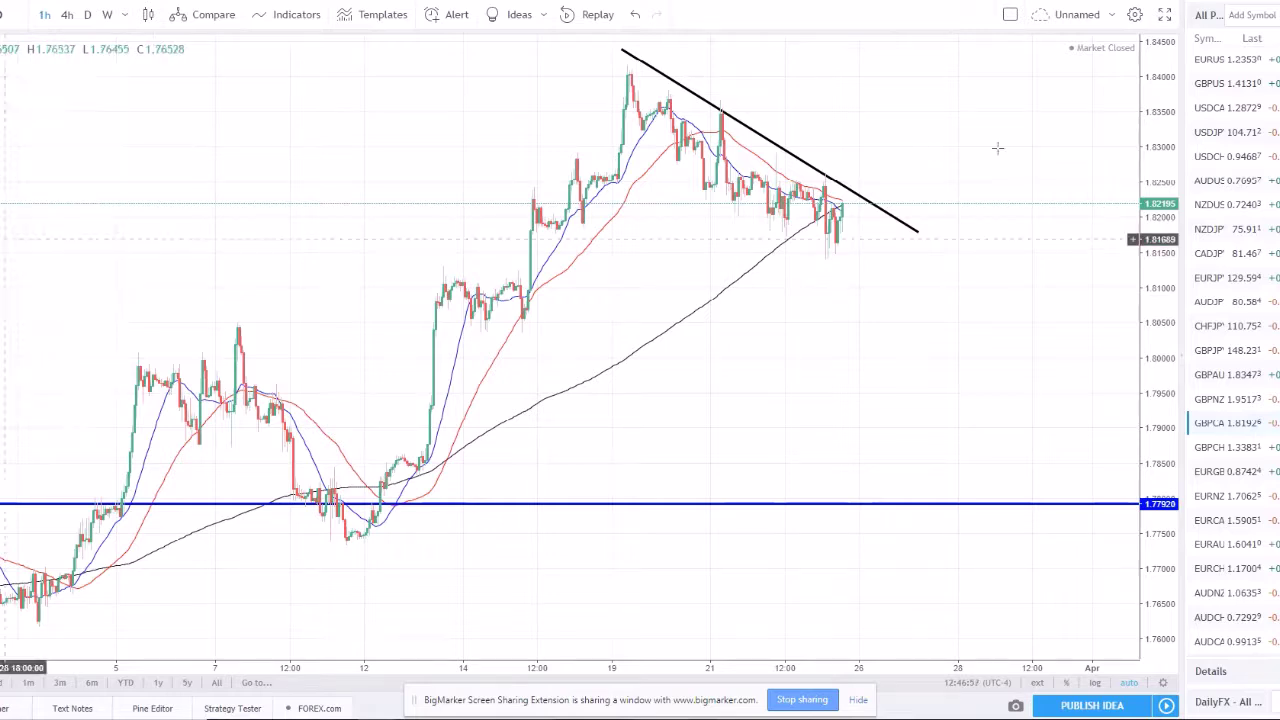
pyautogui.click(854, 178)
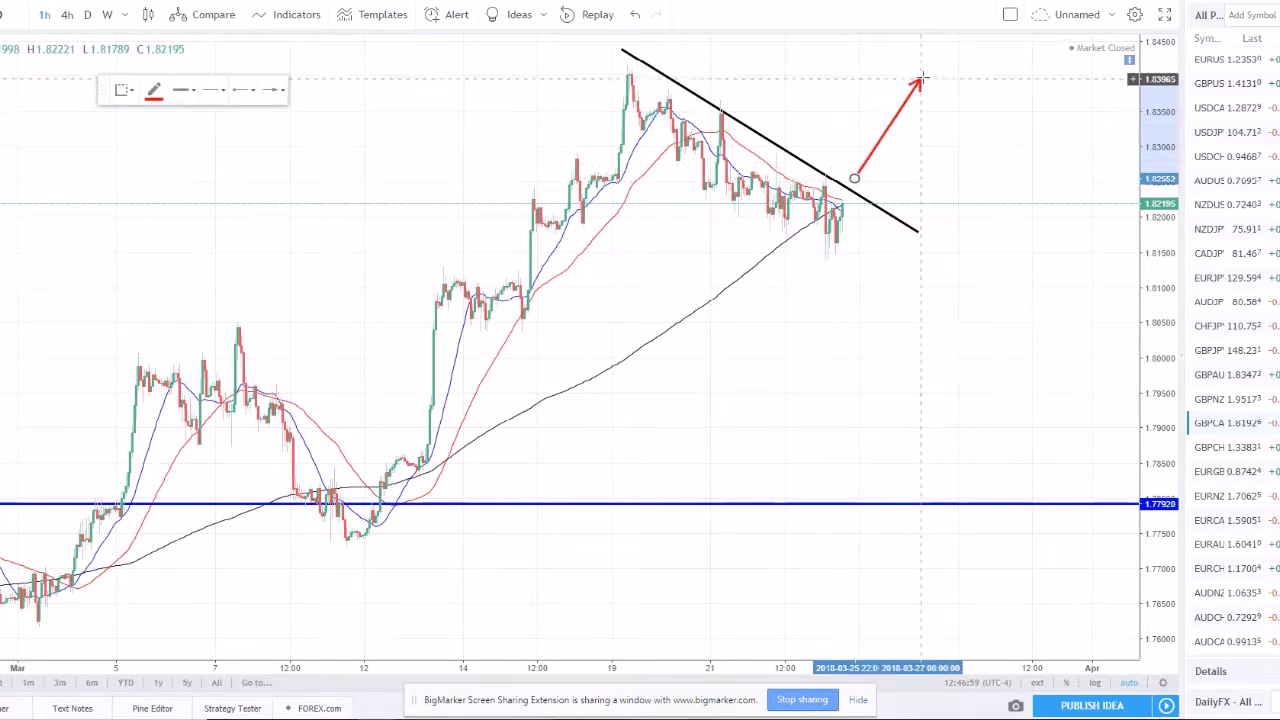
pyautogui.click(920, 79)
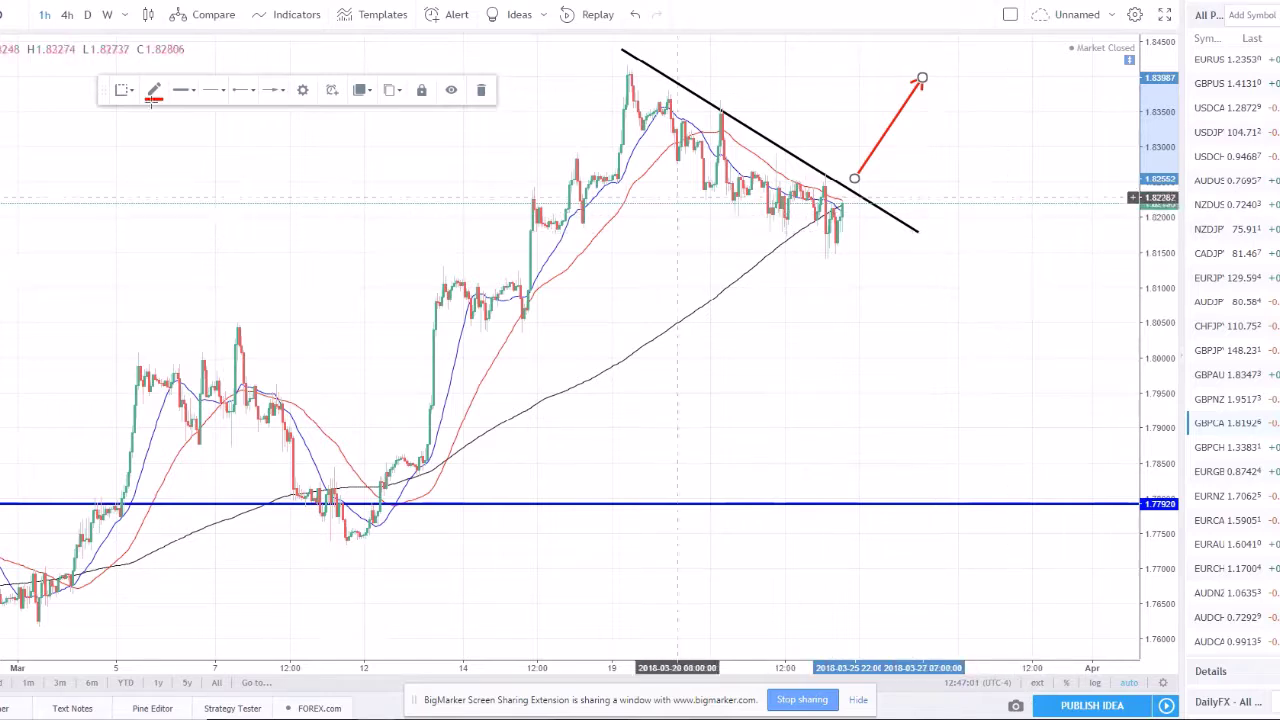
# Step: Draw a nearly horizontal red line at about 1.8134 just beneath the recent GBPCAD lows
pyautogui.click(3, 237)
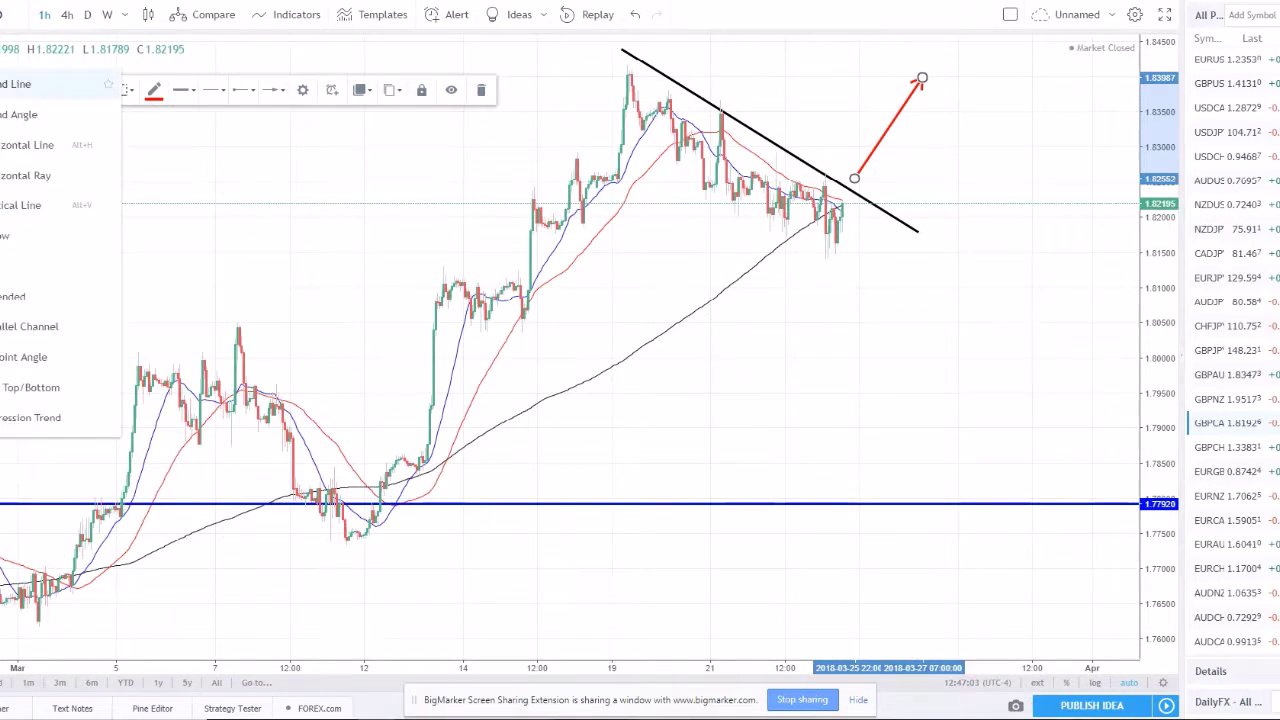
pyautogui.click(20, 165)
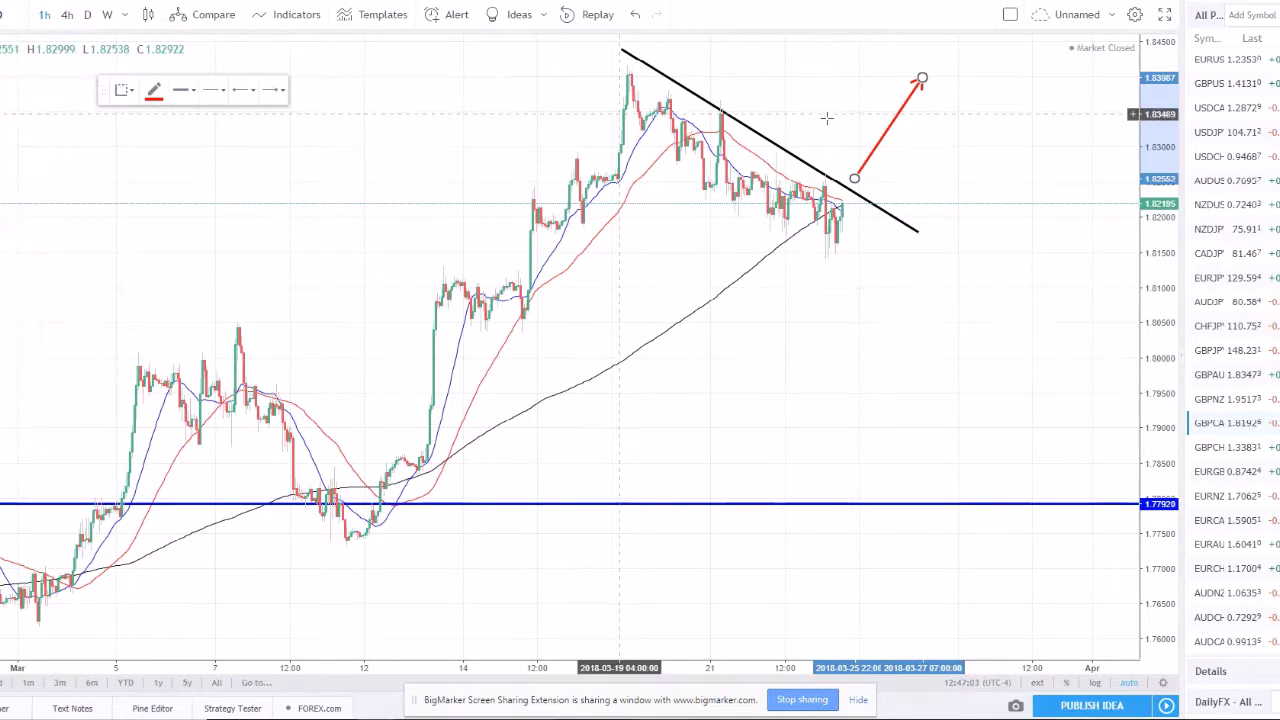
pyautogui.click(782, 263)
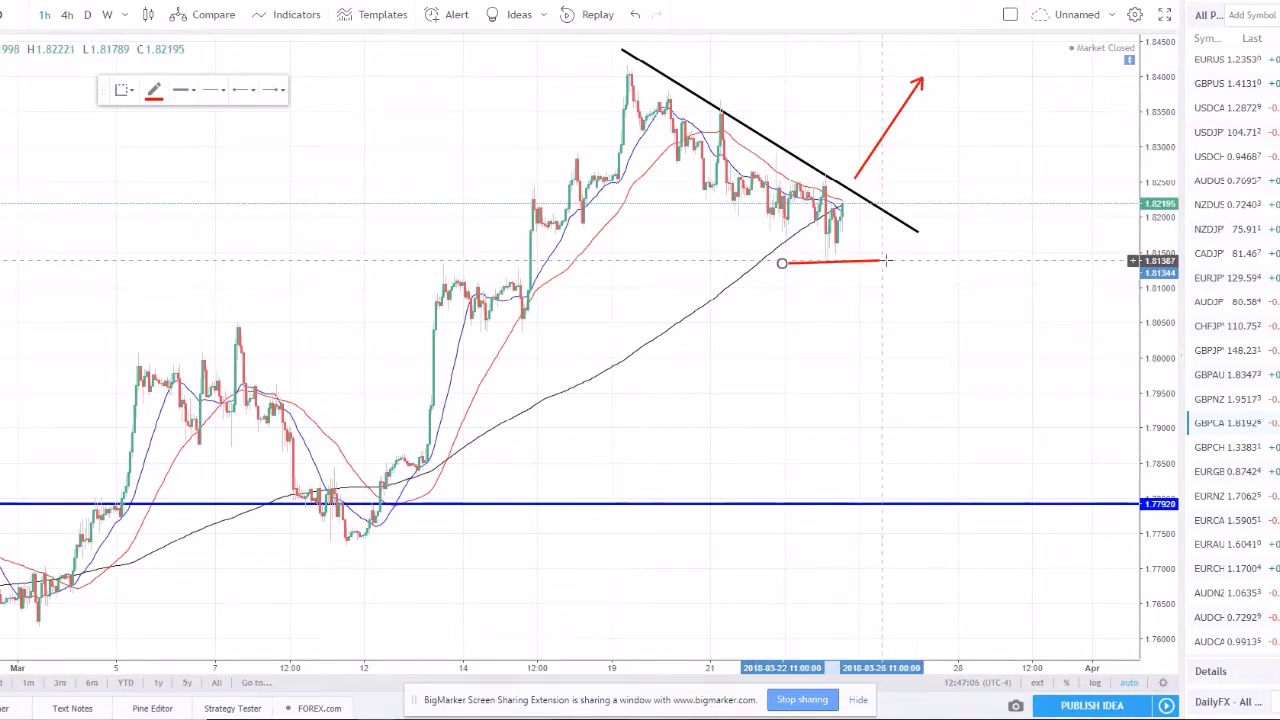
pyautogui.click(951, 263)
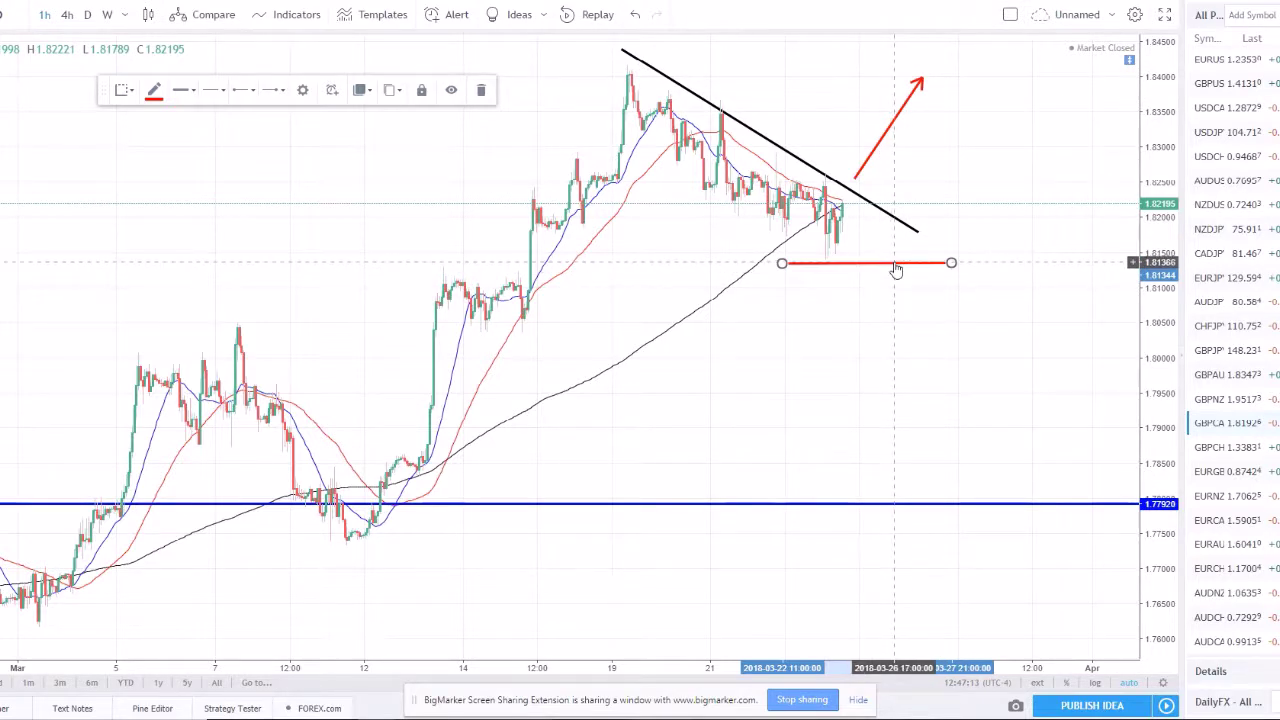
# Step: Delete the horizontal red line and the rising red arrow from the GBPCAD chart
pyautogui.press('Delete')
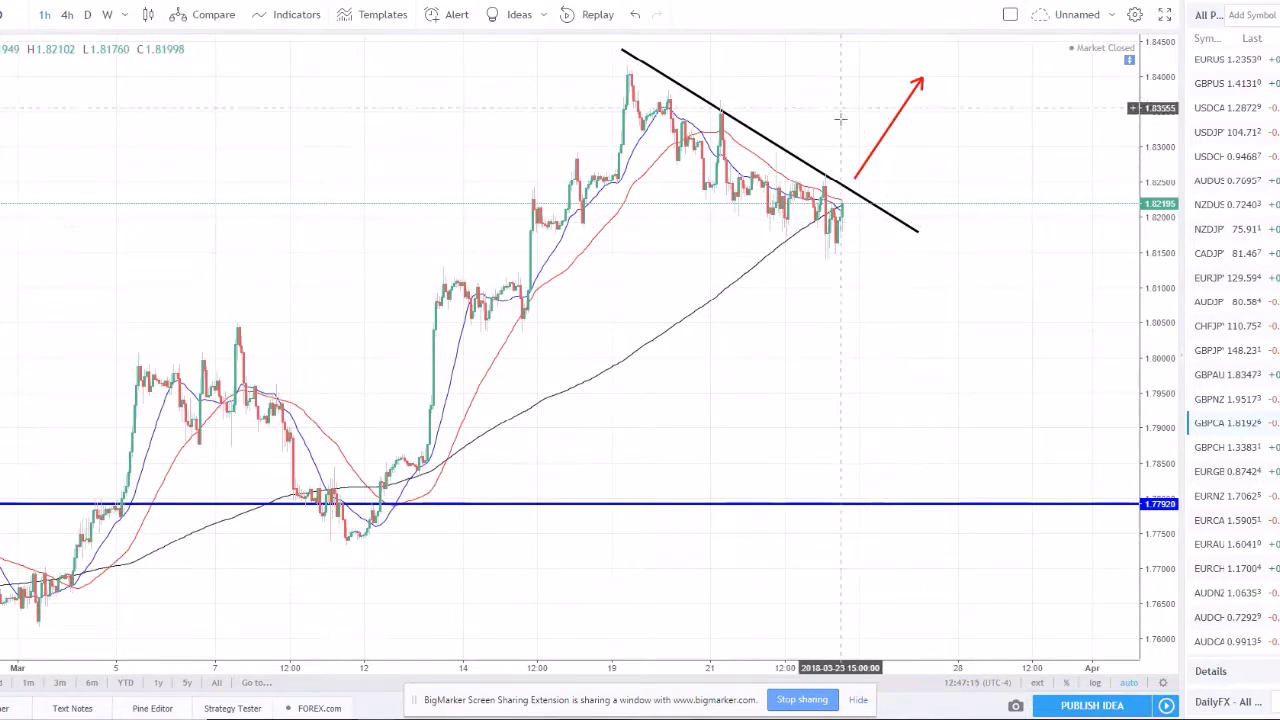
pyautogui.click(900, 115)
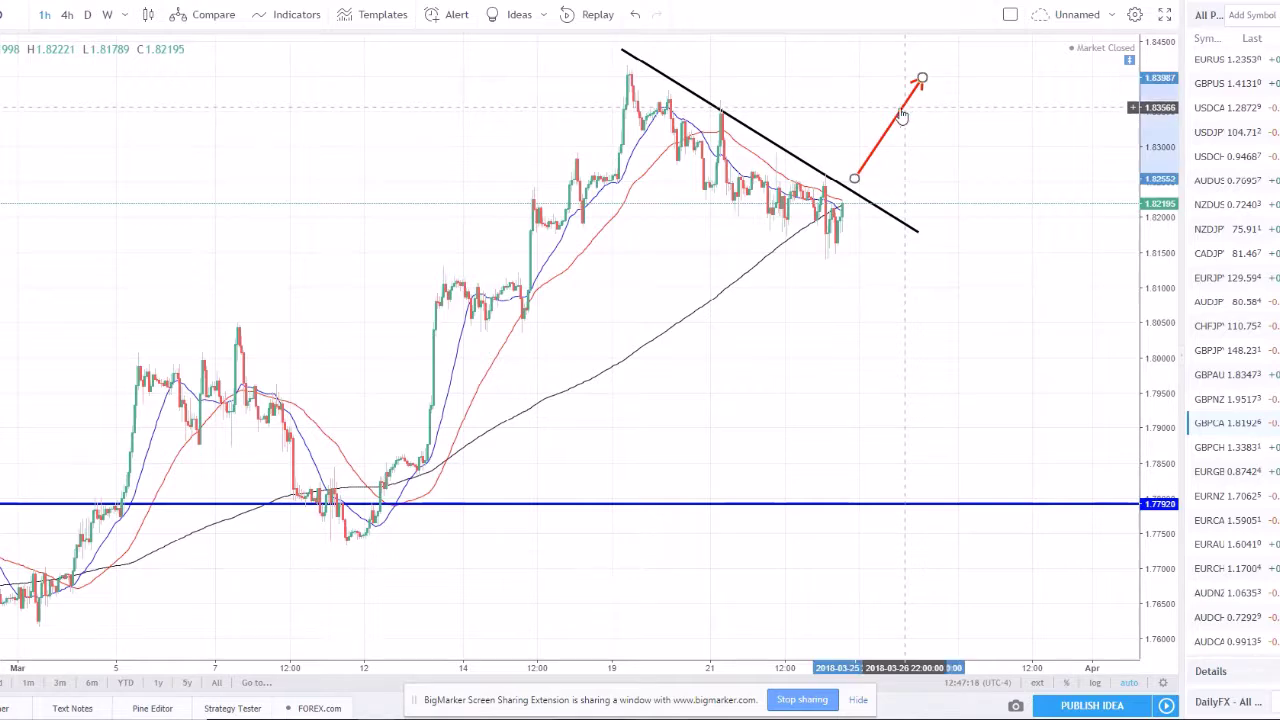
pyautogui.press('Delete')
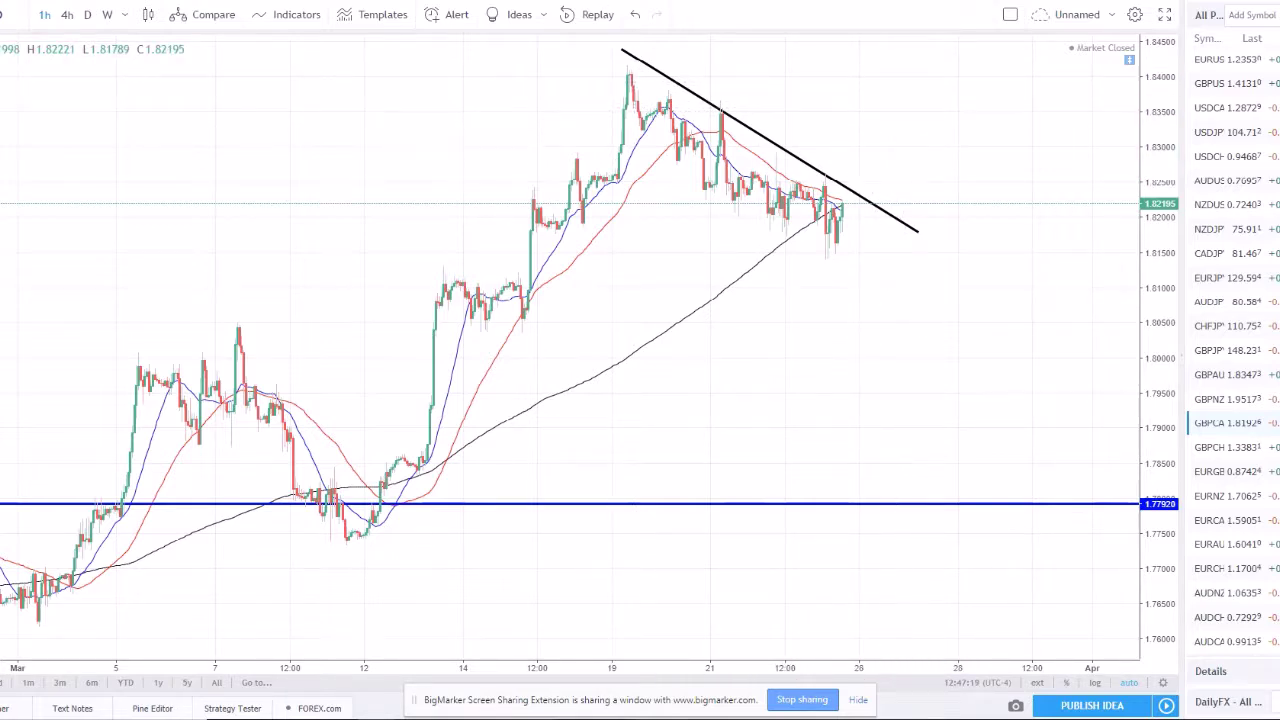
# Step: Set the chart to the weekly timeframe and open EURNZD from the watchlist
pyautogui.click(108, 15)
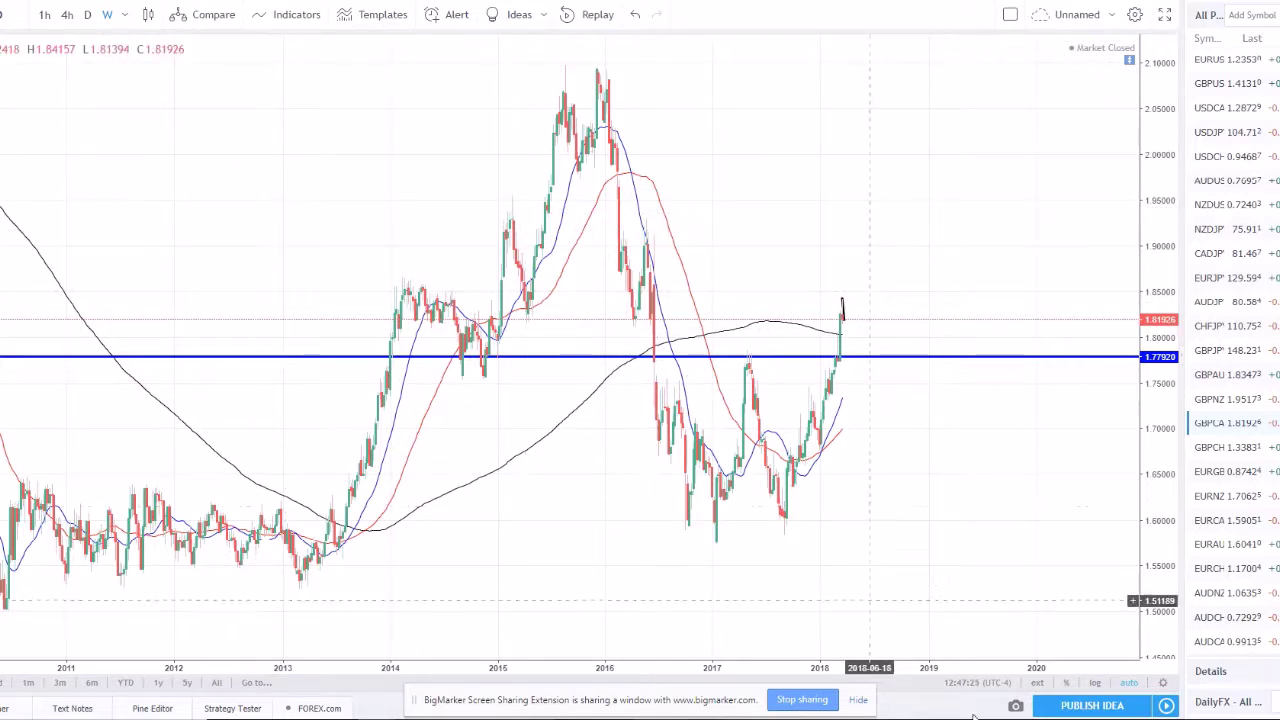
pyautogui.click(1252, 498)
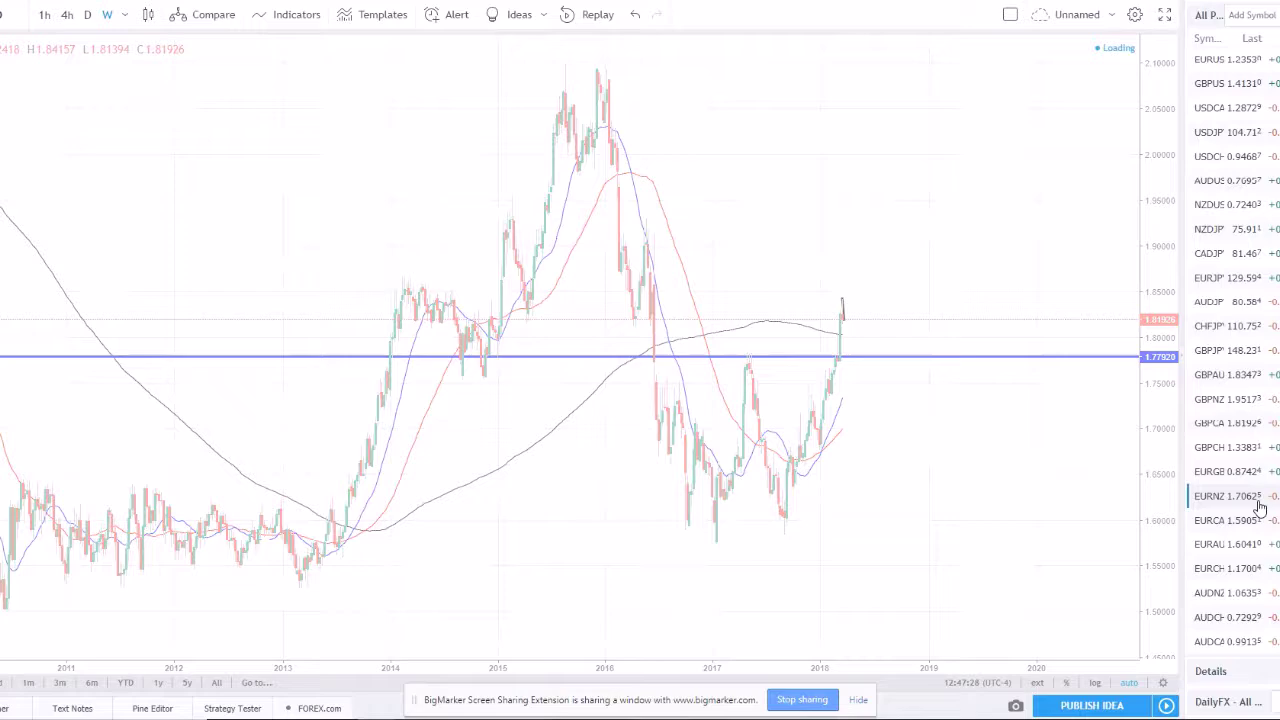
pyautogui.scroll(5, 863, 513)
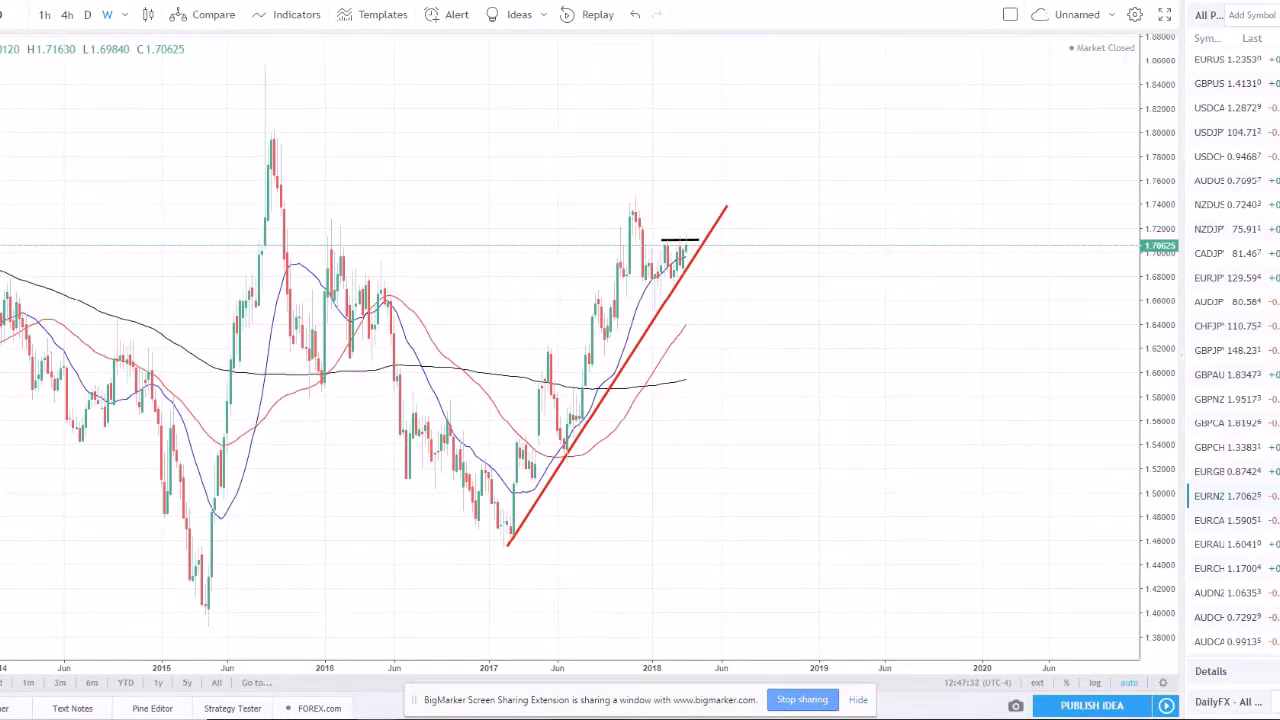
# Step: Draw a rectangle around the 2018 EURNZD consolidation, from about 1.7105 down to about 1.678, starting in late December 2017
pyautogui.click(1, 170)
pyautogui.click(40, 168)
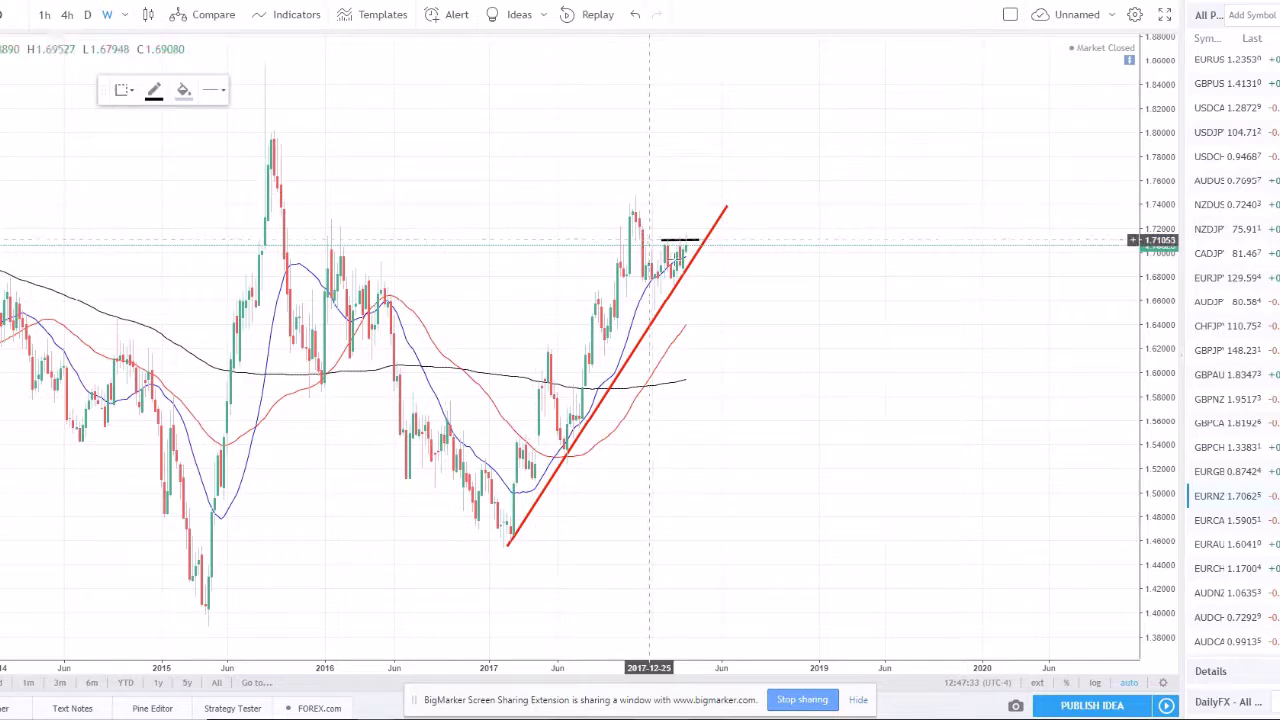
pyautogui.moveTo(648, 240); pyautogui.dragTo(695, 280)
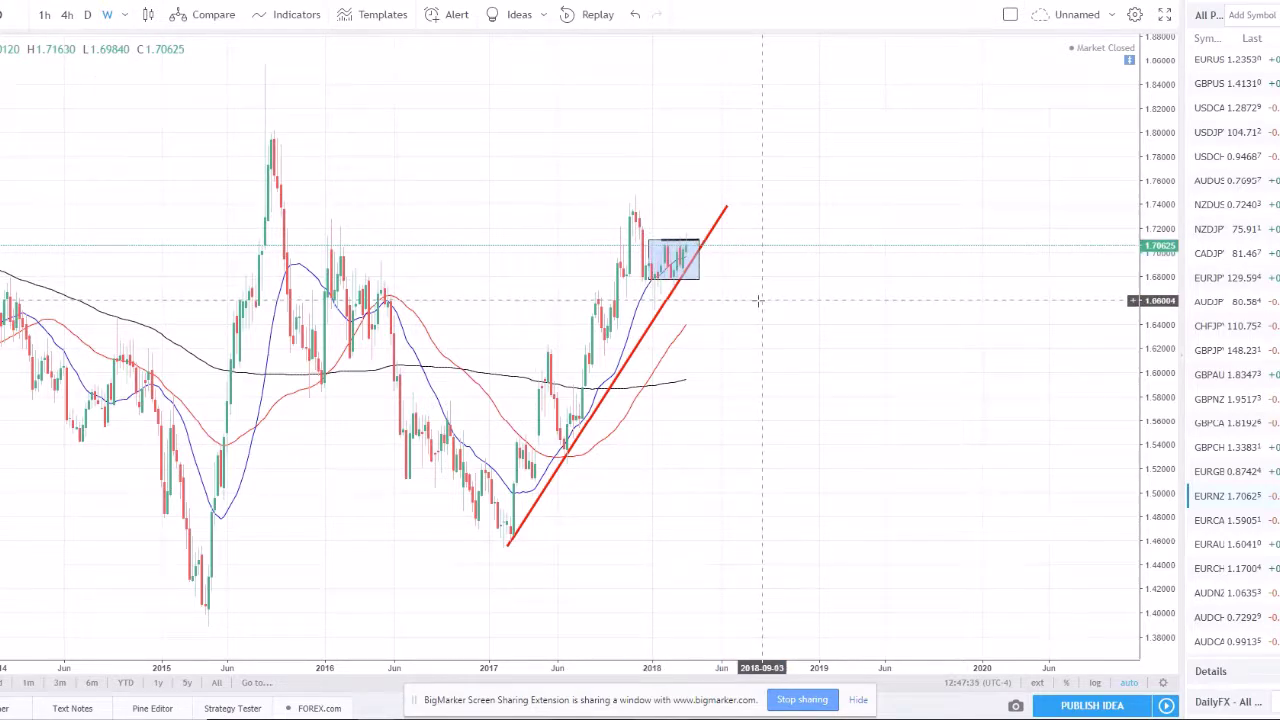
pyautogui.click(837, 296)
# Step: Examine the boxed EURNZD consolidation against the rising trend line on the weekly and daily timeframes
pyautogui.scroll(3, 757, 300)
pyautogui.moveTo(622, 374); pyautogui.dragTo(808, 374)
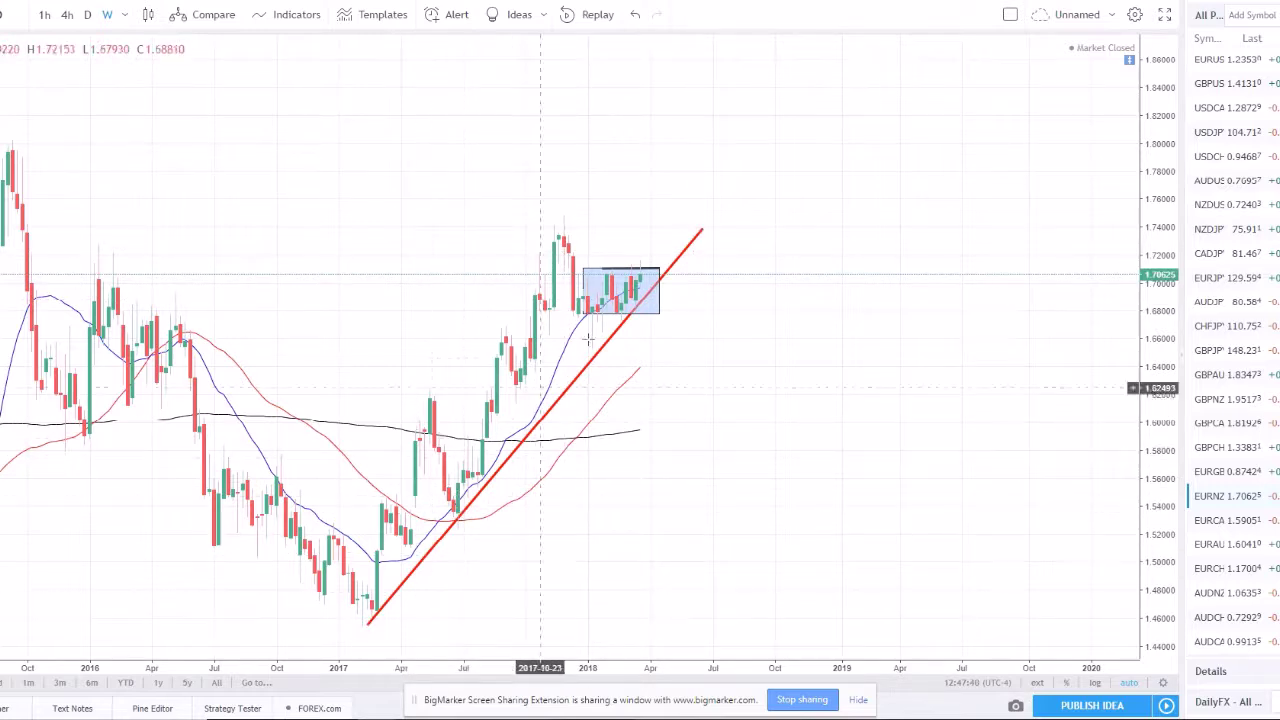
pyautogui.click(657, 308)
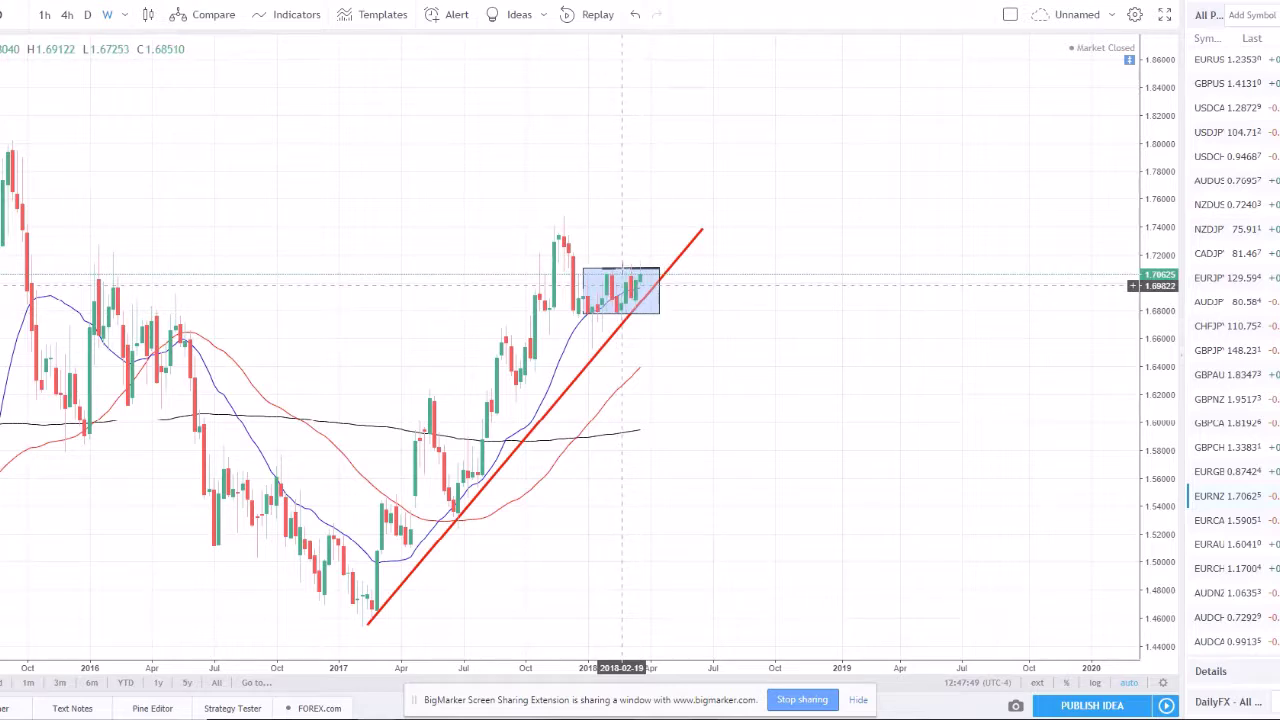
pyautogui.click(645, 276)
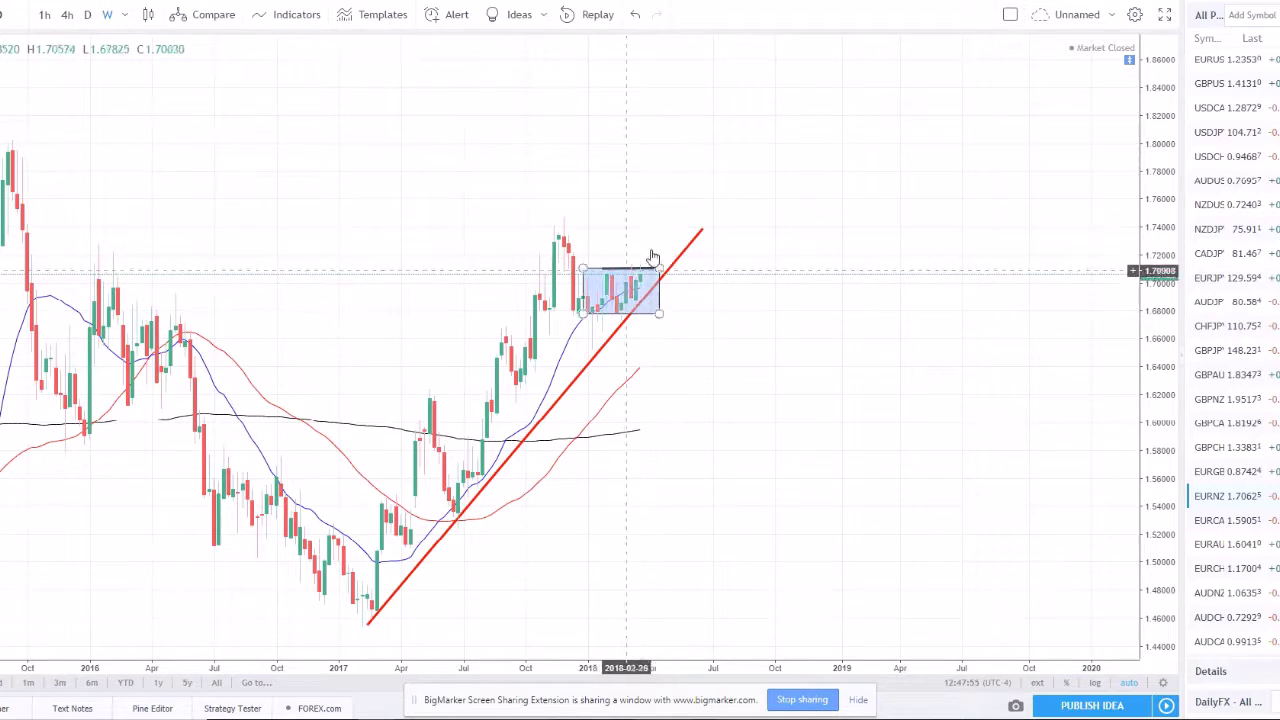
pyautogui.click(89, 18)
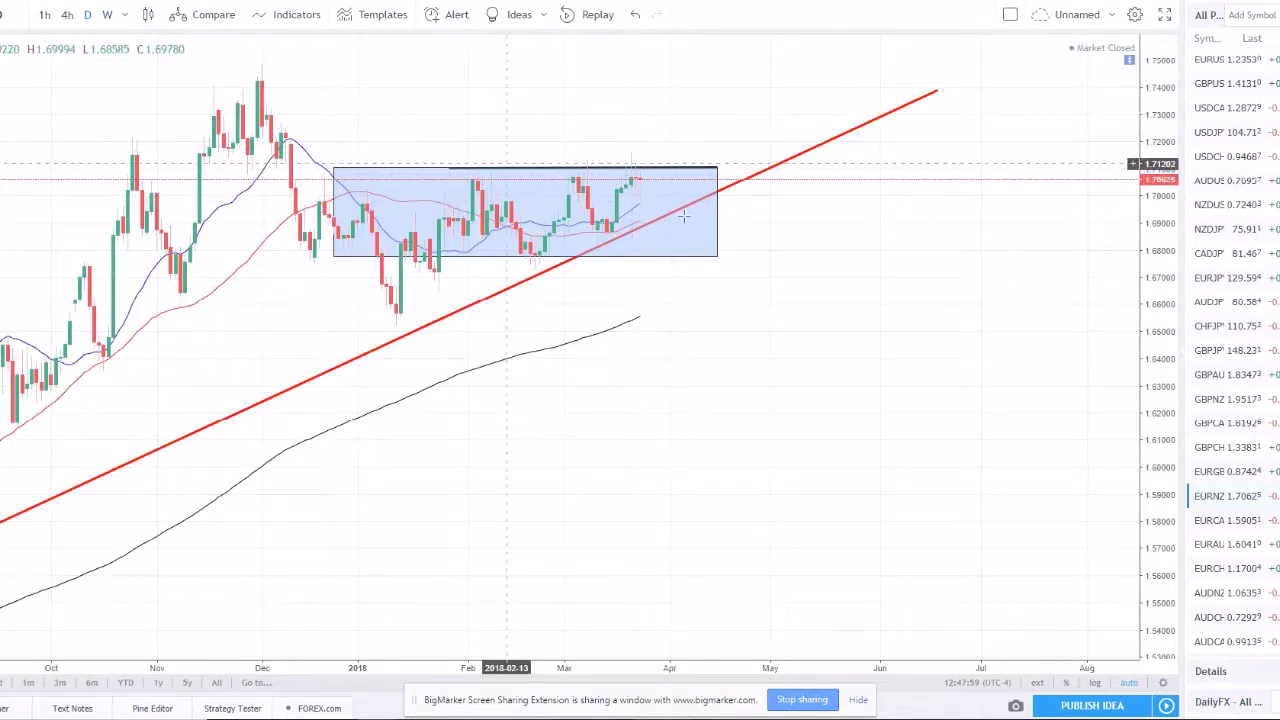
# Step: Draw a red line rising from about 1.709 at the rectangle's upper edge to about 1.74, and delete it again
pyautogui.click(623, 170)
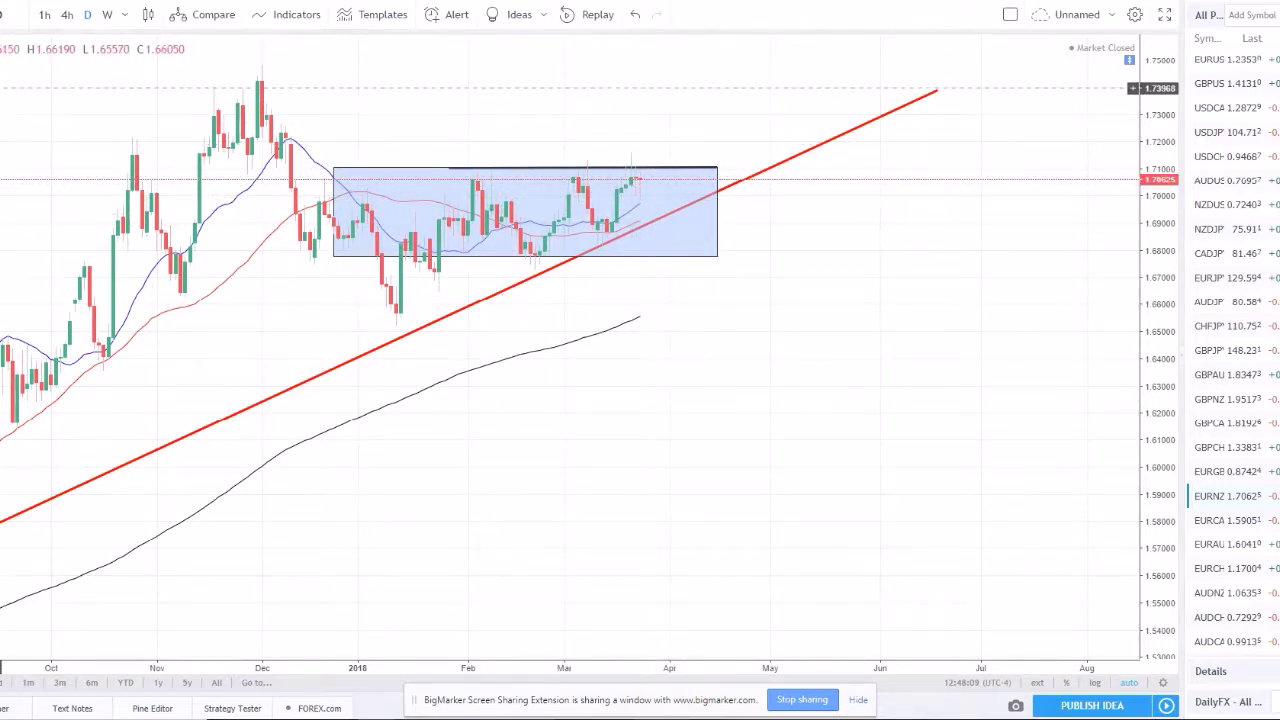
pyautogui.click(650, 171)
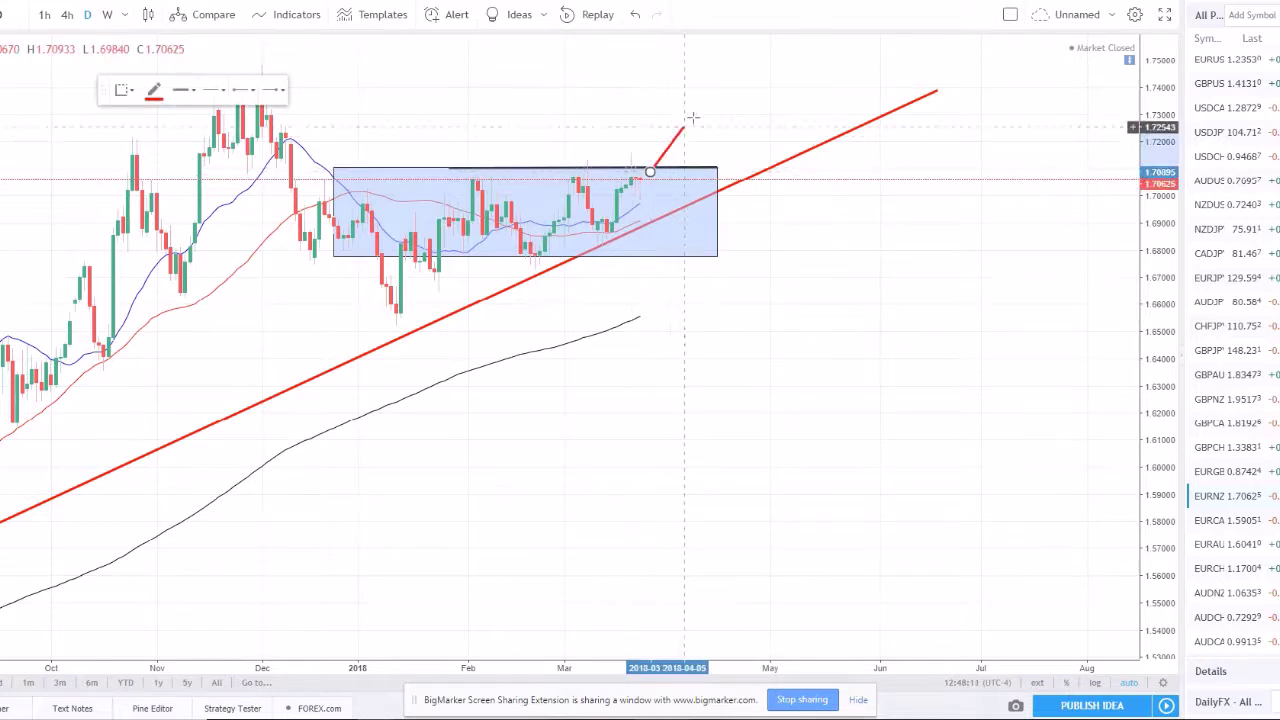
pyautogui.click(703, 88)
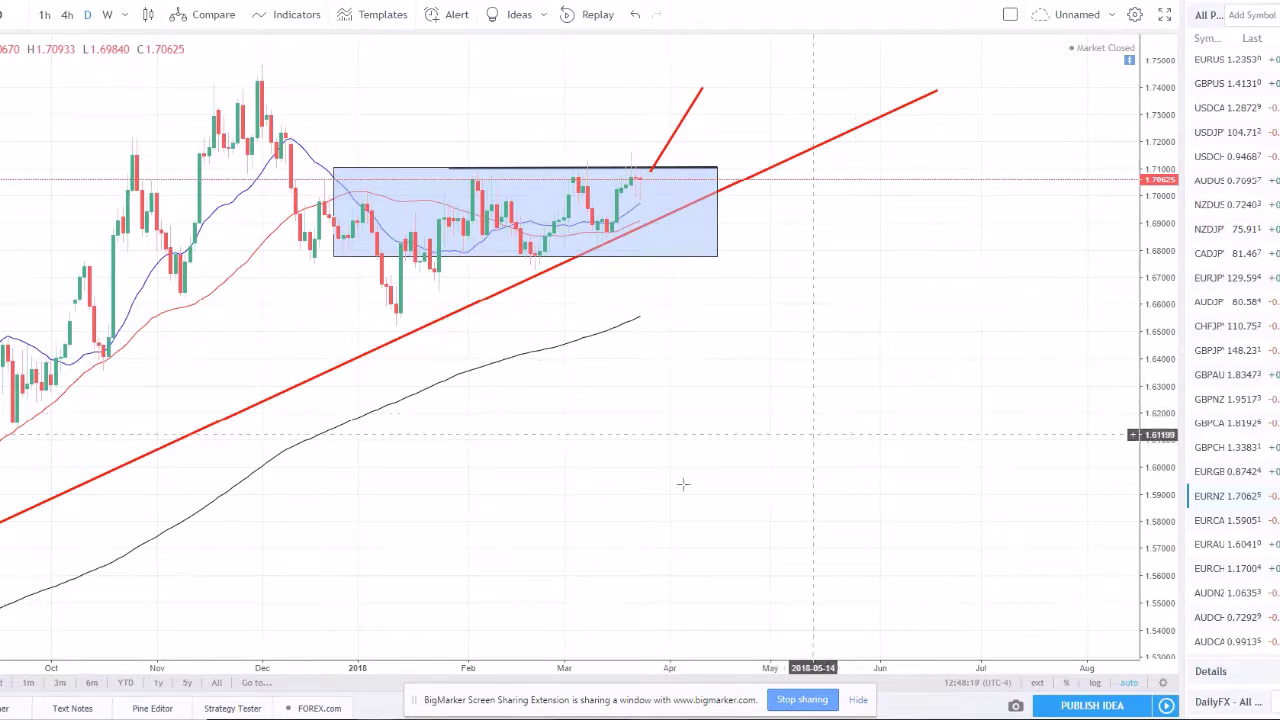
pyautogui.click(692, 117)
pyautogui.press('Delete')
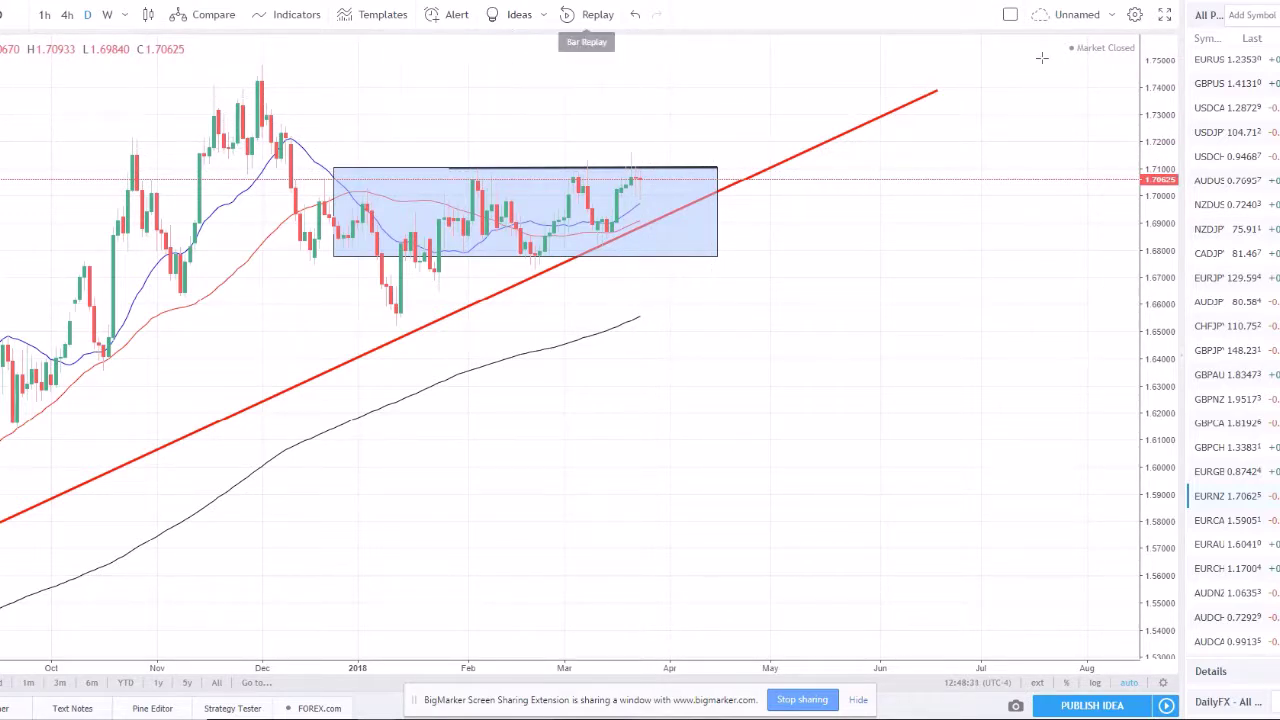
# Step: Open the EURAUD chart and examine its uptrend on the daily and weekly timeframes
pyautogui.click(1200, 548)
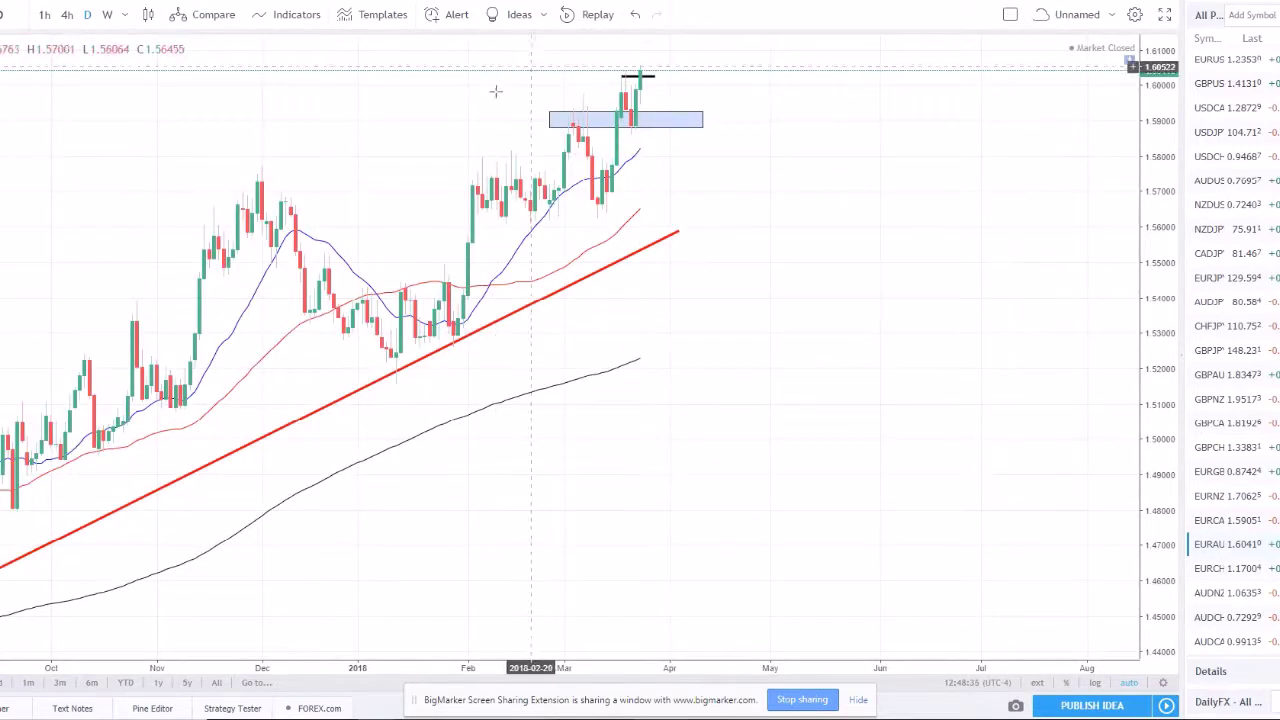
pyautogui.scroll(-5, 560, 150)
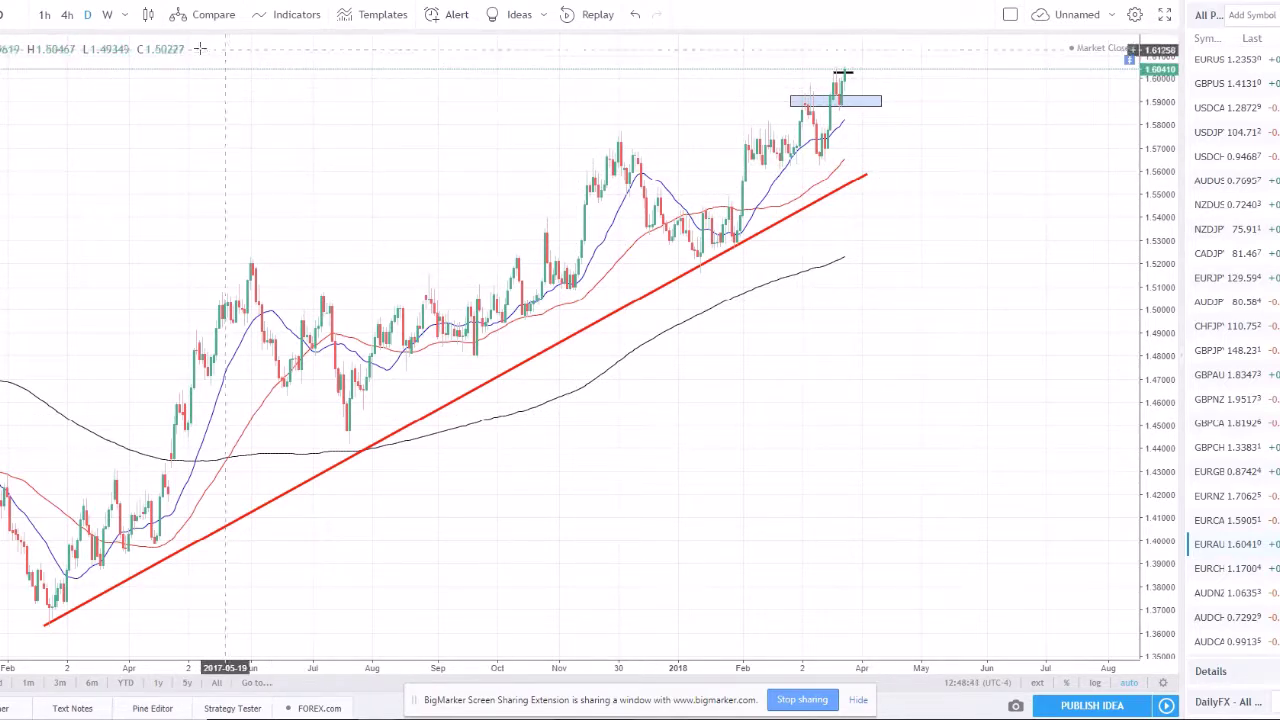
pyautogui.click(104, 15)
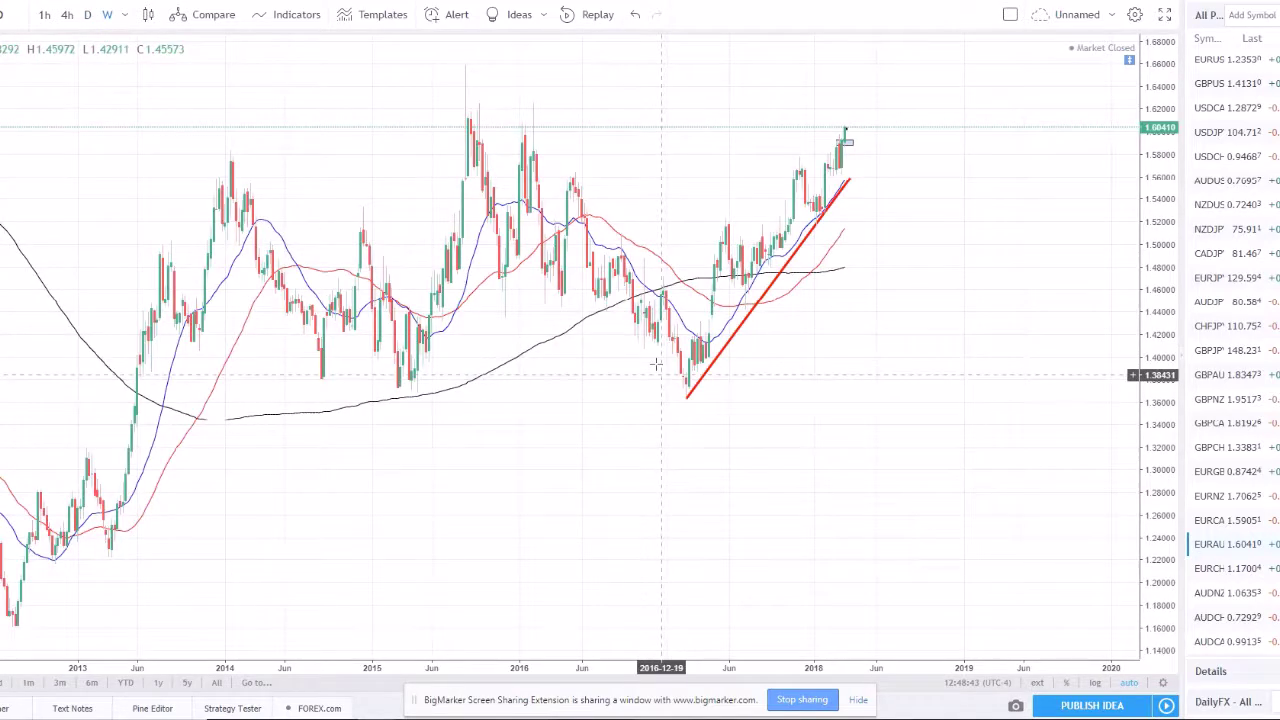
pyautogui.scroll(5, 557, 470)
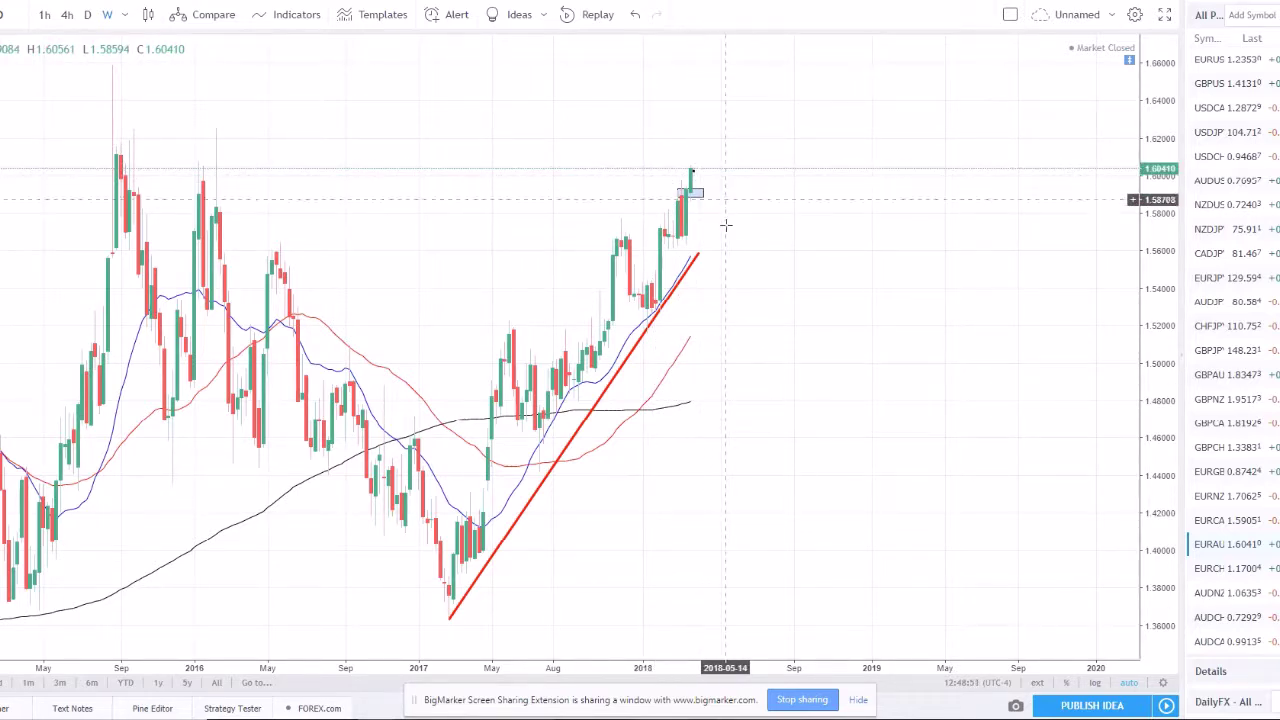
# Step: Compare EURAUD's recent highs with the blue zone and rising red trend line on the daily, weekly and 4-hour timeframes
pyautogui.click(88, 15)
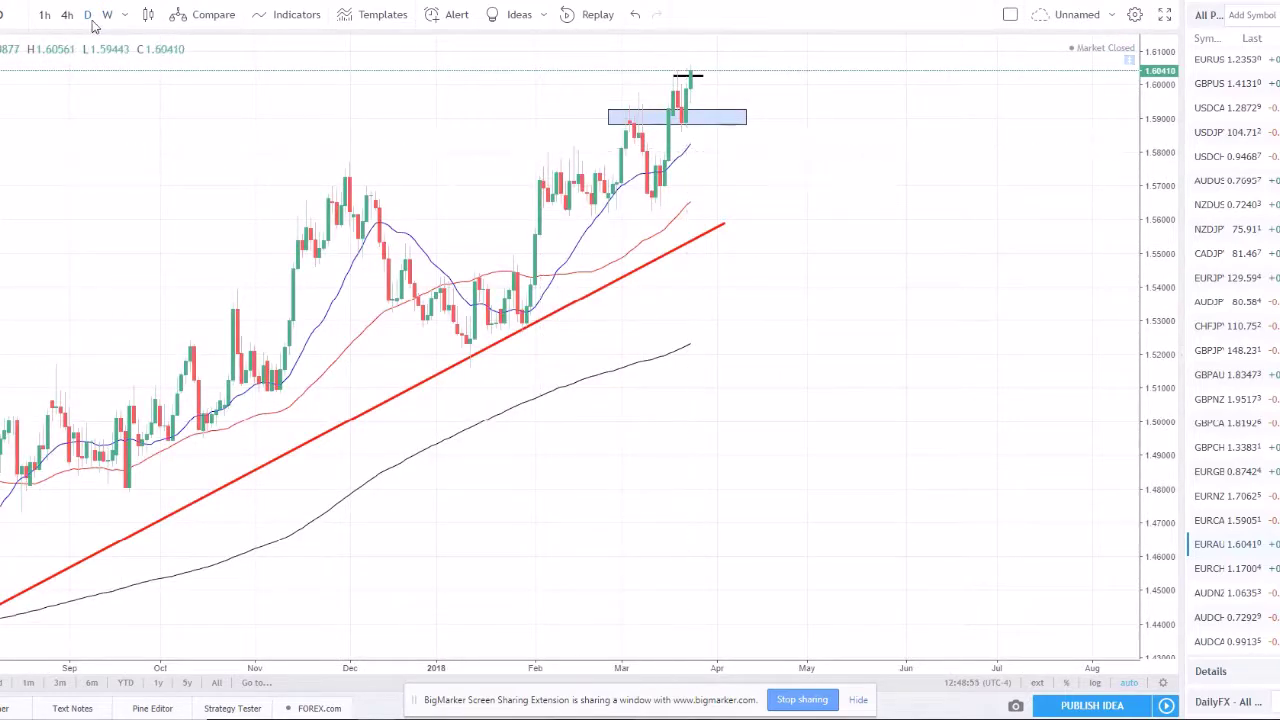
pyautogui.click(107, 15)
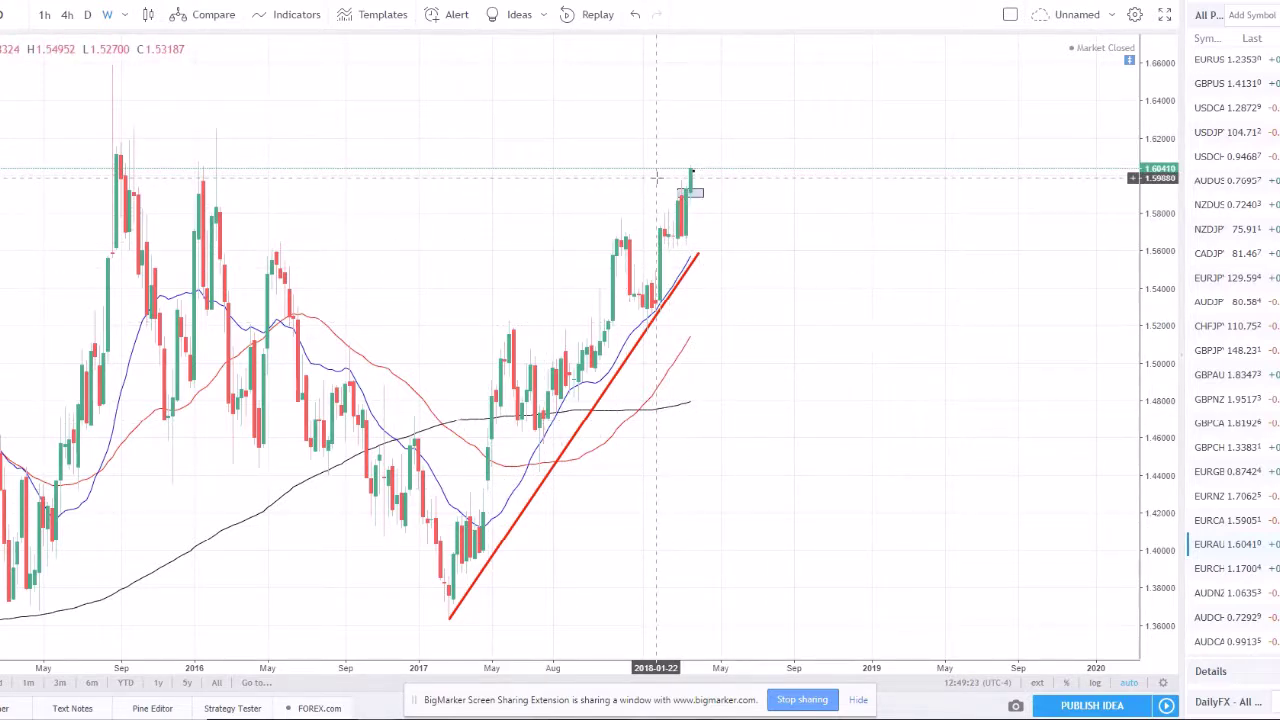
pyautogui.click(87, 17)
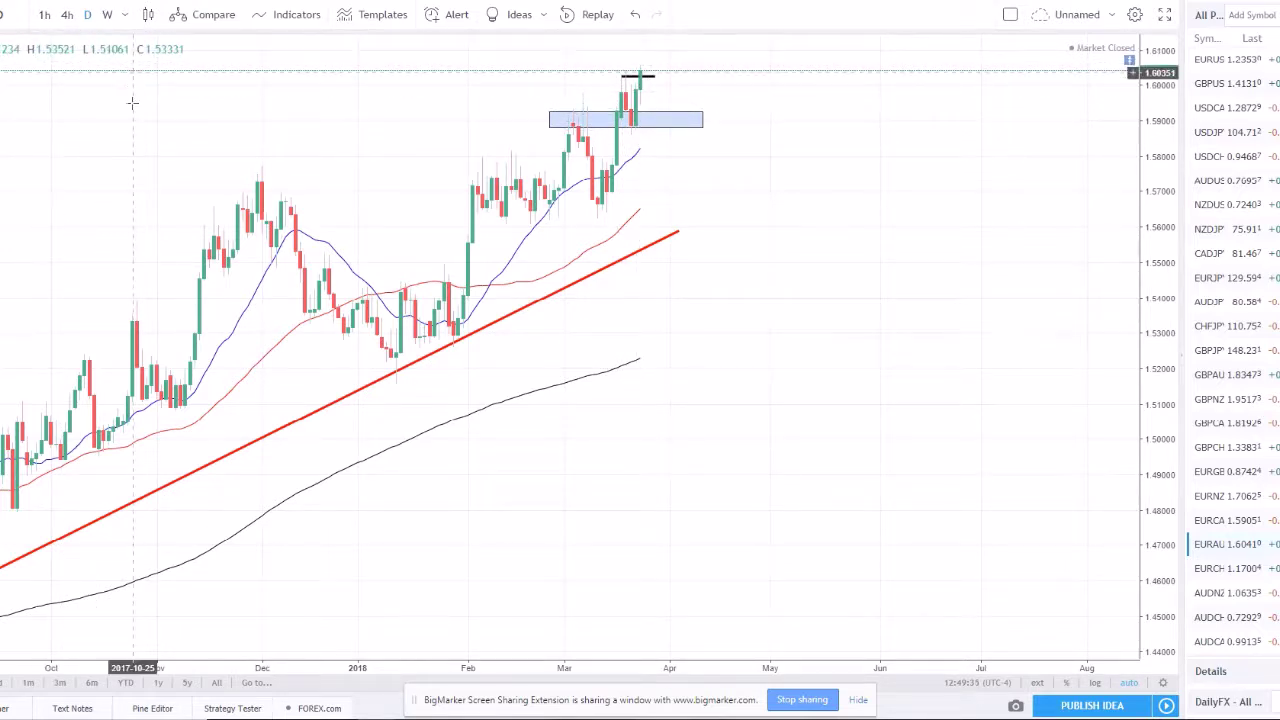
pyautogui.click(67, 15)
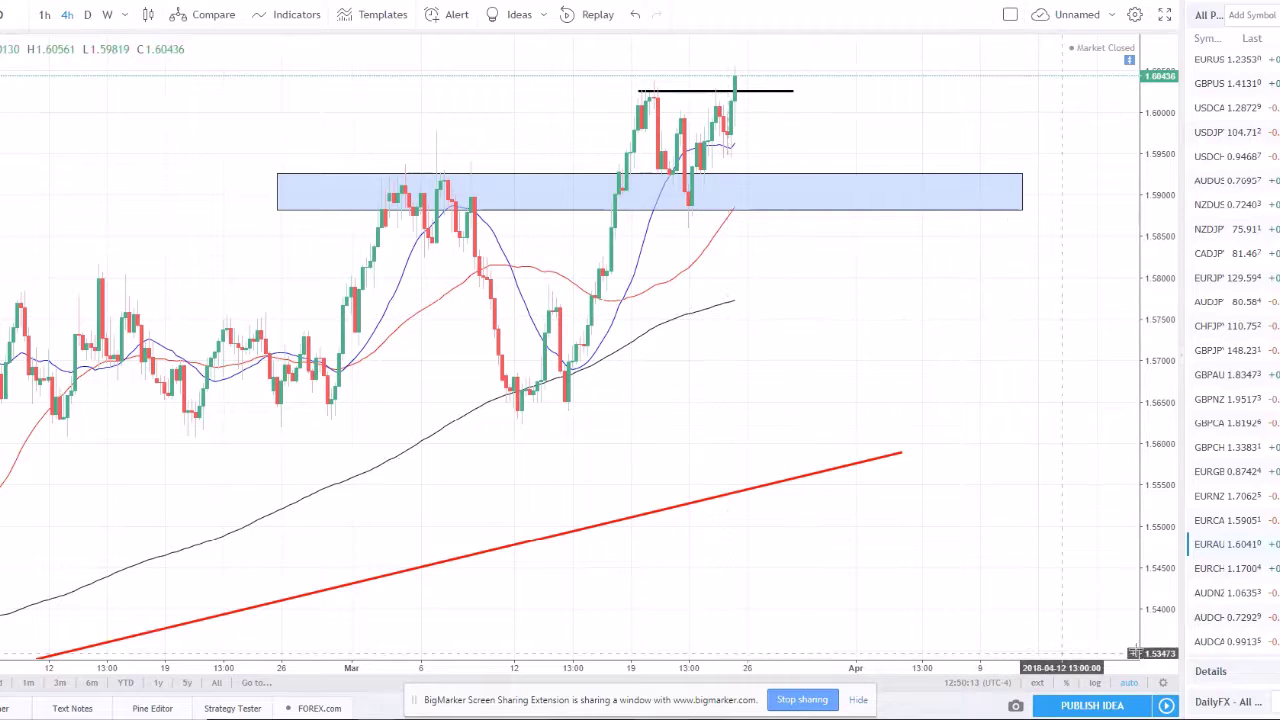
# Step: Open the AUDNZD chart on the weekly timeframe and examine recent price action around the blue horizontal level
pyautogui.click(1262, 593)
pyautogui.click(107, 14)
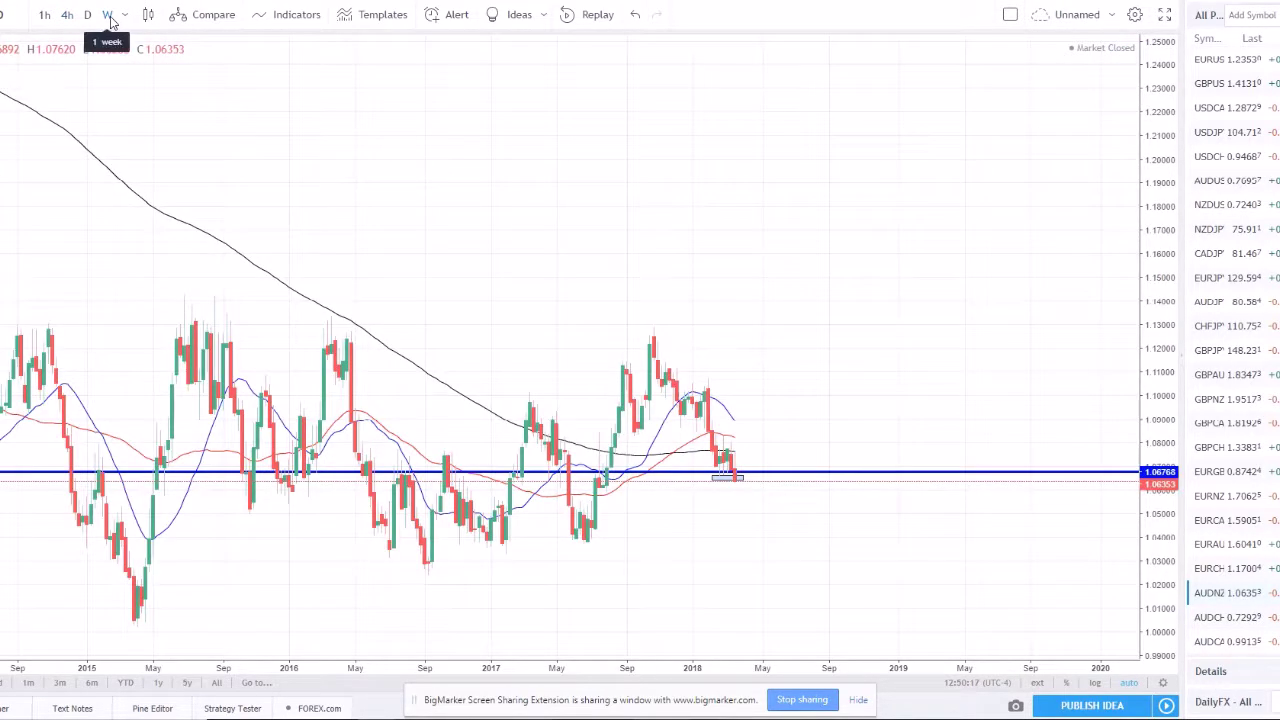
pyautogui.scroll(3, 352, 318)
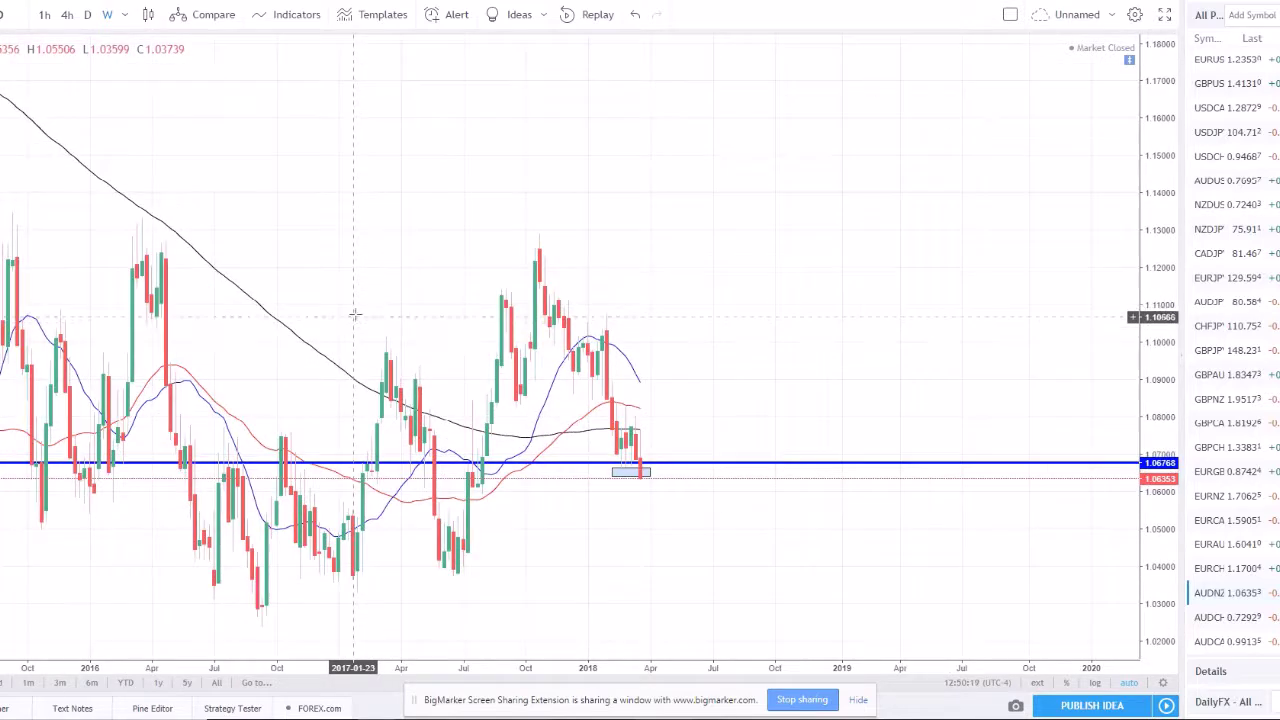
pyautogui.scroll(2, 357, 313)
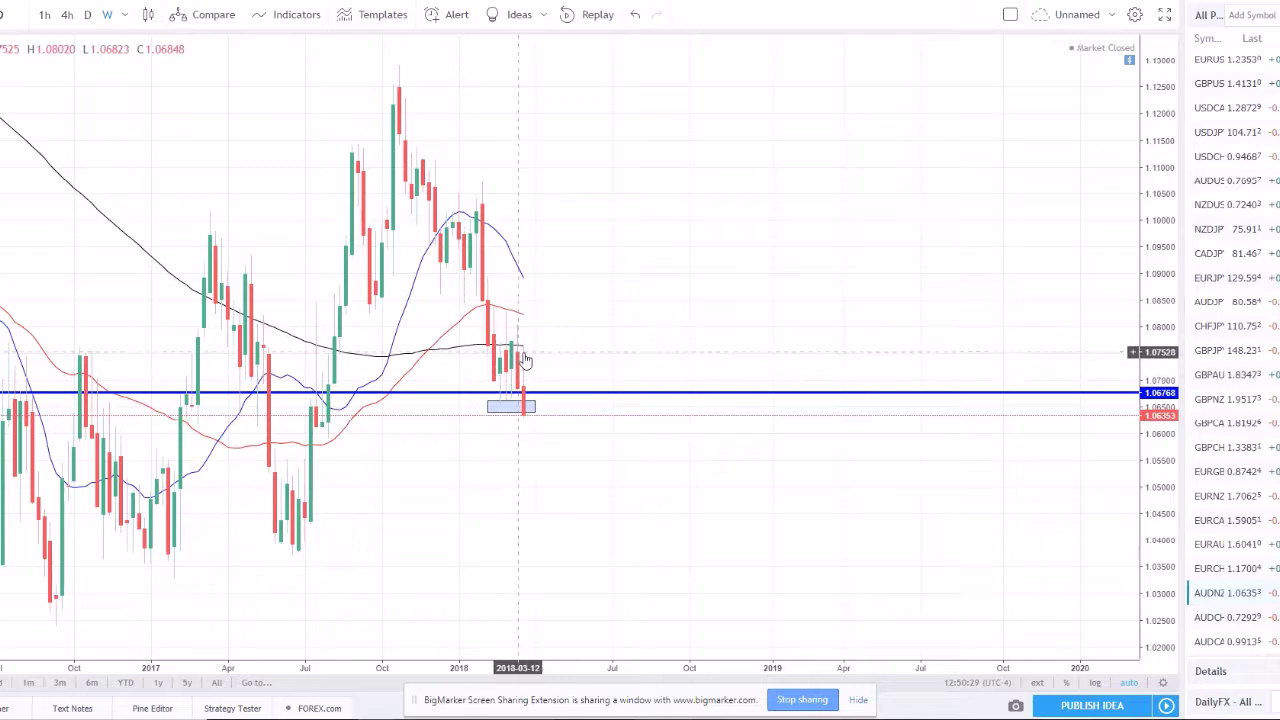
pyautogui.scroll(2, 520, 365)
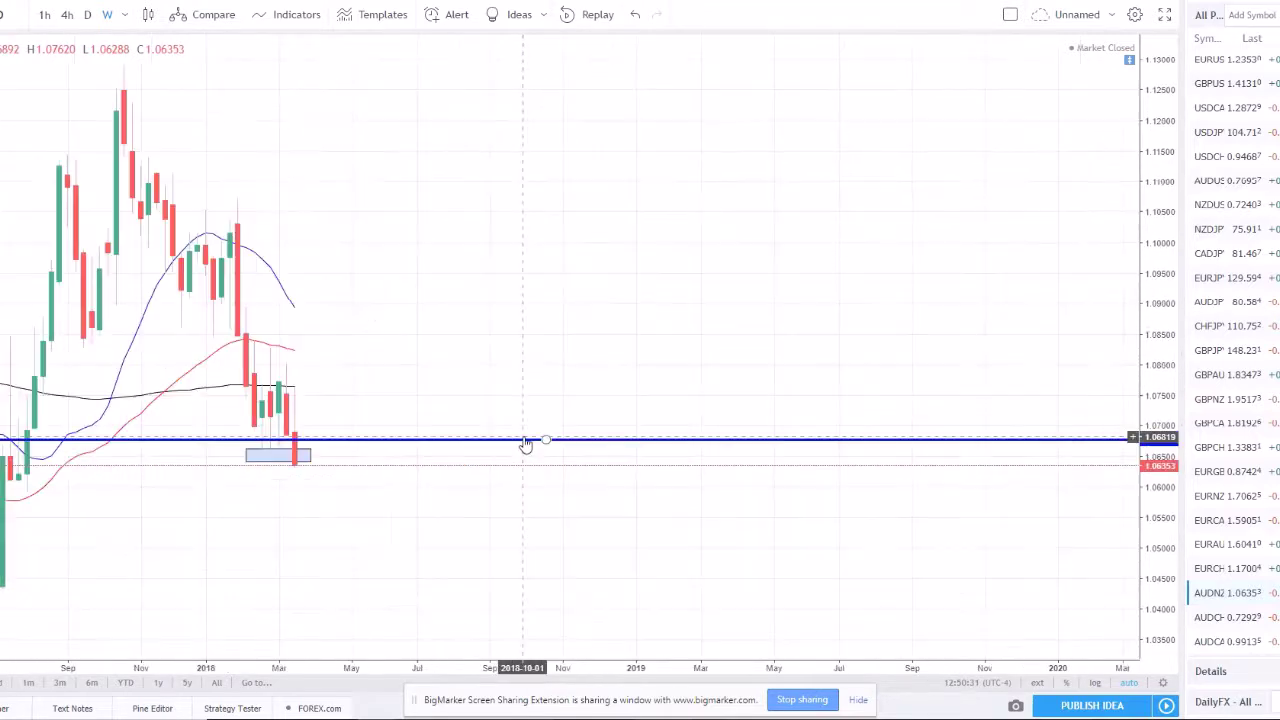
pyautogui.moveTo(346, 533); pyautogui.dragTo(418, 520)
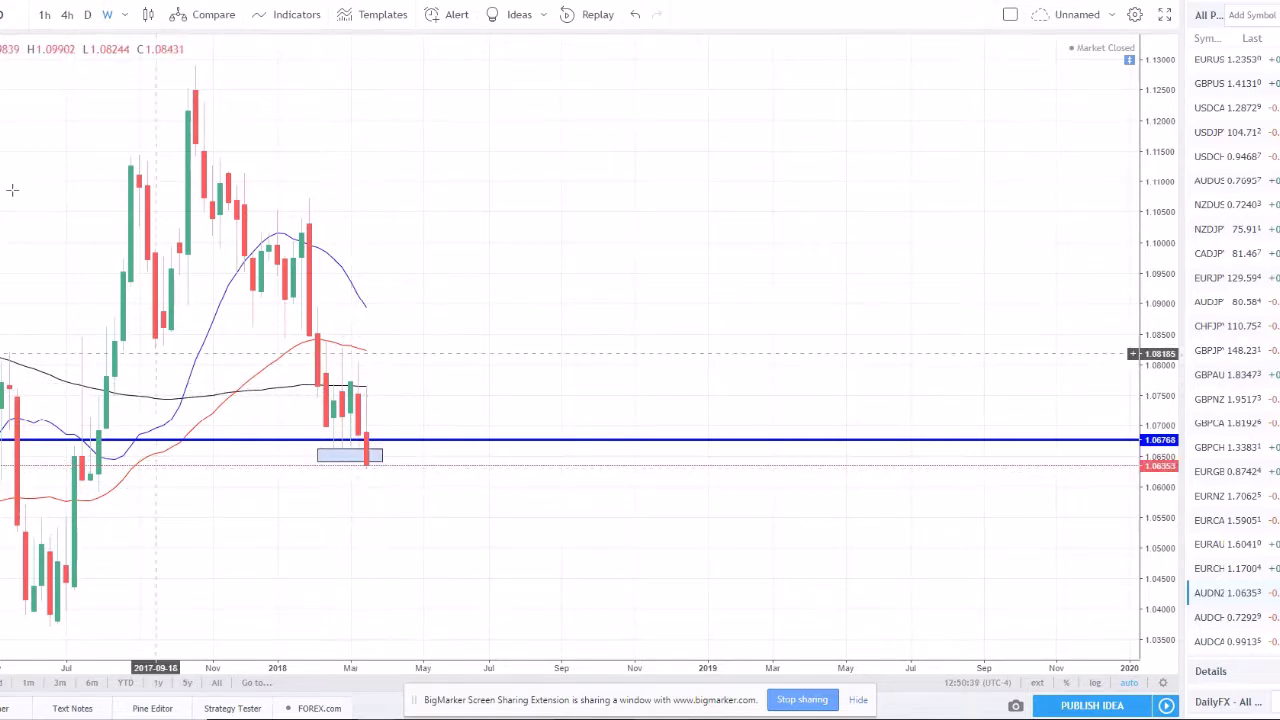
# Step: On the daily timeframe, stretch the AUDNZD rectangle up to about 1.0807, with its starting edge on 2018-02-14
pyautogui.click(88, 14)
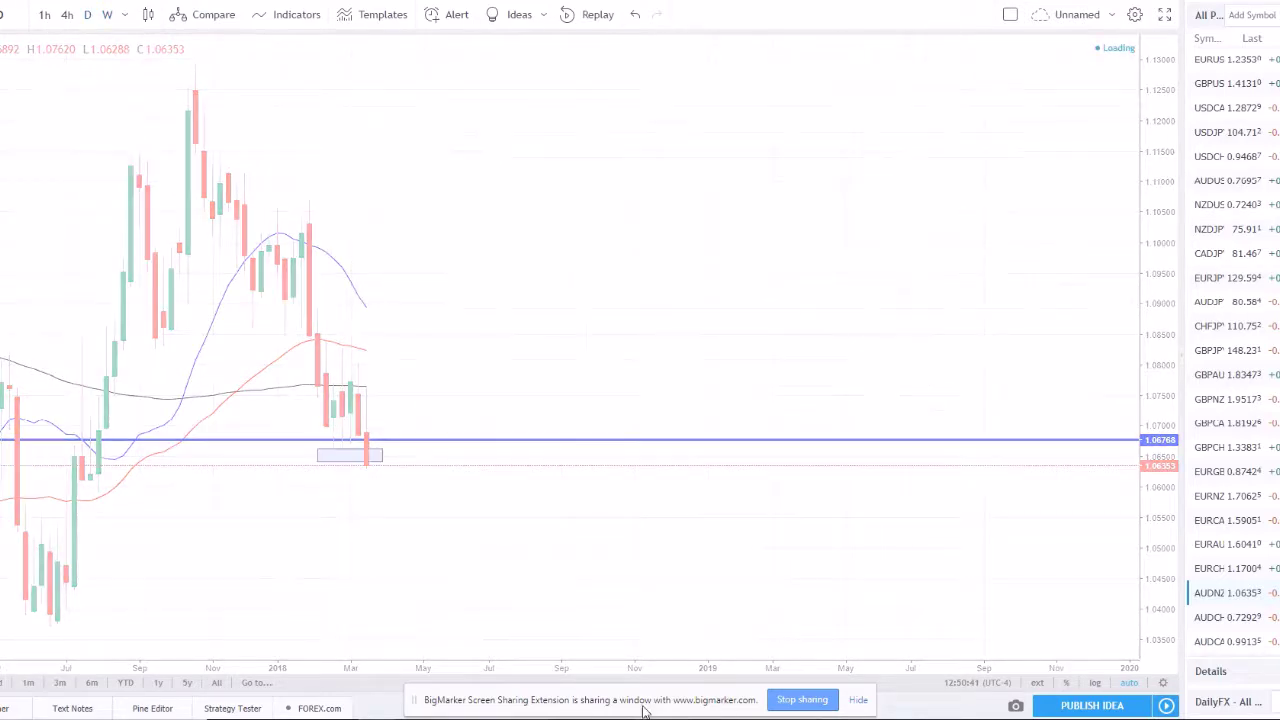
pyautogui.hscroll(-3, 586, 420)
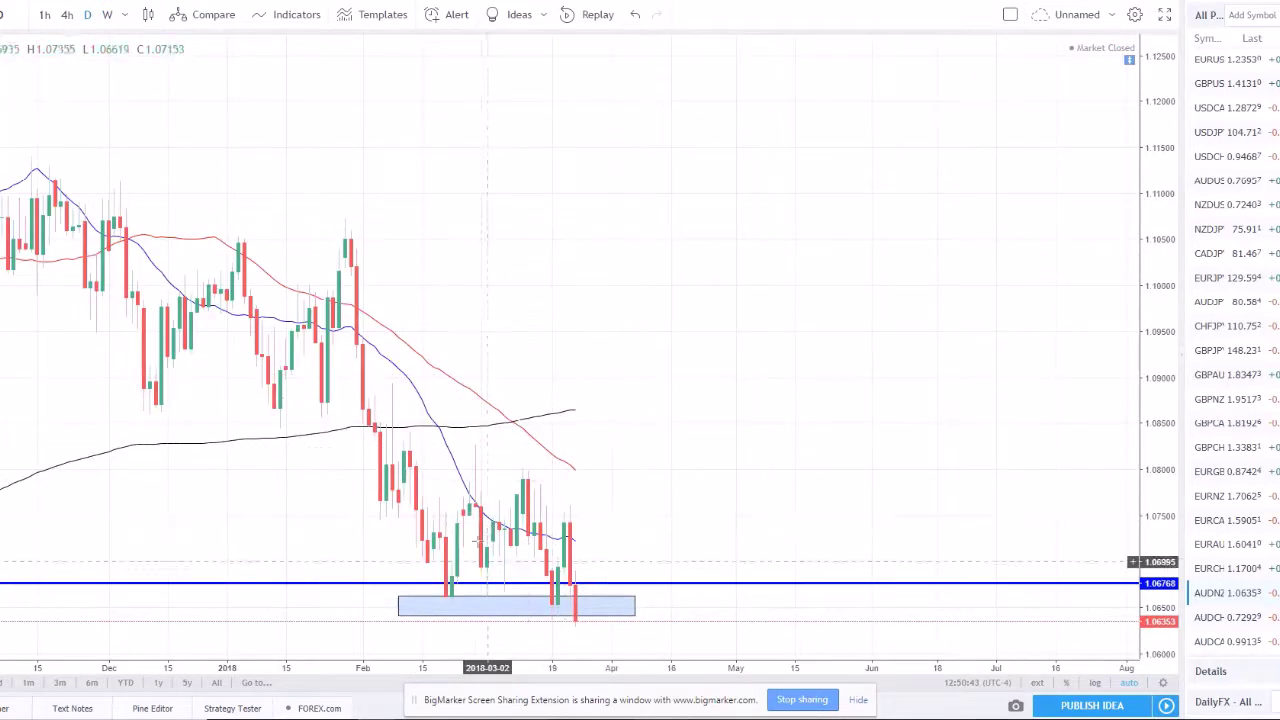
pyautogui.click(399, 600)
pyautogui.moveTo(399, 598); pyautogui.dragTo(416, 466)
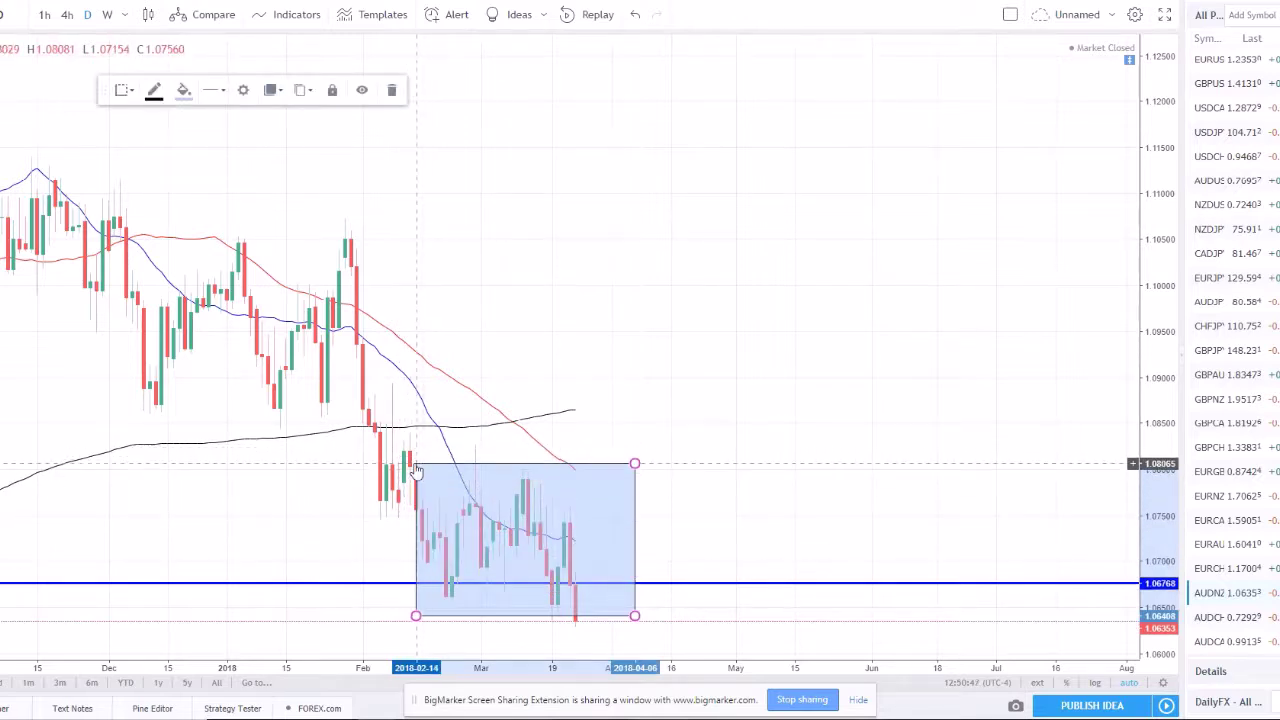
pyautogui.click(775, 530)
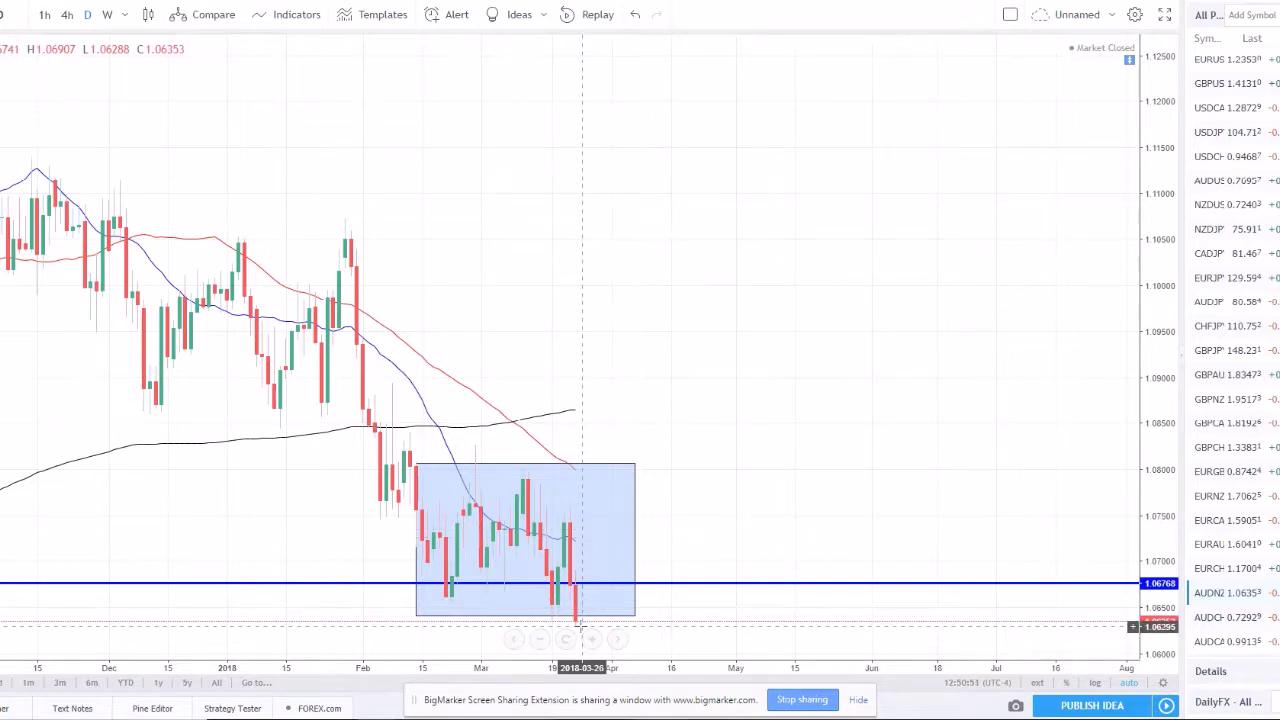
# Step: Examine the latest daily AUDNZD candles at the rectangle's lower edge and the wider trend leading into it
pyautogui.scroll(2, 583, 600)
pyautogui.scroll(3, 575, 580)
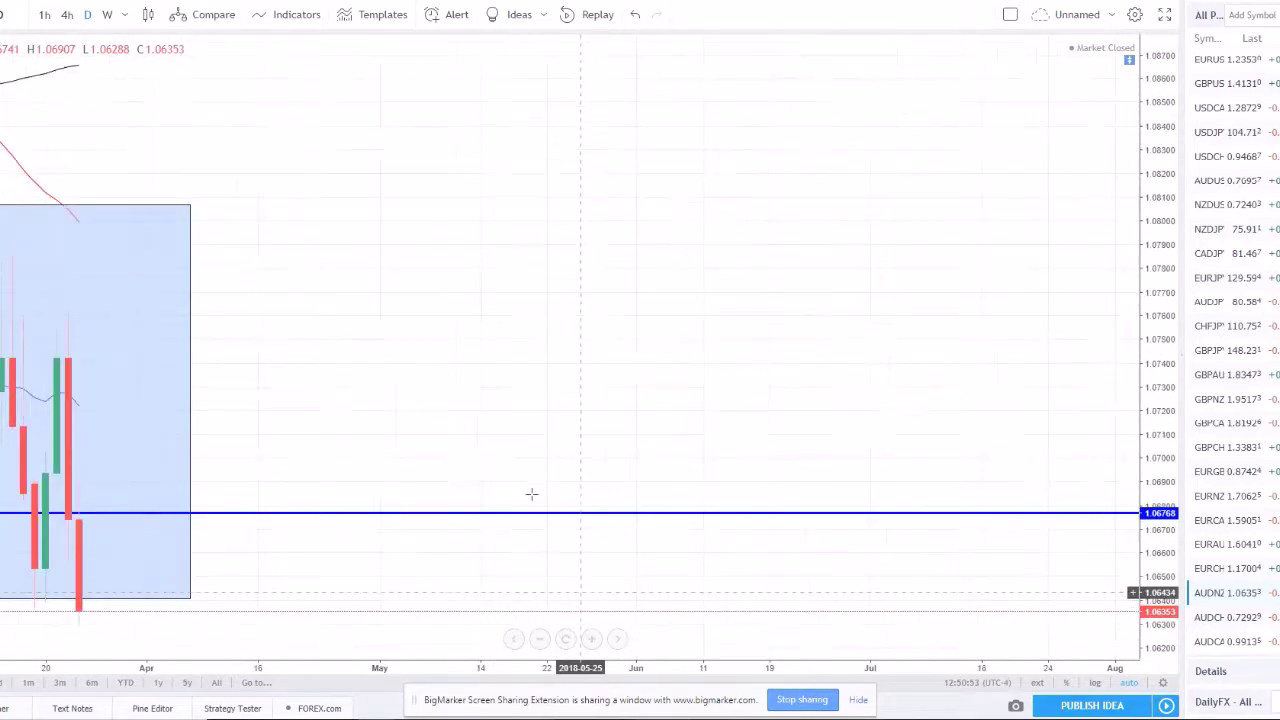
pyautogui.scroll(-2, 650, 360)
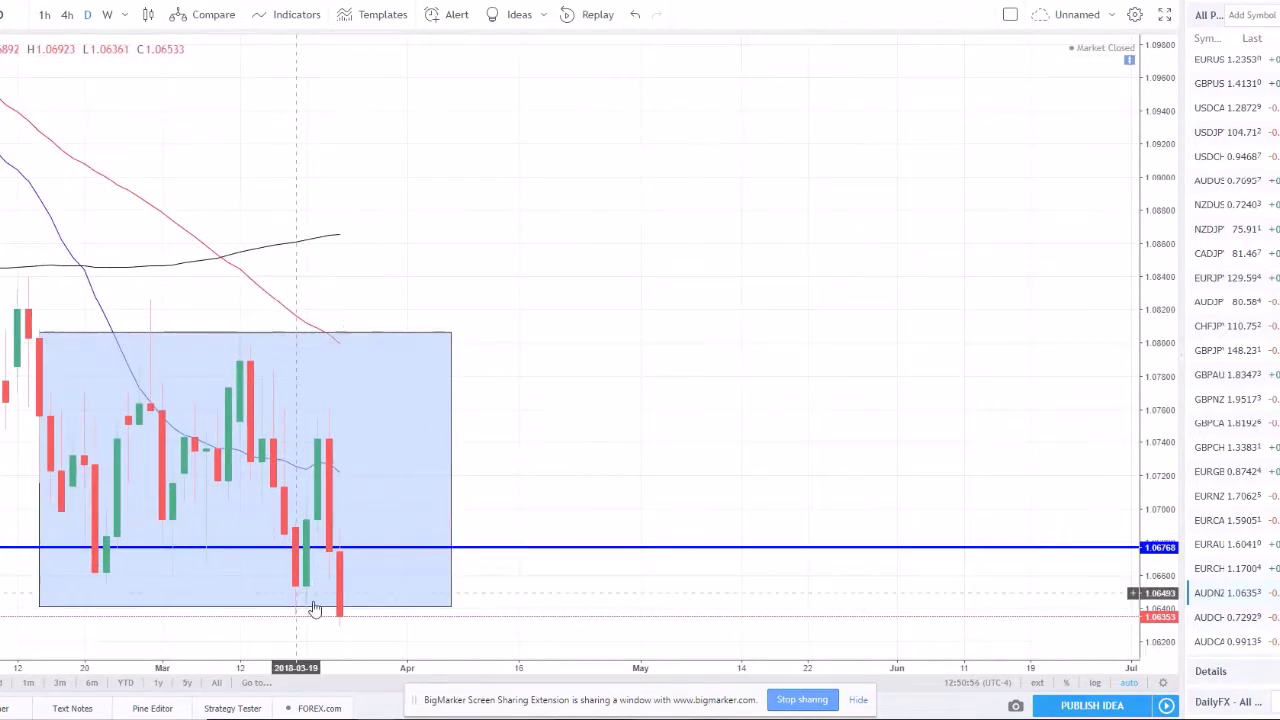
pyautogui.scroll(-5, 210, 495)
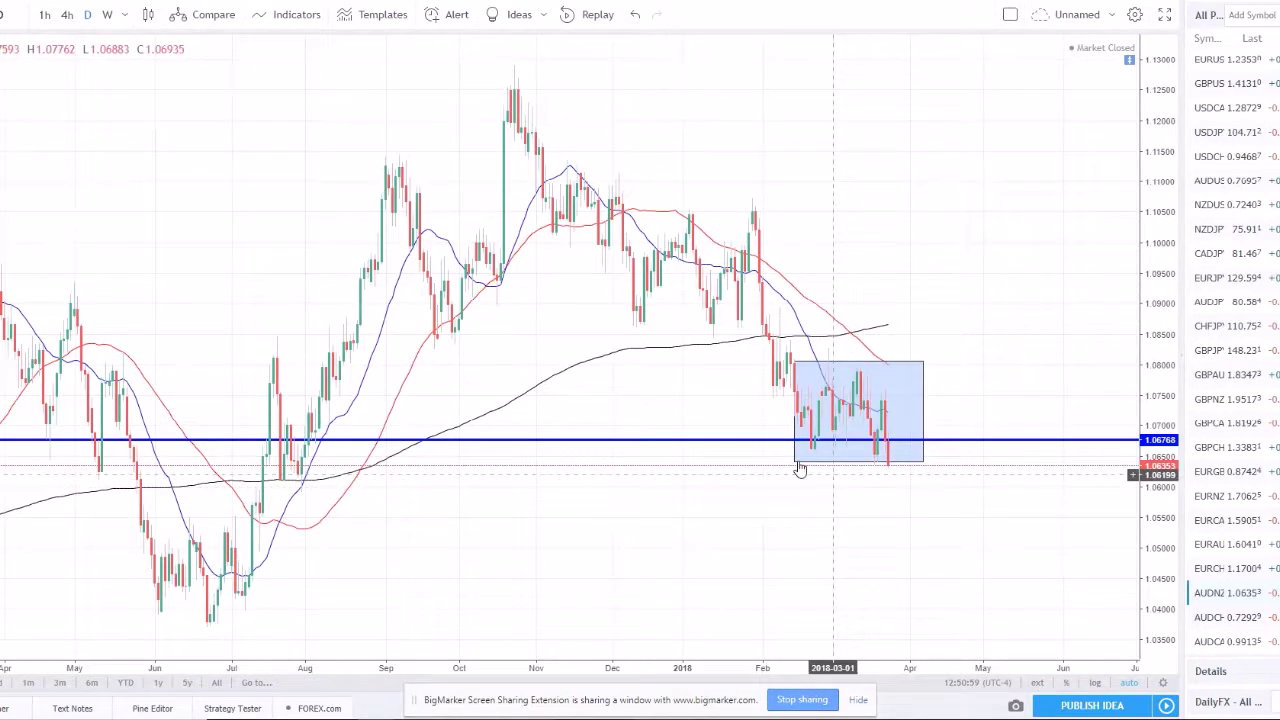
pyautogui.scroll(3, 800, 466)
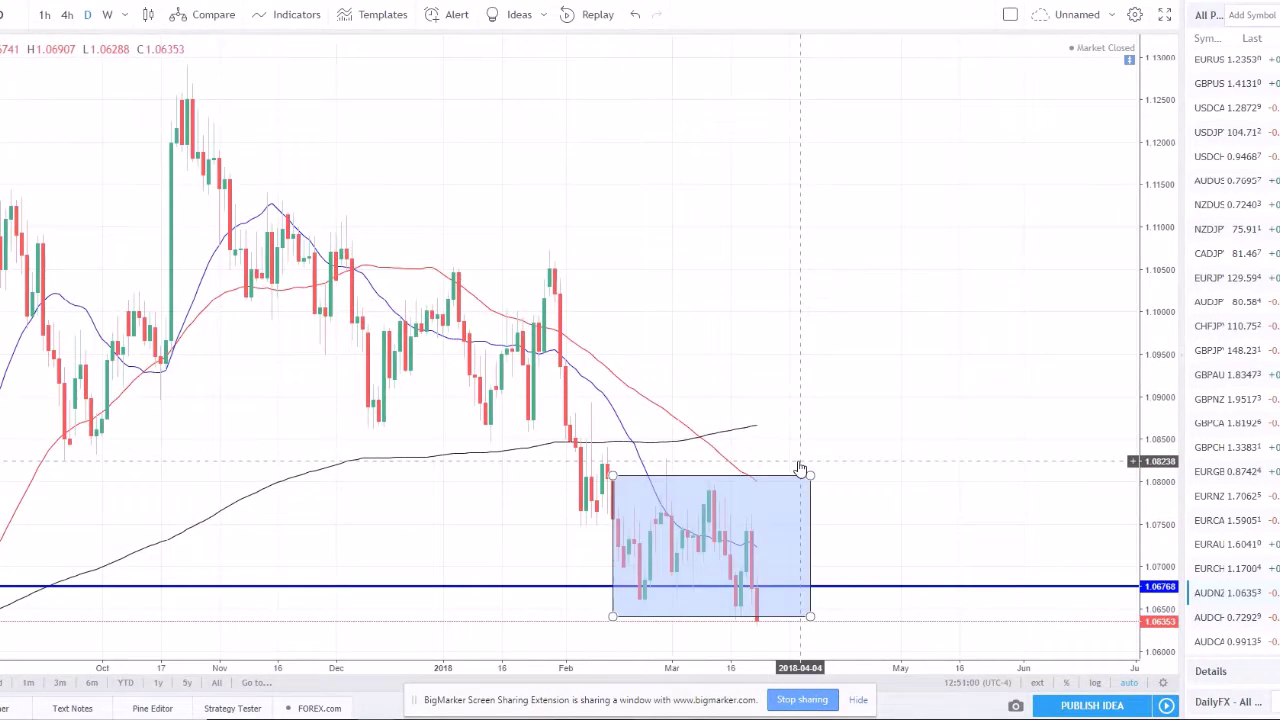
# Step: On the 4-hour timeframe, shrink the AUDNZD rectangle's upper edge to about 1.0684, starting on 2018-02-15
pyautogui.click(70, 17)
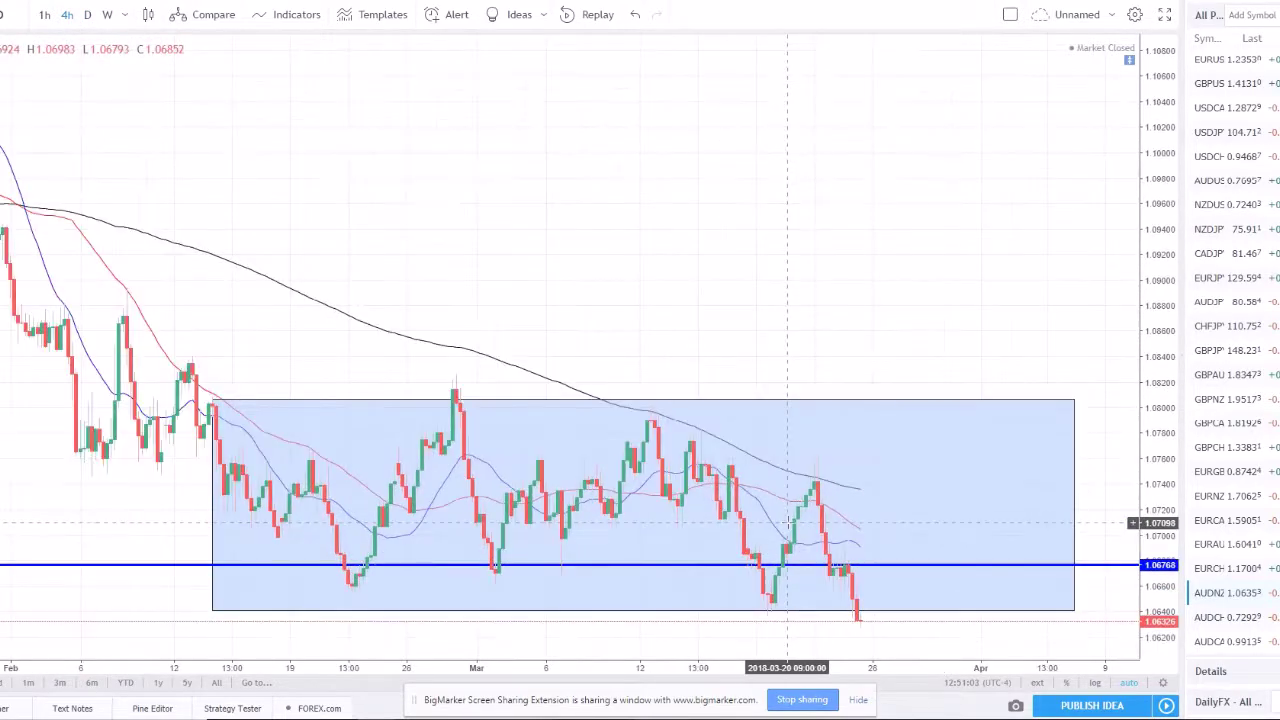
pyautogui.scroll(-3, 626, 277)
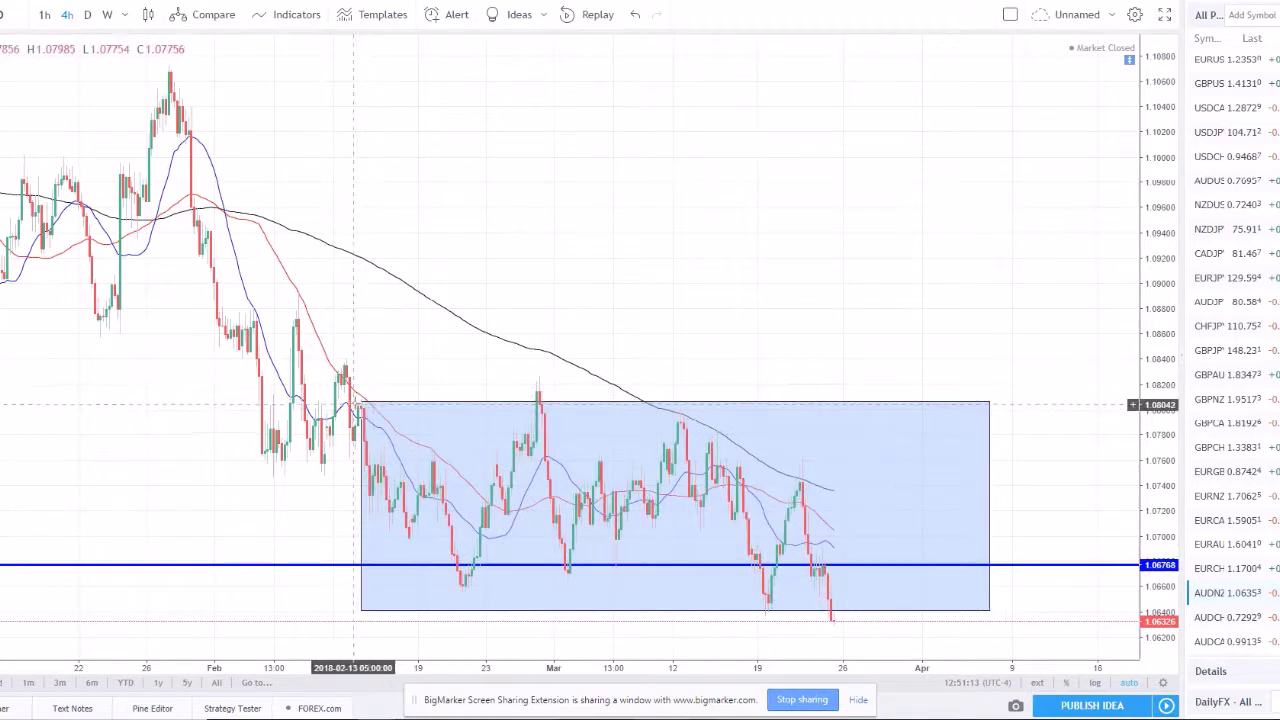
pyautogui.moveTo(361, 402)
pyautogui.mouseDown()
pyautogui.moveTo(425, 537)
pyautogui.moveTo(398, 556)
pyautogui.mouseUp()
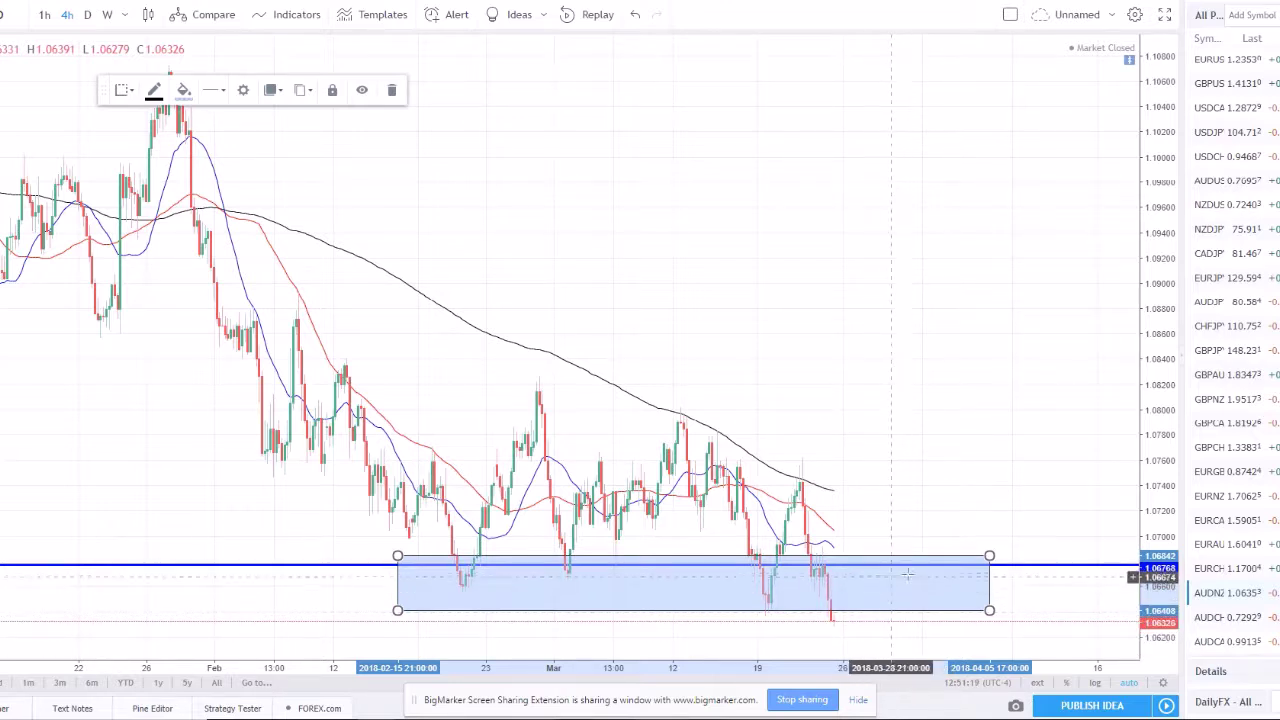
pyautogui.click(942, 340)
# Step: Review the wider AUDNZD downtrend, including price history around the blue level on the weekly timeframe
pyautogui.scroll(-2, 975, 310)
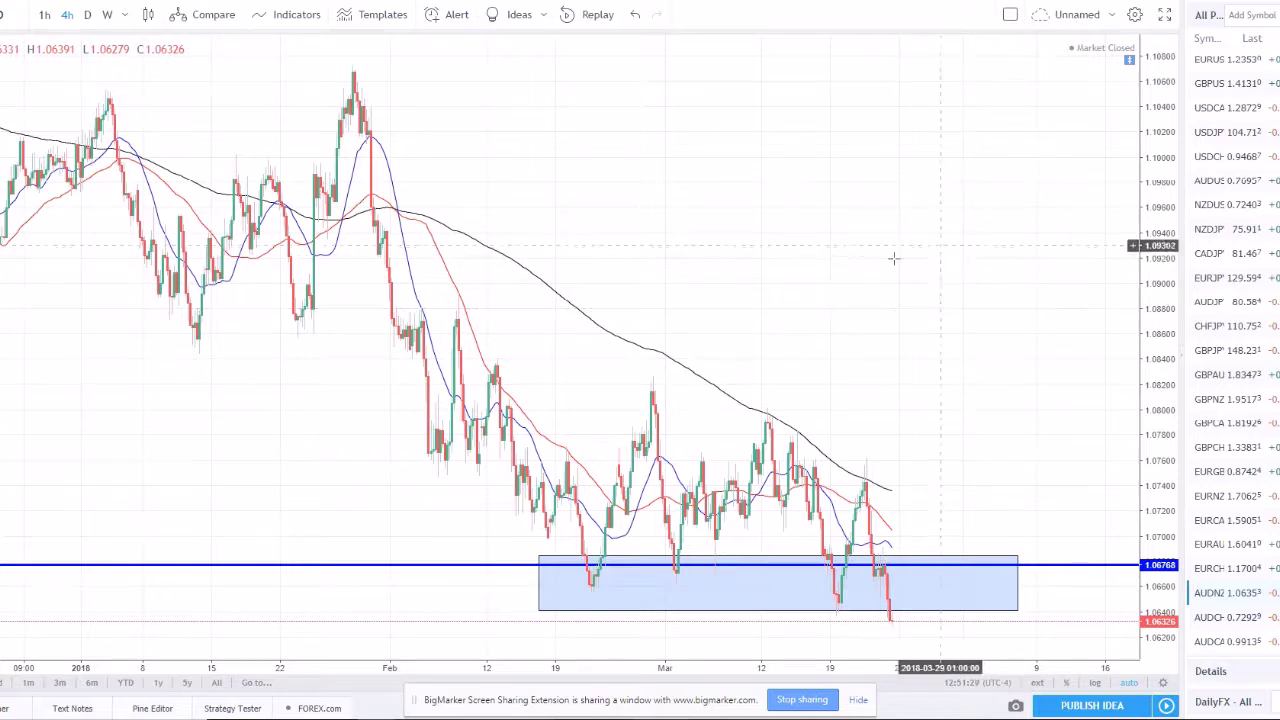
pyautogui.click(107, 14)
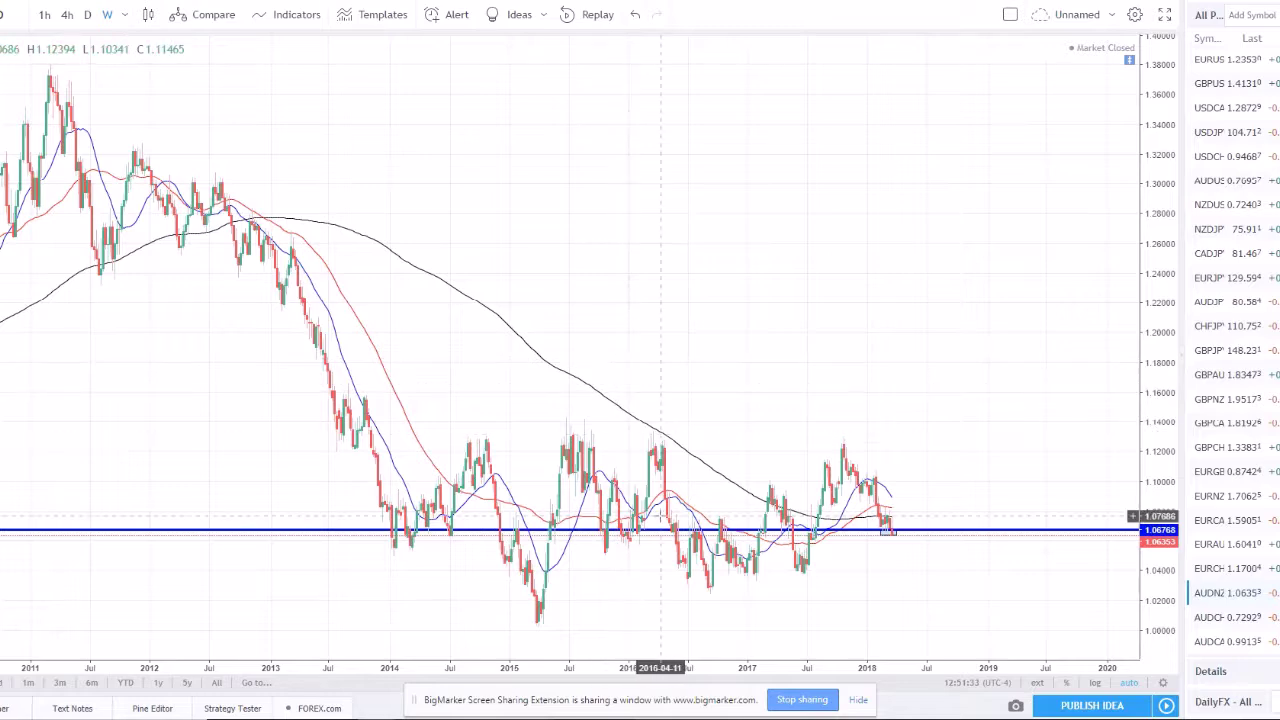
pyautogui.scroll(2, 649, 518)
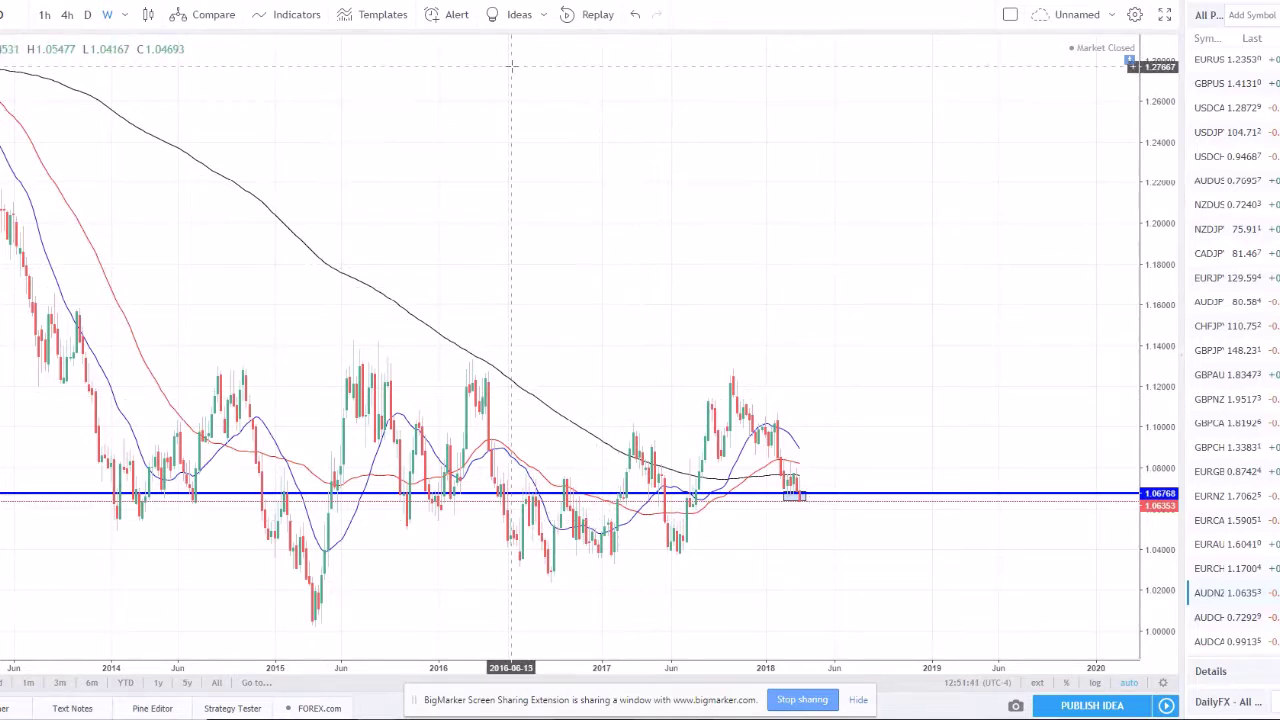
# Step: Switch to the BigMarker webinar room and post a chat reply offering the attendee access to the recording on contact after this
pyautogui.hotkey('alt', 'Tab')
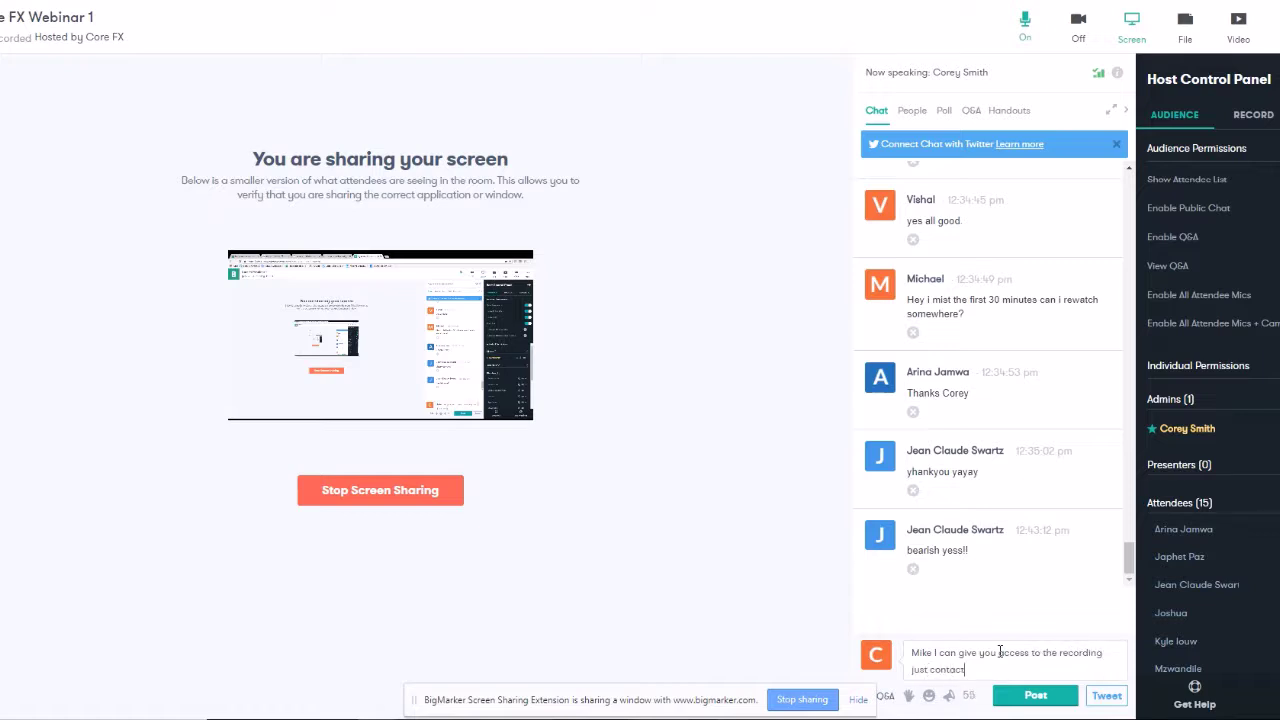
pyautogui.write('this')
pyautogui.press('Return')
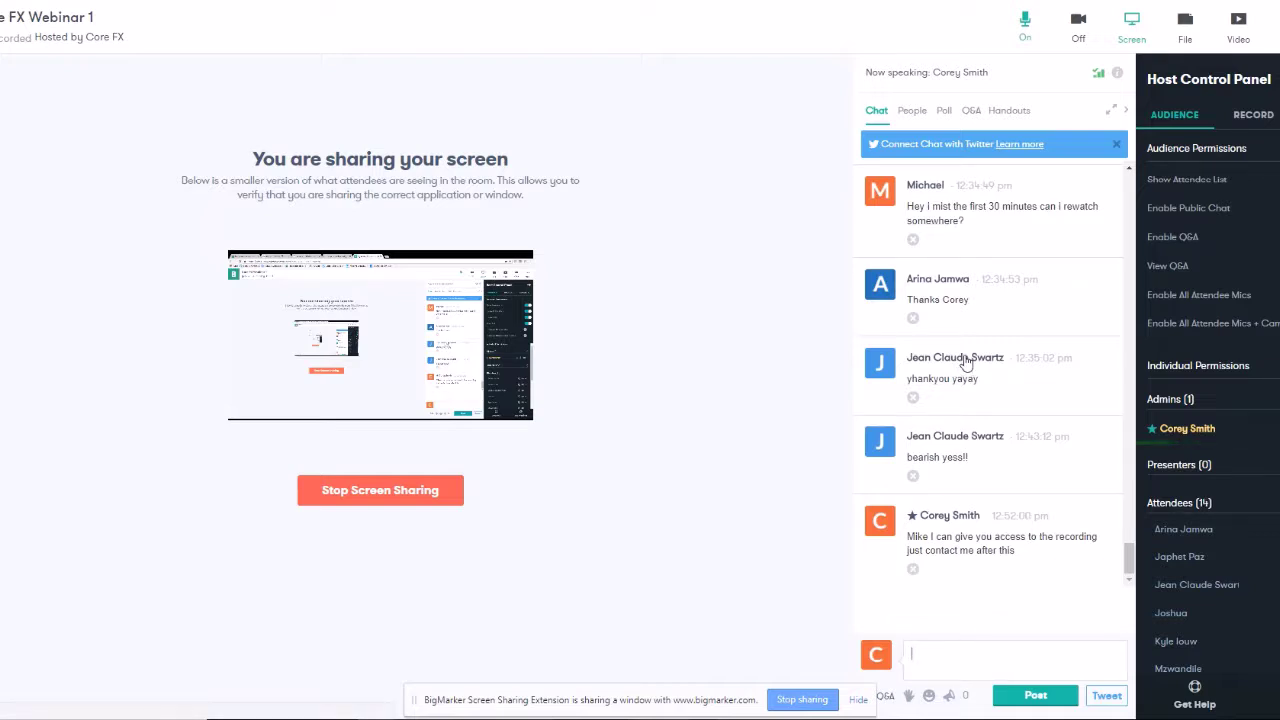
# Step: Read back through the attendees' chat messages and return to the newest question
pyautogui.scroll(3, 965, 362)
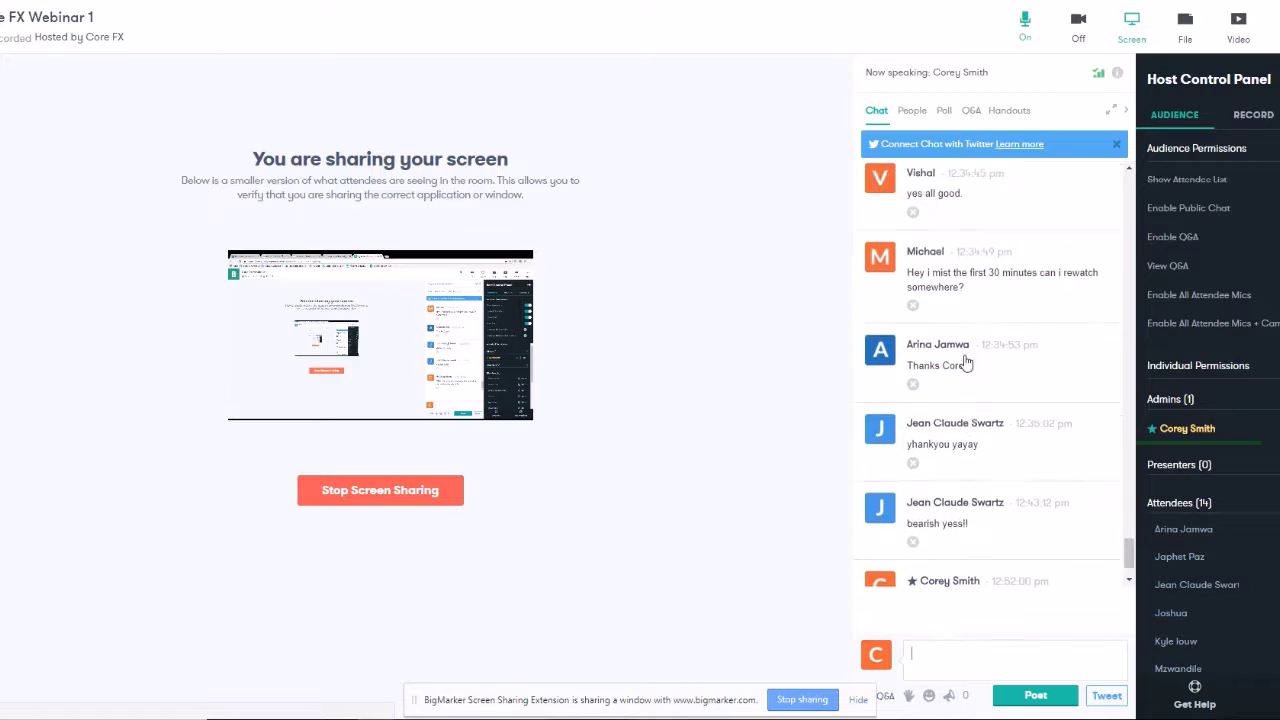
pyautogui.scroll(1, 965, 358)
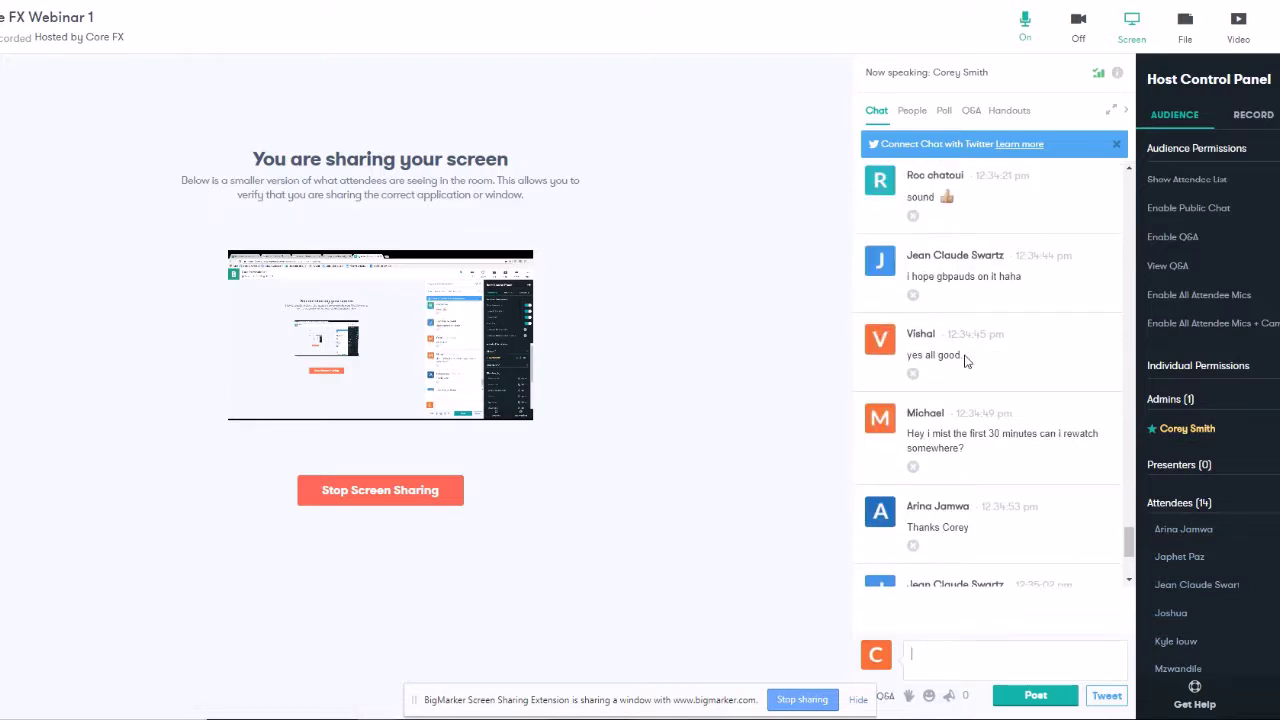
pyautogui.scroll(-2, 965, 360)
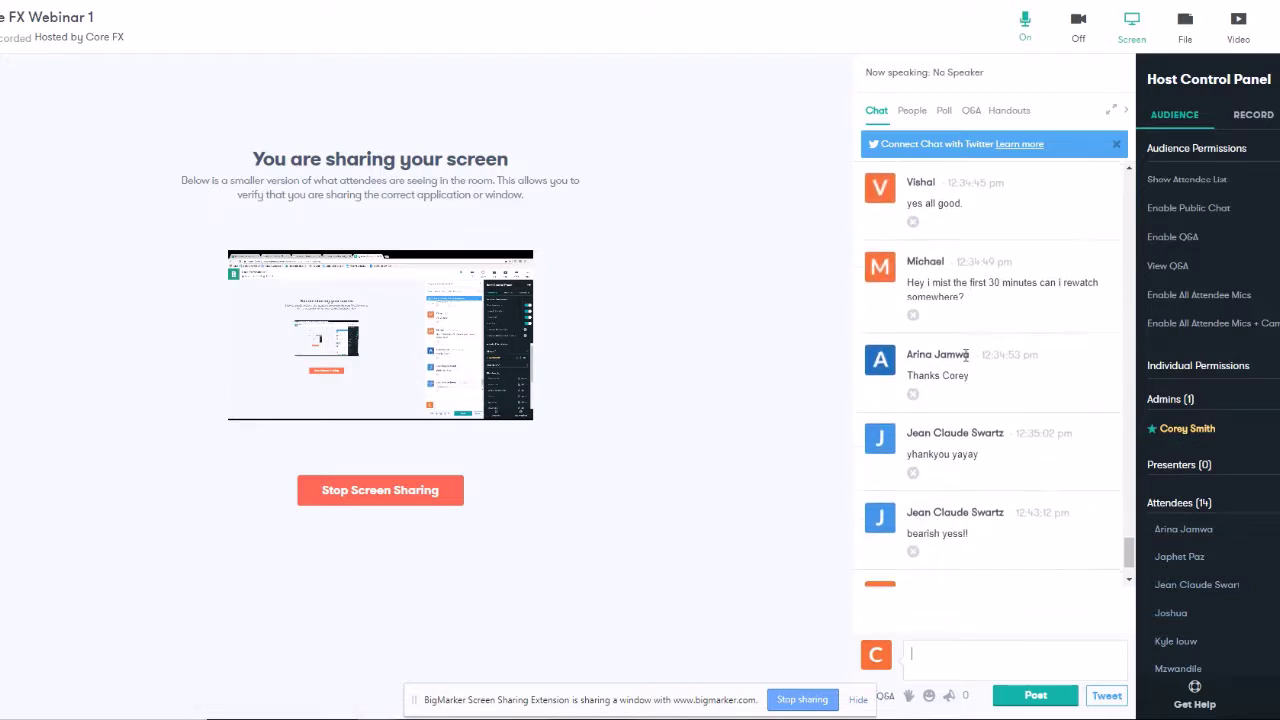
pyautogui.scroll(-1, 965, 362)
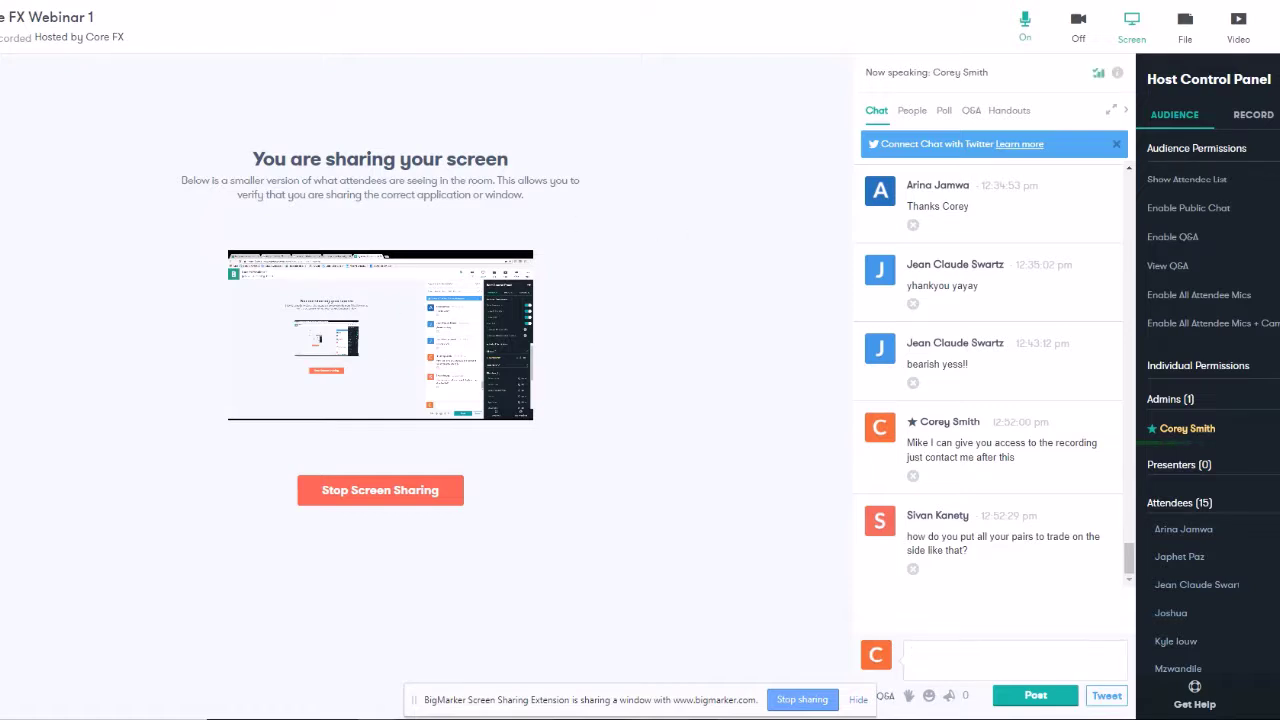
# Step: Switch back to the TradingView chart, hide the watchlist sidebar and show it again
pyautogui.hotkey('alt', 'Tab')
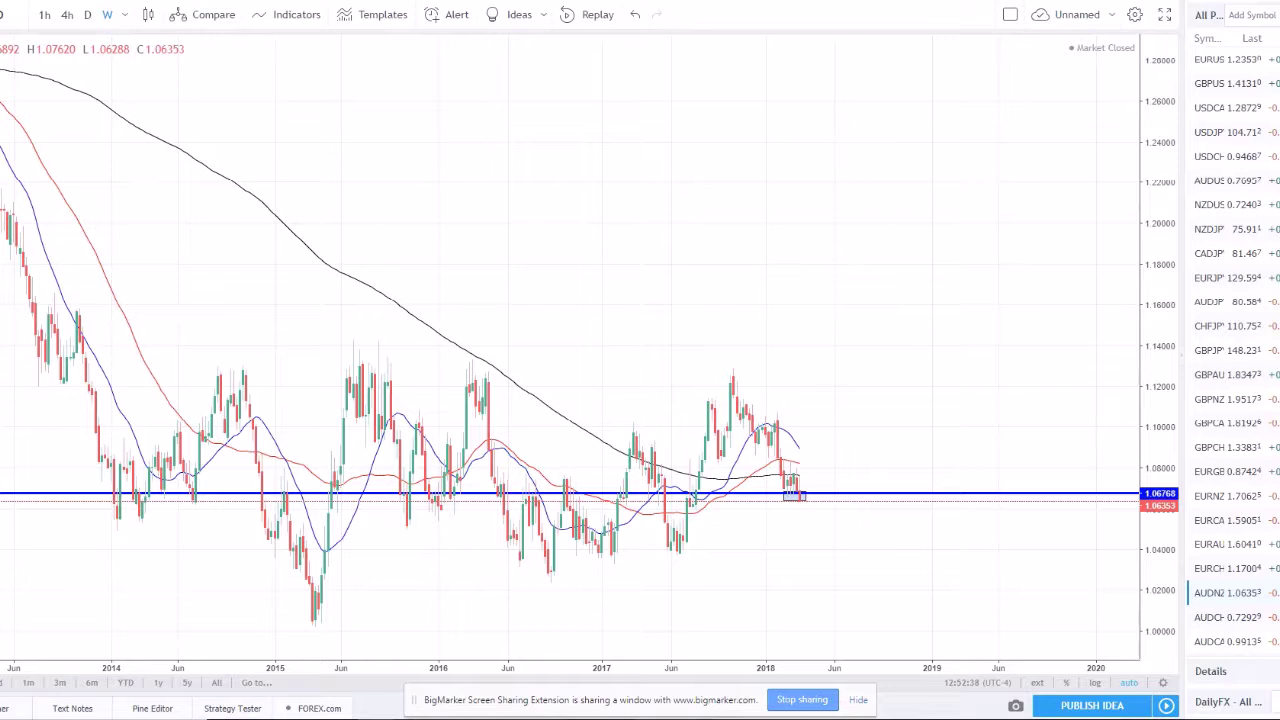
pyautogui.click(1182, 366)
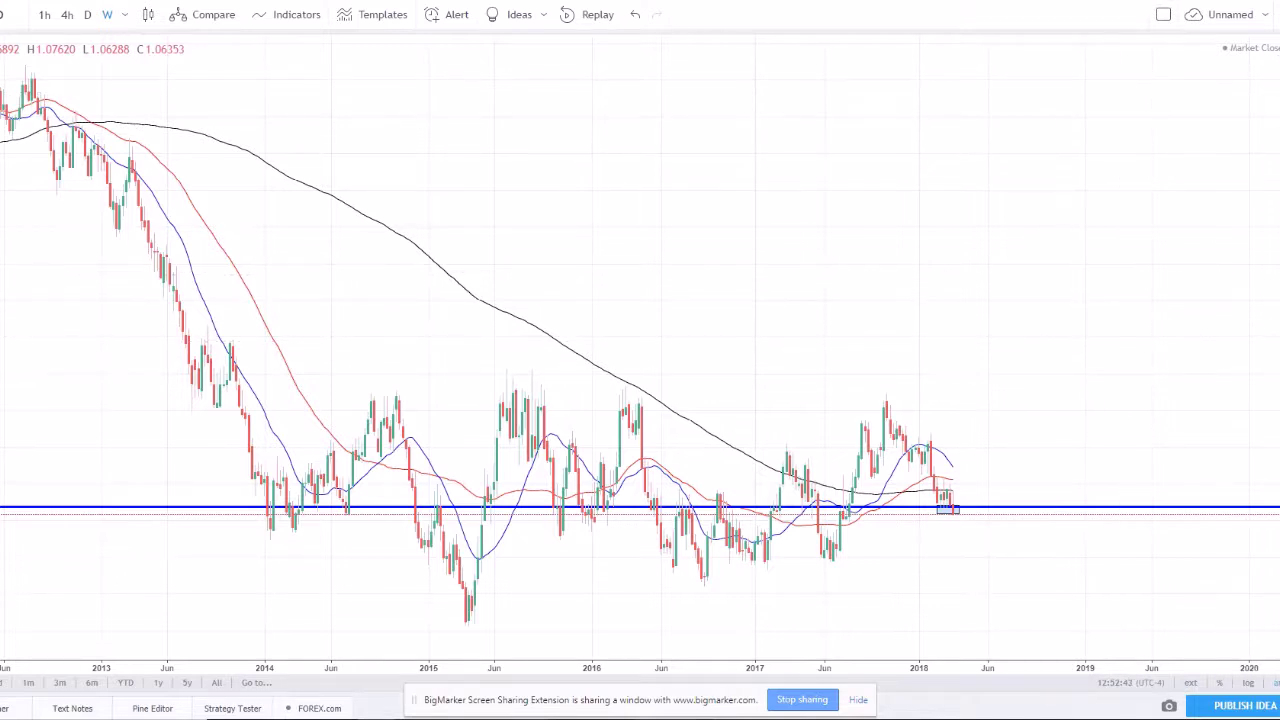
pyautogui.click(1266, 355)
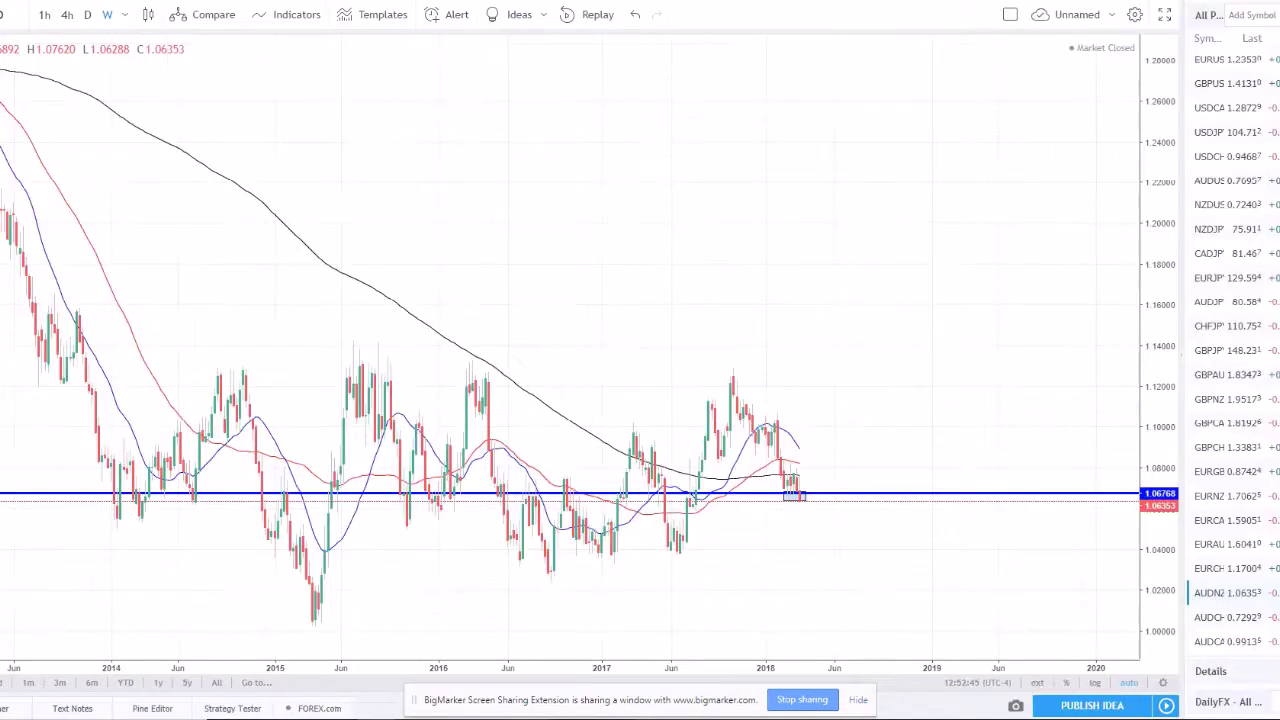
# Step: Create a new symbol list in the watchlist, named with the attendee's first name
pyautogui.click(1208, 15)
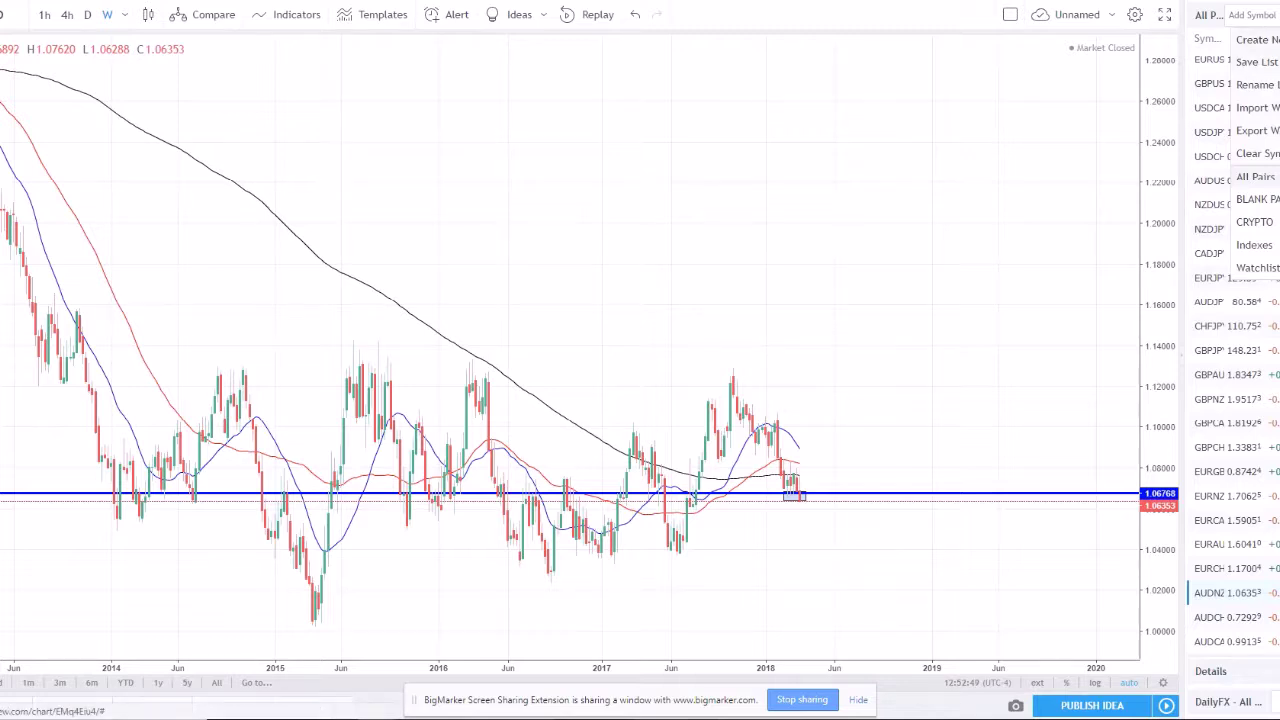
pyautogui.click(1257, 39)
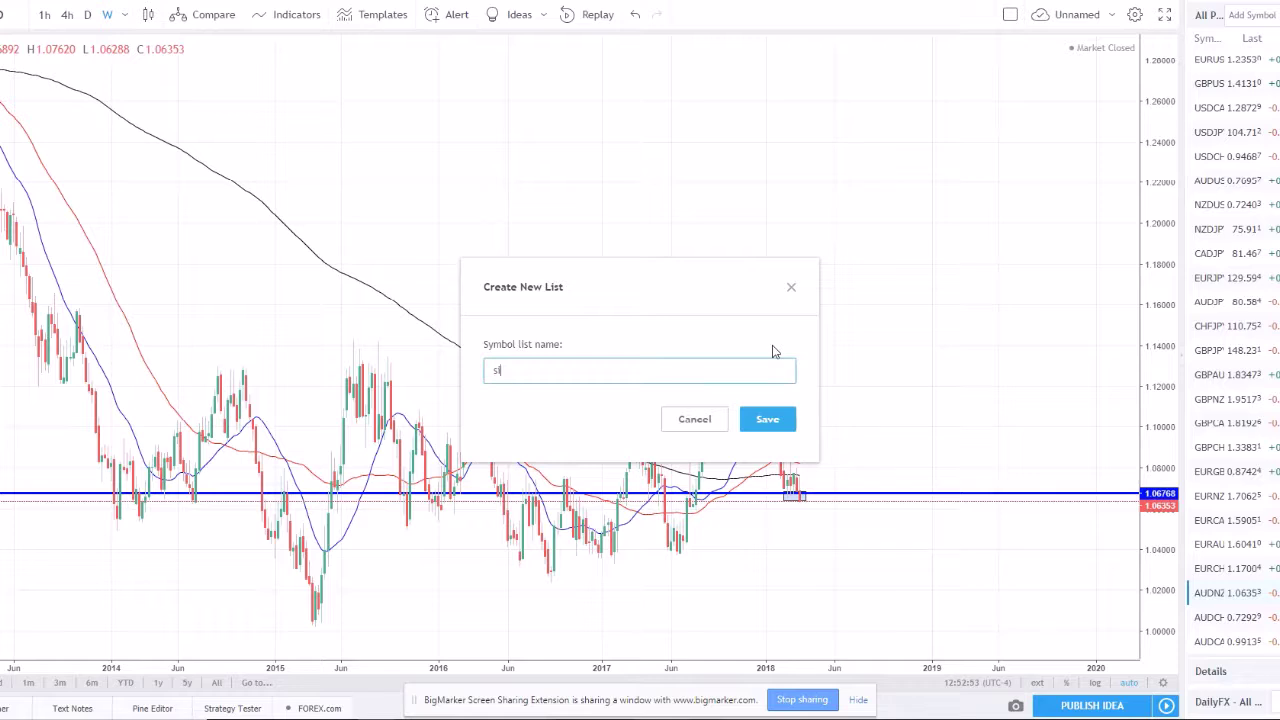
pyautogui.press('Return')
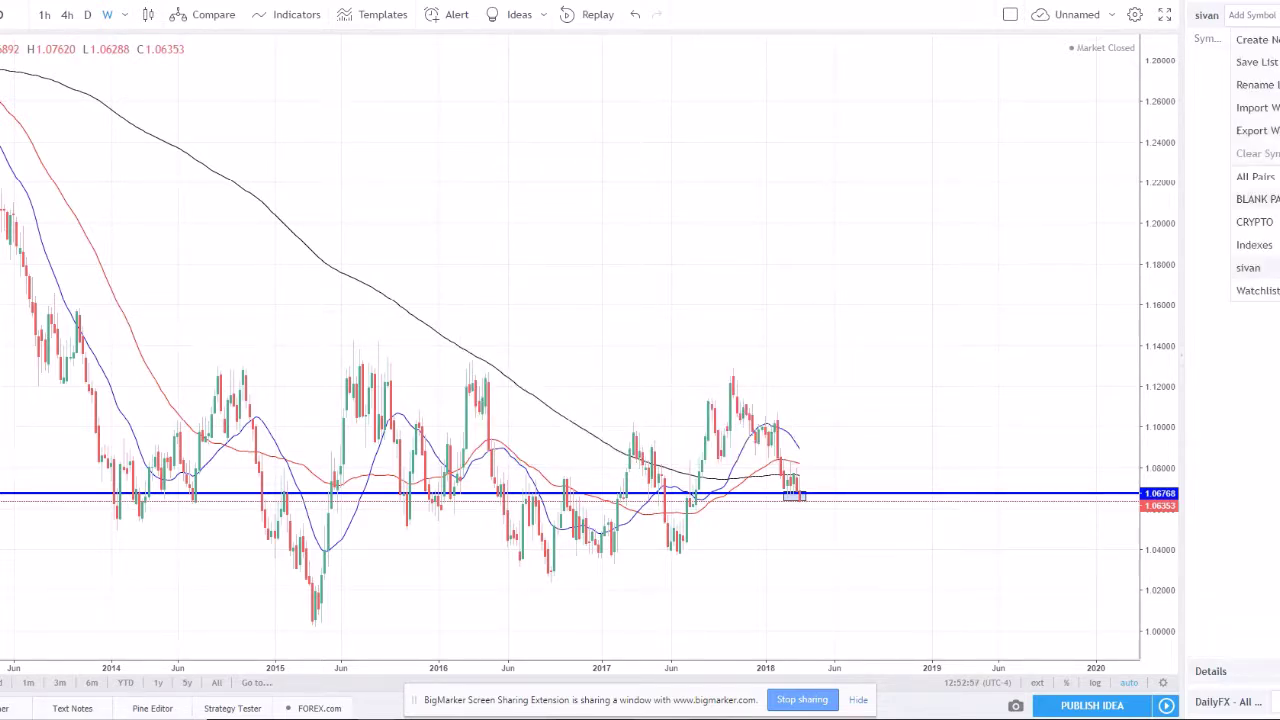
# Step: Add EURUSD to the new symbol list and remove it again
pyautogui.click(1205, 135)
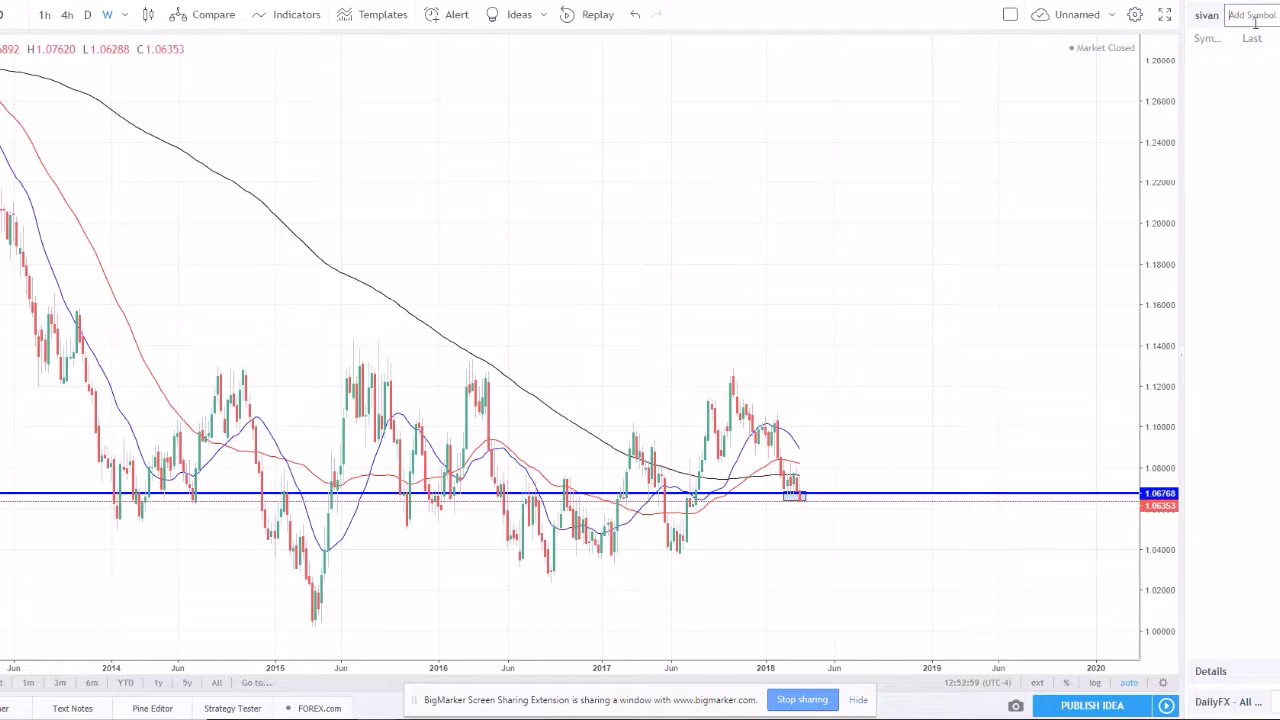
pyautogui.write('E')
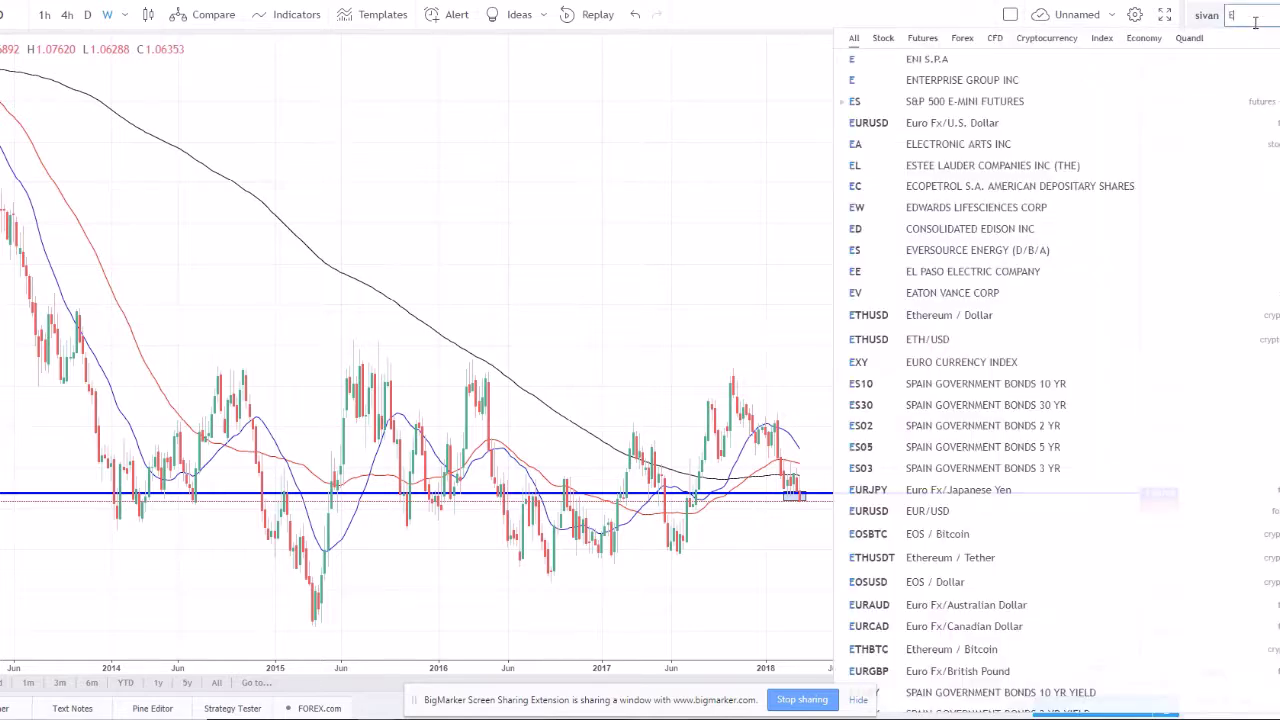
pyautogui.write('URUSD')
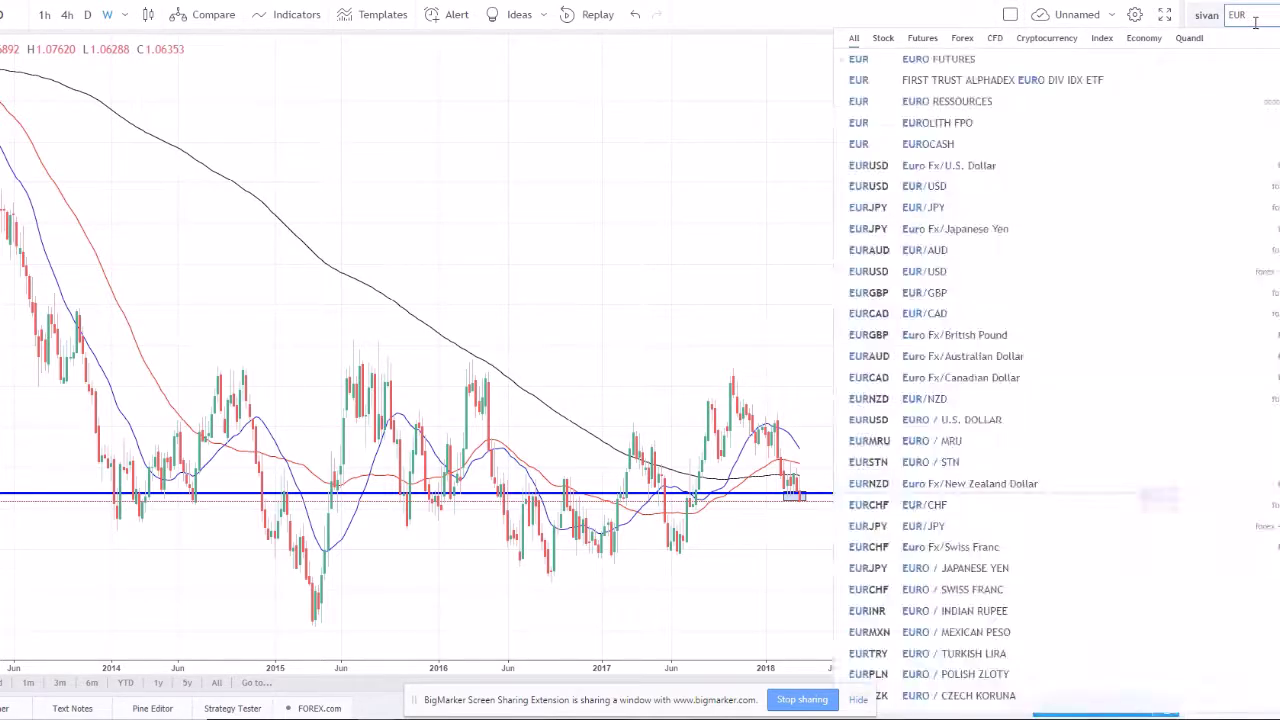
pyautogui.press('Return')
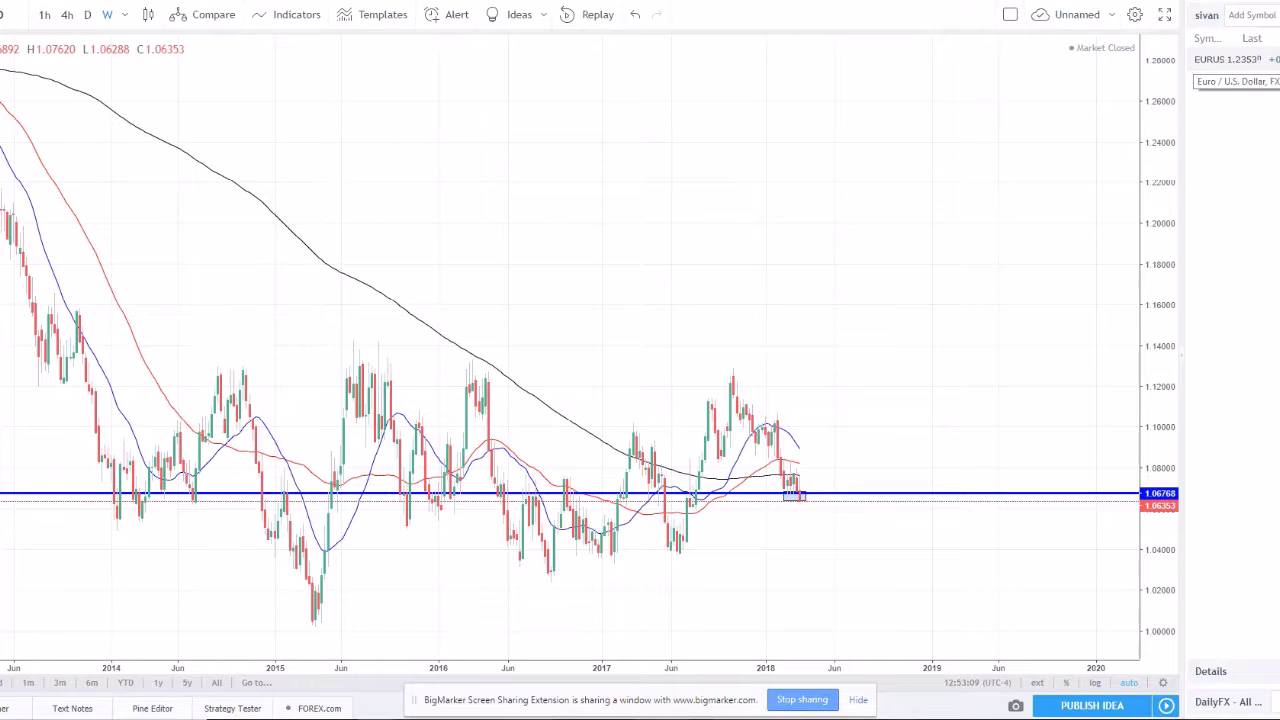
pyautogui.click(1276, 59)
# Step: Switch the watchlist from the new symbol list to the Indexes list
pyautogui.click(1207, 15)
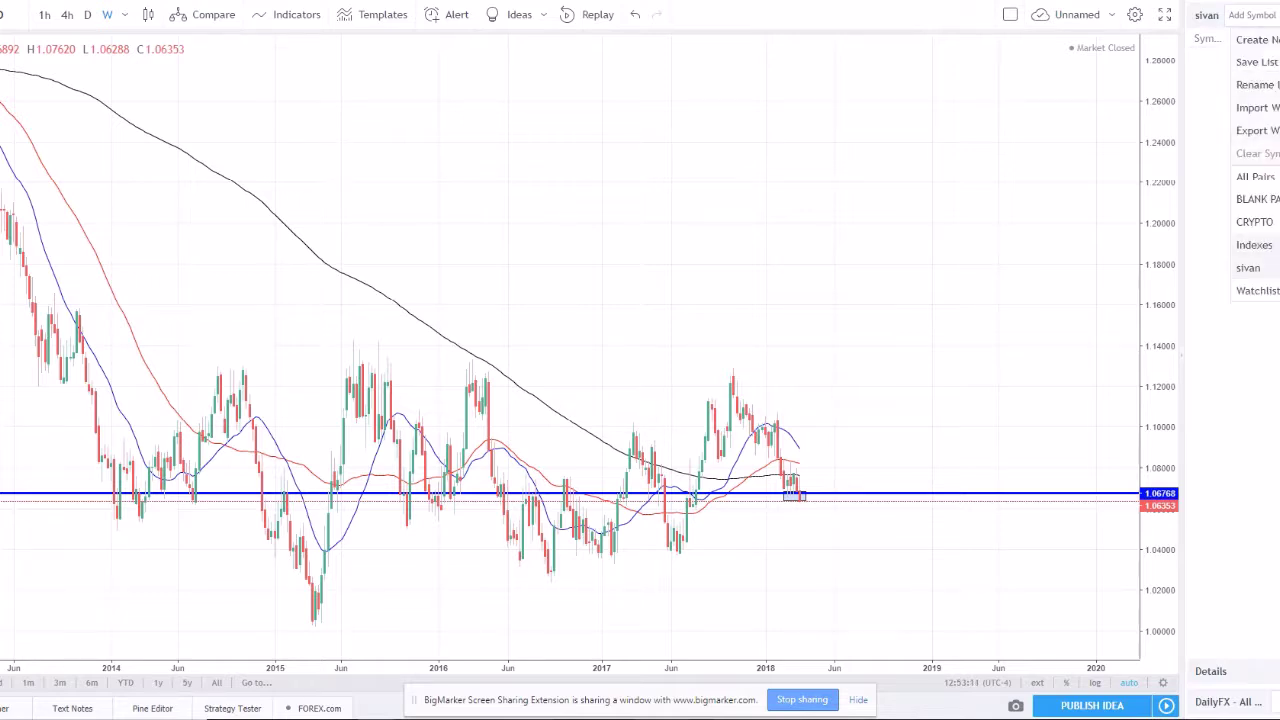
pyautogui.press('Escape')
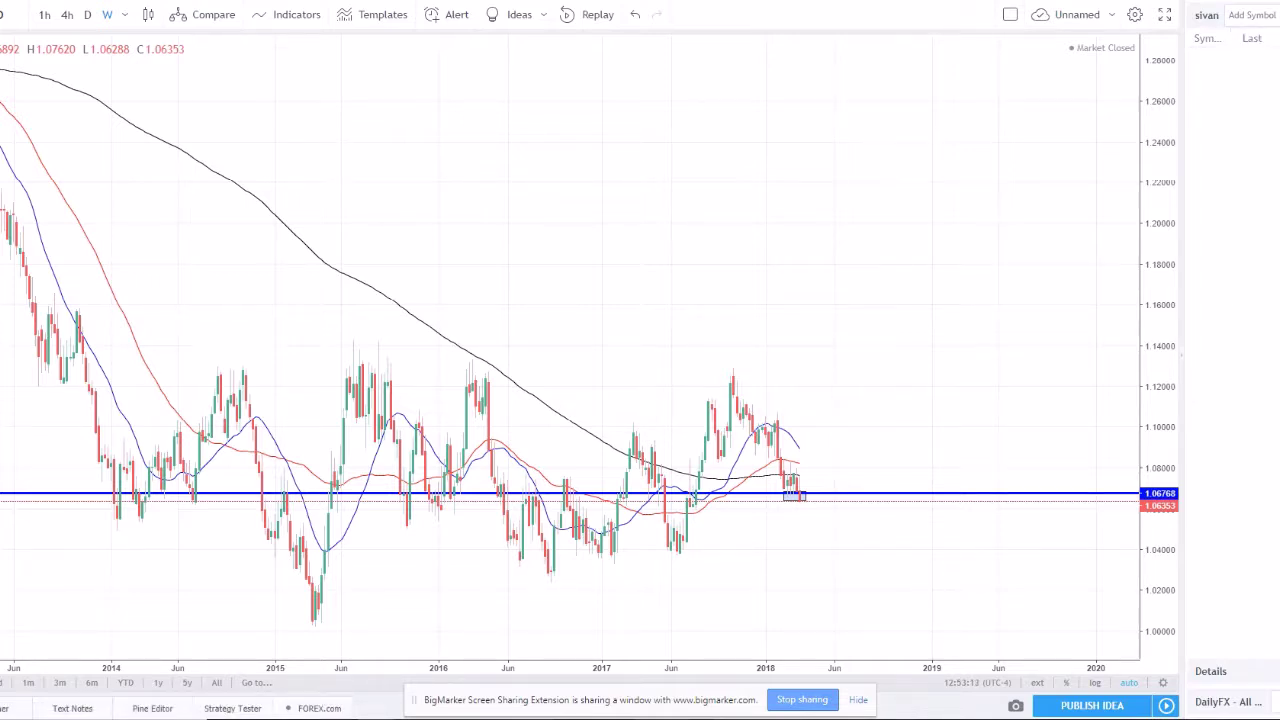
pyautogui.click(1207, 15)
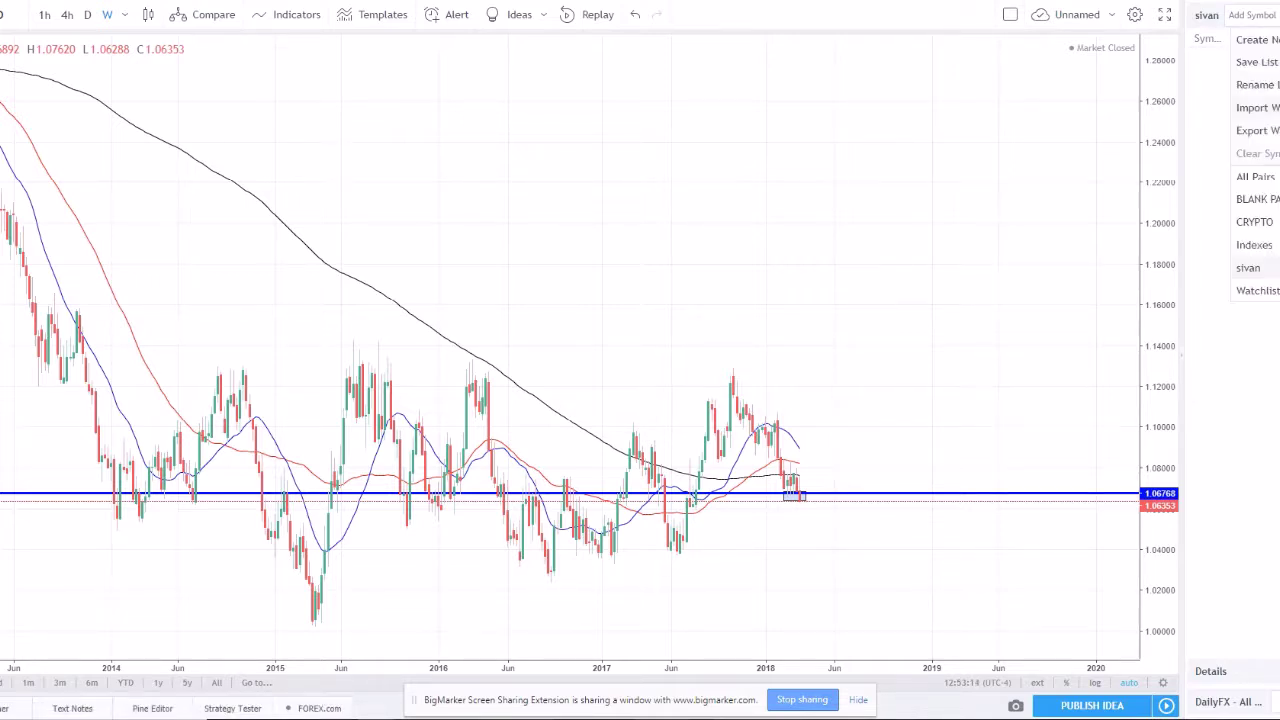
pyautogui.click(1250, 245)
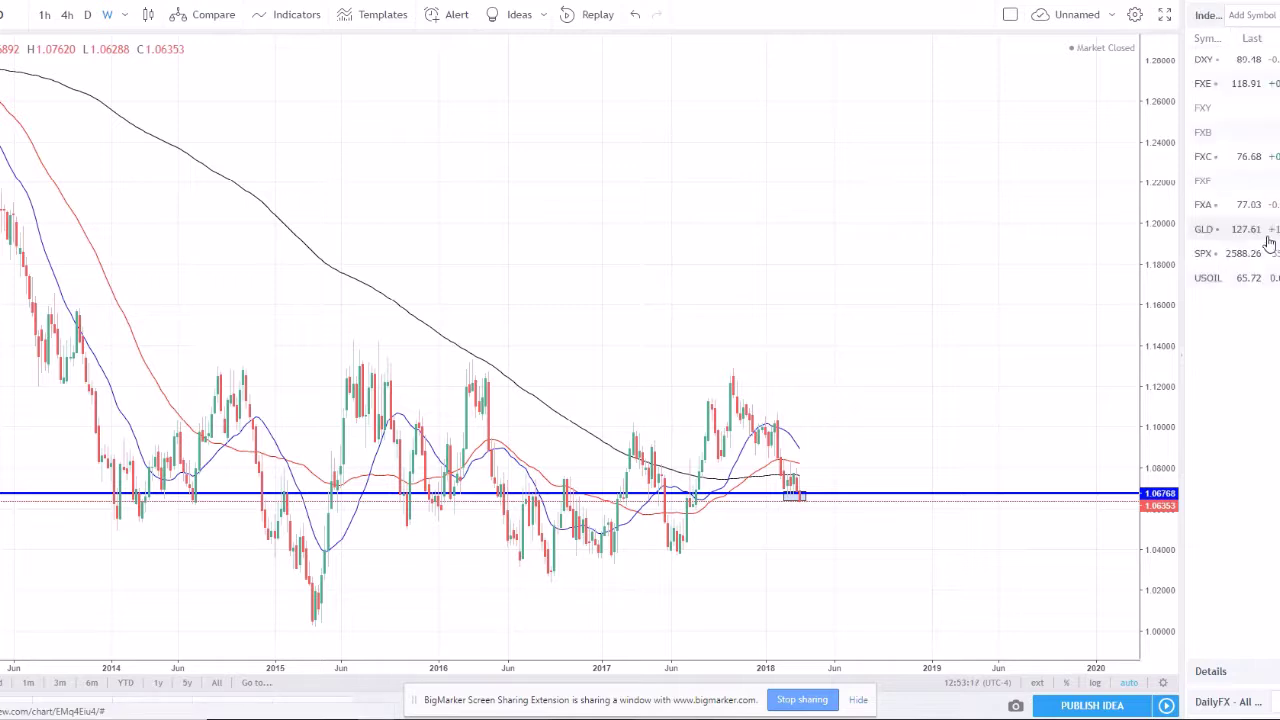
# Step: Show the DXY index on the daily timeframe, followed by the FXE and FXY charts
pyautogui.click(1232, 70)
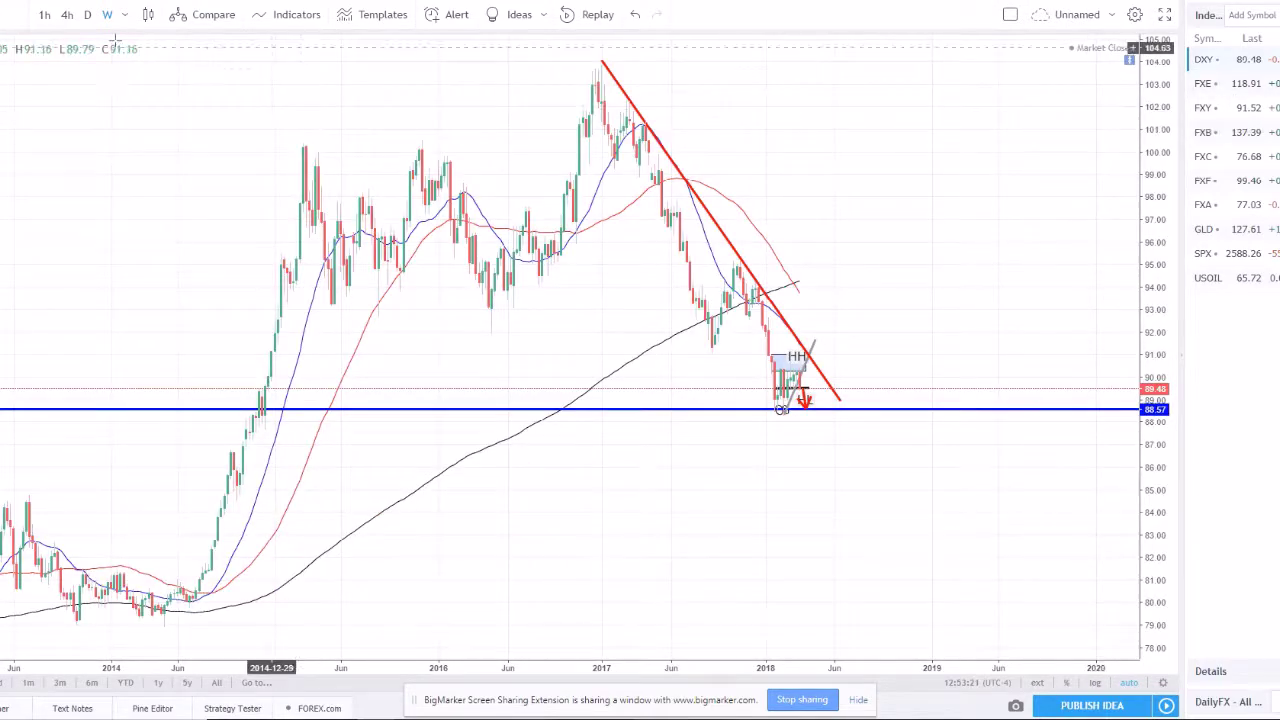
pyautogui.click(87, 15)
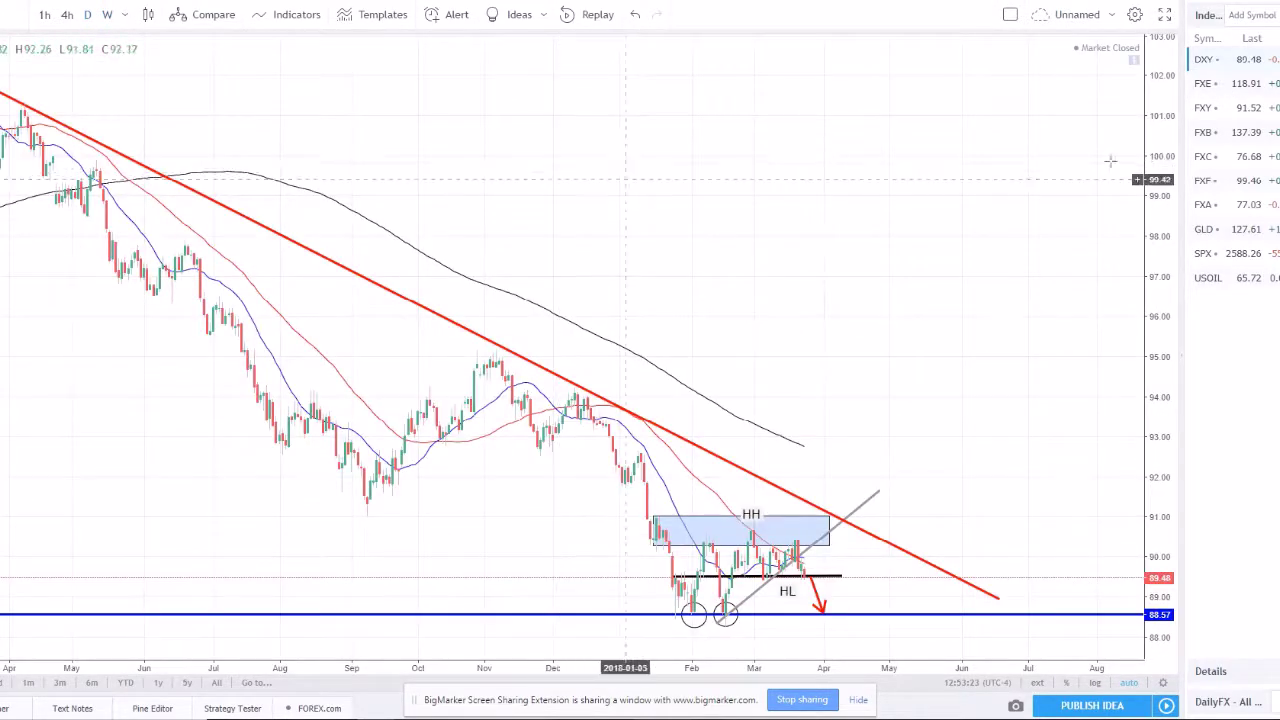
pyautogui.click(1222, 85)
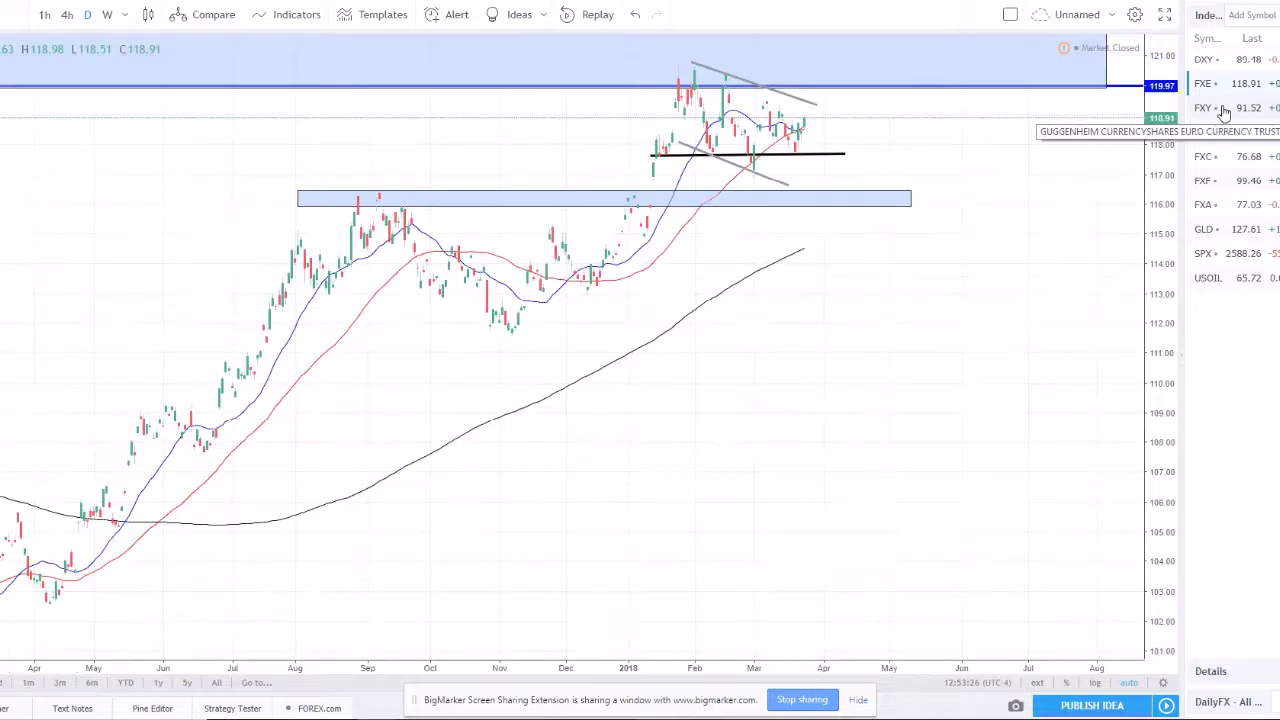
pyautogui.click(1224, 108)
# Step: Load the All Pairs watchlist and open the EURUSD chart from it
pyautogui.click(1208, 15)
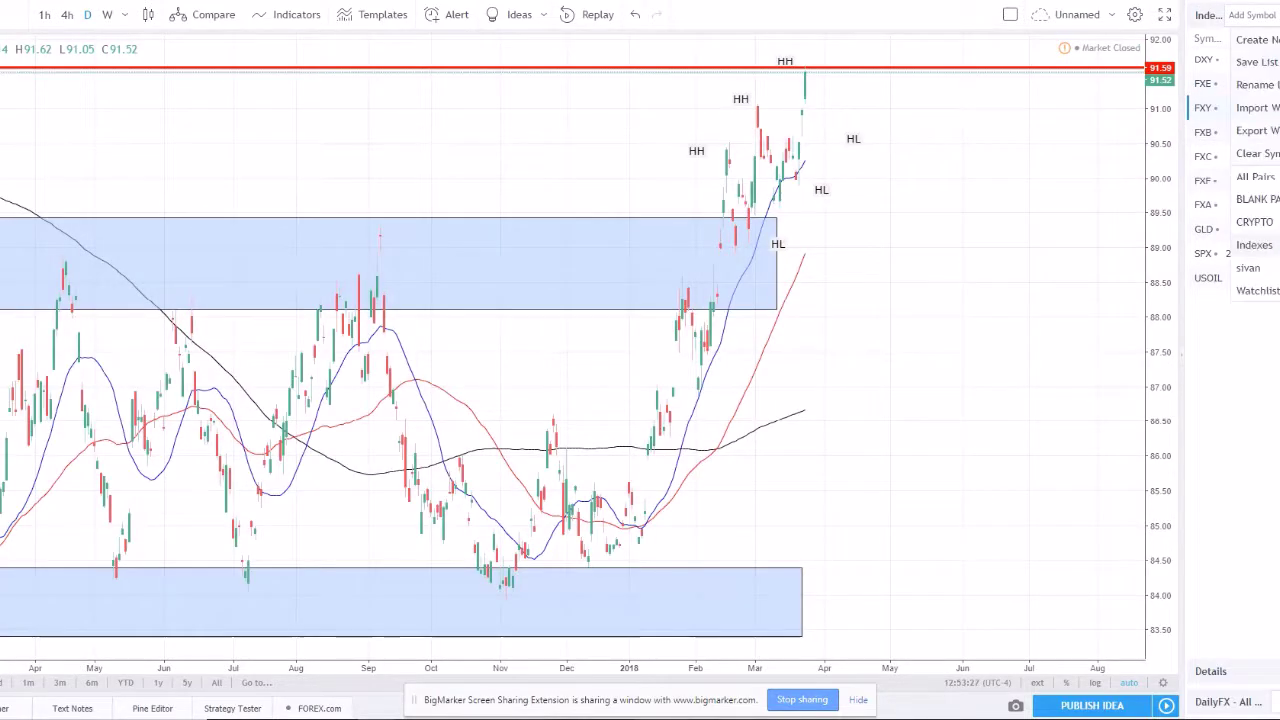
pyautogui.click(1255, 176)
pyautogui.click(1256, 66)
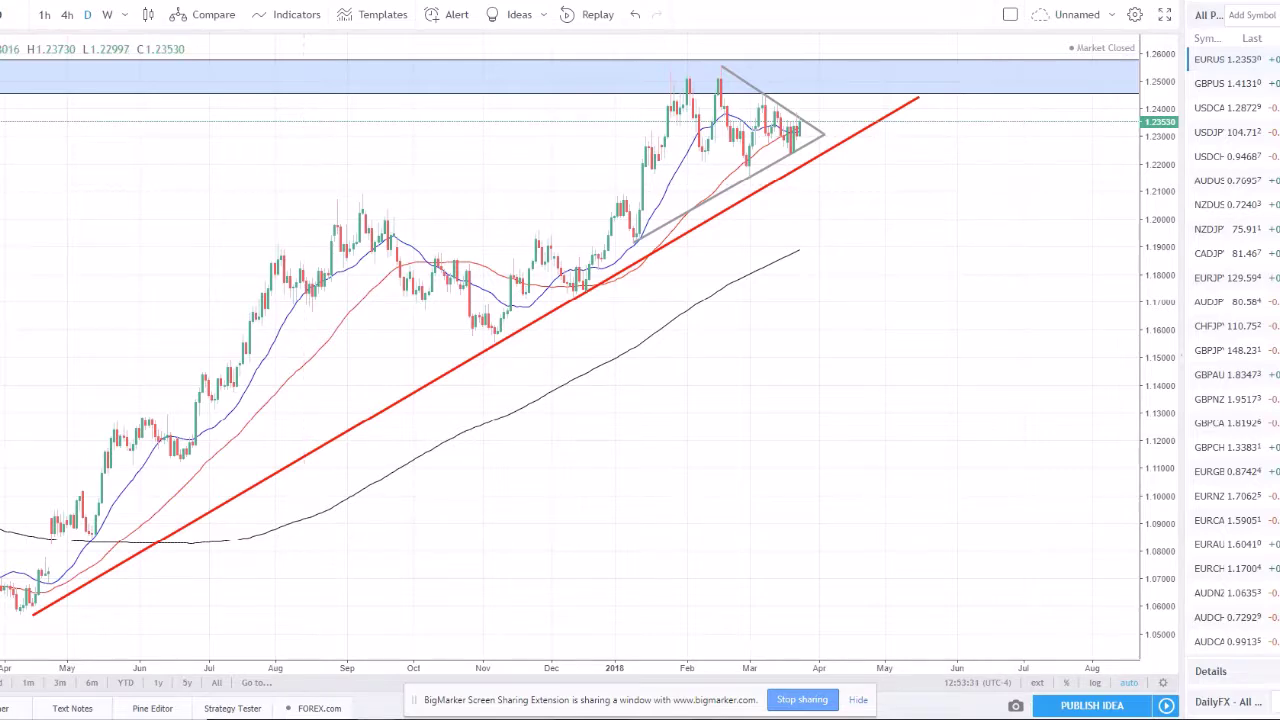
# Step: Check the newest question in the BigMarker chat, return to TradingView and open the GOLD chart on the weekly timeframe
pyautogui.hotkey('alt', 'Tab')
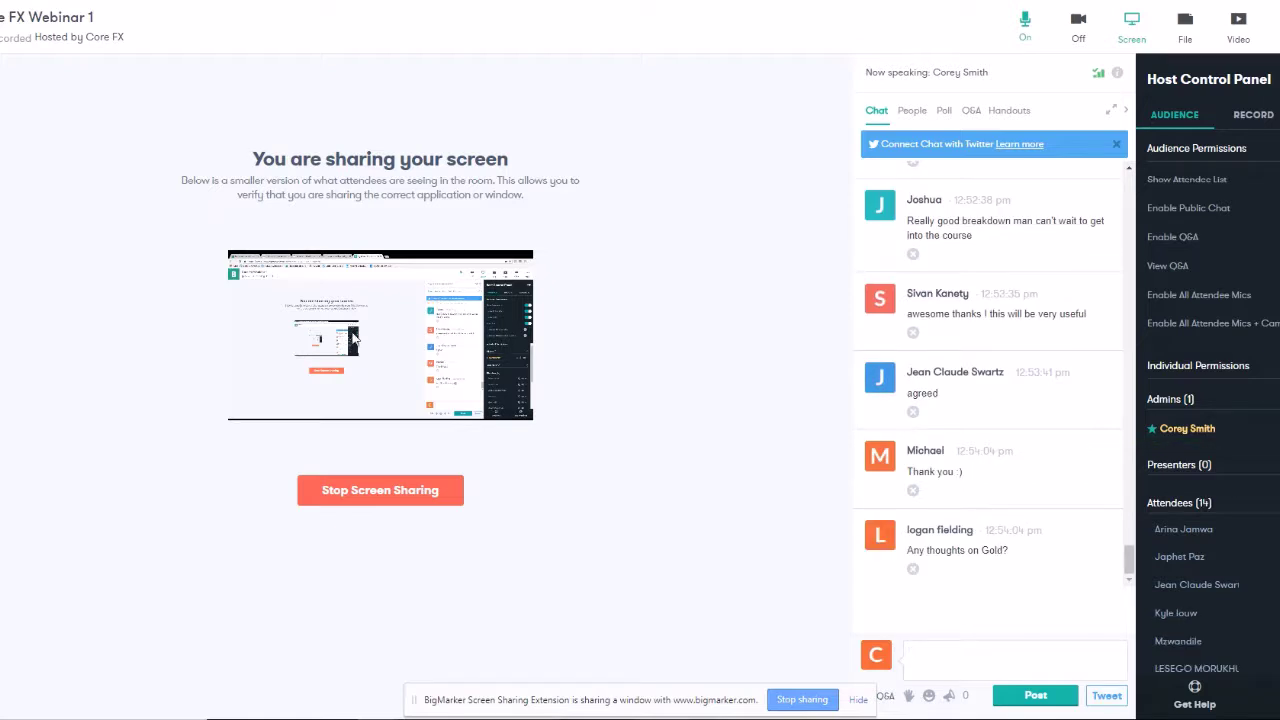
pyautogui.hotkey('alt', 'Tab')
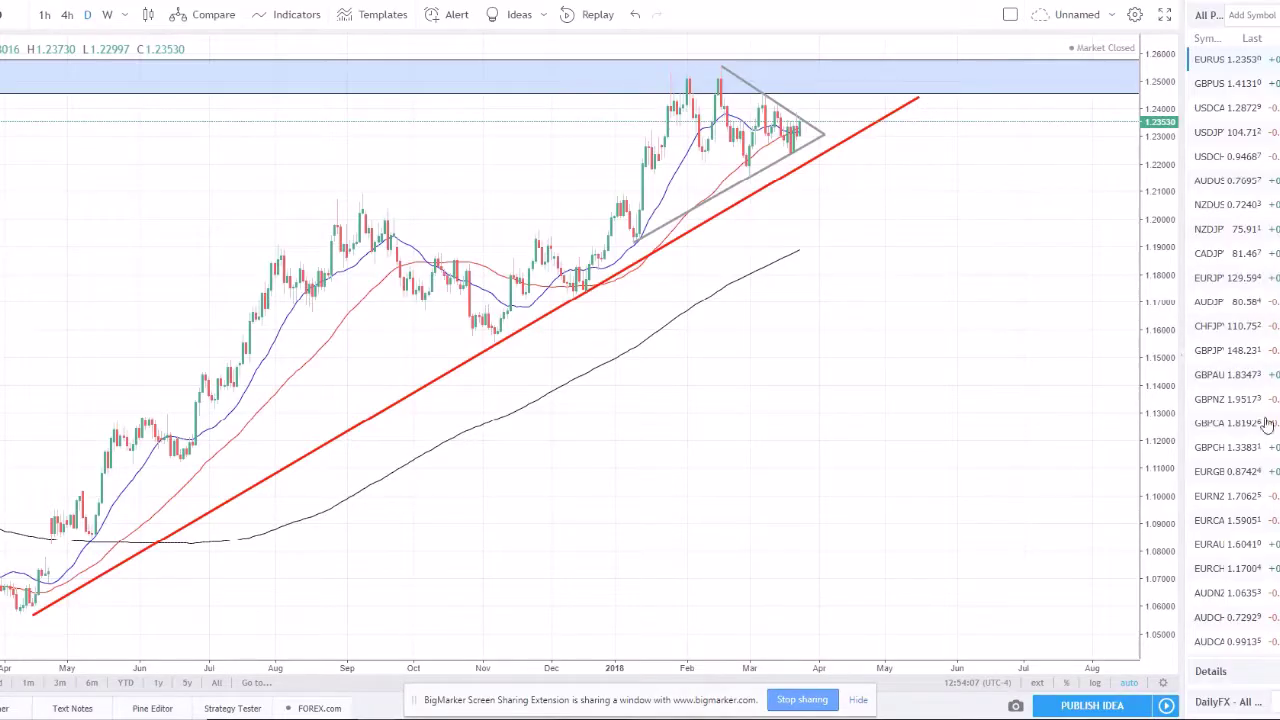
pyautogui.click(1255, 645)
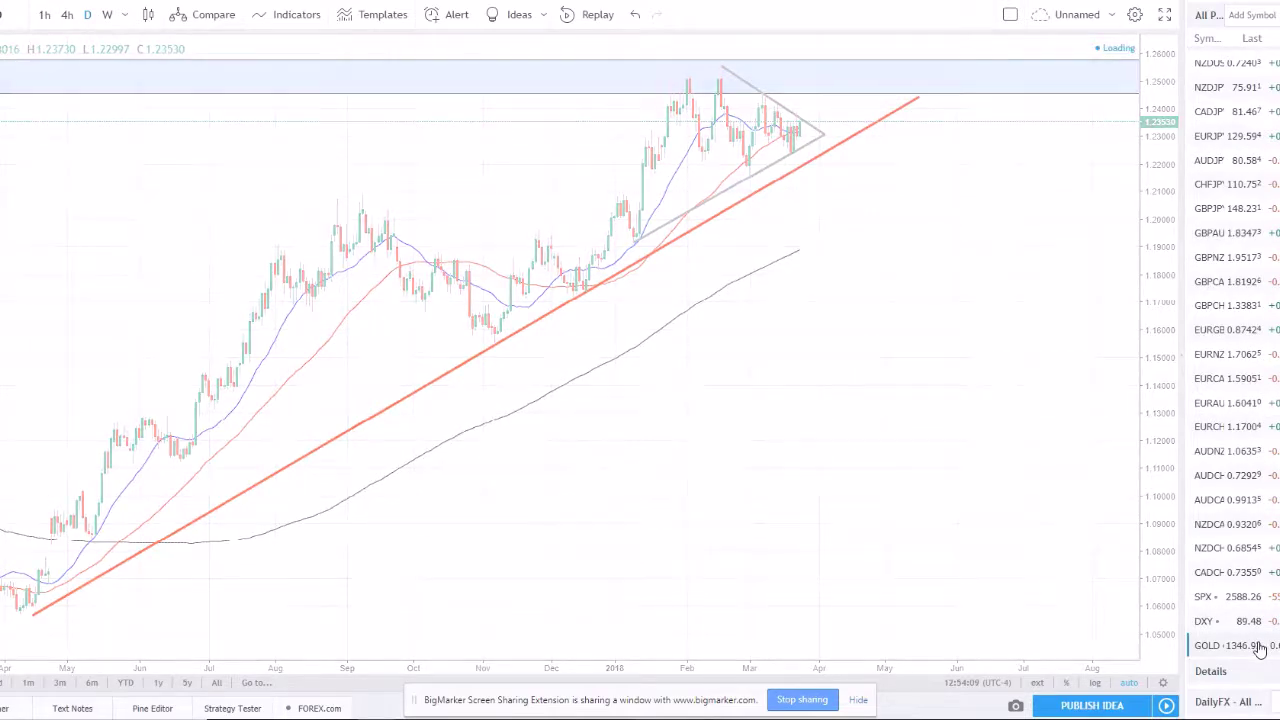
pyautogui.click(108, 15)
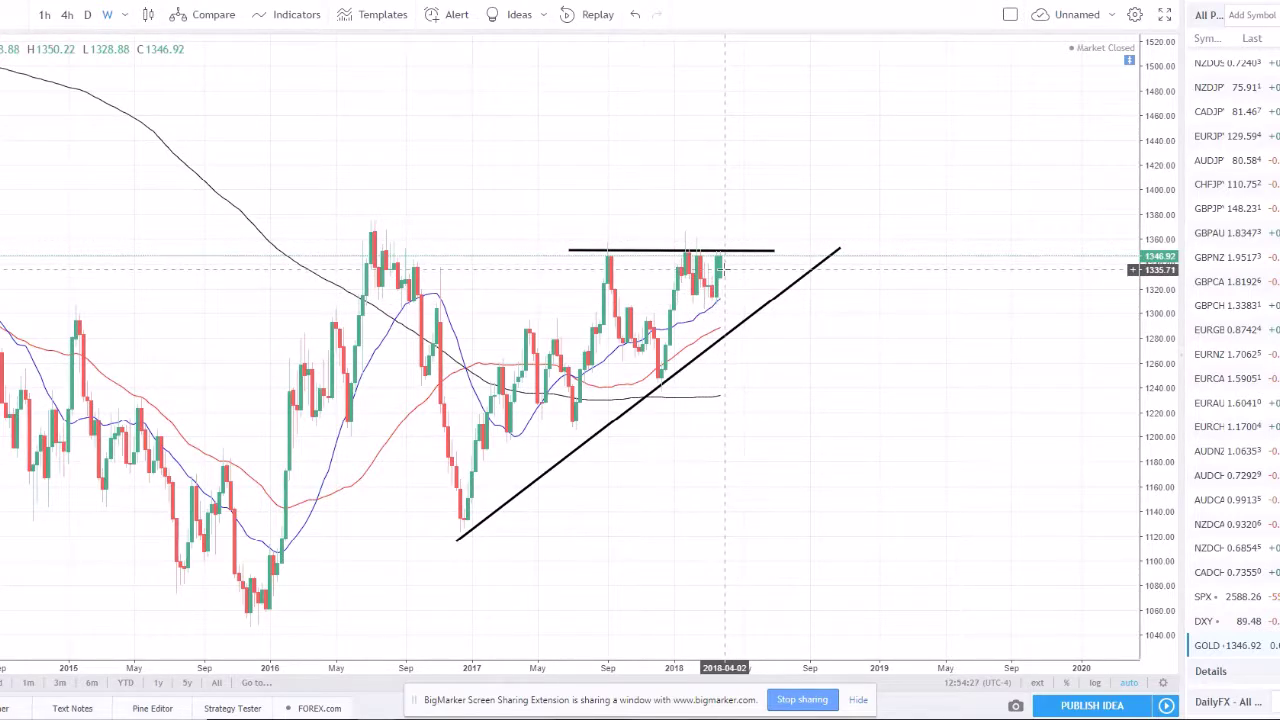
# Step: Examine weekly gold price action around the horizontal resistance and rising trendline, both up close and over several years
pyautogui.scroll(3, 725, 268)
pyautogui.hscroll(-5, 1037, 391)
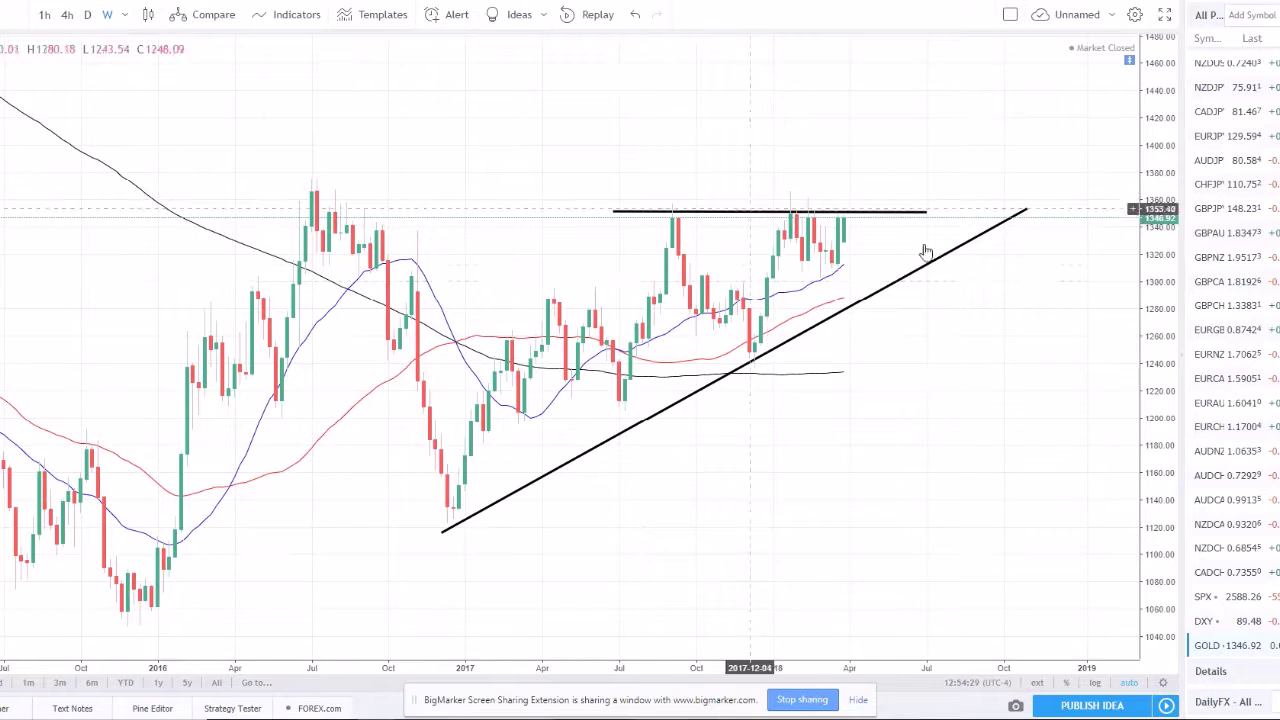
pyautogui.scroll(-3, 784, 213)
pyautogui.scroll(-5, 784, 213)
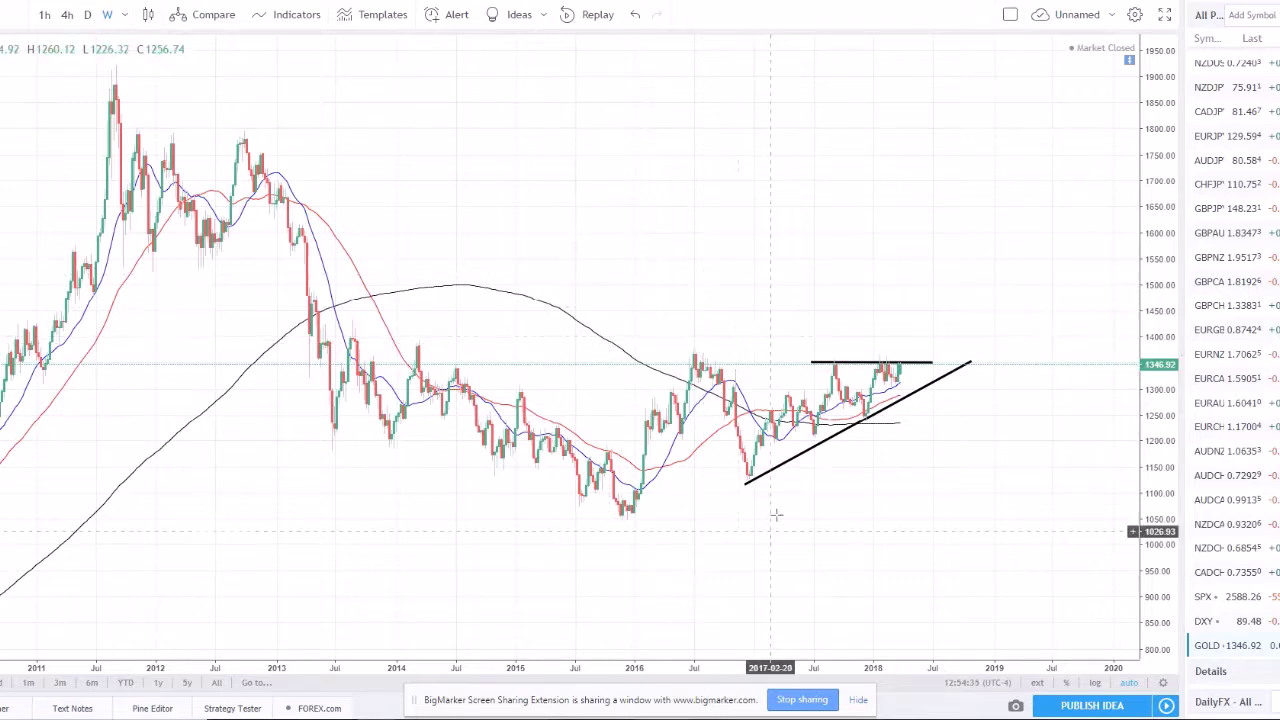
pyautogui.scroll(2, 808, 354)
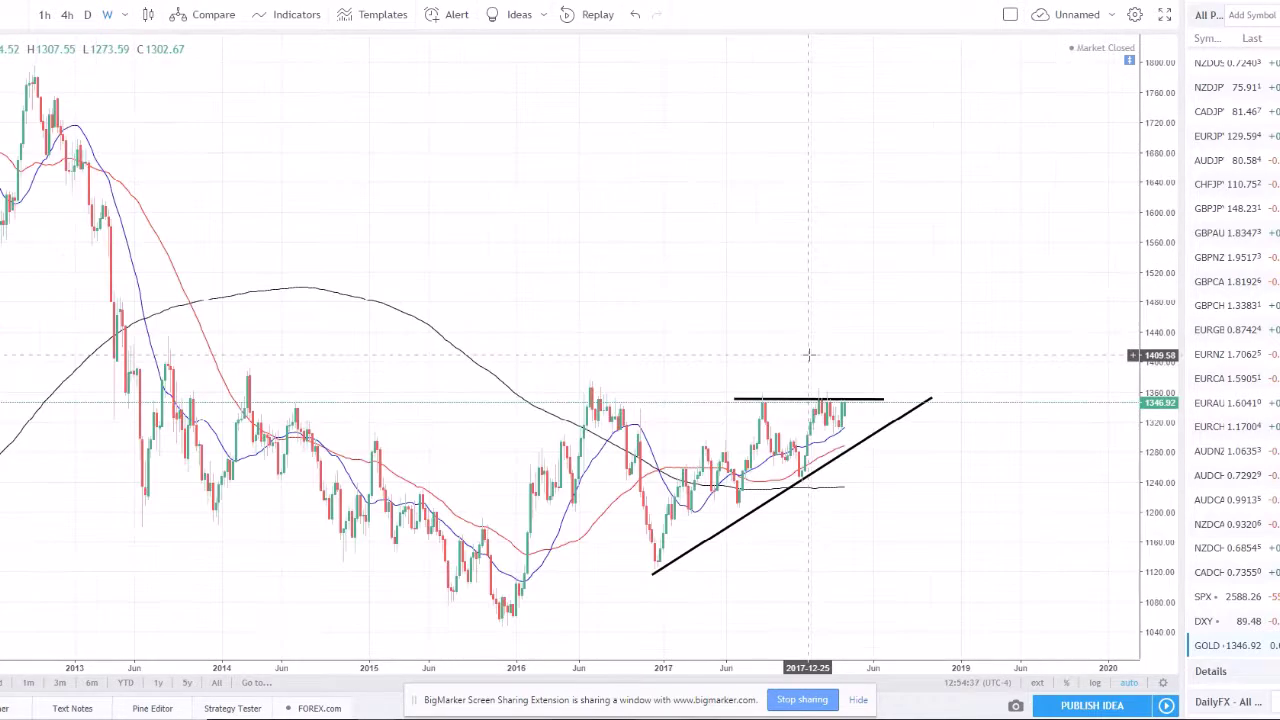
pyautogui.scroll(1, 808, 354)
pyautogui.scroll(1, 811, 340)
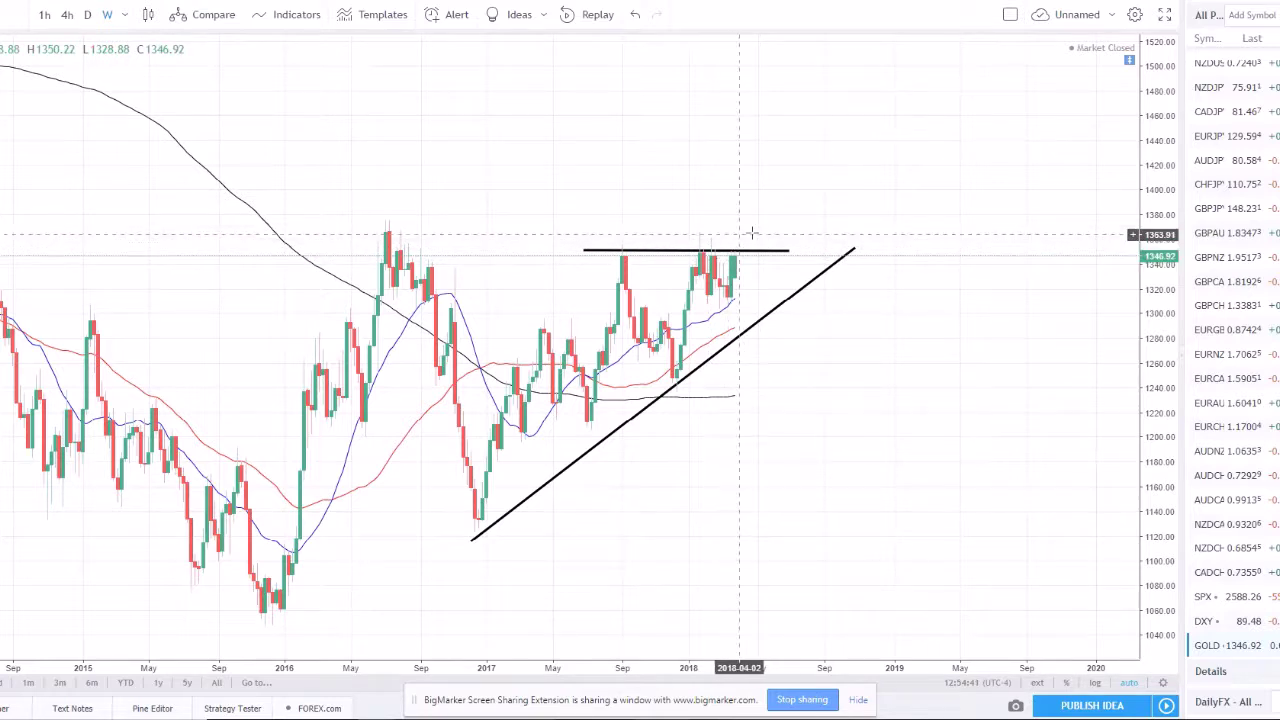
# Step: Open the SPX chart on the weekly timeframe and examine price between the two marked zones and the rising trendline
pyautogui.click(1233, 604)
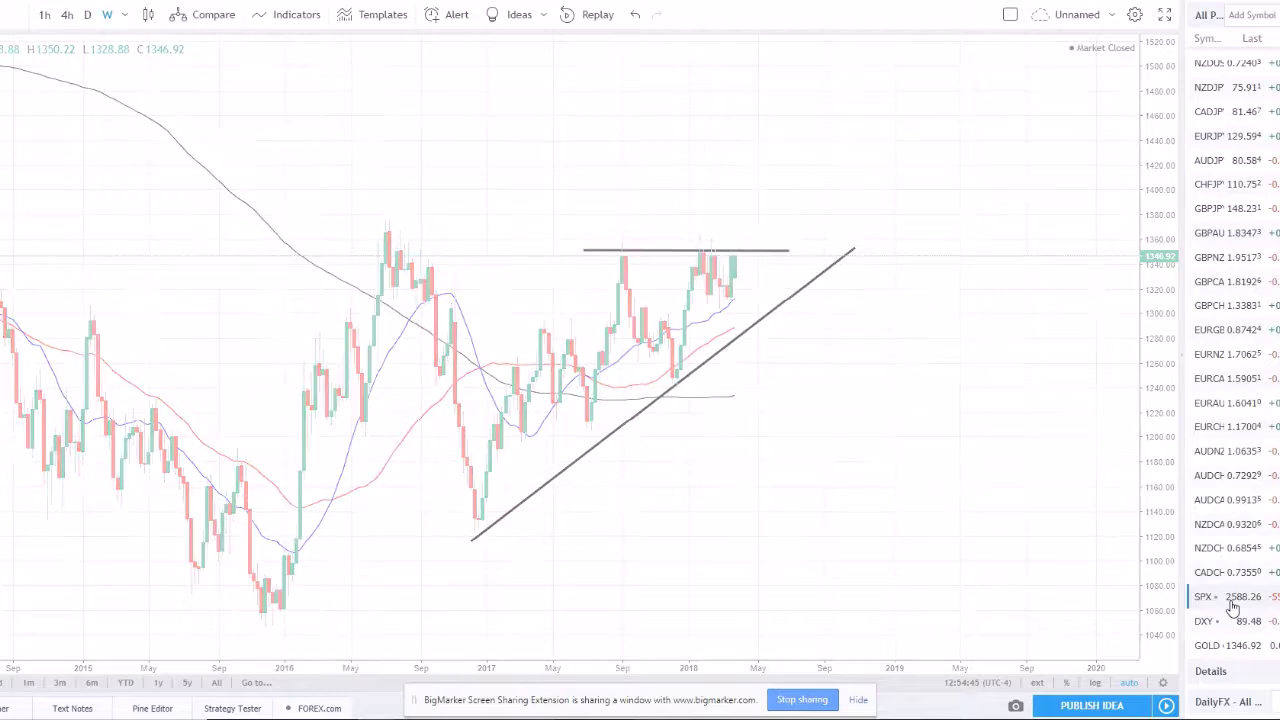
pyautogui.scroll(5, 597, 288)
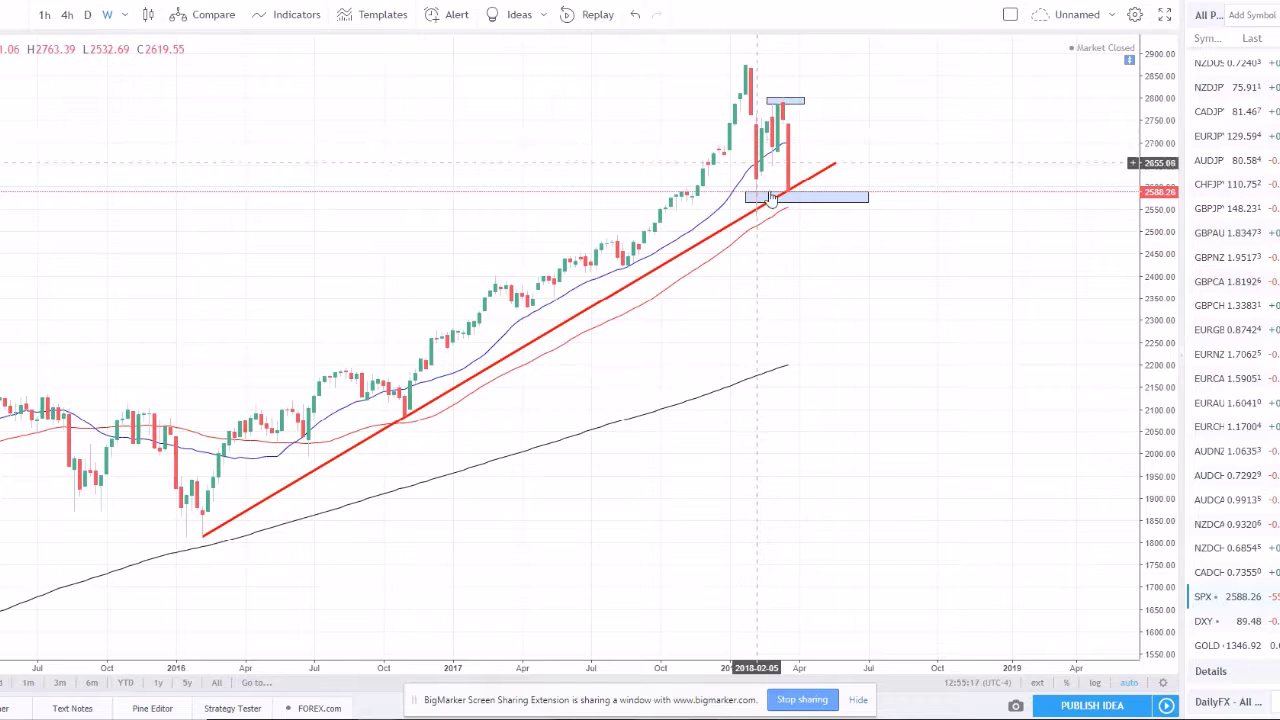
pyautogui.click(768, 100)
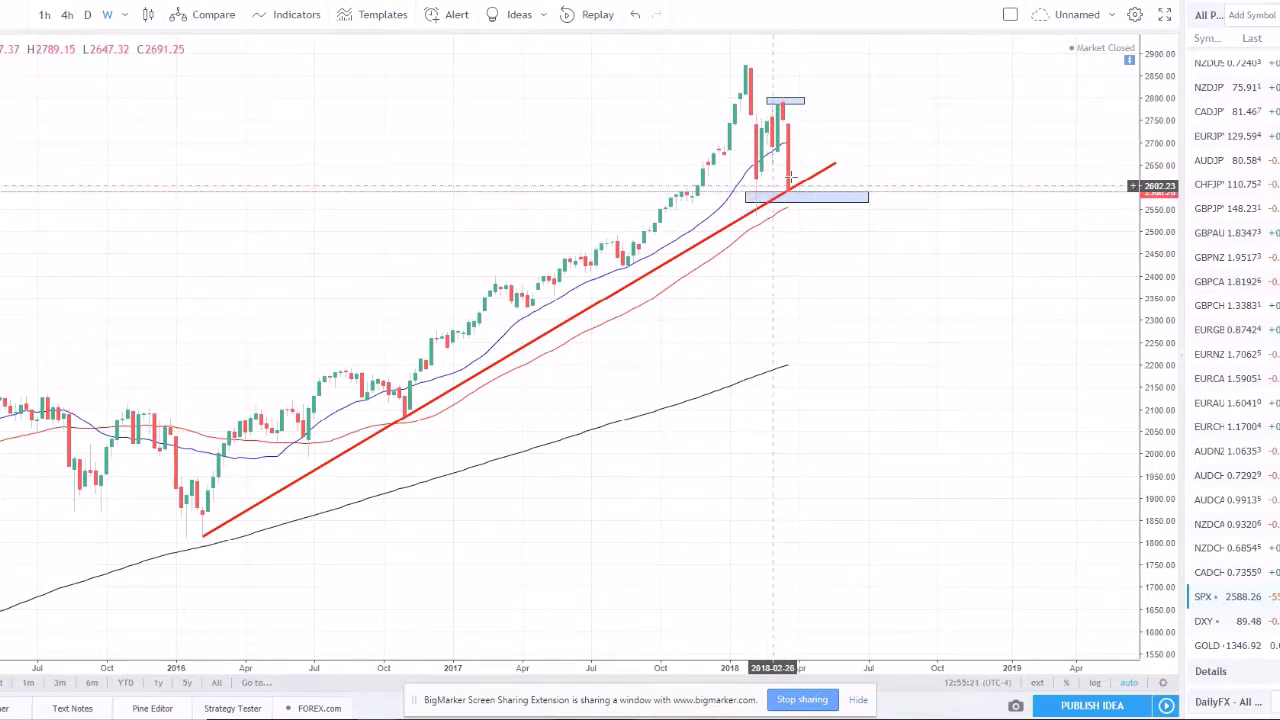
# Step: Switch SPX to the daily timeframe and examine the long-term rising trendline where it meets the lower blue zone
pyautogui.click(84, 17)
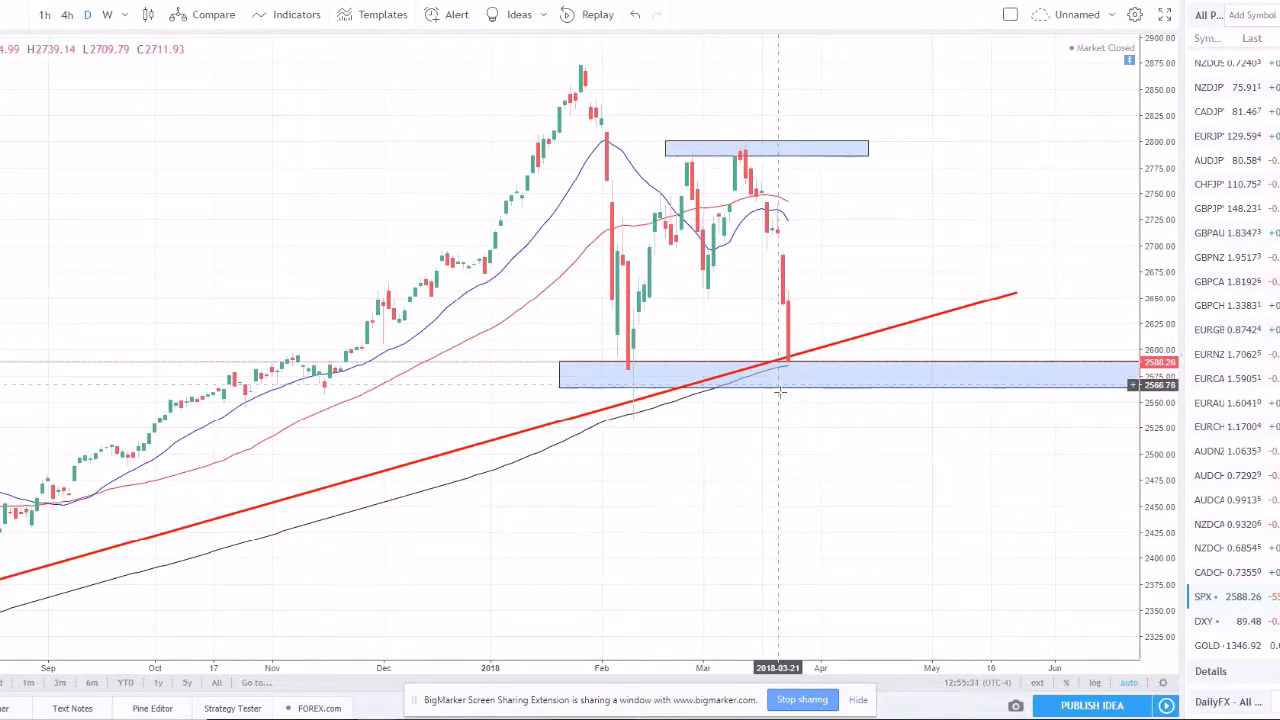
pyautogui.scroll(-4, 784, 420)
pyautogui.scroll(-5, 784, 420)
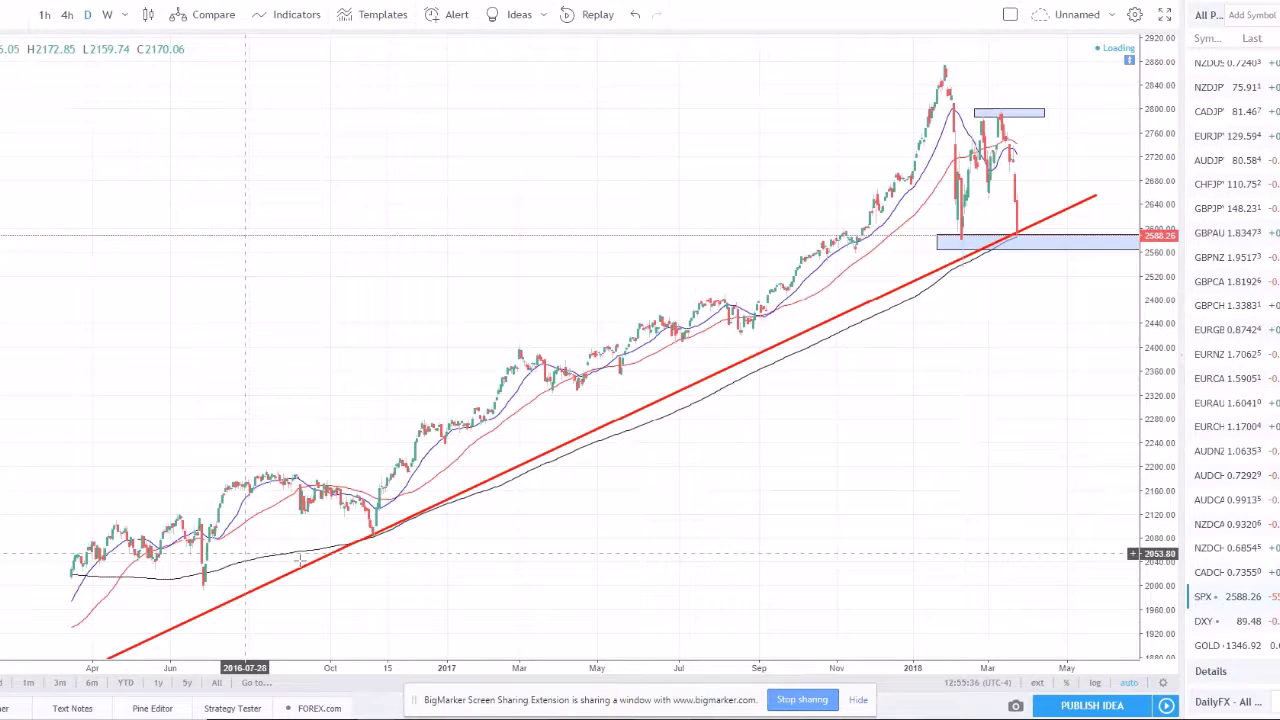
pyautogui.scroll(-2, 260, 556)
pyautogui.scroll(6, 617, 546)
pyautogui.scroll(3, 619, 548)
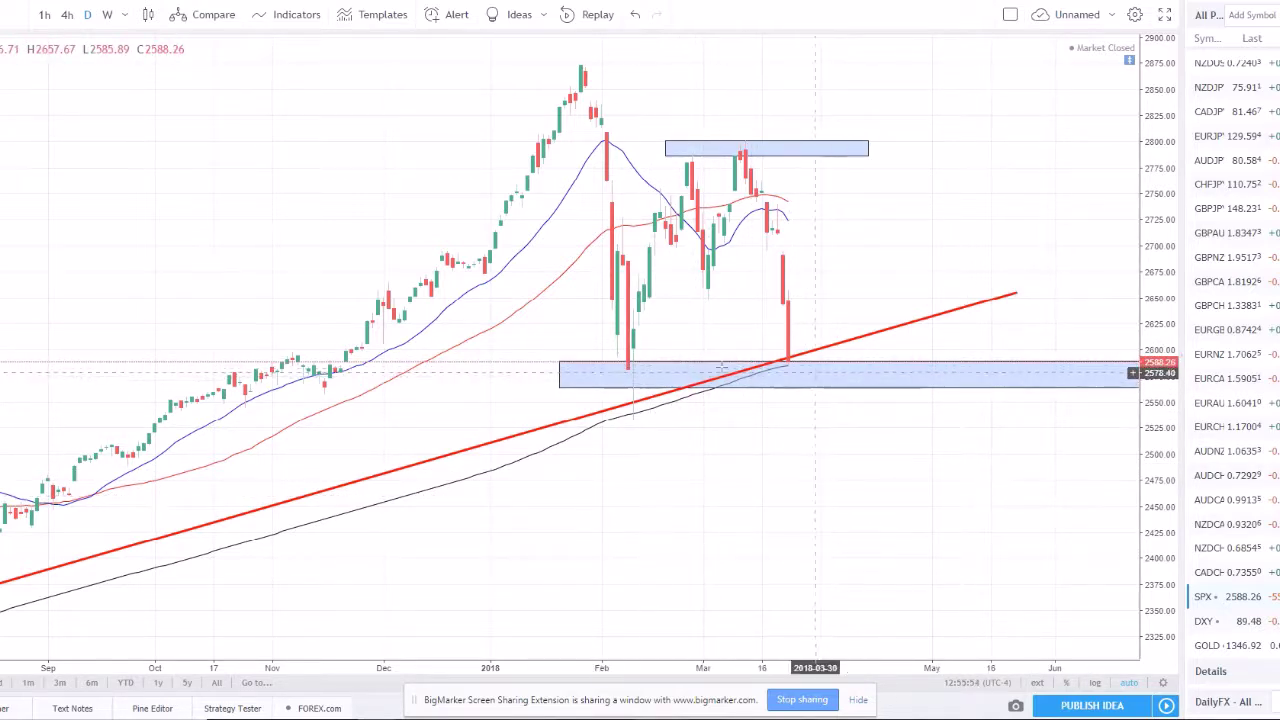
# Step: Alternate between the daily GOLD and SPX charts to compare their moves, finishing on a wider view of gold
pyautogui.click(1218, 646)
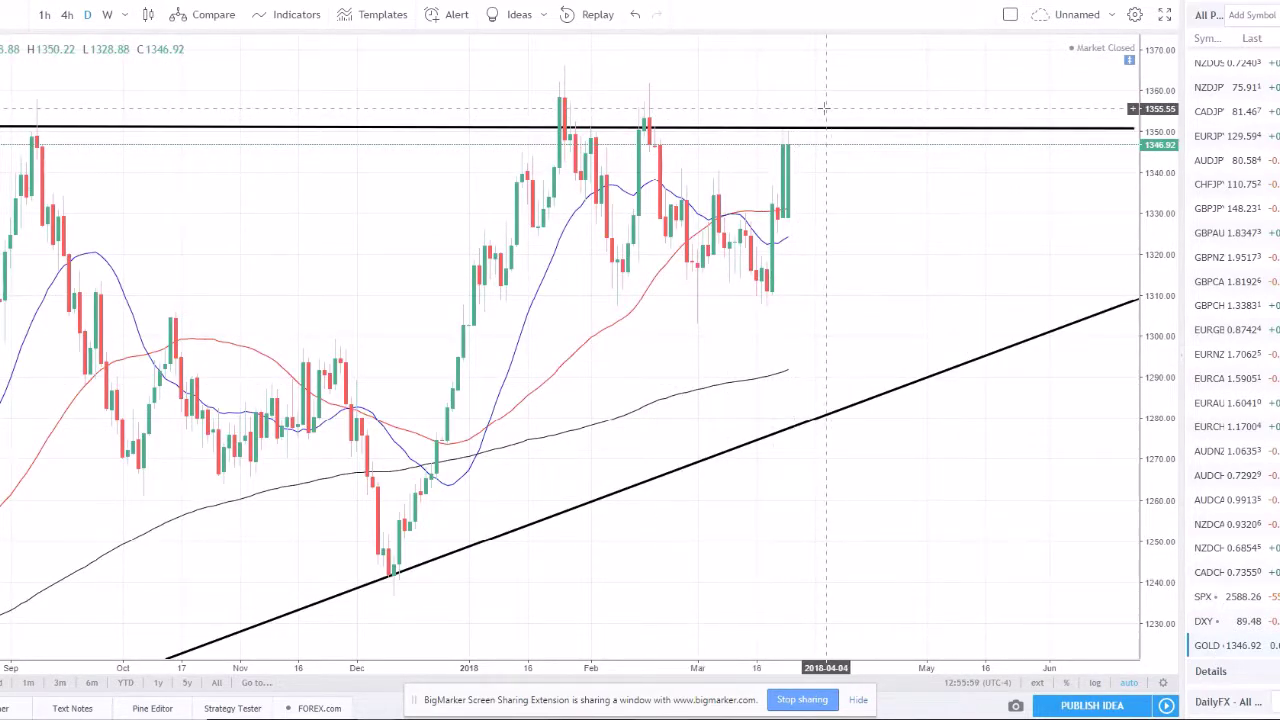
pyautogui.click(1212, 597)
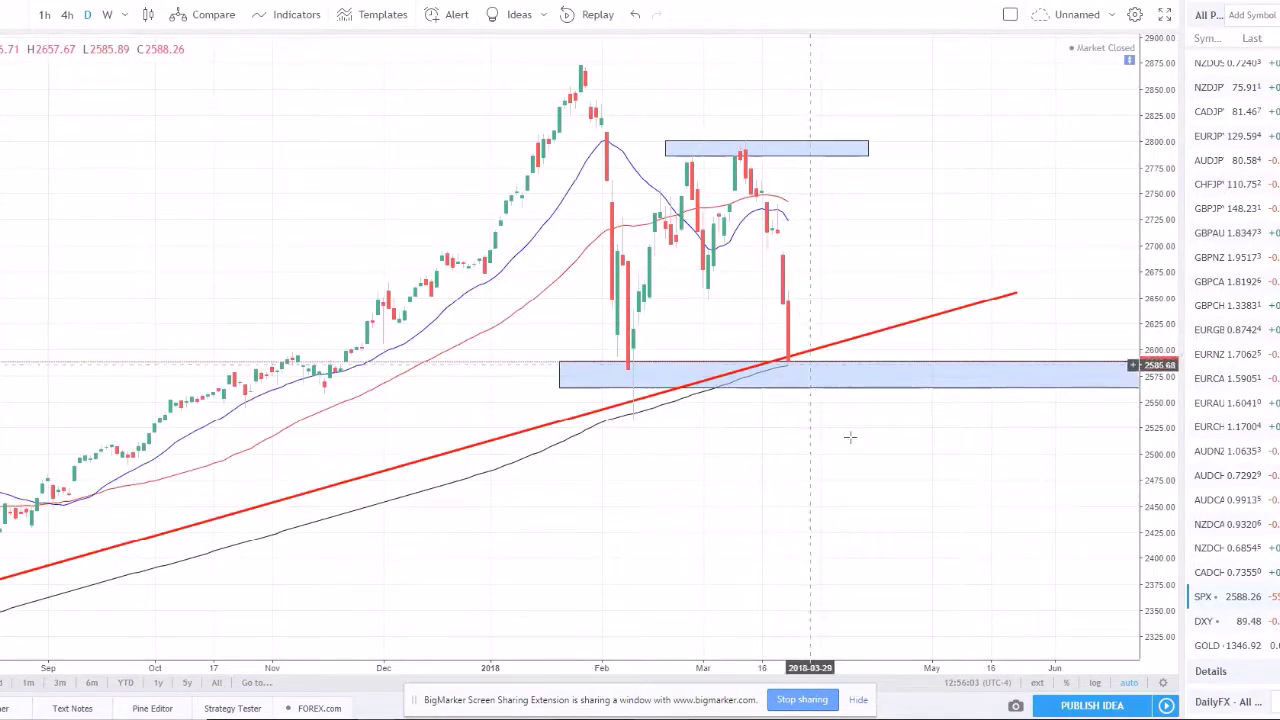
pyautogui.click(1212, 645)
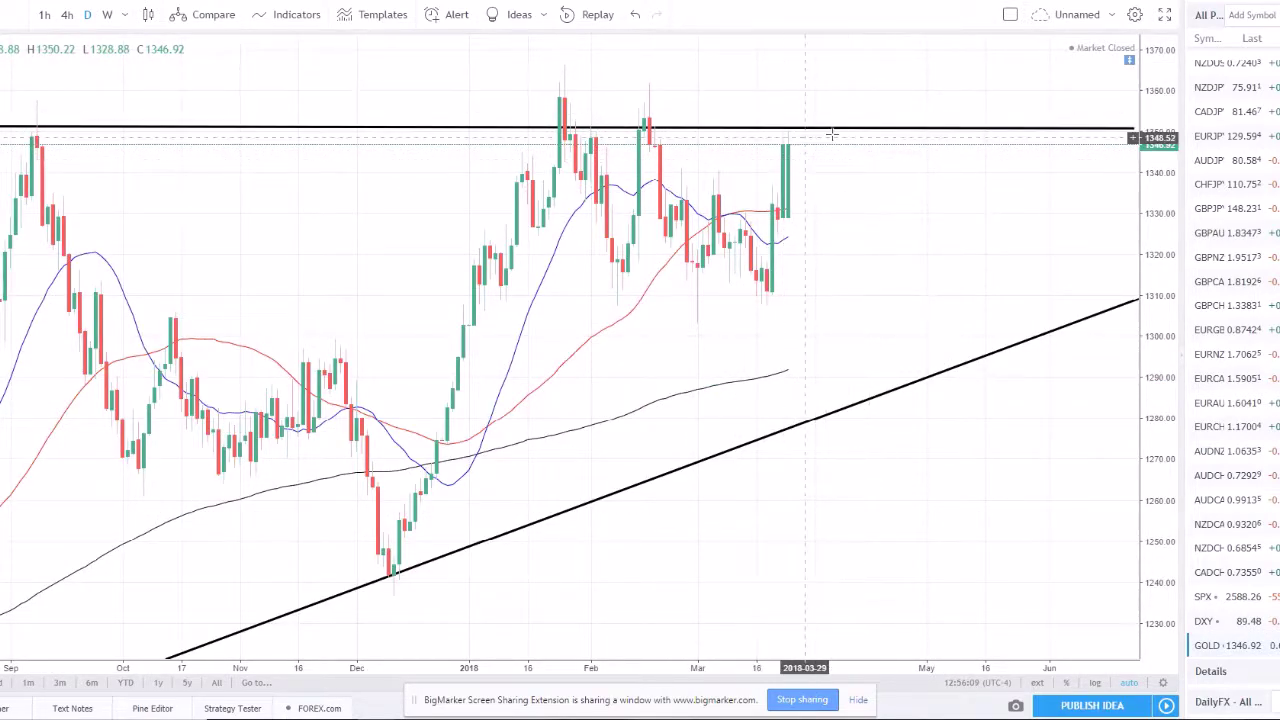
pyautogui.click(1262, 598)
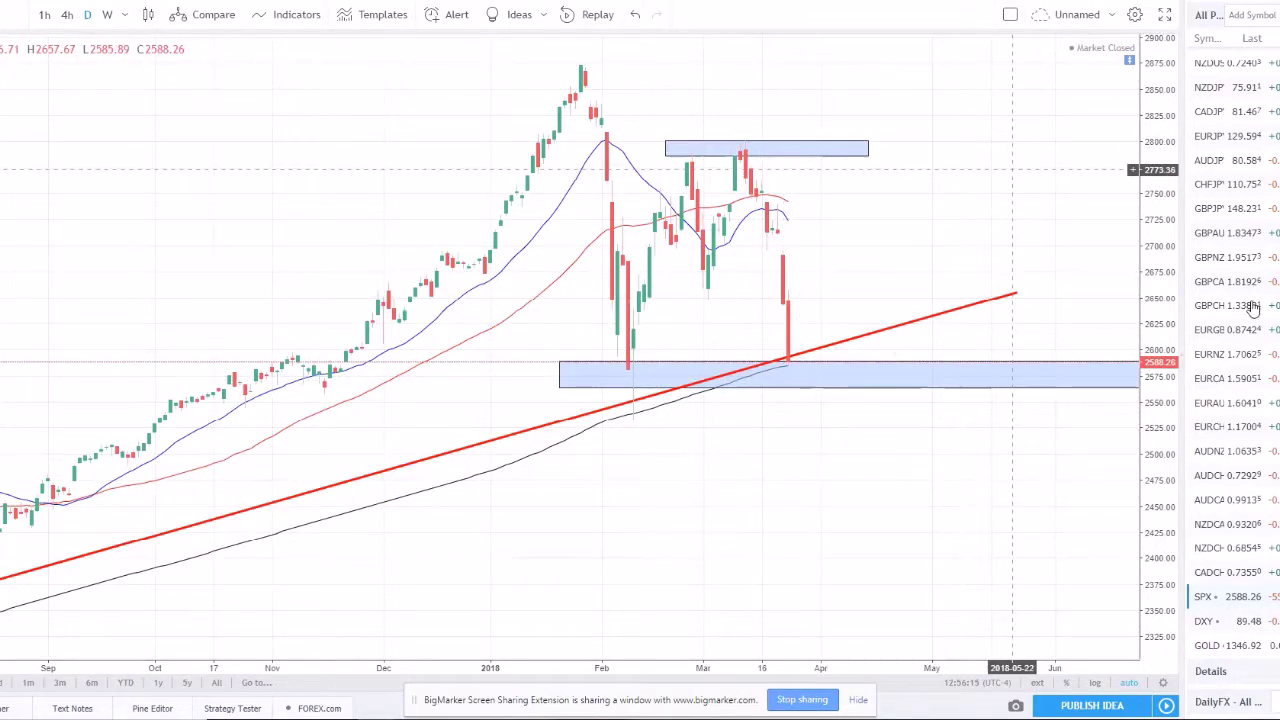
pyautogui.click(1212, 648)
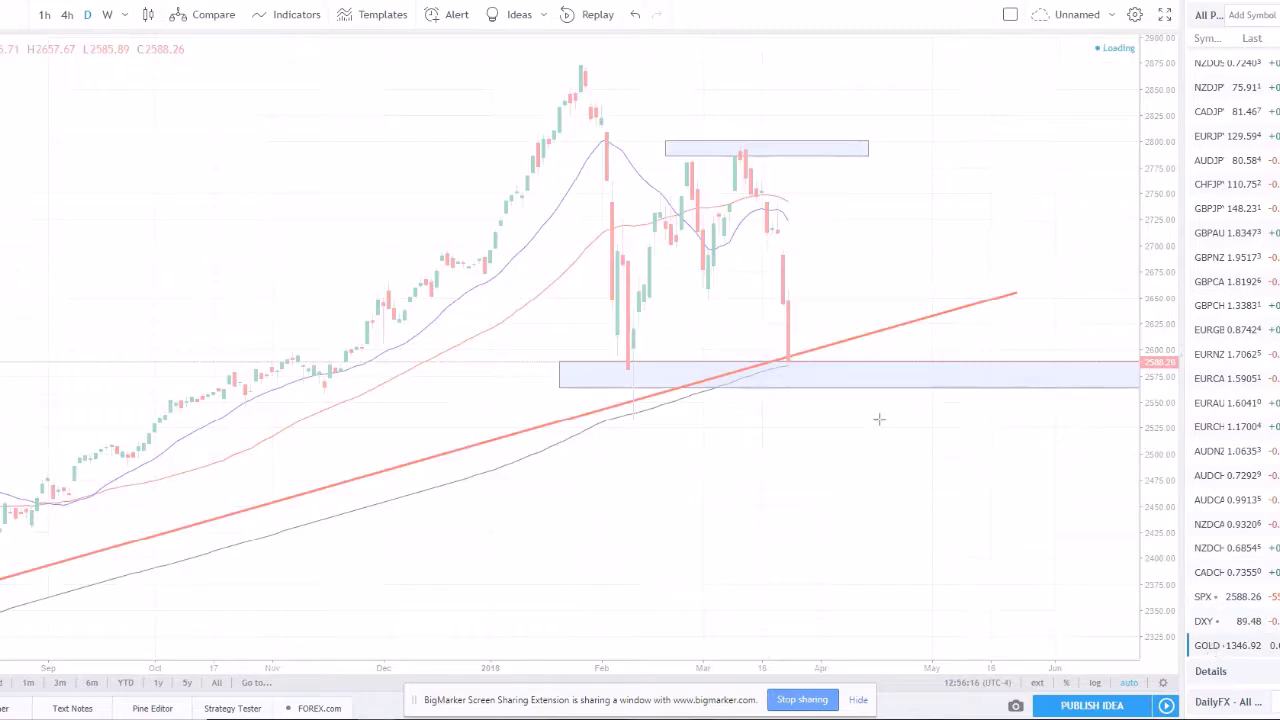
pyautogui.scroll(-1, 880, 134)
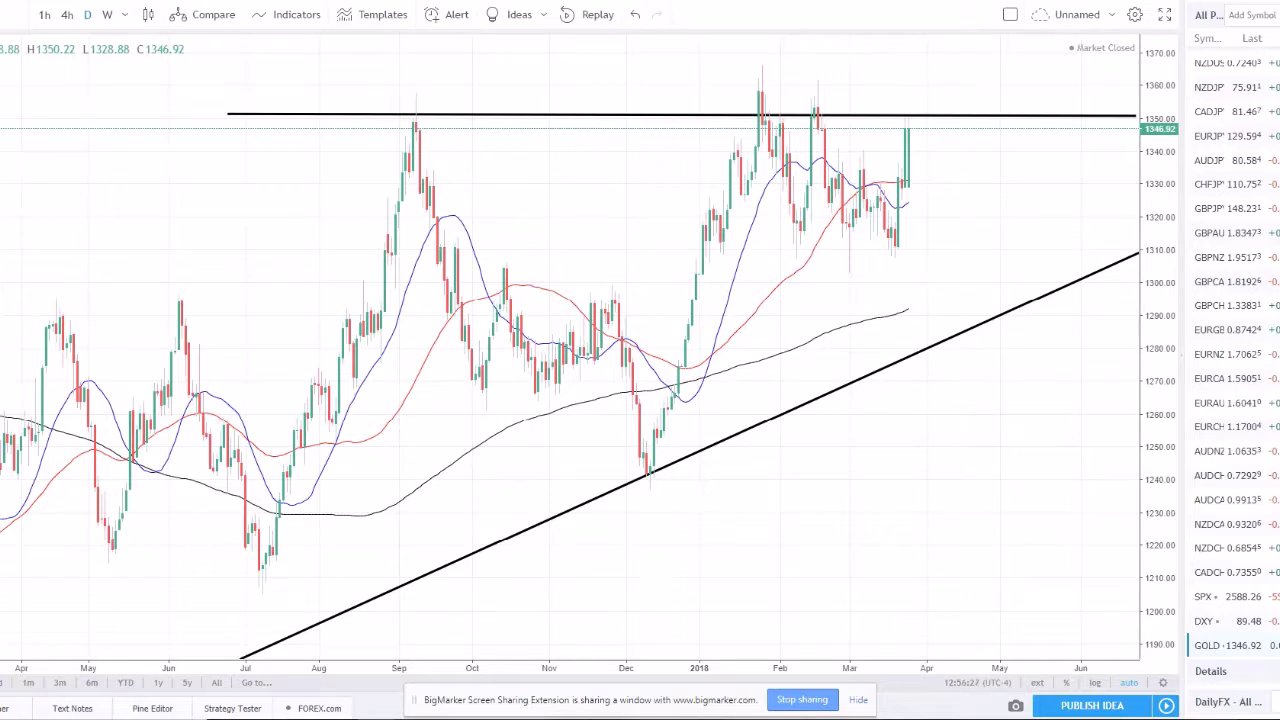
# Step: Check the BigMarker chat for new attendee messages and return to the daily gold chart in TradingView
pyautogui.hotkey('alt', 'Tab')
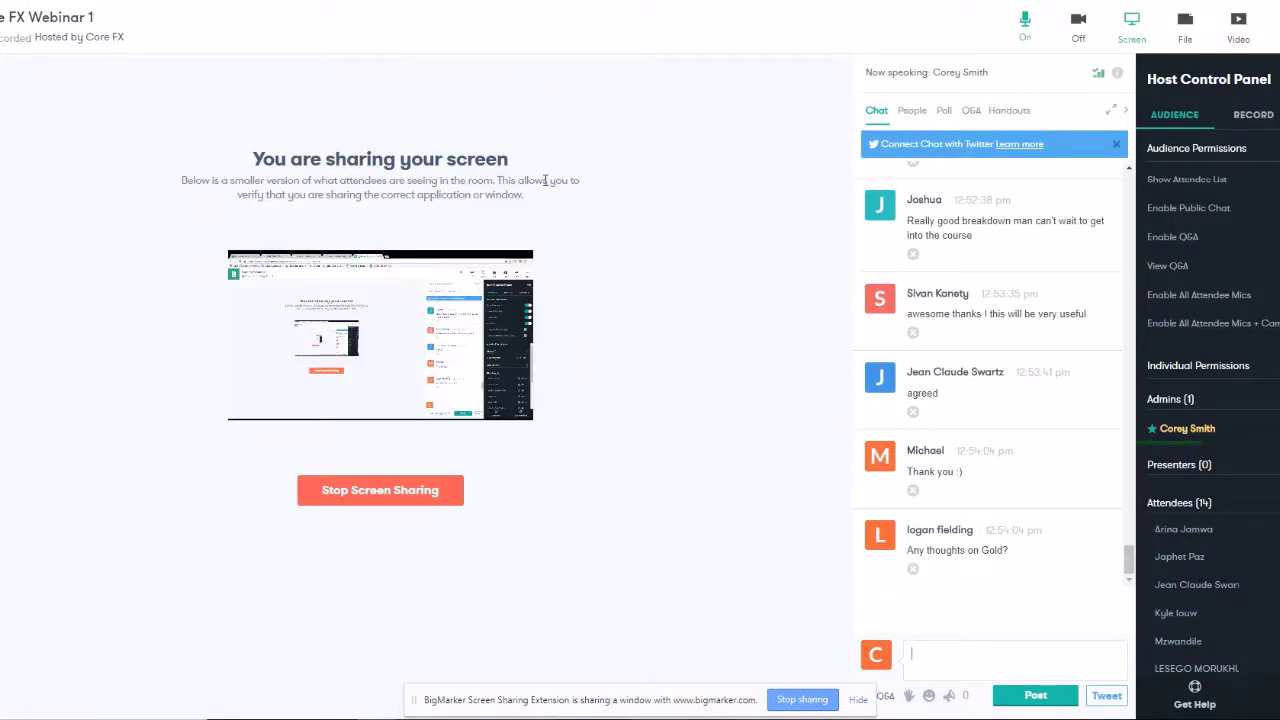
pyautogui.click(937, 669)
pyautogui.hotkey('alt', 'Tab')
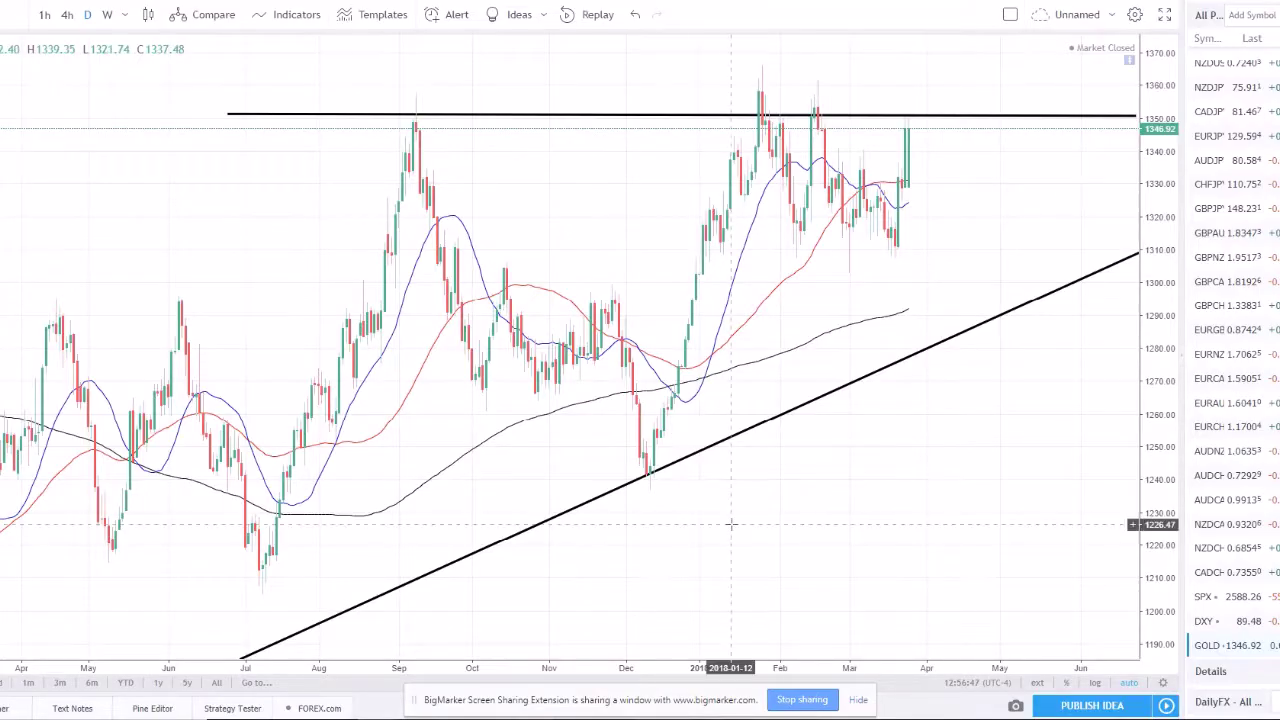
# Step: Switch gold to the 4-hour timeframe and mark the resistance zone above the horizontal line with a rectangle from about 1354 to 1367
pyautogui.scroll(5, 786, 340)
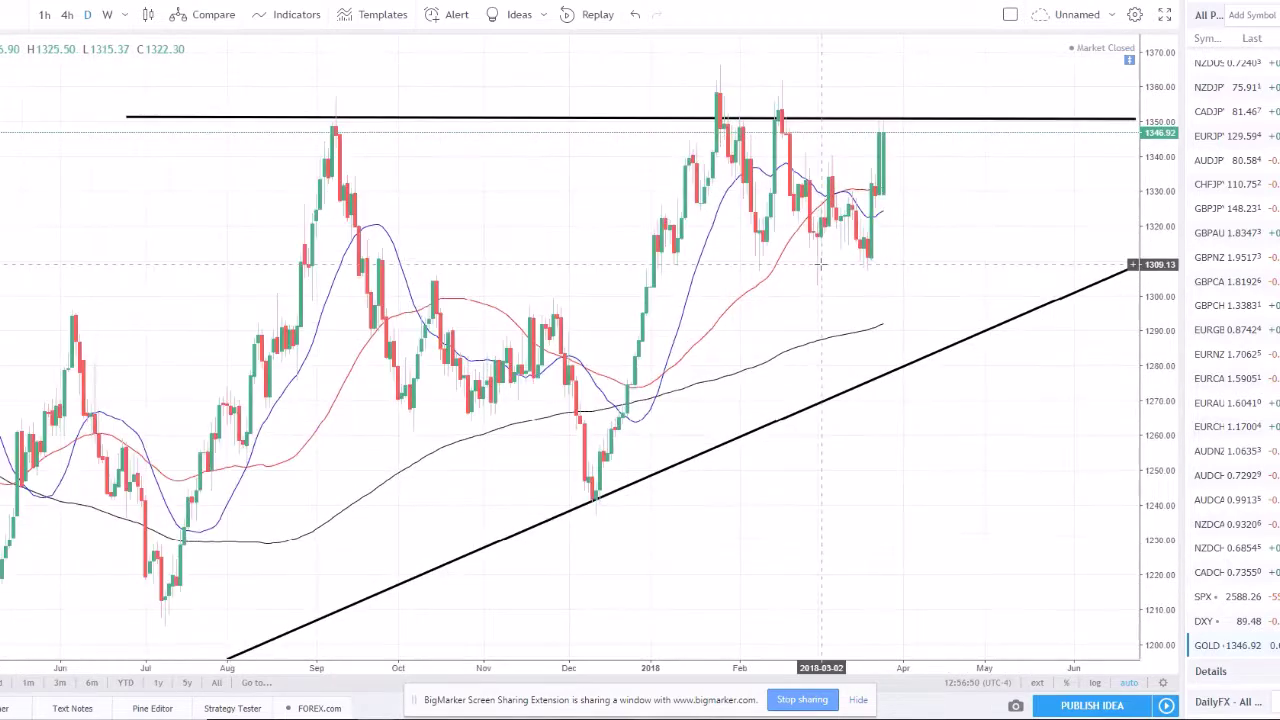
pyautogui.click(66, 15)
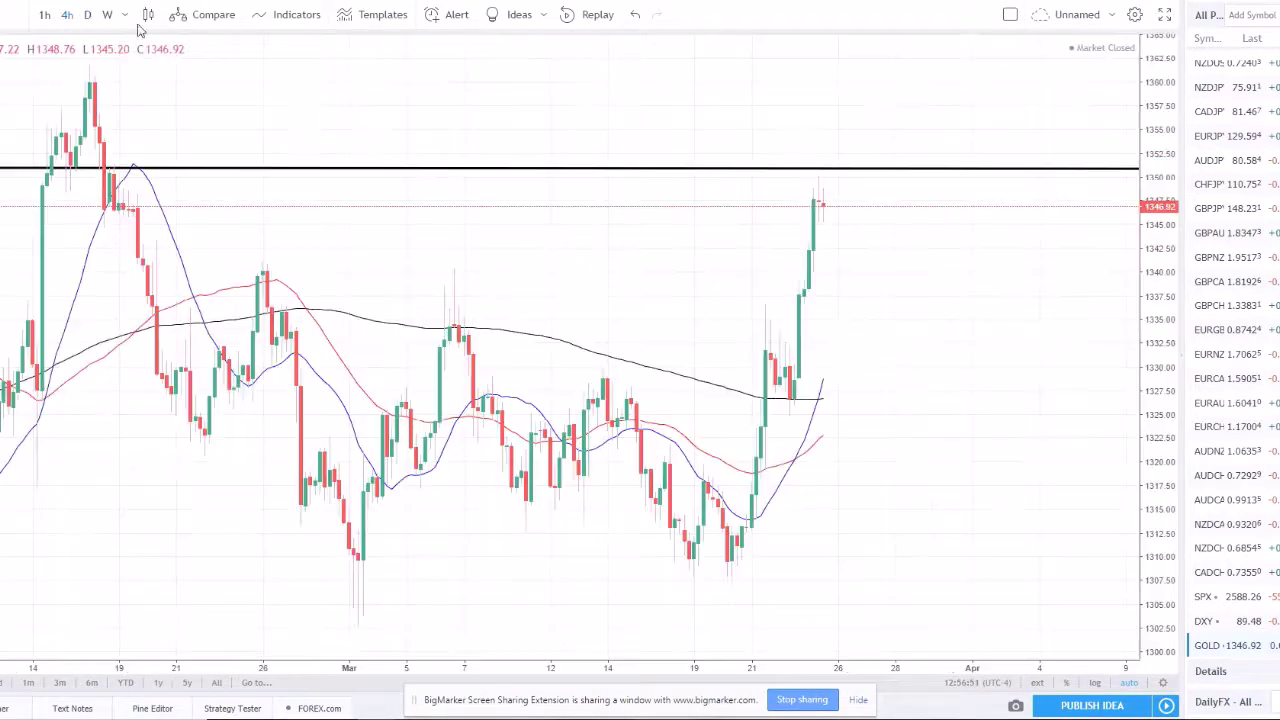
pyautogui.scroll(-3, 911, 298)
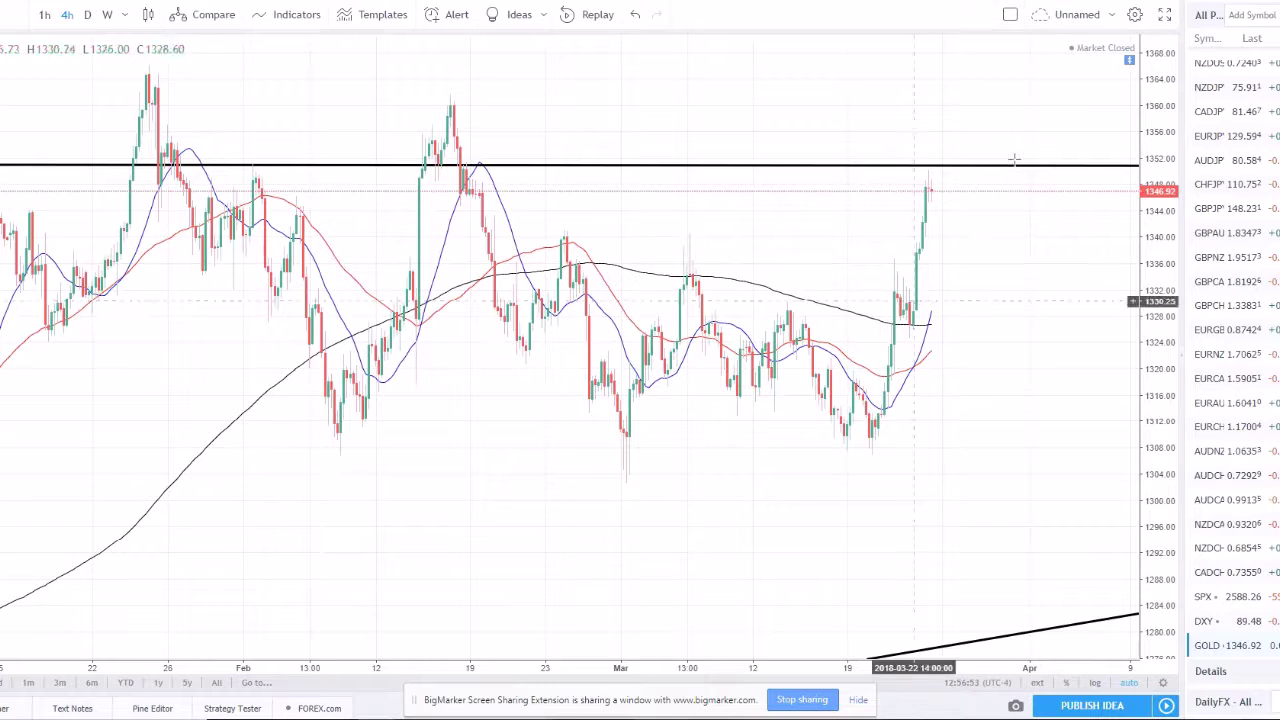
pyautogui.moveTo(993, 220); pyautogui.dragTo(922, 242)
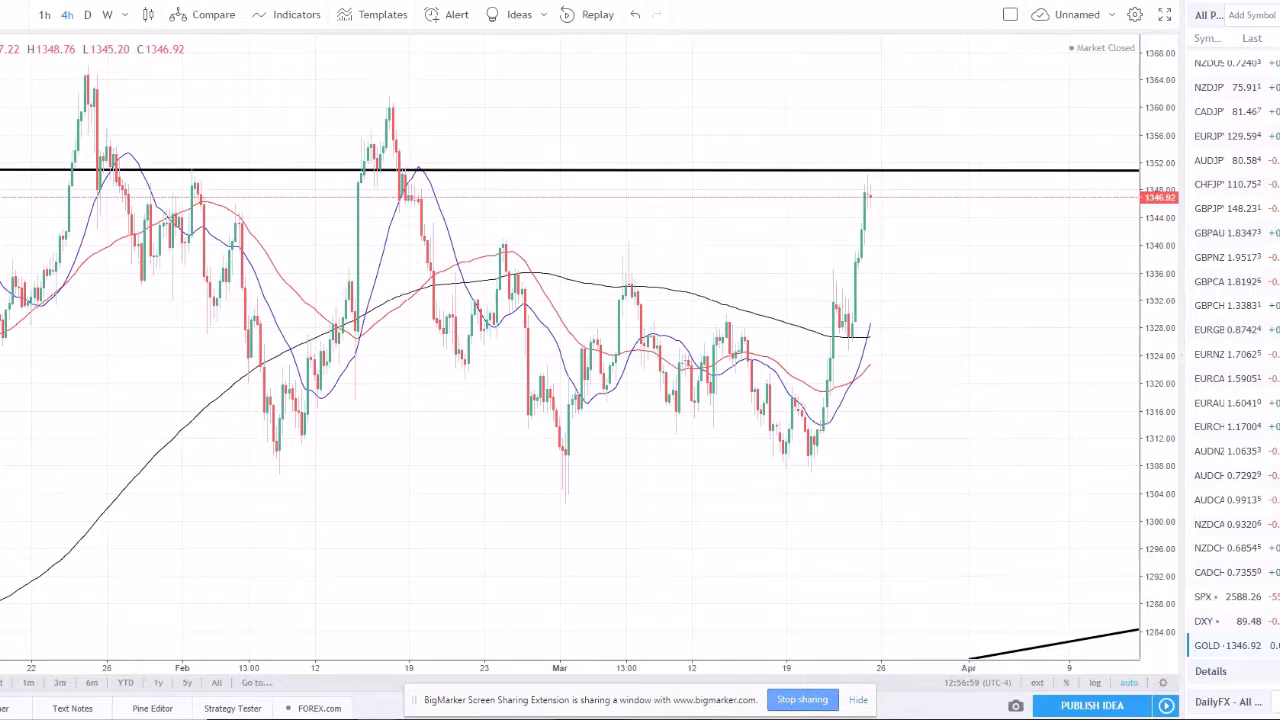
pyautogui.click(842, 135)
pyautogui.click(1034, 205)
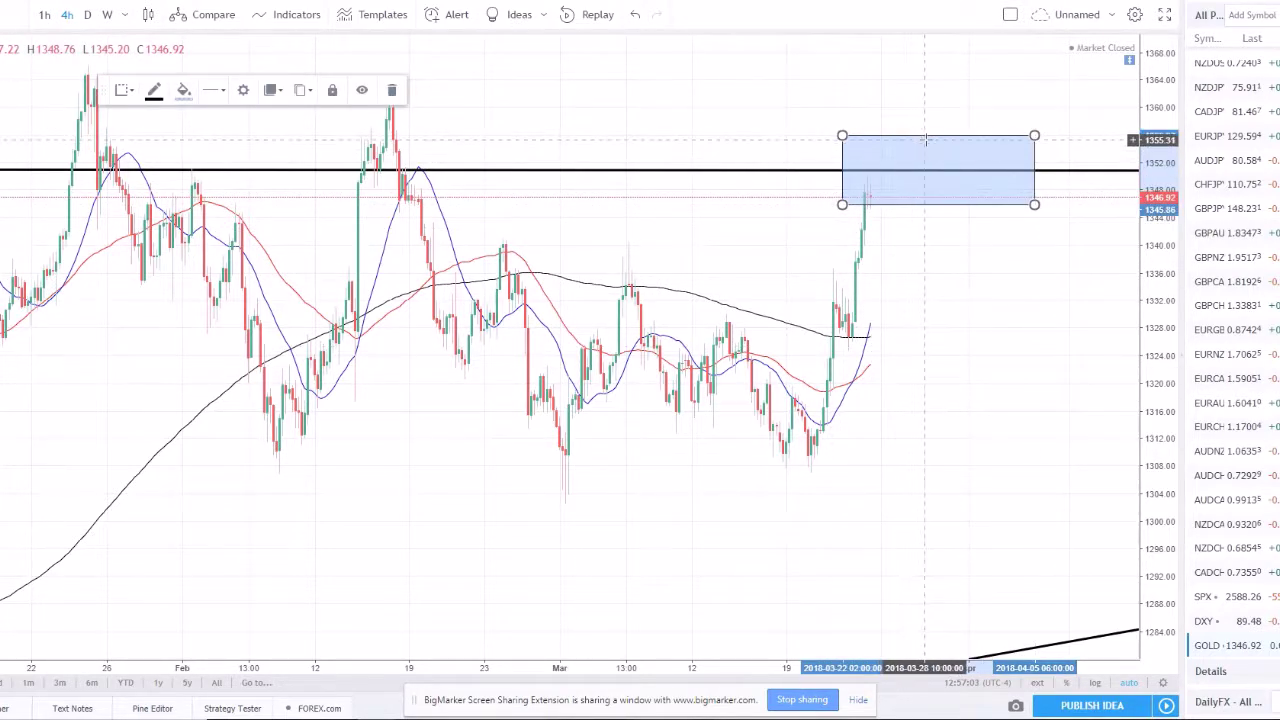
pyautogui.moveTo(930, 143); pyautogui.dragTo(138, 68)
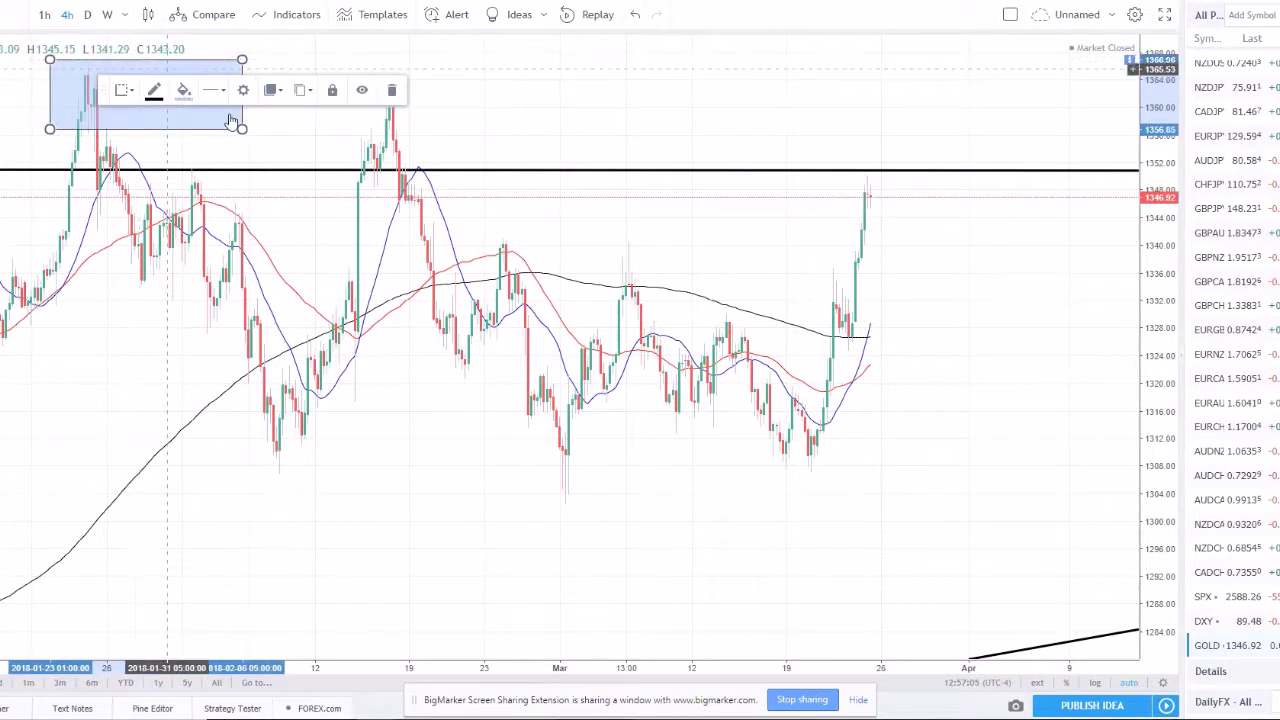
pyautogui.moveTo(242, 129); pyautogui.dragTo(1132, 146)
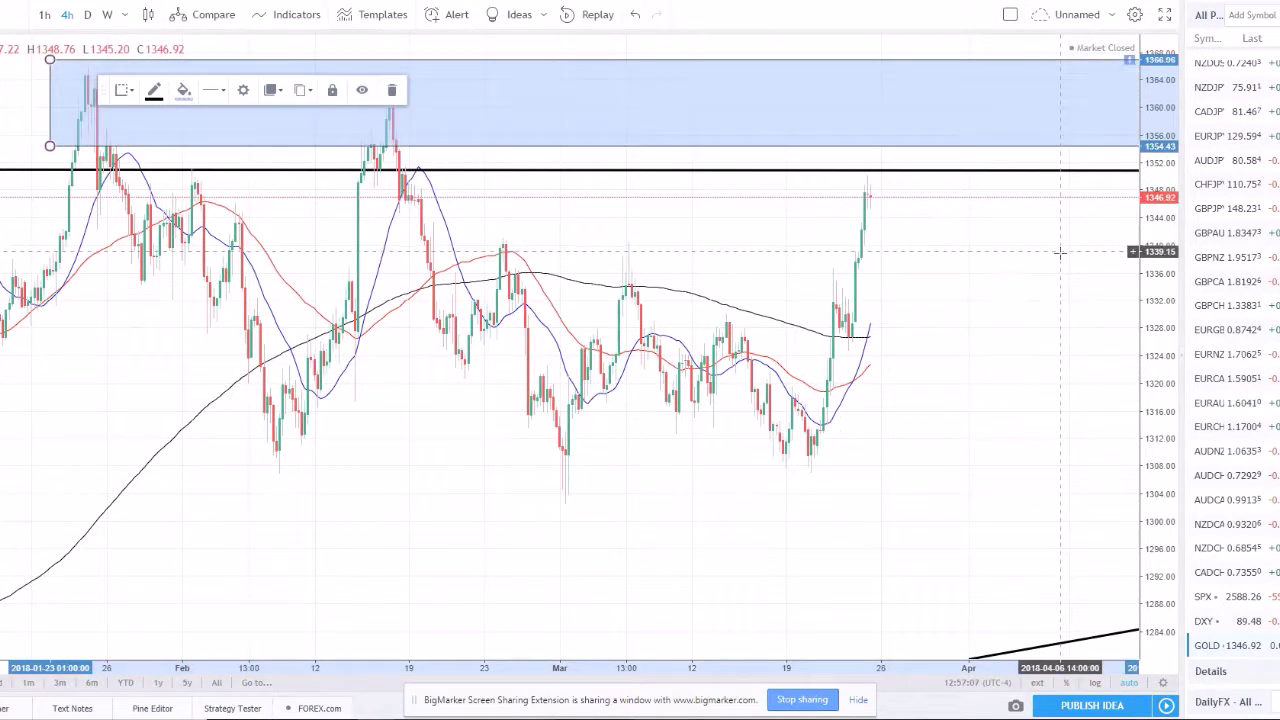
pyautogui.click(1060, 253)
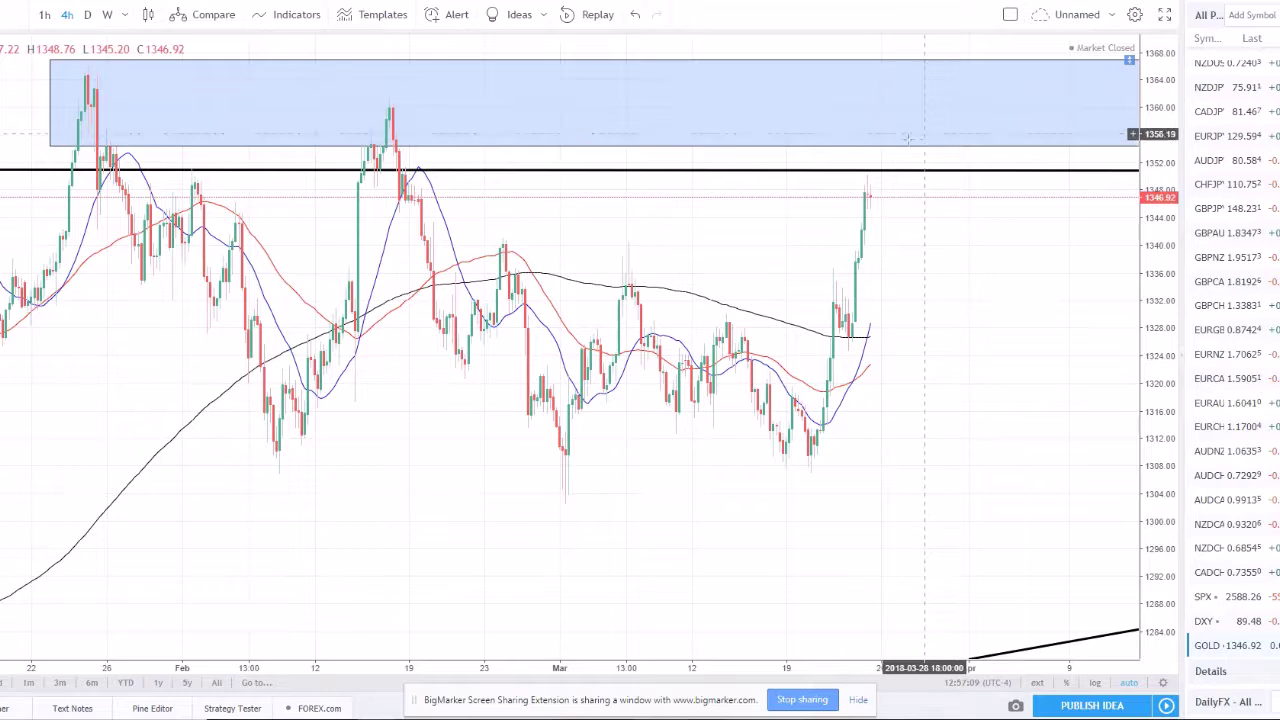
# Step: Try a red rising trendline from the March 20 low on the 1-hour gold chart, and remove it
pyautogui.click(46, 16)
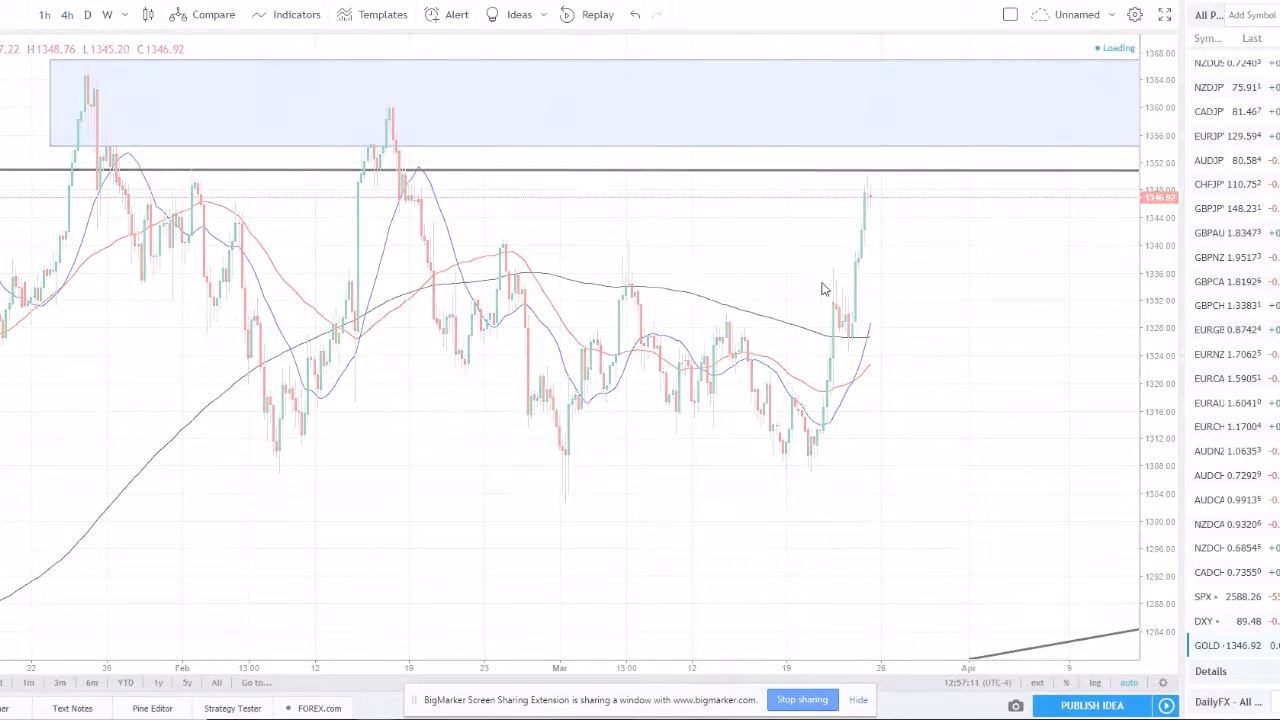
pyautogui.scroll(-6, 851, 297)
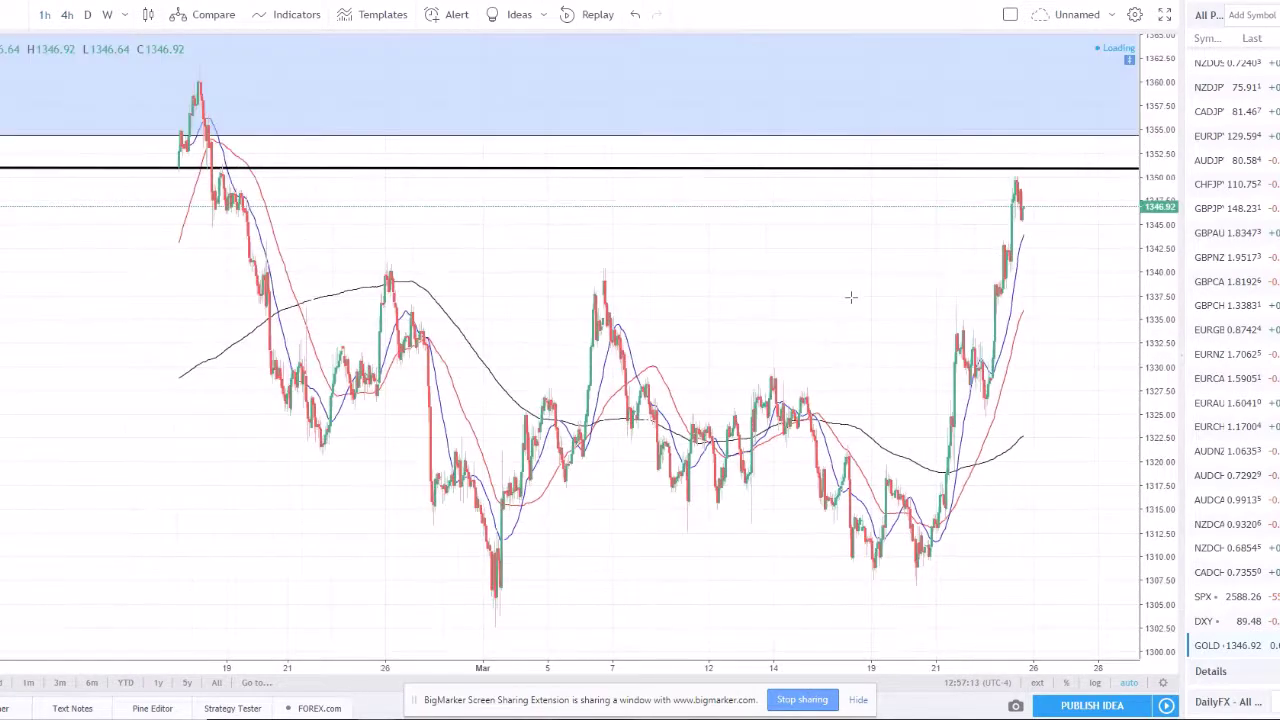
pyautogui.scroll(5, 749, 277)
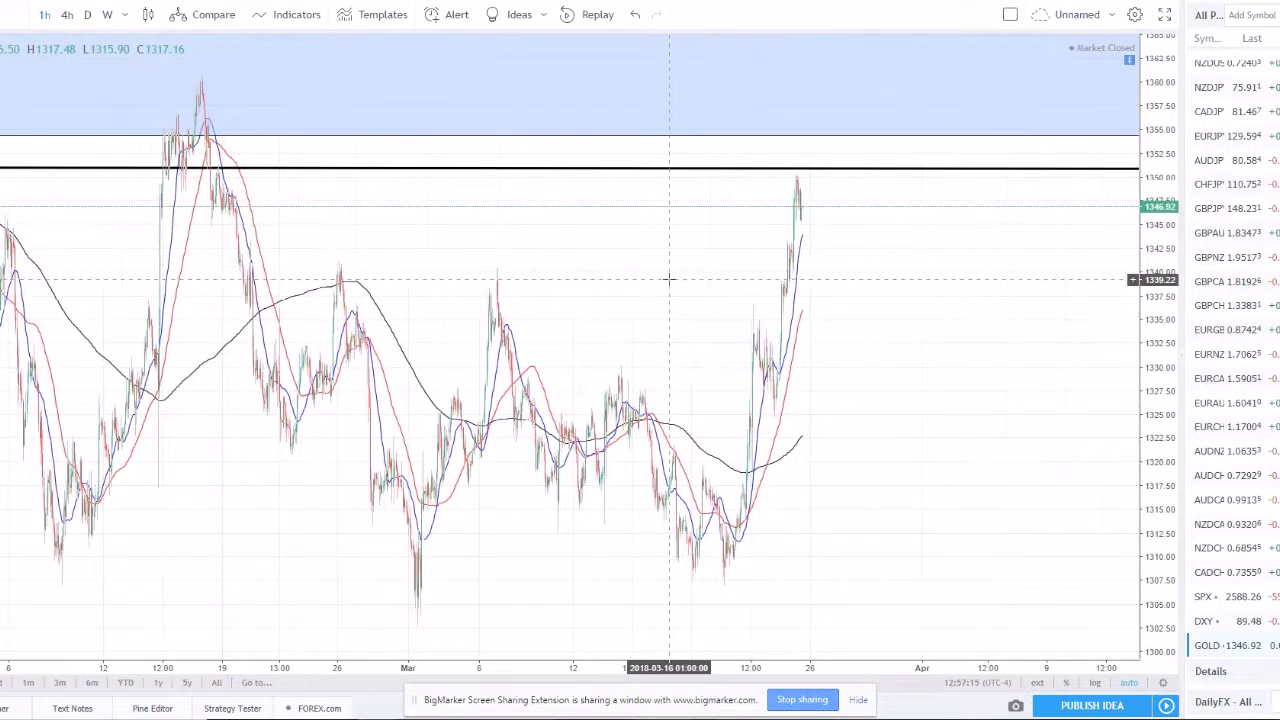
pyautogui.moveTo(796, 297); pyautogui.dragTo(1114, 297)
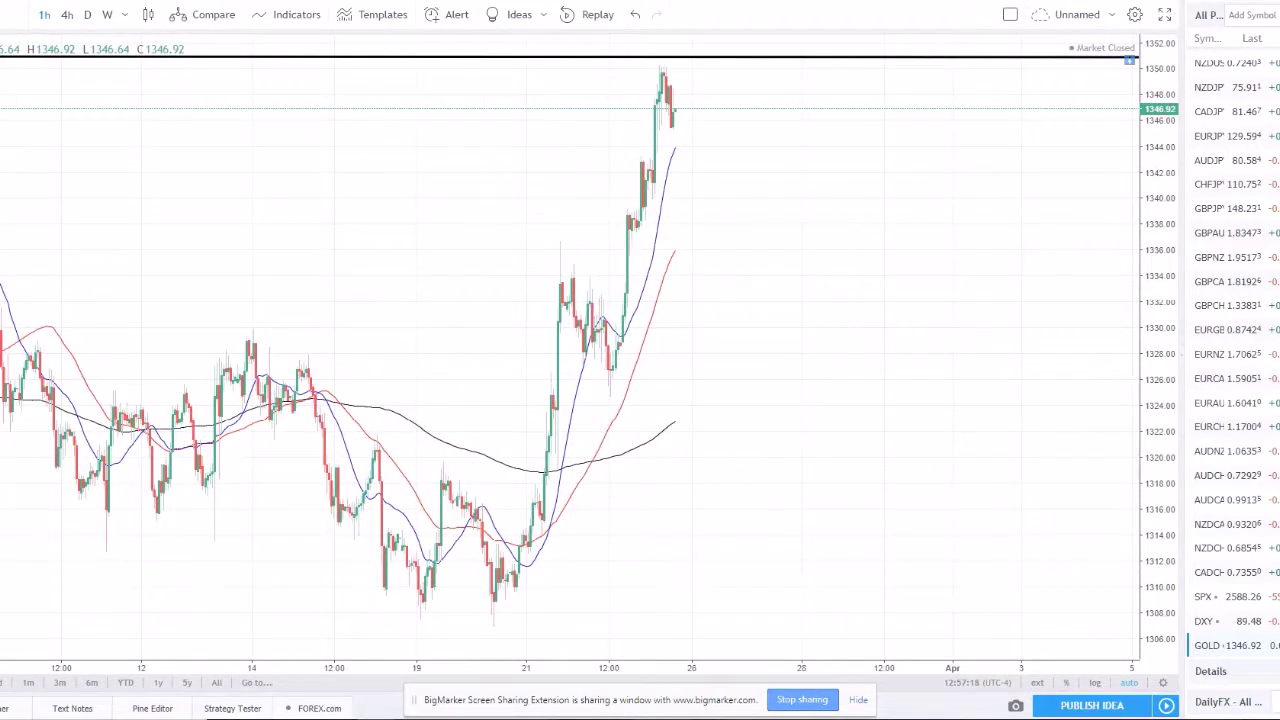
pyautogui.click(491, 614)
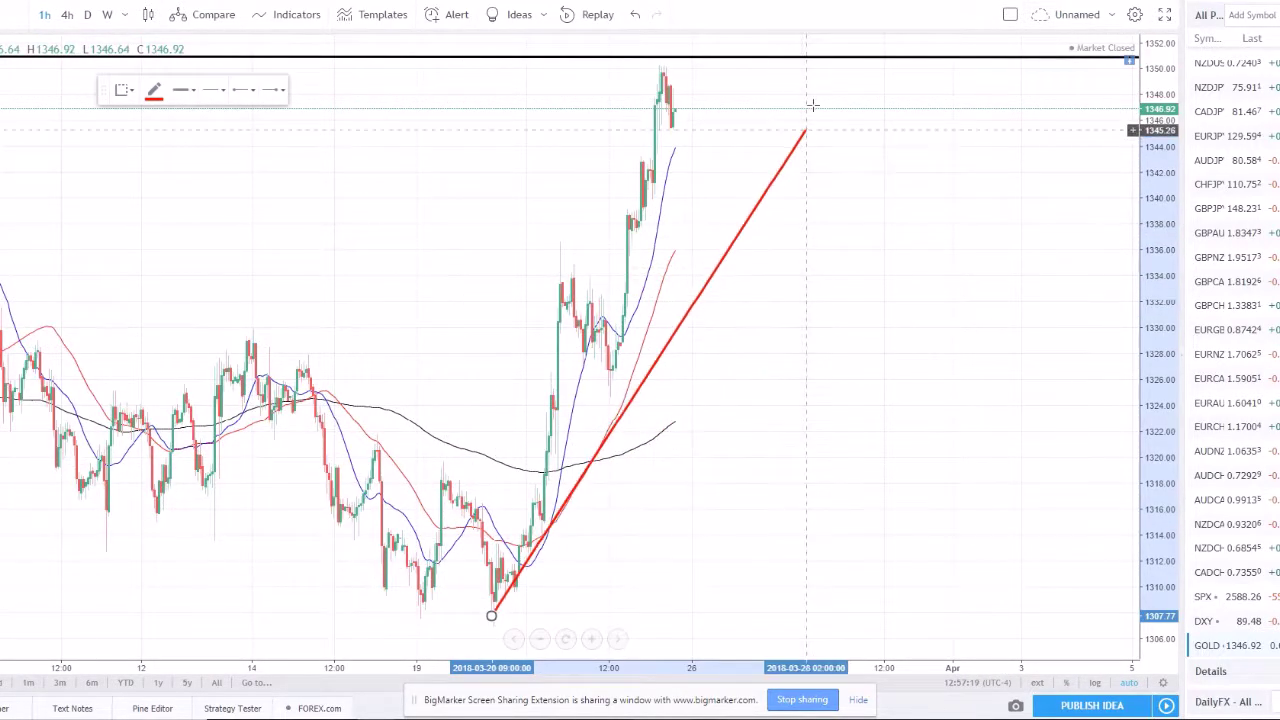
pyautogui.click(791, 67)
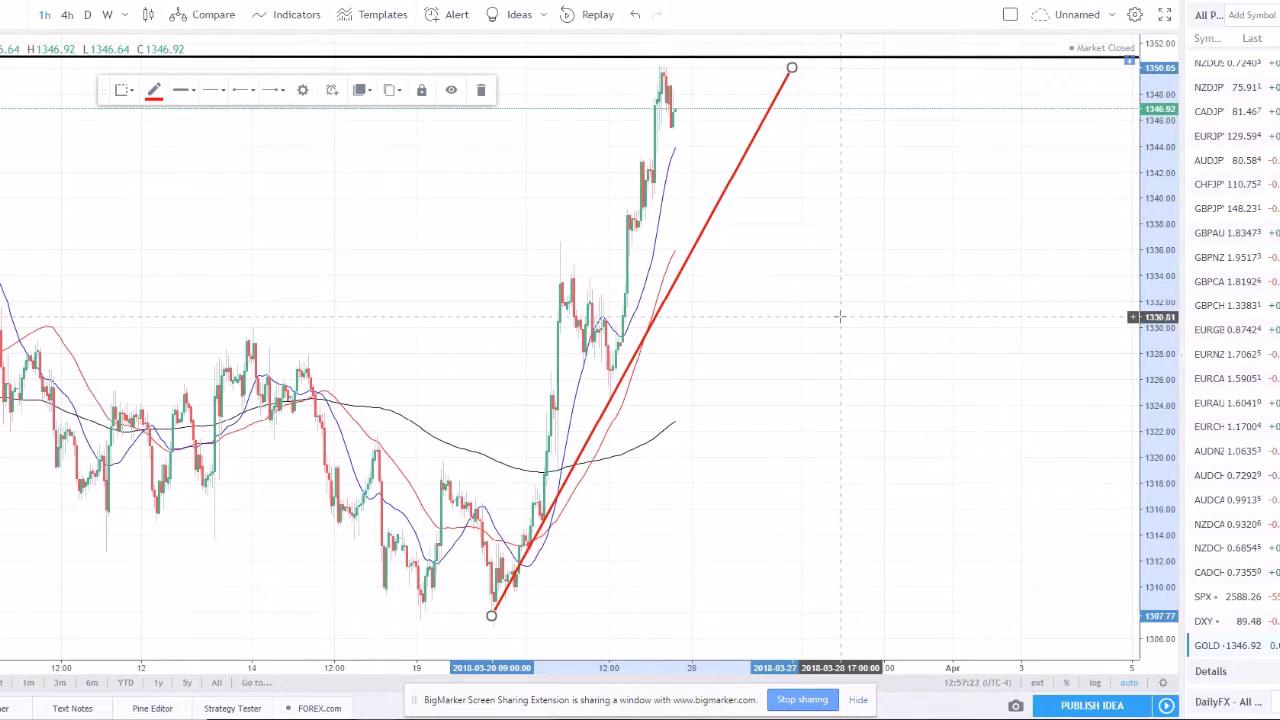
pyautogui.press('Delete')
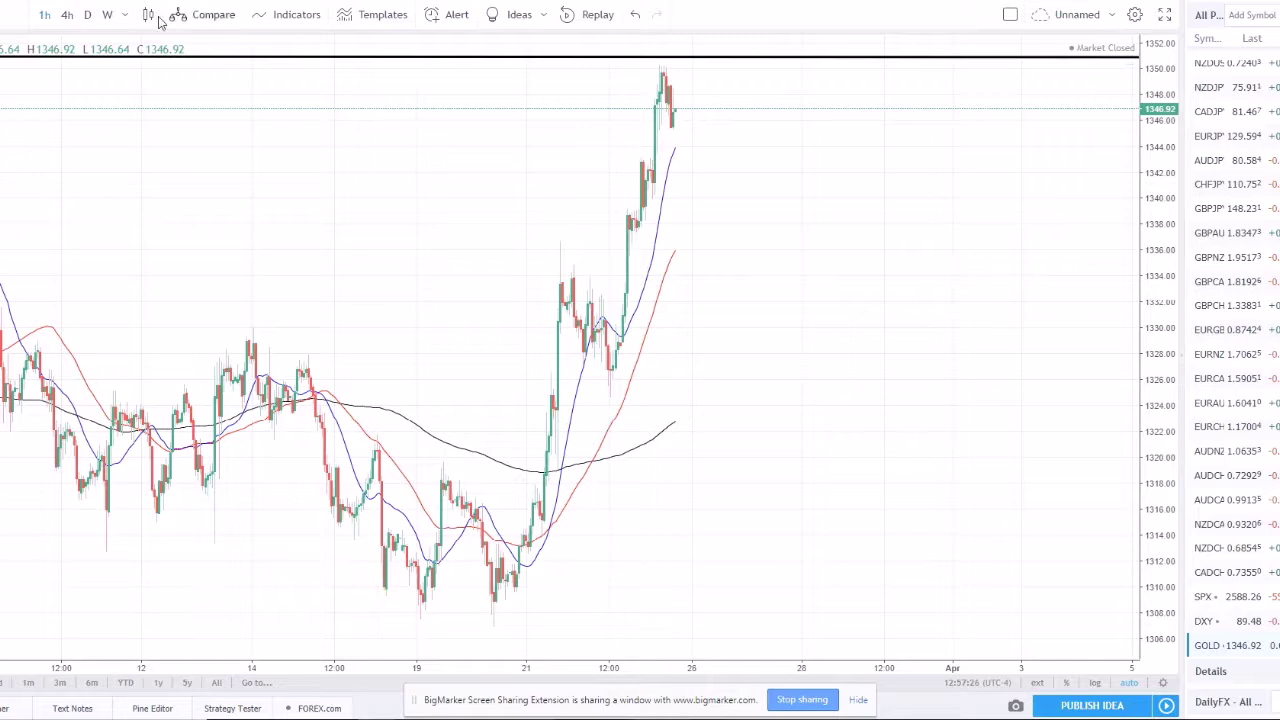
# Step: Review gold on the 4-hour and daily timeframes, examining price between the blue resistance zone and the rising trendline
pyautogui.click(67, 14)
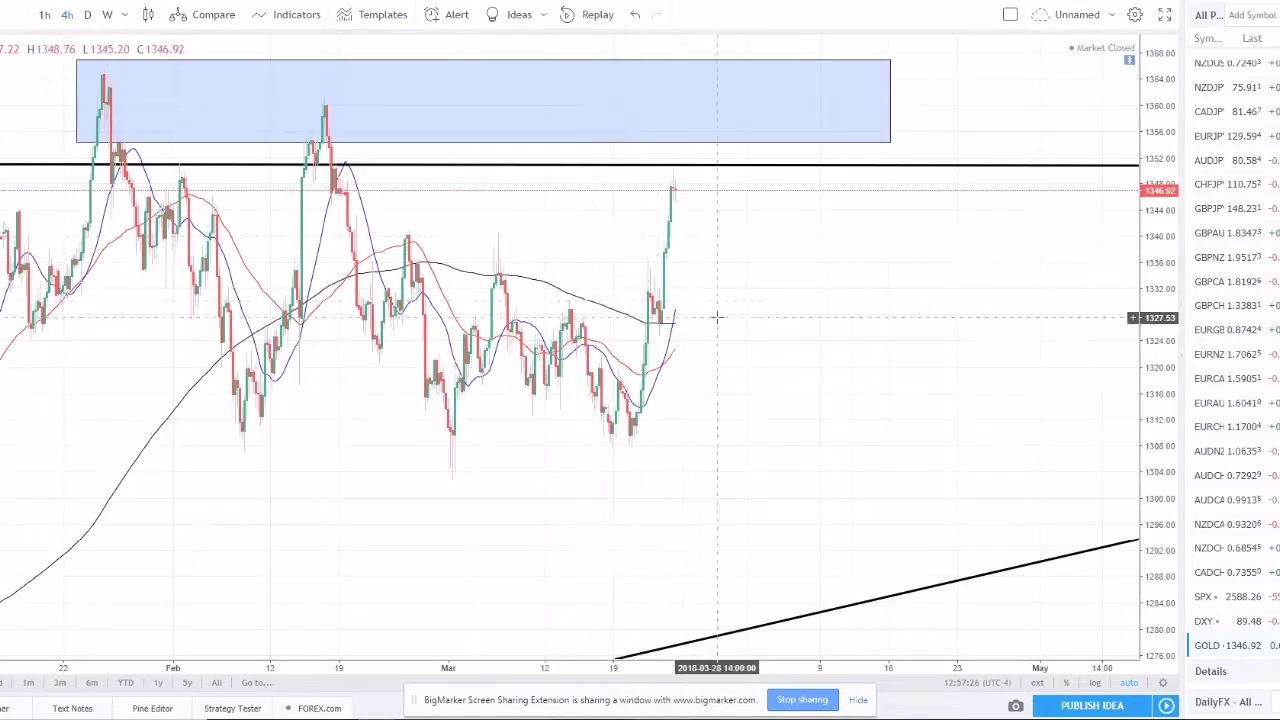
pyautogui.scroll(-2, 720, 314)
pyautogui.click(87, 14)
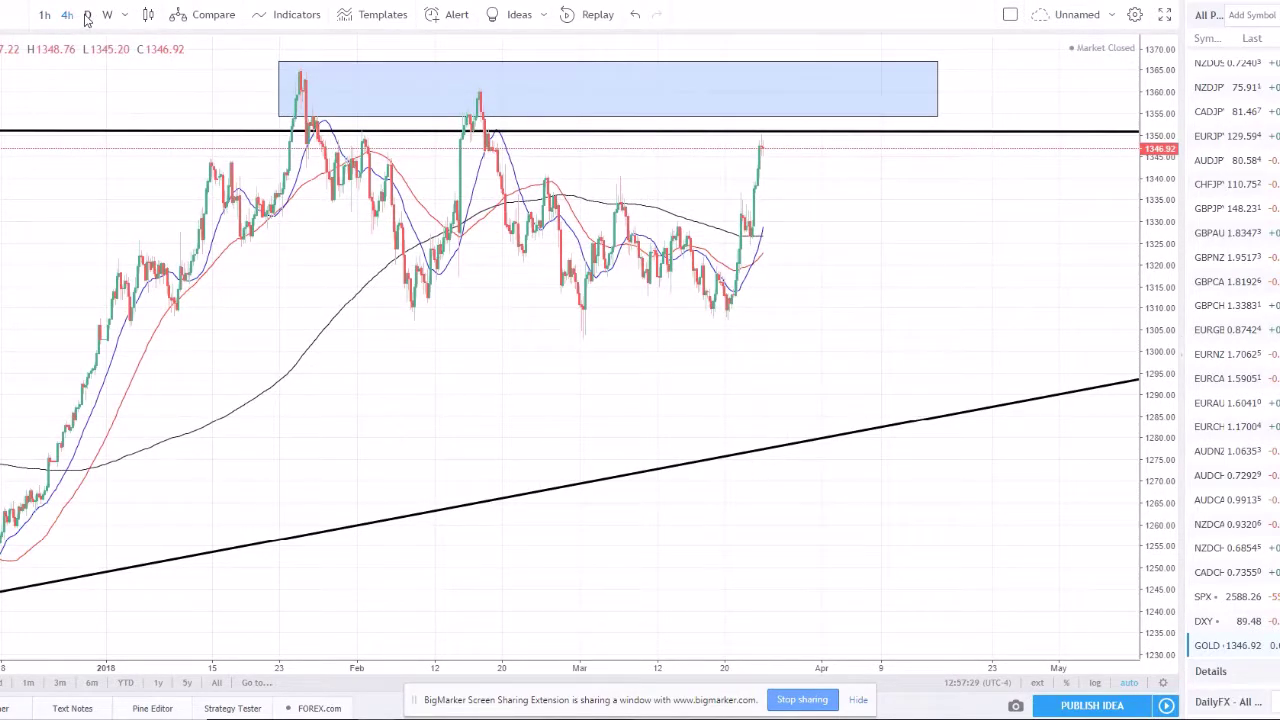
pyautogui.scroll(2, 457, 623)
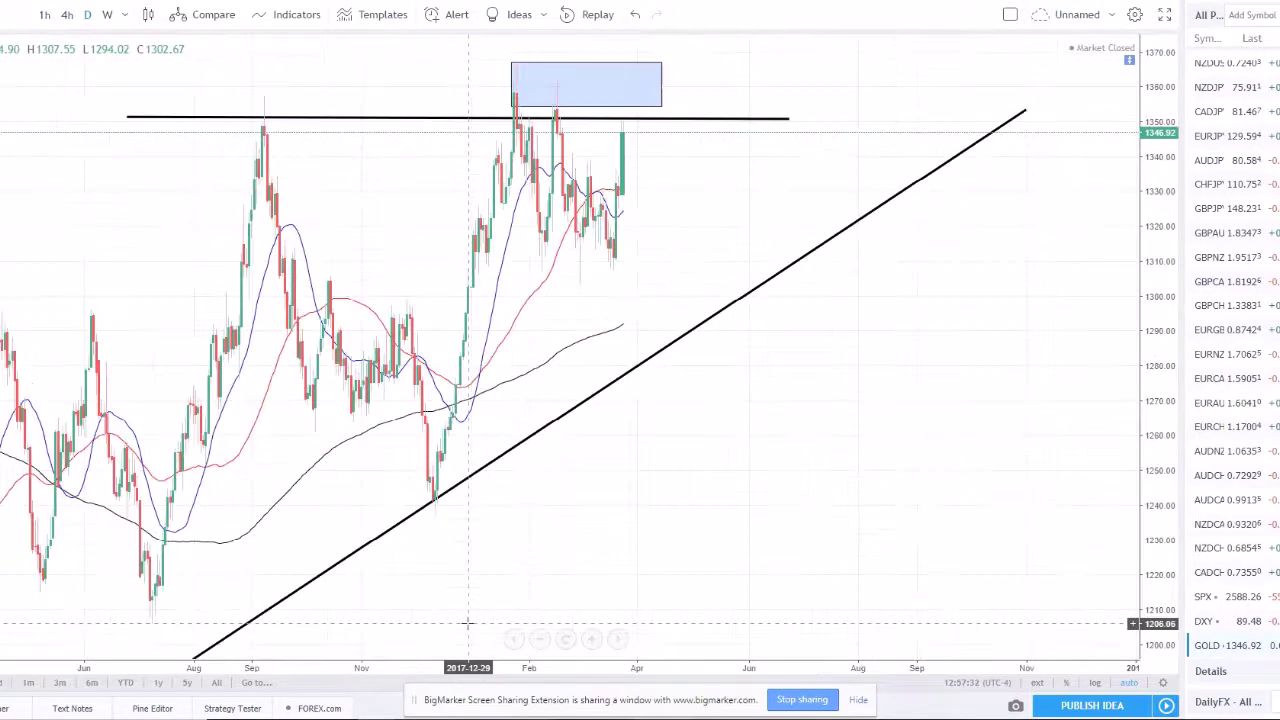
pyautogui.moveTo(656, 248); pyautogui.dragTo(815, 193)
pyautogui.scroll(2, 815, 193)
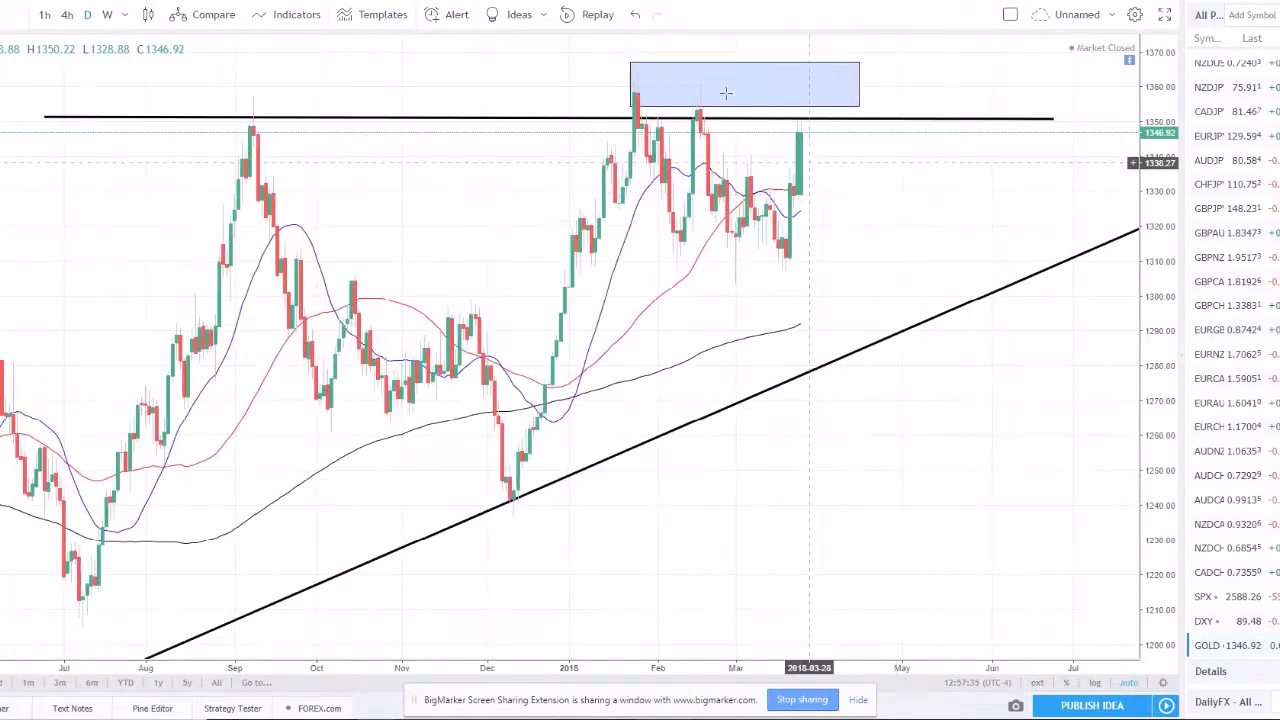
# Step: Check the BigMarker chat for new attendee questions and open the daily EURGBP chart in TradingView
pyautogui.hotkey('alt', 'Tab')
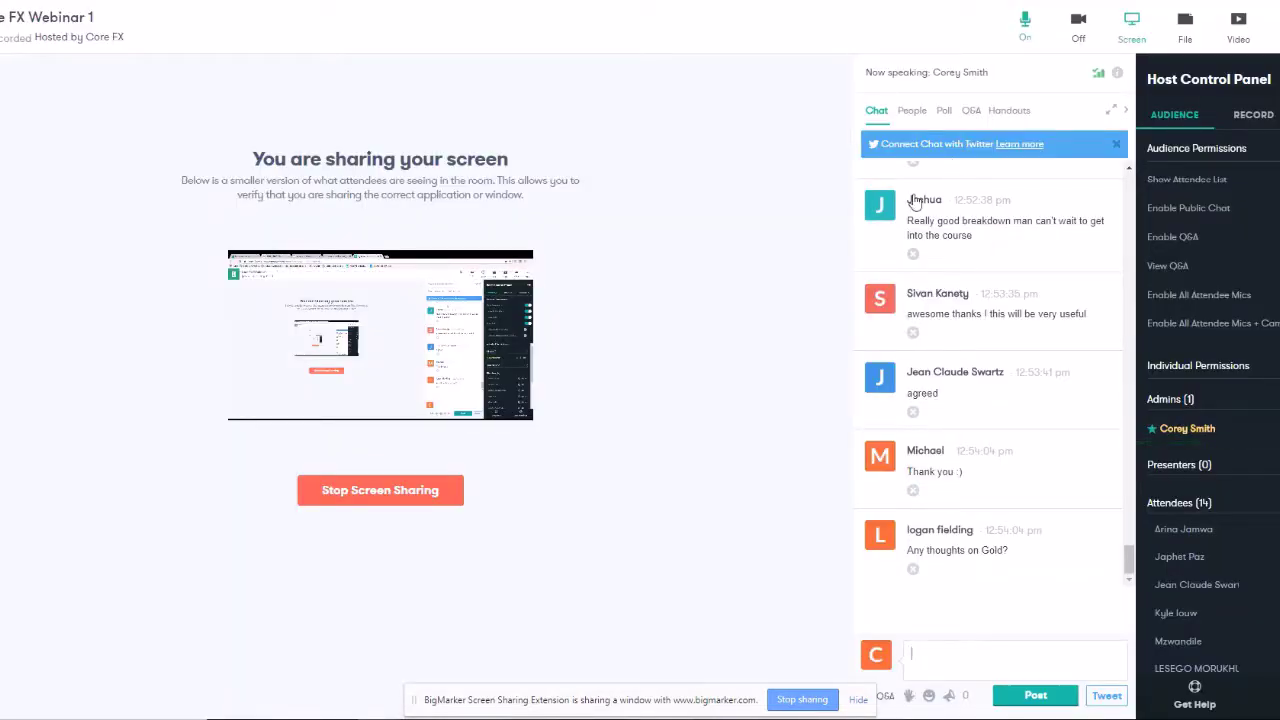
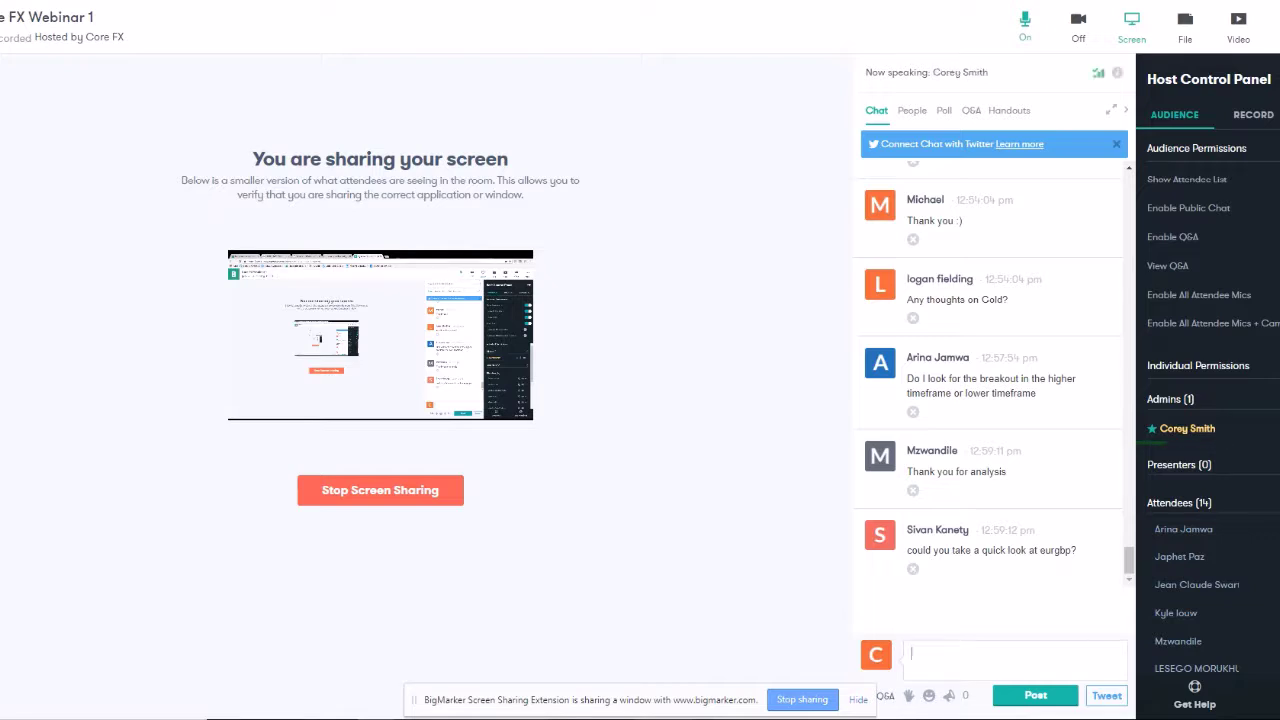
pyautogui.hotkey('alt', 'Tab')
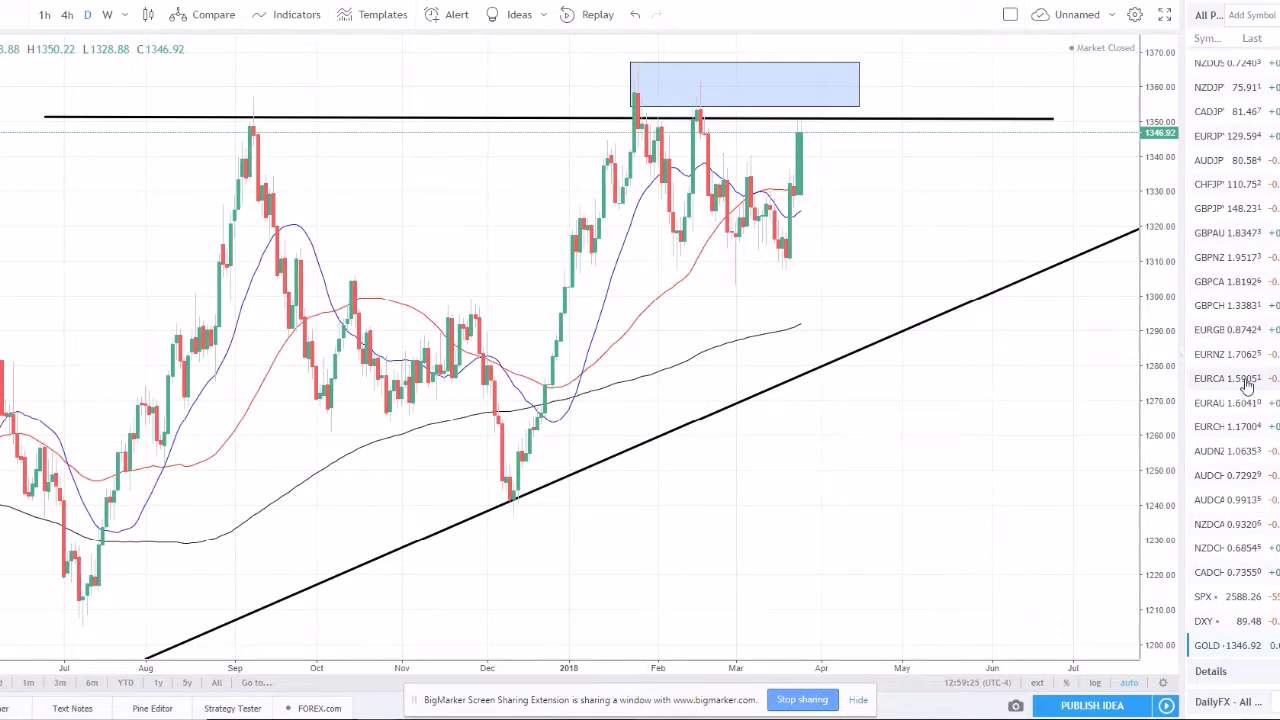
pyautogui.click(1262, 330)
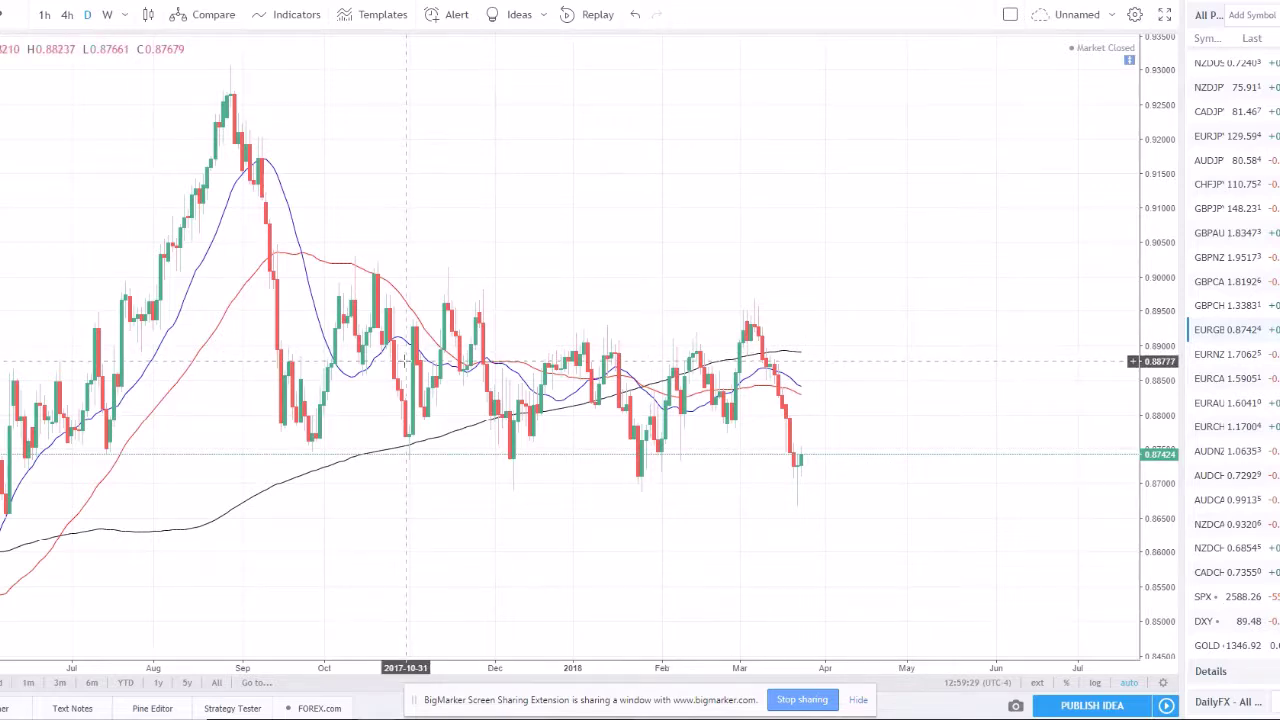
# Step: Outline EURGBP's sideways range since October and its support band from about 0.8653 to 0.8762 with temporary rectangles, deleting each one
pyautogui.scroll(1, 360, 413)
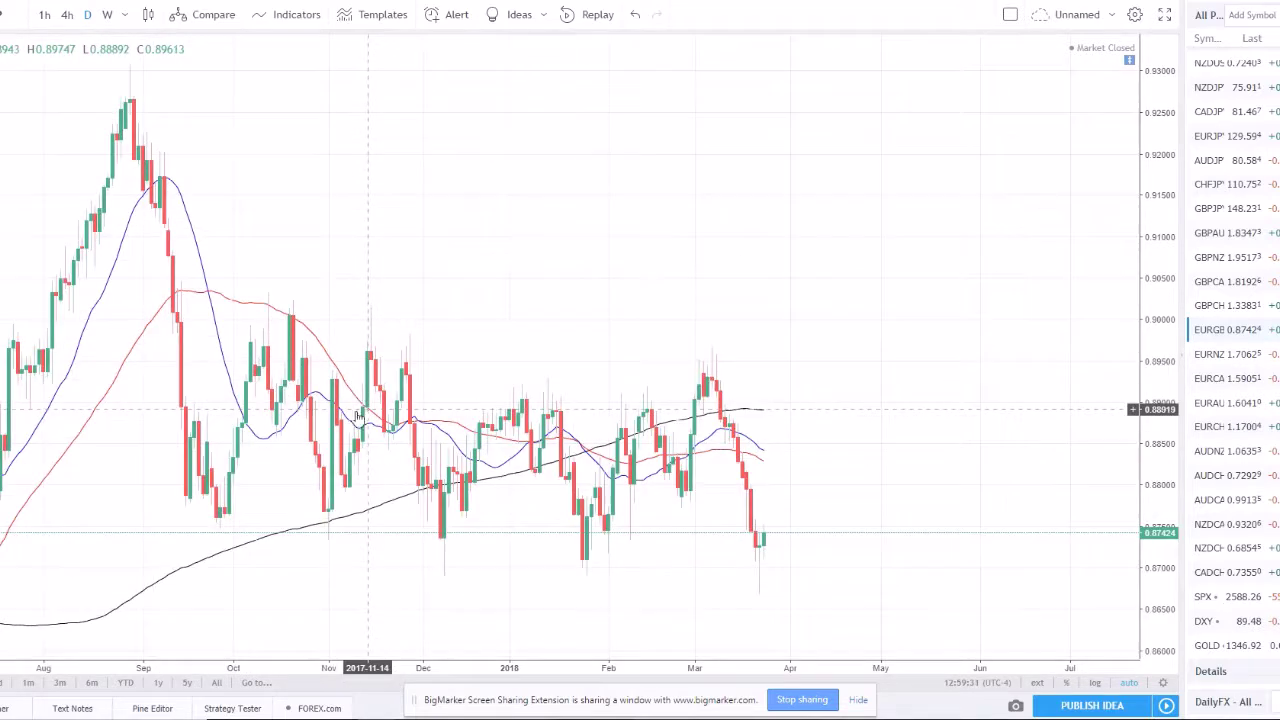
pyautogui.moveTo(259, 321)
pyautogui.mouseDown()
pyautogui.moveTo(875, 560)
pyautogui.moveTo(944, 572)
pyautogui.mouseUp()
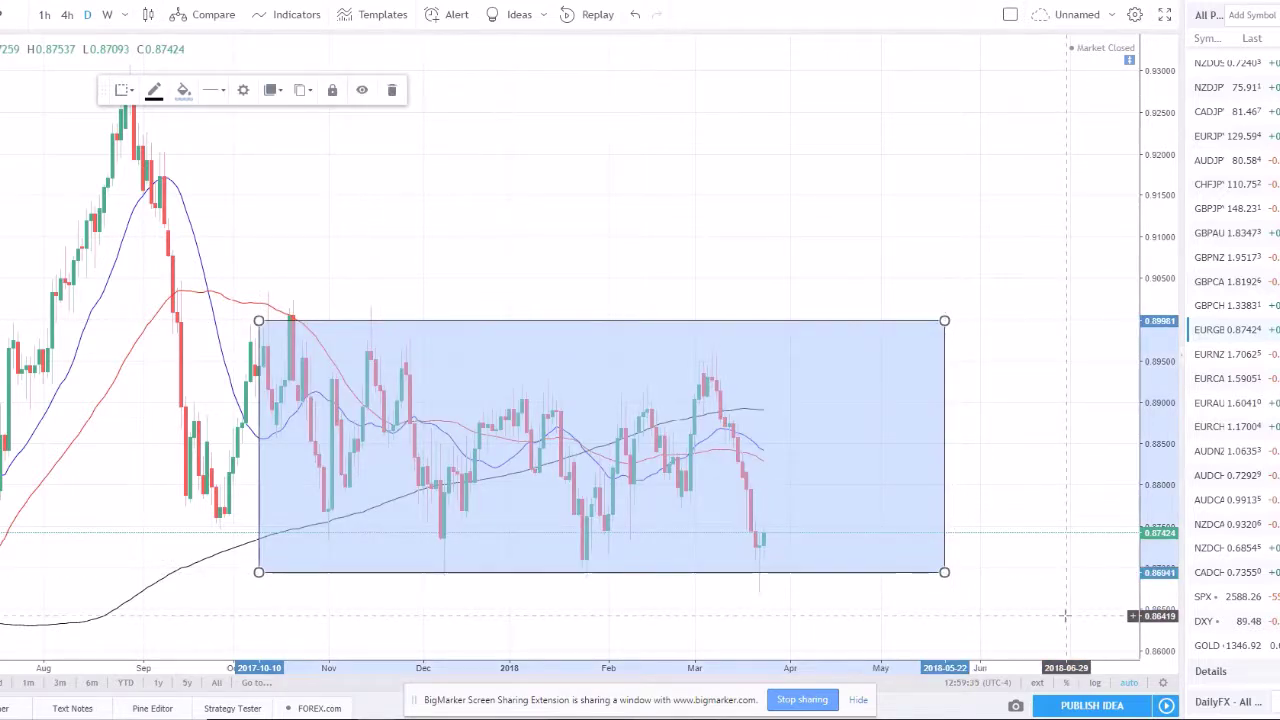
pyautogui.press('Delete')
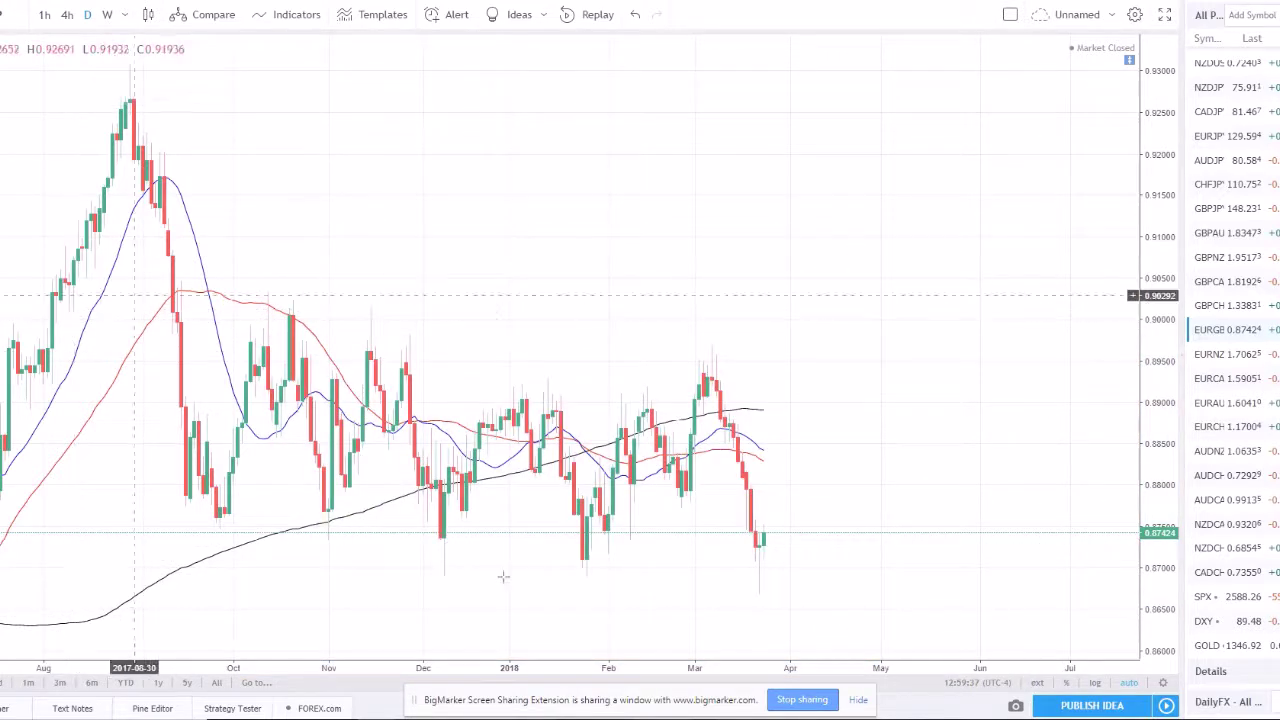
pyautogui.scroll(1, 637, 543)
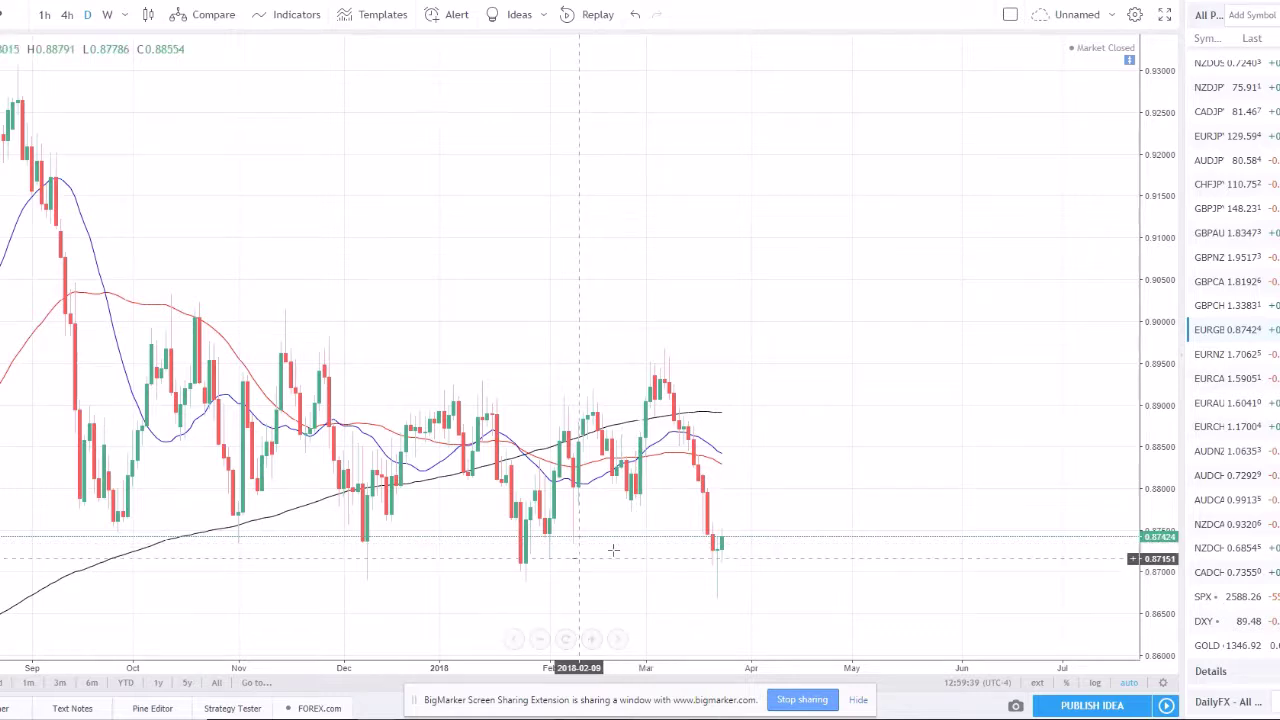
pyautogui.scroll(-2, 614, 549)
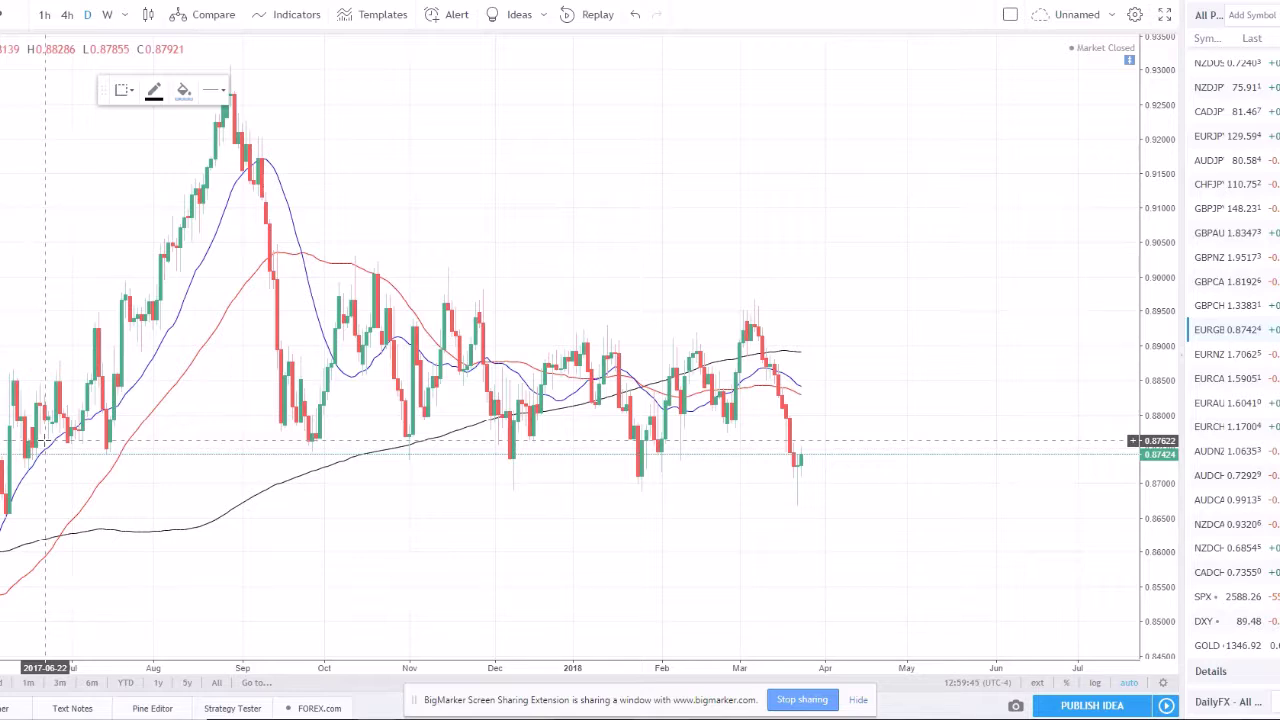
pyautogui.moveTo(45, 440)
pyautogui.mouseDown()
pyautogui.moveTo(829, 457)
pyautogui.moveTo(900, 491)
pyautogui.moveTo(910, 516)
pyautogui.mouseUp()
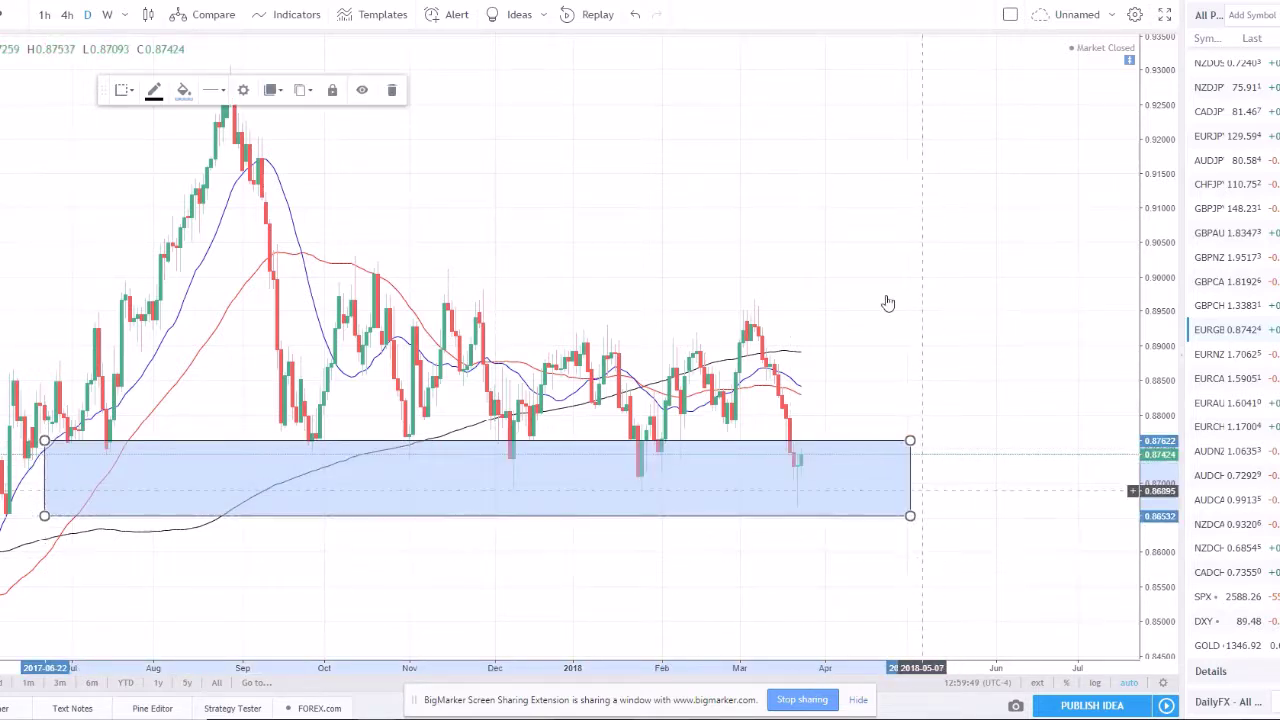
pyautogui.press('Delete')
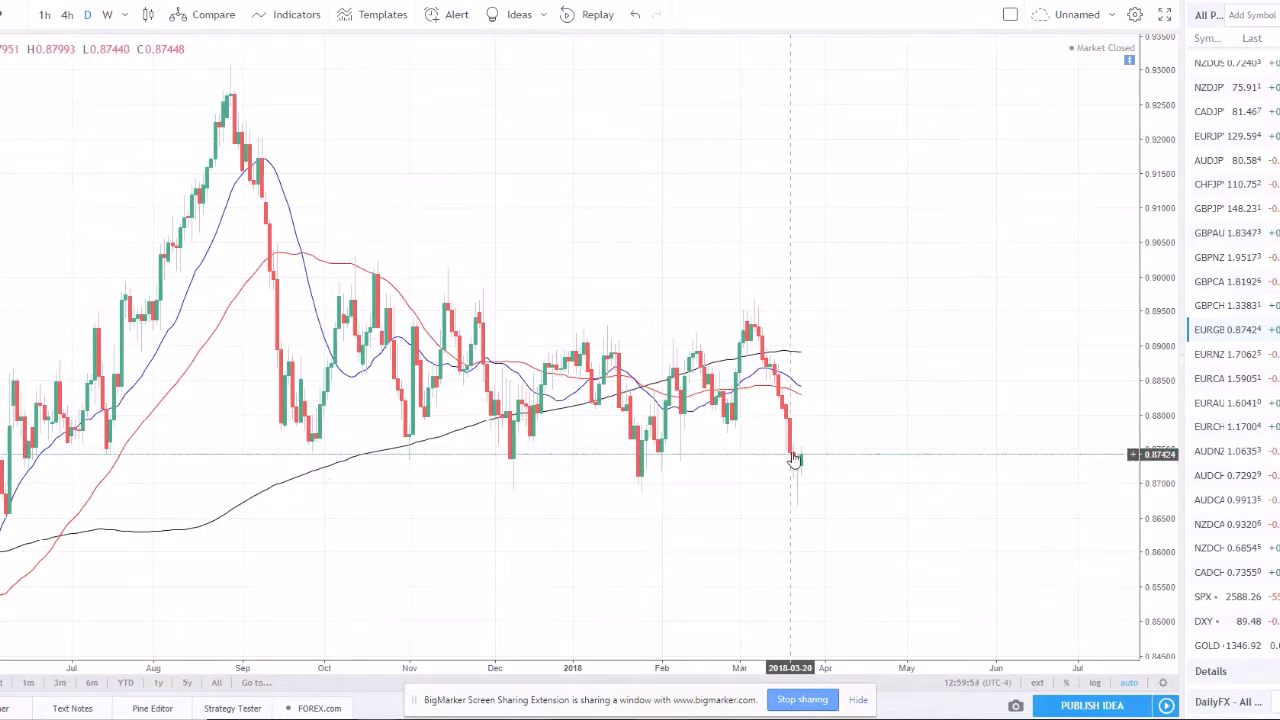
# Step: Mark EURGBP's support zone with a rectangle from about 0.8701 to 0.8748, starting in mid-September 2017
pyautogui.scroll(3, 857, 506)
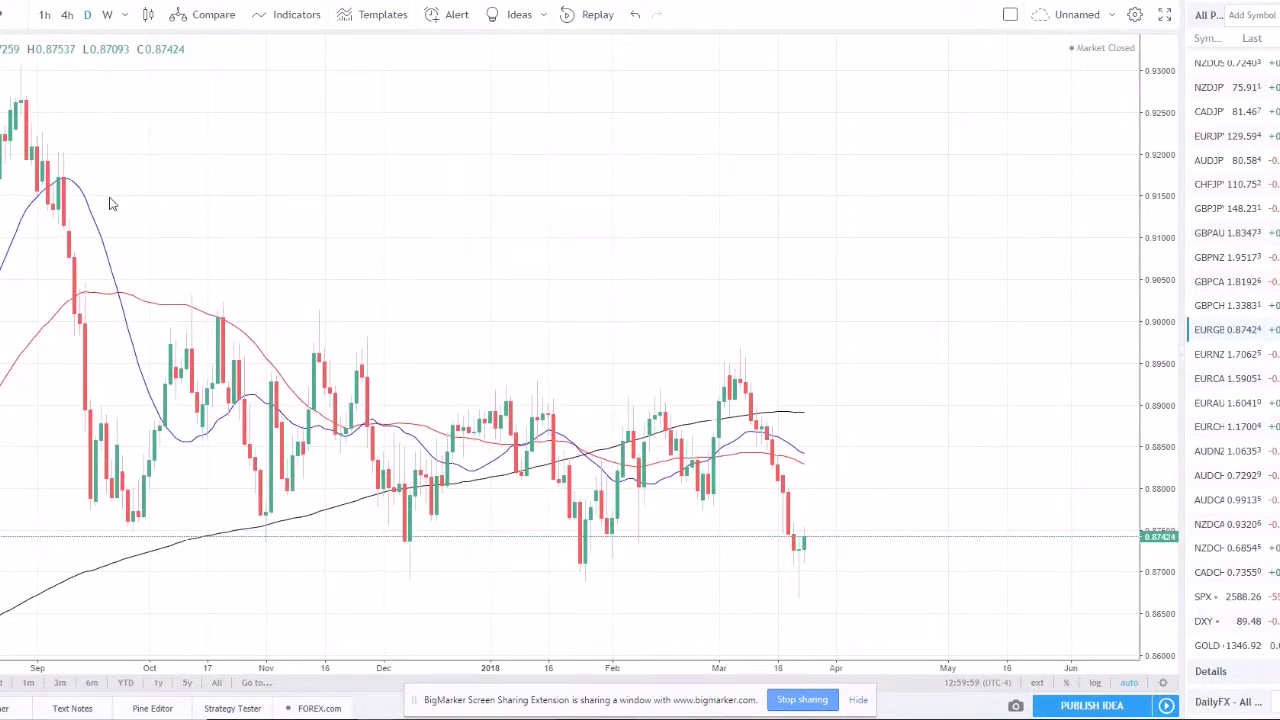
pyautogui.moveTo(101, 532)
pyautogui.mouseDown()
pyautogui.moveTo(871, 597)
pyautogui.moveTo(979, 571)
pyautogui.mouseUp()
pyautogui.click(979, 571)
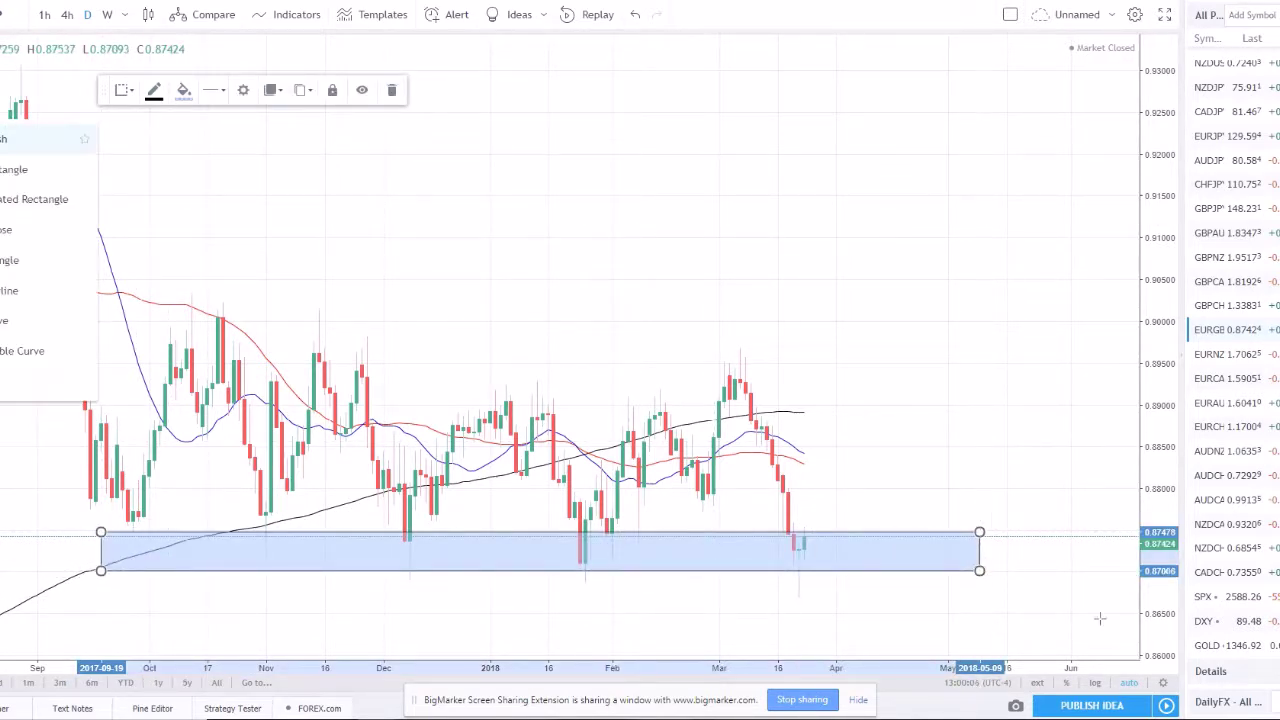
# Step: Sketch brush strokes at the latest EURGBP candles showing price dropping through the support zone and continuing lower to about 0.861
pyautogui.moveTo(785, 537); pyautogui.dragTo(803, 578)
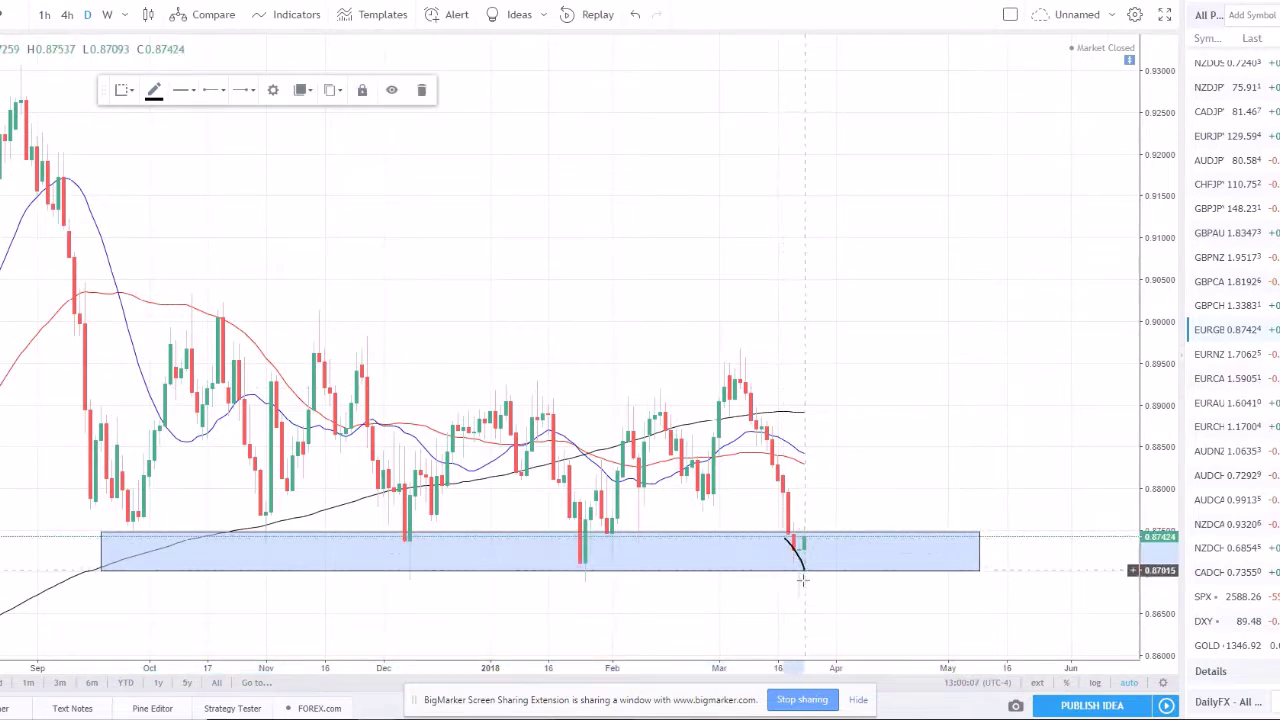
pyautogui.moveTo(803, 595); pyautogui.dragTo(804, 595)
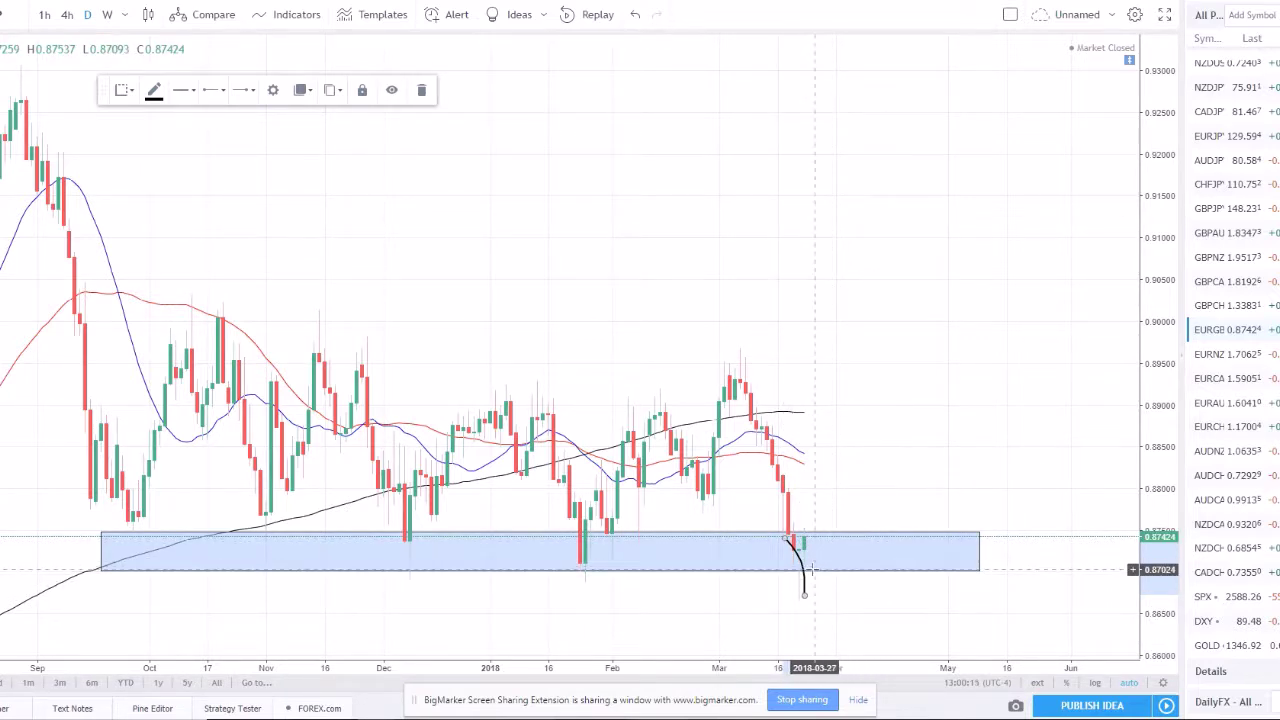
pyautogui.moveTo(810, 568)
pyautogui.mouseDown()
pyautogui.moveTo(852, 590)
pyautogui.moveTo(862, 643)
pyautogui.mouseUp()
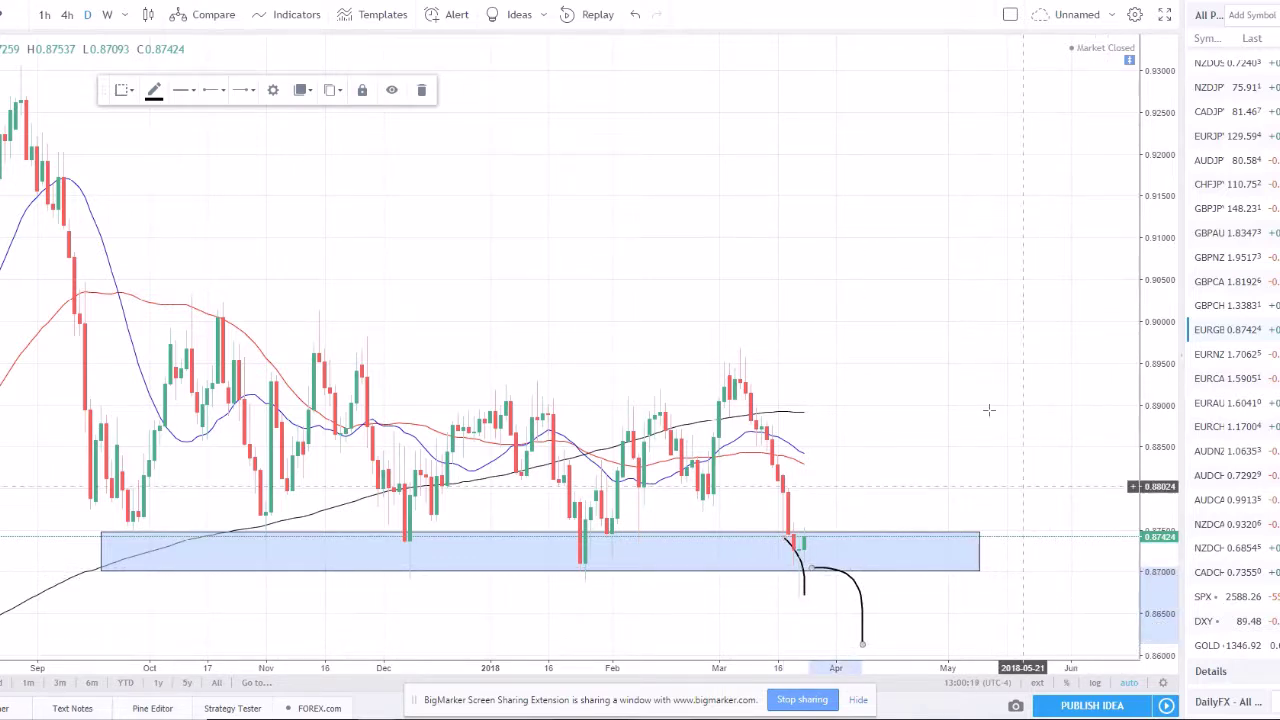
# Step: Undo both brush strokes sketched at EURGBP's latest daily candles
pyautogui.hotkey('ctrl', 'z')
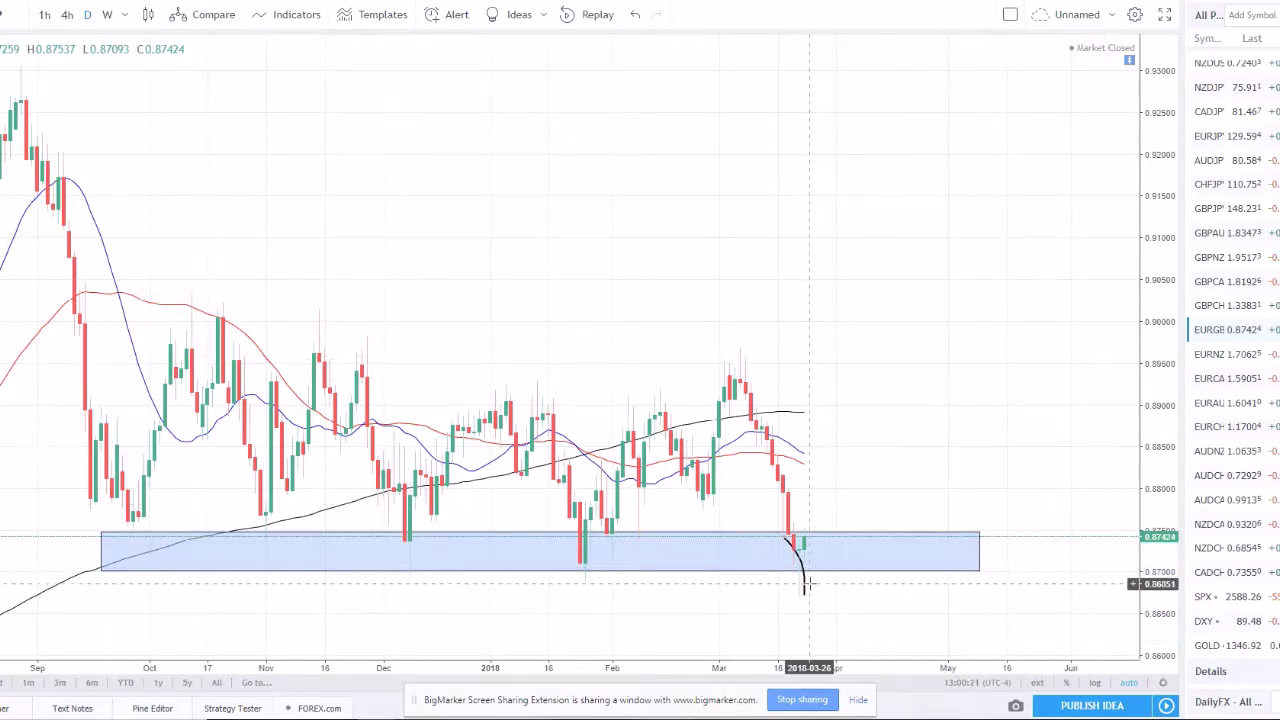
pyautogui.hotkey('ctrl', 'z')
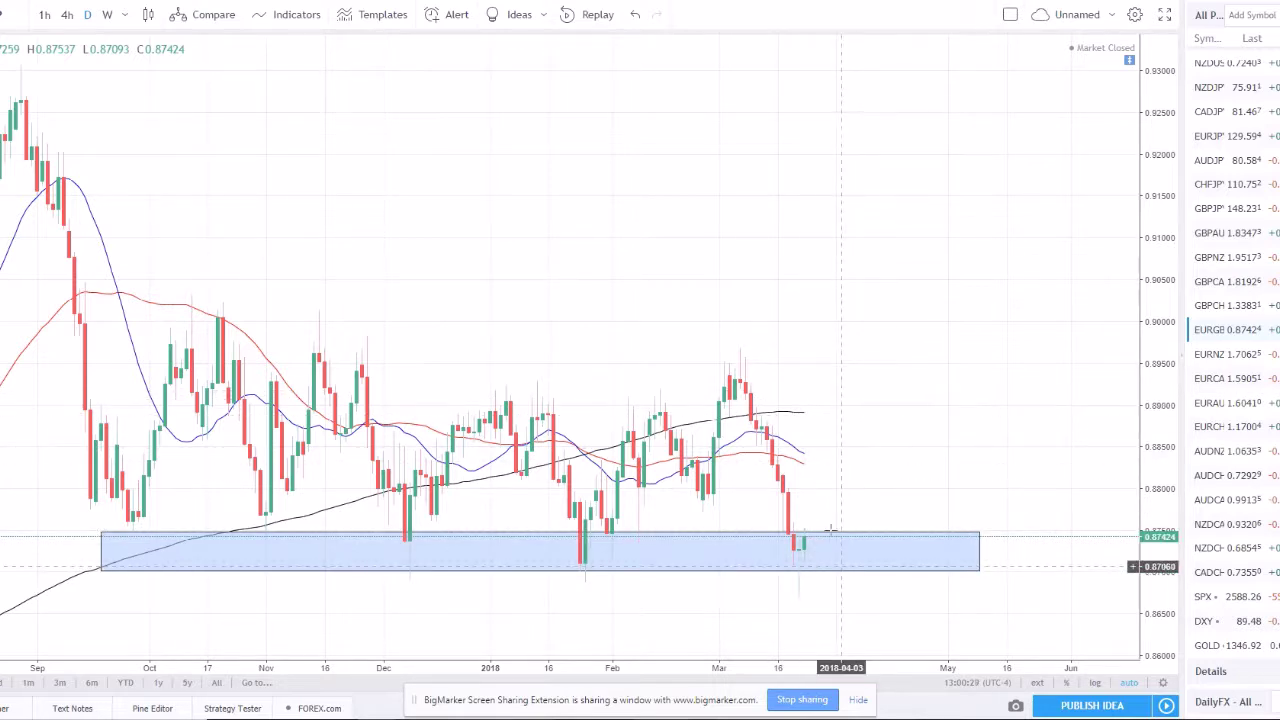
pyautogui.scroll(3, 719, 545)
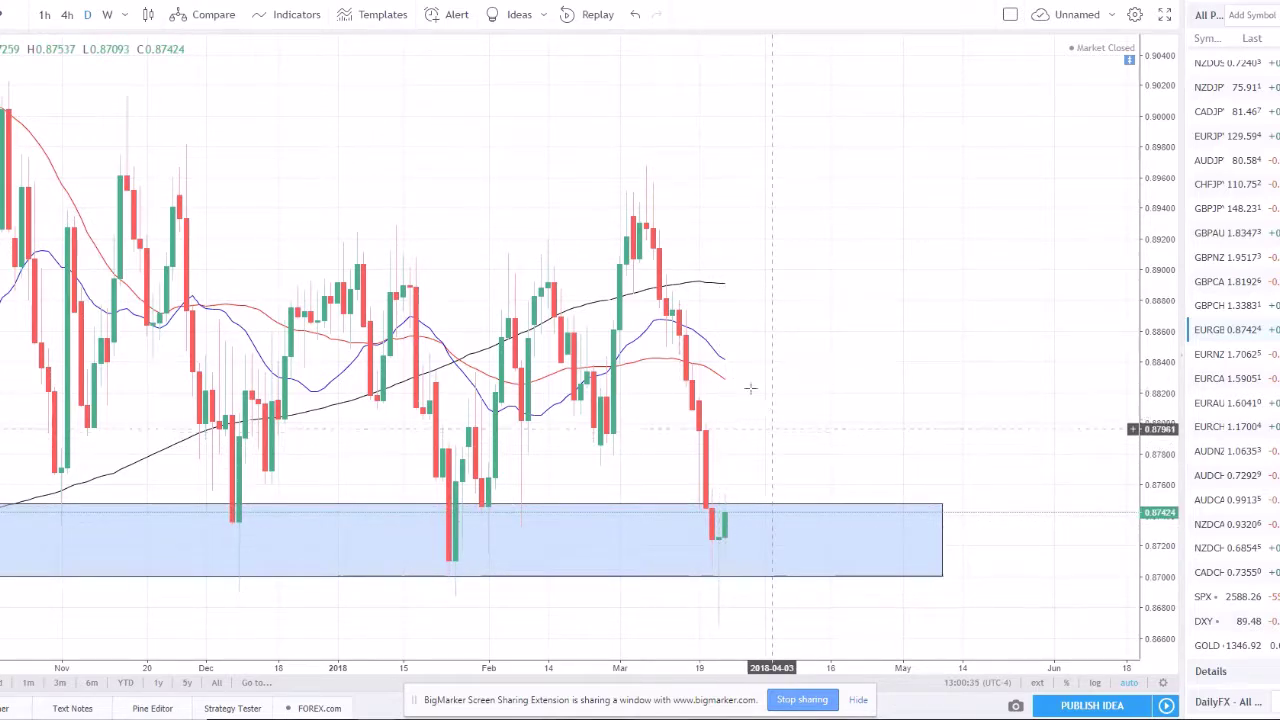
pyautogui.scroll(-3, 800, 370)
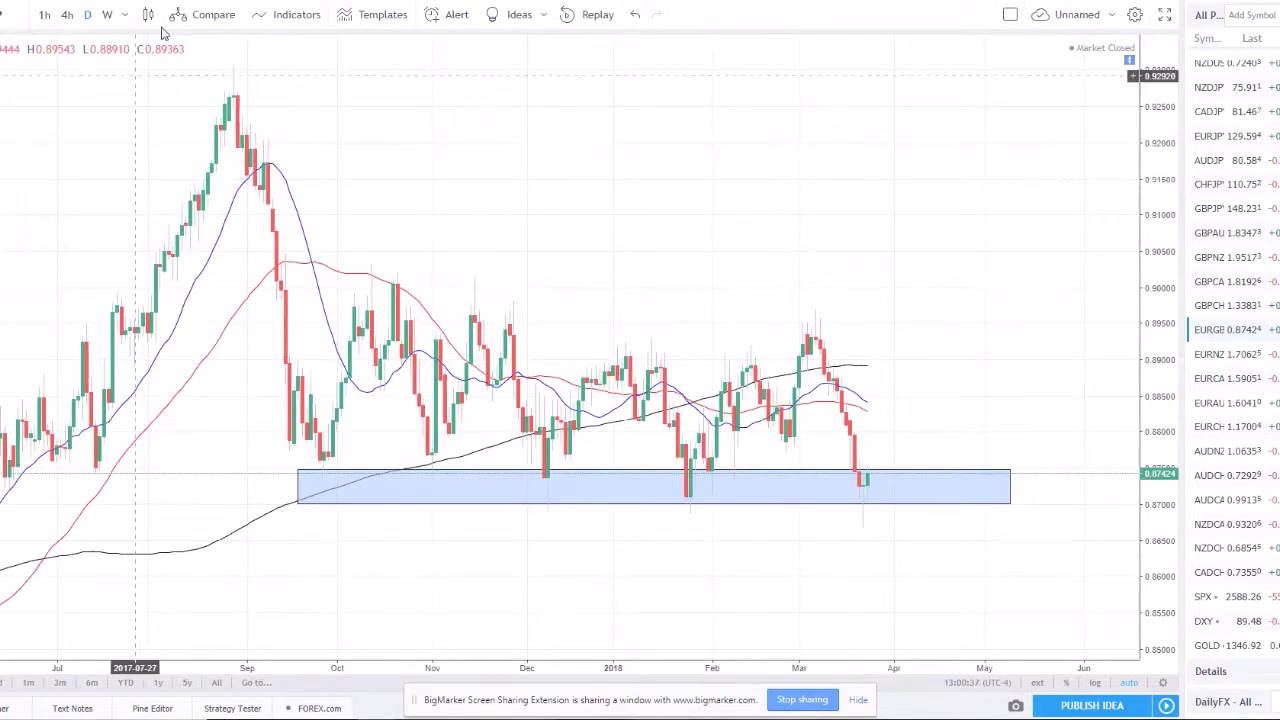
# Step: Switch EURGBP to the 4-hour timeframe and examine the latest candles and their long lower wick inside the support zone
pyautogui.click(67, 15)
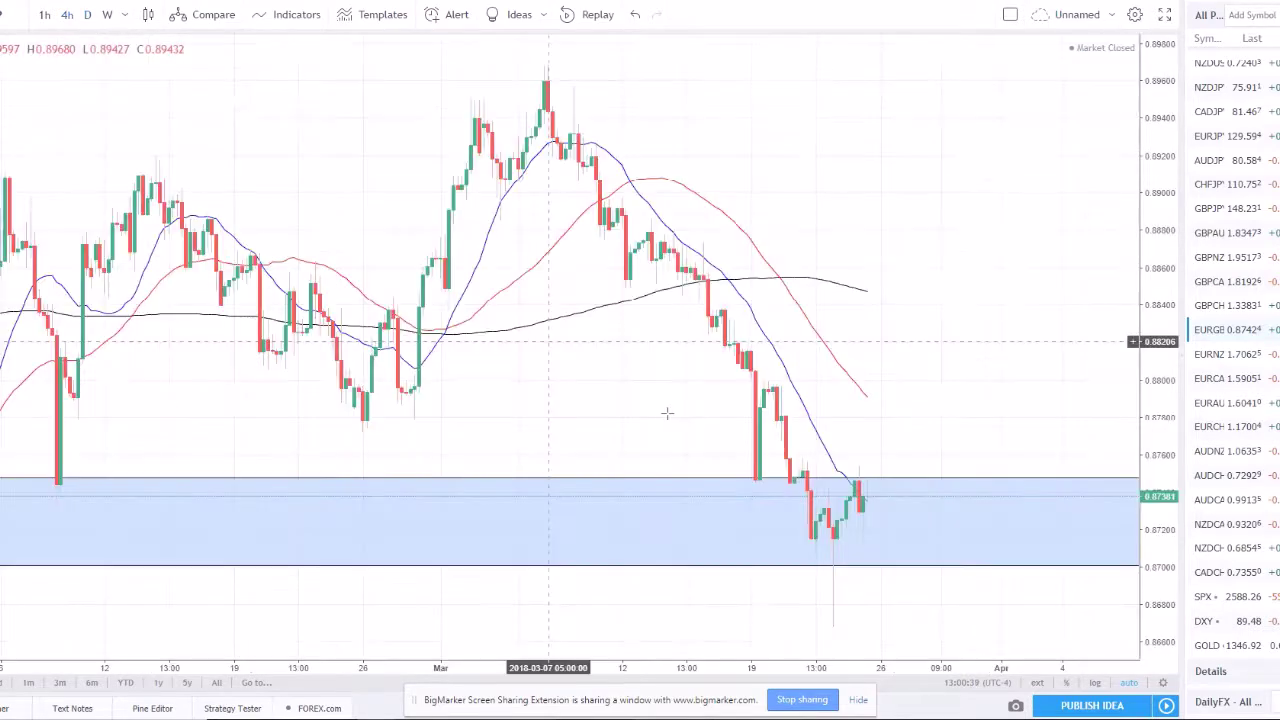
pyautogui.scroll(-1, 906, 358)
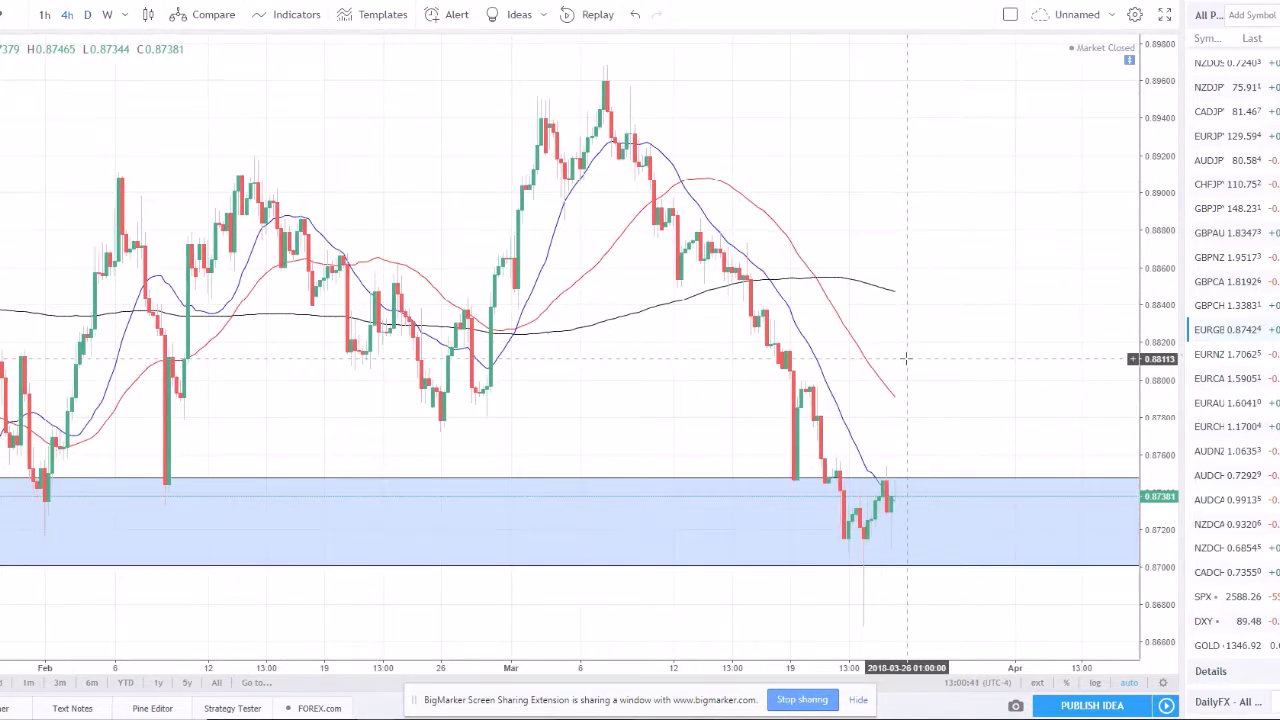
pyautogui.scroll(2, 906, 358)
pyautogui.scroll(1, 855, 620)
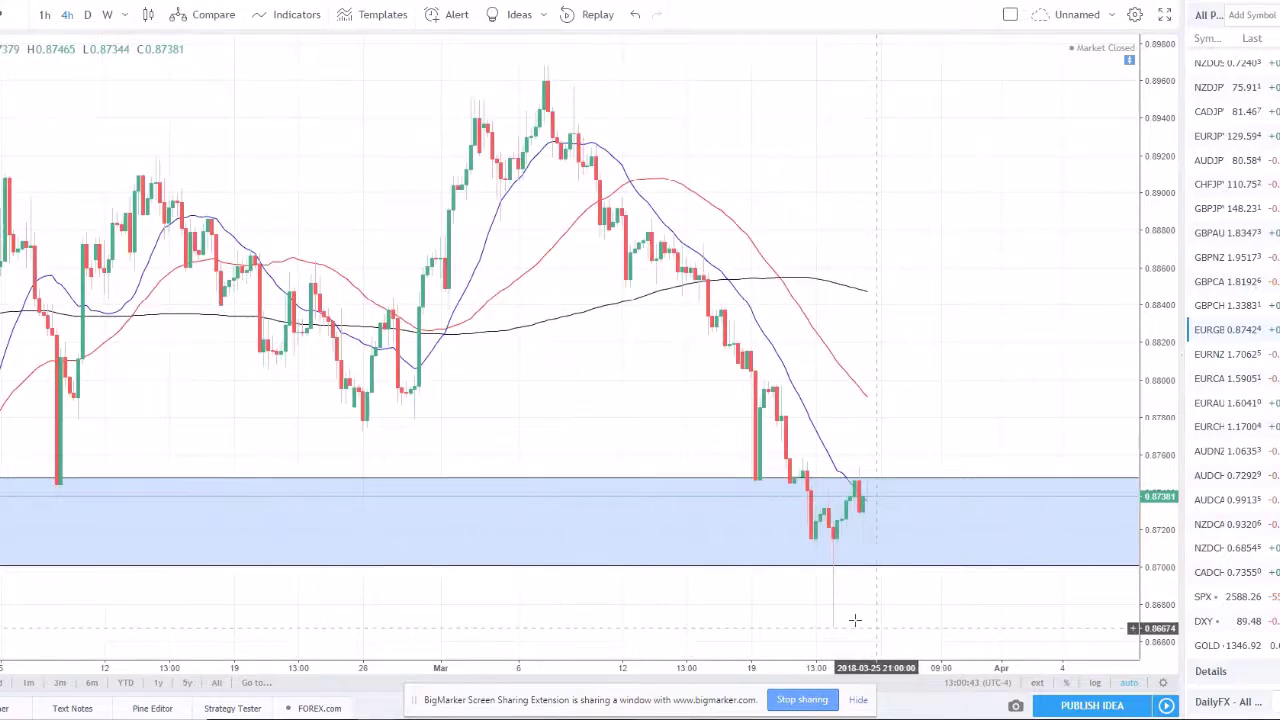
pyautogui.scroll(2, 855, 620)
pyautogui.moveTo(671, 209); pyautogui.dragTo(836, 207)
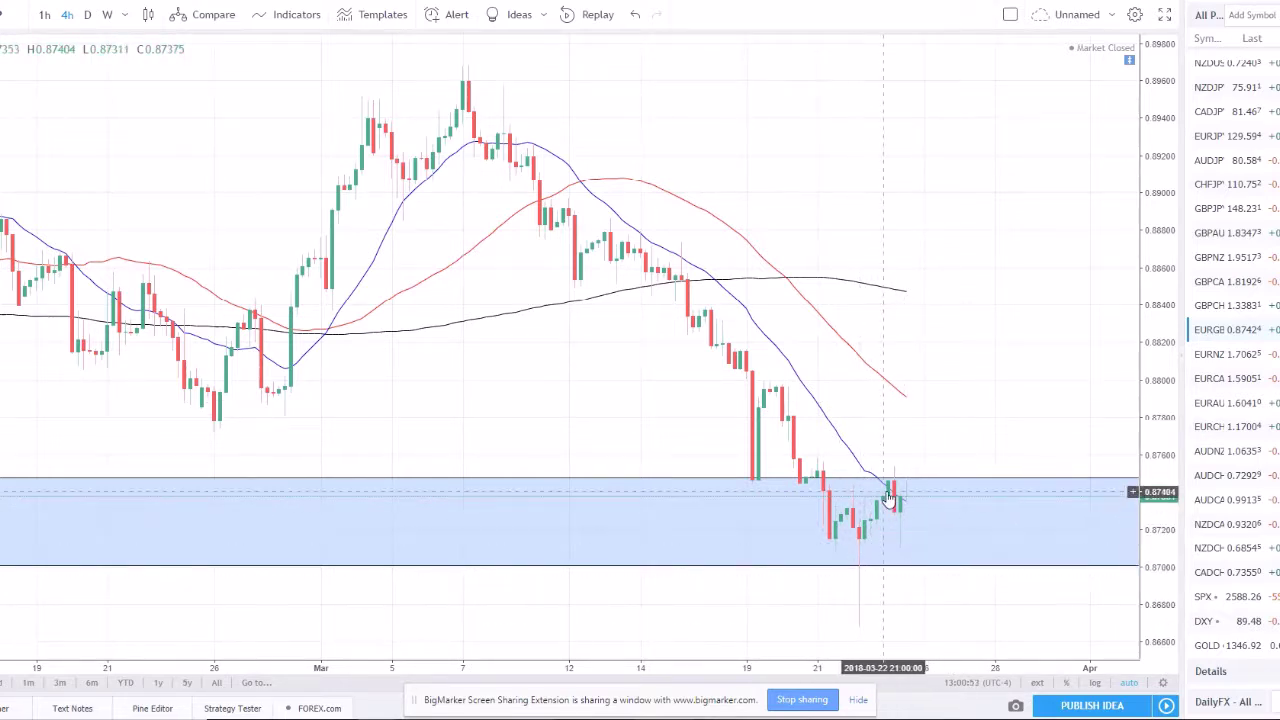
pyautogui.moveTo(864, 494); pyautogui.dragTo(944, 490)
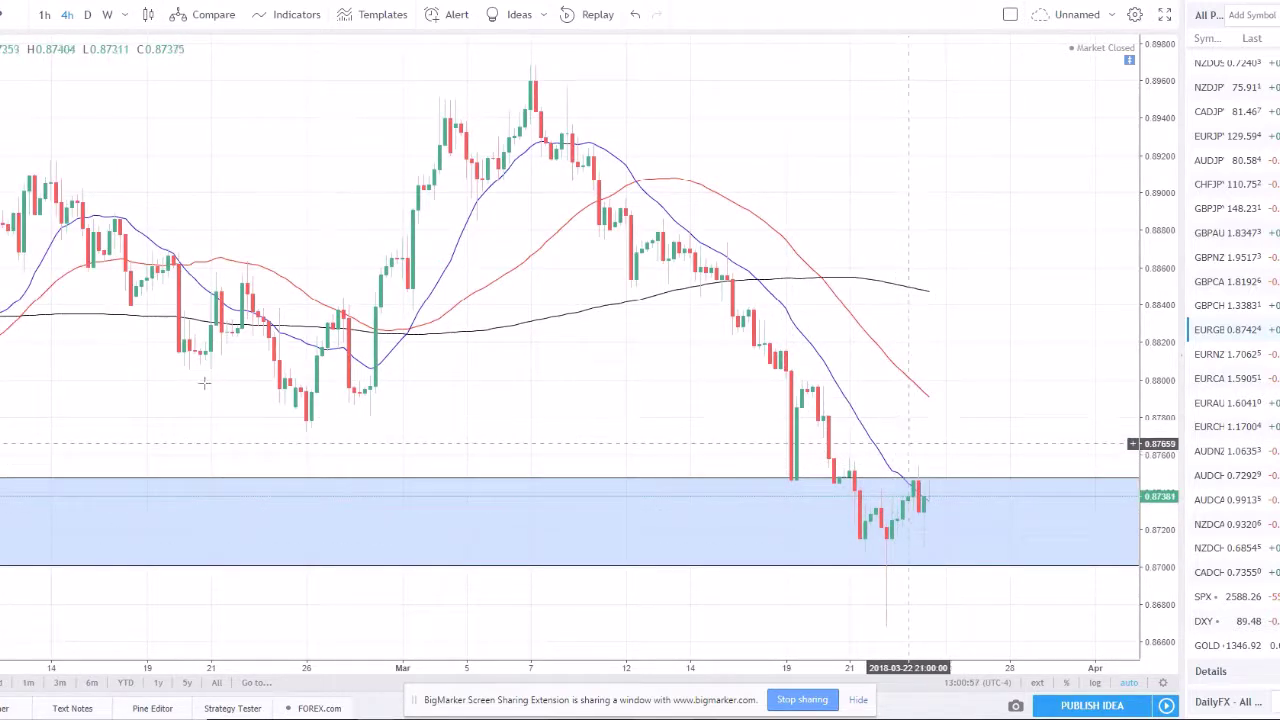
# Step: Draw a descending trendline on the 4-hour EURGBP chart from the March 7 high near 0.8967 to about 0.871 in late March
pyautogui.click(525, 67)
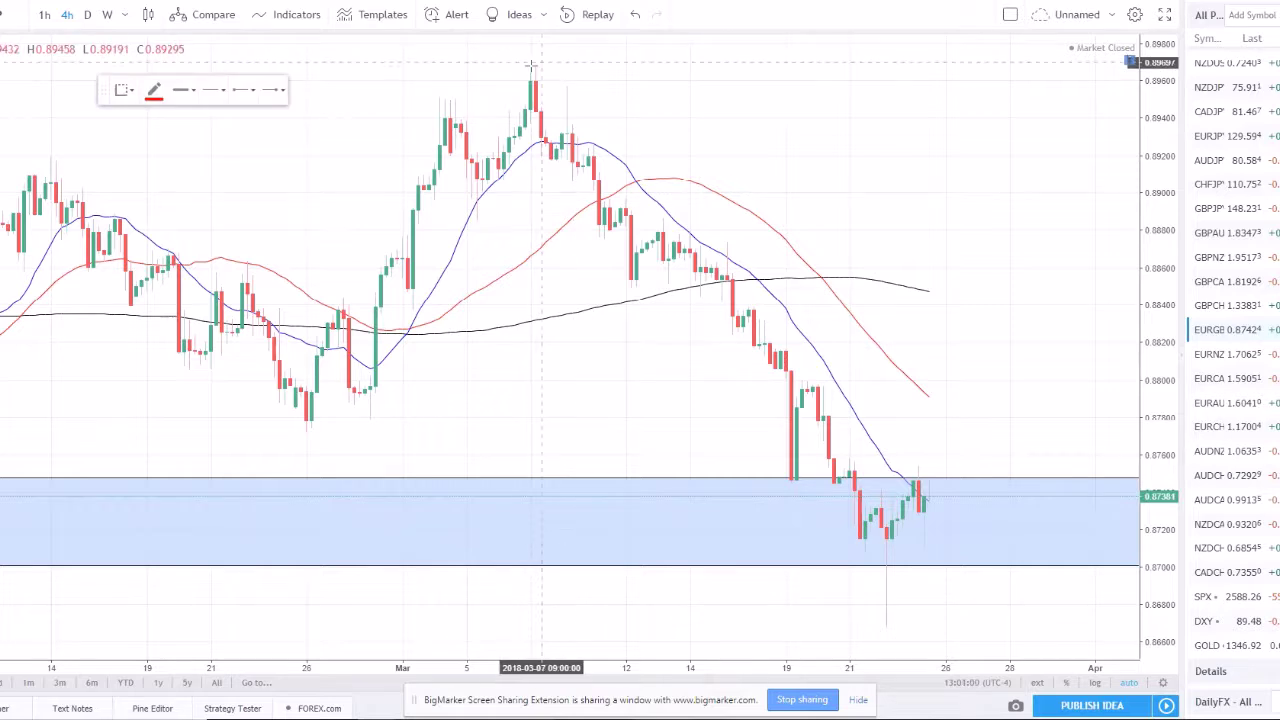
pyautogui.click(1040, 545)
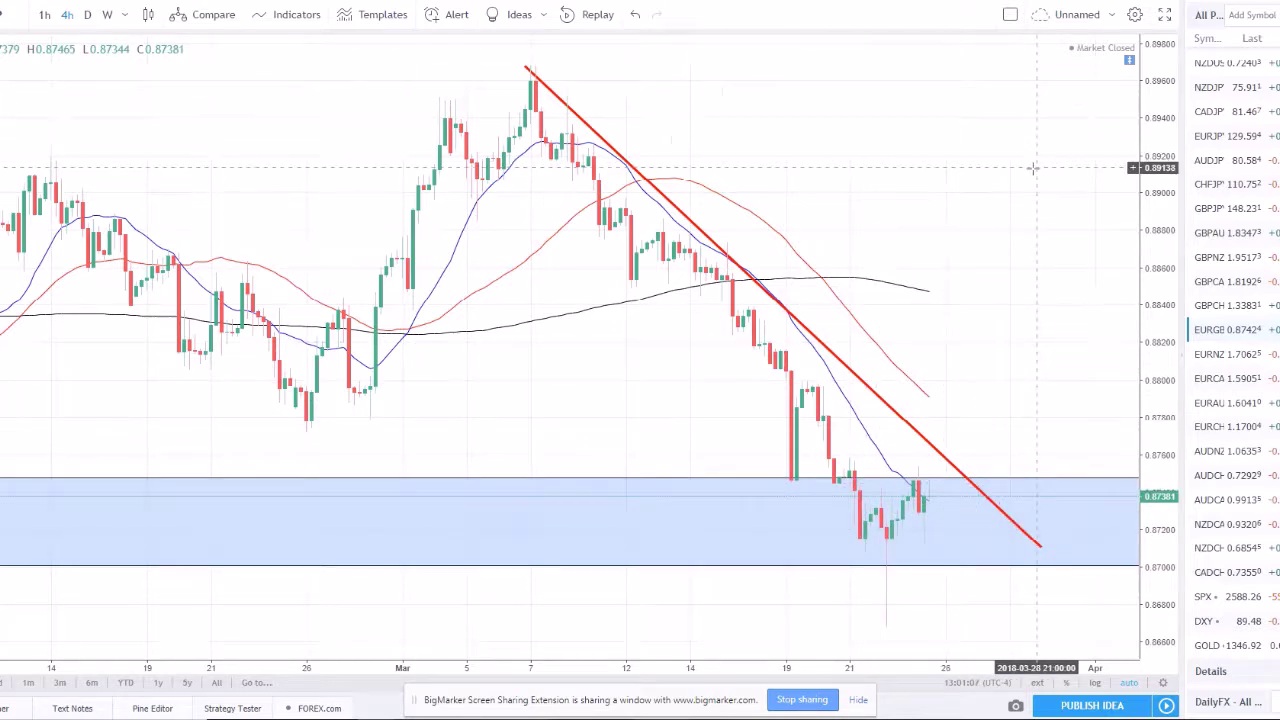
pyautogui.scroll(-5, 737, 366)
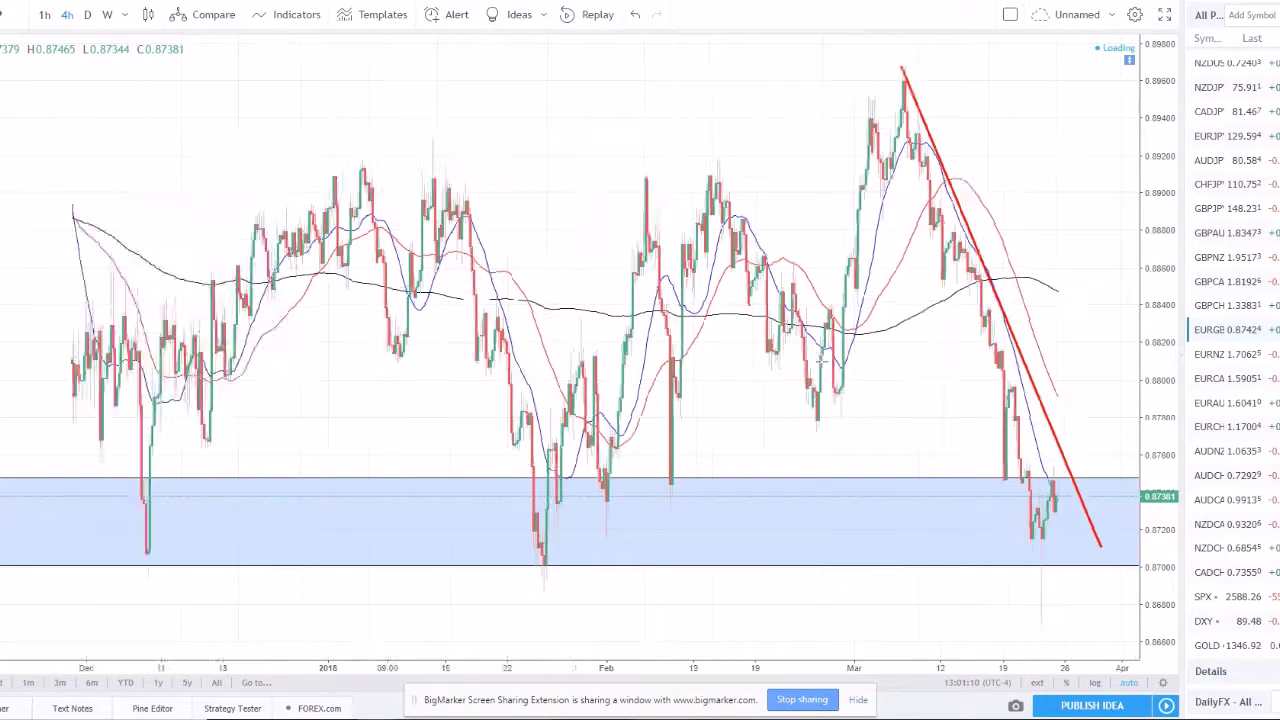
pyautogui.scroll(-2, 820, 362)
# Step: Switch EURGBP to the daily timeframe and mark the resistance zone with a rectangle from about 0.8878 to 0.8922, starting on 2017-12-21
pyautogui.click(88, 15)
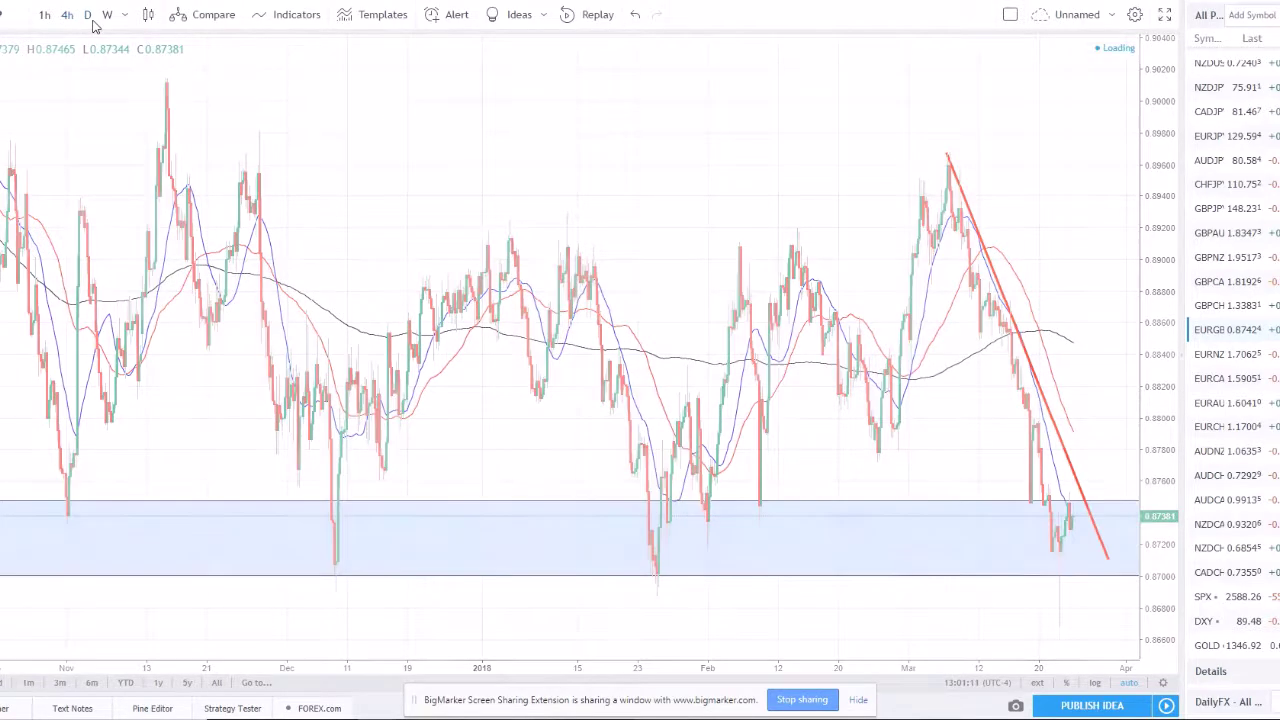
pyautogui.scroll(-4, 923, 457)
pyautogui.scroll(5, 763, 458)
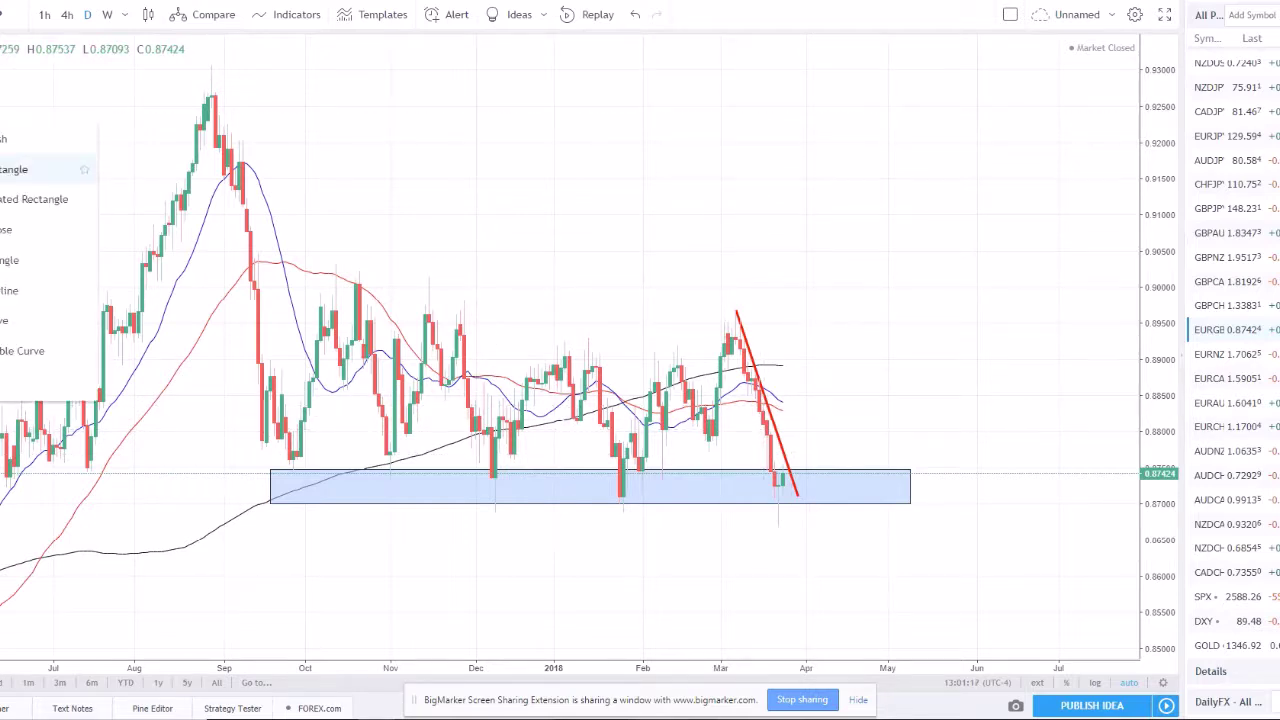
pyautogui.click(30, 166)
pyautogui.click(530, 344)
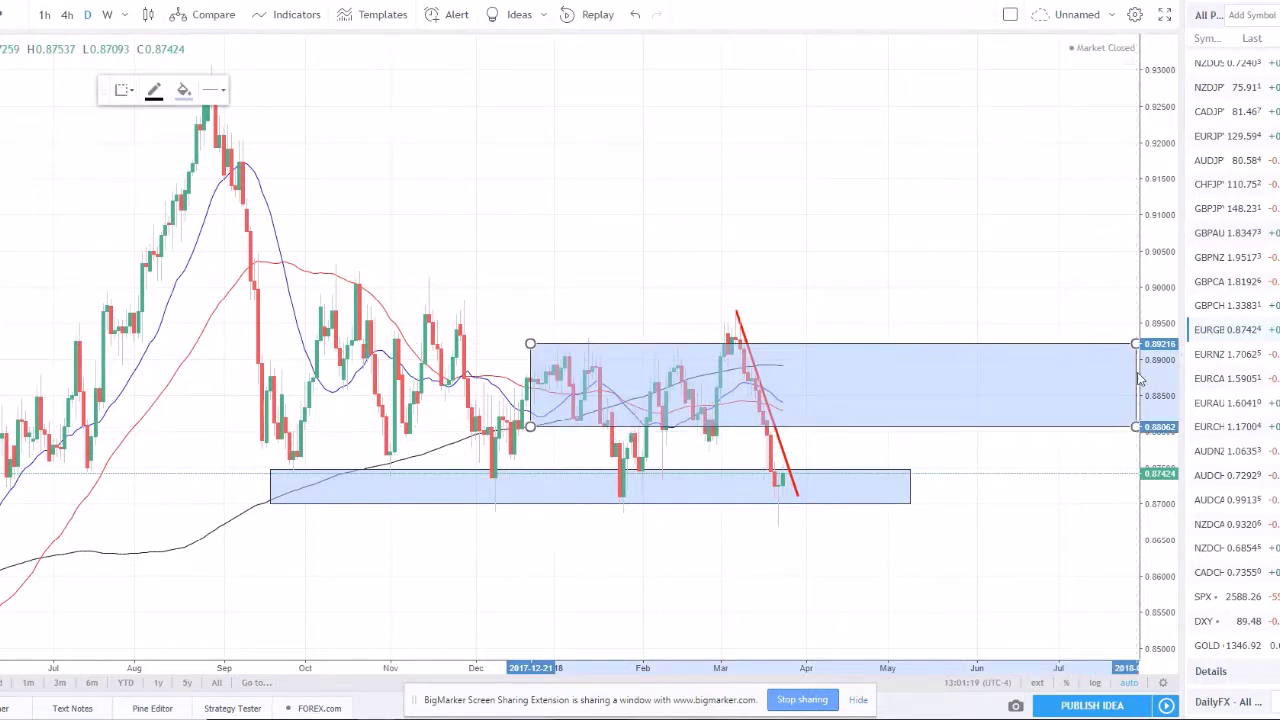
pyautogui.click(1104, 375)
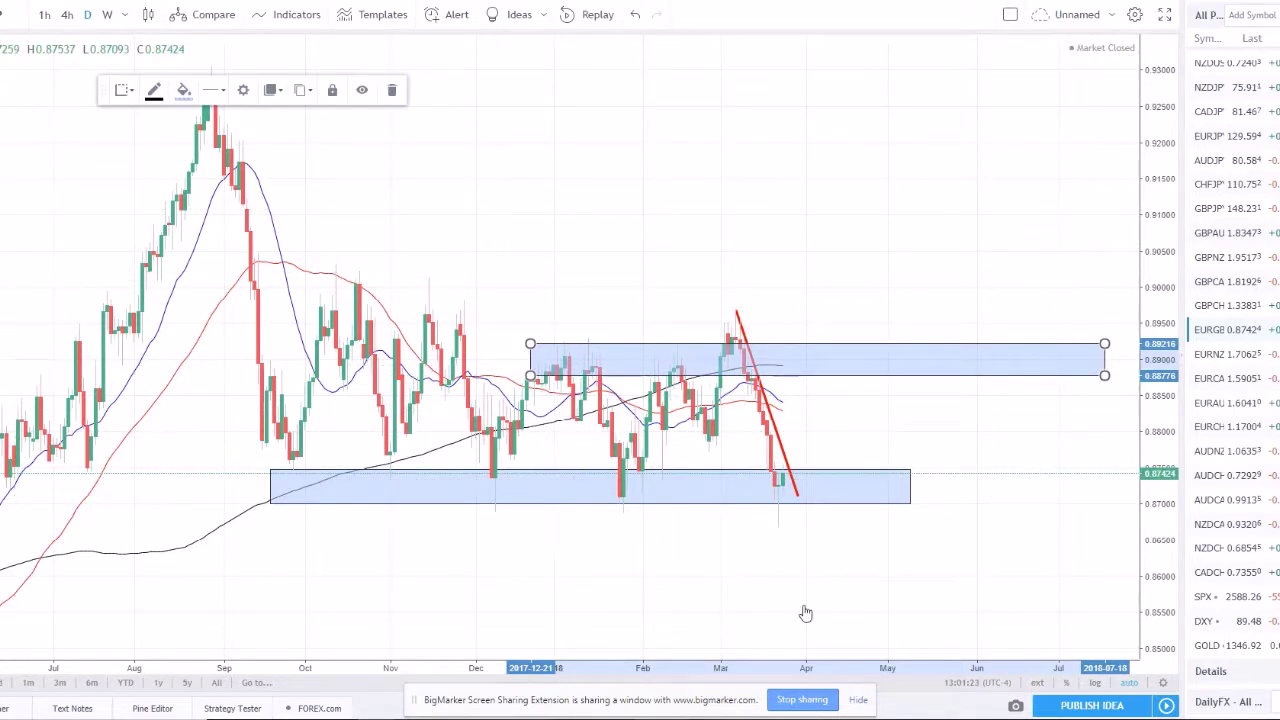
# Step: Draw a nearly horizontal trendline at about 0.880 from 2017-11-07 to 2018-05-24 on the daily EURGBP chart and delete it
pyautogui.hotkey('alt', 't')
pyautogui.click(405, 432)
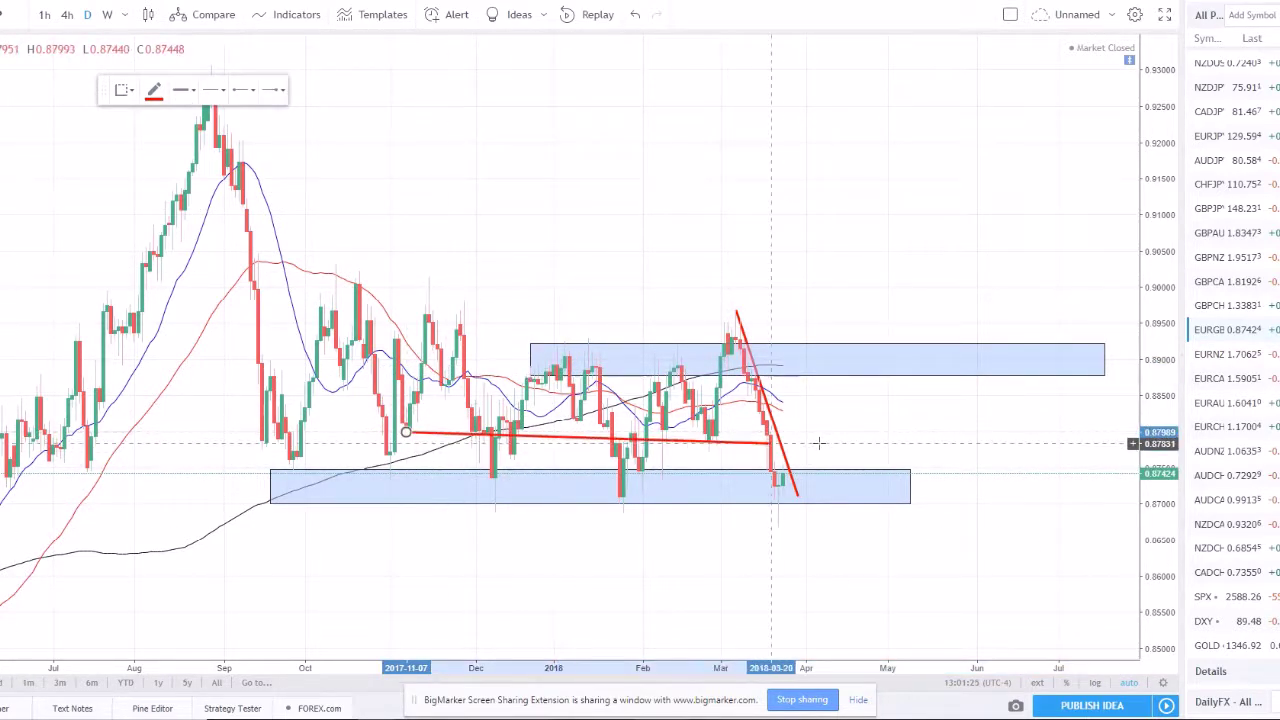
pyautogui.click(953, 436)
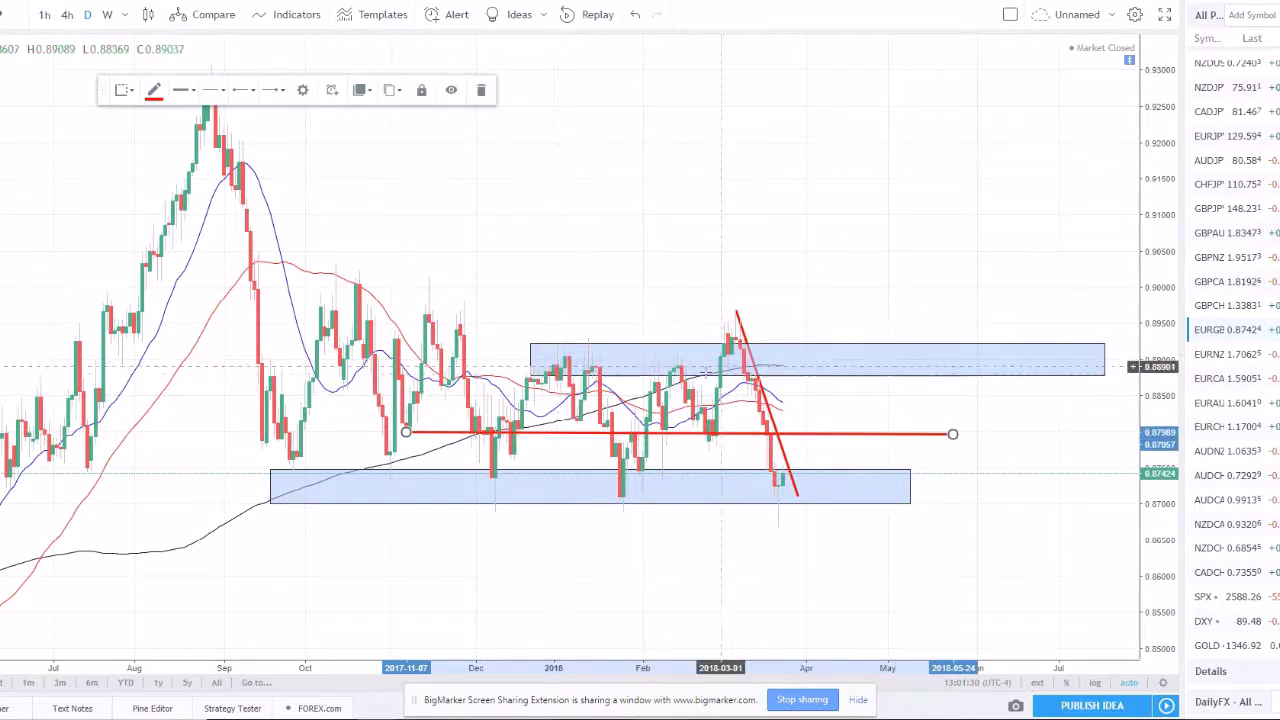
pyautogui.press('Delete')
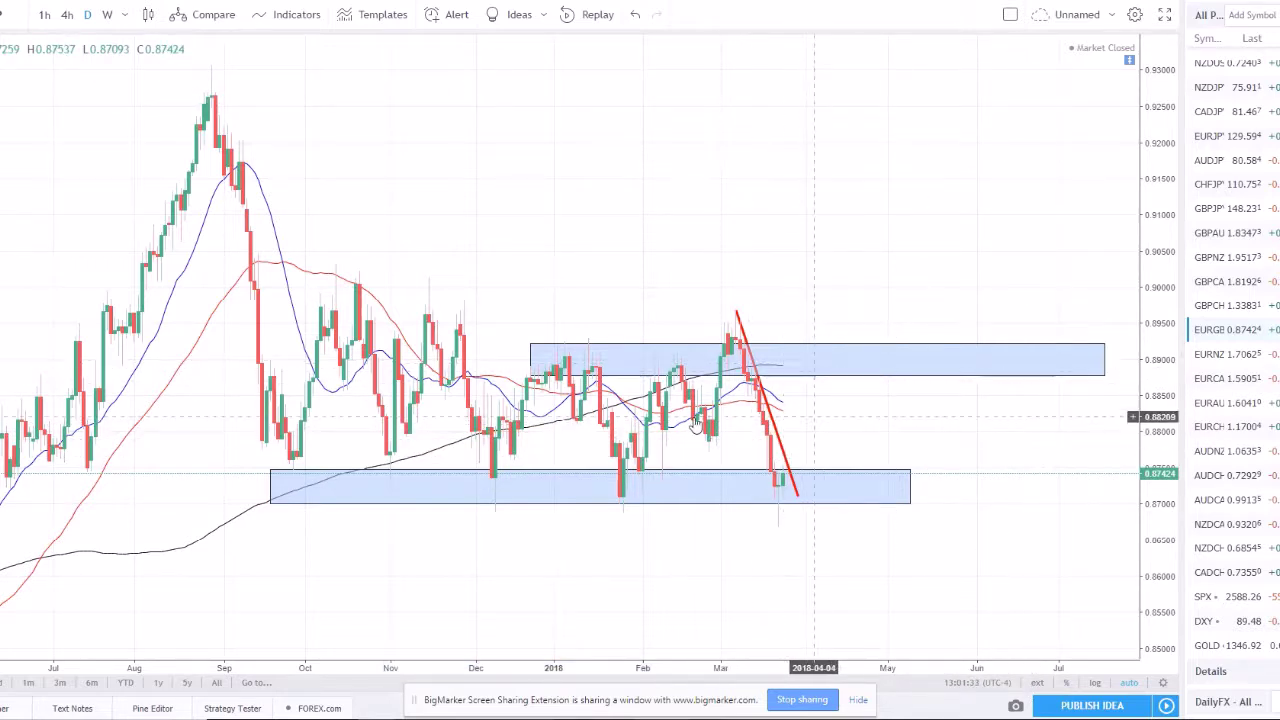
# Step: Delete the descending trendline, the resistance rectangle and the support rectangle from the daily EURGBP chart
pyautogui.click(784, 455)
pyautogui.press('Delete')
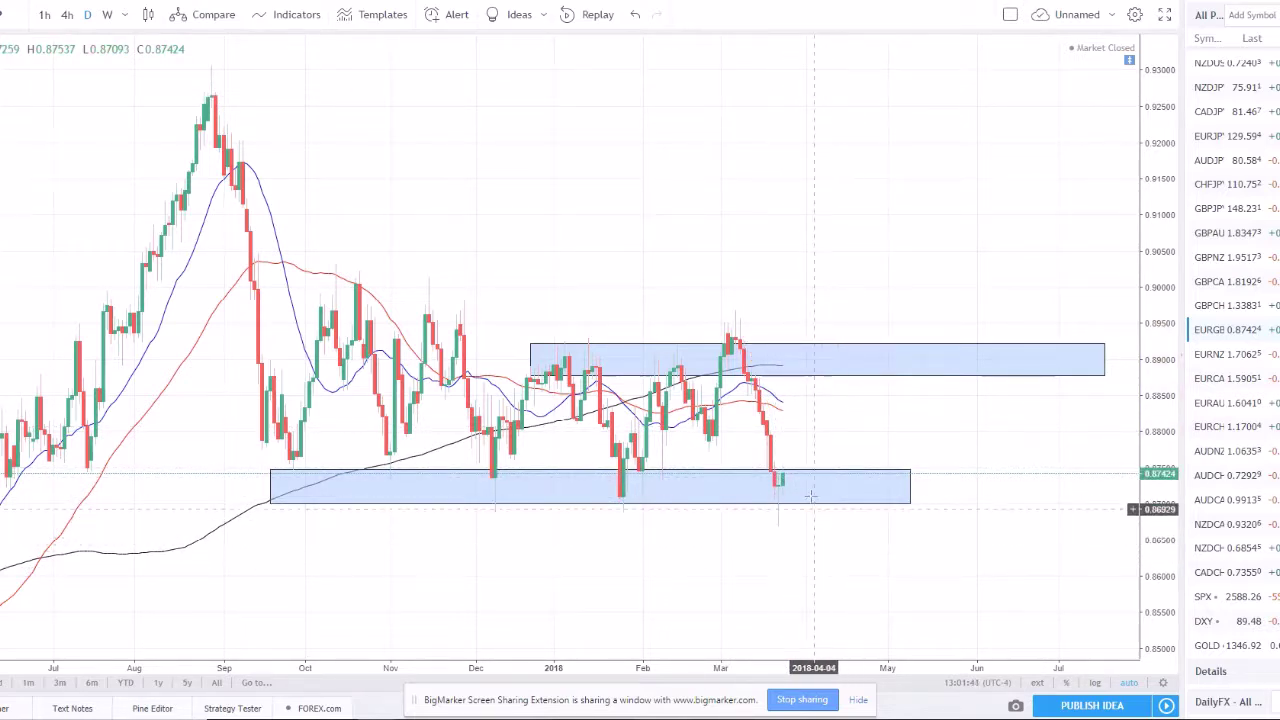
pyautogui.click(814, 378)
pyautogui.press('Delete')
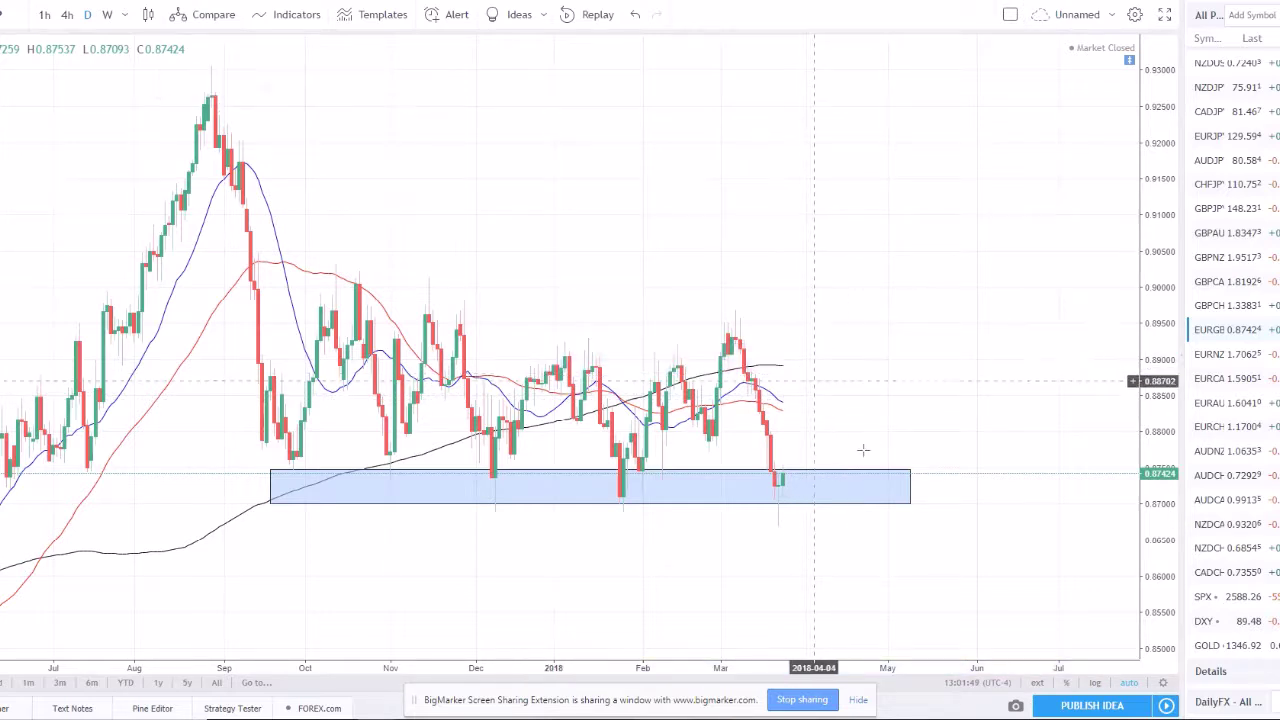
pyautogui.click(838, 500)
pyautogui.press('Delete')
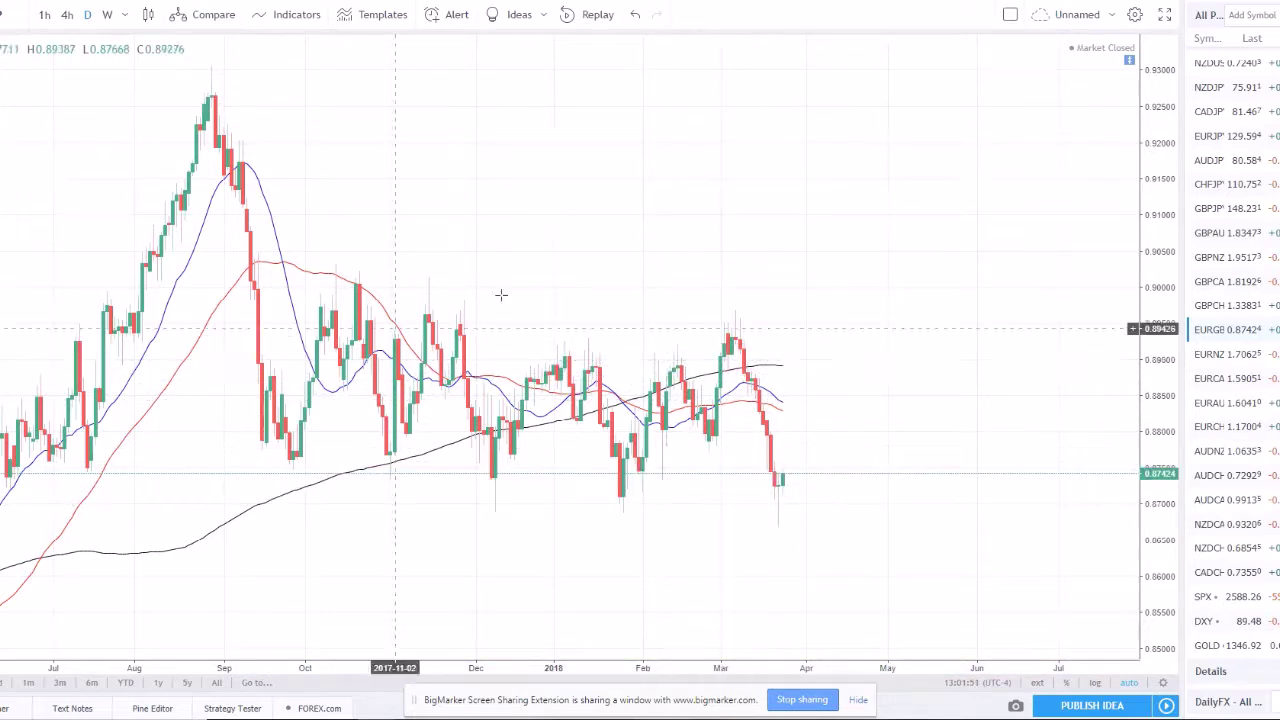
# Step: Place a Fibonacci retracement from EURGBP's April 2017 low at 0.83017 up to 0.93118, check its levels and delete it
pyautogui.scroll(-2, 747, 350)
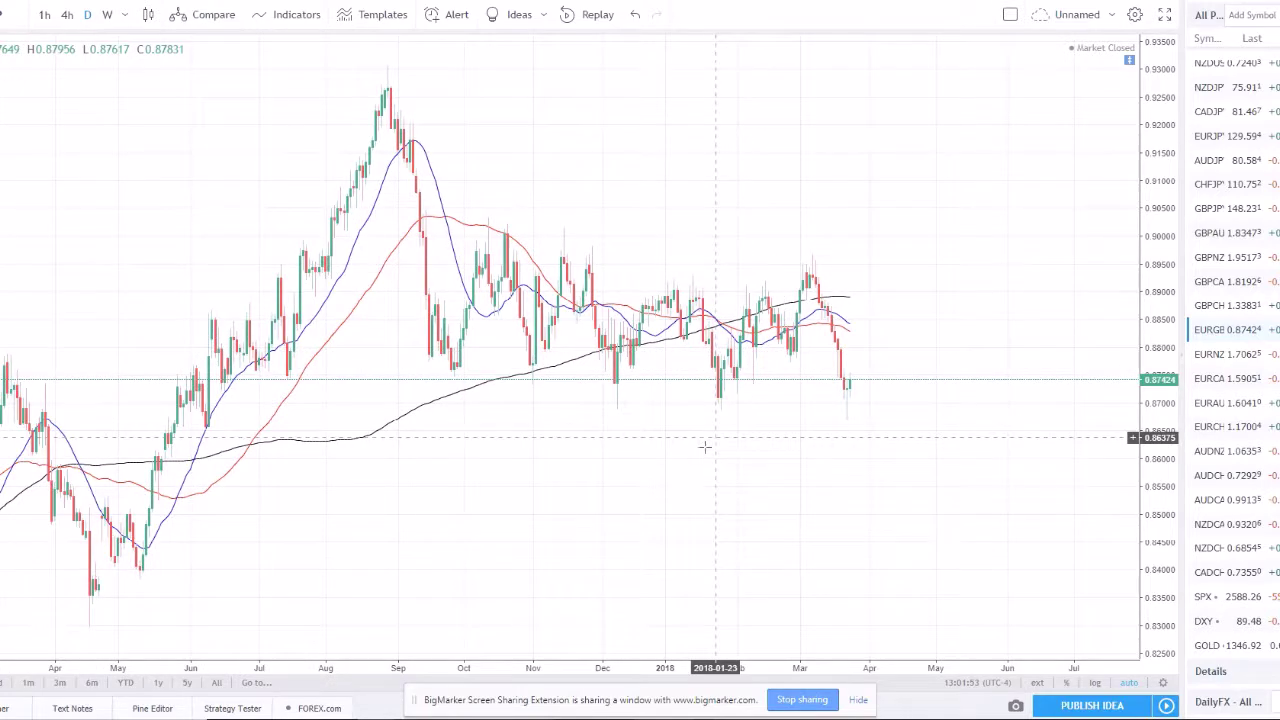
pyautogui.scroll(-1, 696, 479)
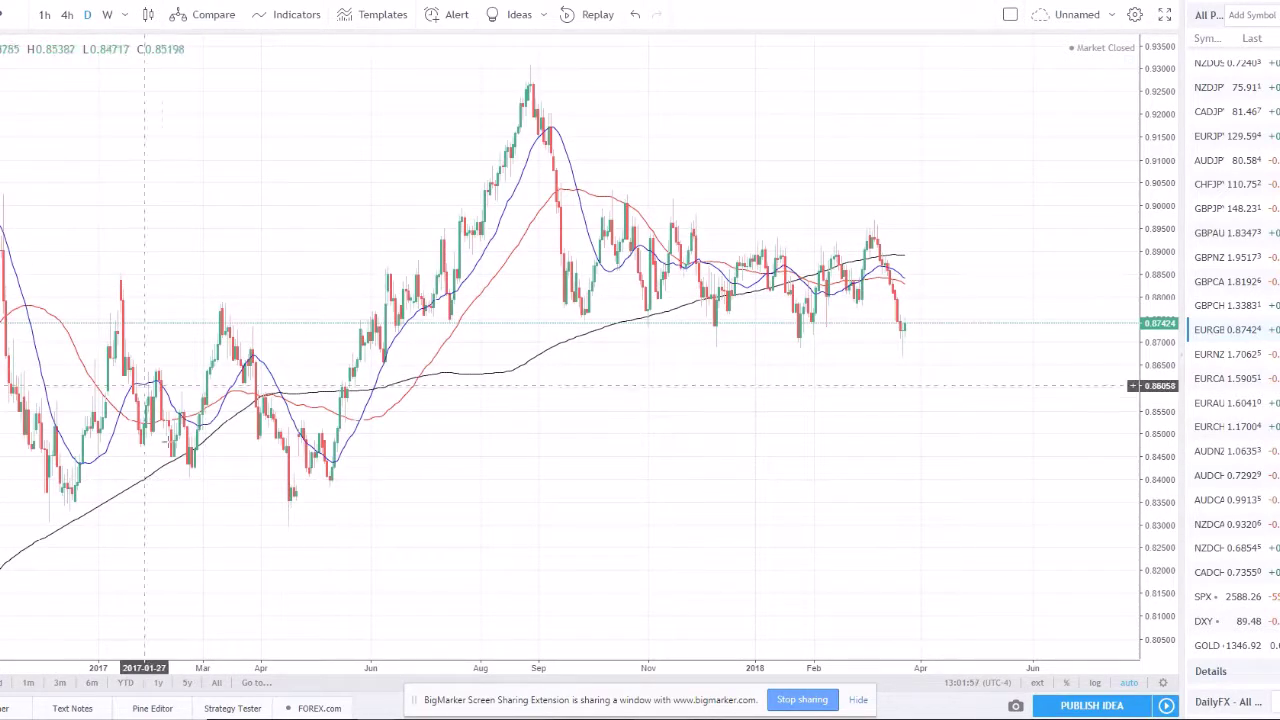
pyautogui.moveTo(275, 524)
pyautogui.mouseDown()
pyautogui.moveTo(530, 194)
pyautogui.moveTo(949, 137)
pyautogui.moveTo(1113, 63)
pyautogui.mouseUp()
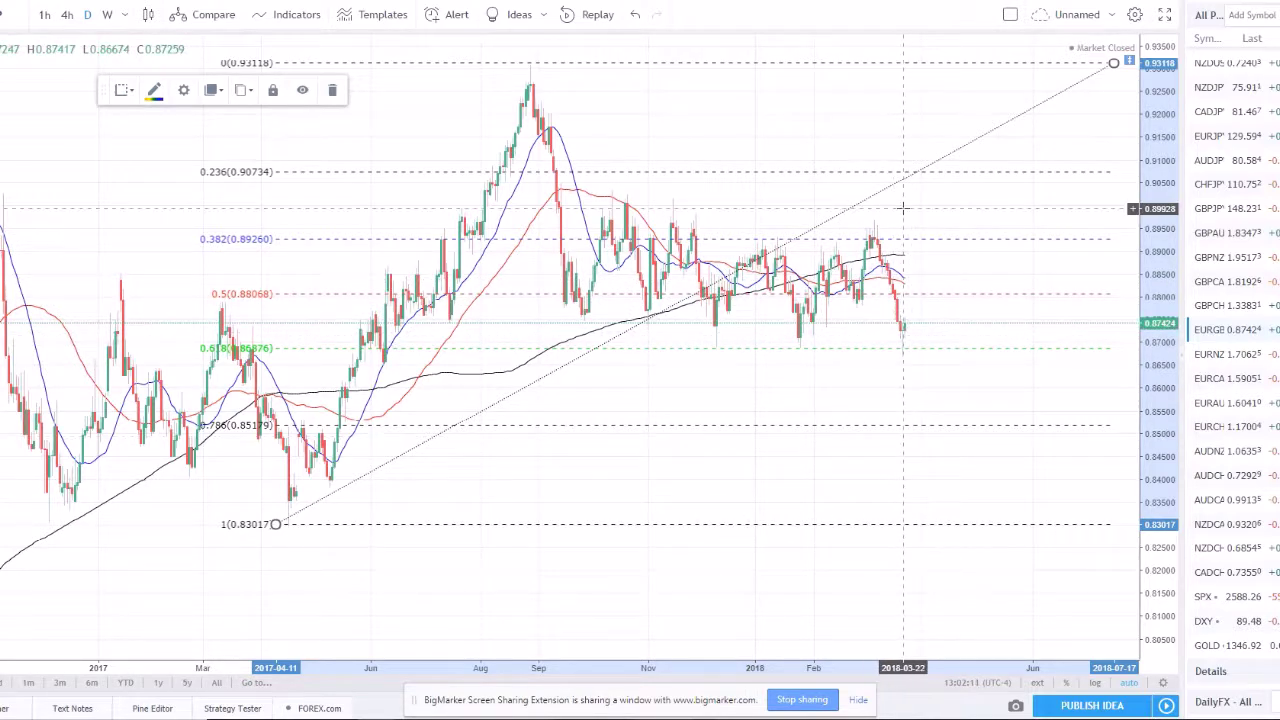
pyautogui.press('Delete')
pyautogui.scroll(3, 520, 460)
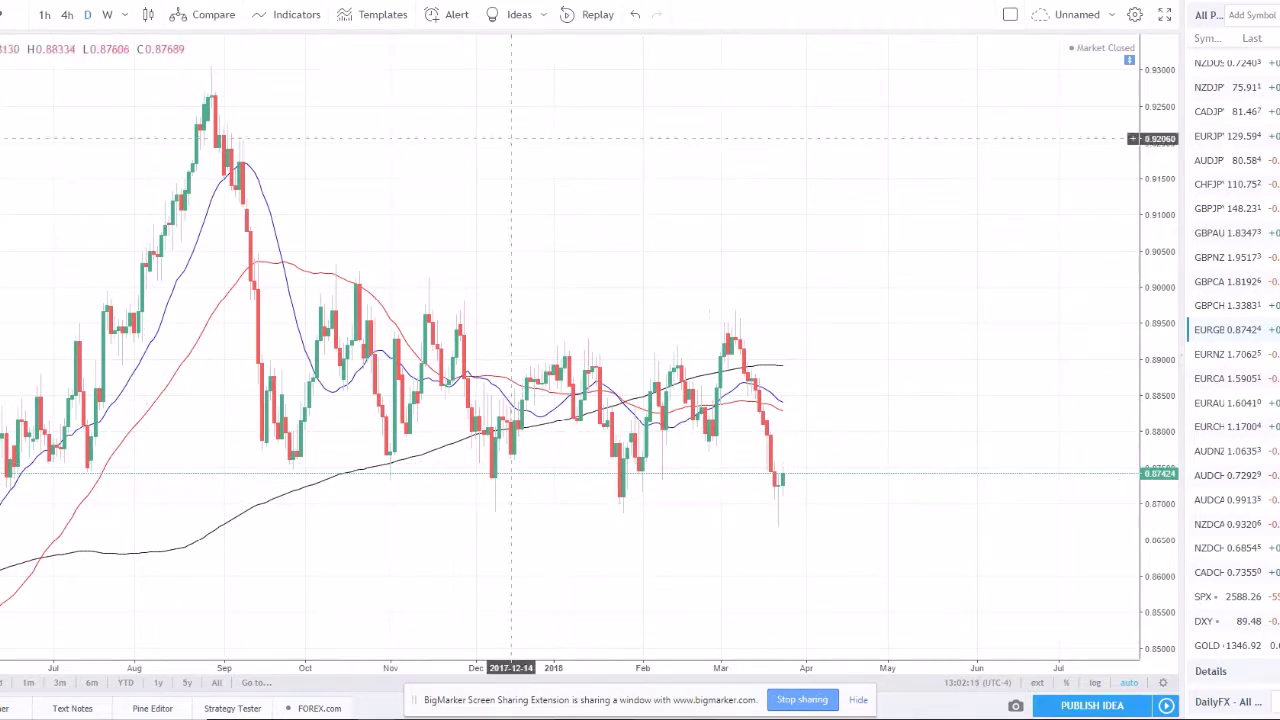
# Step: Check the BigMarker chat for new attendee questions and open the 1-hour EURGBP chart in TradingView
pyautogui.hotkey('alt', 'Tab')
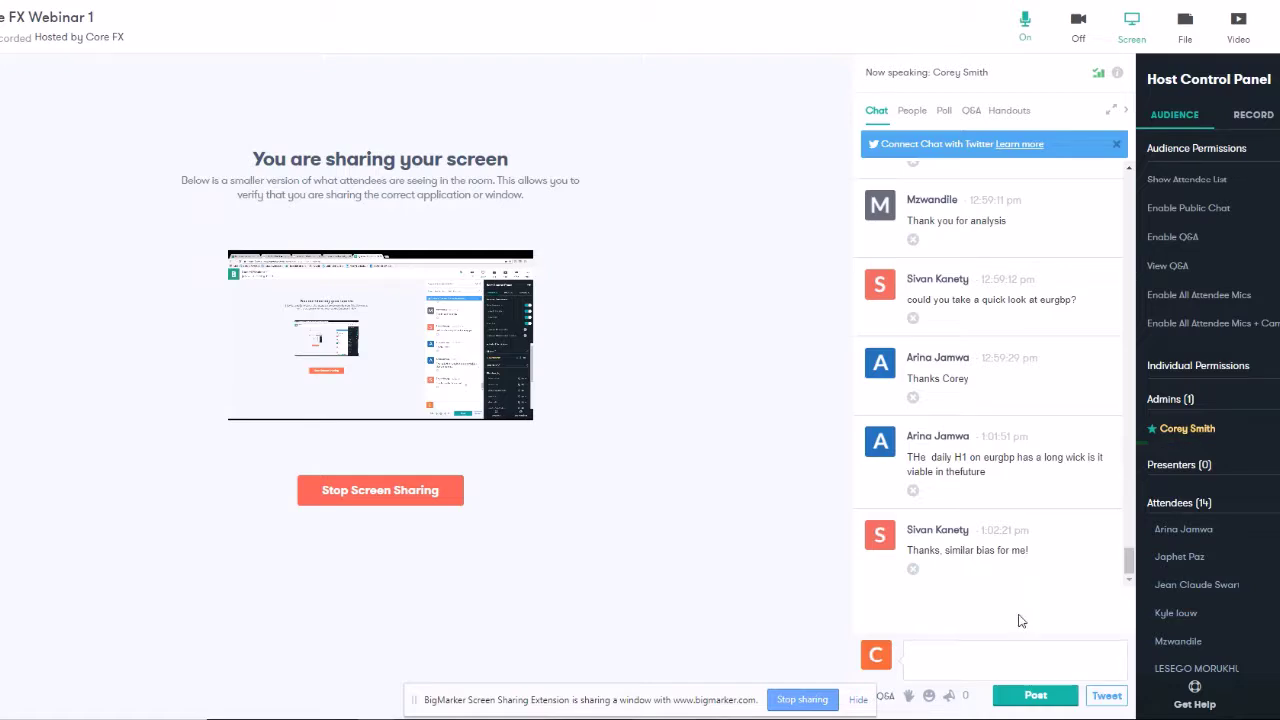
pyautogui.hotkey('alt', 'Tab')
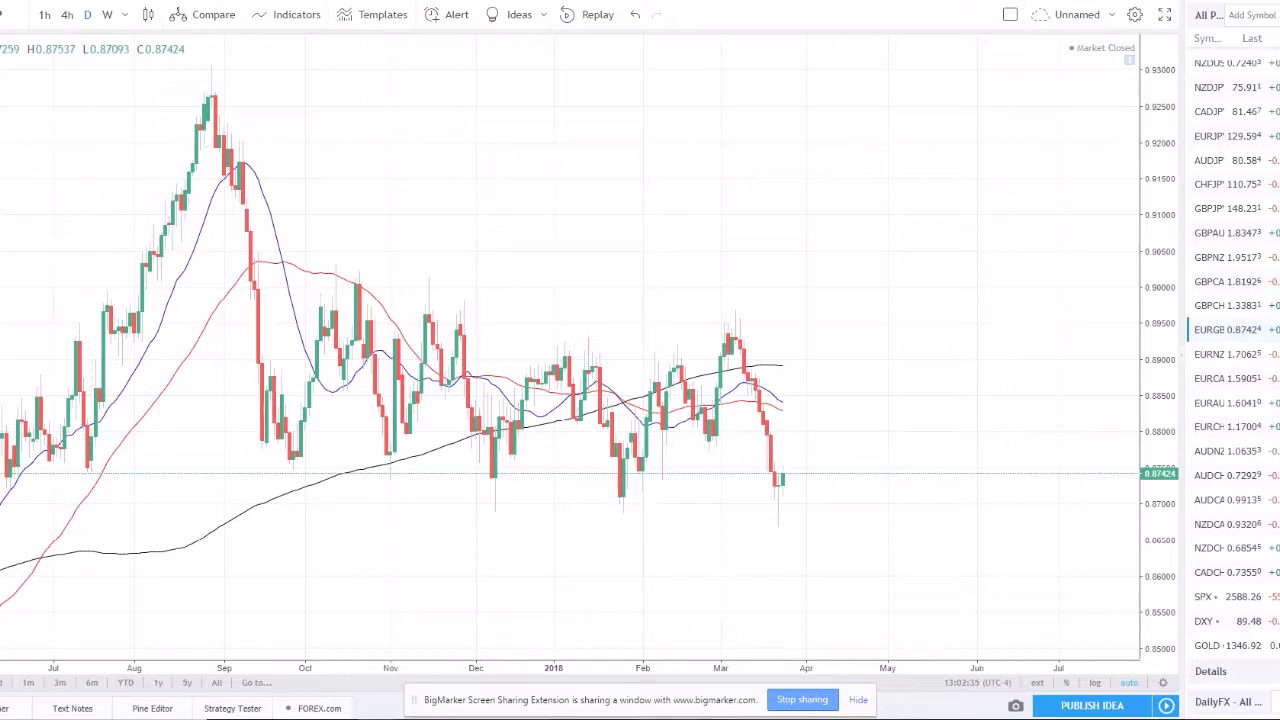
pyautogui.click(44, 14)
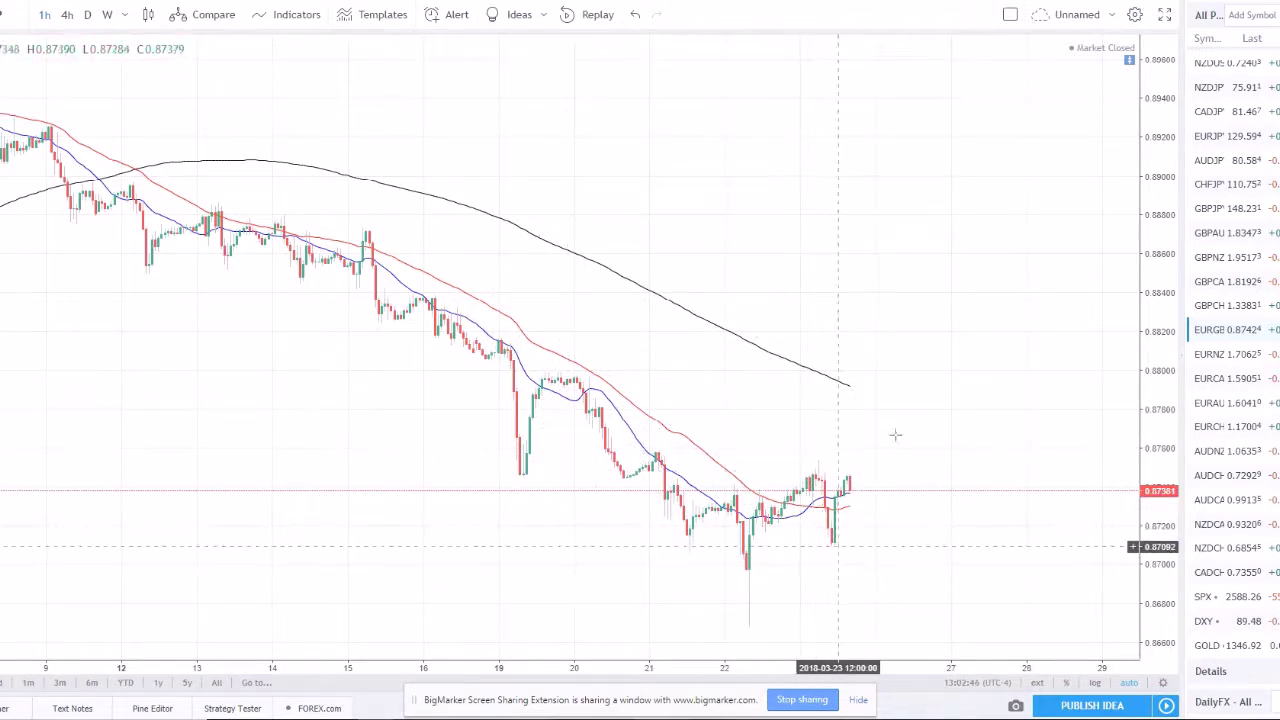
pyautogui.scroll(-5, 690, 400)
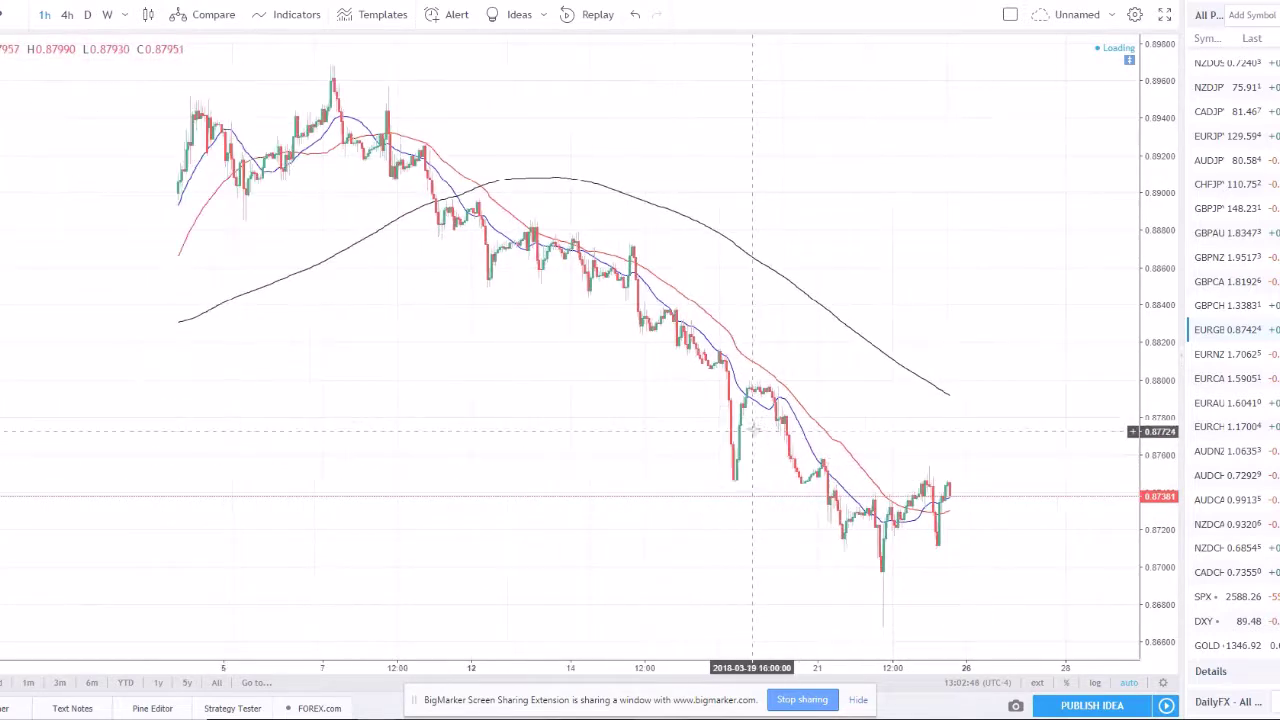
# Step: Draw a descending trendline on the 1-hour EURGBP chart from about 0.8972 on March 6 to 0.8734 on March 28 and delete it
pyautogui.click(320, 58)
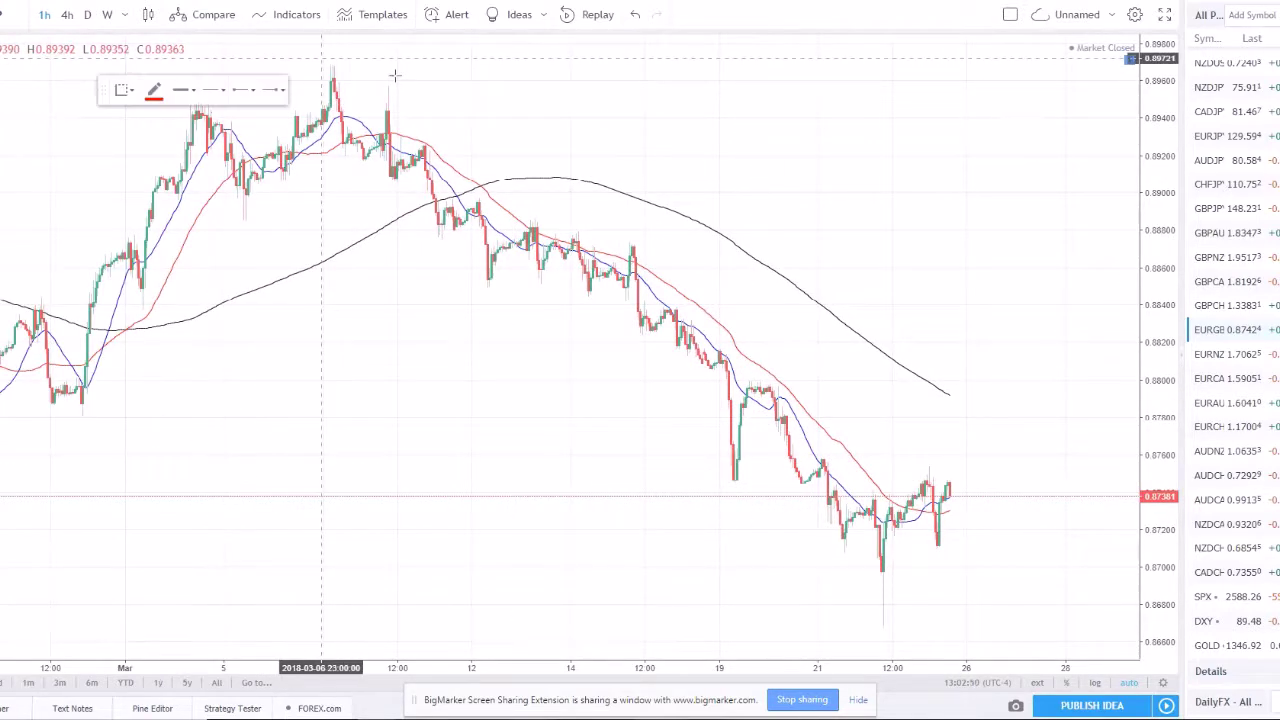
pyautogui.click(1065, 503)
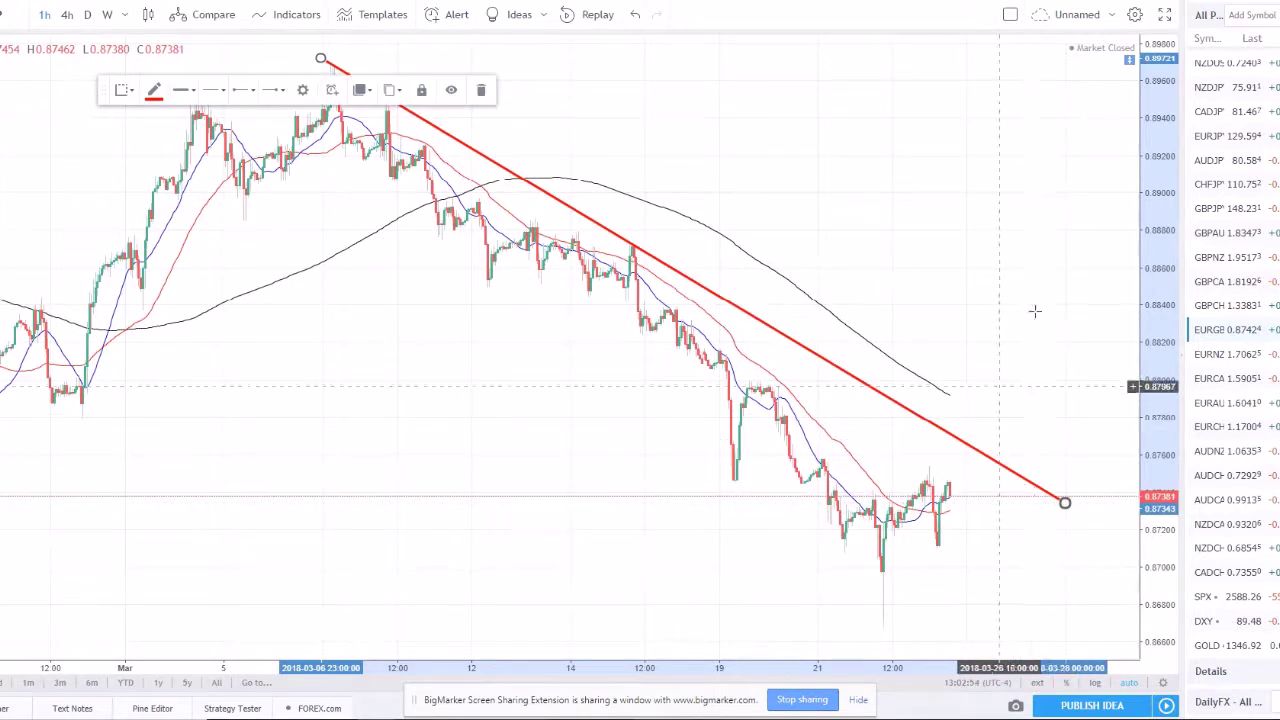
pyautogui.click(771, 337)
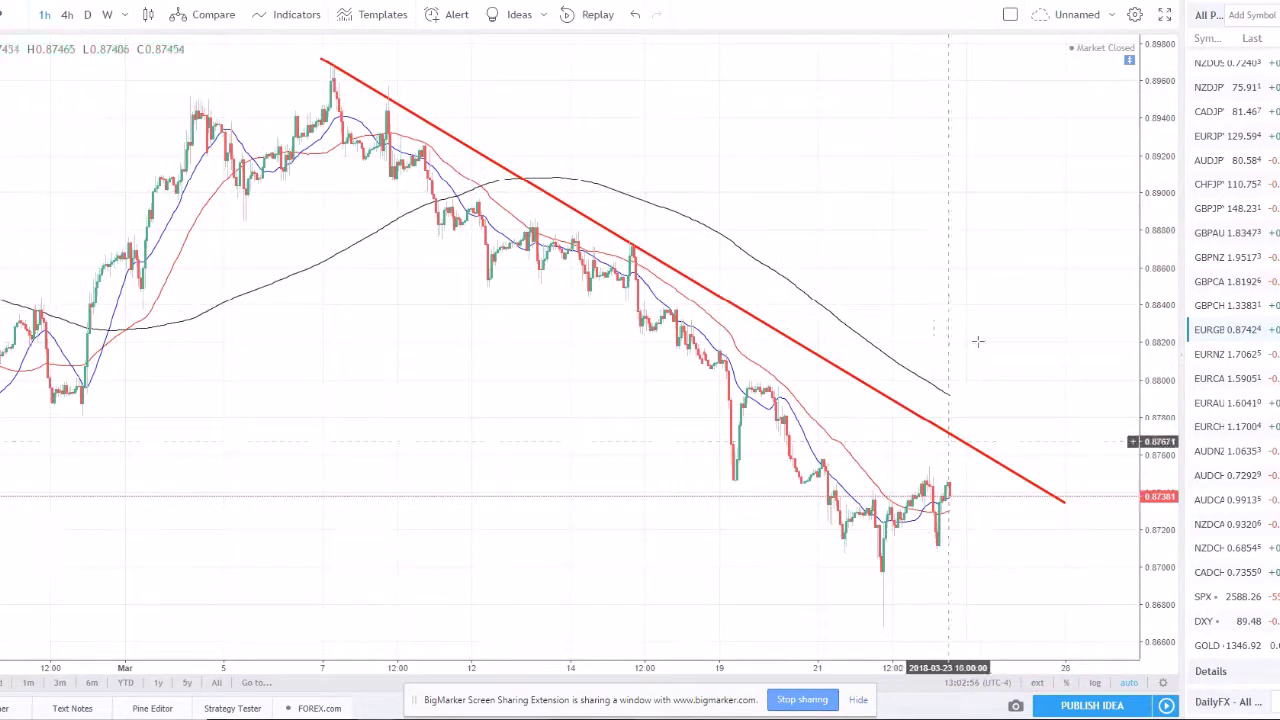
pyautogui.click(1018, 482)
pyautogui.press('Delete')
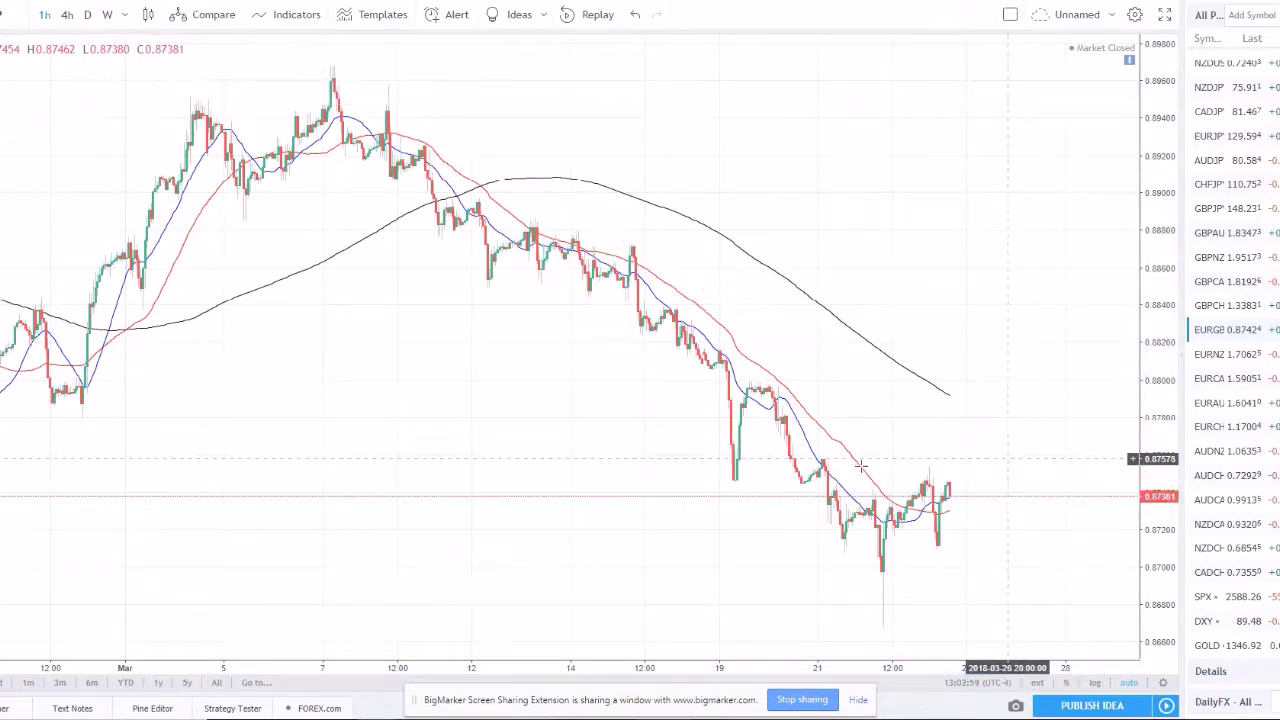
pyautogui.scroll(4, 778, 540)
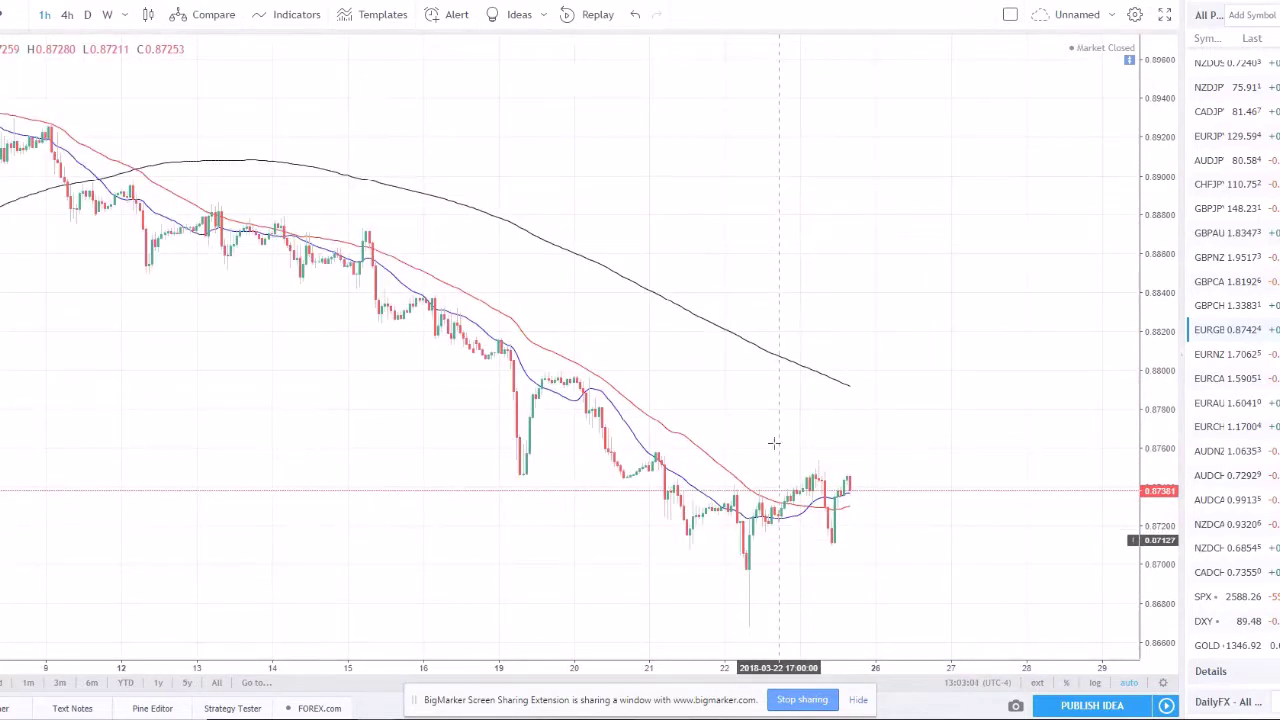
# Step: Check the BigMarker chat for new attendee questions and open the BTCUSD chart from TradingView's CRYPTO watchlist
pyautogui.hotkey('alt', 'Tab')
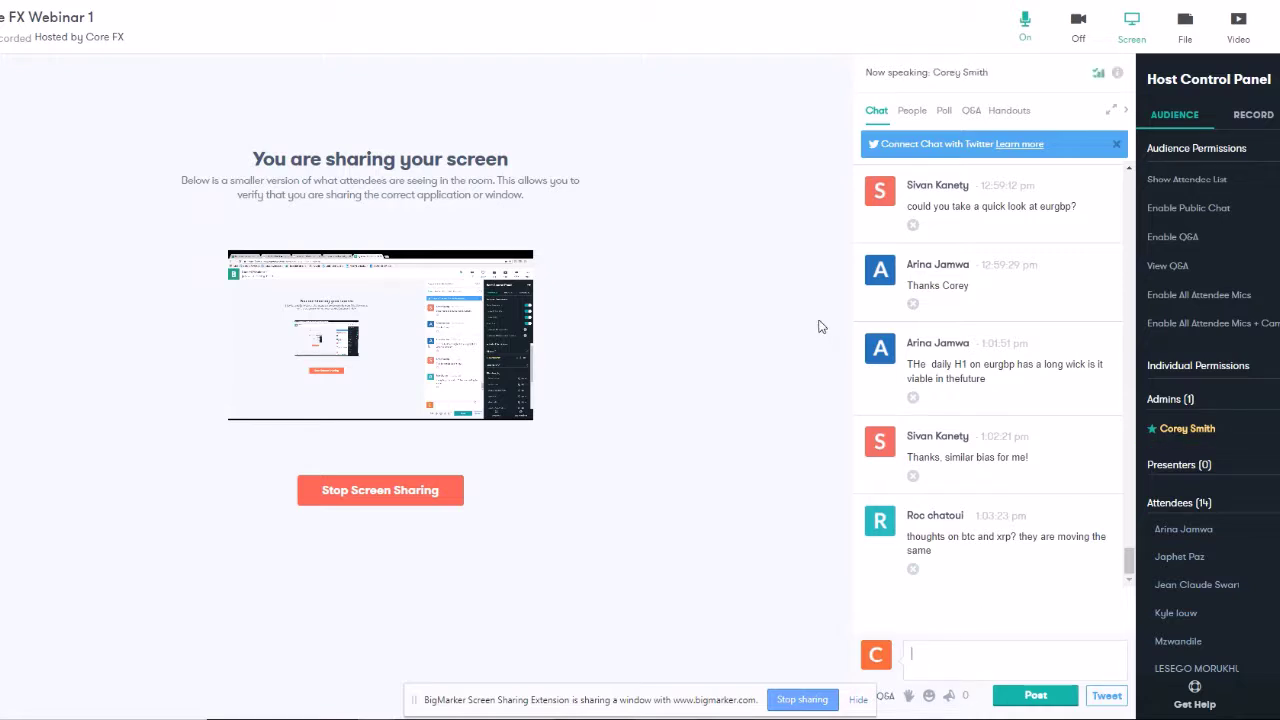
pyautogui.hotkey('alt', 'Tab')
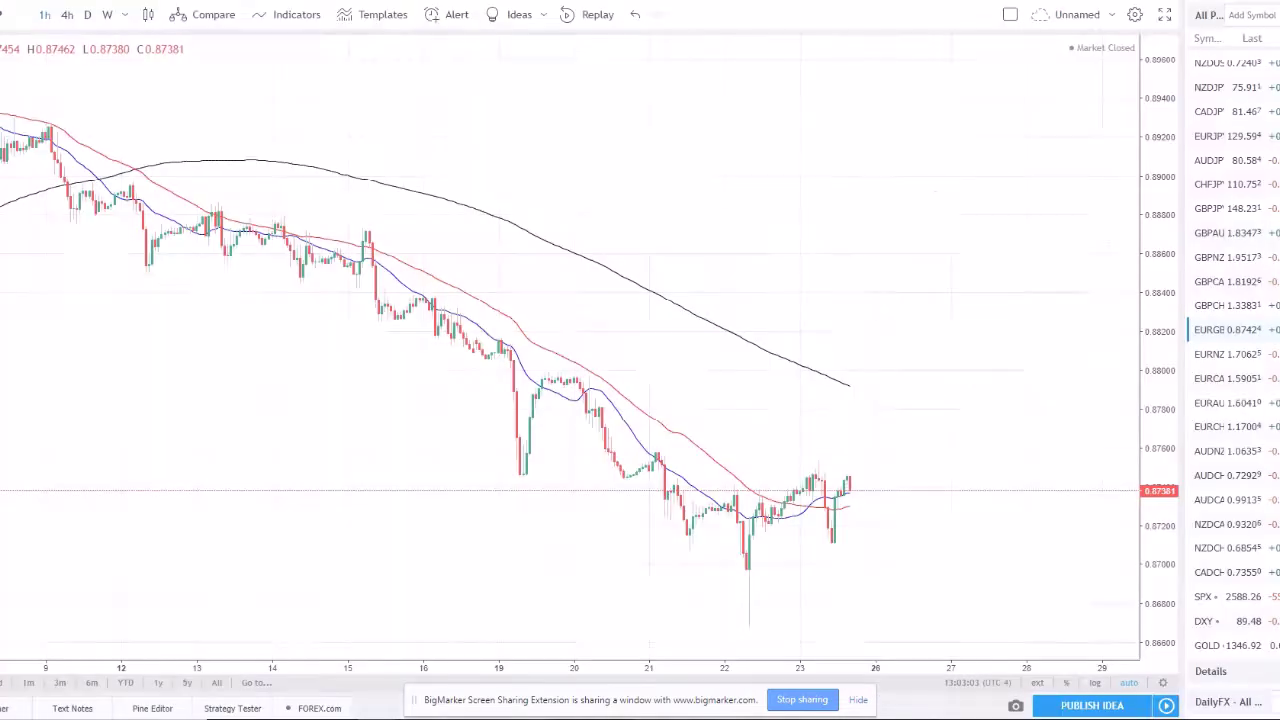
pyautogui.click(1208, 14)
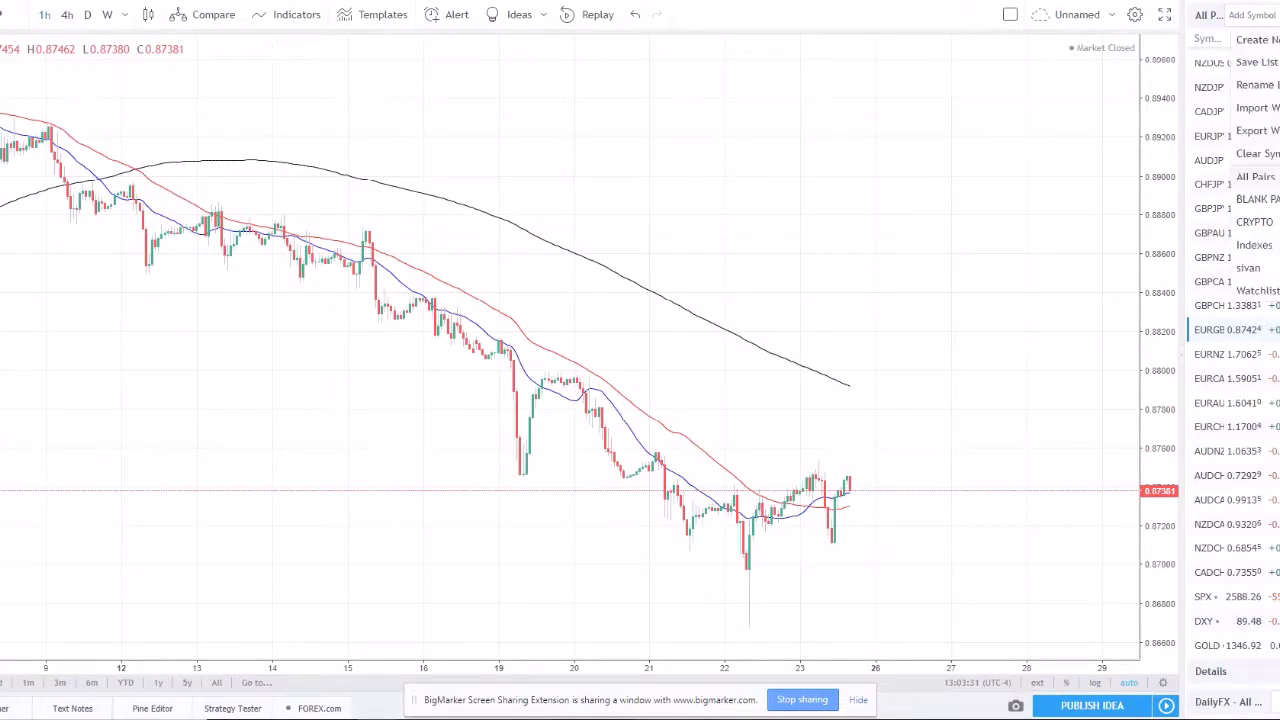
pyautogui.click(1254, 245)
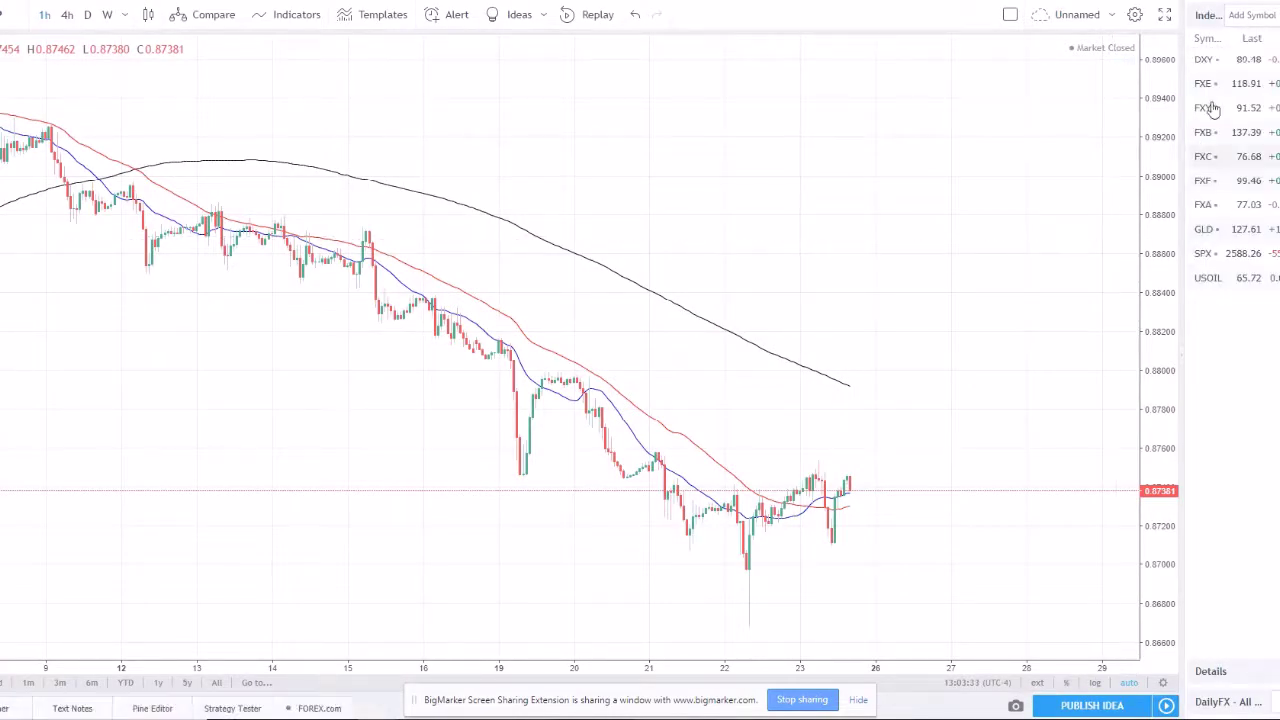
pyautogui.click(1208, 14)
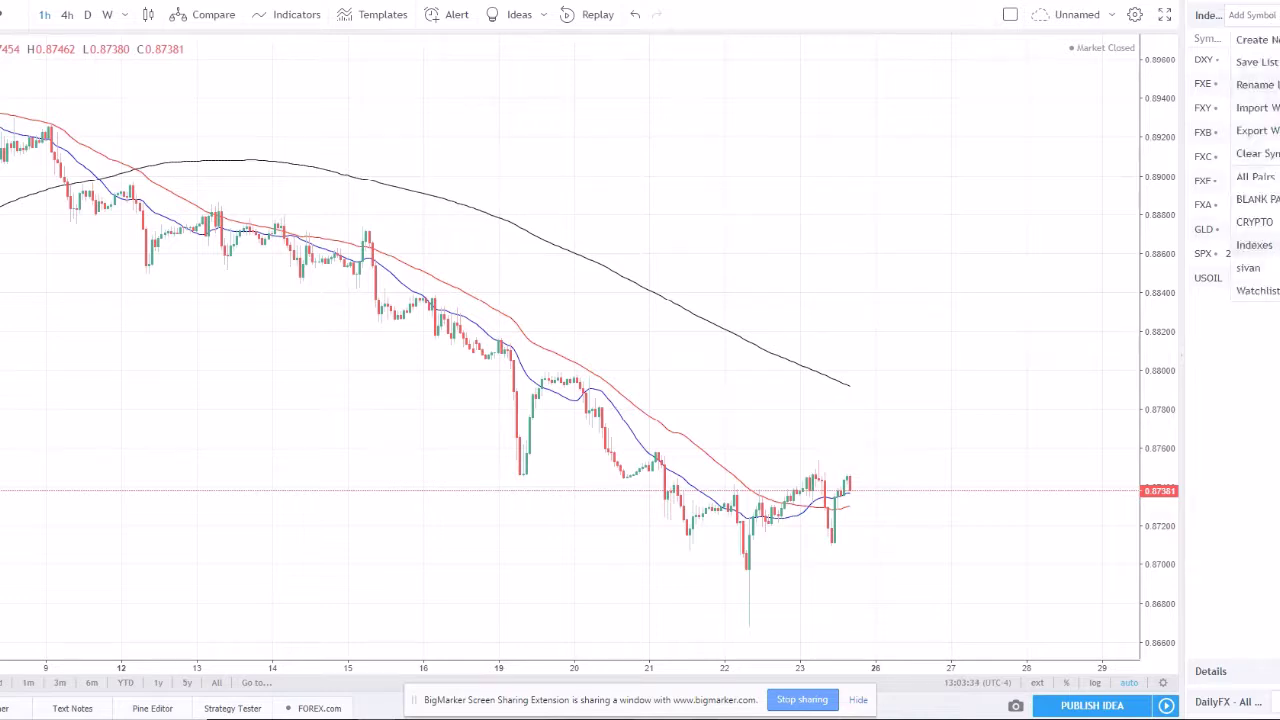
pyautogui.click(1255, 222)
pyautogui.click(1201, 60)
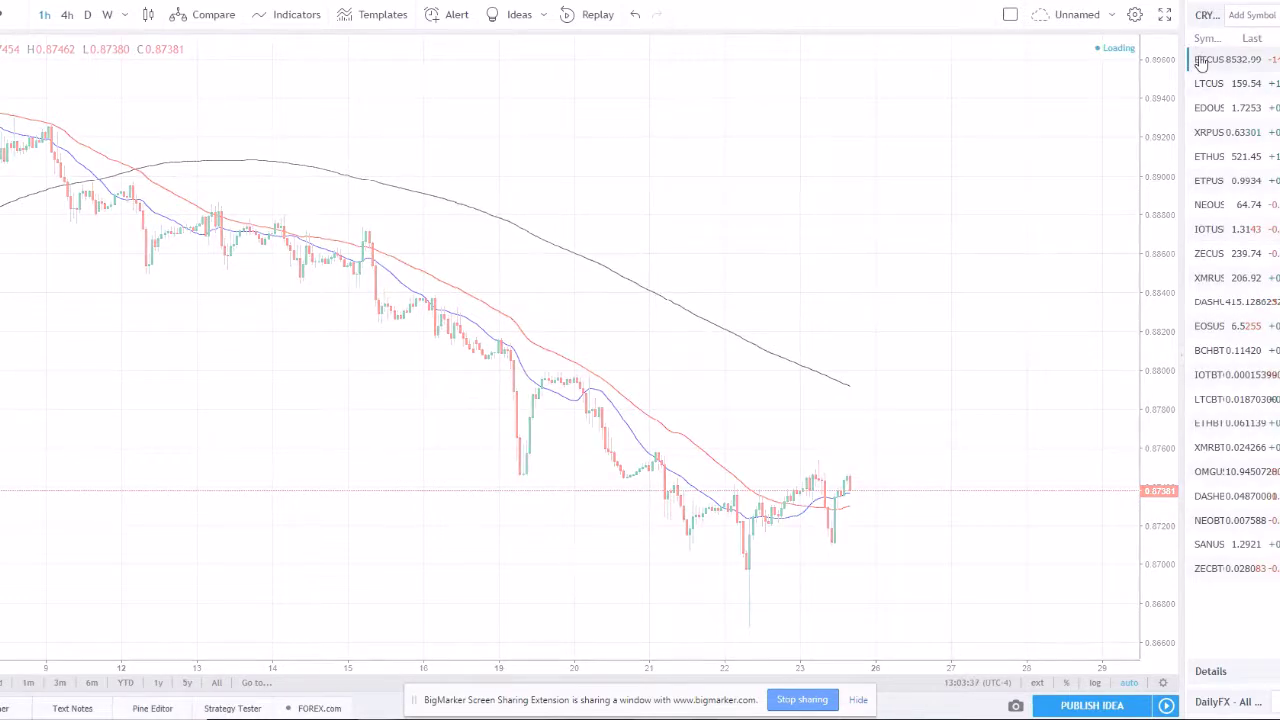
# Step: View BTCUSD on the weekly timeframe and switch the chart to daily to review the price action since December 2017
pyautogui.click(107, 15)
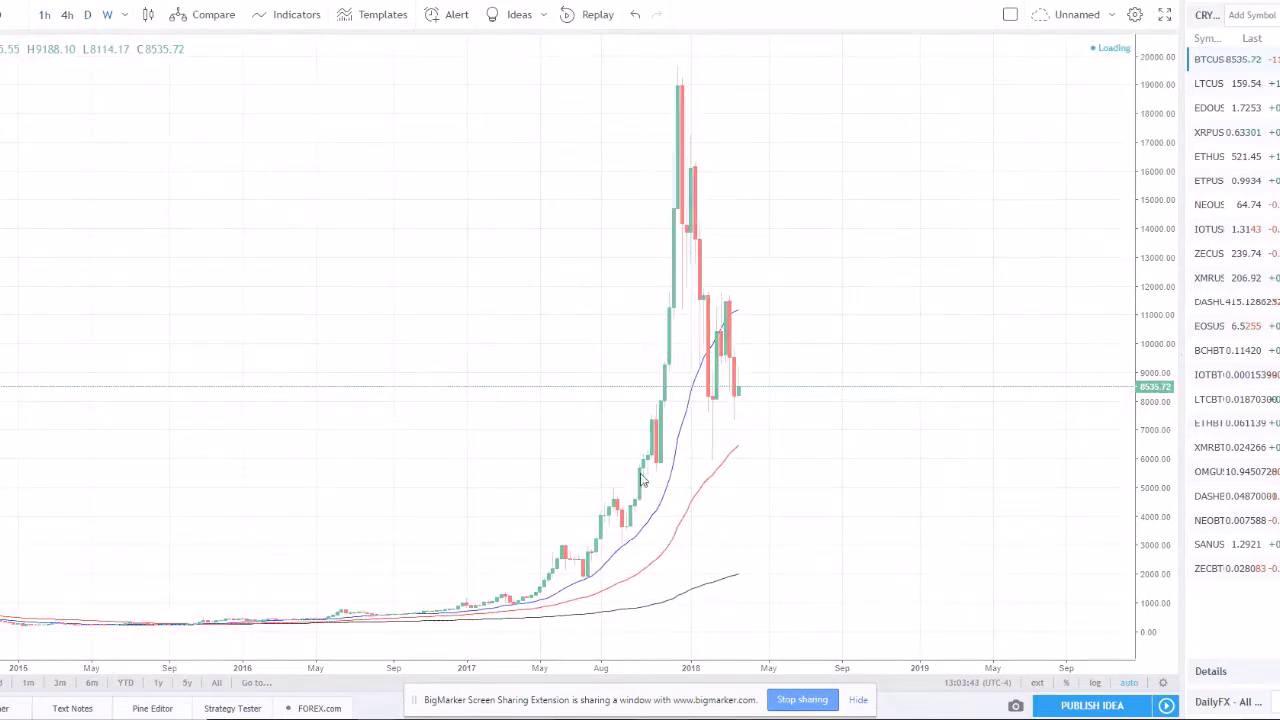
pyautogui.press('d')
pyautogui.press('Return')
pyautogui.scroll(-6, 586, 386)
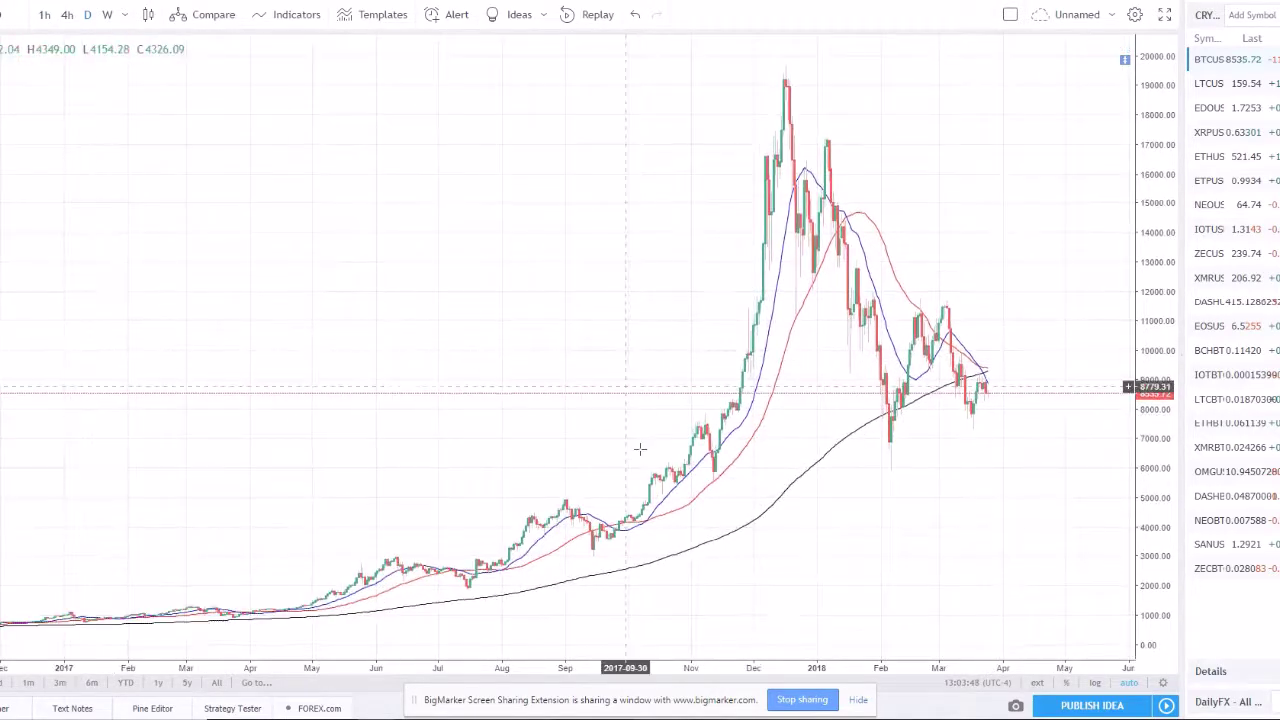
pyautogui.scroll(5, 640, 449)
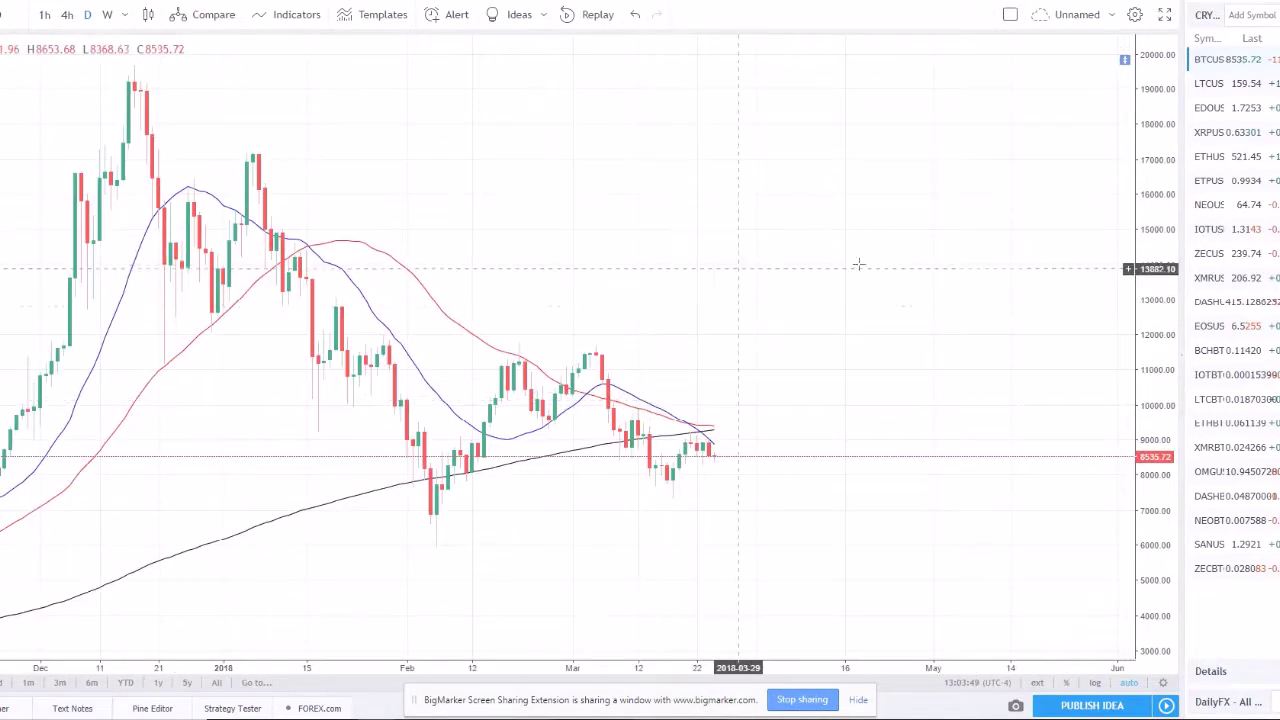
# Step: Draw a descending trendline on daily BTCUSD from about 19647 on December 13, 2017 to about 6900 on April 24, 2018
pyautogui.scroll(-5, 1024, 280)
pyautogui.scroll(-3, 943, 517)
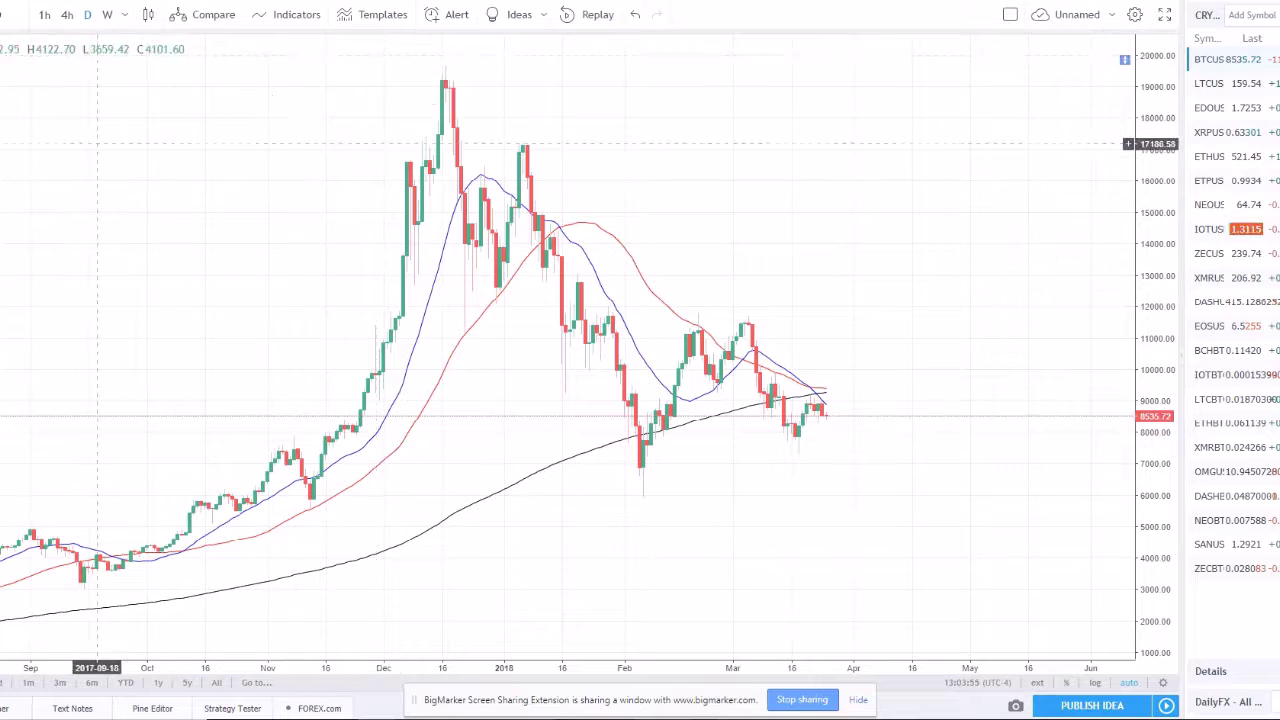
pyautogui.hotkey('alt', 't')
pyautogui.click(430, 66)
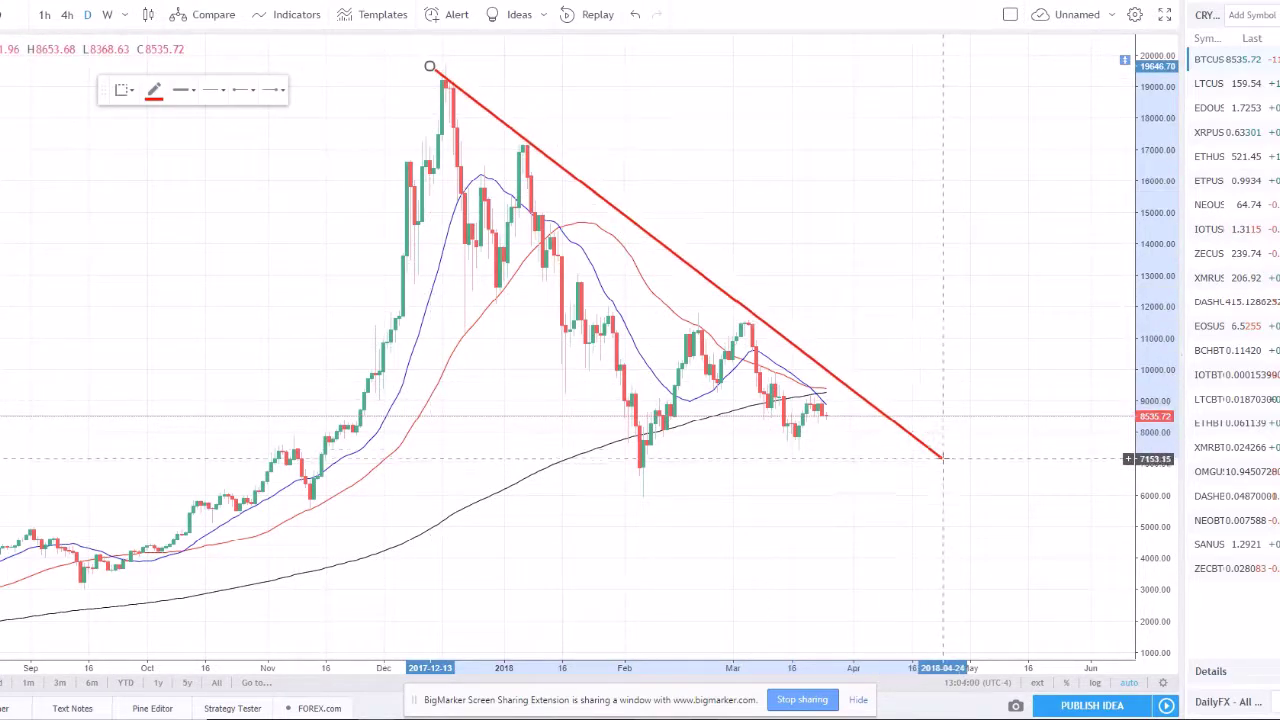
pyautogui.click(942, 467)
pyautogui.click(725, 224)
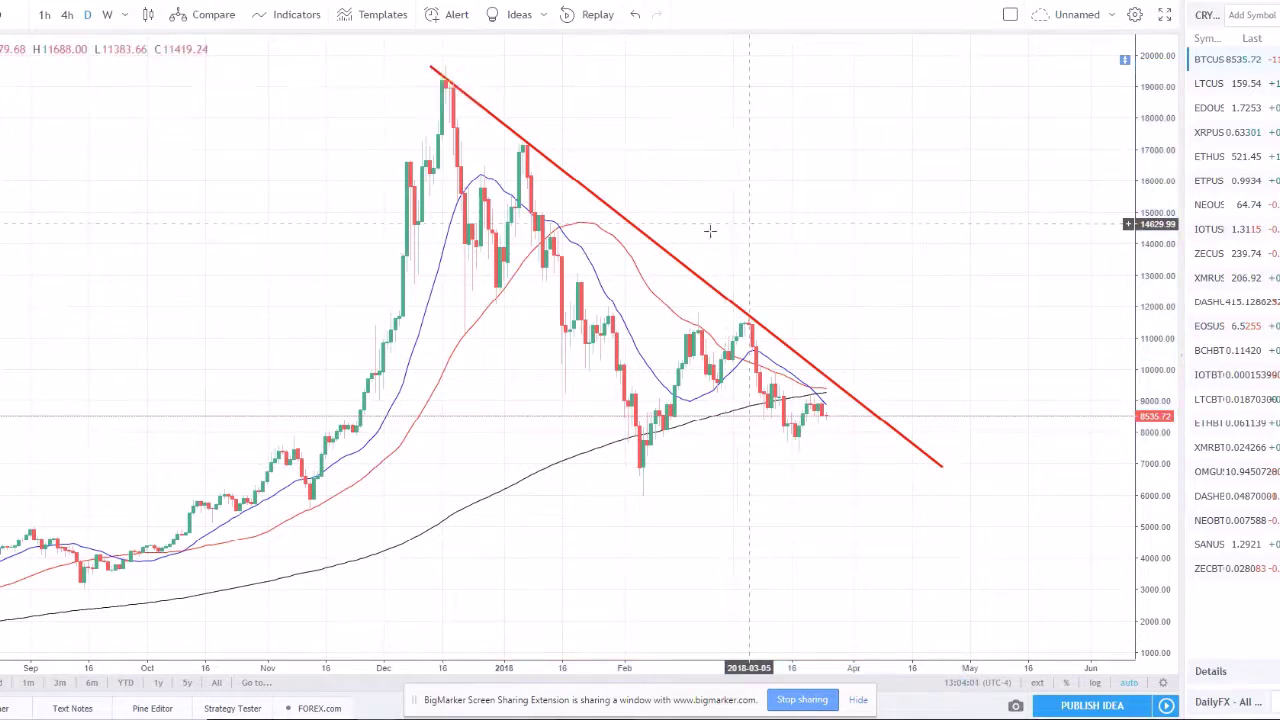
# Step: Draw an ascending trendline under the BTCUSD lows from about 5995 on February 5, 2018 to about 8350 in early April
pyautogui.hotkey('alt', 't')
pyautogui.click(639, 495)
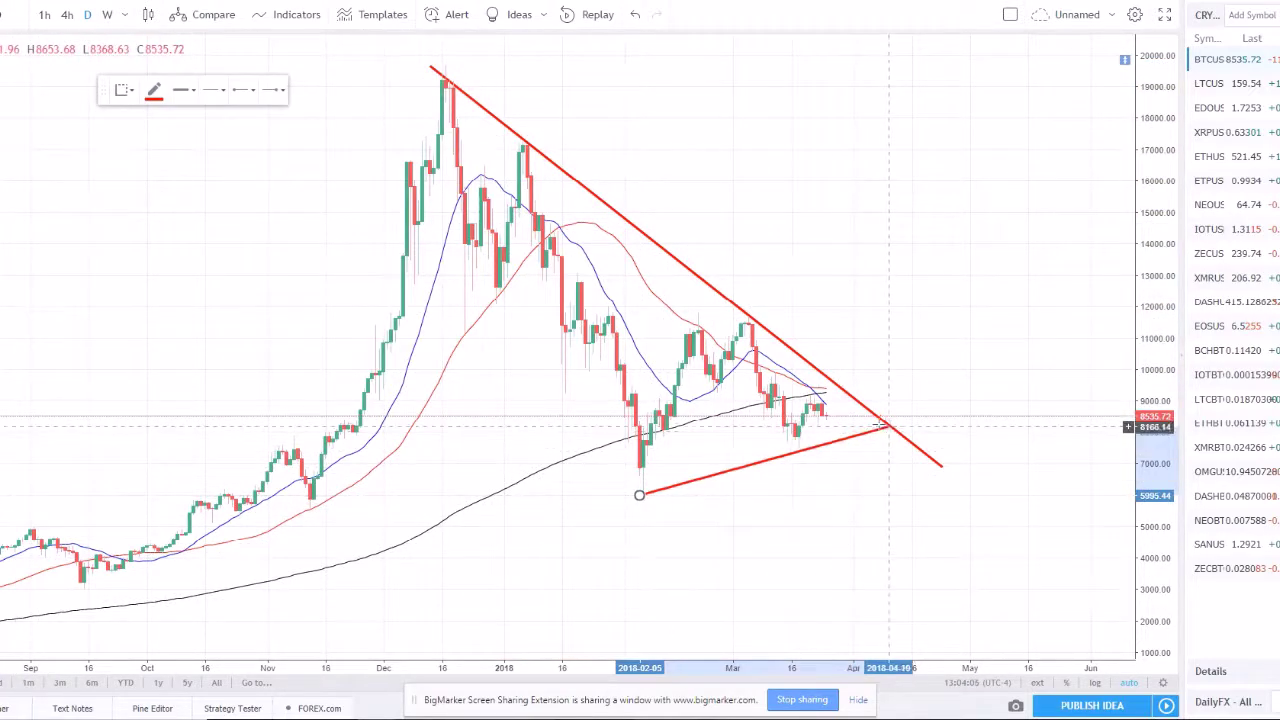
pyautogui.click(876, 421)
pyautogui.click(985, 294)
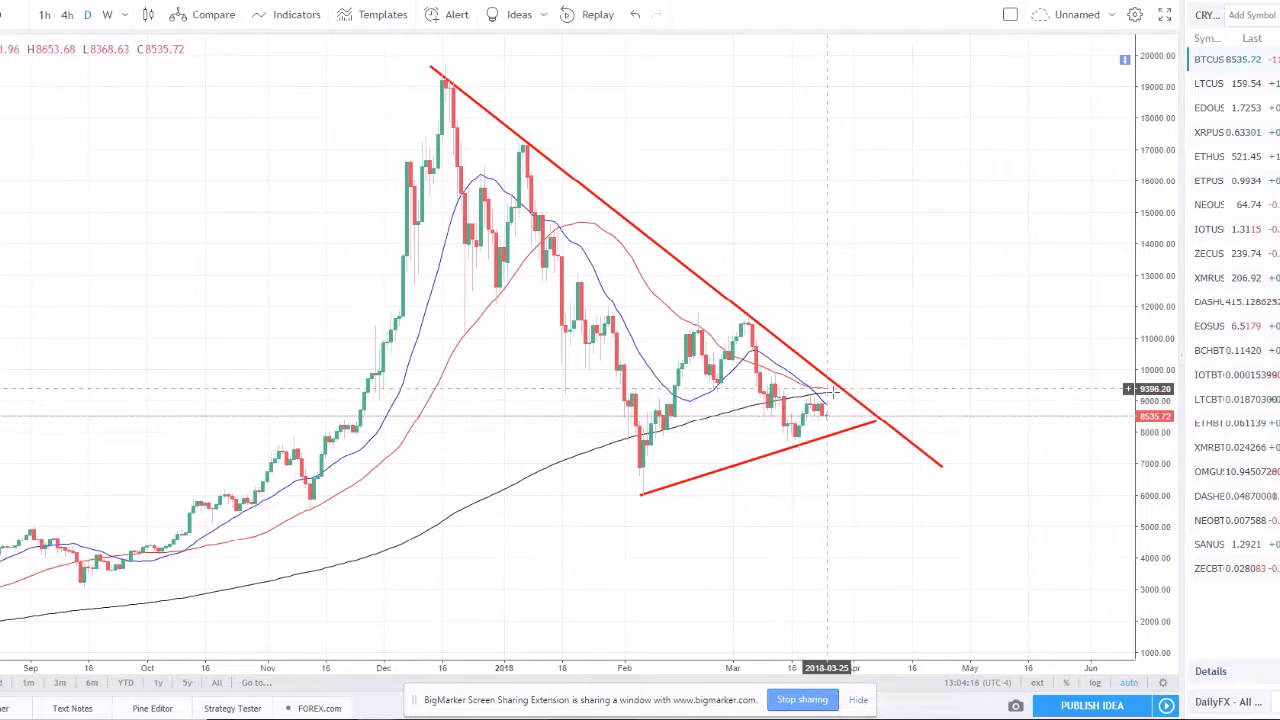
# Step: Examine the BTCUSD price between the two converging trendlines and read the new attendee question in the BigMarker chat
pyautogui.scroll(1, 779, 467)
pyautogui.scroll(1, 779, 467)
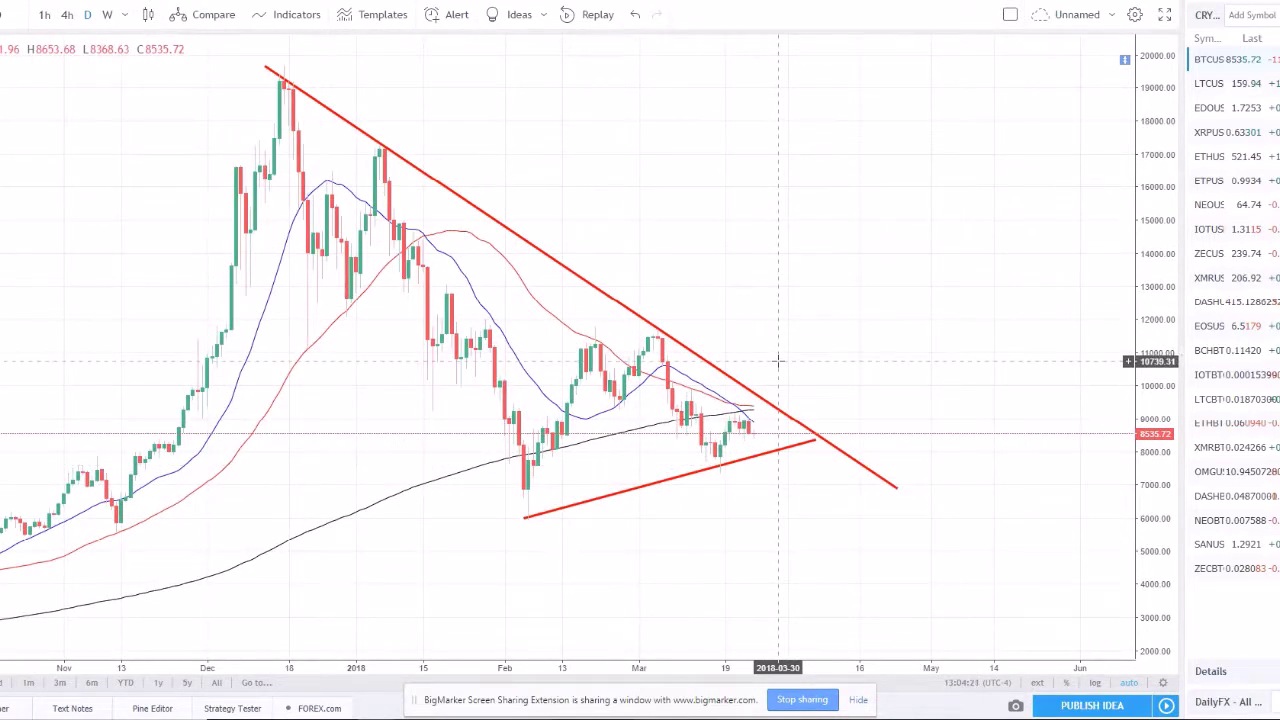
pyautogui.scroll(-2, 779, 362)
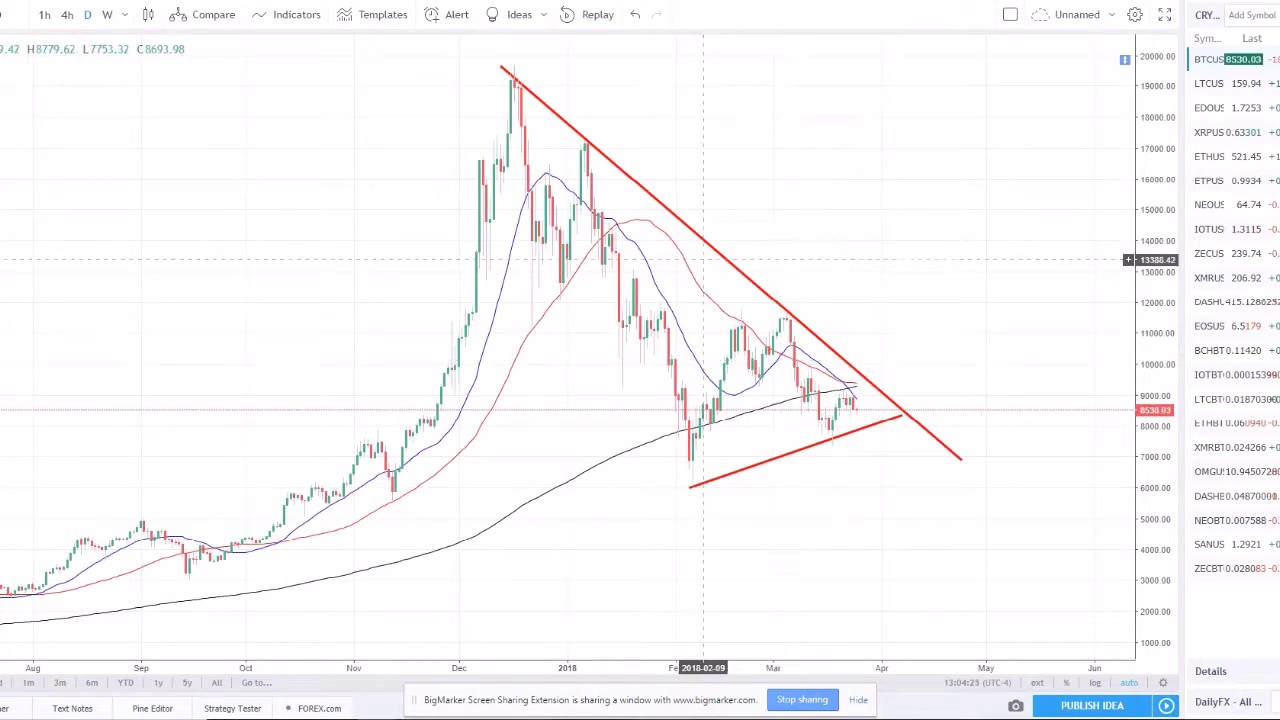
pyautogui.hotkey('alt', 'Tab')
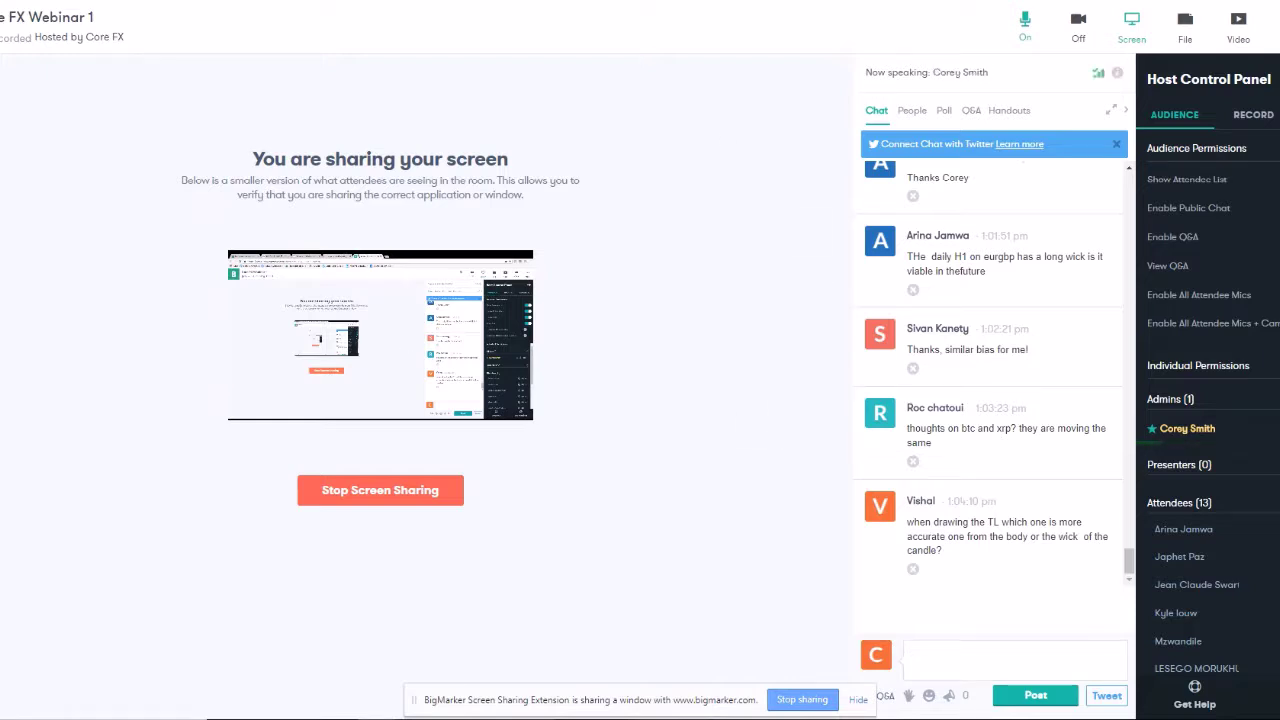
pyautogui.hotkey('alt', 'Tab')
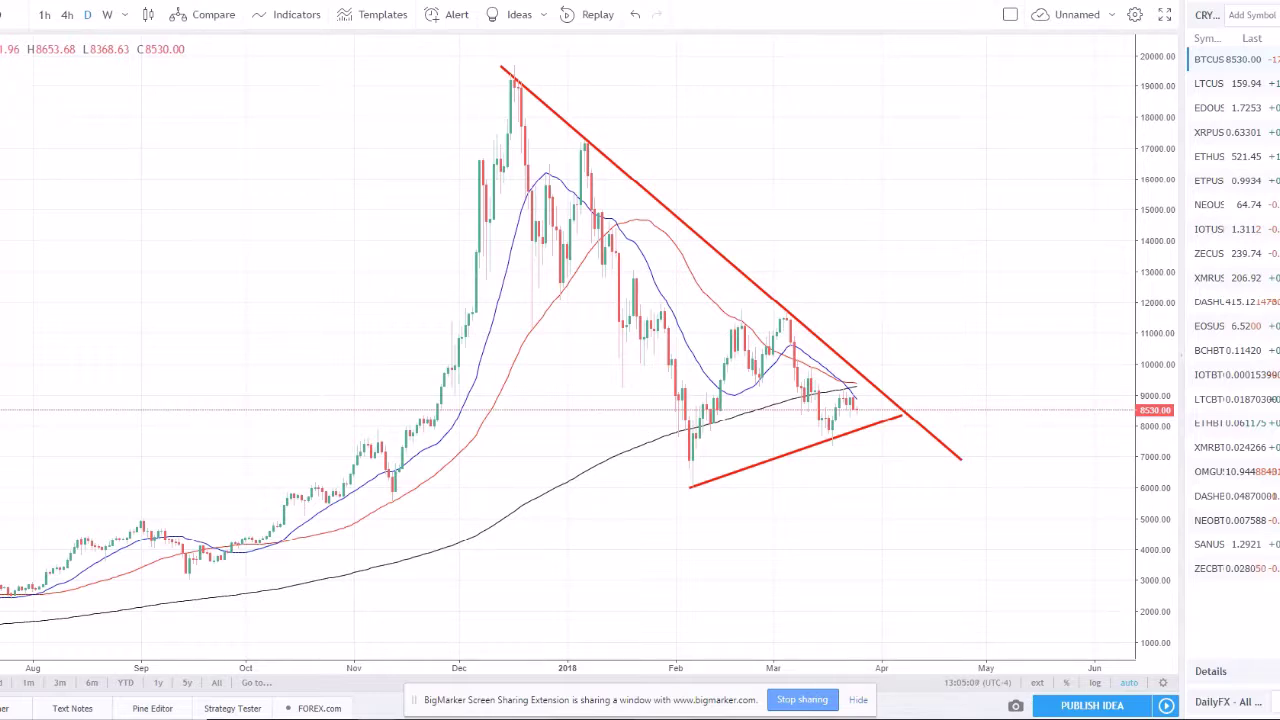
pyautogui.hotkey('alt', 'Tab')
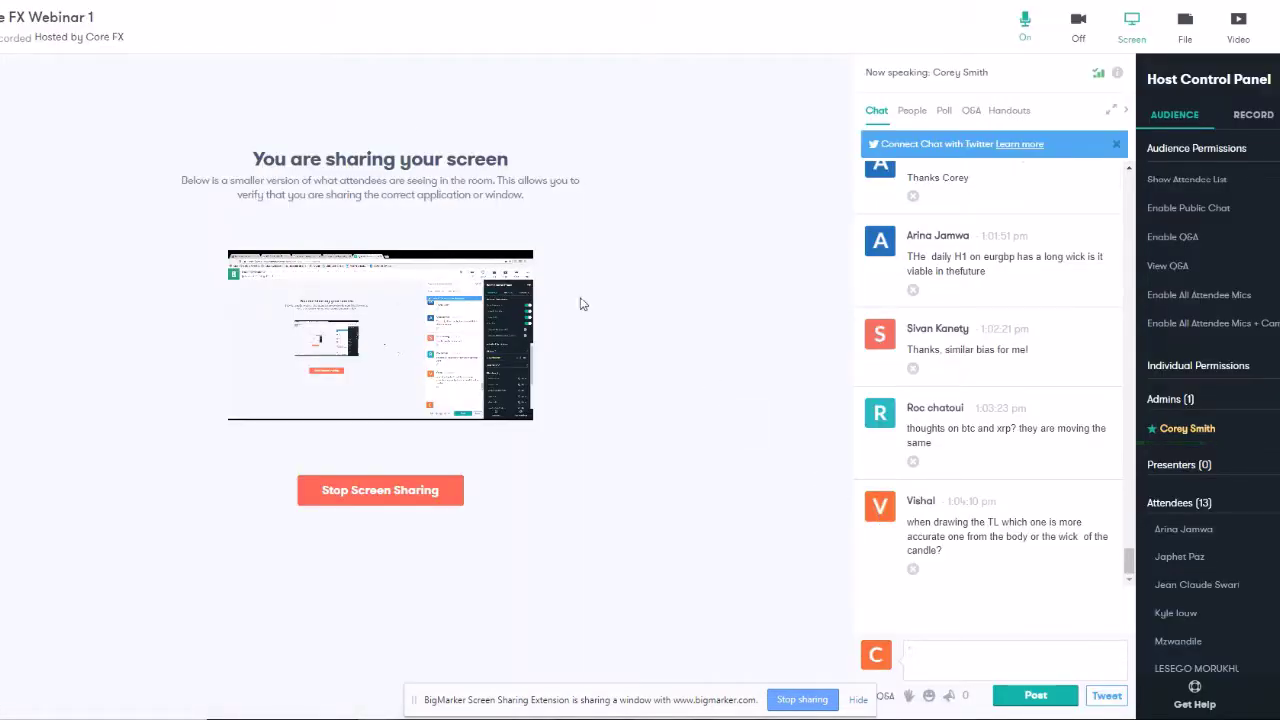
pyautogui.hotkey('alt', 'Tab')
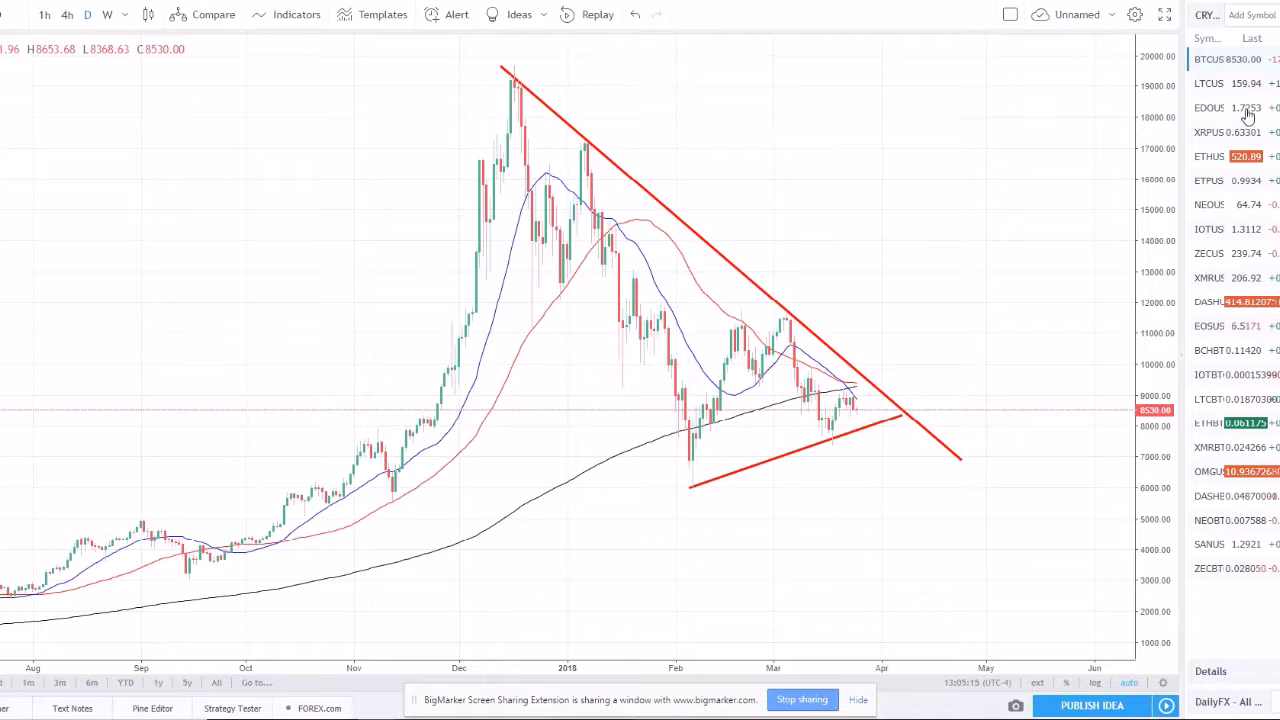
# Step: Open the daily XRPUSD chart from the watchlist and examine its price action from December 2017 to March 2018
pyautogui.click(1237, 134)
pyautogui.scroll(-2, 917, 254)
pyautogui.scroll(3, 438, 262)
pyautogui.scroll(2, 438, 262)
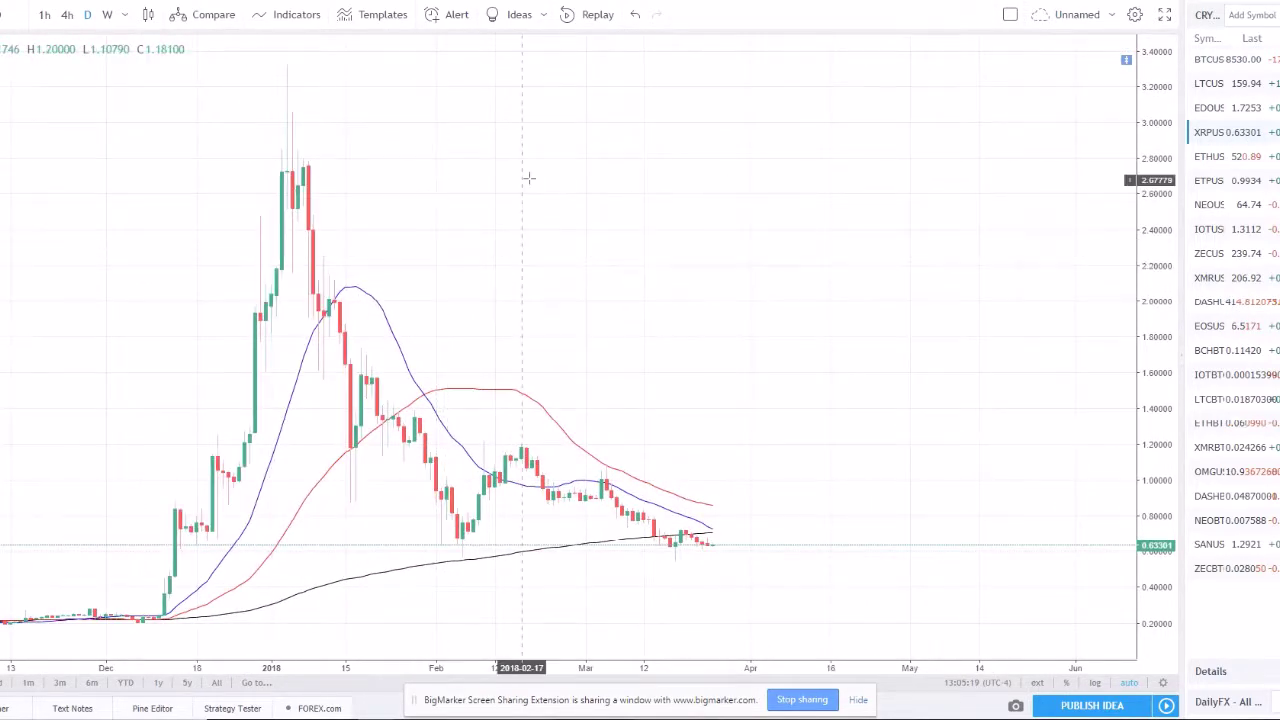
pyautogui.hscroll(-2, 717, 183)
pyautogui.scroll(2, 749, 253)
pyautogui.scroll(-2, 749, 253)
pyautogui.hscroll(-1, 749, 253)
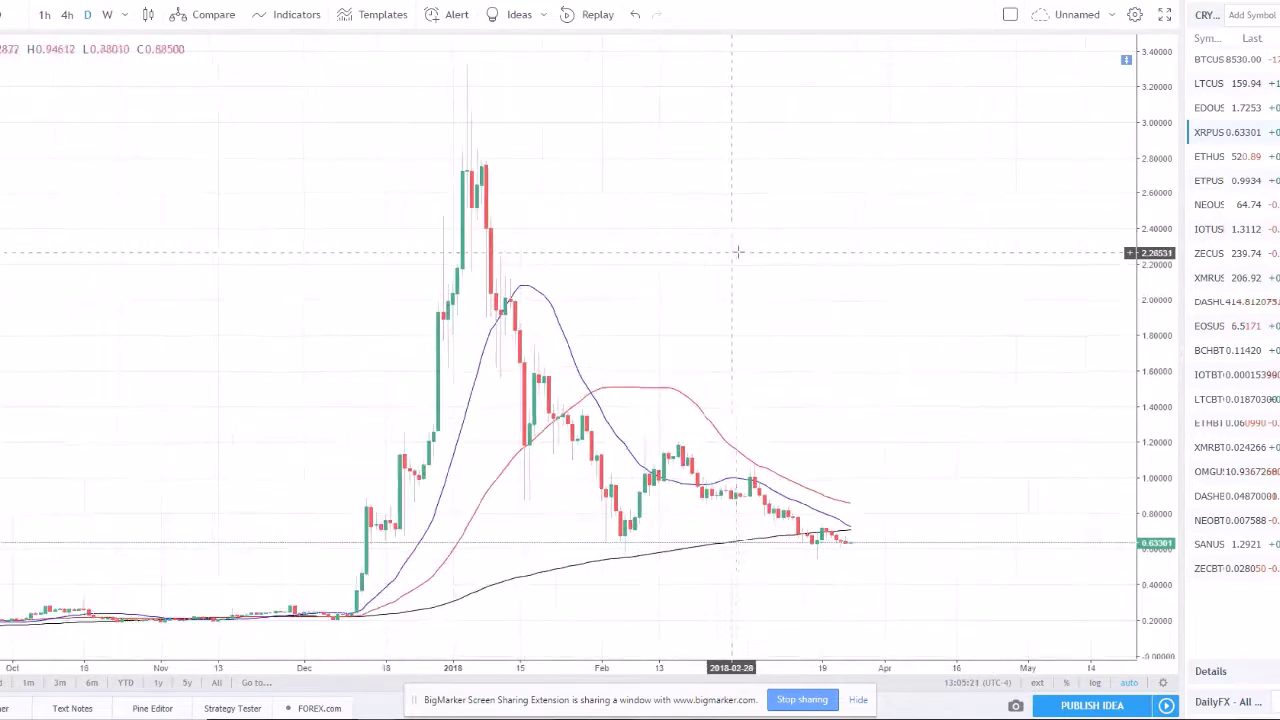
pyautogui.scroll(-1, 330, 253)
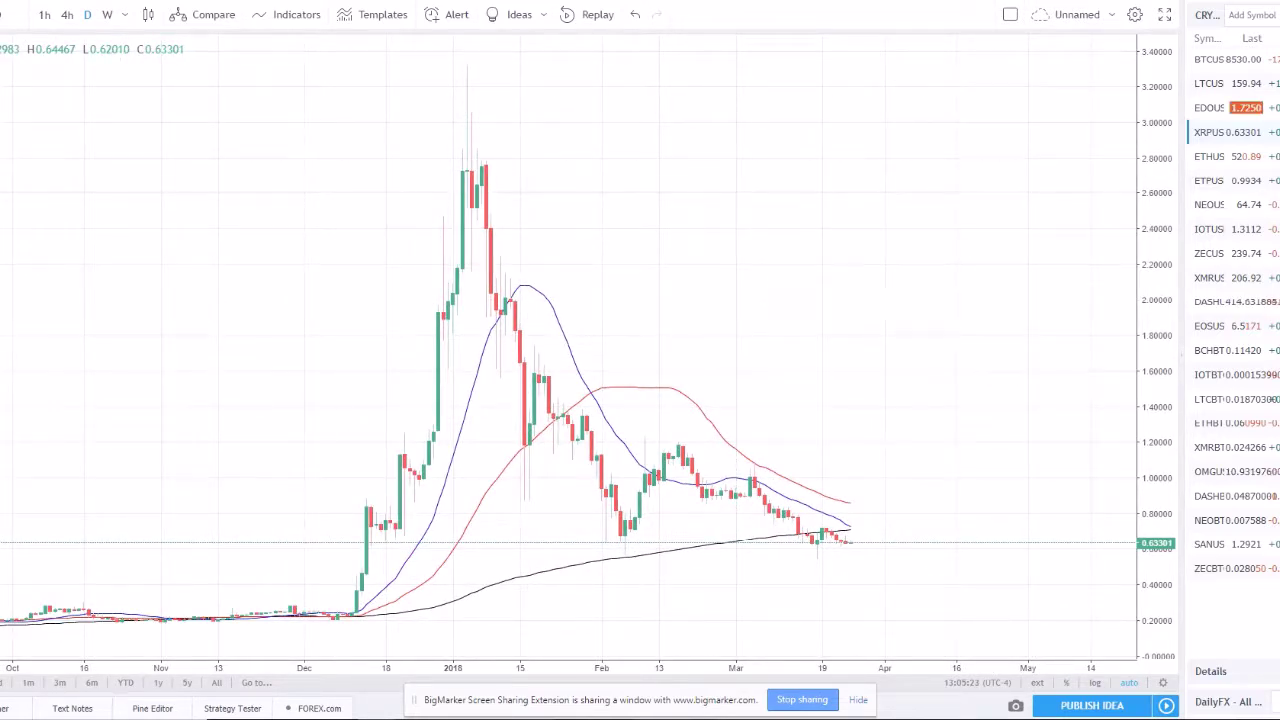
# Step: Place a horizontal ray at 0.64176 on daily XRPUSD, starting at the December 16, 2017 lows
pyautogui.click(2, 70)
pyautogui.click(40, 174)
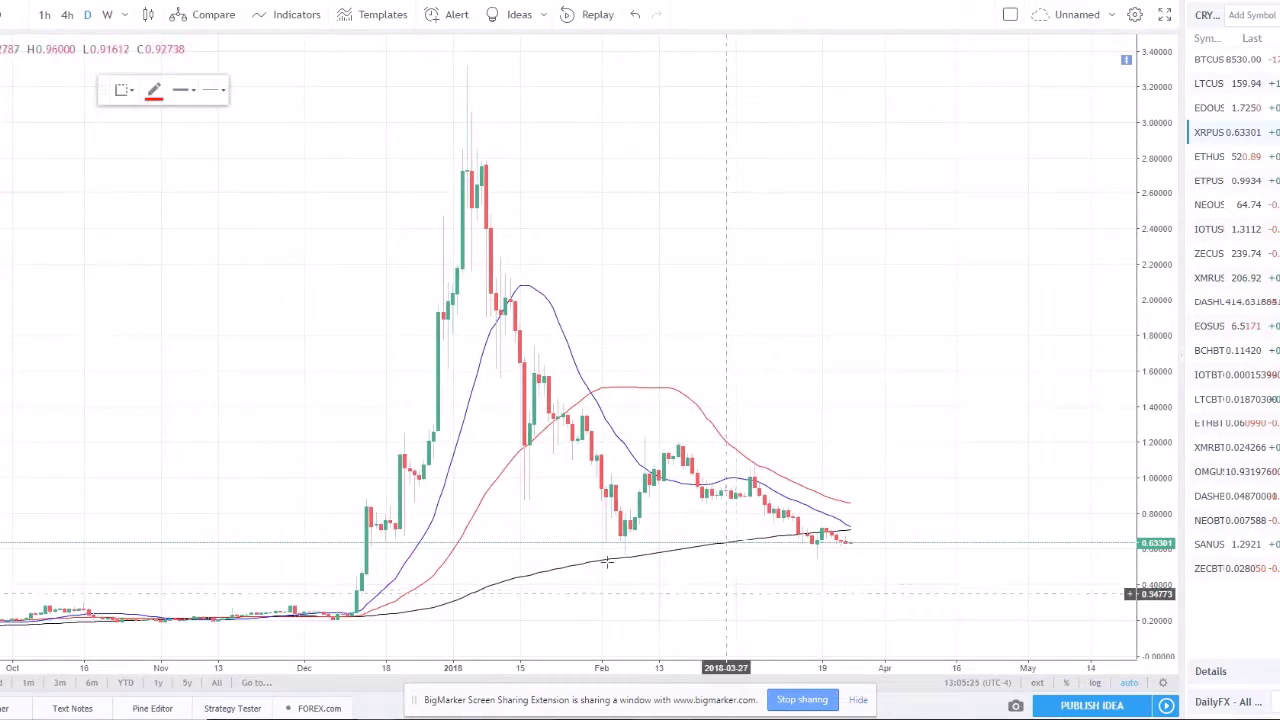
pyautogui.click(375, 541)
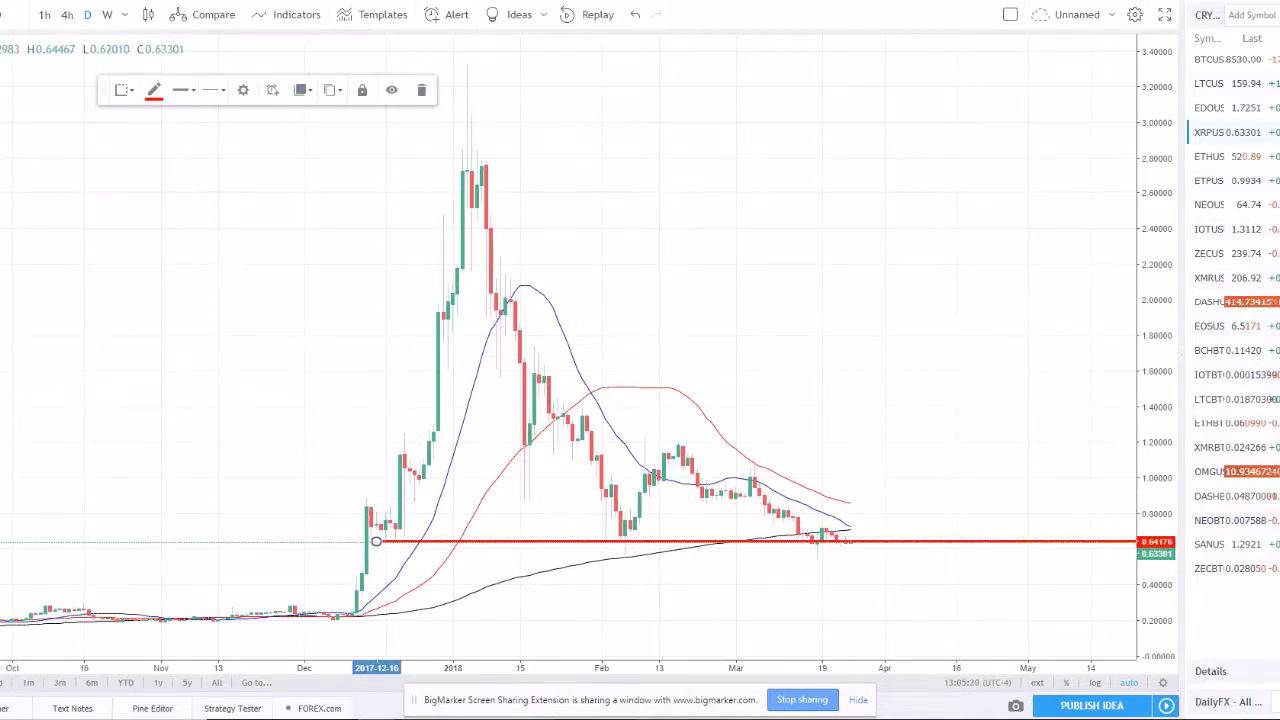
# Step: Draw a descending trendline on XRPUSD from about 1.19 on February 16 to the 0.64176 ray in early April and delete it
pyautogui.click(2, 70)
pyautogui.click(30, 80)
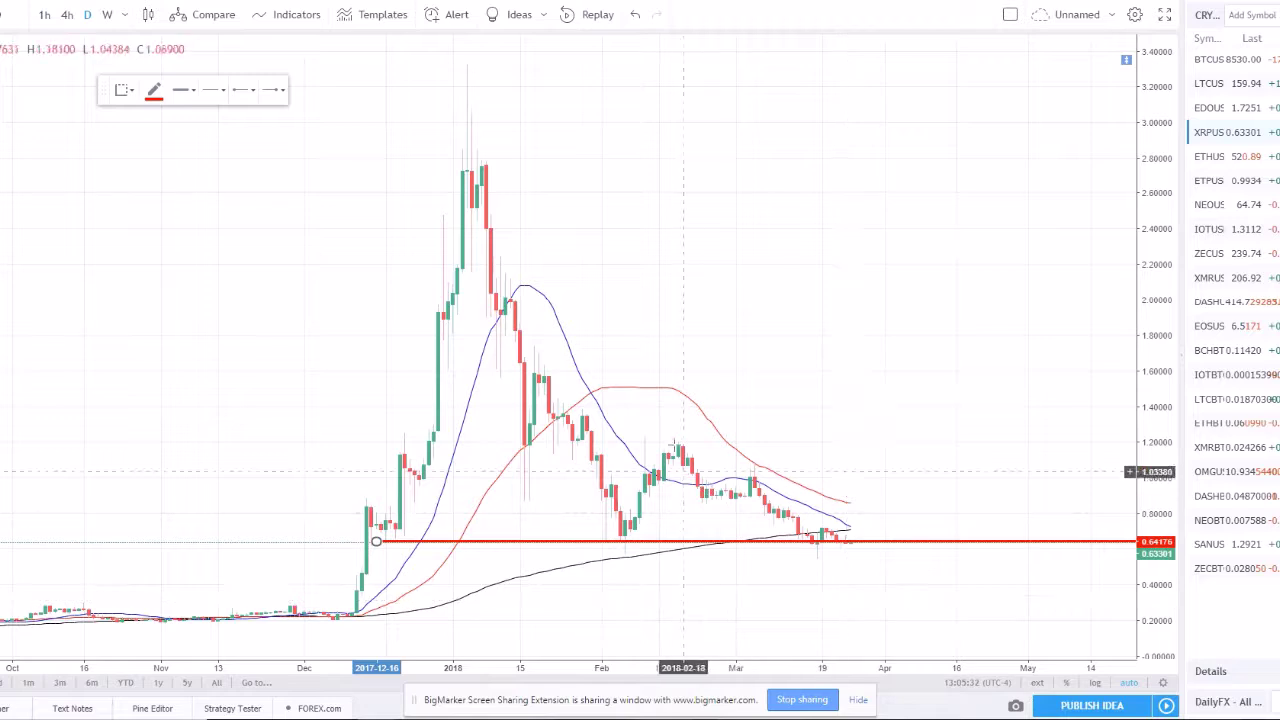
pyautogui.click(673, 445)
pyautogui.click(912, 541)
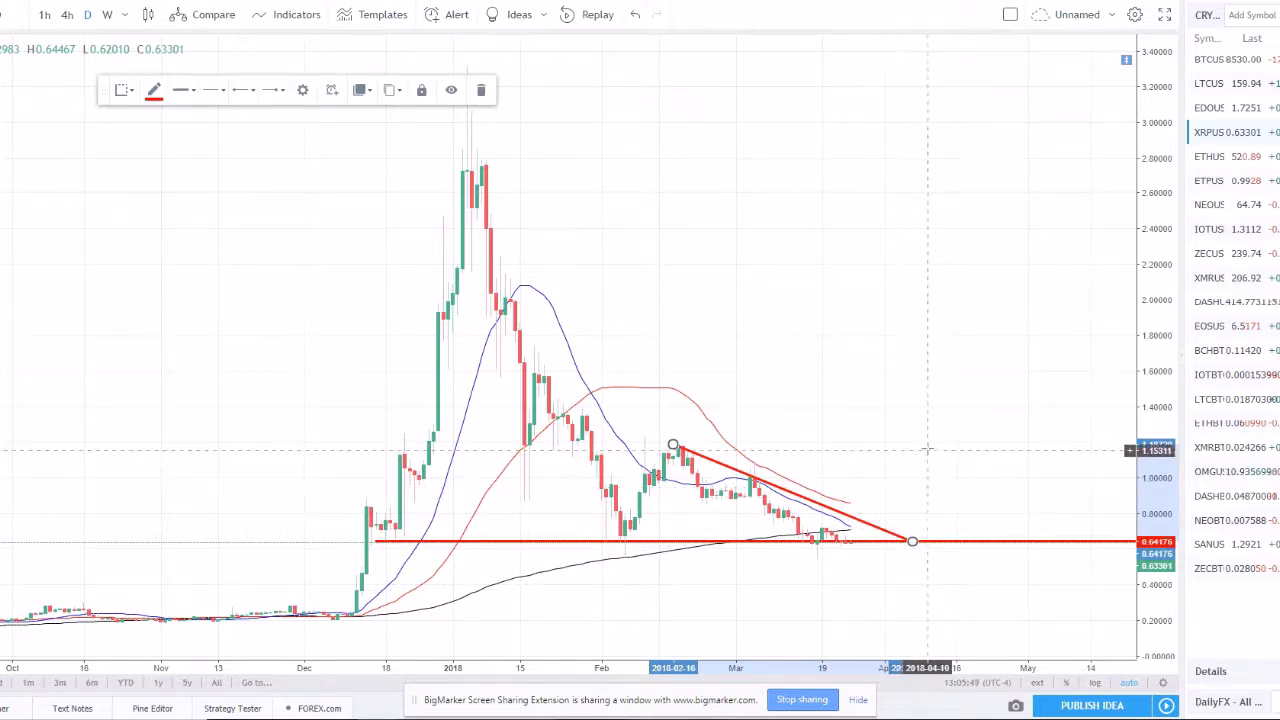
pyautogui.press('Delete')
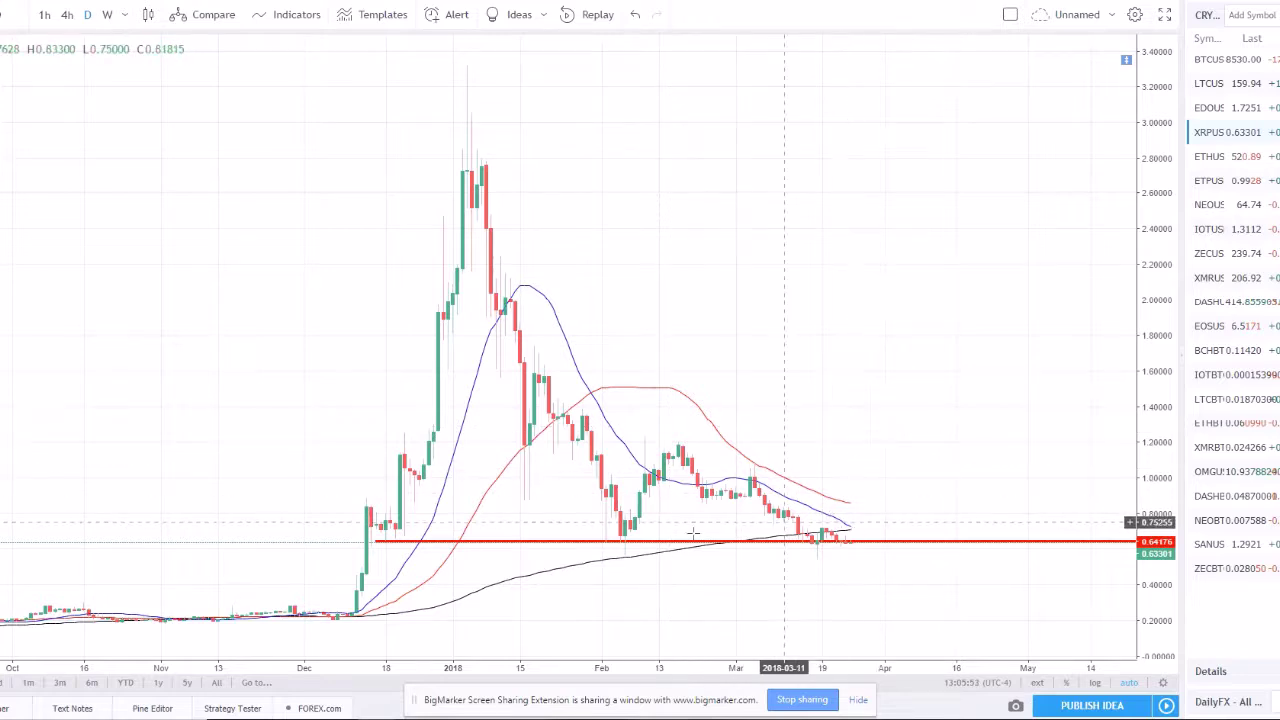
# Step: Place a Fibonacci retracement from XRPUSD's December 2017 low at 0.17240 up to 3.30489, check its levels and delete it
pyautogui.scroll(-2, 962, 568)
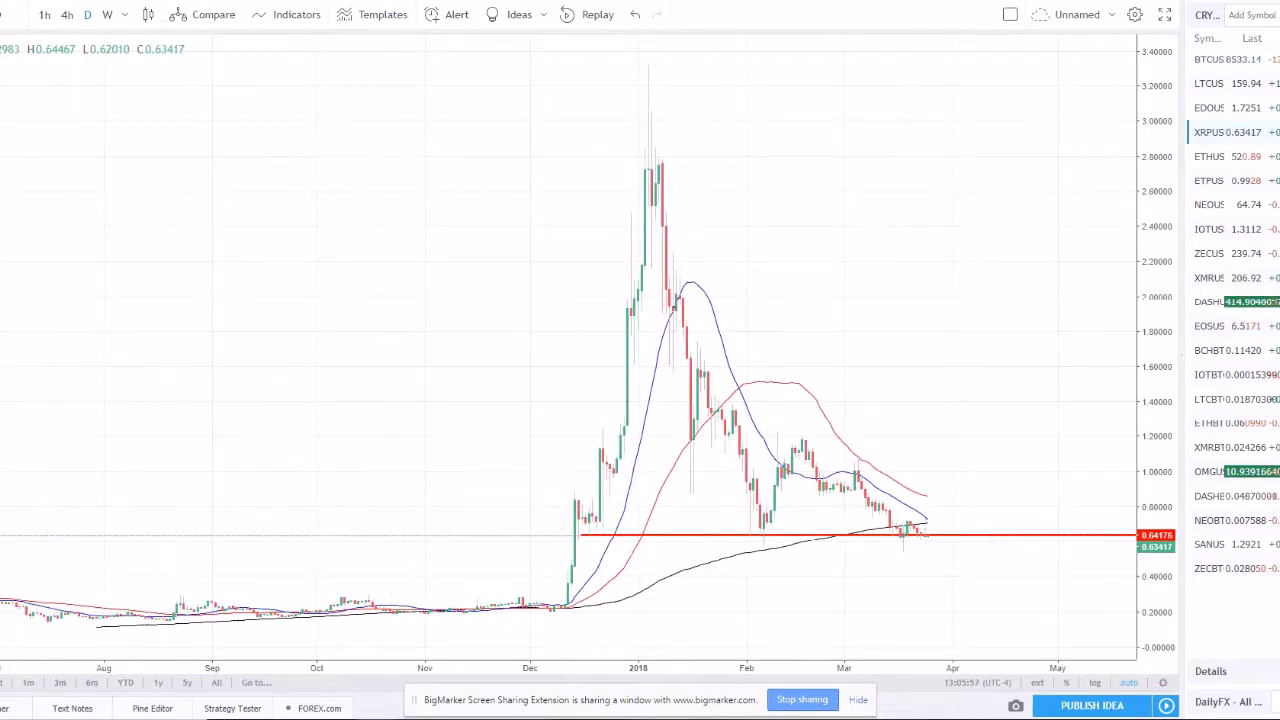
pyautogui.click(555, 617)
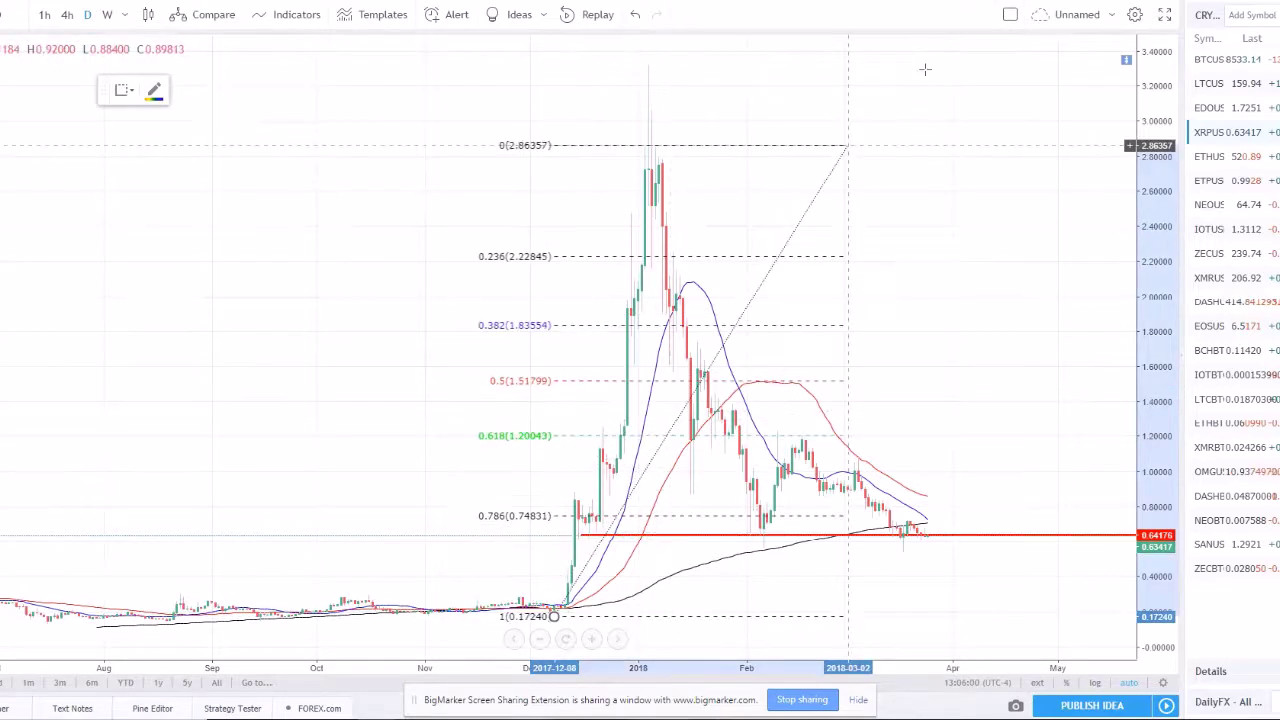
pyautogui.click(990, 67)
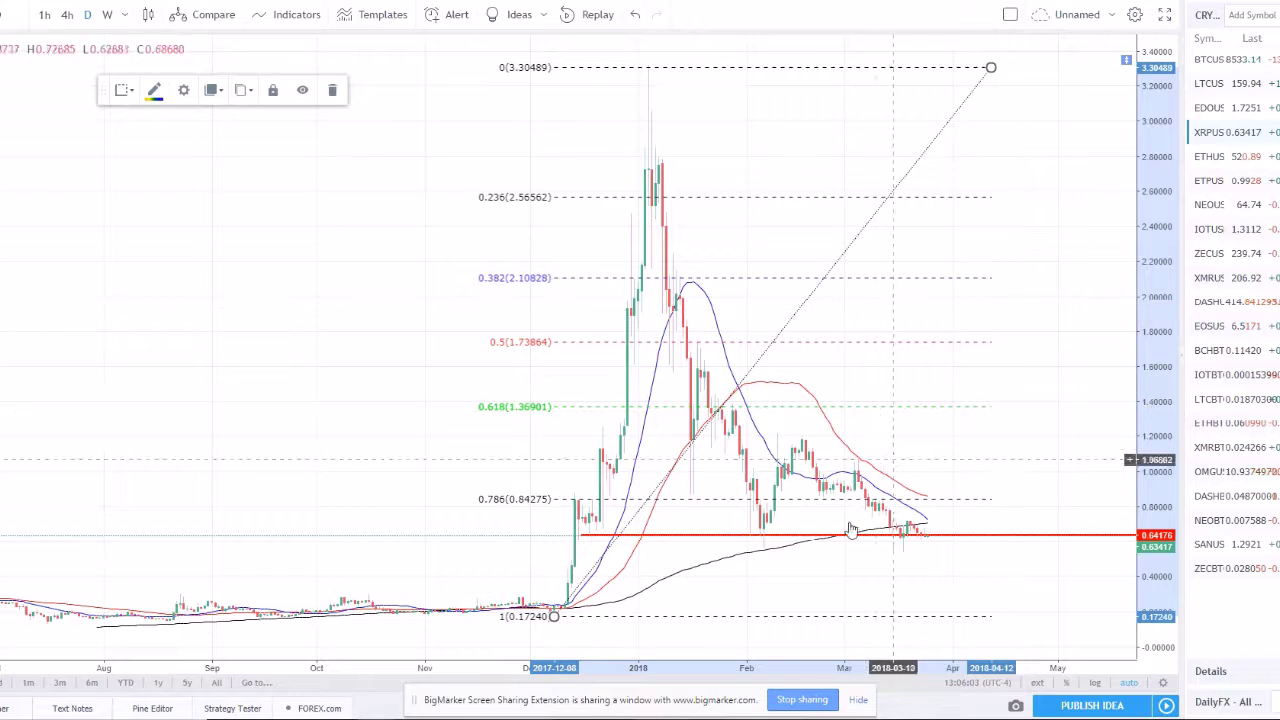
pyautogui.press('Delete')
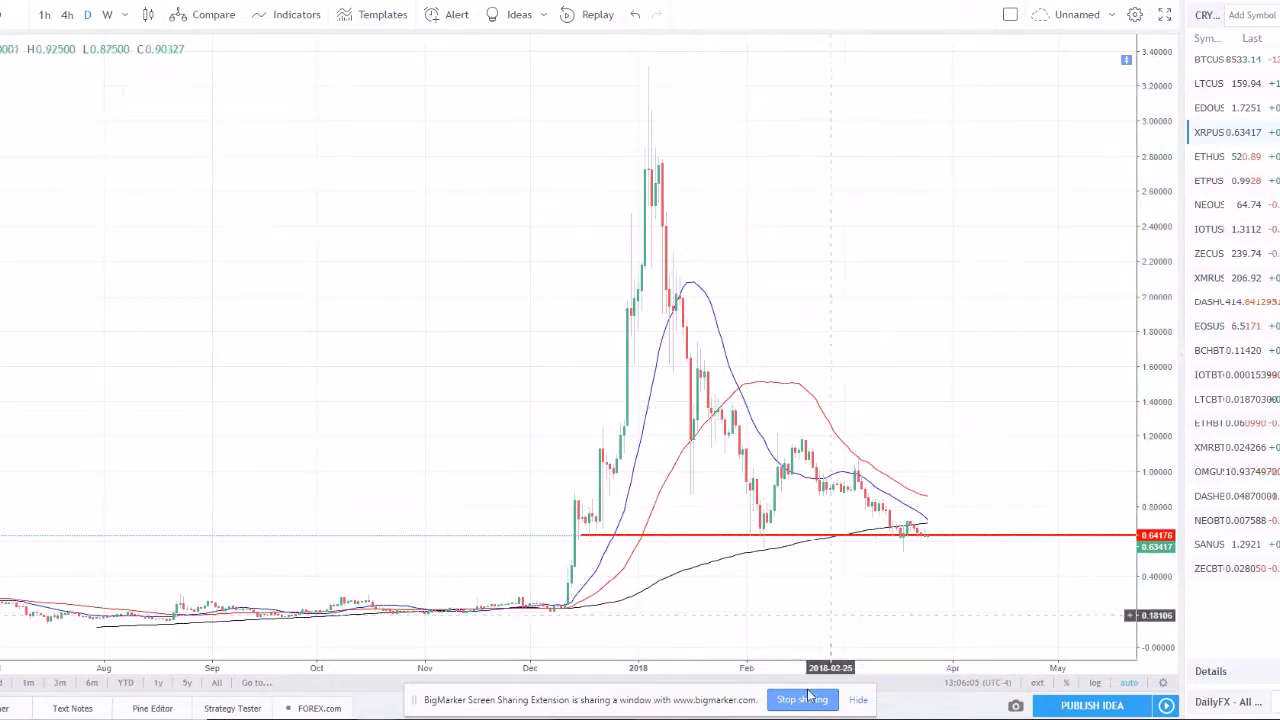
# Step: Examine how XRPUSD's daily candles trade around the horizontal ray from December 2017 to March 2018
pyautogui.scroll(2, 550, 325)
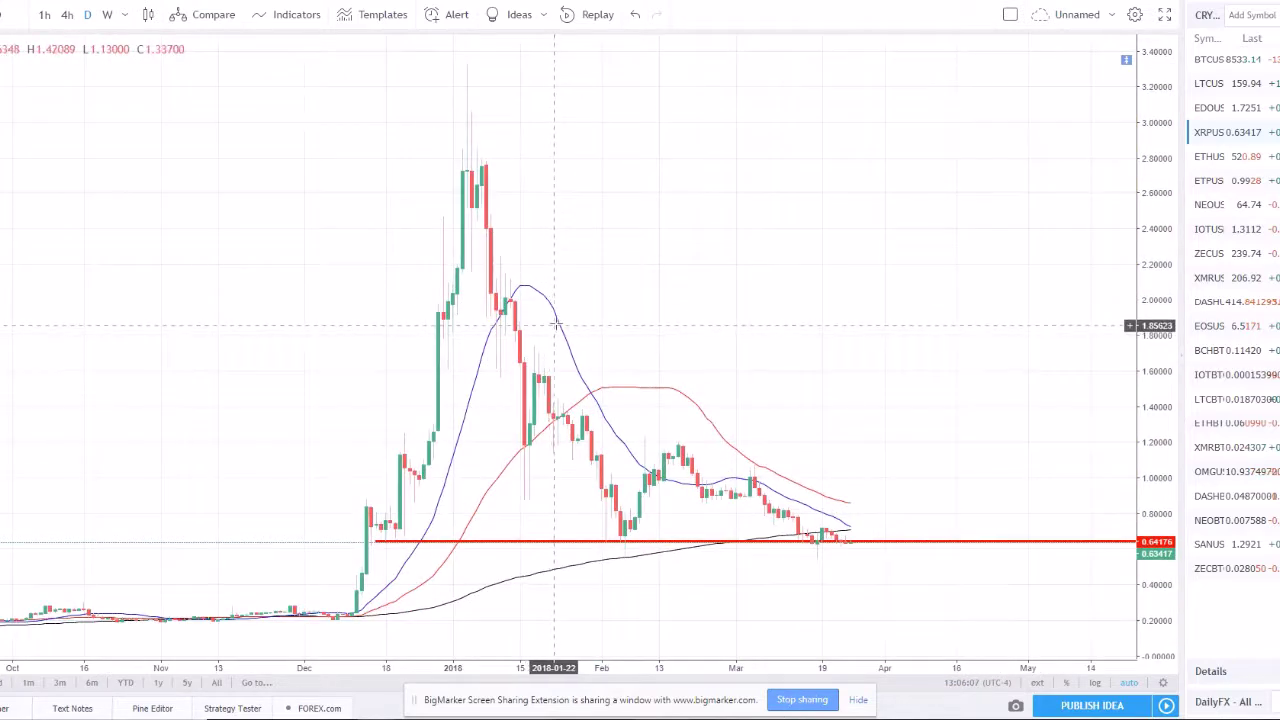
pyautogui.scroll(1, 559, 326)
pyautogui.scroll(1, 559, 326)
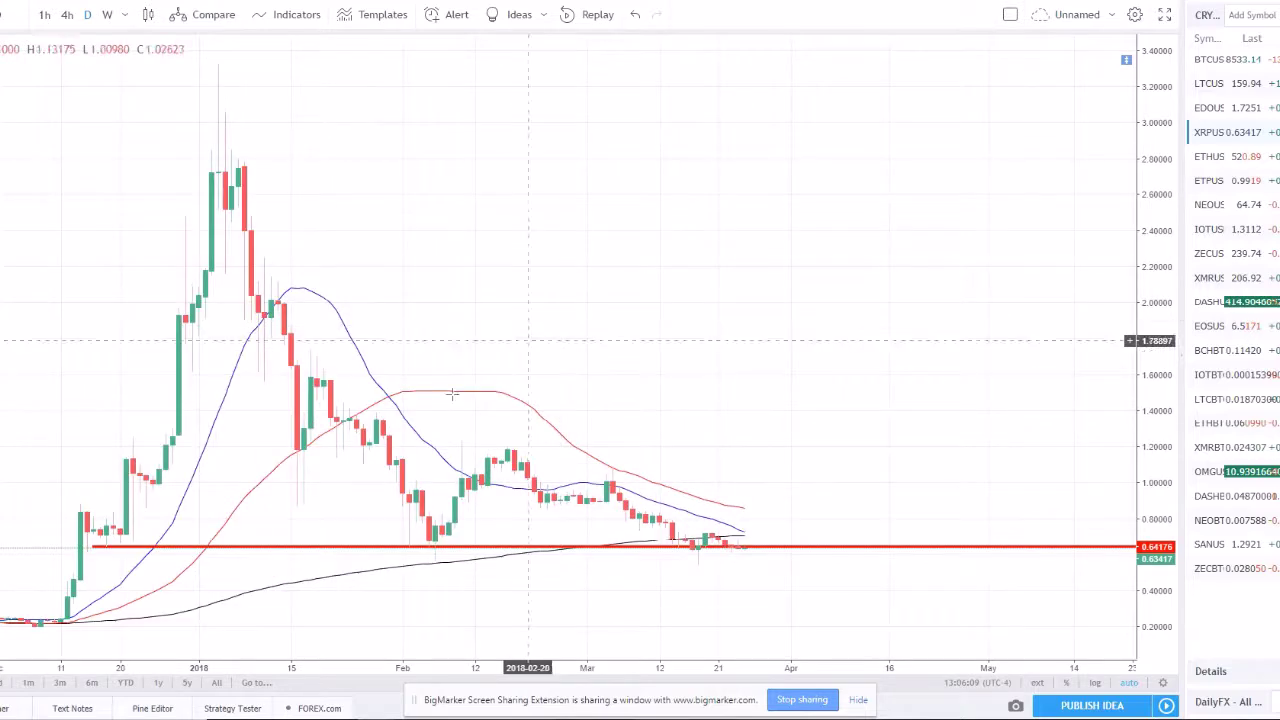
pyautogui.scroll(-1, 733, 523)
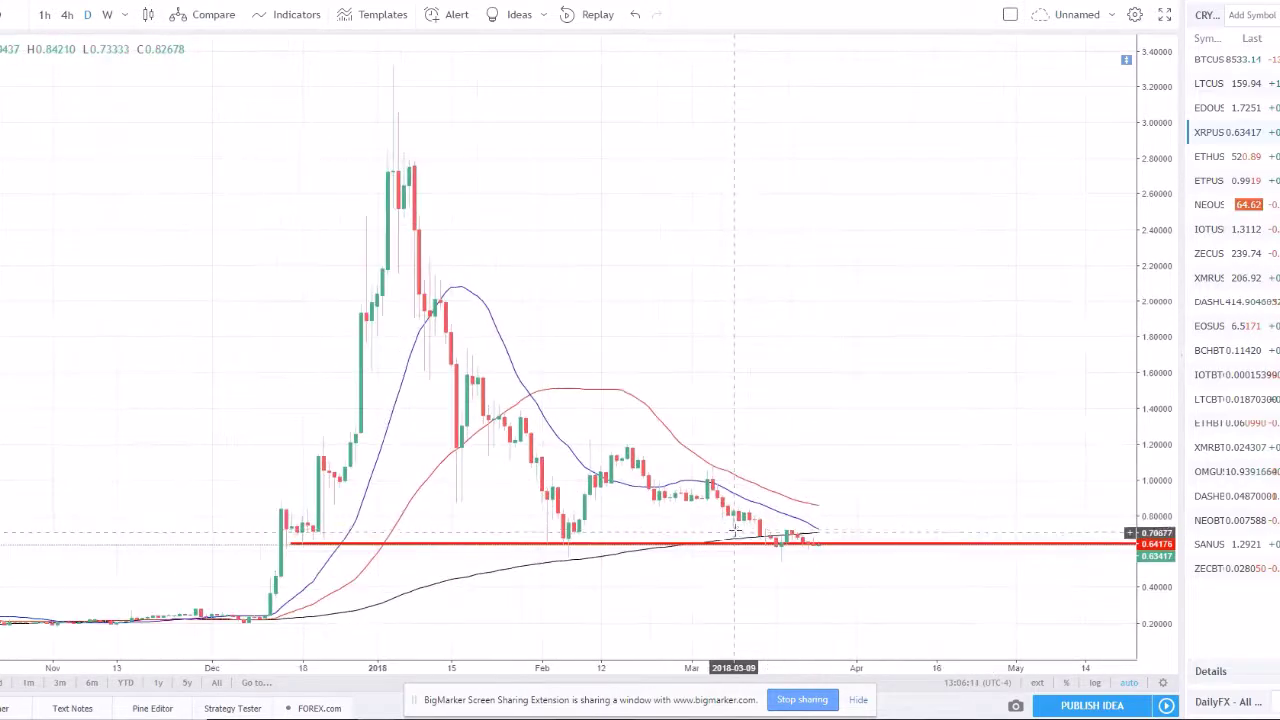
# Step: Examine how XRPUSD trades around the 0.64176 horizontal ray on the 4-hour chart from February to March 2018
pyautogui.click(67, 14)
pyautogui.scroll(-3, 780, 365)
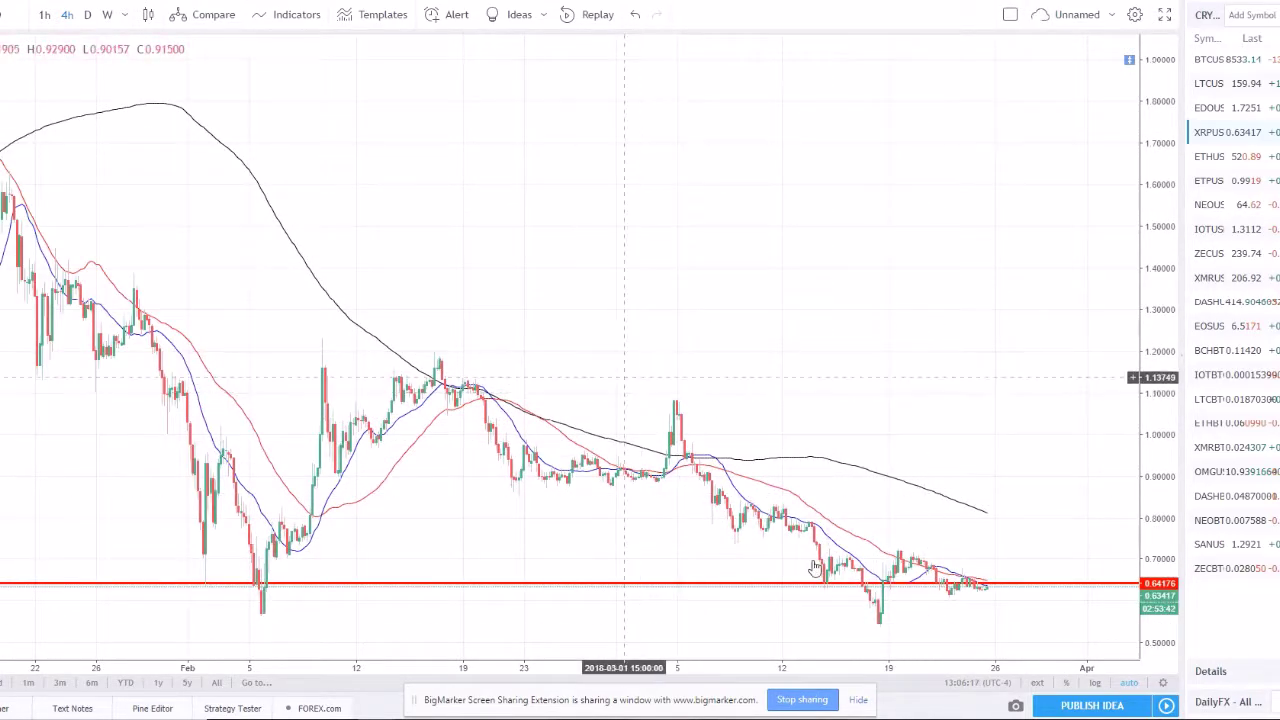
pyautogui.scroll(2, 780, 430)
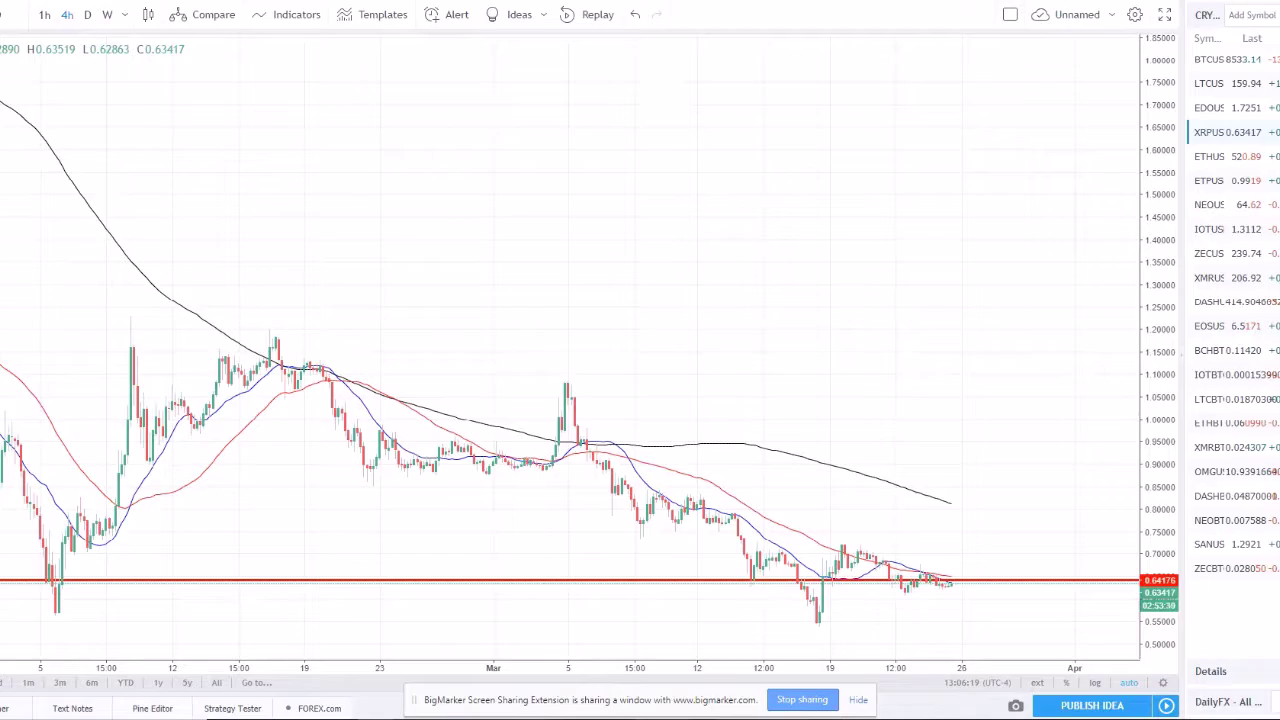
# Step: Check the webinar chat for new questions and bring up EURUSD's 4-hour chart from the forex pairs watchlist
pyautogui.hotkey('alt', 'Tab')
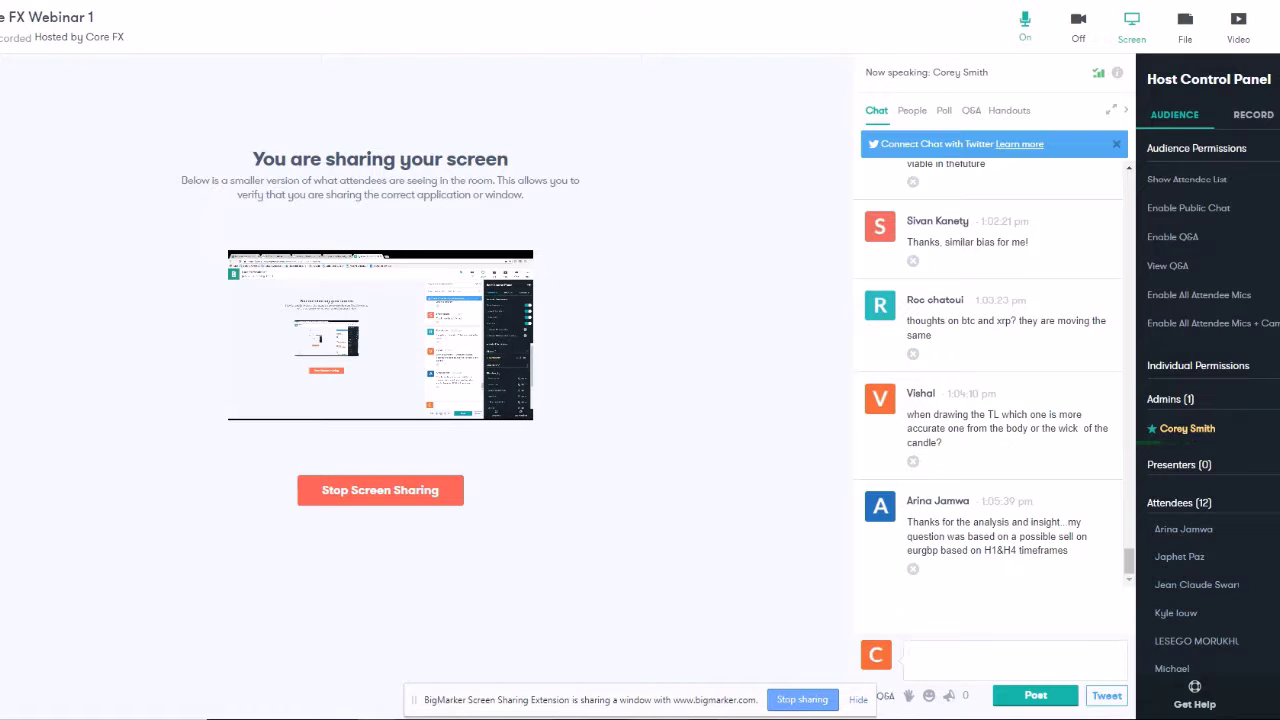
pyautogui.hotkey('alt', 'Tab')
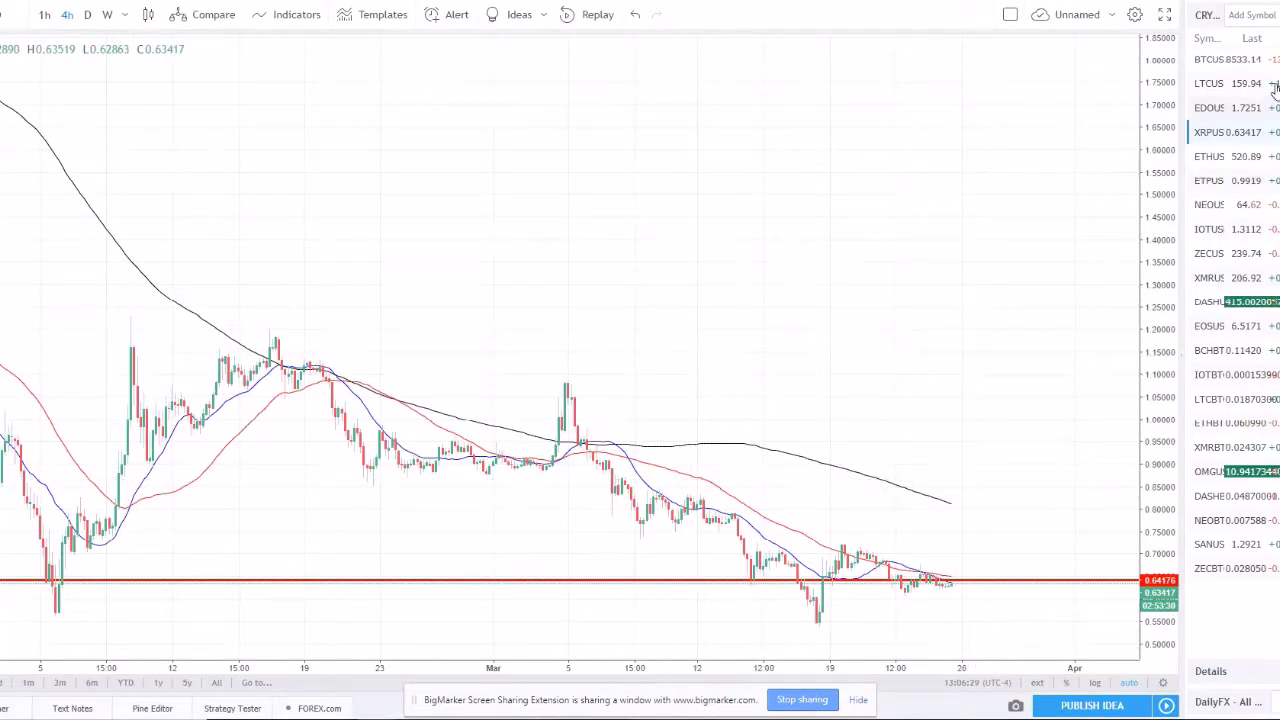
pyautogui.click(1207, 15)
pyautogui.click(1255, 176)
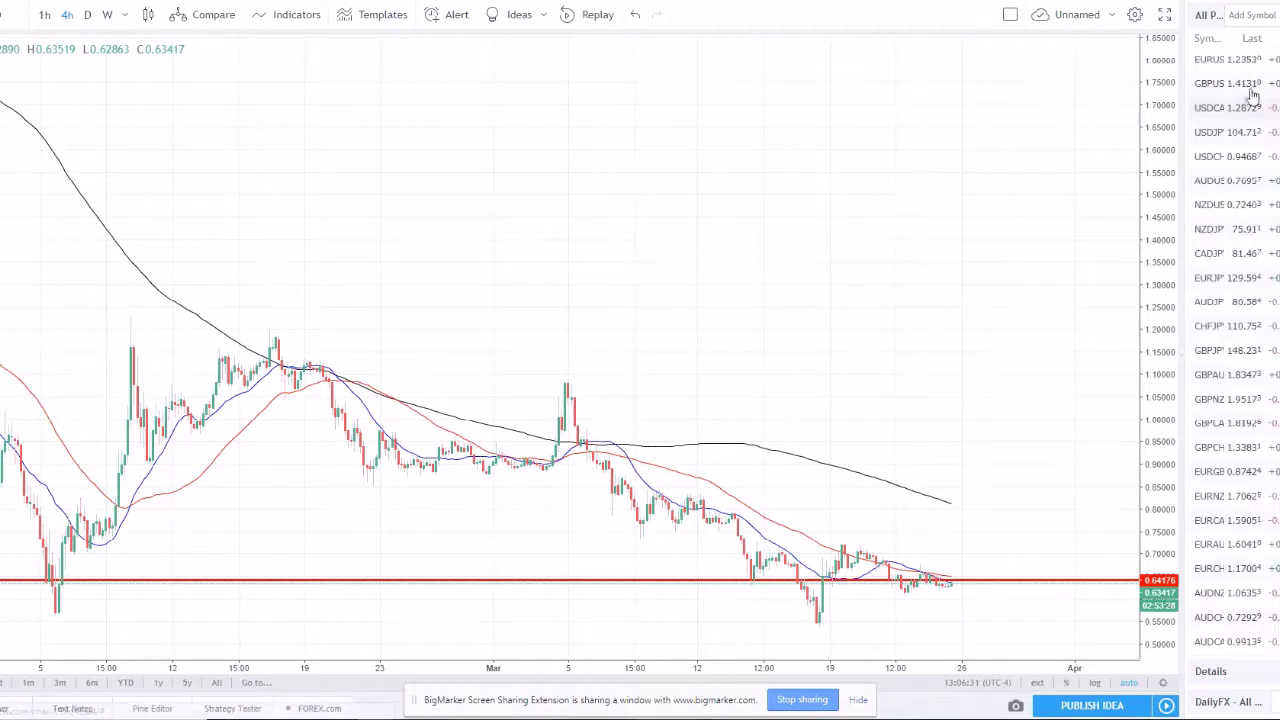
pyautogui.click(1225, 60)
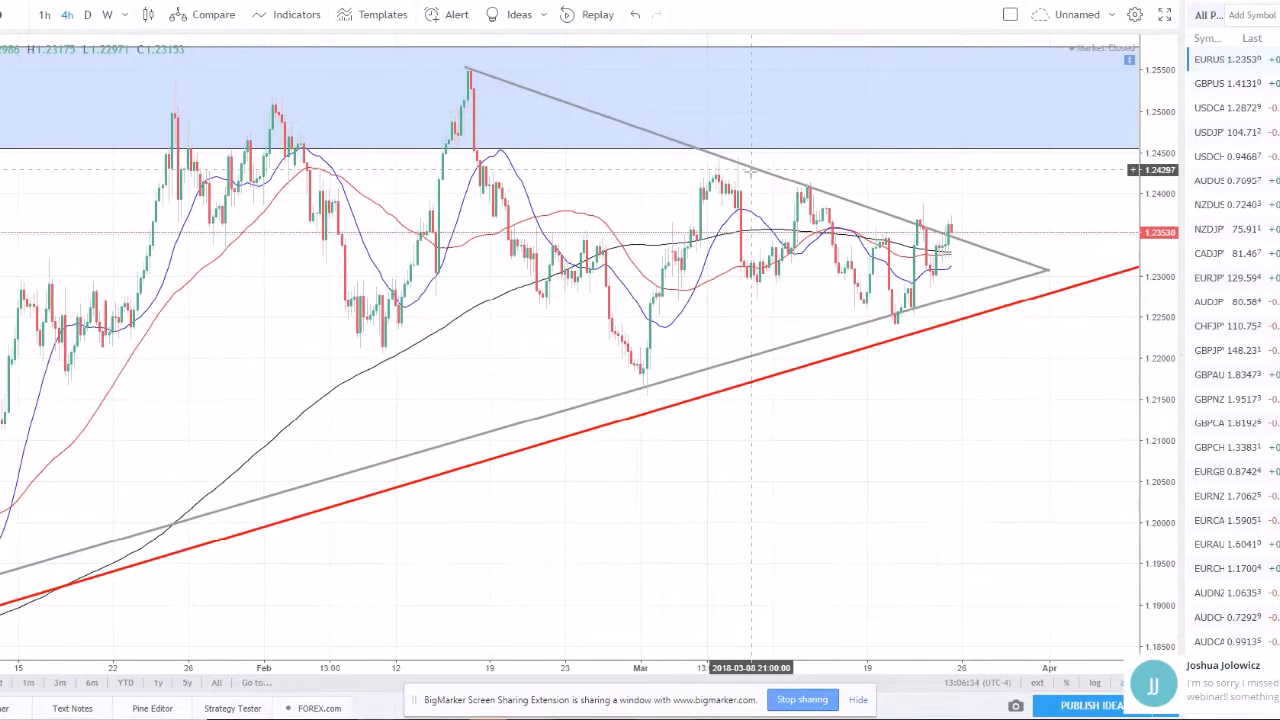
pyautogui.scroll(-2, 750, 172)
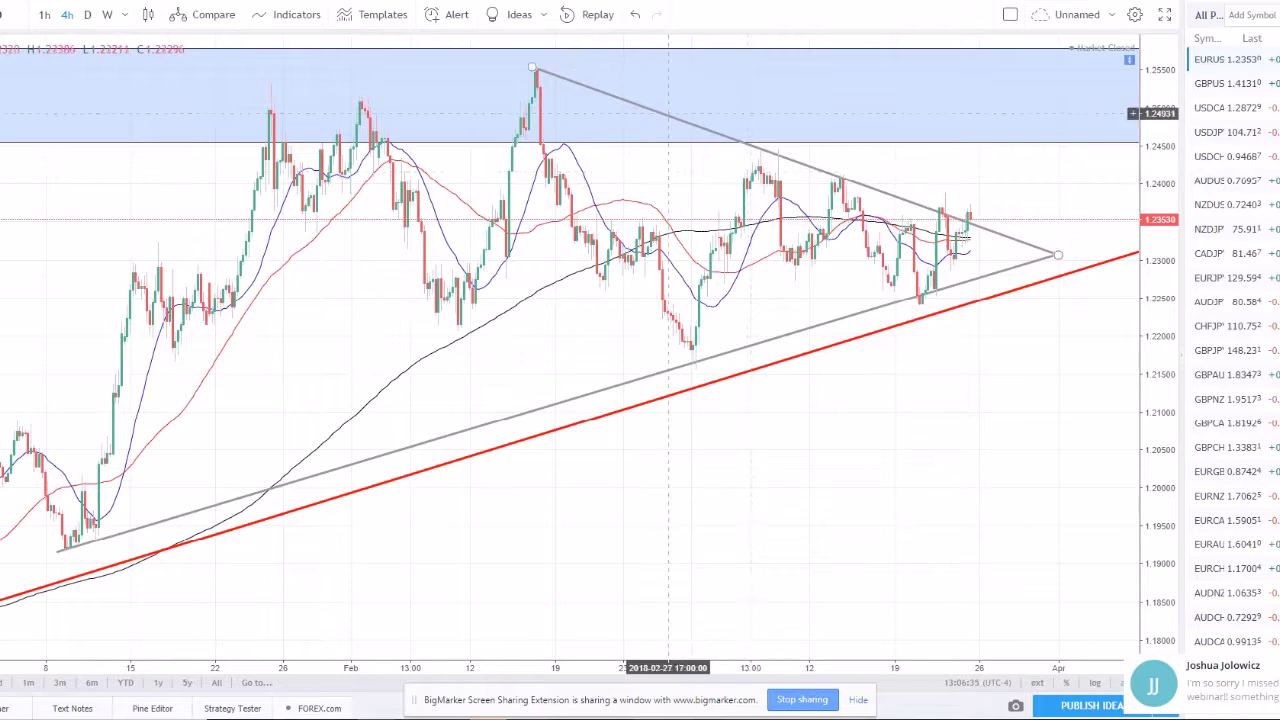
# Step: Examine EURUSD's daily chart, comparing the grey triangle with the red ascending trendline from April 2017 and the blue zone above
pyautogui.click(87, 16)
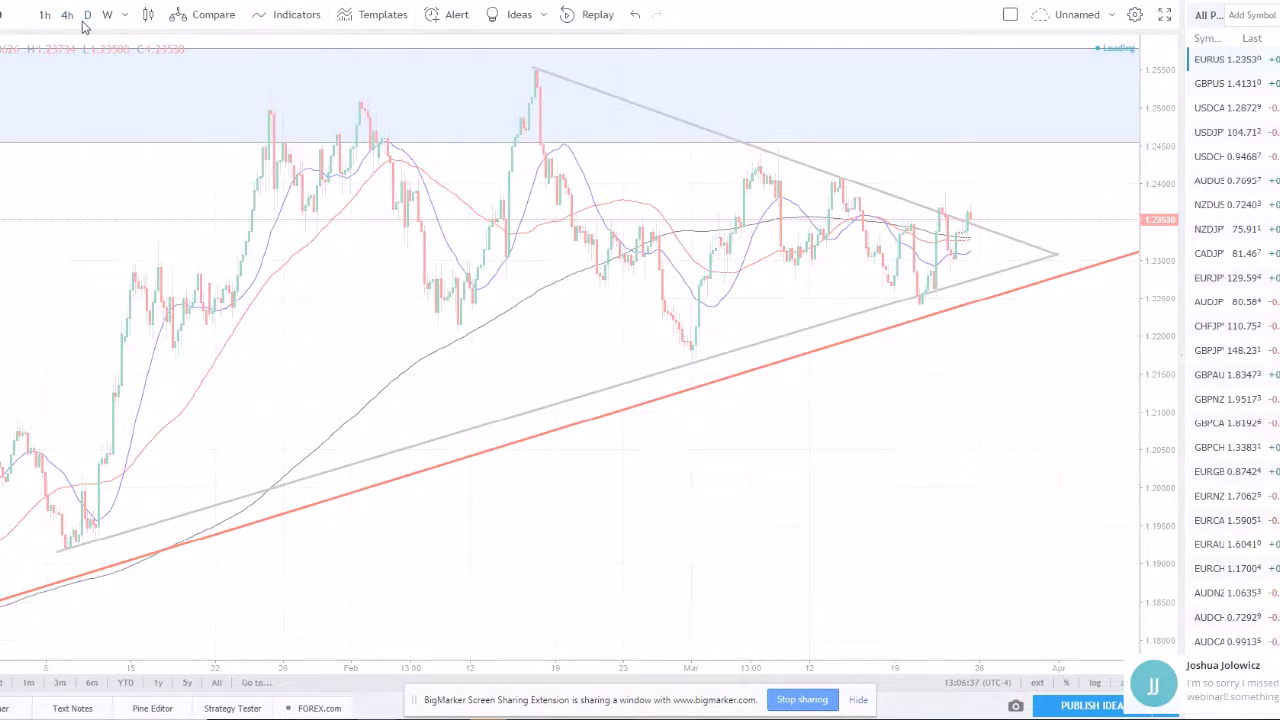
pyautogui.scroll(1, 799, 483)
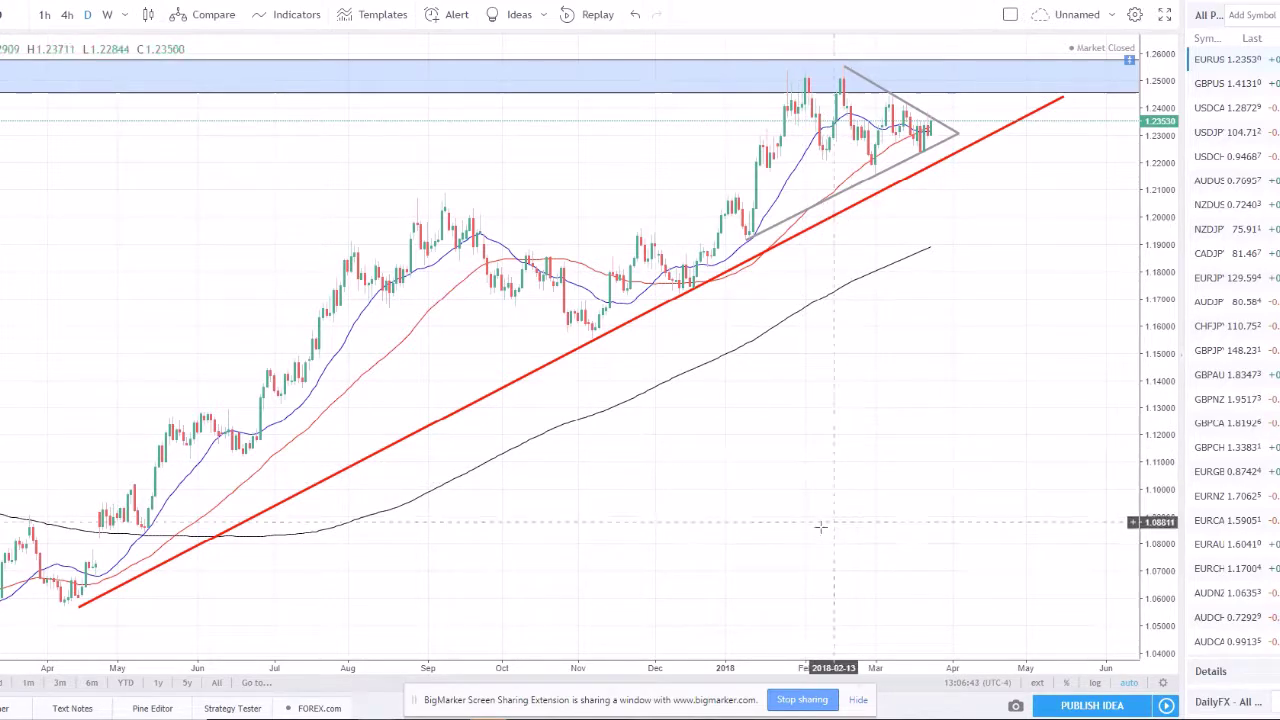
pyautogui.scroll(1, 820, 527)
pyautogui.scroll(-1, 805, 500)
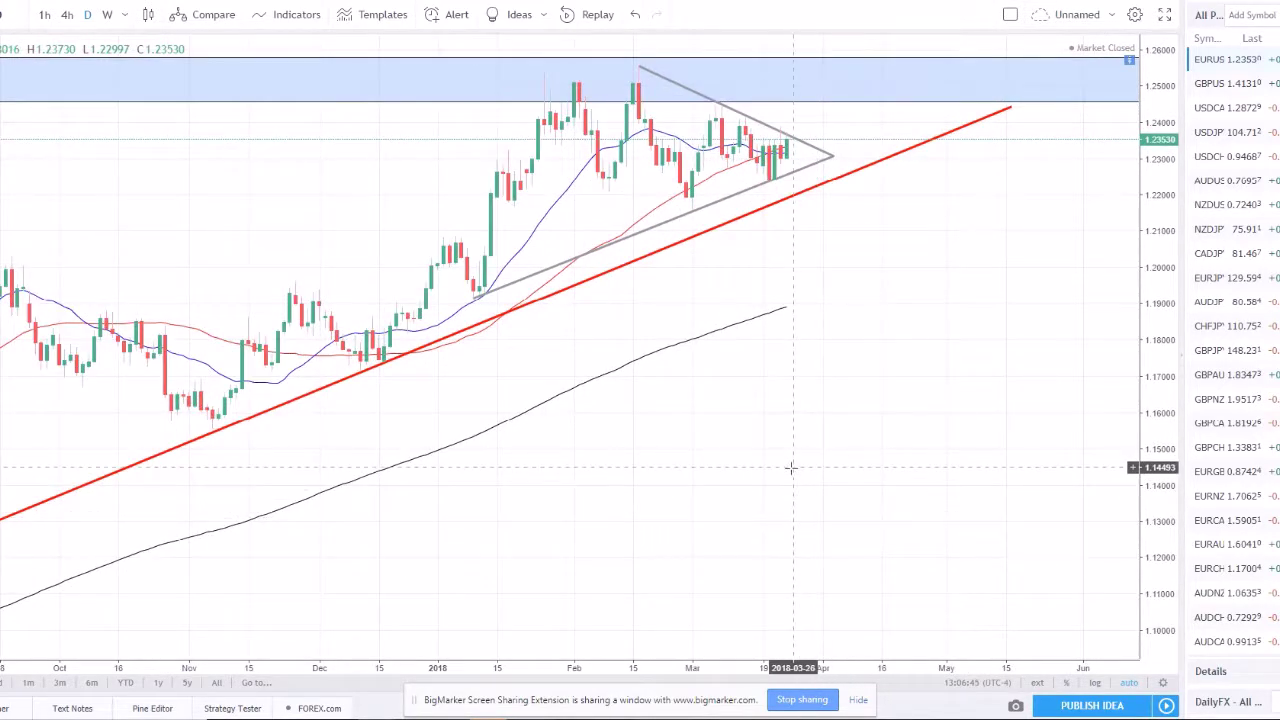
pyautogui.scroll(-1, 814, 449)
pyautogui.scroll(2, 814, 447)
pyautogui.scroll(-1, 814, 447)
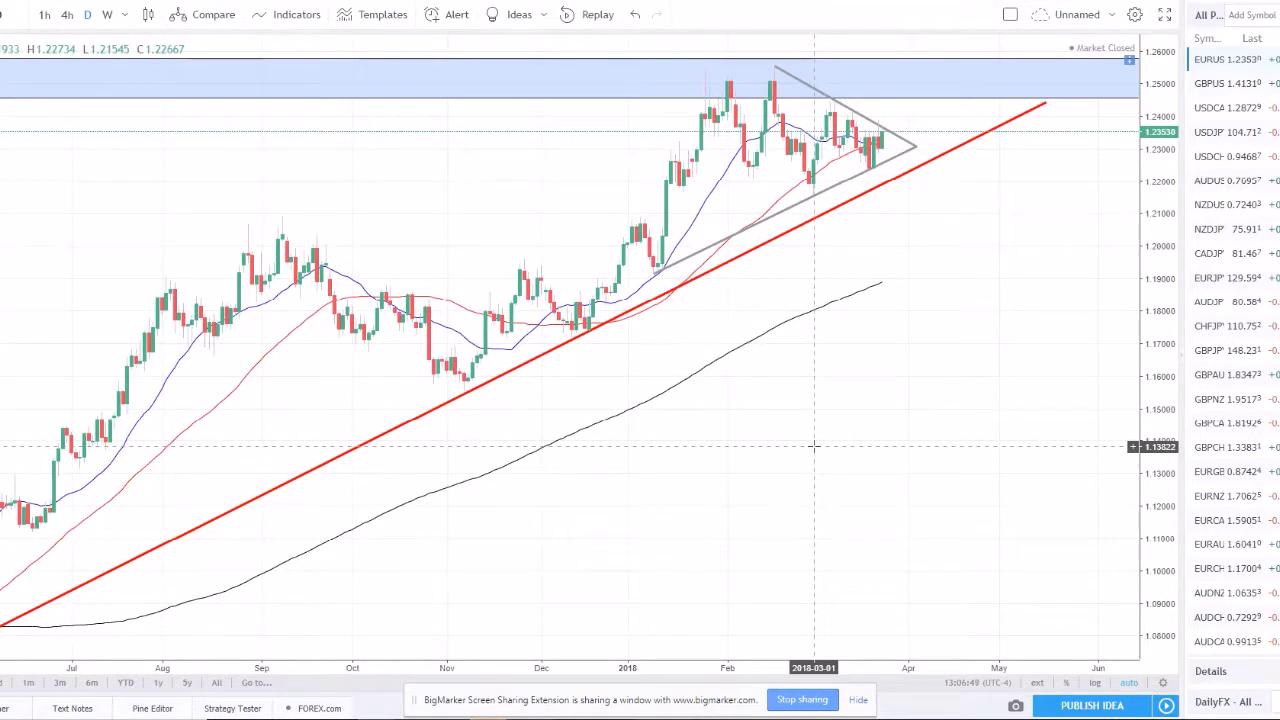
pyautogui.scroll(2, 811, 363)
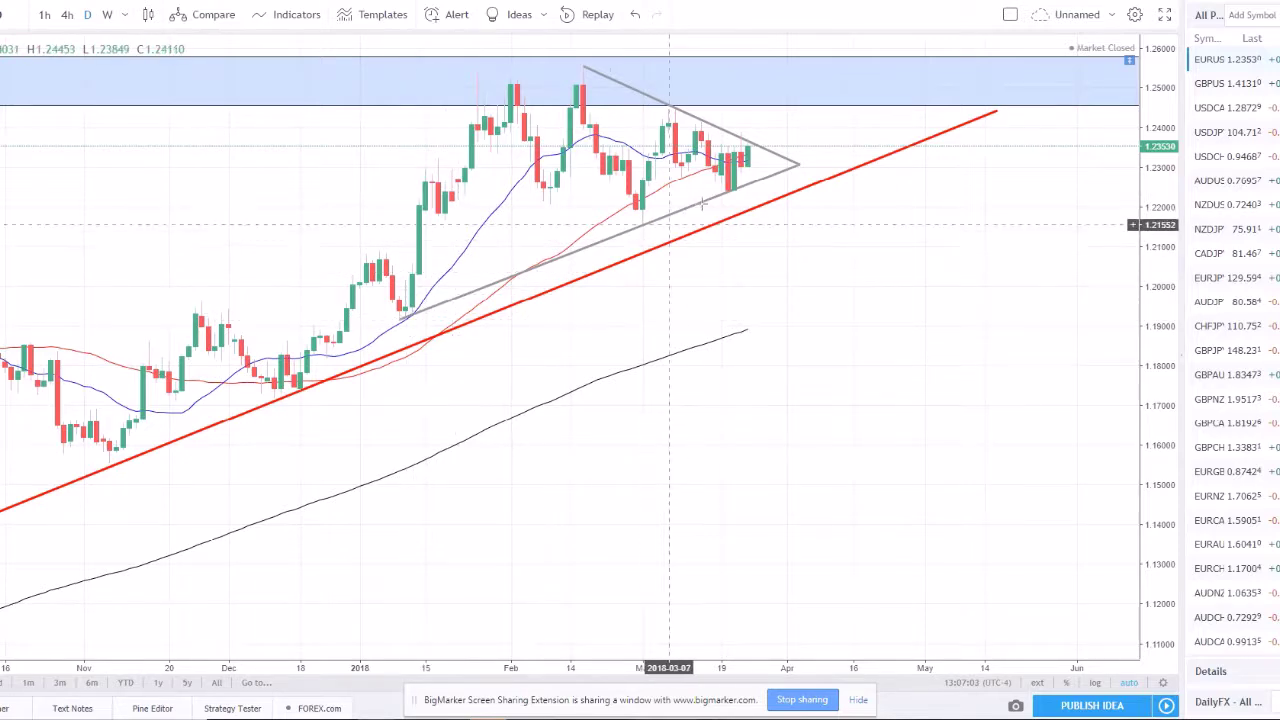
pyautogui.scroll(-2, 432, 370)
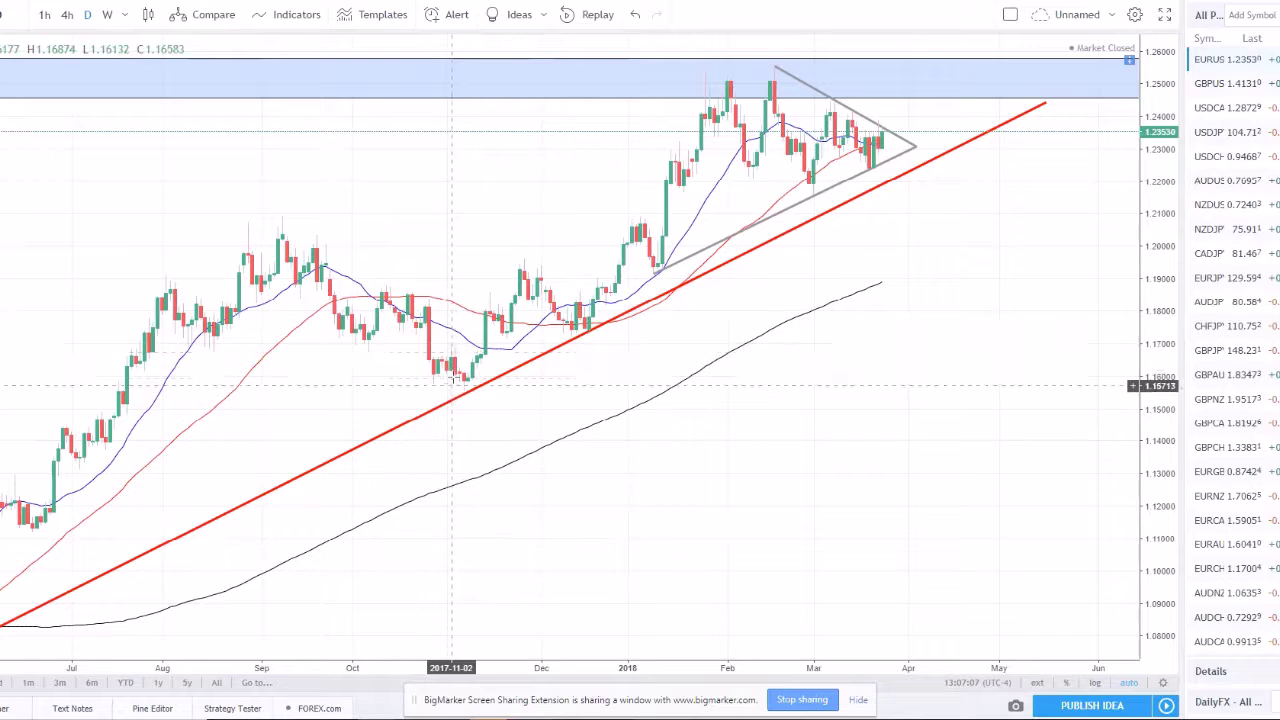
pyautogui.scroll(-3, 455, 385)
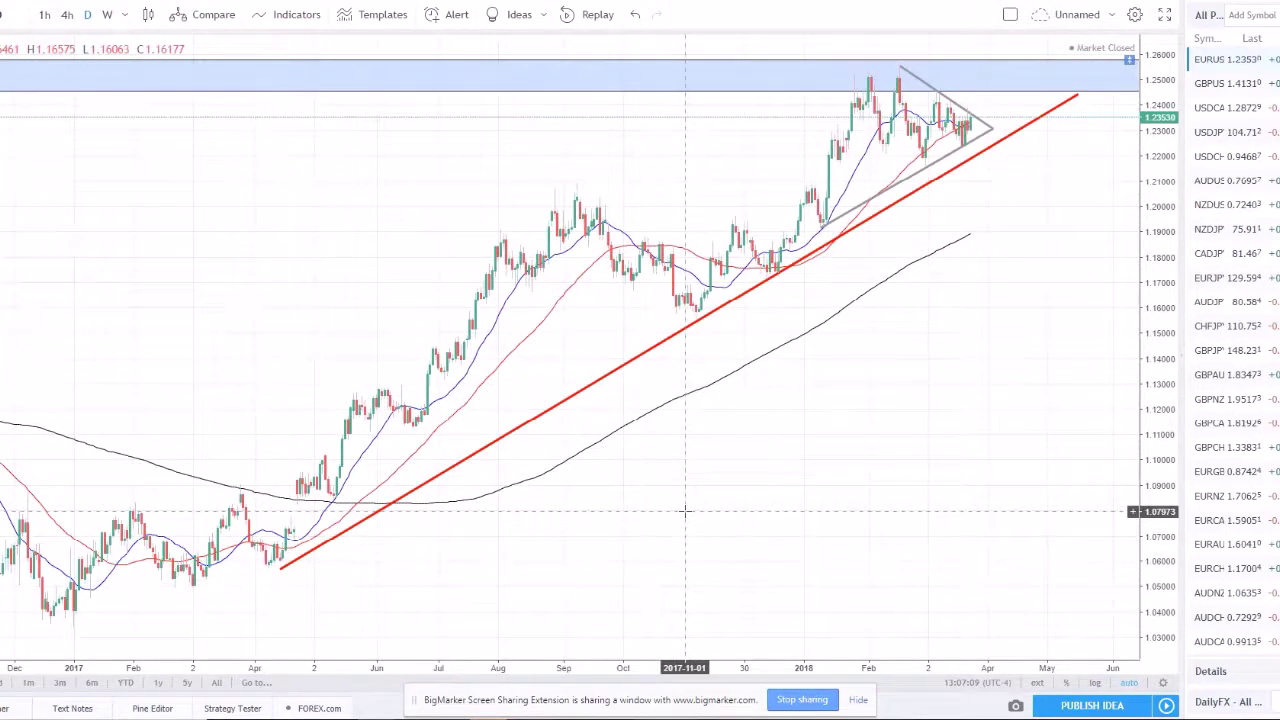
pyautogui.scroll(3, 685, 511)
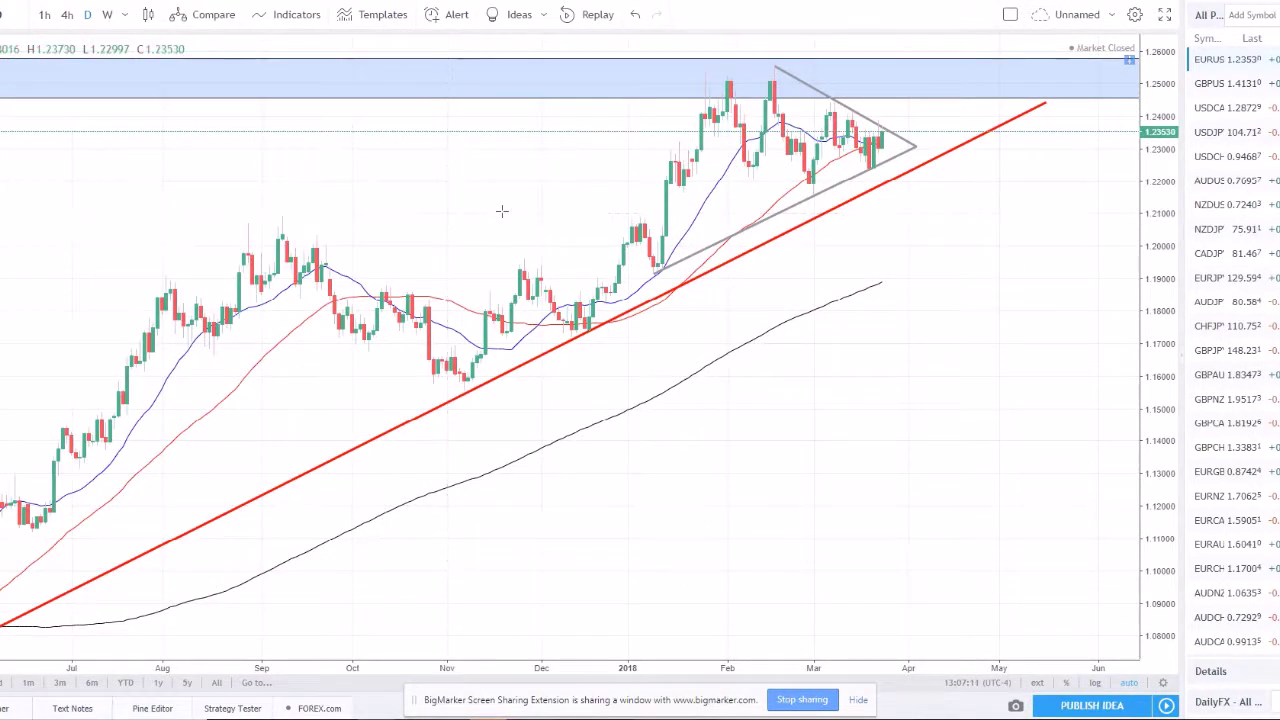
# Step: Examine GBPUSD's daily price against its blue ascending trendline, grey descending trendline and shaded zones
pyautogui.click(1229, 85)
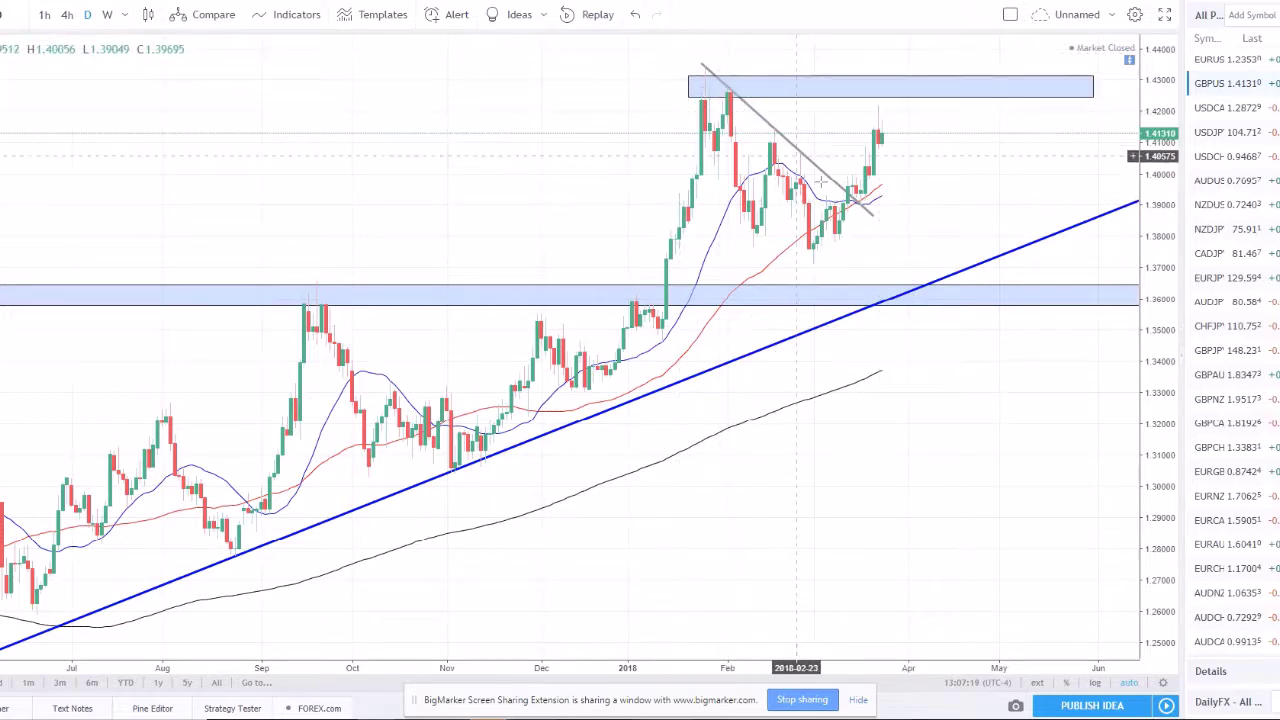
pyautogui.scroll(-5, 858, 330)
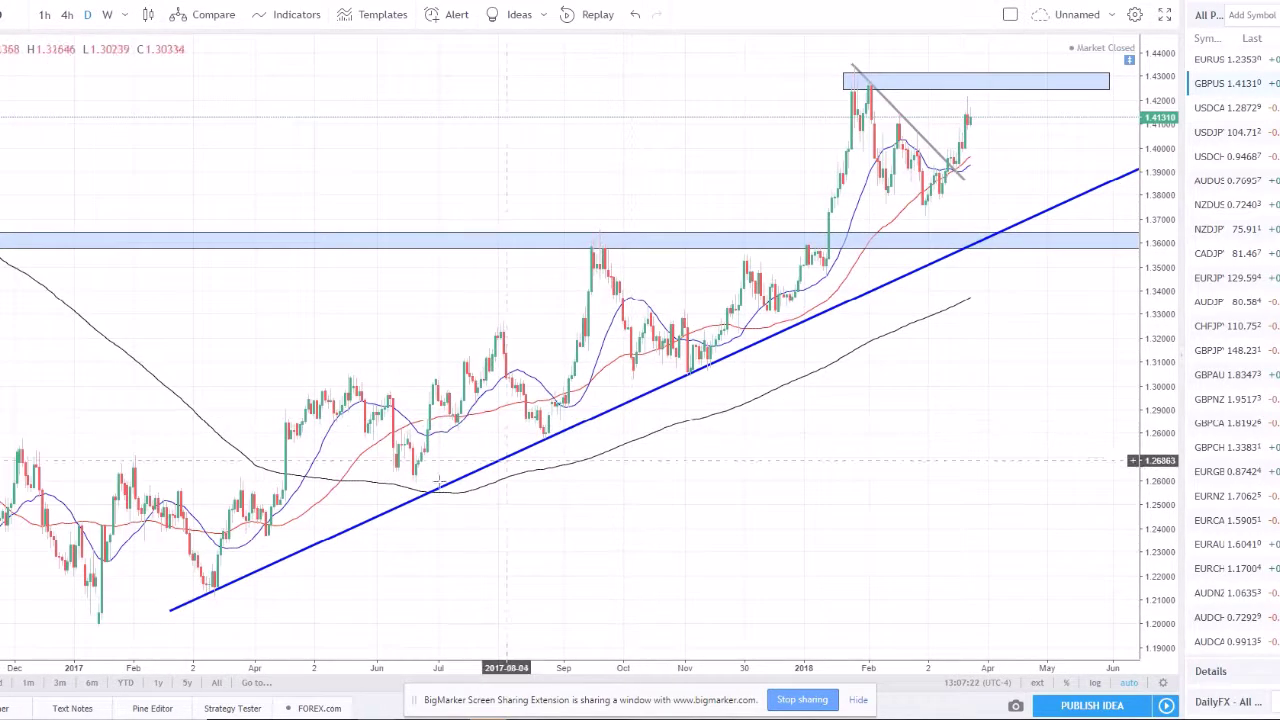
pyautogui.scroll(4, 591, 534)
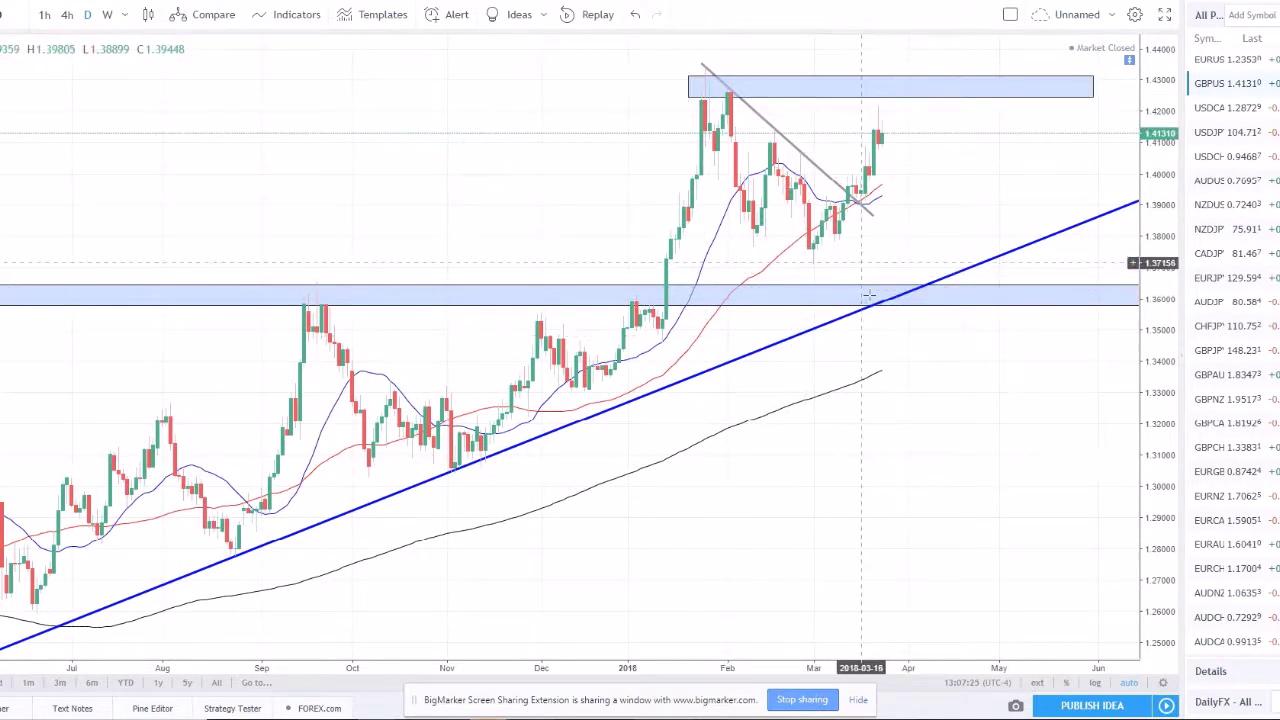
# Step: View the daily USDCAD chart, and examine USDJPY's daily candles around the descending trendline and the 105.395 level
pyautogui.click(1238, 112)
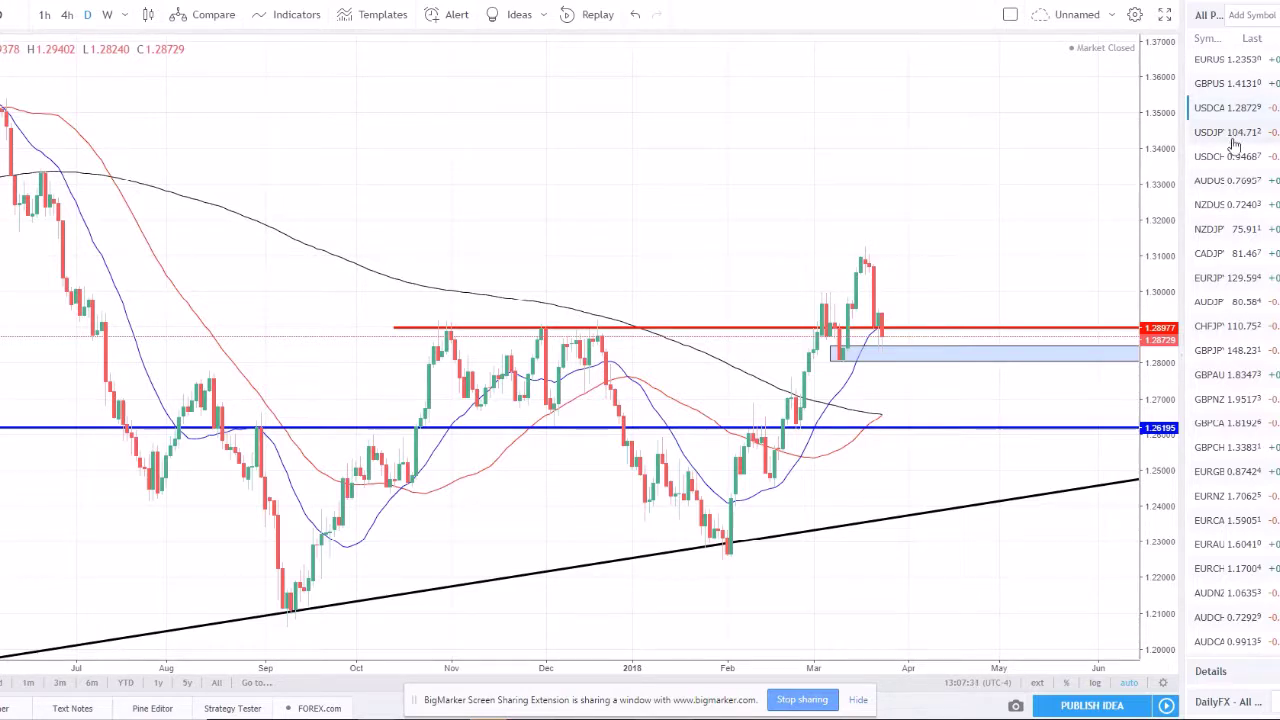
pyautogui.click(1237, 134)
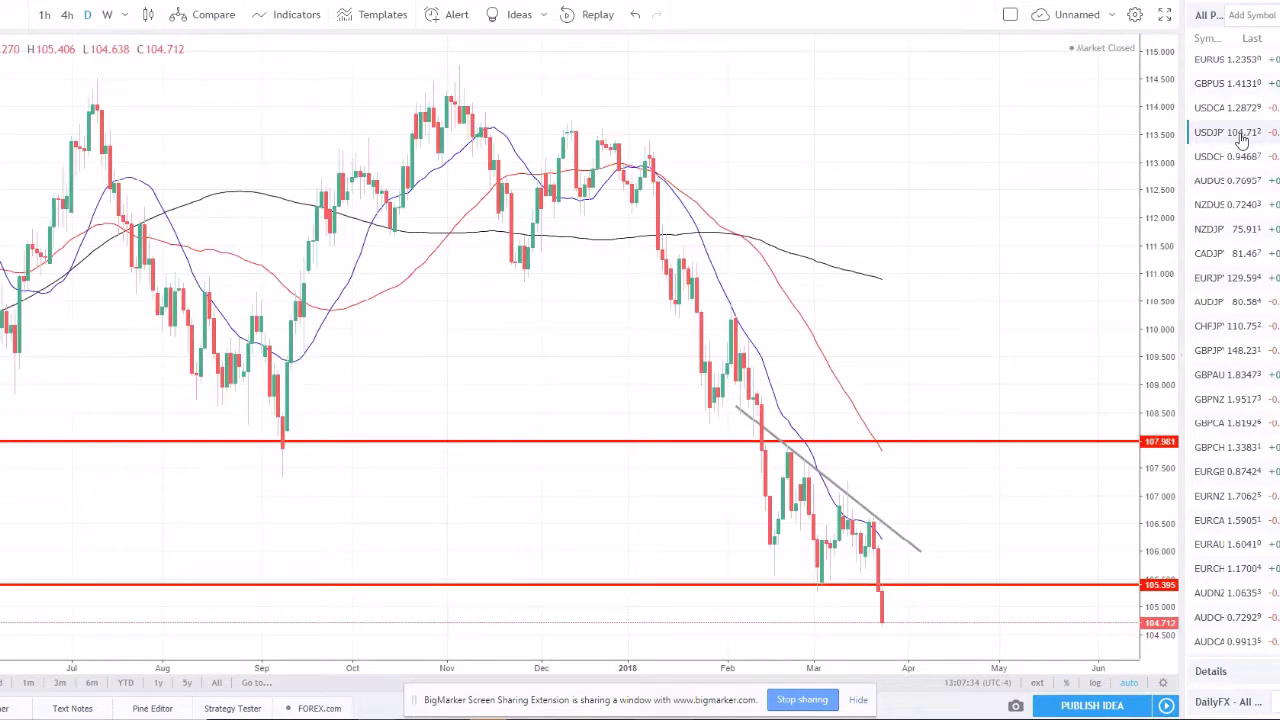
pyautogui.scroll(3, 754, 286)
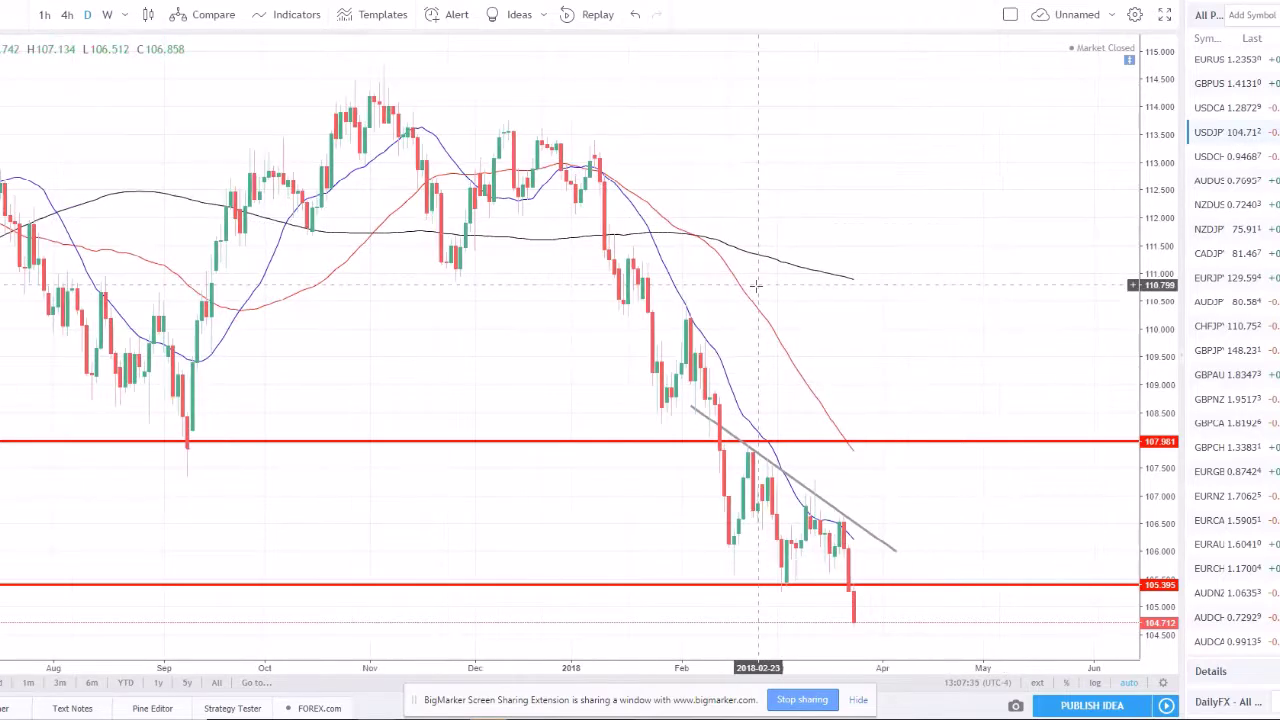
pyautogui.scroll(1, 960, 343)
pyautogui.scroll(2, 987, 340)
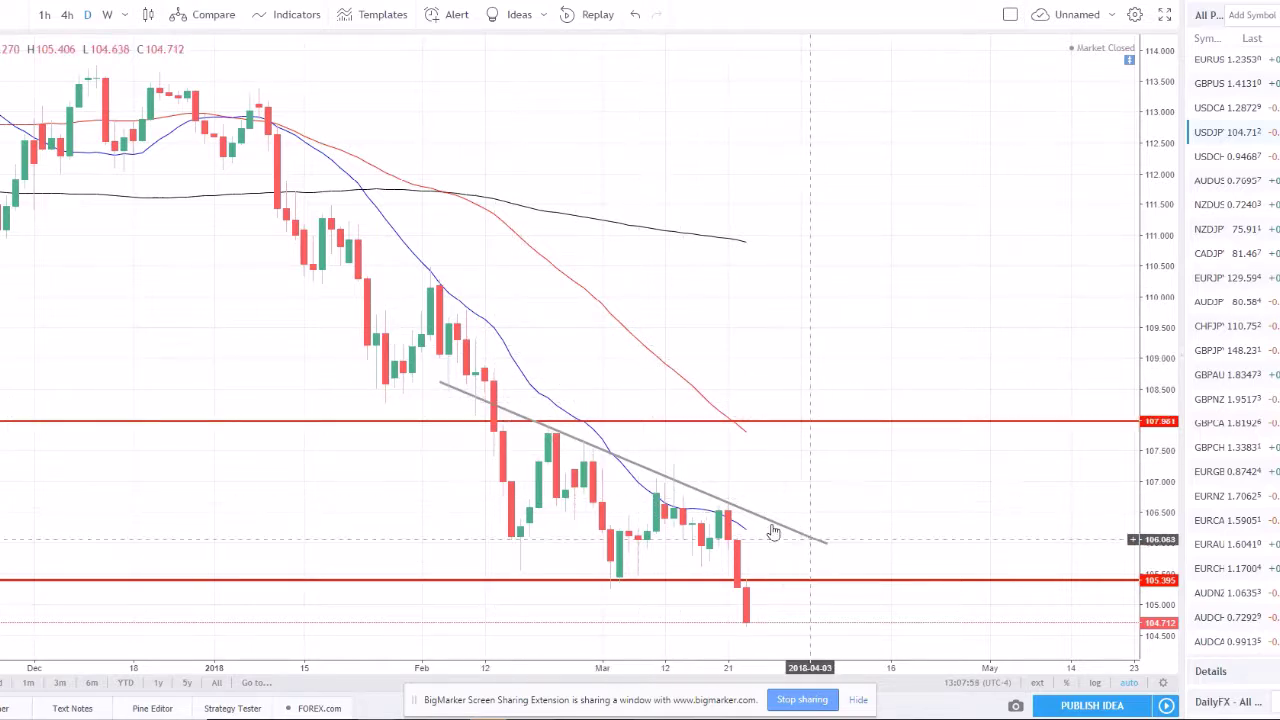
# Step: Draw a rectangle on daily USDJPY from about 110.666 to 110.198, spanning February 27 to April 18, 2018, and delete it
pyautogui.click(583, 256)
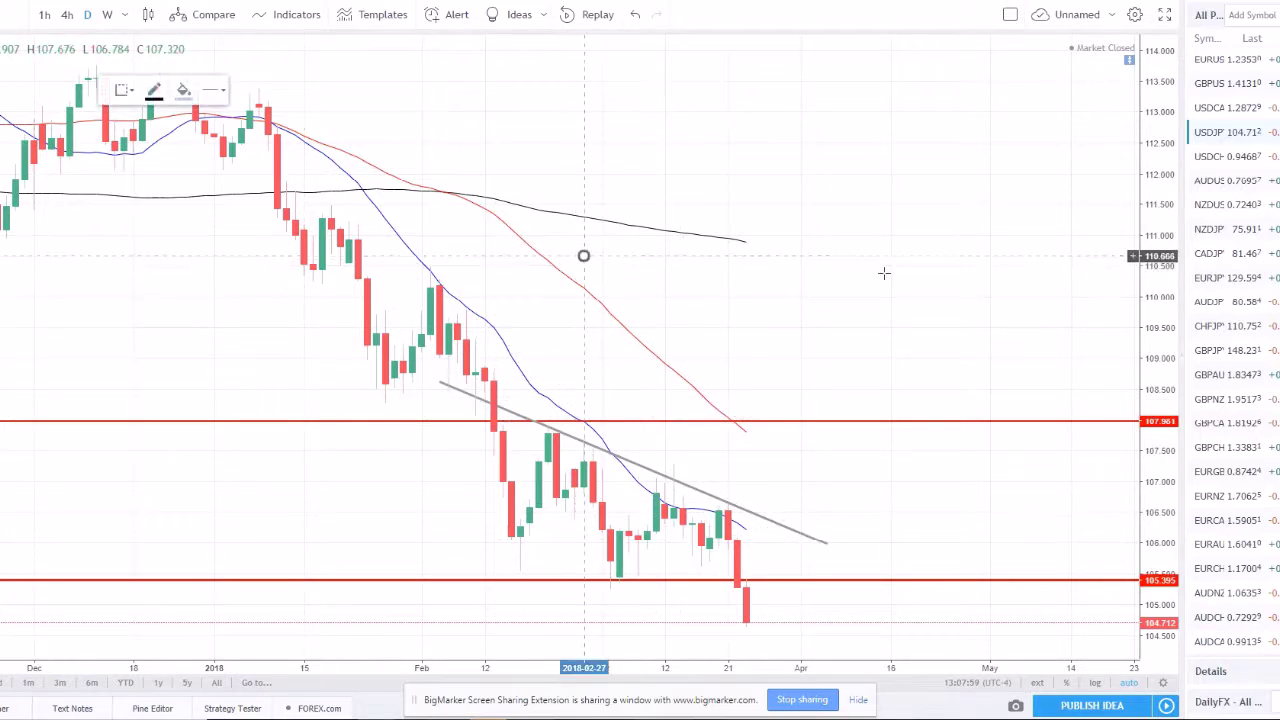
pyautogui.click(908, 285)
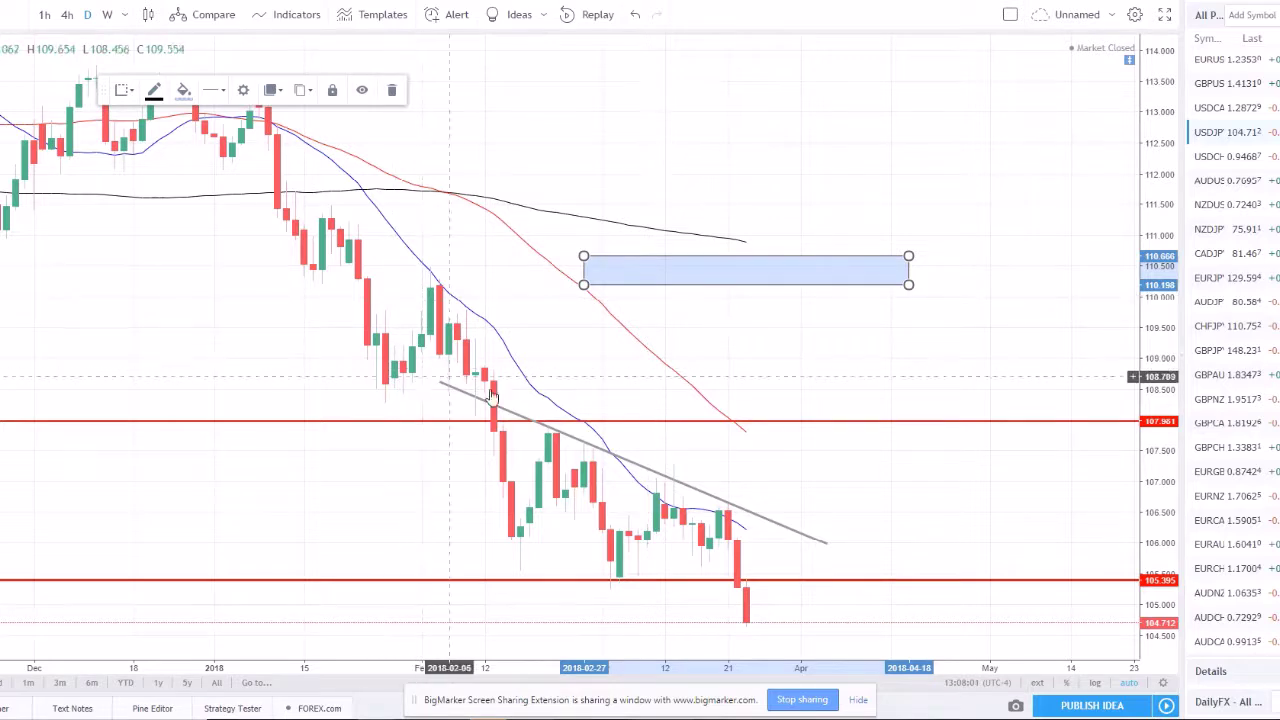
pyautogui.press('Delete')
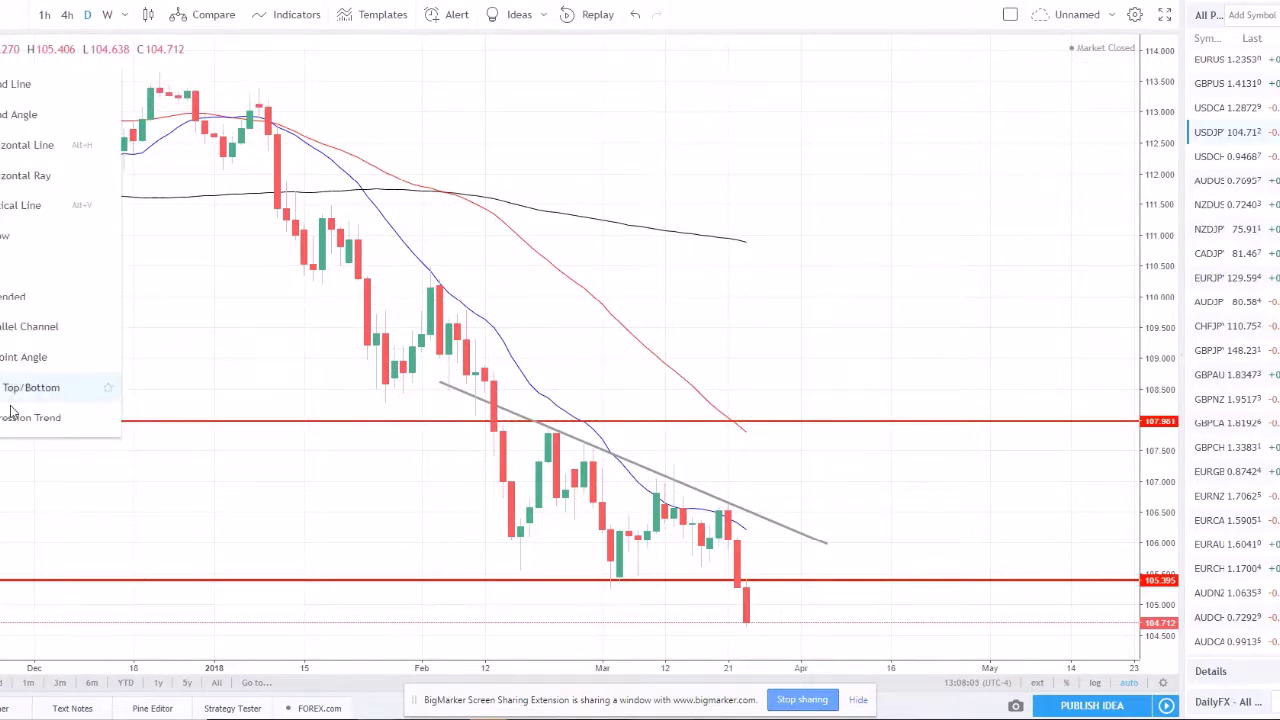
# Step: Place a Regression Trend on daily USDJPY from February 2 to March 23, 2018, and delete it
pyautogui.click(40, 417)
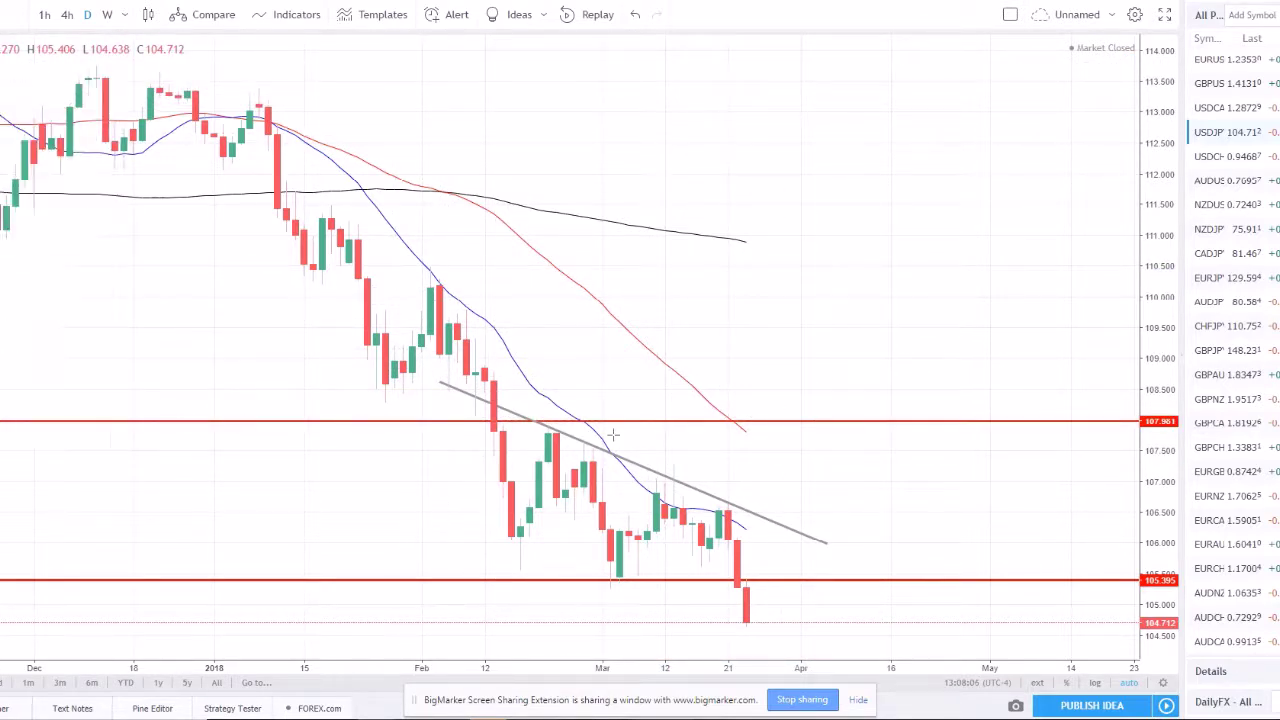
pyautogui.click(430, 374)
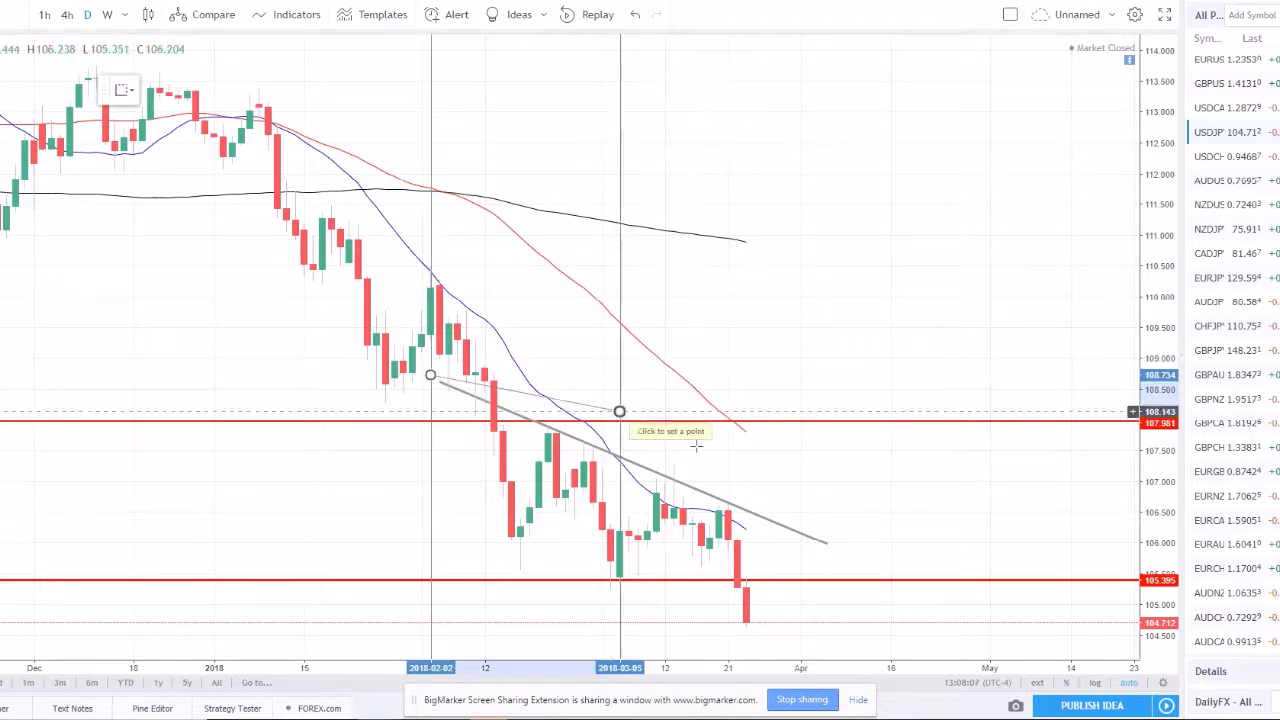
pyautogui.click(850, 516)
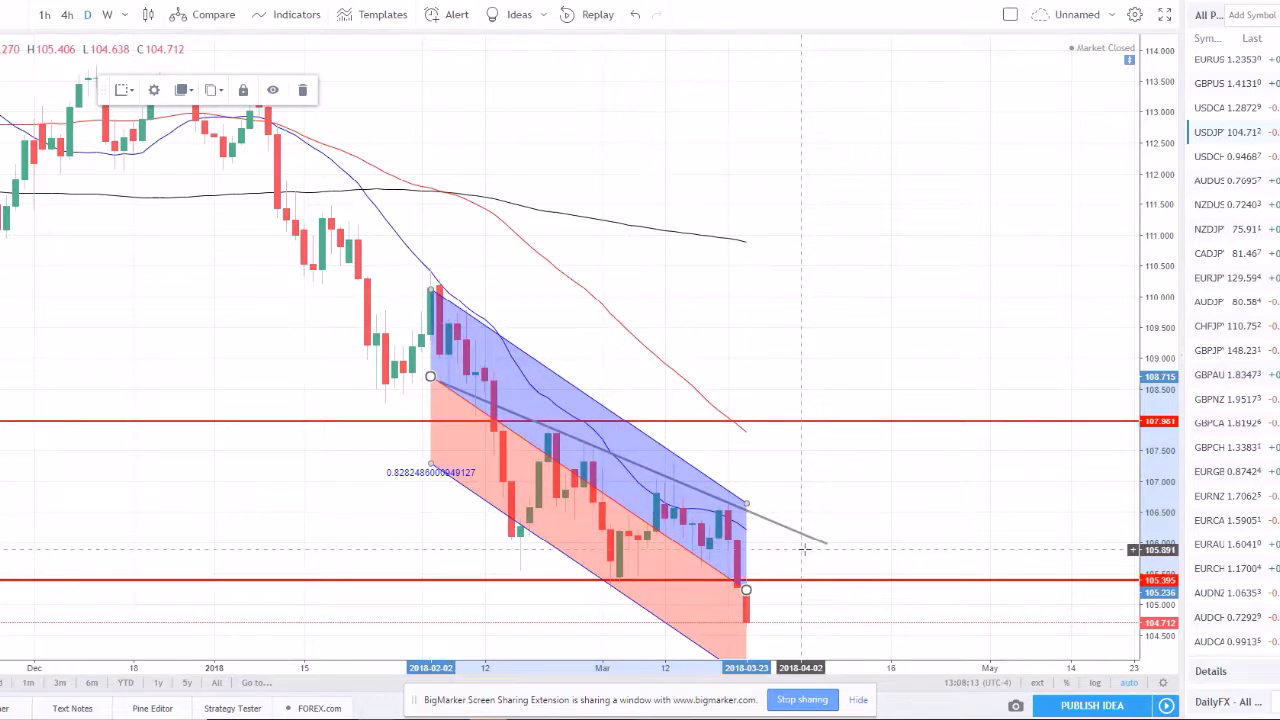
pyautogui.press('Delete')
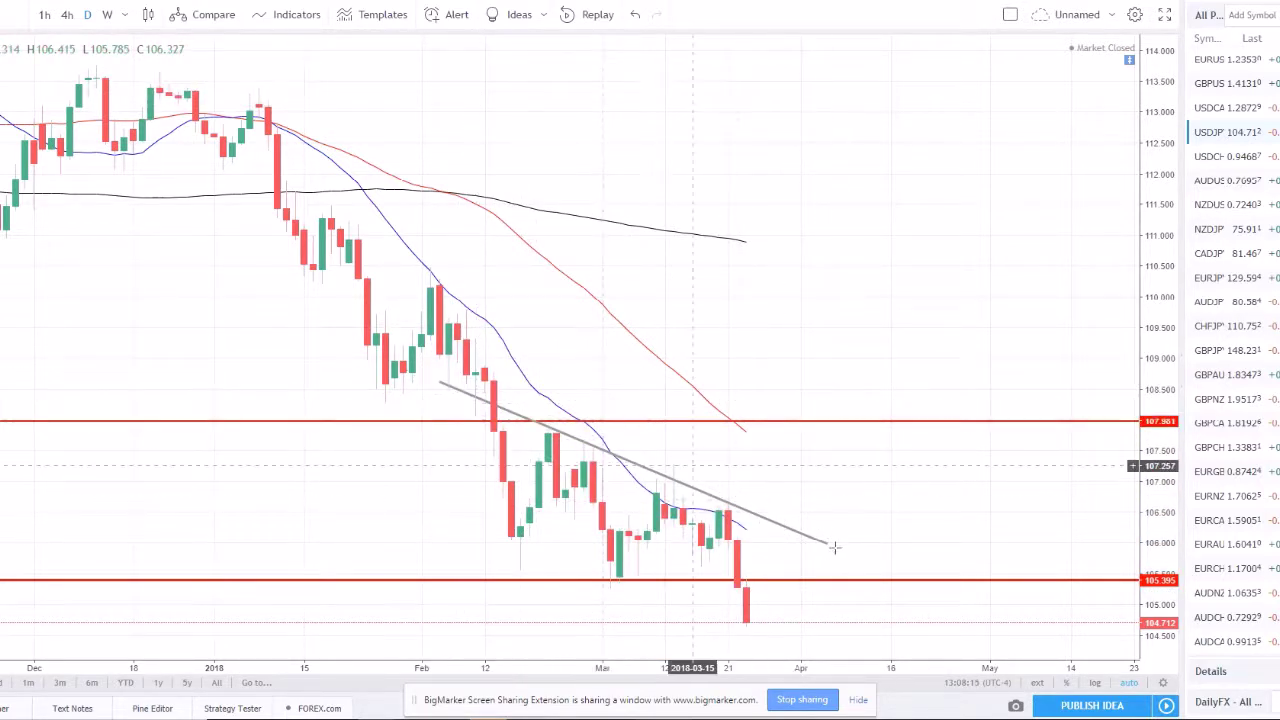
# Step: Reread the attendee's EURGBP question in the webinar chat and examine EURGBP's 4-hour chart back to November 2017
pyautogui.hotkey('alt', 'Tab')
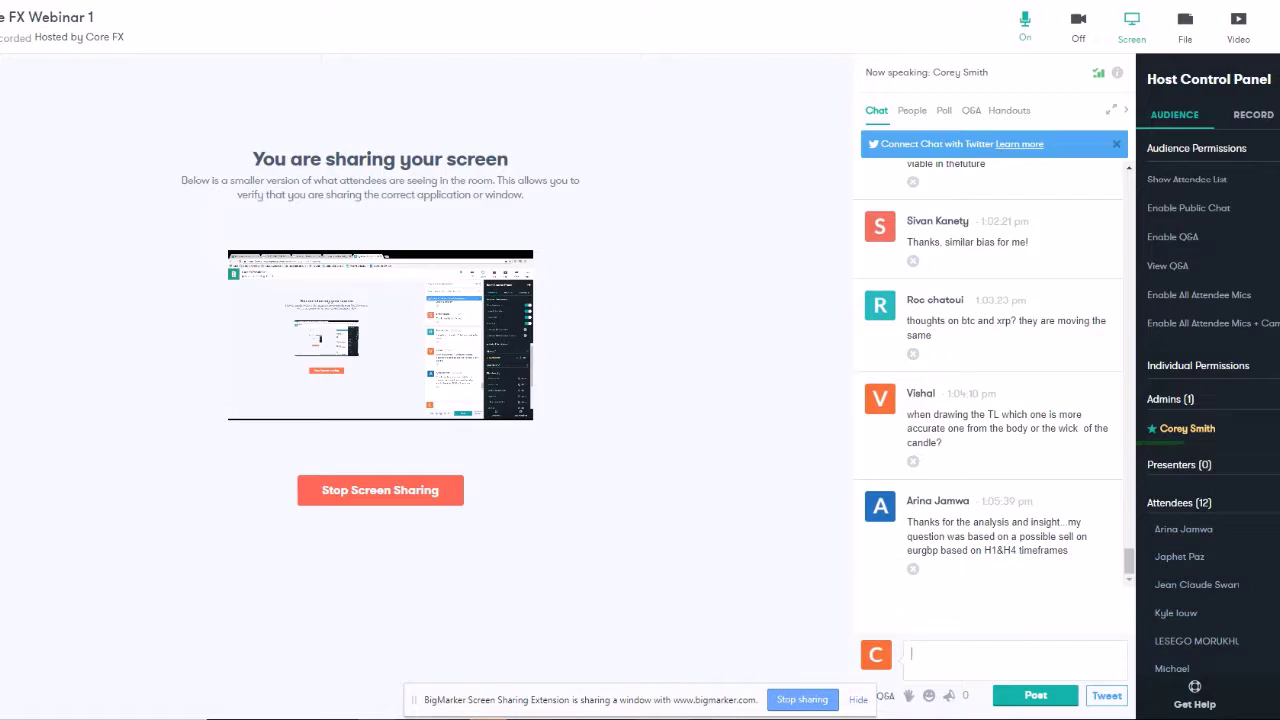
pyautogui.hotkey('alt', 'Tab')
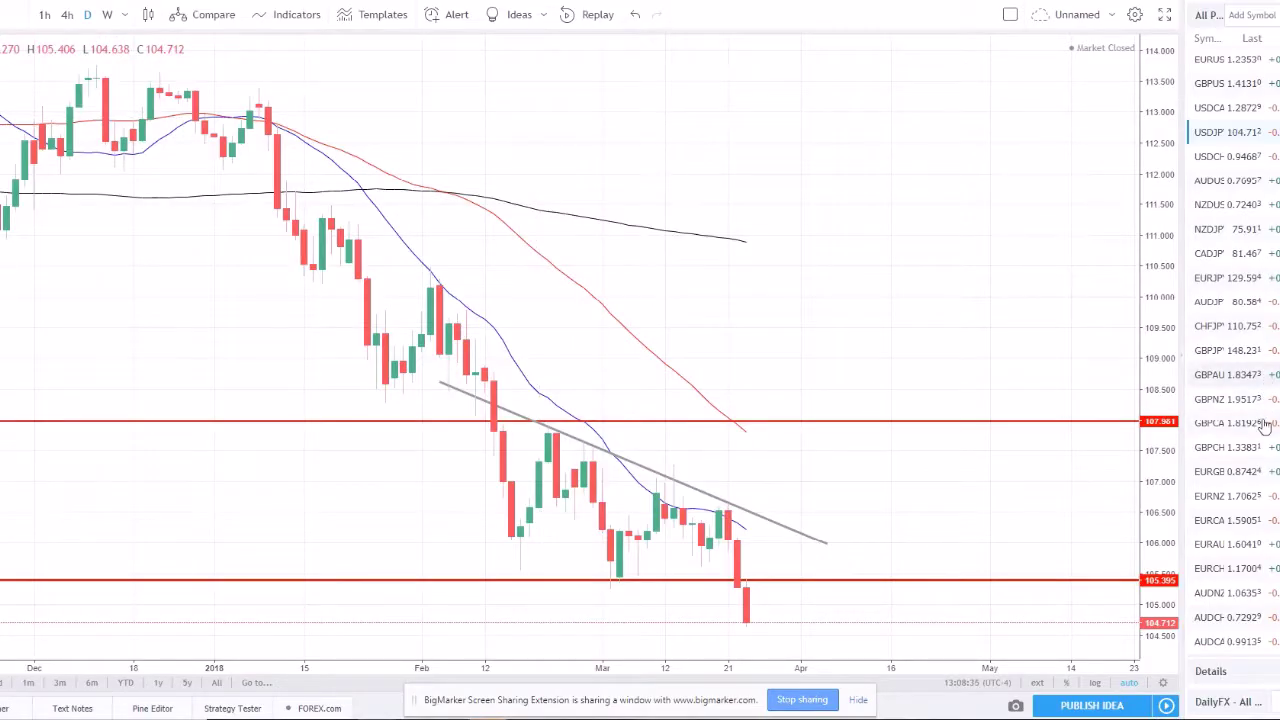
pyautogui.click(1270, 479)
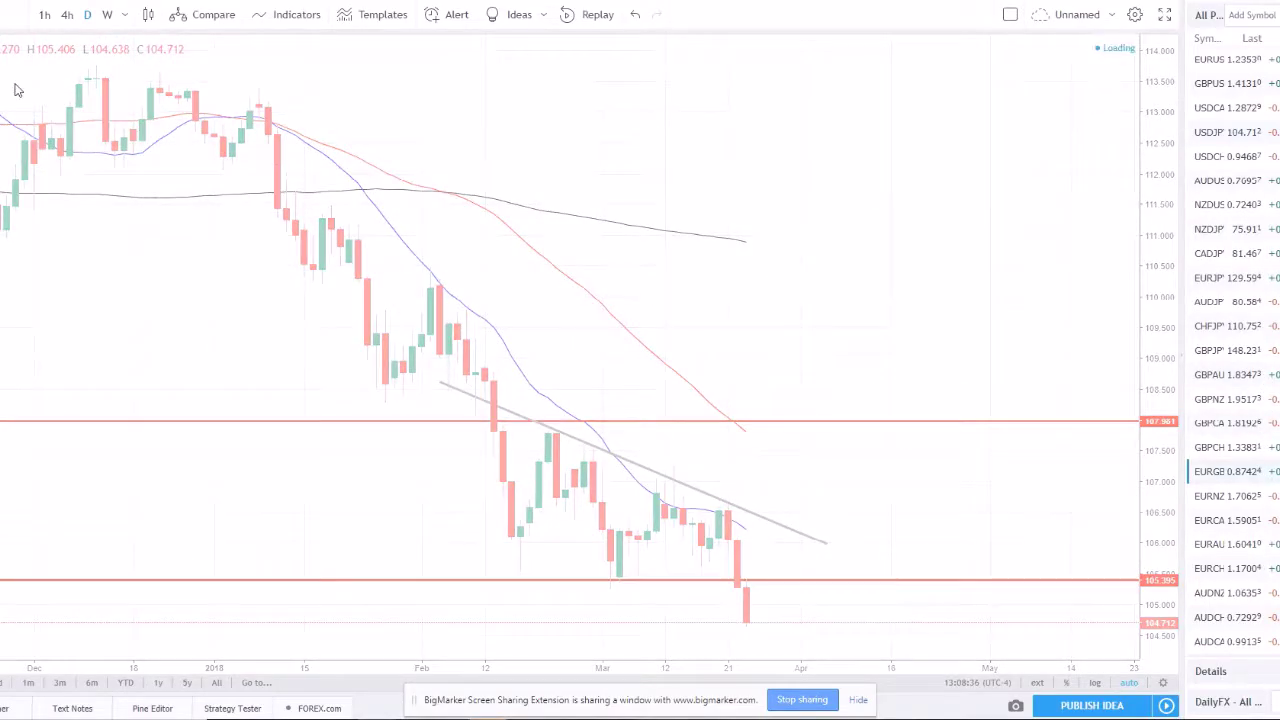
pyautogui.click(66, 16)
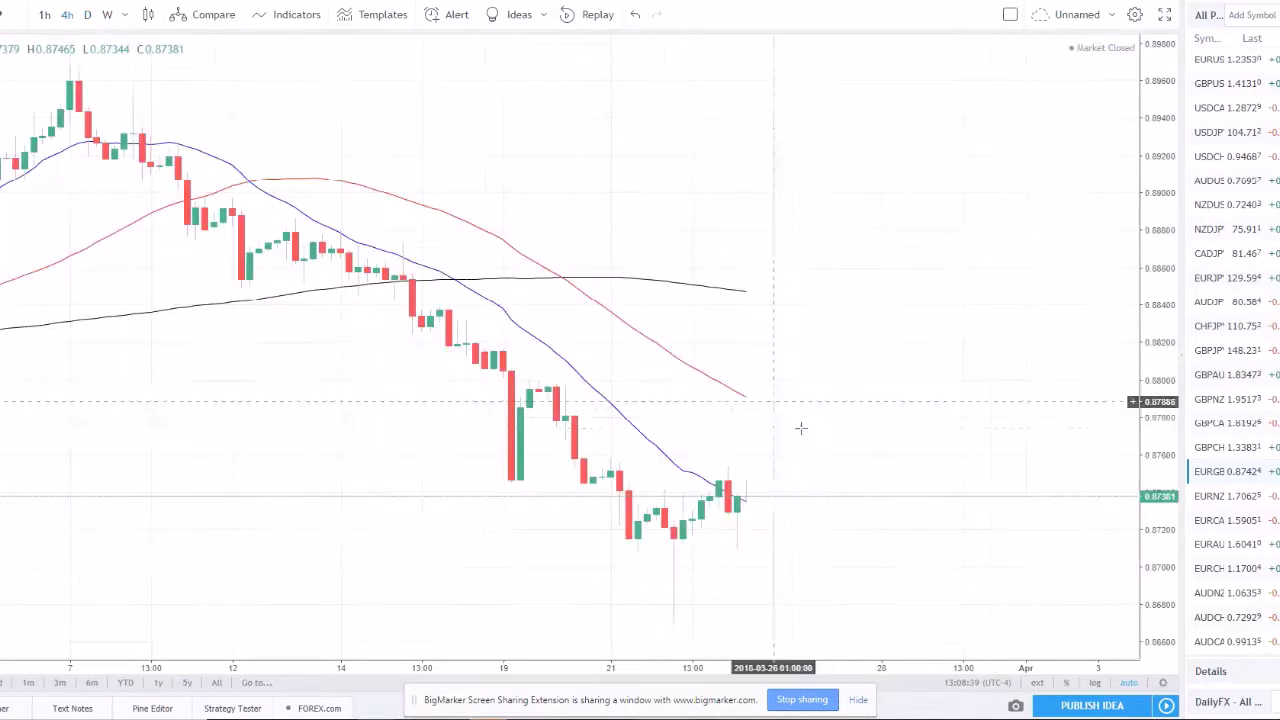
pyautogui.scroll(-5, 800, 426)
pyautogui.scroll(-3, 800, 465)
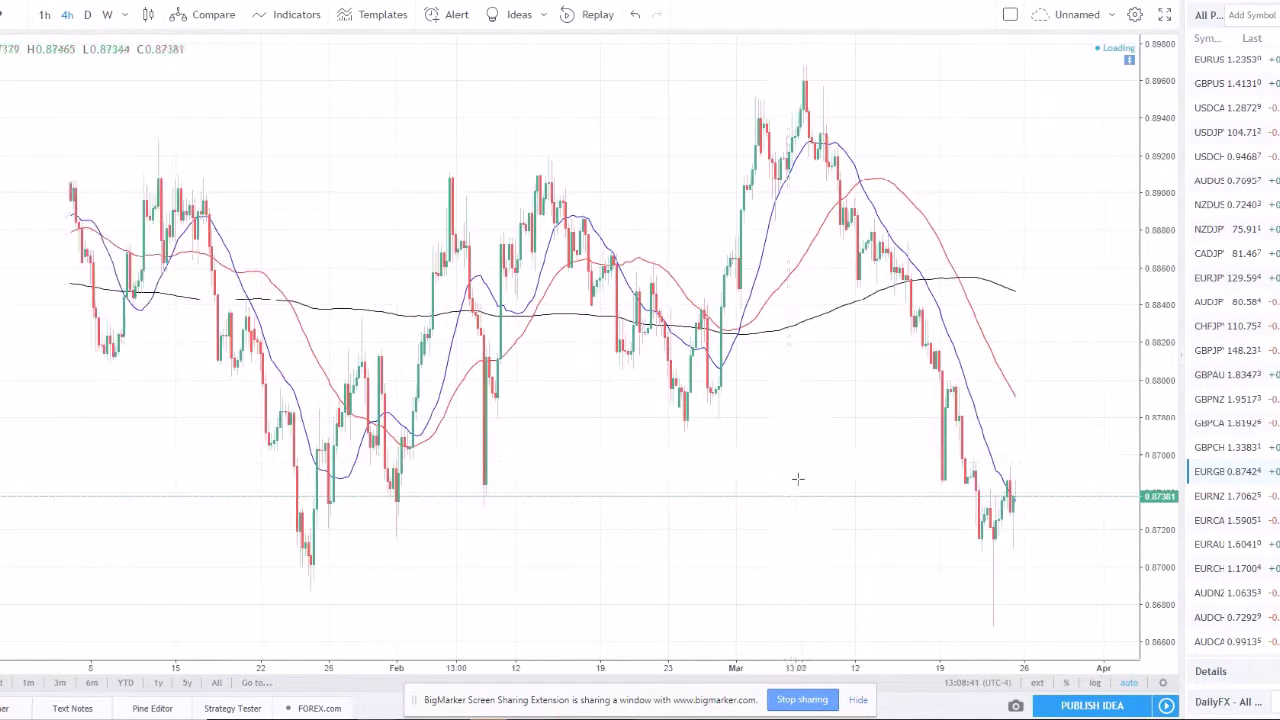
pyautogui.scroll(-4, 611, 523)
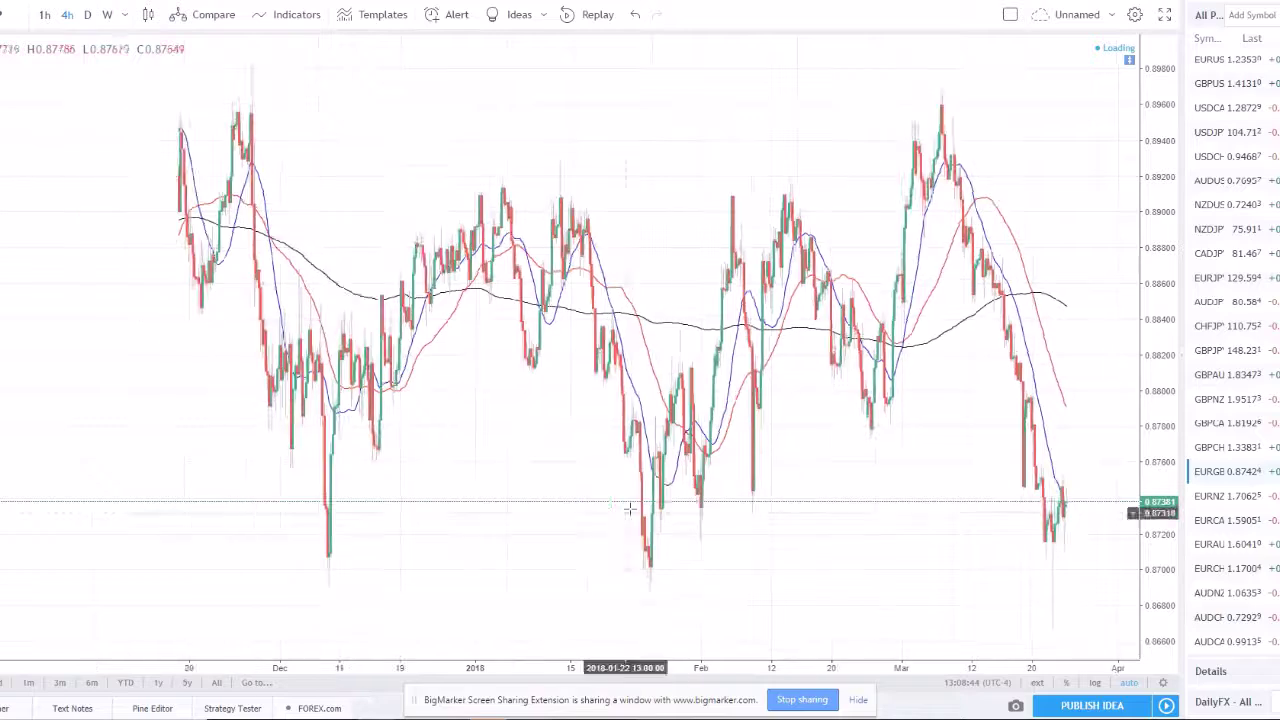
# Step: Examine EURGBP's March 2018 decline and moving averages on the 4-hour chart, then on the 1-hour chart
pyautogui.scroll(4, 910, 555)
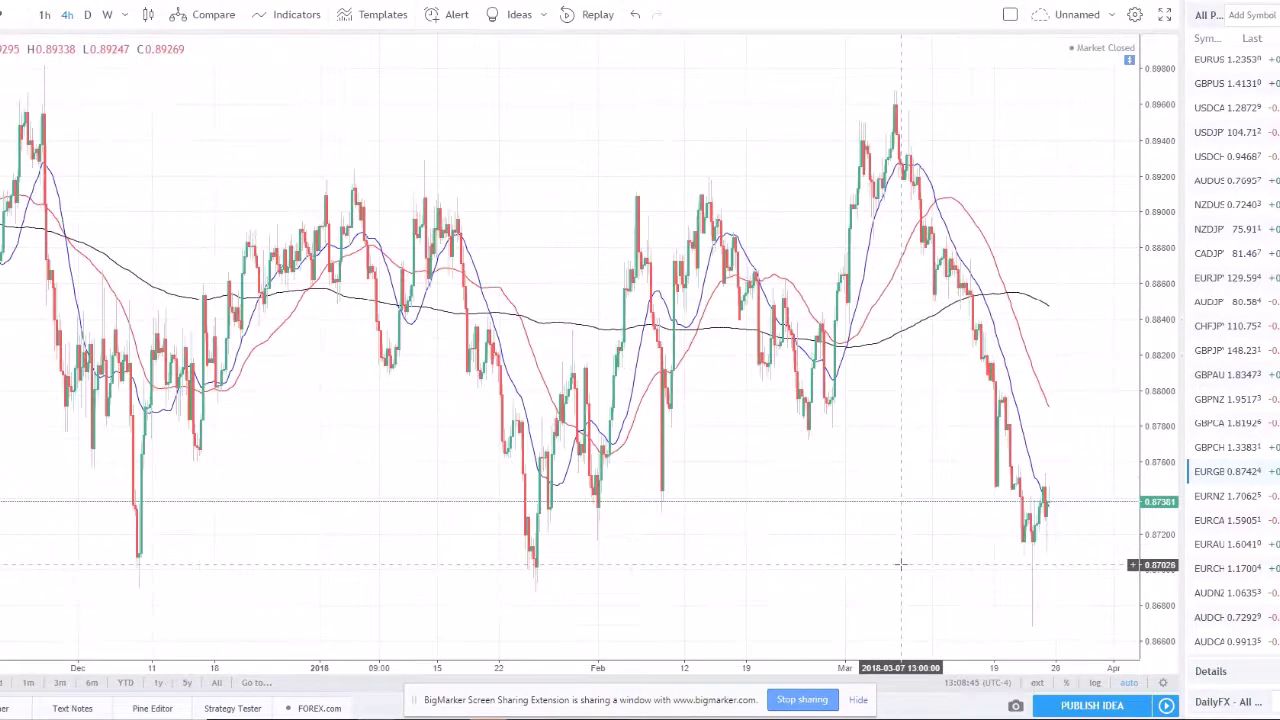
pyautogui.scroll(2, 921, 566)
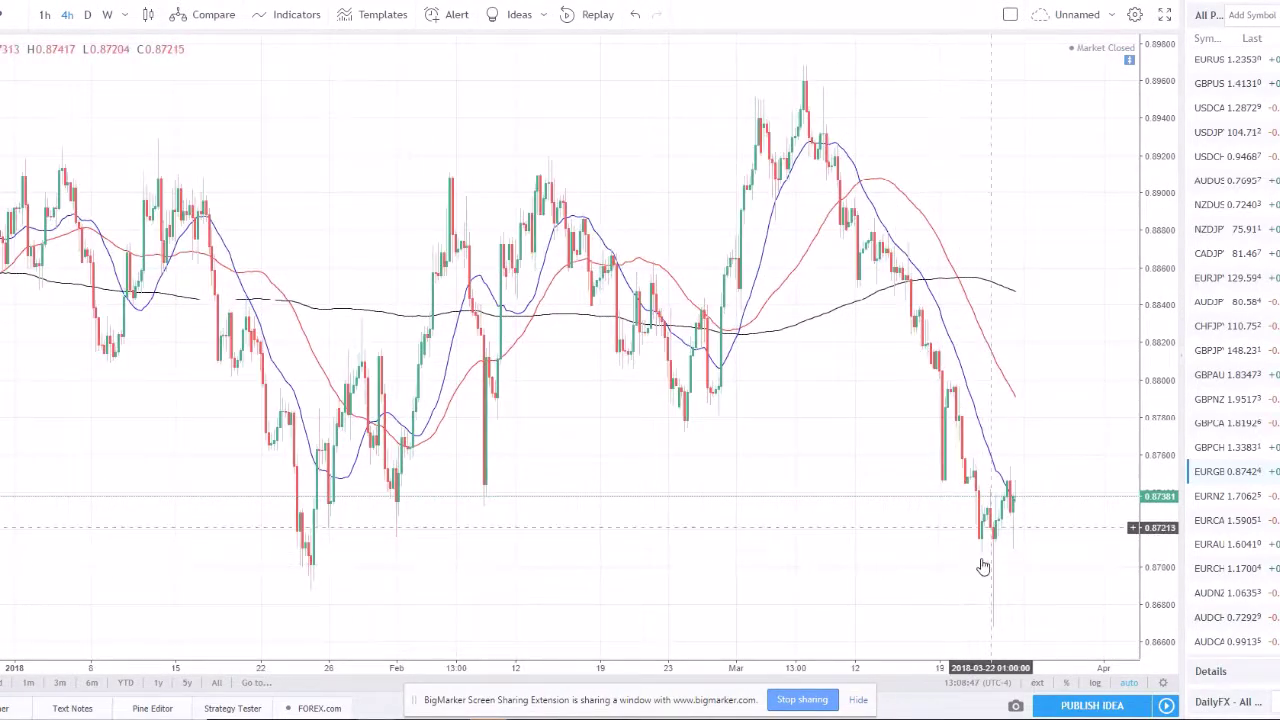
pyautogui.scroll(4, 985, 552)
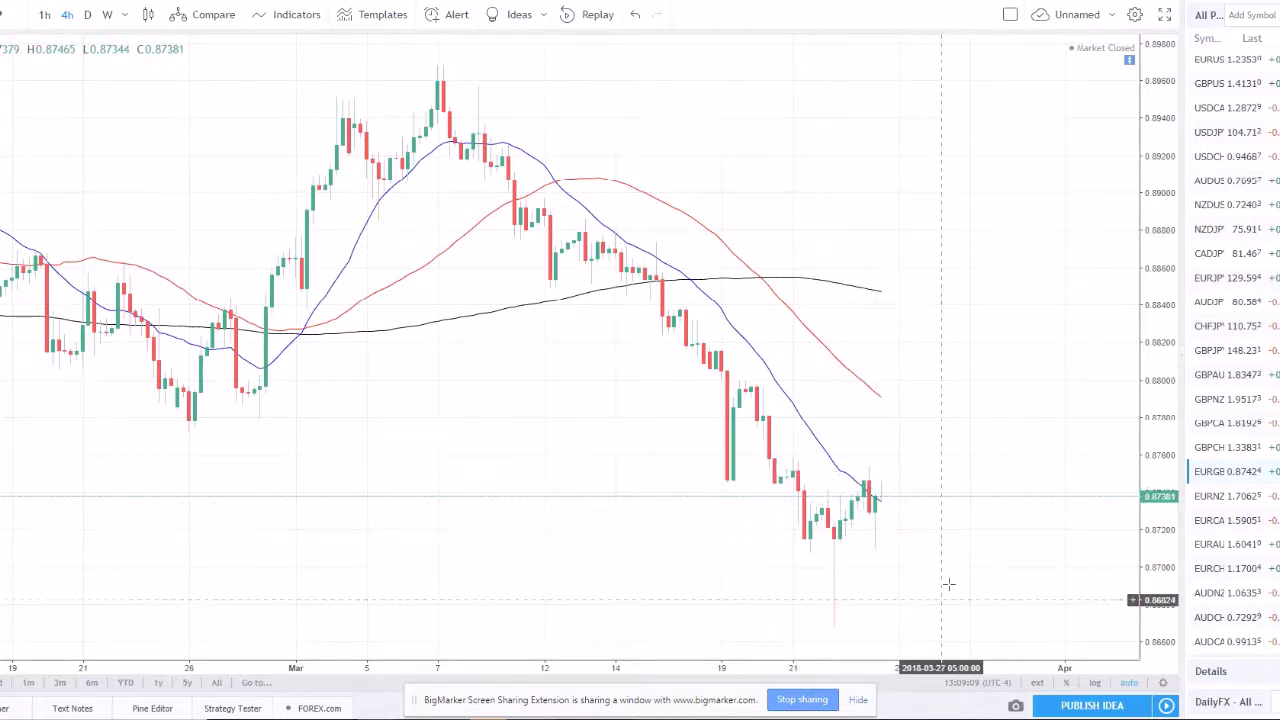
pyautogui.scroll(-3, 890, 470)
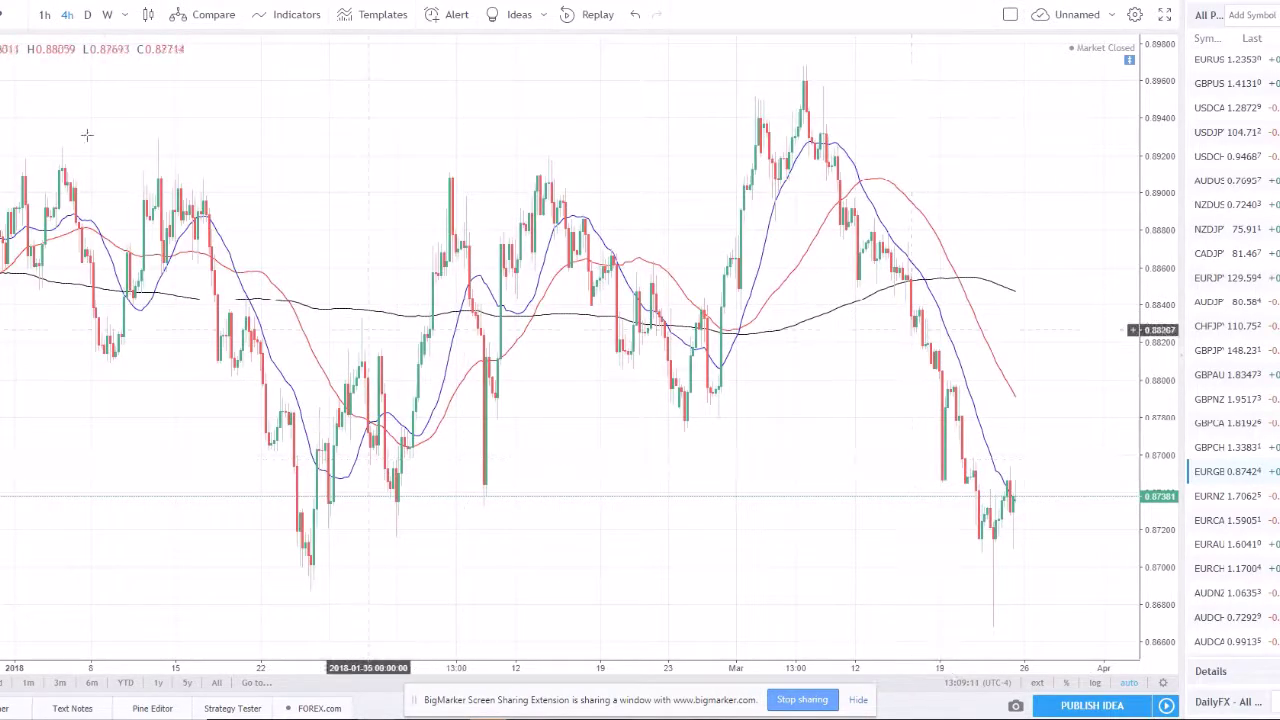
pyautogui.click(44, 14)
pyautogui.scroll(-5, 935, 500)
pyautogui.scroll(5, 935, 500)
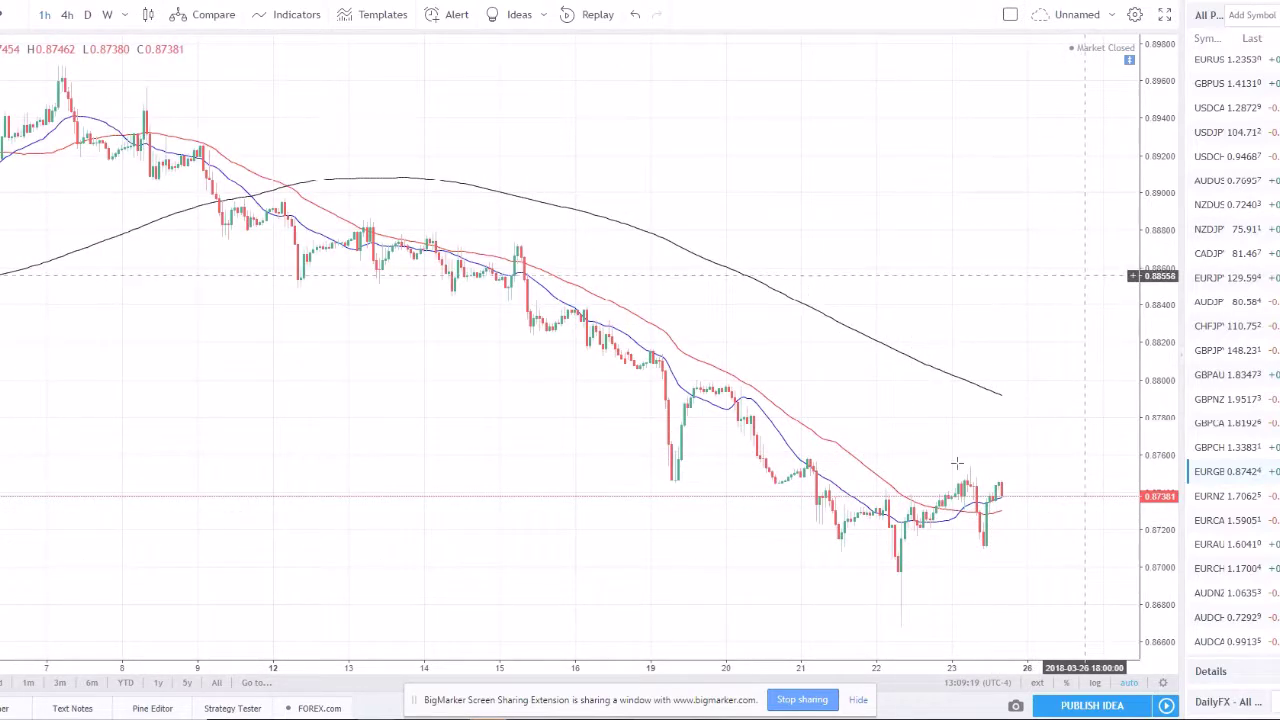
pyautogui.scroll(-3, 940, 285)
pyautogui.scroll(5, 910, 530)
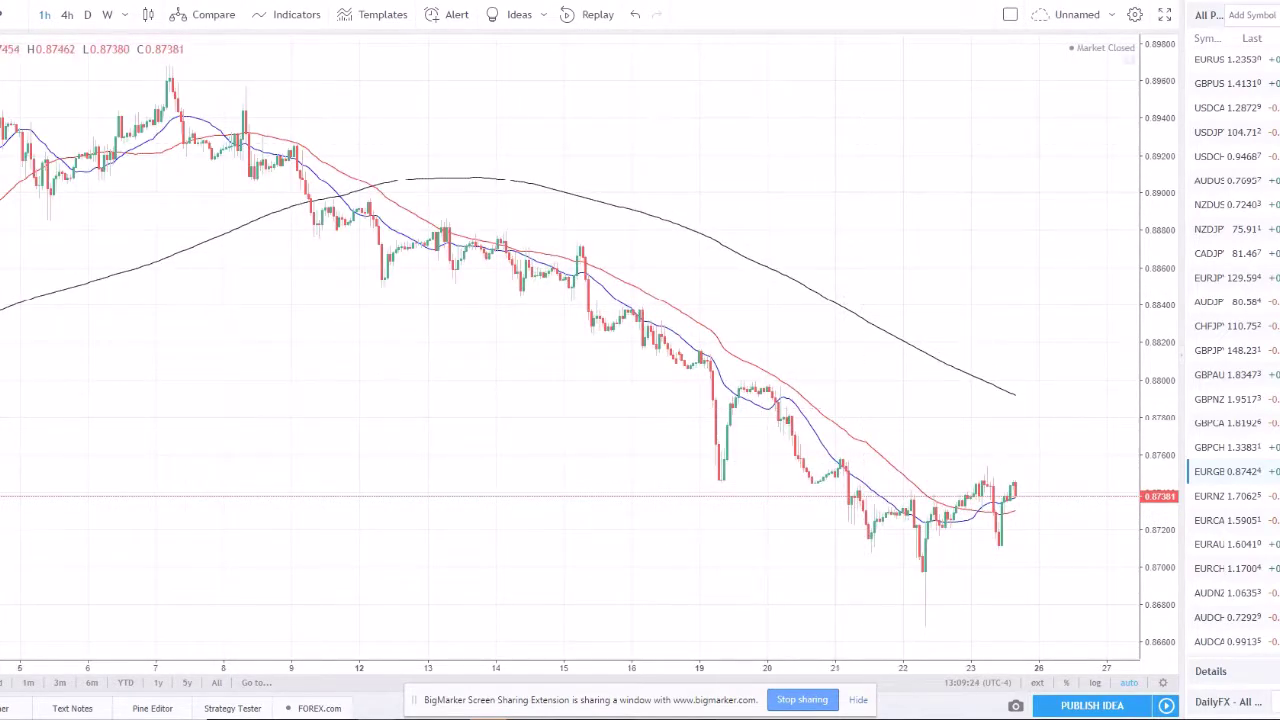
# Step: Read the attendee's question about shorting GBPAUD in the webinar chat, and view GBPAUD's 1-hour chart with free space after the latest candle
pyautogui.hotkey('alt', 'Tab')
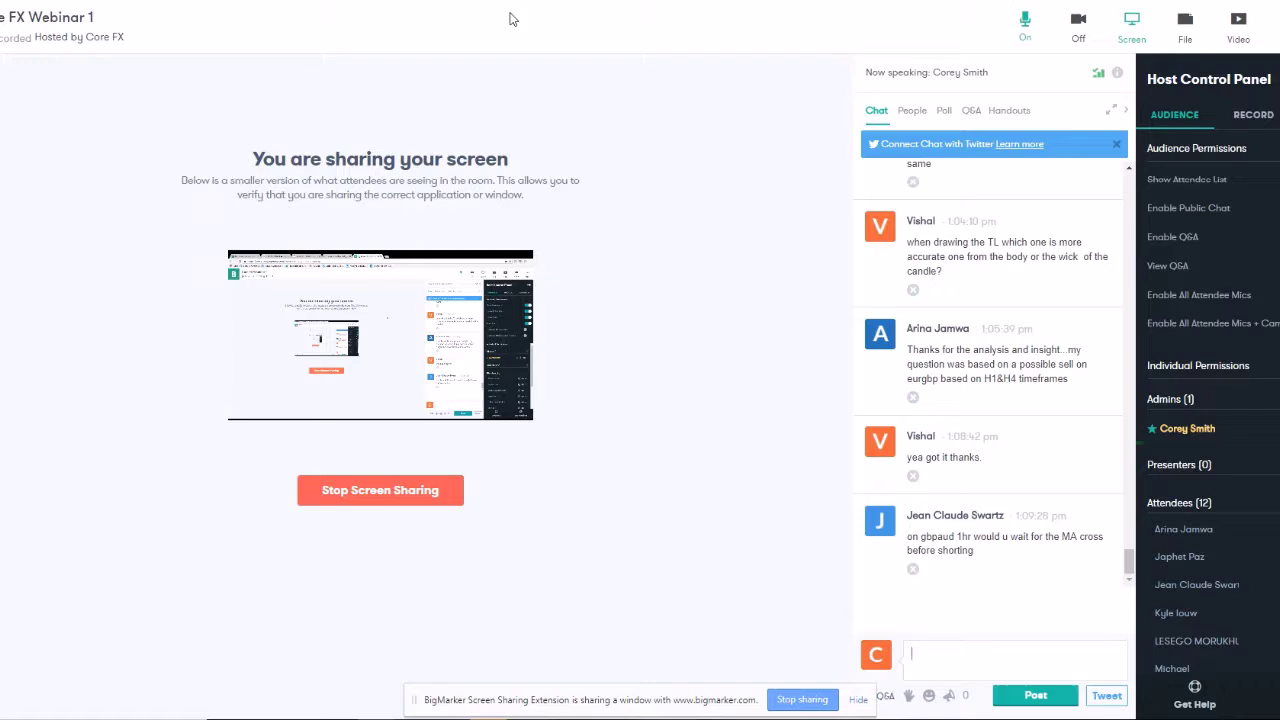
pyautogui.hotkey('alt', 'Tab')
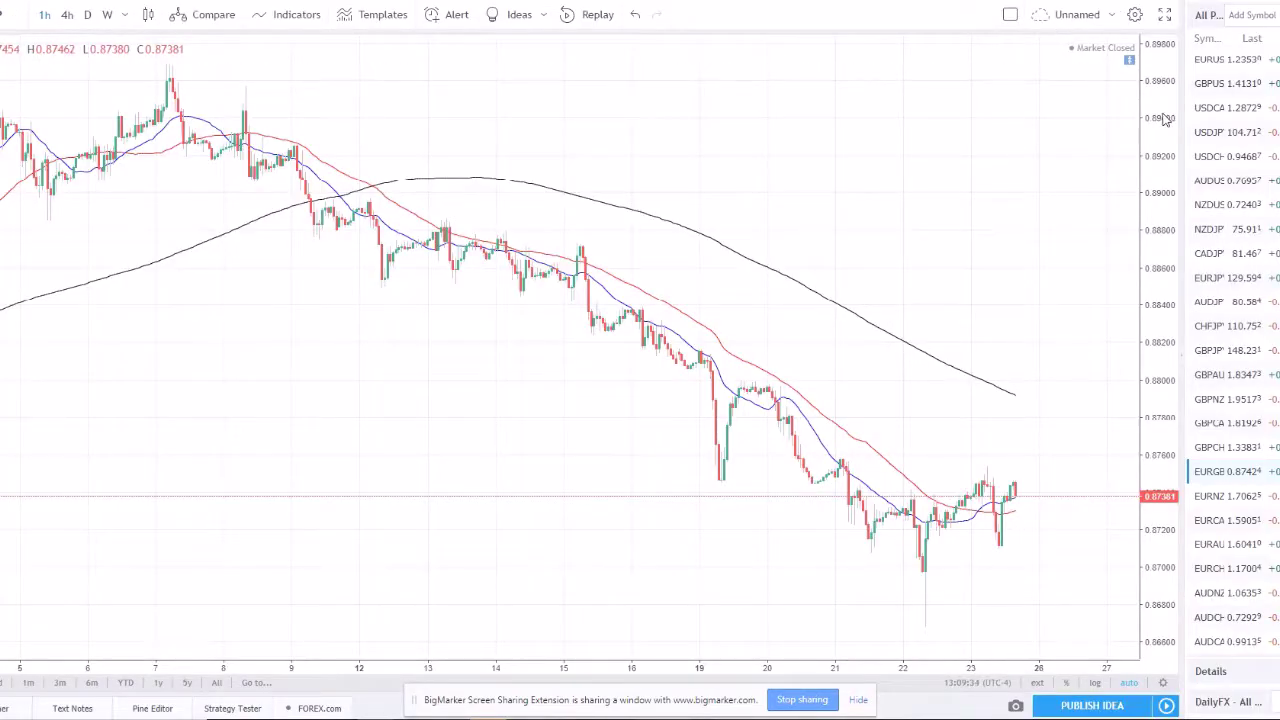
pyautogui.click(1248, 376)
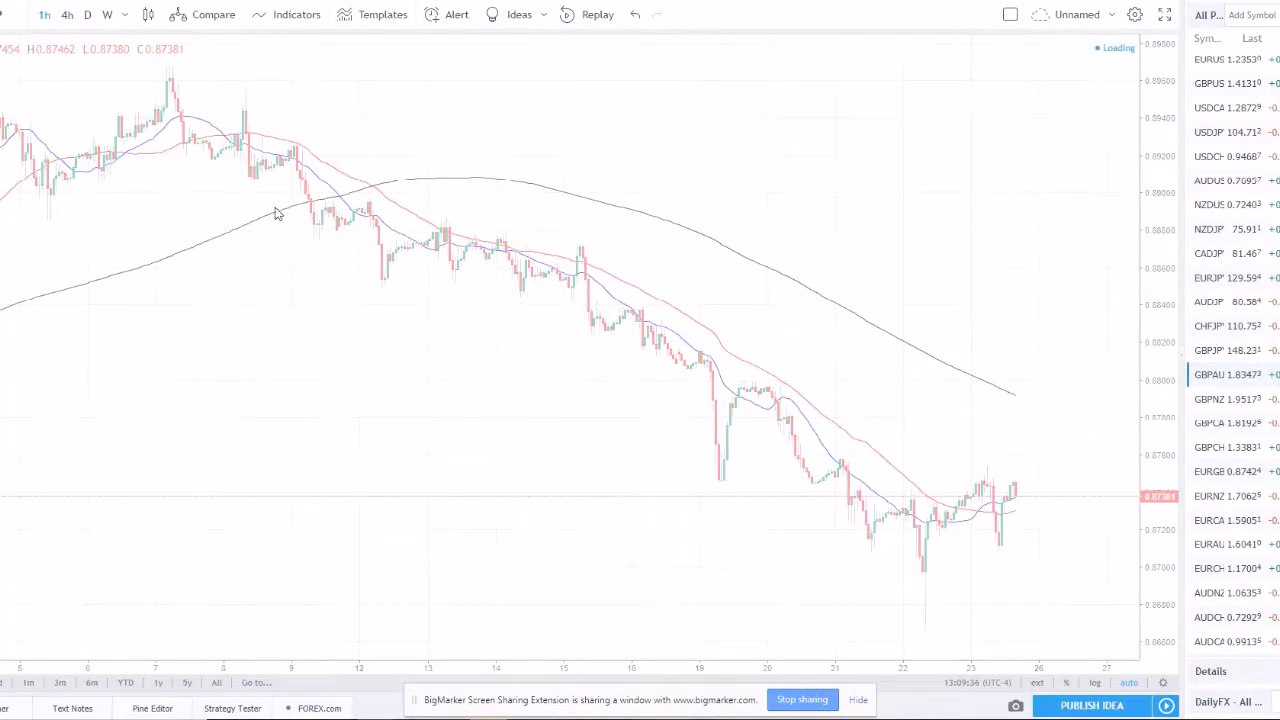
pyautogui.scroll(-3, 1058, 208)
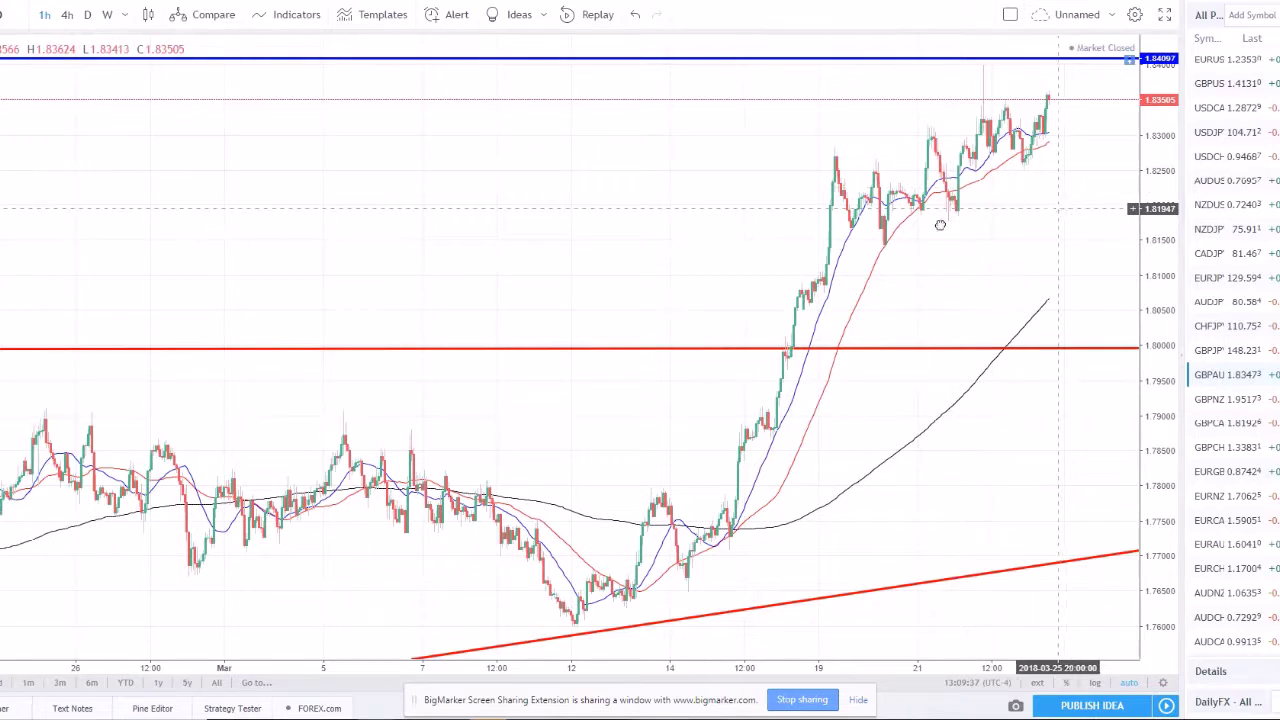
pyautogui.moveTo(940, 225); pyautogui.dragTo(789, 251)
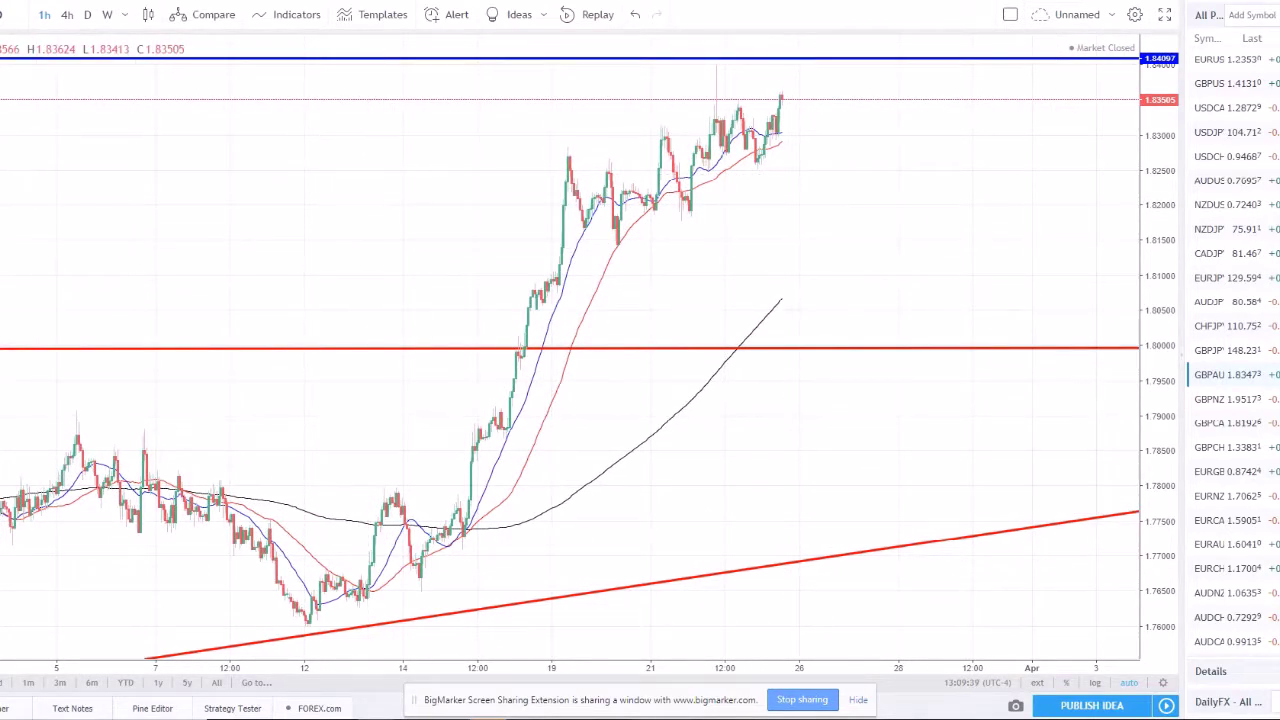
# Step: Draw a trend line under GBPAUD's 1-hour lows from about 1.80532 on March 18 to 1.83535 on March 27, 2018, and colour it black
pyautogui.click(40, 106)
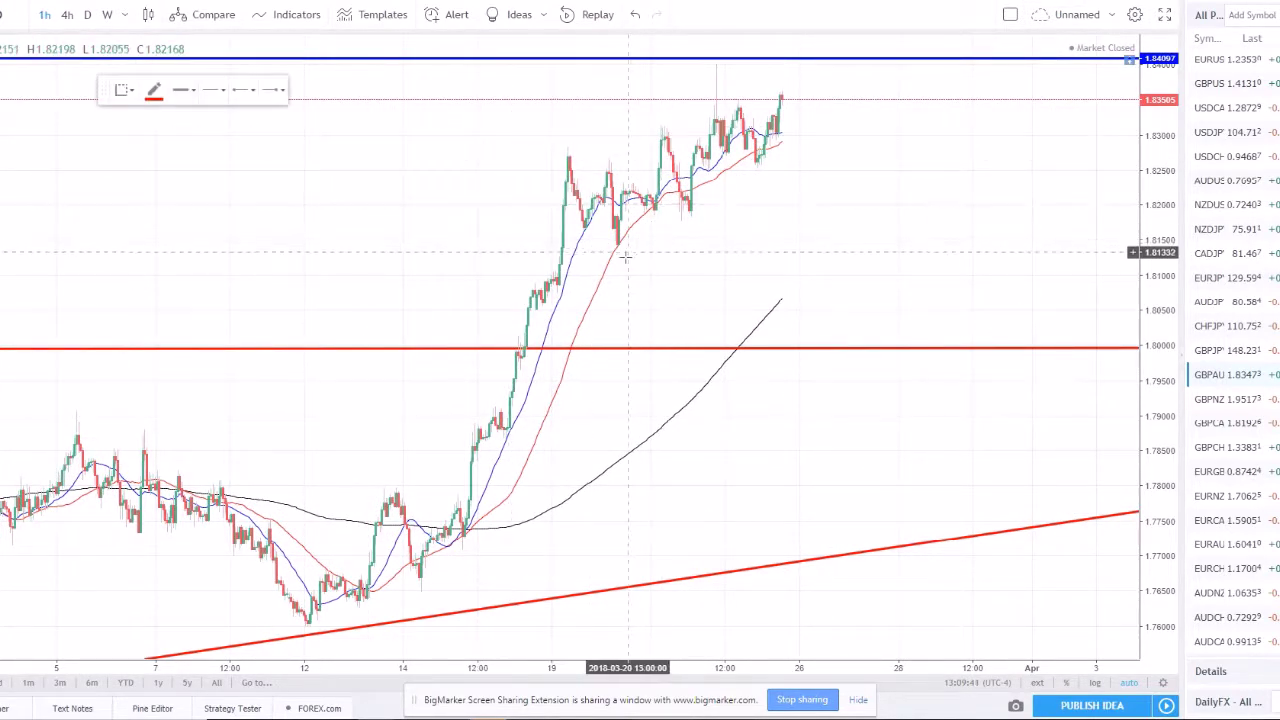
pyautogui.click(547, 306)
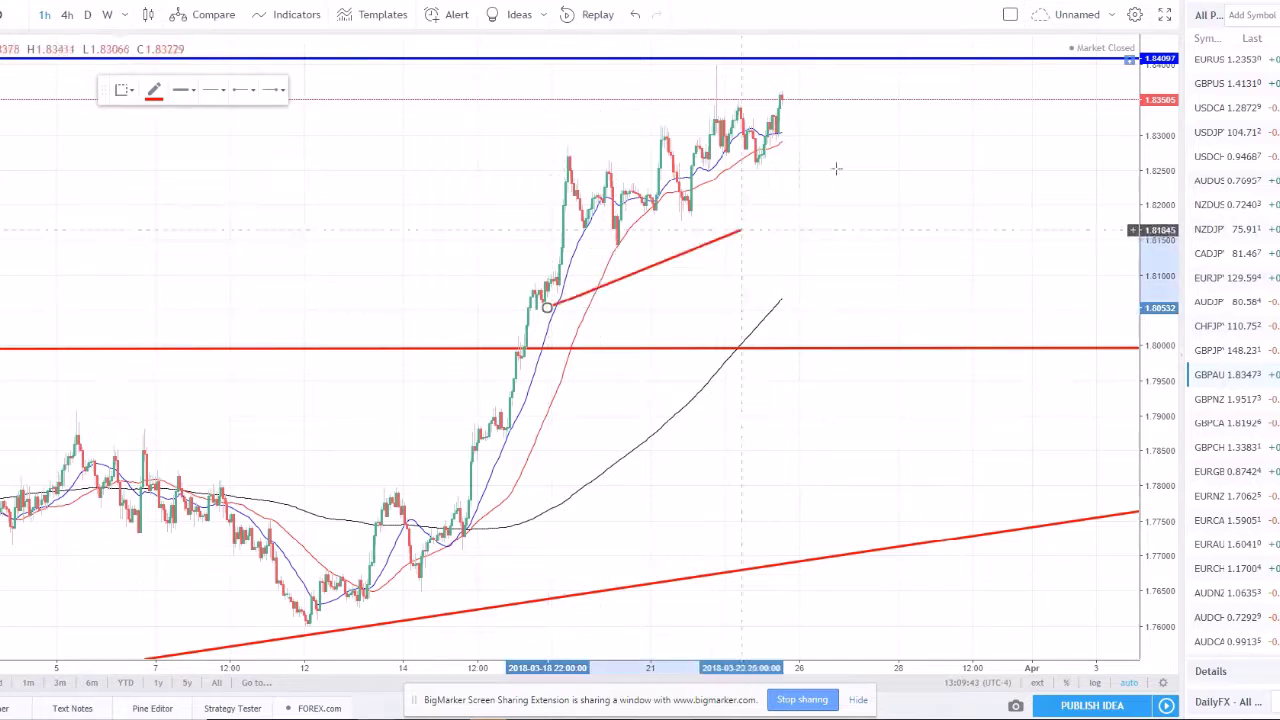
pyautogui.click(872, 97)
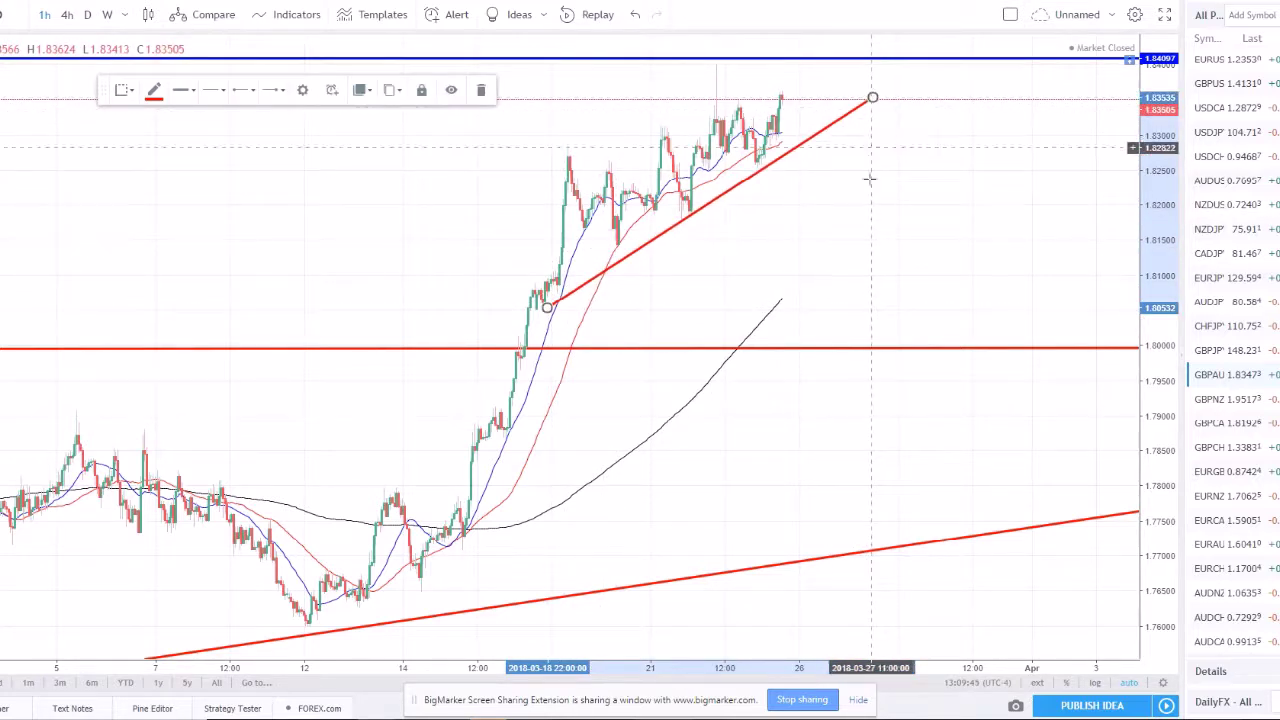
pyautogui.click(869, 179)
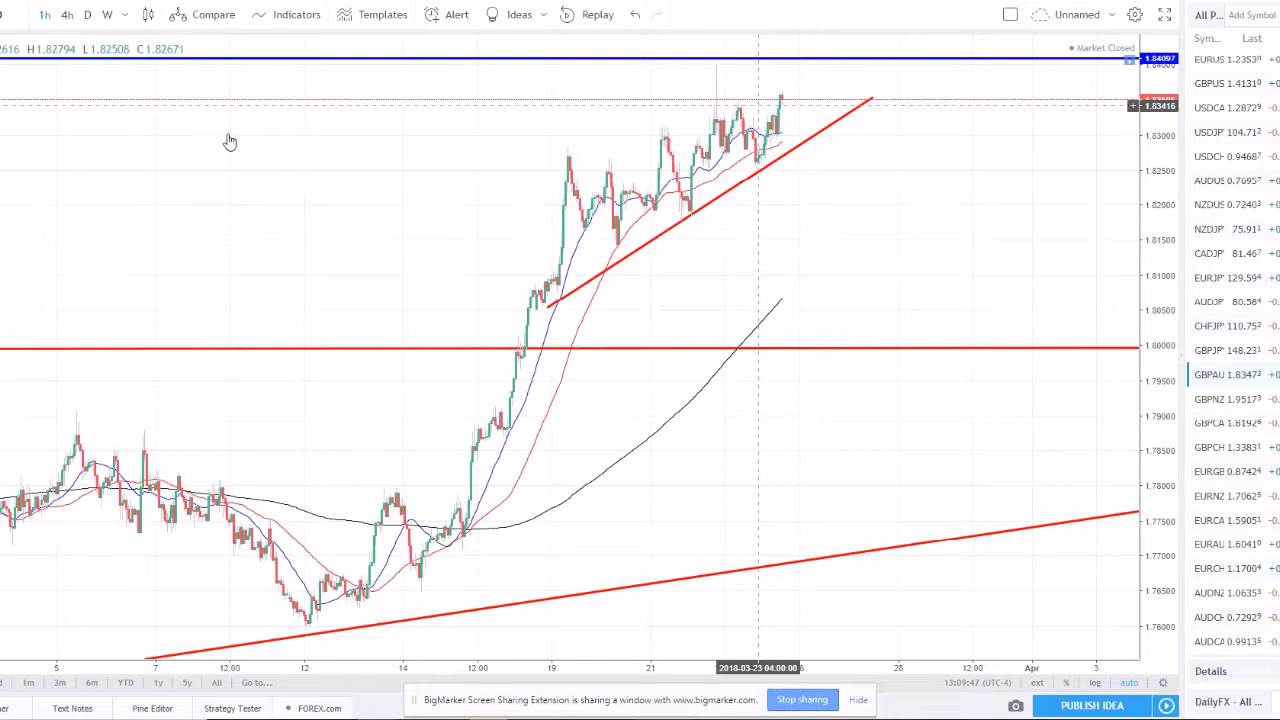
pyautogui.click(722, 195)
pyautogui.click(157, 91)
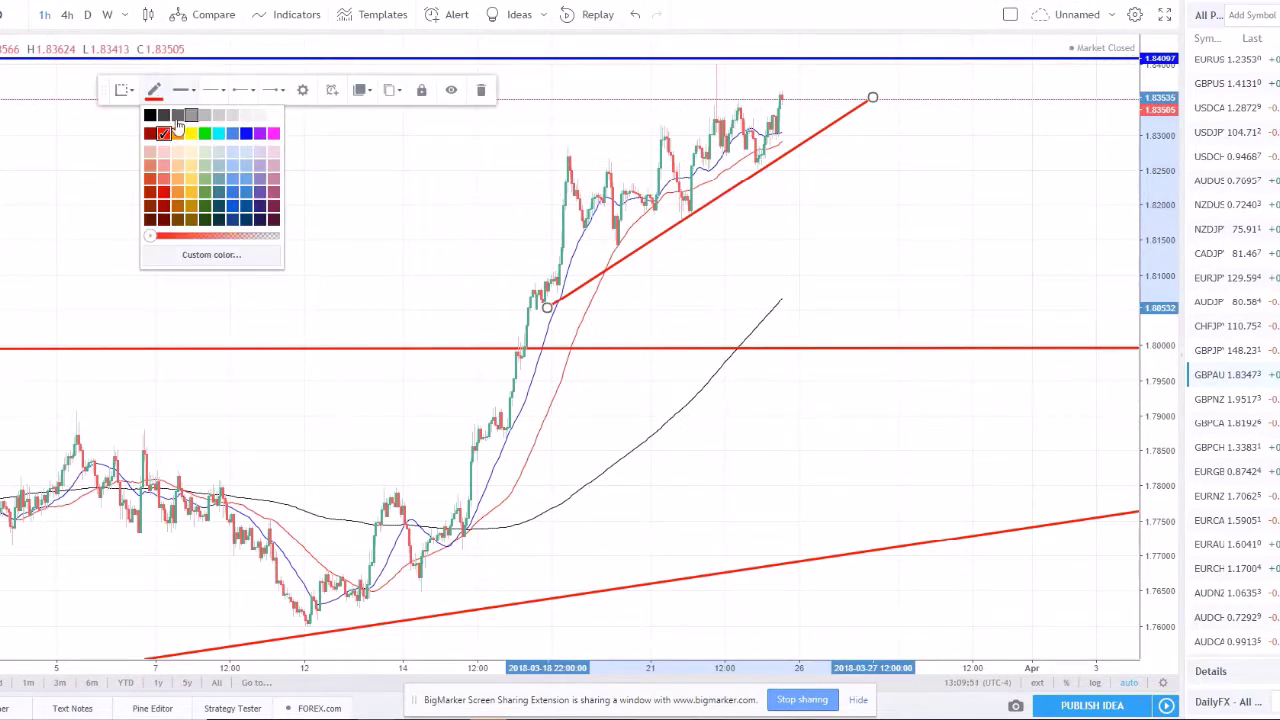
pyautogui.click(155, 116)
# Step: Brush a projected path from the latest GBPAUD candle: a break below the trend line to about 1.828, a retest, and a fall to about 1.819
pyautogui.click(63, 114)
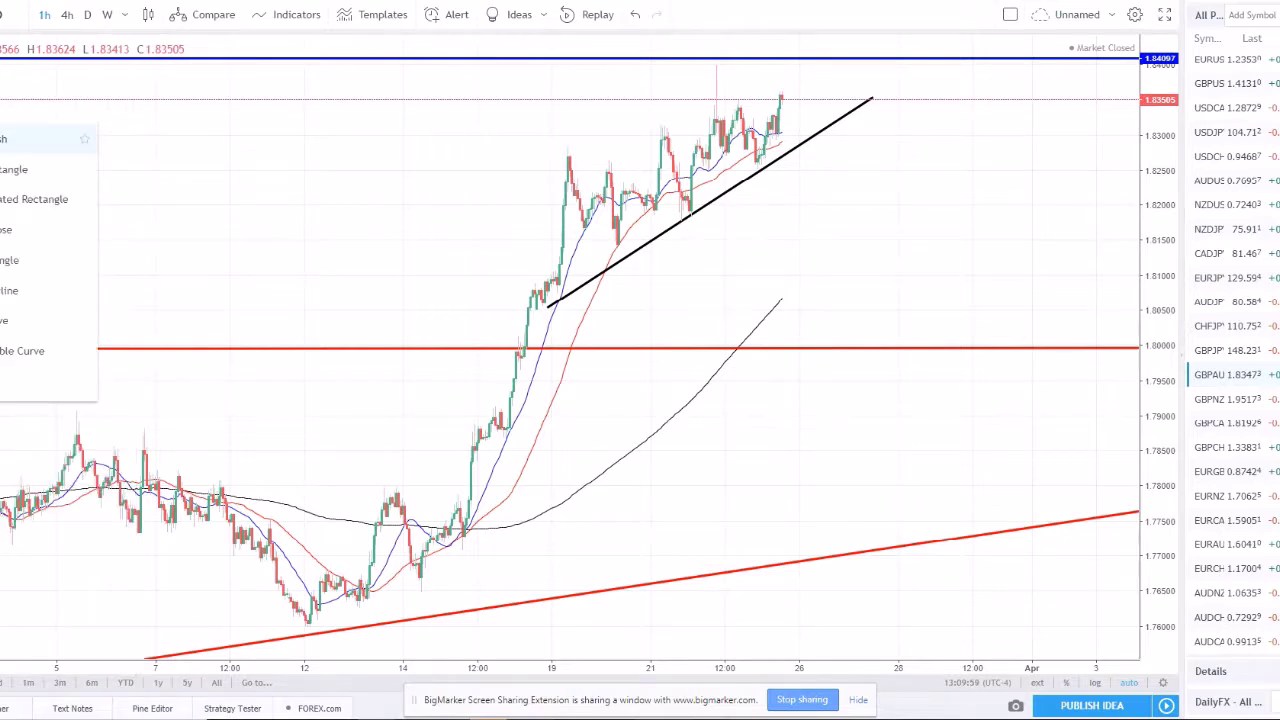
pyautogui.click(30, 139)
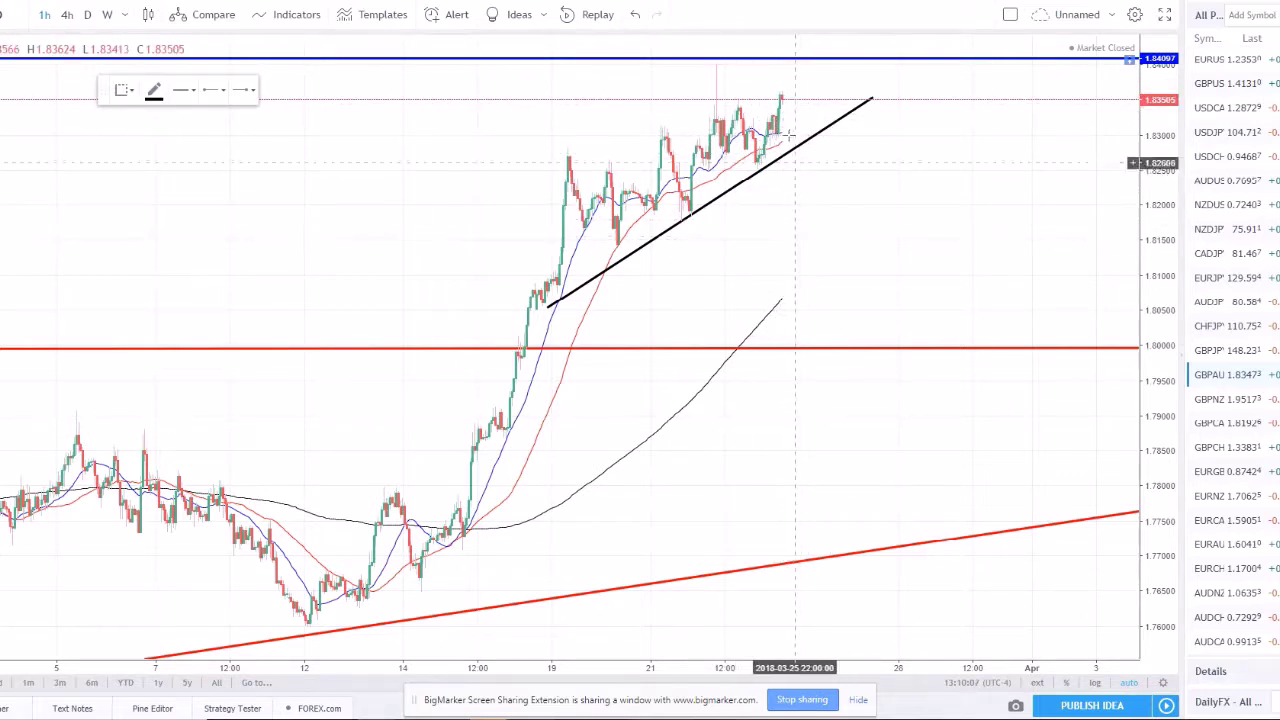
pyautogui.moveTo(783, 99)
pyautogui.mouseDown()
pyautogui.moveTo(826, 128)
pyautogui.moveTo(828, 150)
pyautogui.mouseUp()
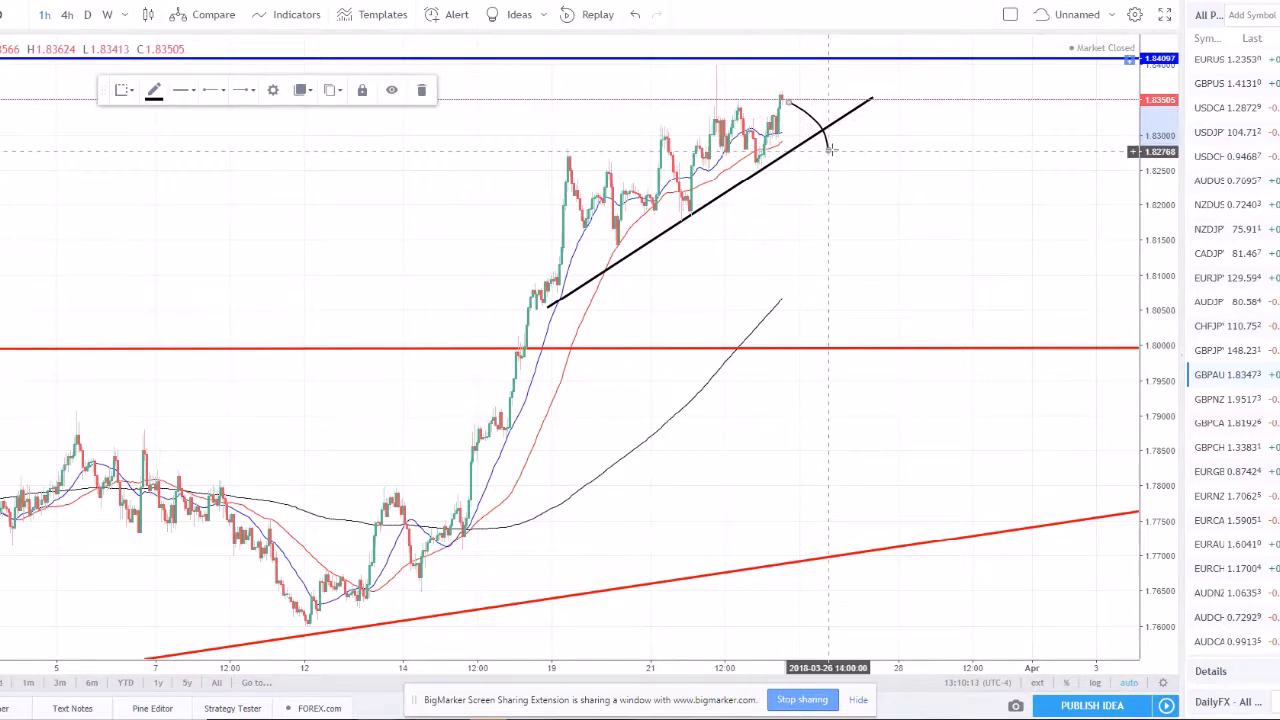
pyautogui.moveTo(828, 150); pyautogui.dragTo(845, 116)
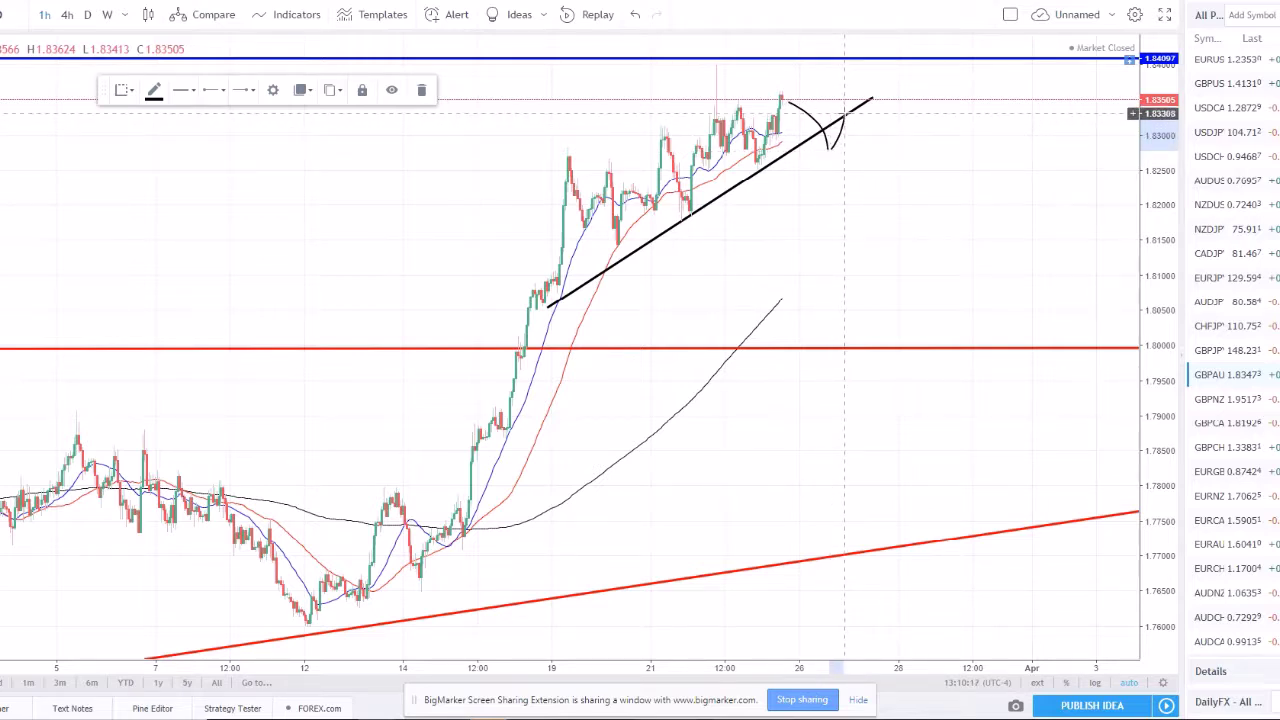
pyautogui.moveTo(845, 116); pyautogui.dragTo(864, 214)
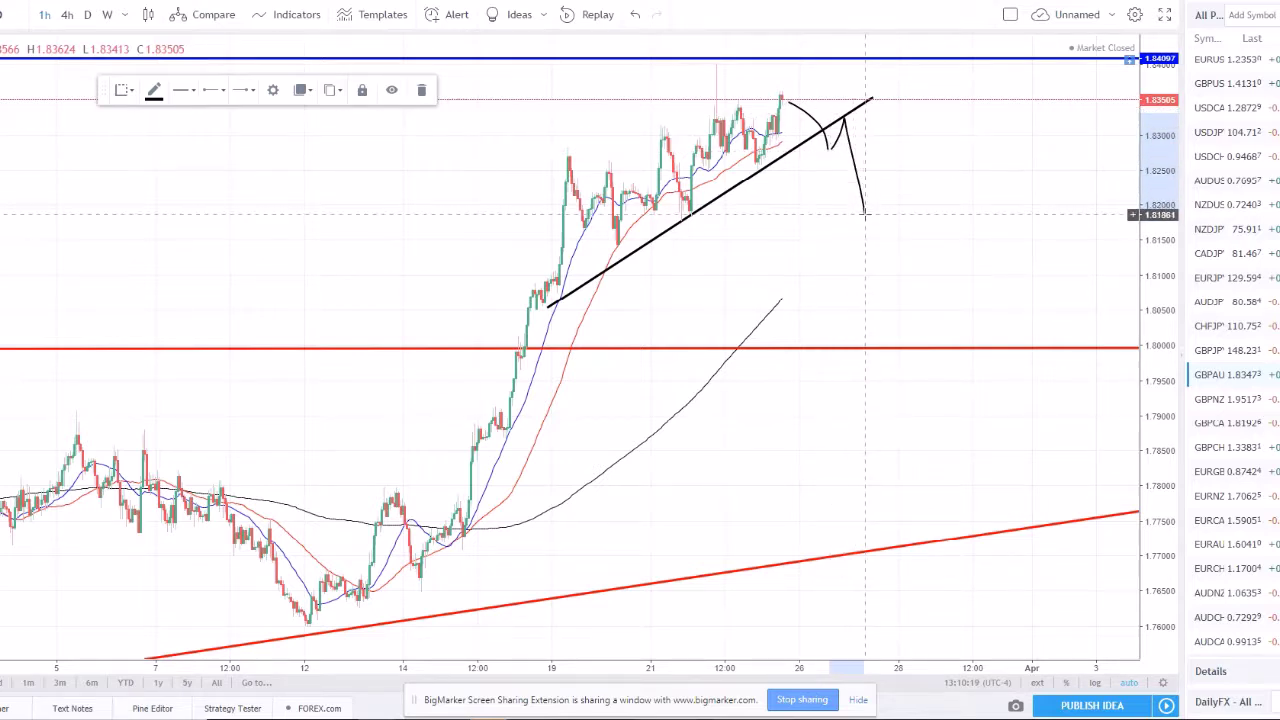
# Step: Undo the latest brush strokes, and delete the remaining stroke and the black trend line from the GBPAUD chart
pyautogui.hotkey('ctrl', 'z')
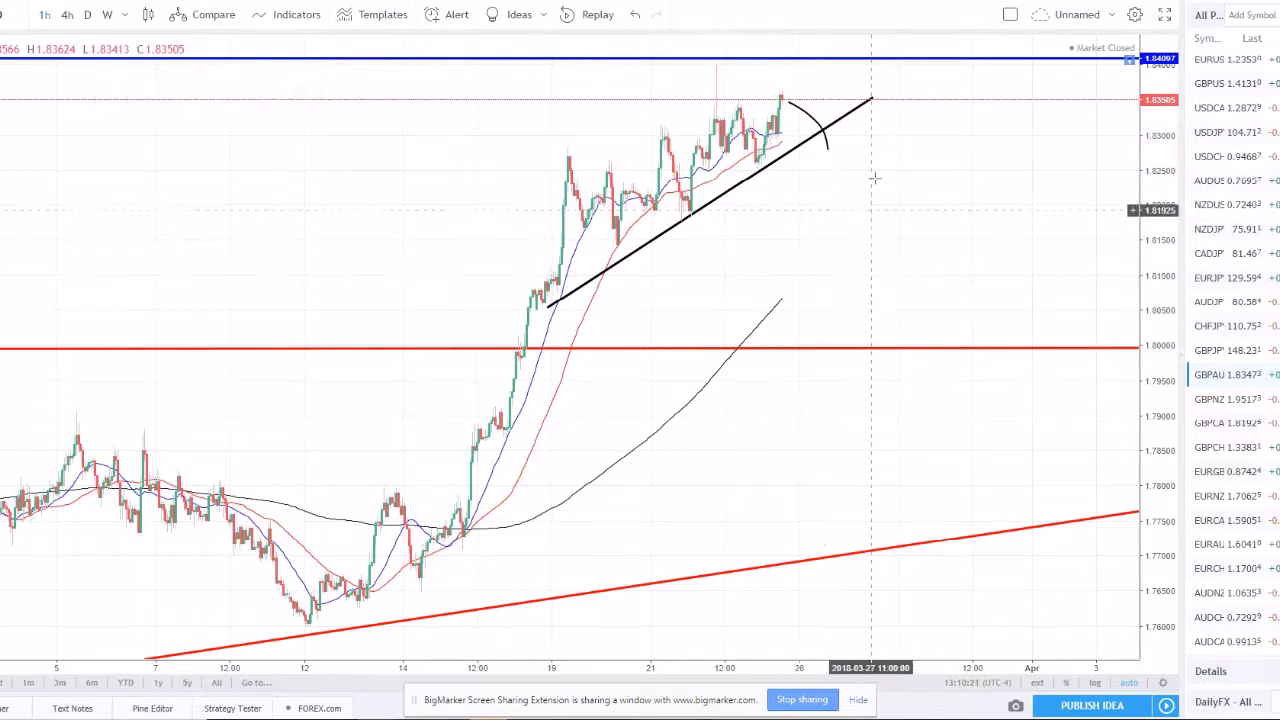
pyautogui.click(826, 136)
pyautogui.press('Delete')
pyautogui.click(837, 124)
pyautogui.press('Delete')
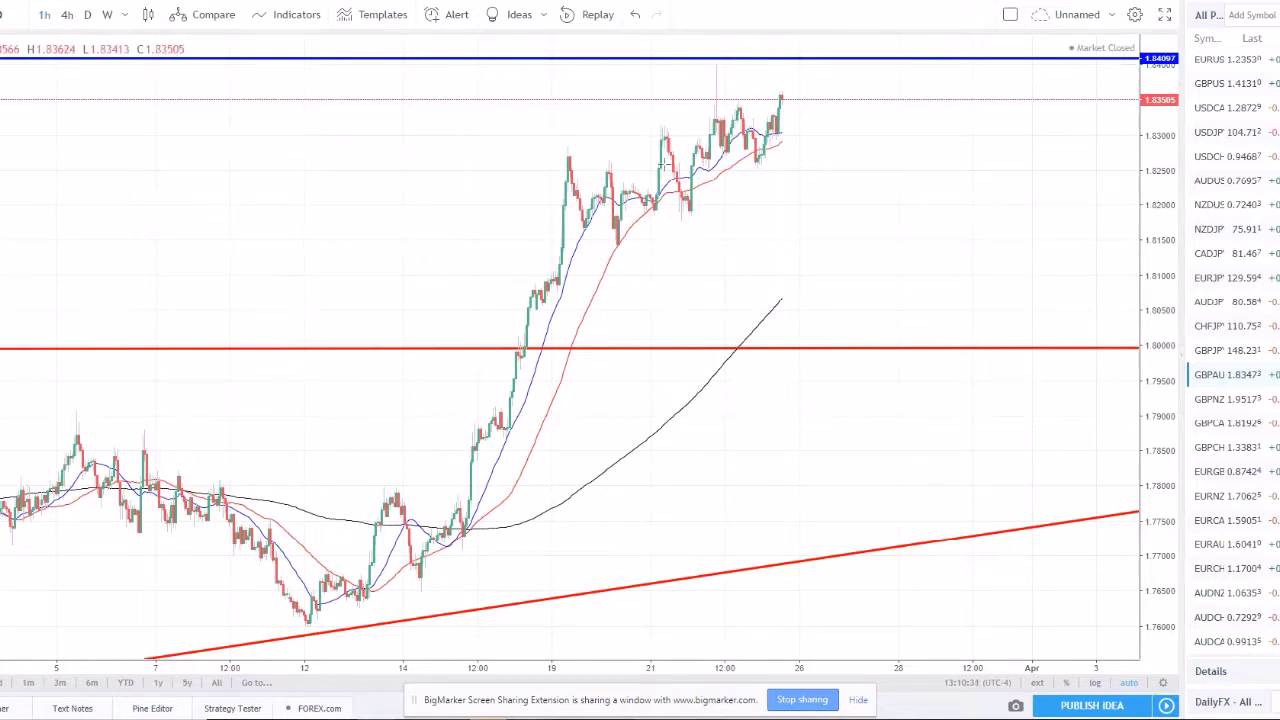
# Step: Draw a rising wedge on 1-hour GBPAUD: lower line from about 1.81310 to 1.83524, upper line from about 1.82735 to 1.83967, ending March 27, 2018
pyautogui.click(657, 230)
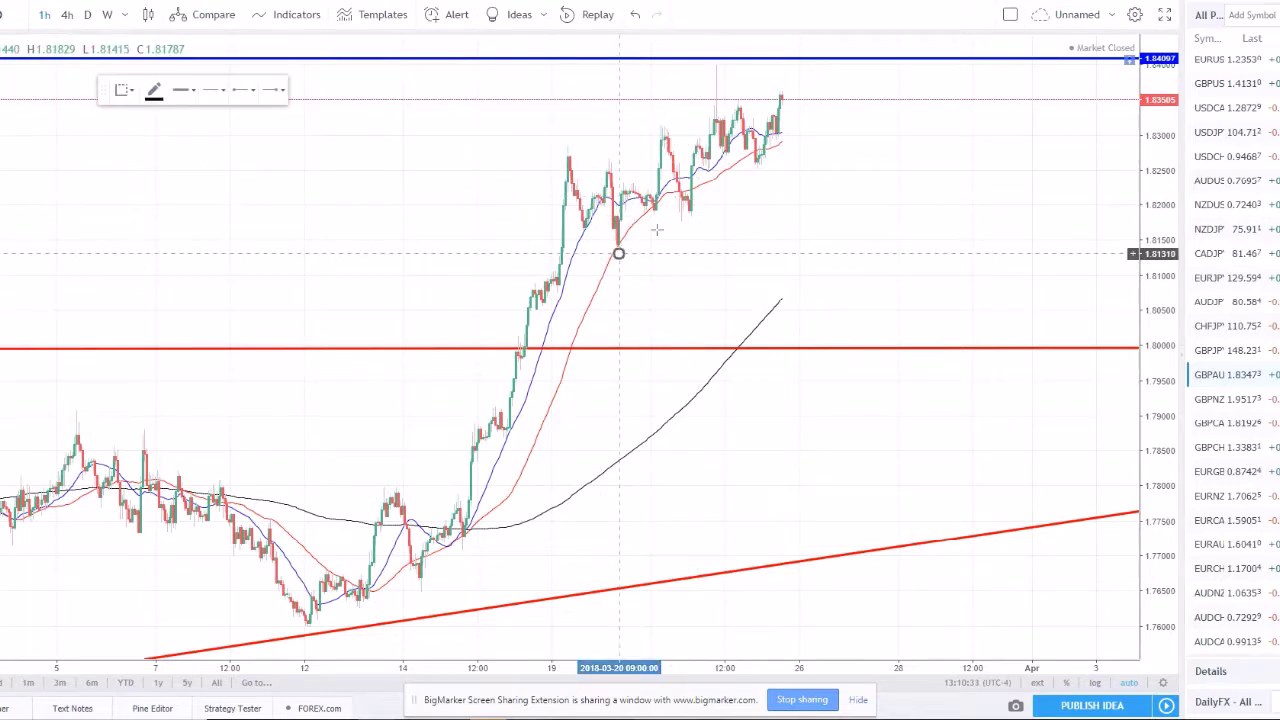
pyautogui.click(890, 98)
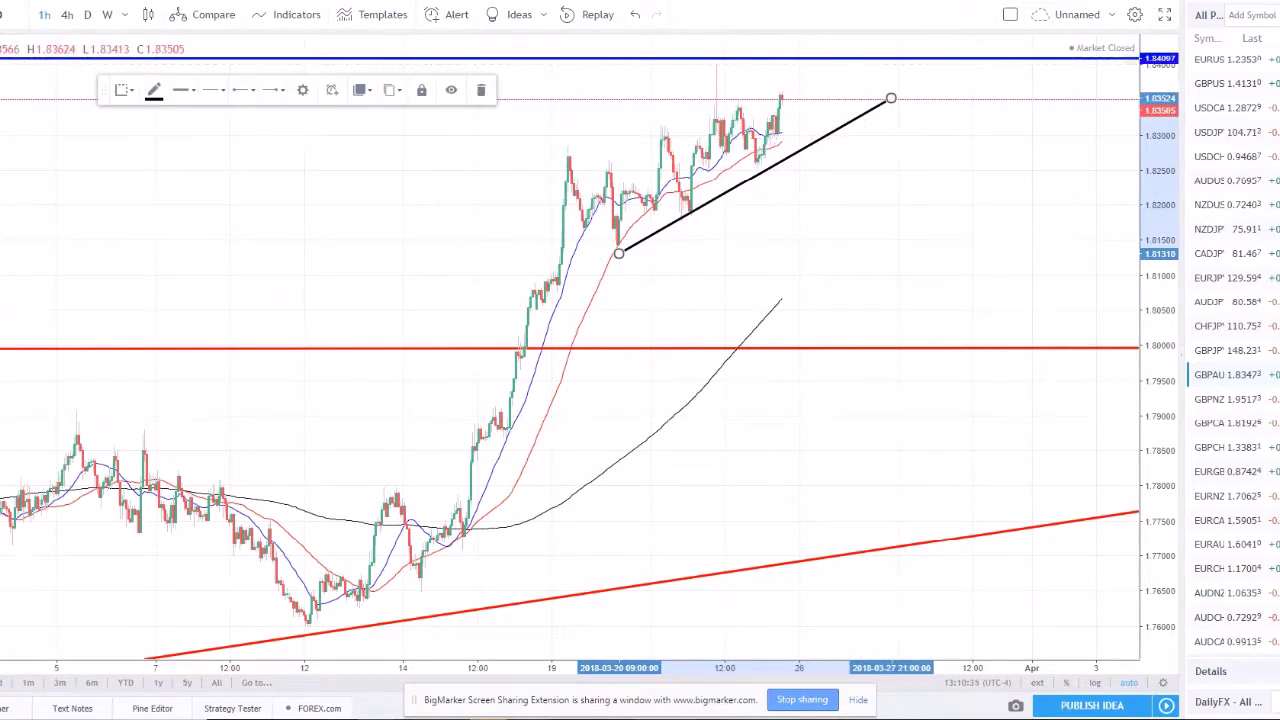
pyautogui.hotkey('alt', 't')
pyautogui.click(563, 153)
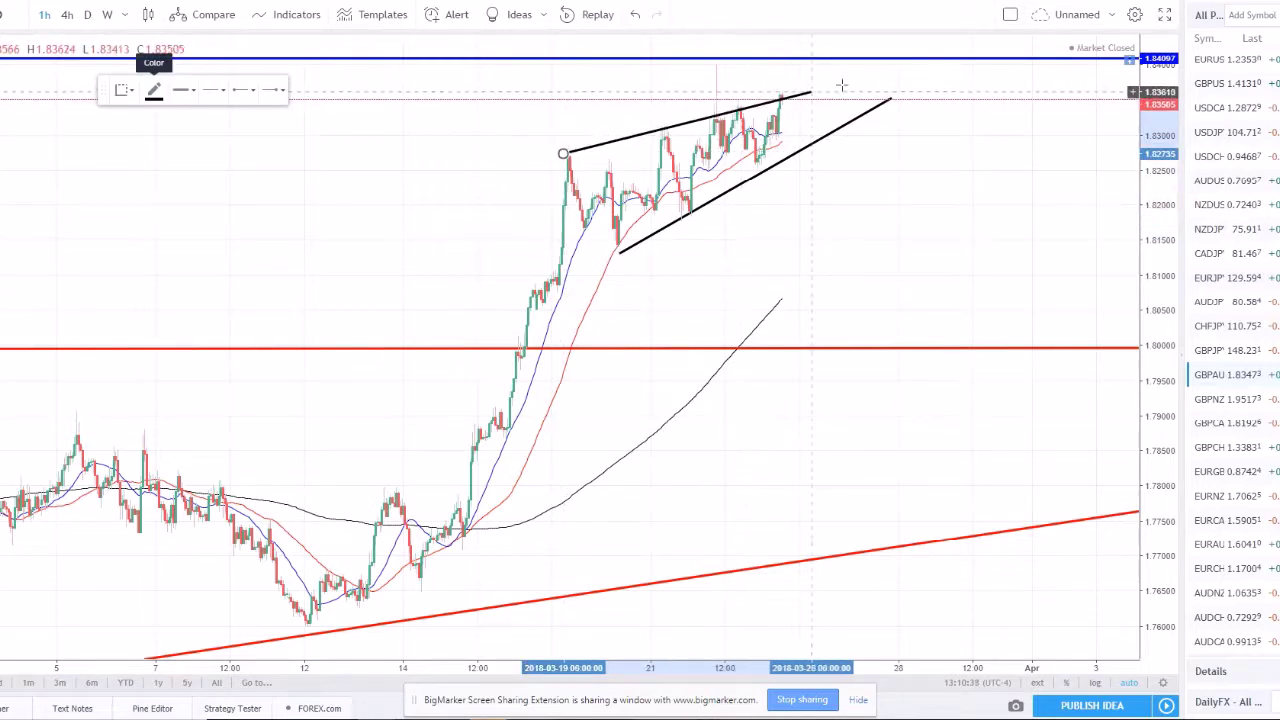
pyautogui.click(868, 67)
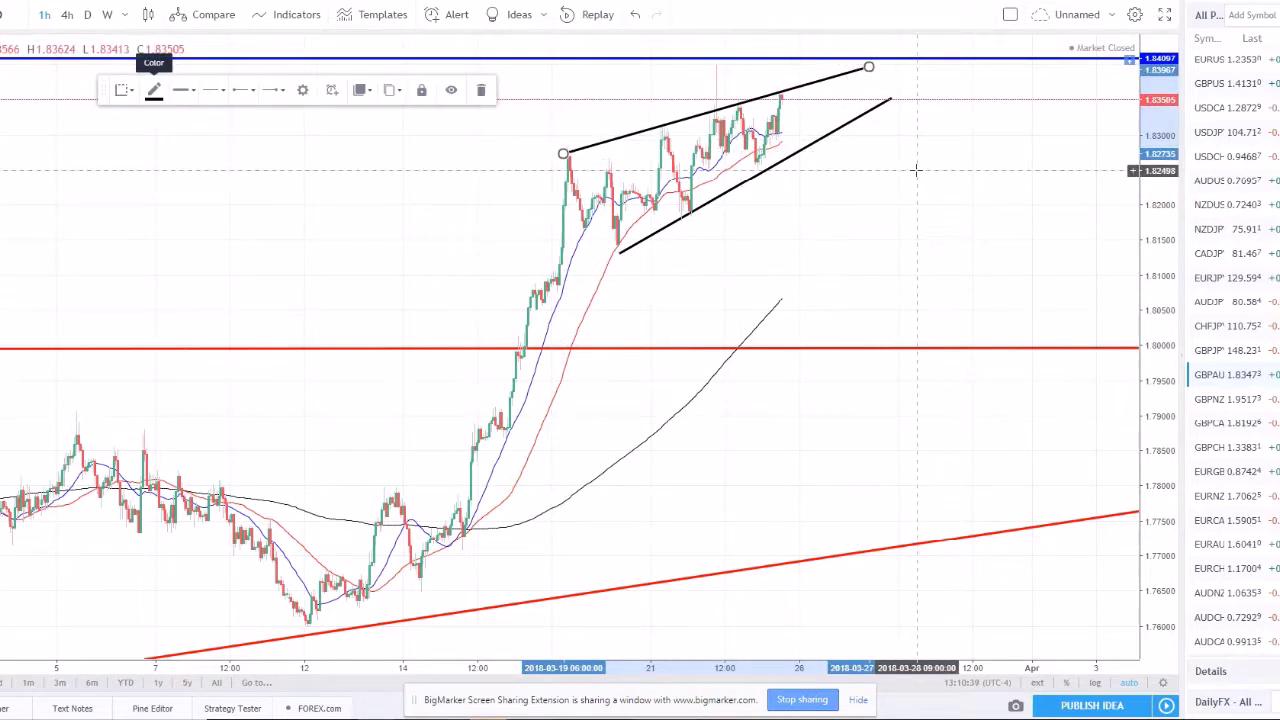
# Step: Delete both wedge trend lines from the GBPAUD chart
pyautogui.press('Delete')
pyautogui.click(852, 119)
pyautogui.press('Delete')
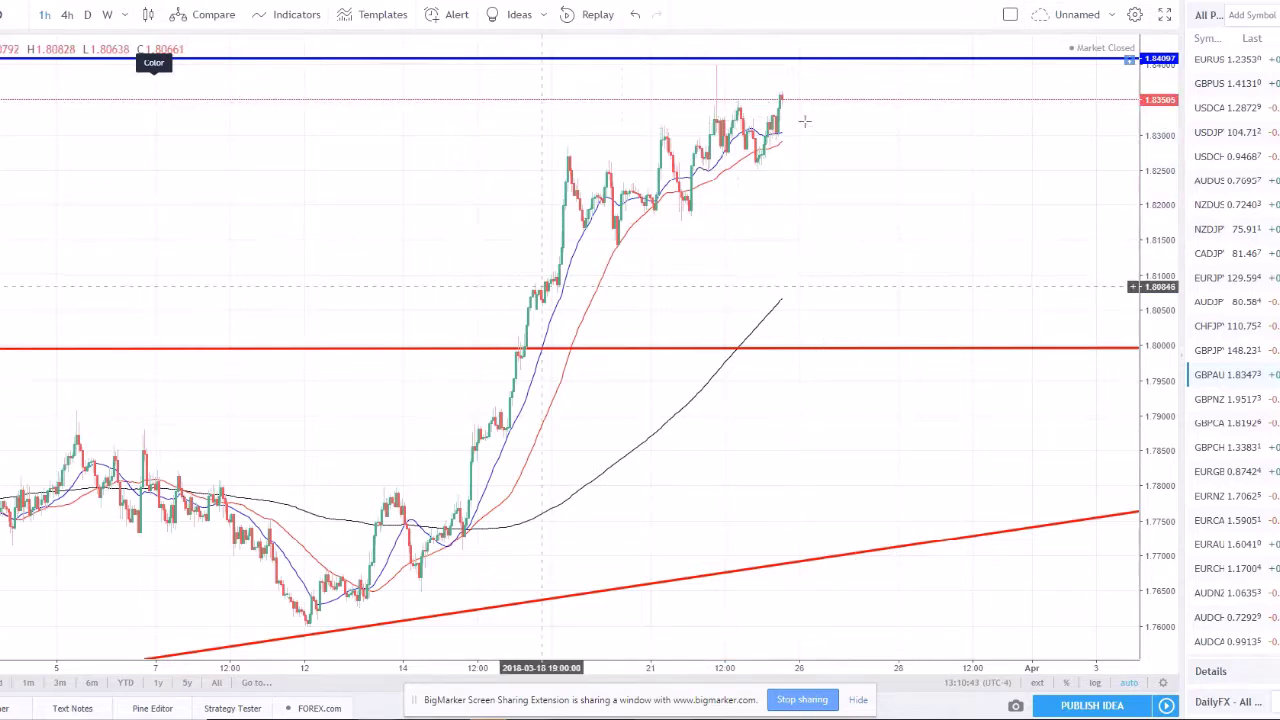
# Step: Read the attendee's USDCHF buy question in the webinar chat, and examine USDCHF's 4-hour chart around the 0.94590 level
pyautogui.click(490, 716)
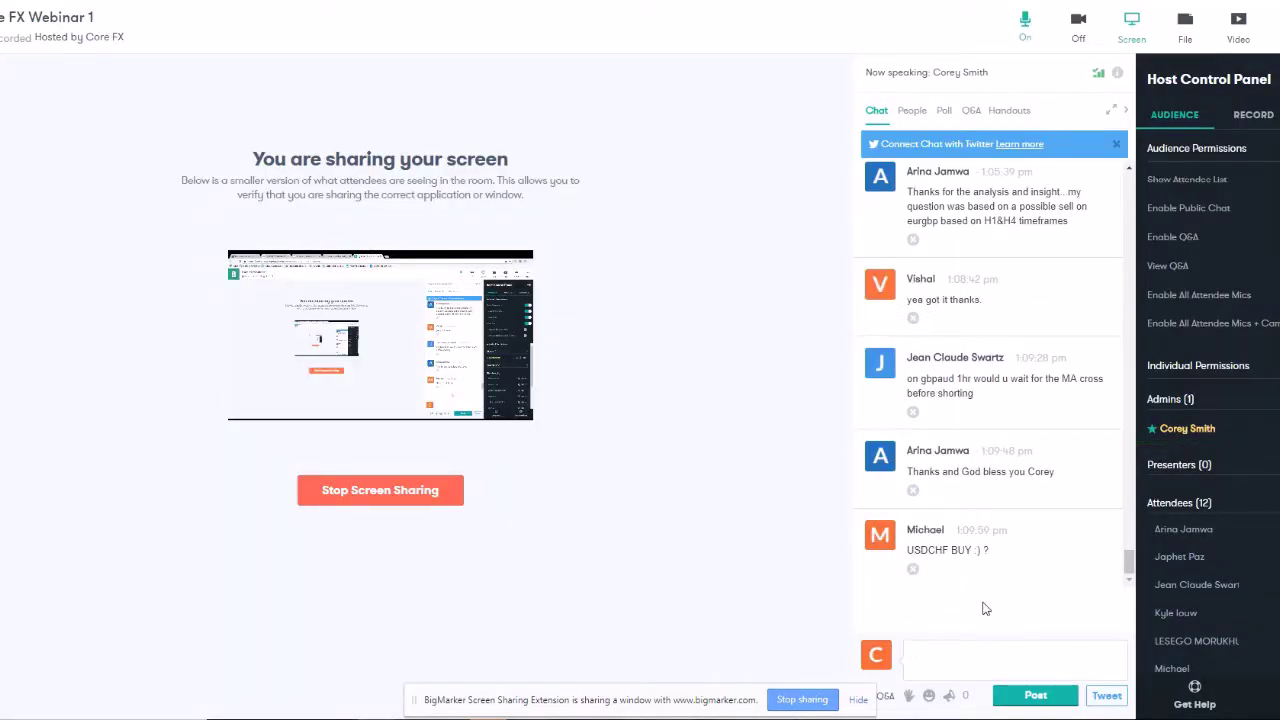
pyautogui.hotkey('alt', 'Tab')
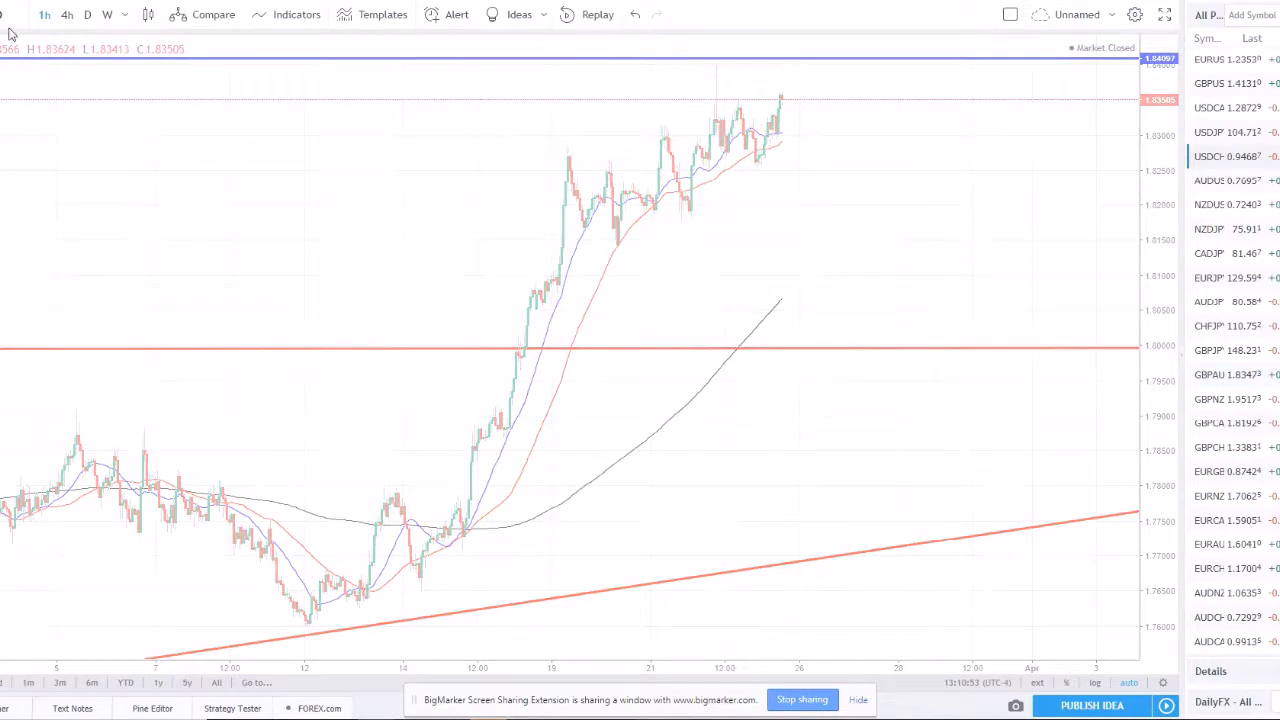
pyautogui.click(68, 14)
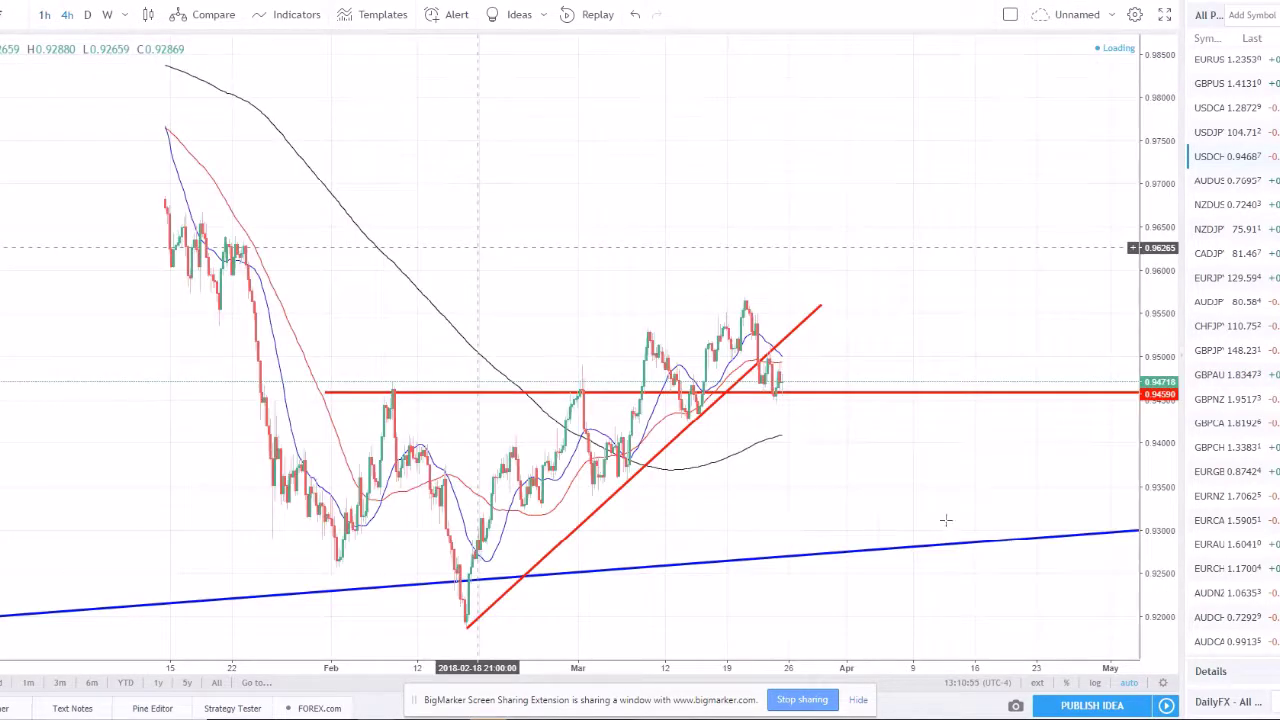
pyautogui.scroll(3, 750, 500)
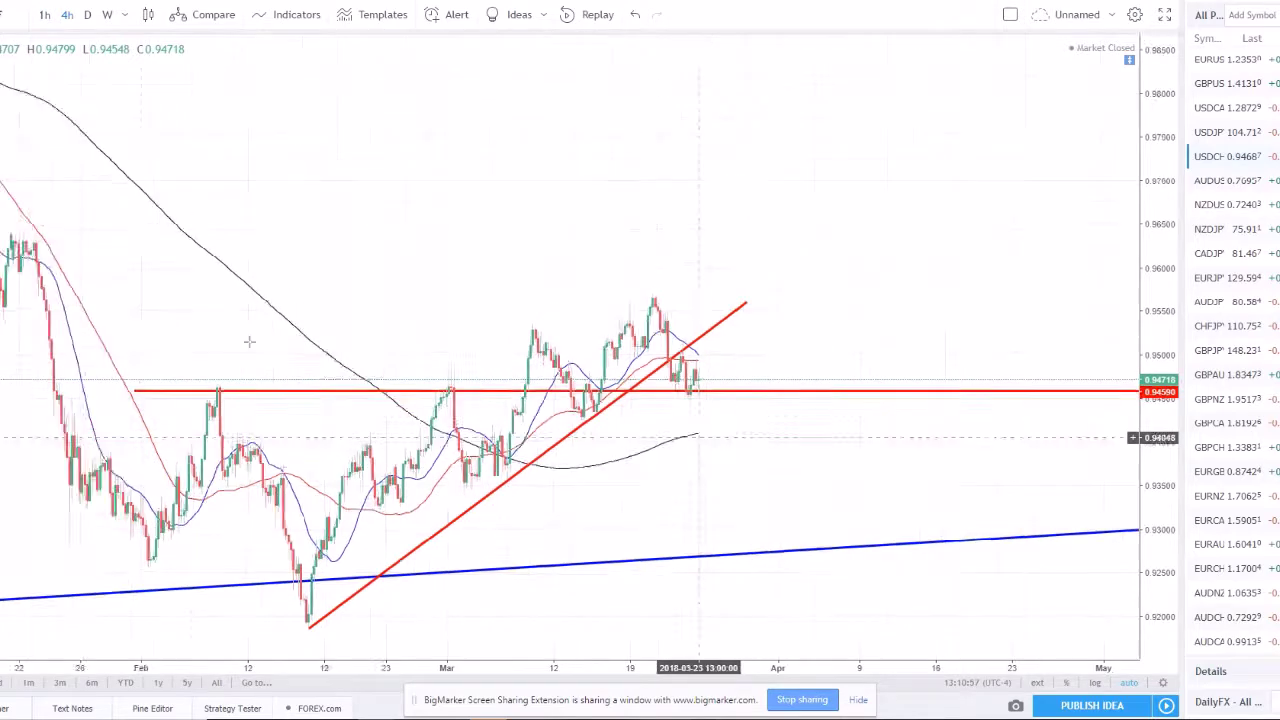
# Step: Examine USDCHF's weekly chart against the blue ascending trend line, and view its daily chart
pyautogui.click(108, 15)
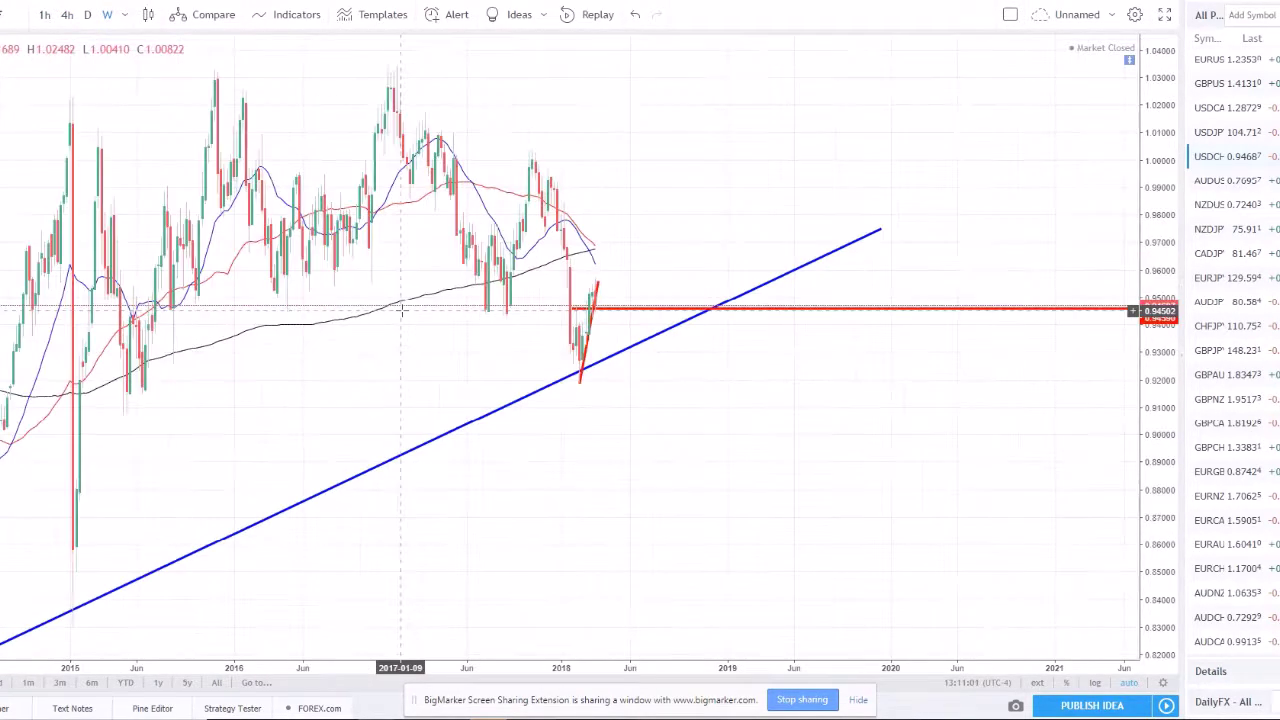
pyautogui.scroll(2, 817, 451)
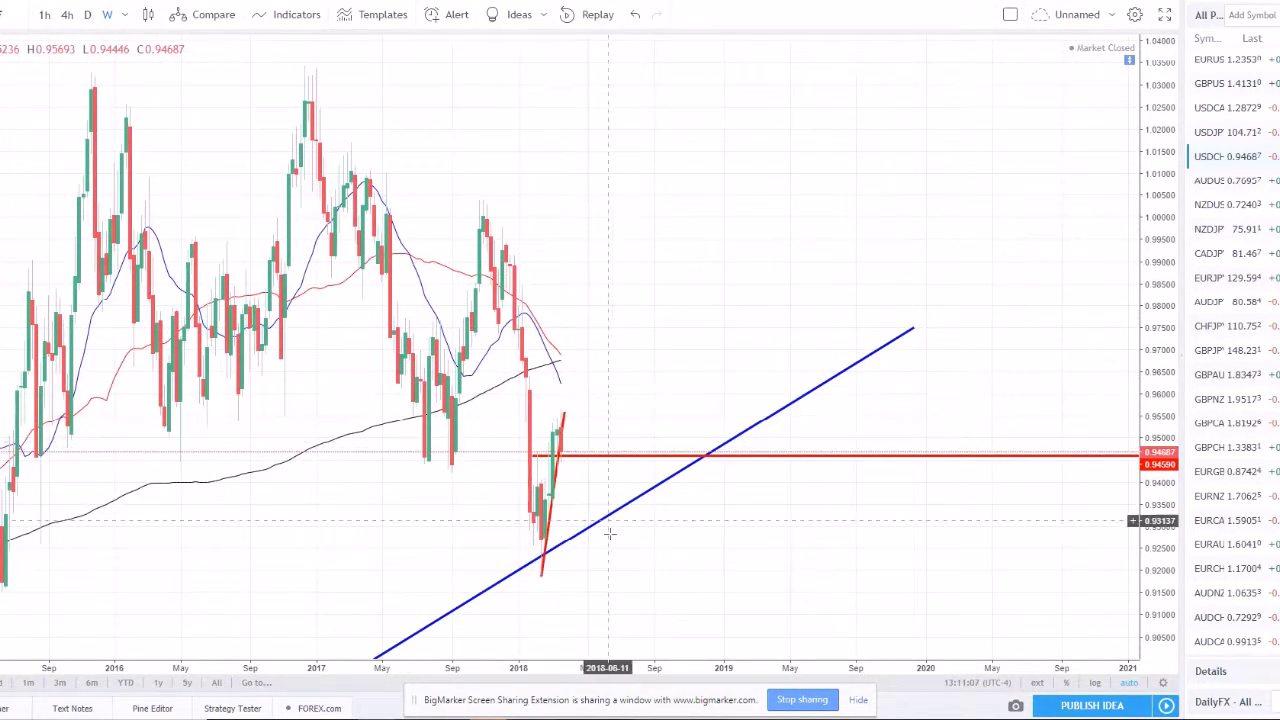
pyautogui.click(86, 13)
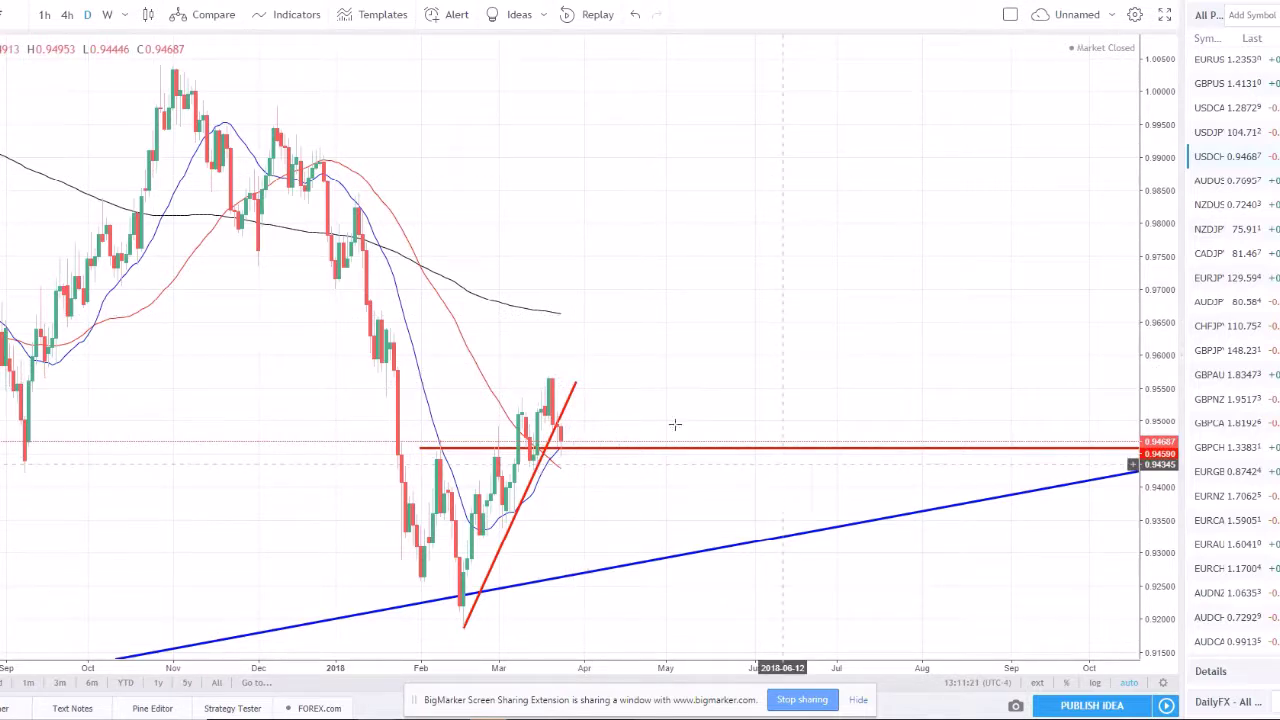
# Step: Draw two near-horizontal trend lines on daily USDCHF from March 9, 2018: one at about 0.9562 and one at about 0.9425
pyautogui.click(521, 380)
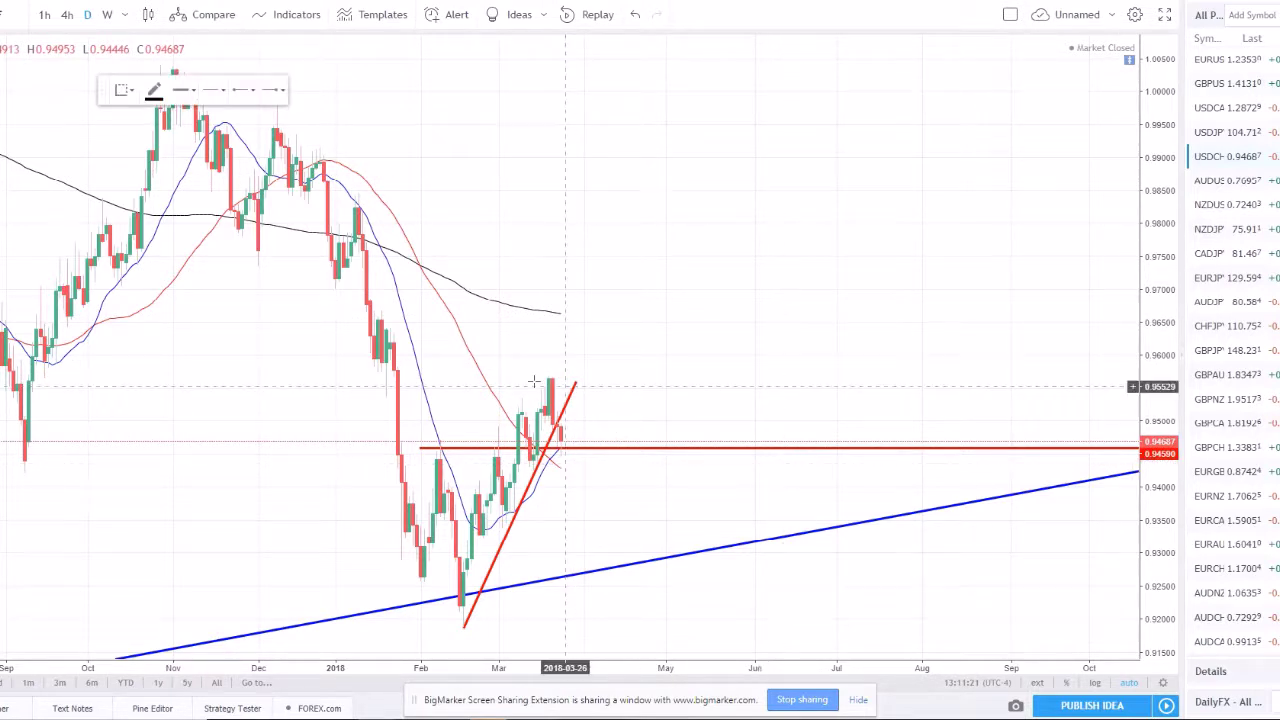
pyautogui.click(630, 379)
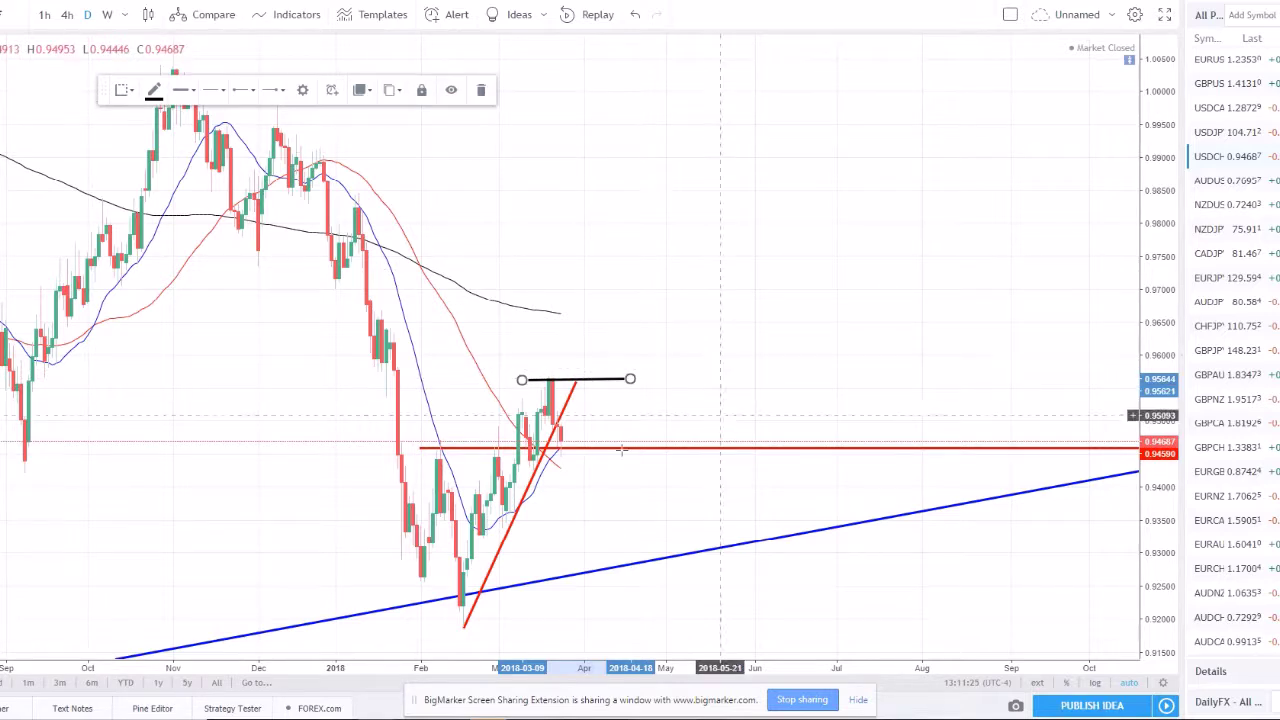
pyautogui.click(521, 469)
pyautogui.click(607, 469)
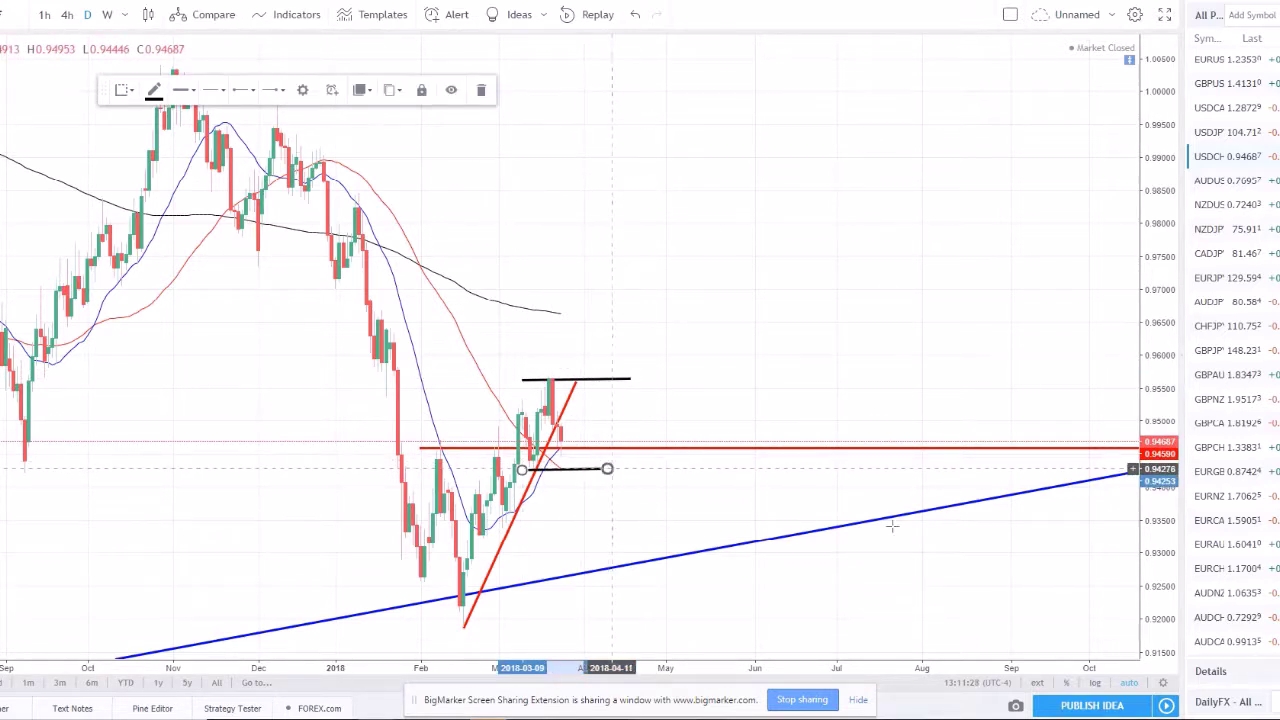
# Step: Delete both black near-horizontal trend lines from the daily USDCHF chart
pyautogui.press('Delete')
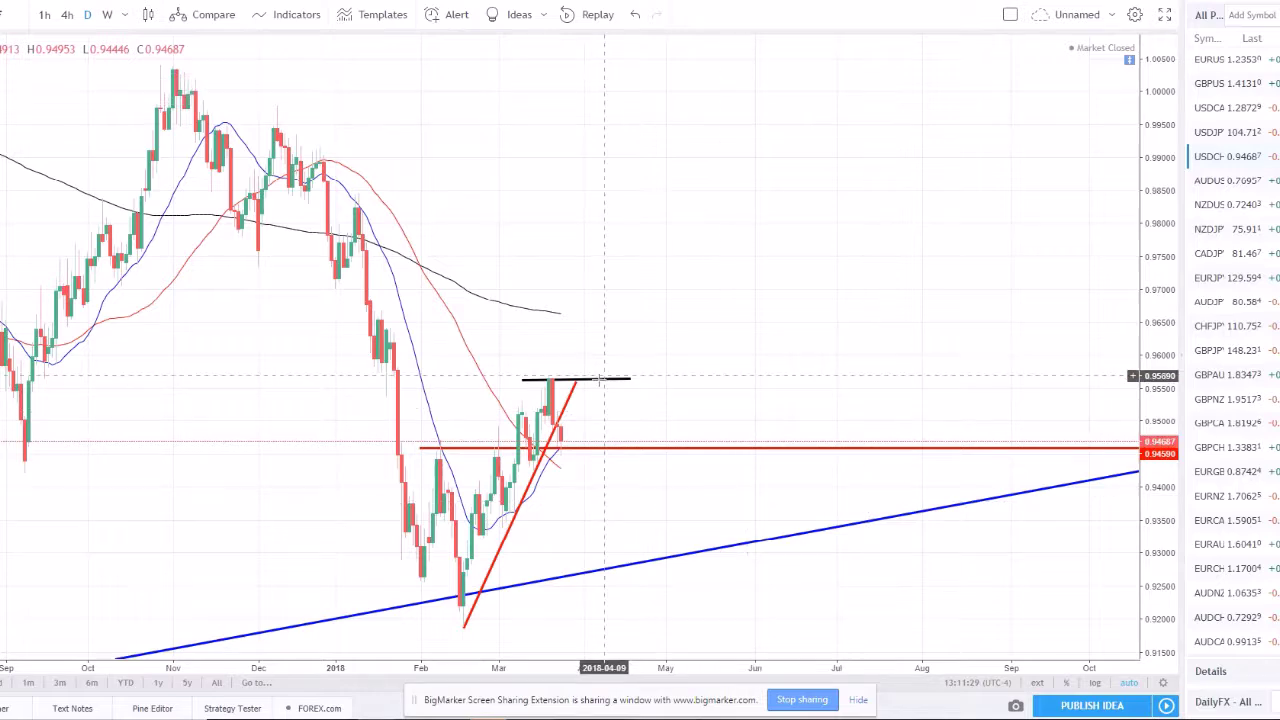
pyautogui.click(605, 385)
pyautogui.press('Delete')
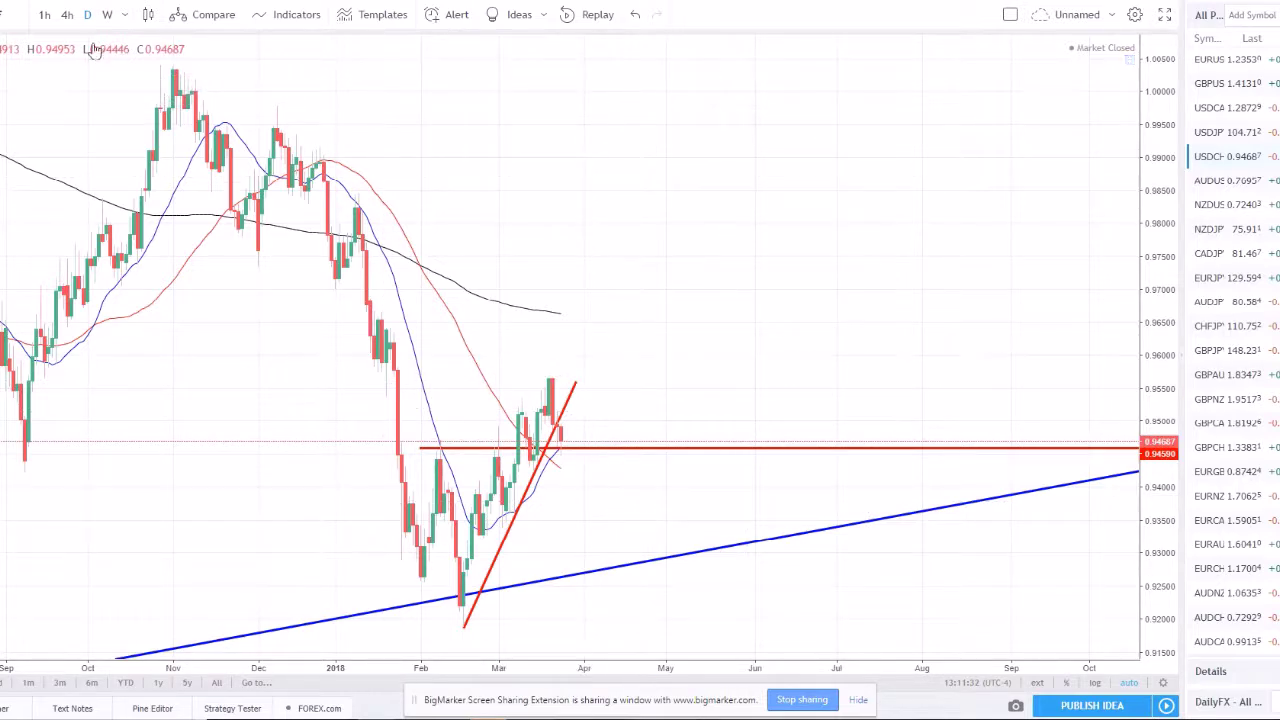
# Step: Examine USDCHF's 4-hour chart around the 0.94590 level and red ascending trend line, and check the webinar chat for new messages
pyautogui.click(67, 15)
pyautogui.scroll(-3, 483, 420)
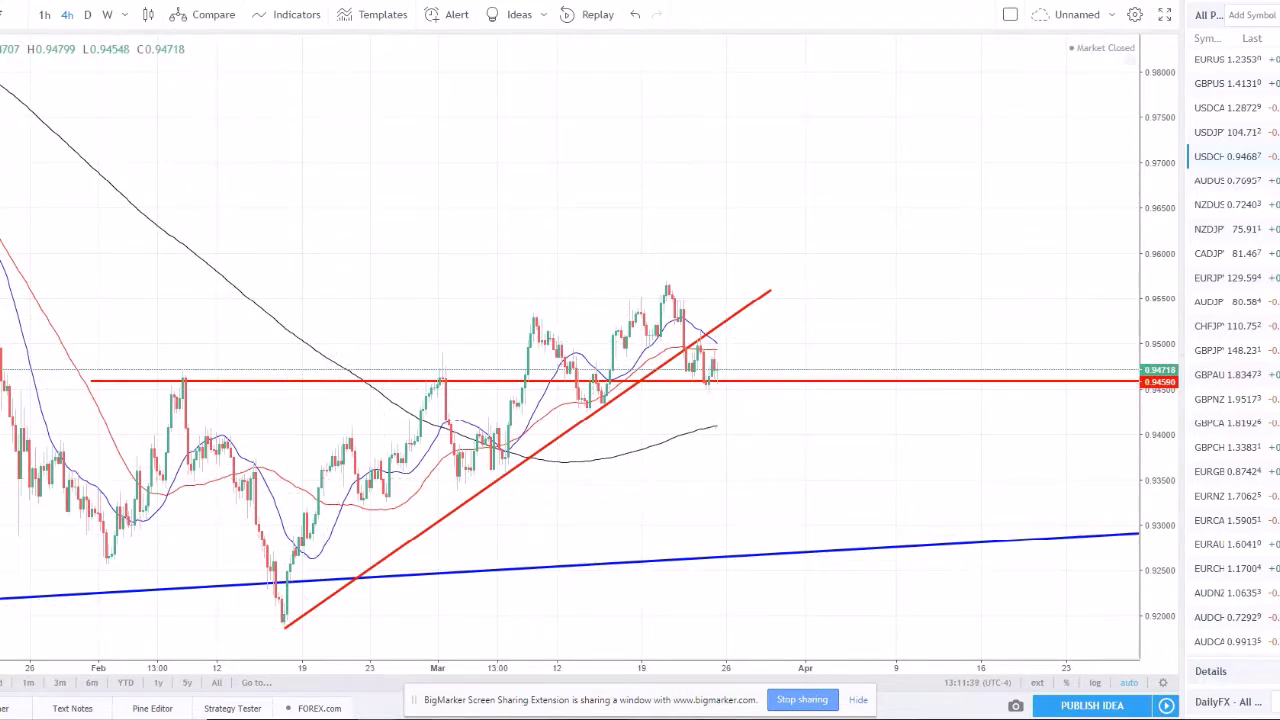
pyautogui.hotkey('alt', 'Tab')
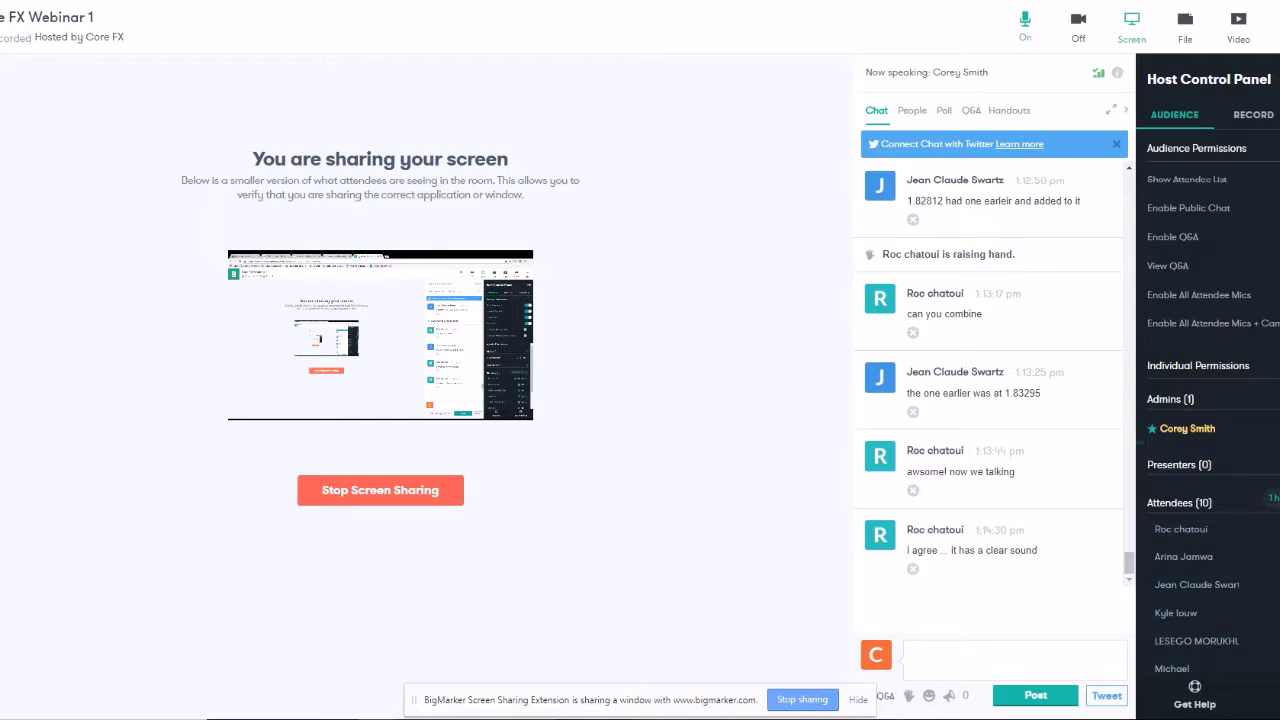
pyautogui.hotkey('alt', 'Tab')
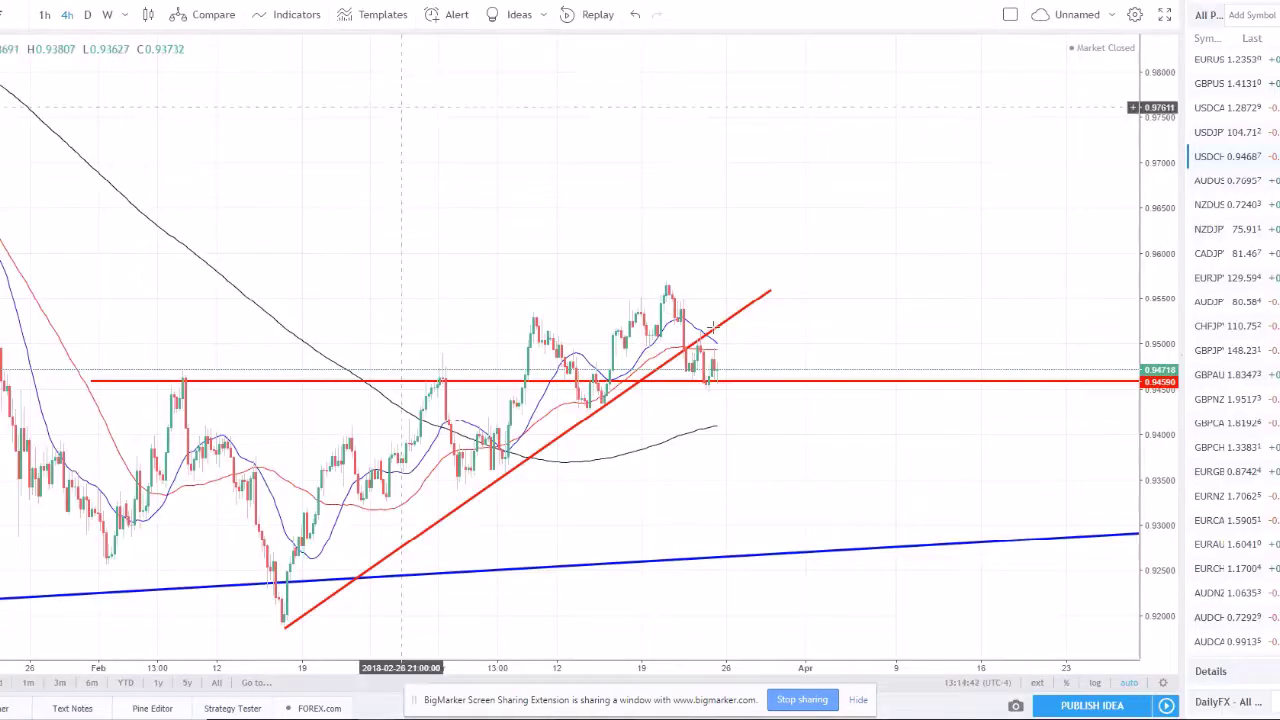
# Step: Open EURGBP's 4-hour chart, and read back through the webinar chat for attendees' pair questions
pyautogui.click(1233, 478)
pyautogui.hotkey('alt', 'Tab')
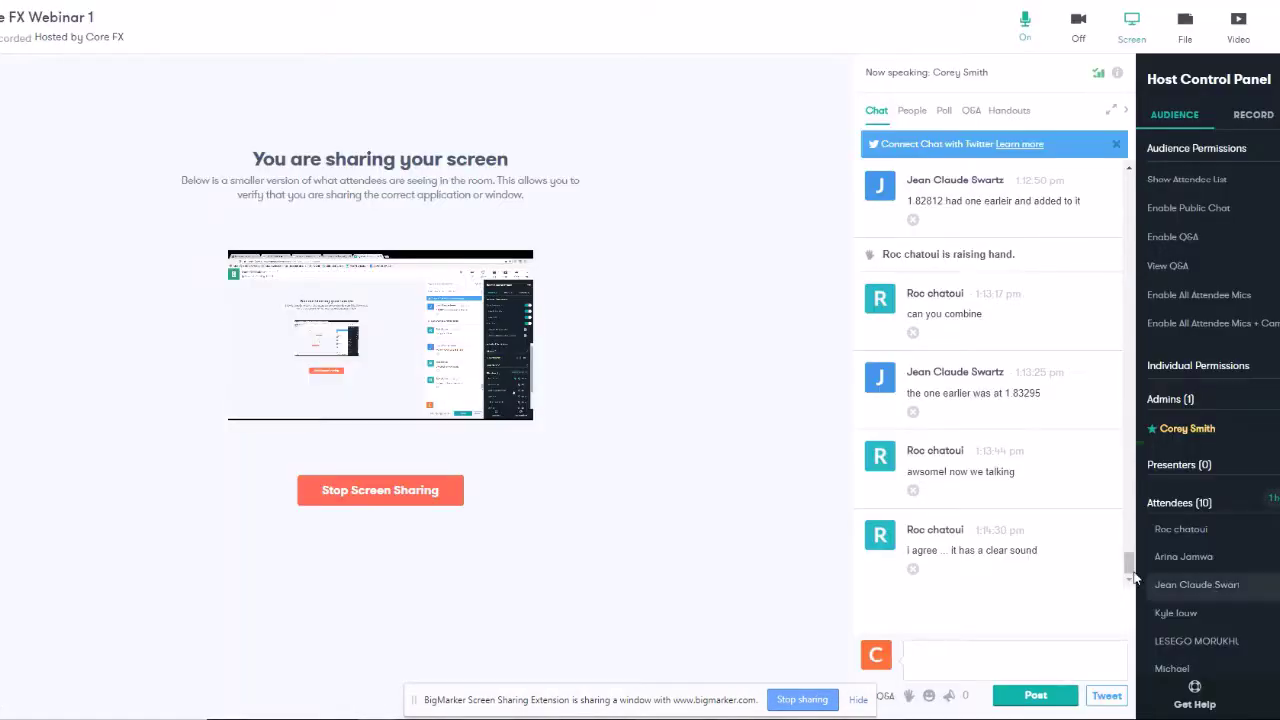
pyautogui.scroll(5, 1080, 503)
pyautogui.scroll(2, 1080, 503)
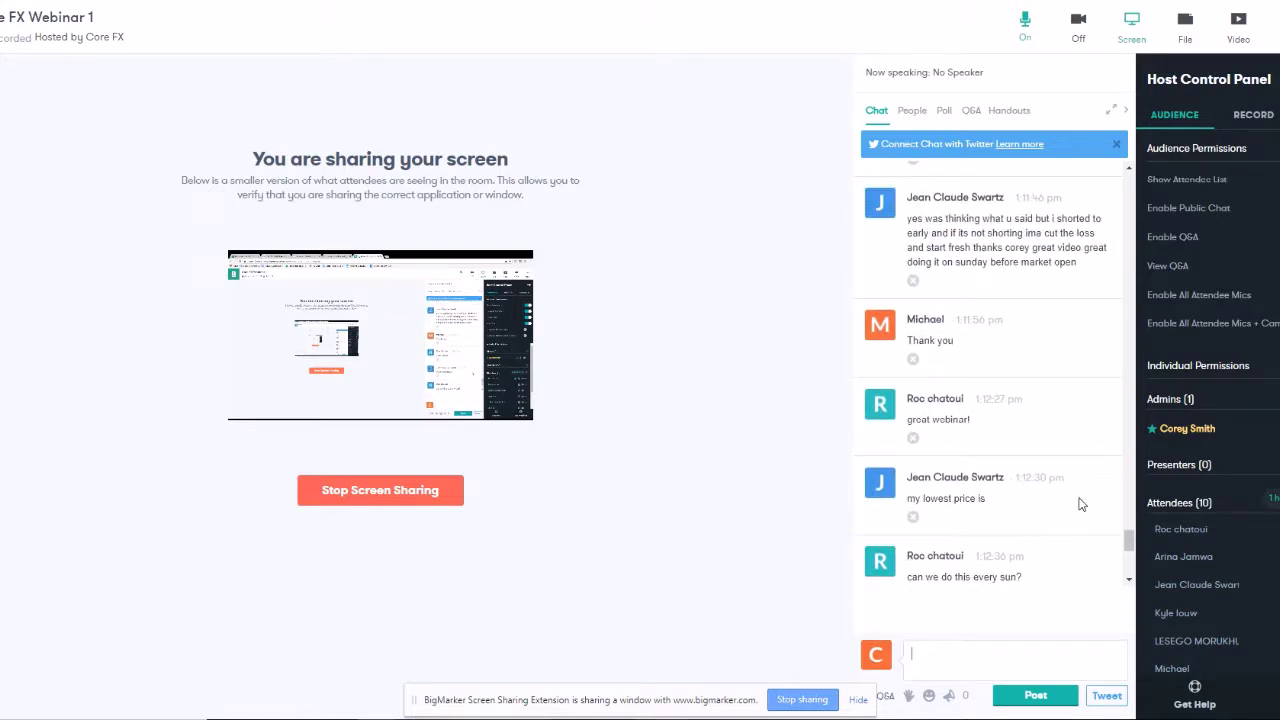
pyautogui.scroll(10, 1080, 503)
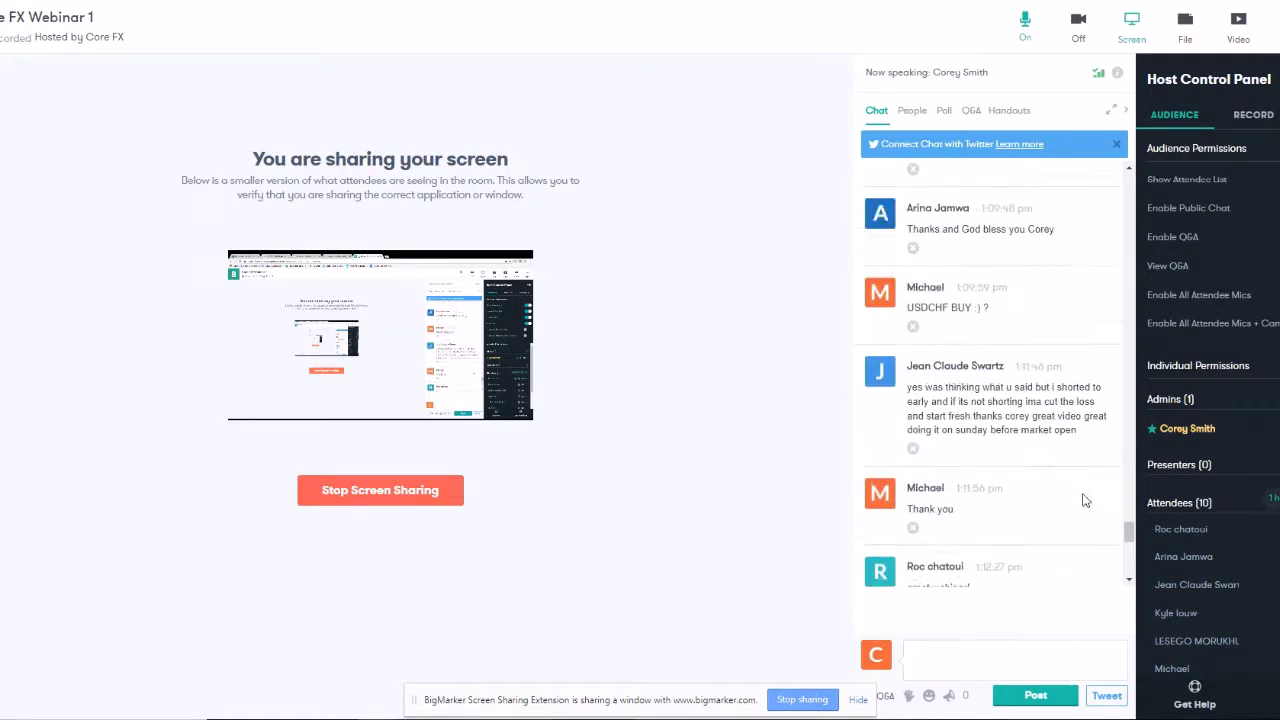
pyautogui.scroll(2, 1082, 502)
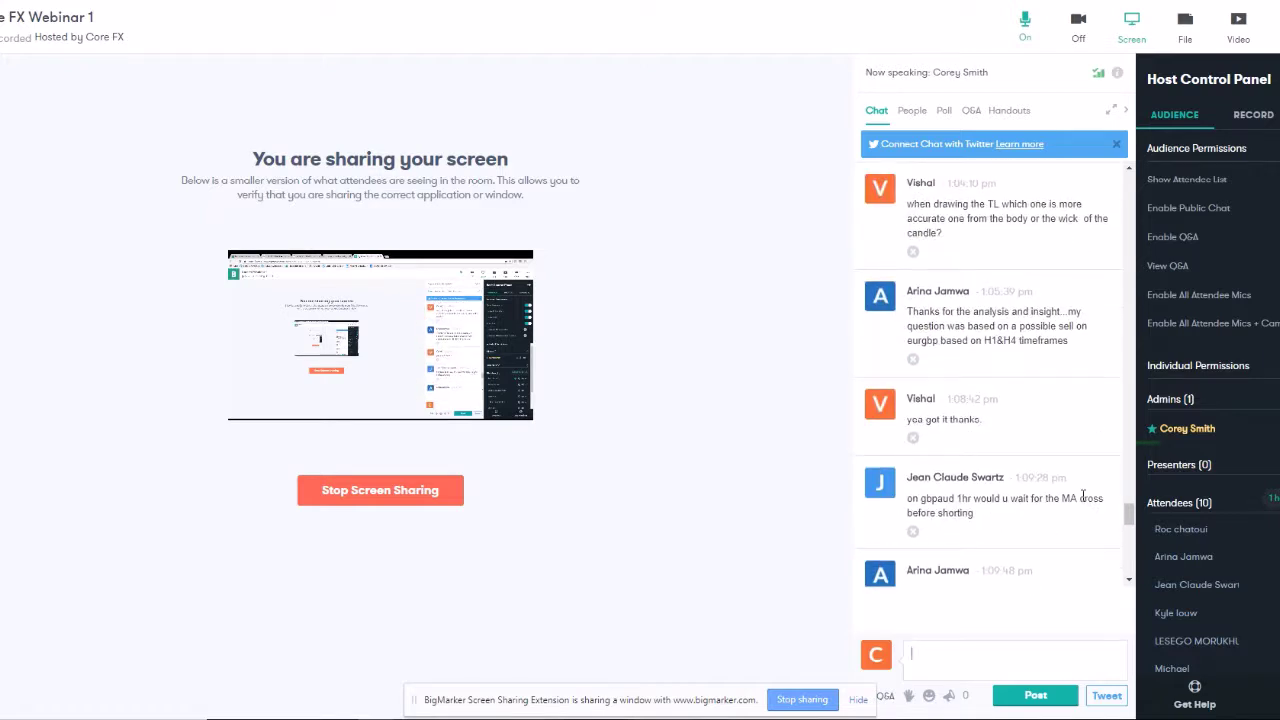
pyautogui.scroll(-1, 1082, 500)
pyautogui.scroll(1, 1082, 505)
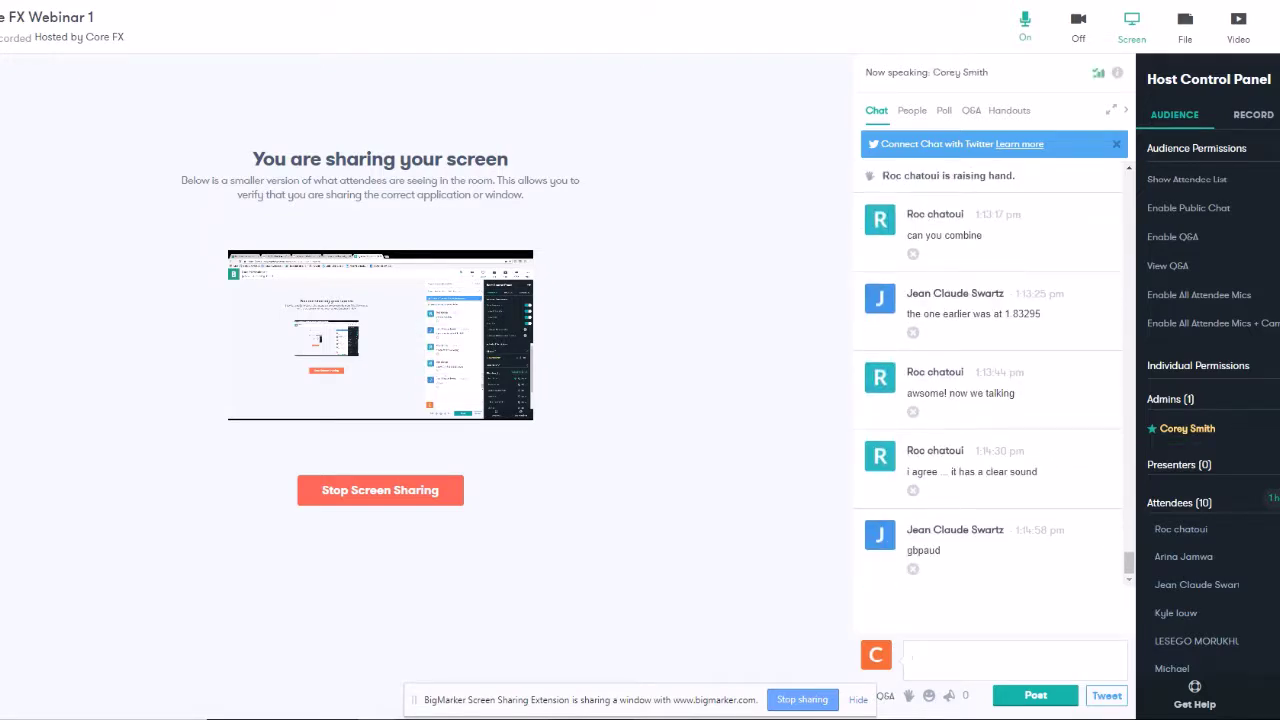
# Step: Open GBPAUD's 4-hour chart, and recheck the attendee's GBPAUD messages in the webinar chat
pyautogui.hotkey('alt', 'Tab')
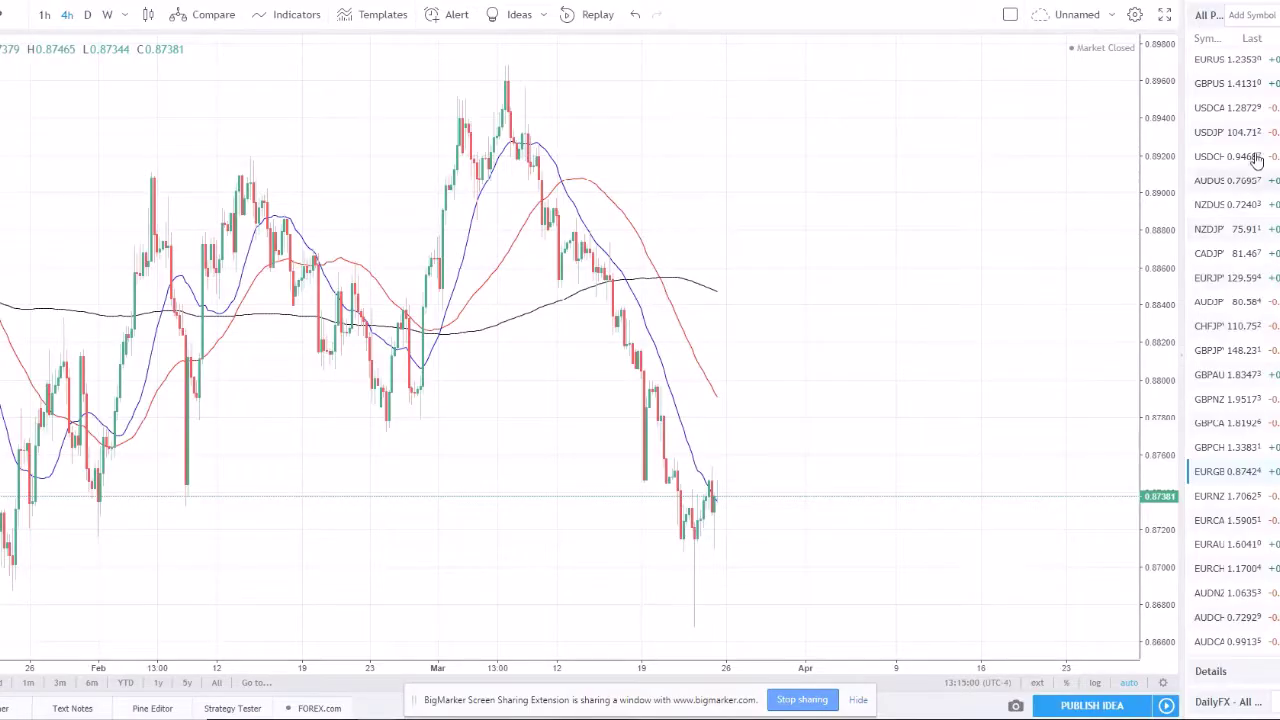
pyautogui.click(1238, 386)
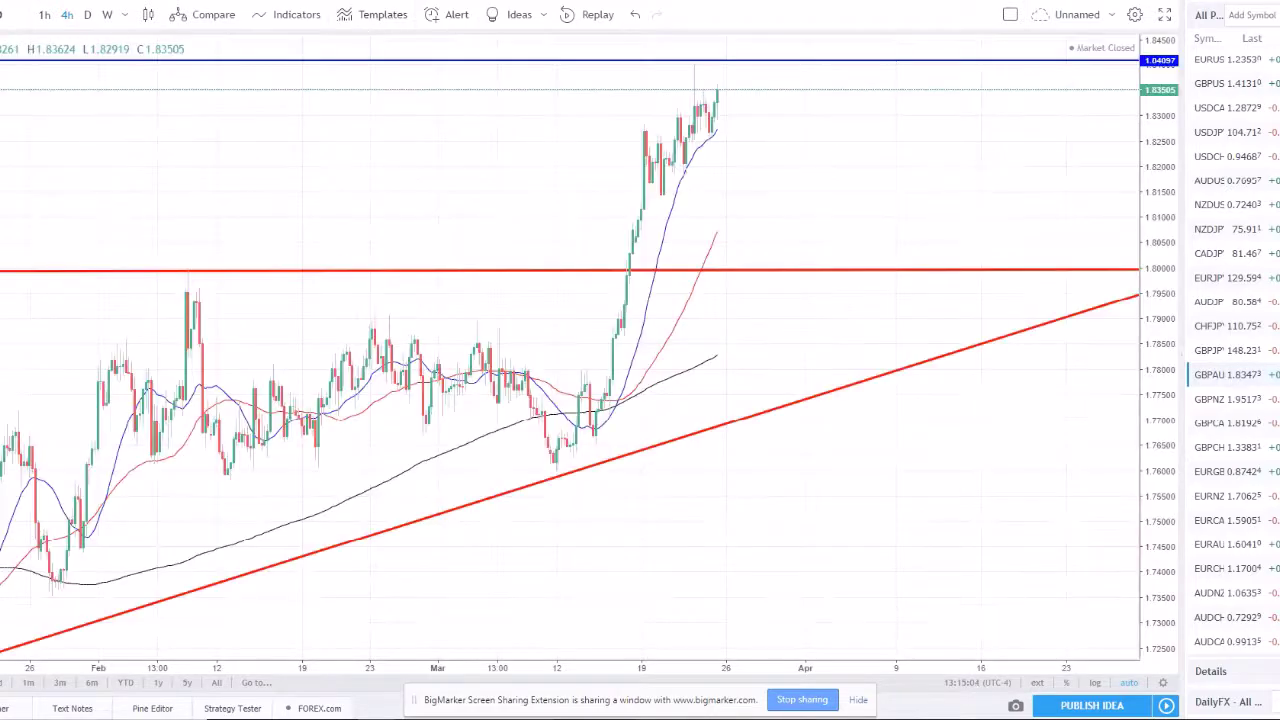
pyautogui.hotkey('alt', 'Tab')
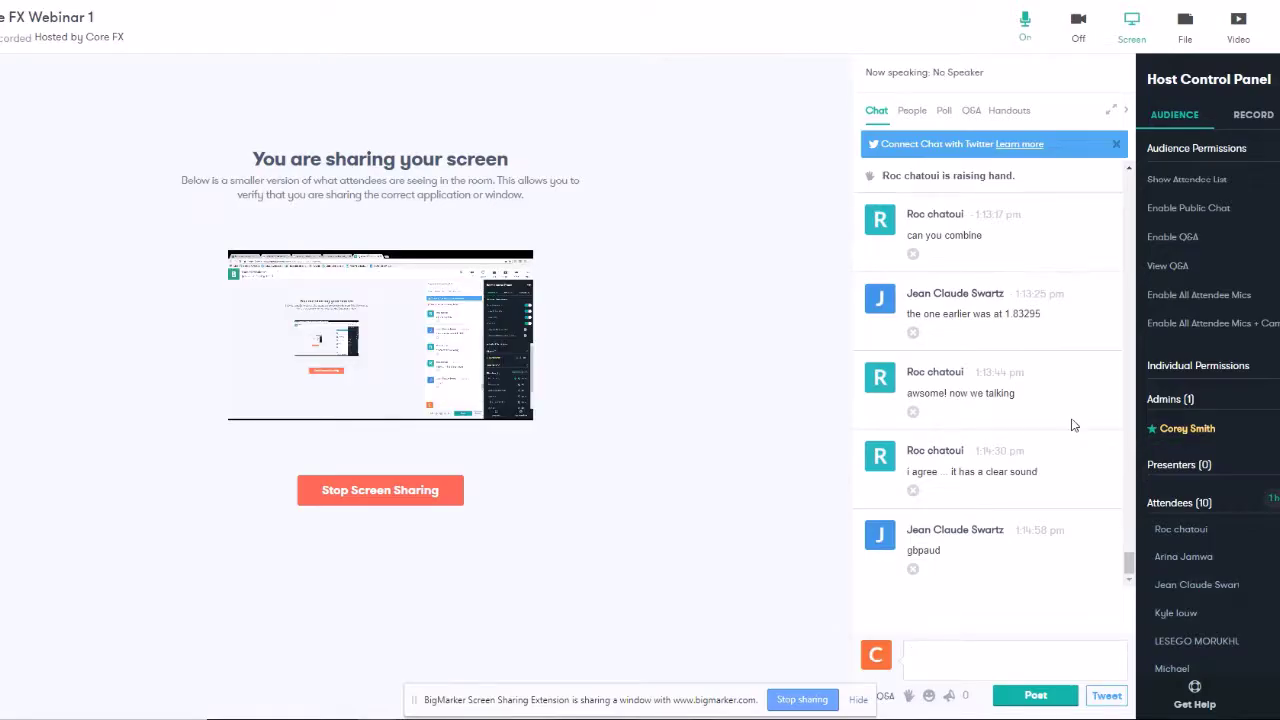
pyautogui.scroll(6, 1040, 413)
pyautogui.hotkey('alt', 'Tab')
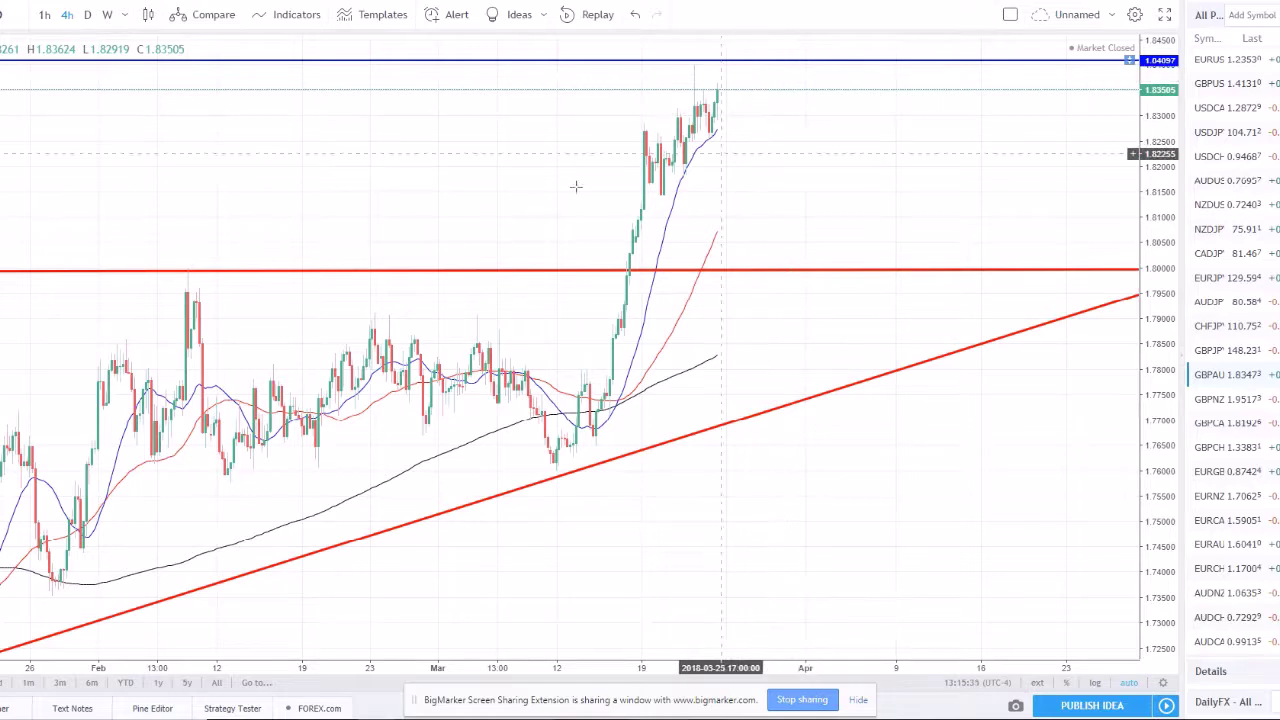
# Step: Examine GBPAUD's 4-hour price action near the blue horizontal line at 1.84097
pyautogui.scroll(3, 567, 124)
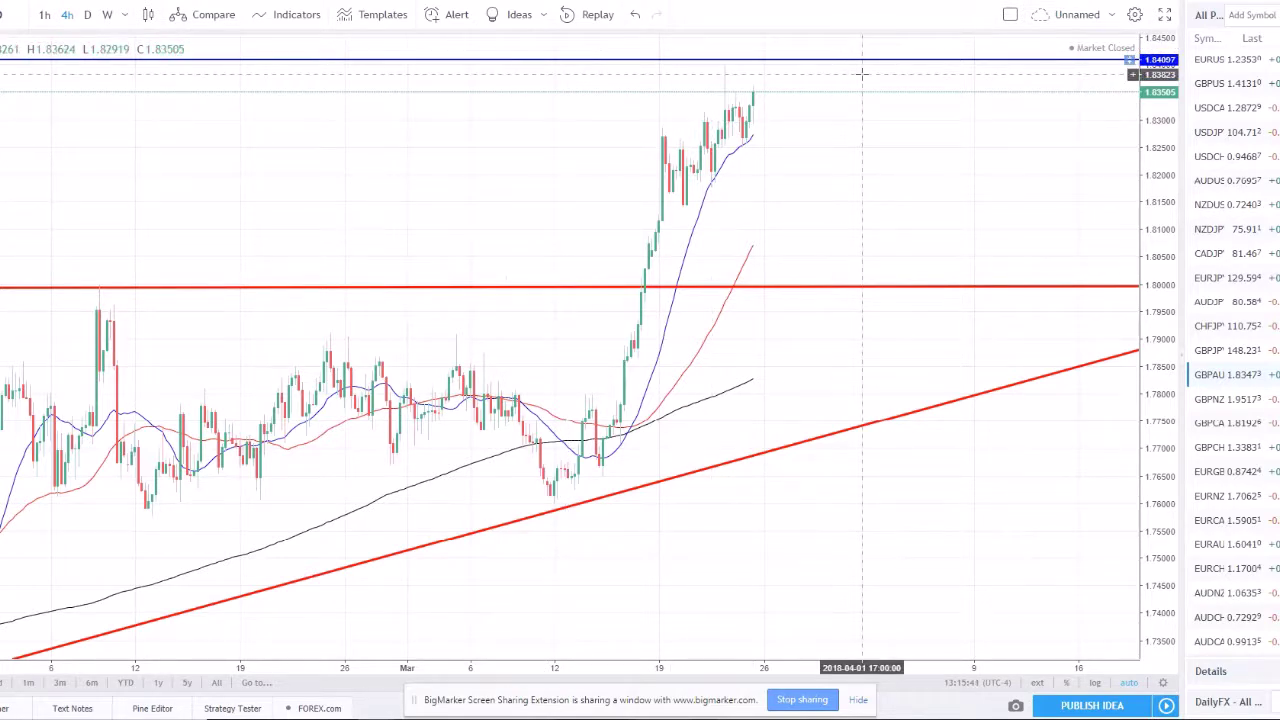
pyautogui.moveTo(571, 62); pyautogui.dragTo(734, 54)
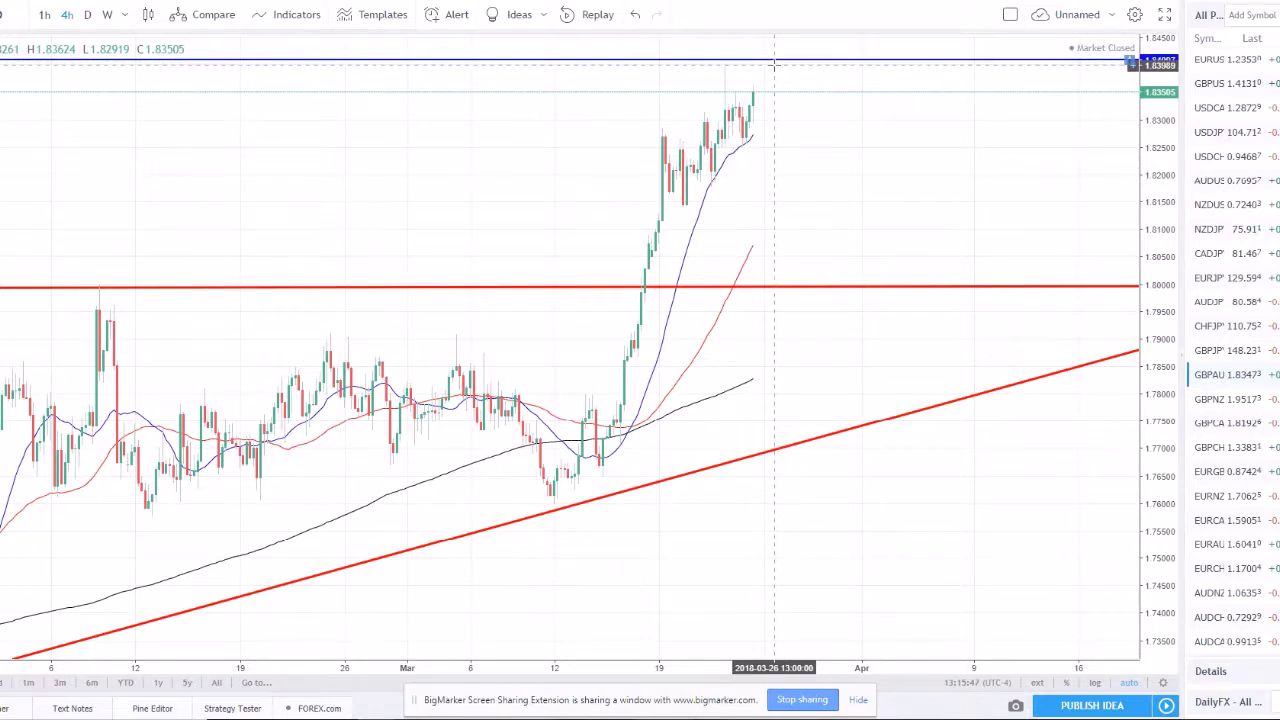
pyautogui.click(766, 62)
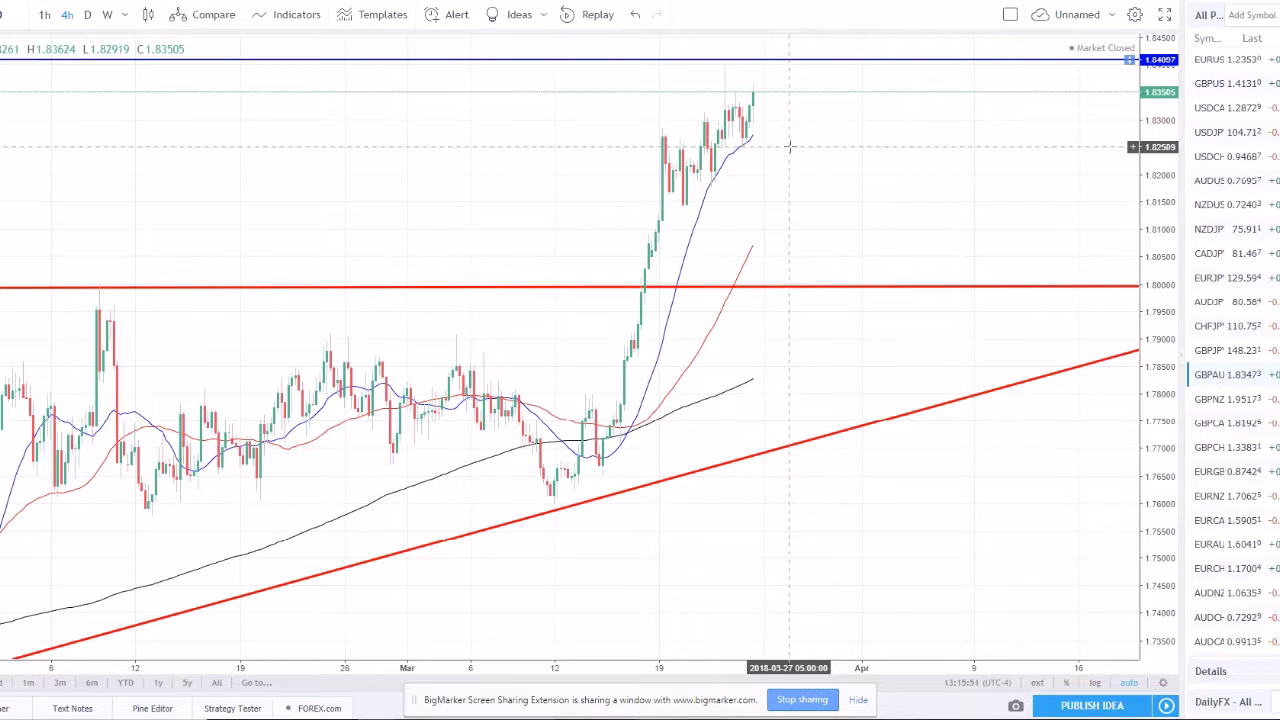
pyautogui.click(793, 62)
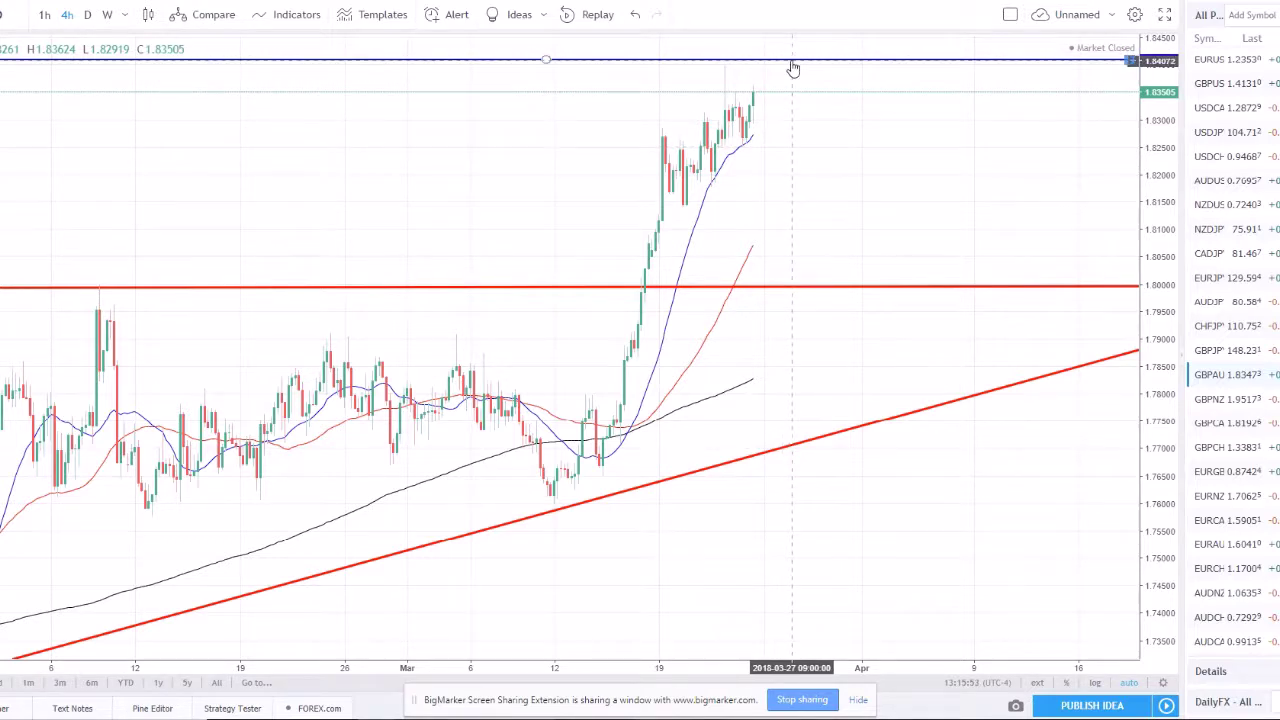
pyautogui.moveTo(786, 66)
pyautogui.mouseDown()
pyautogui.moveTo(766, 50)
pyautogui.moveTo(787, 63)
pyautogui.mouseUp()
pyautogui.hotkey('ctrl', 'z')
pyautogui.scroll(-2, 766, 130)
pyautogui.scroll(4, 766, 114)
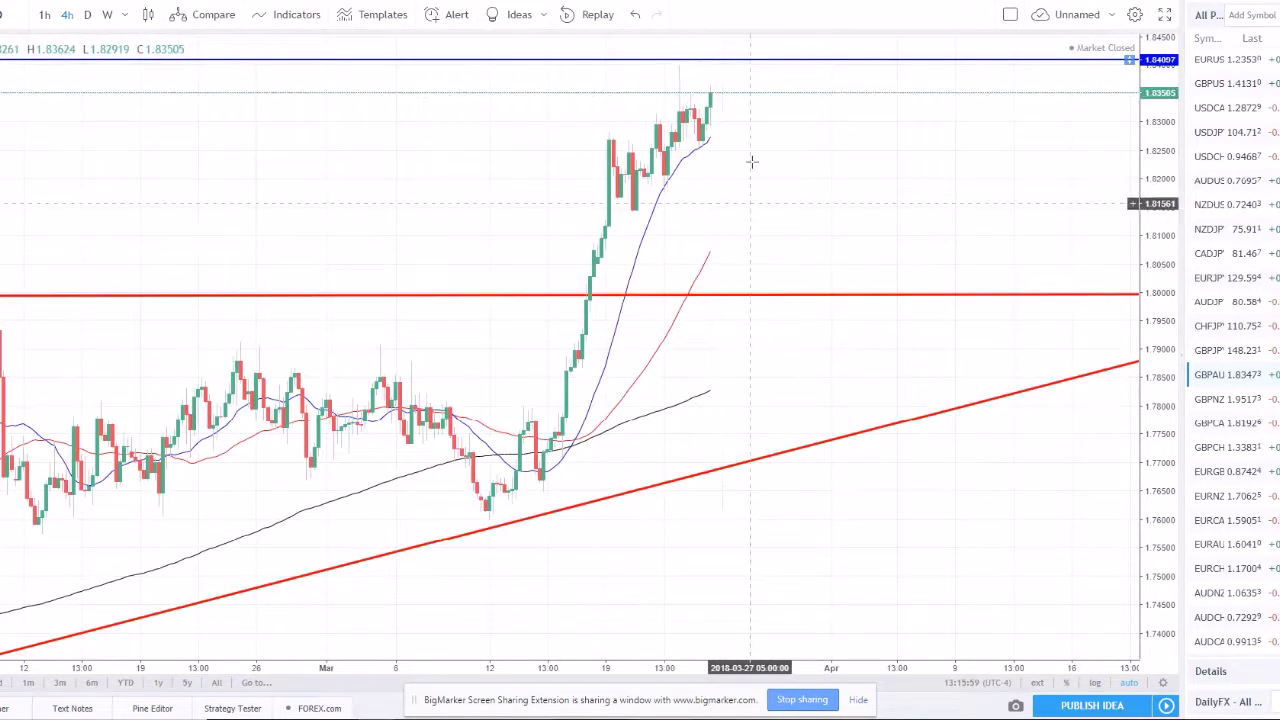
pyautogui.scroll(-1, 772, 97)
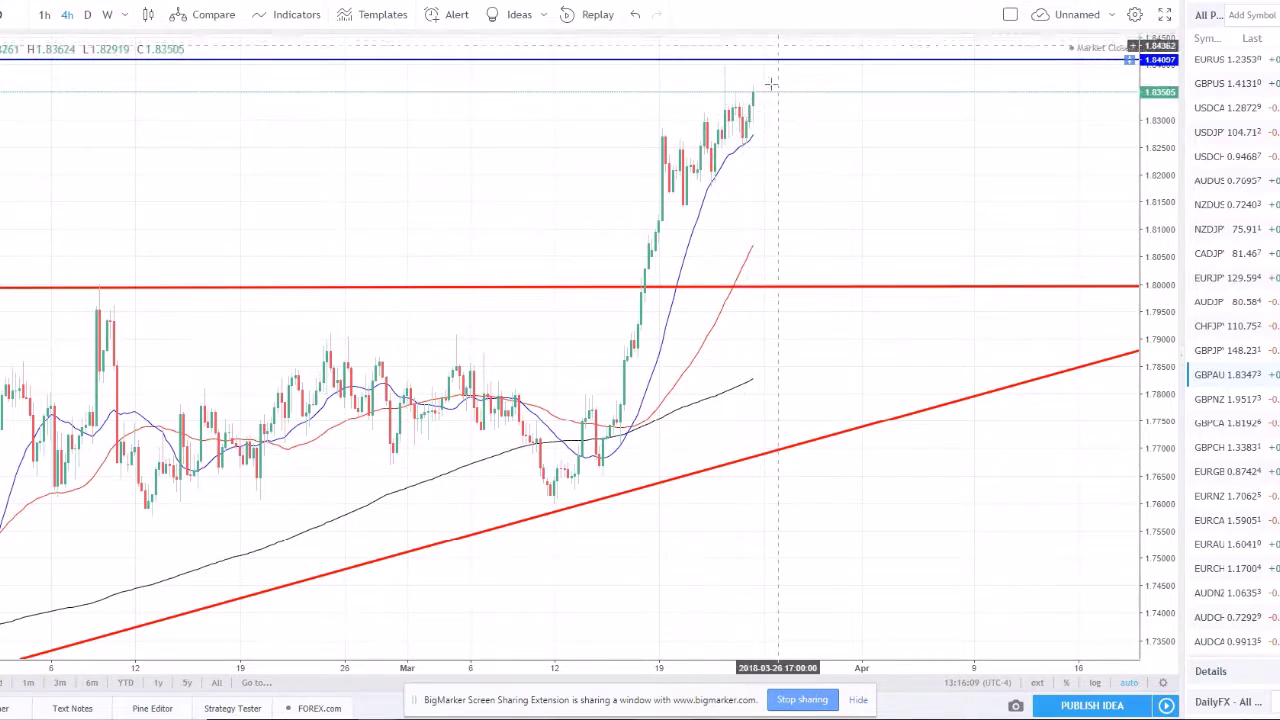
# Step: Draw a trend line along GBPAUD's March highs from about 1.82744 to 1.84044, delete it, and return to the webinar chat
pyautogui.click(655, 133)
pyautogui.click(785, 63)
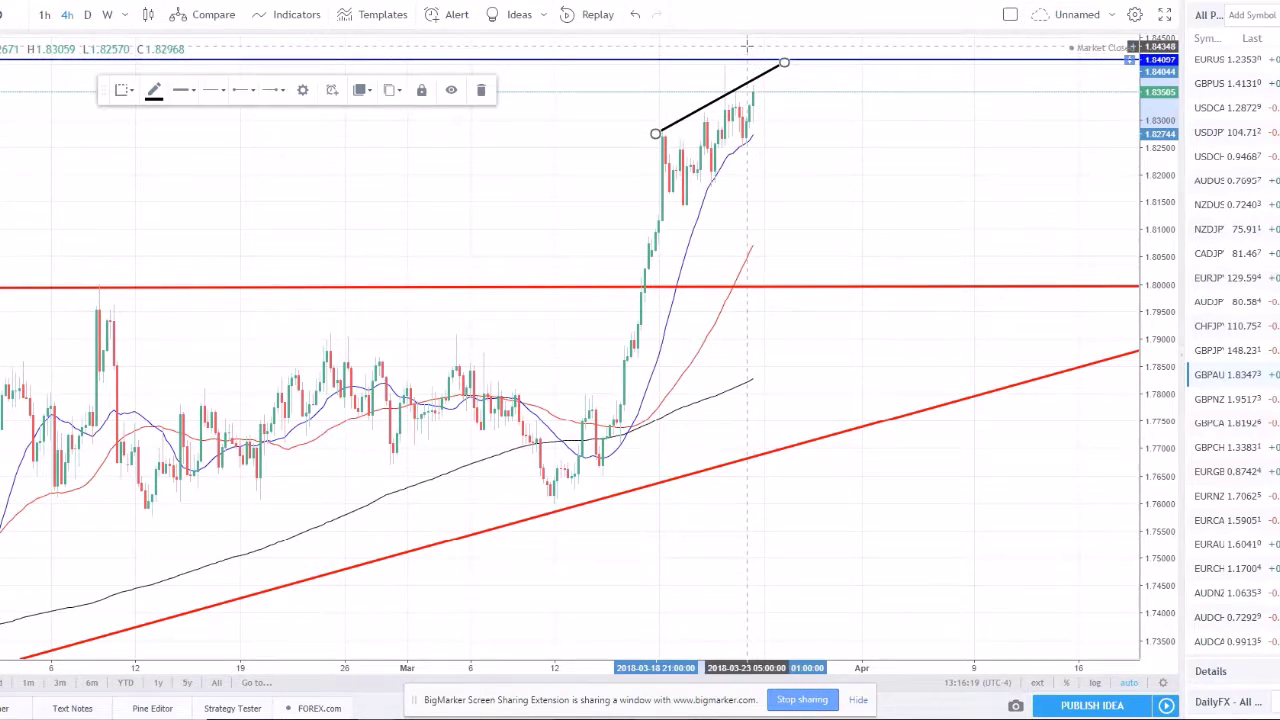
pyautogui.press('Delete')
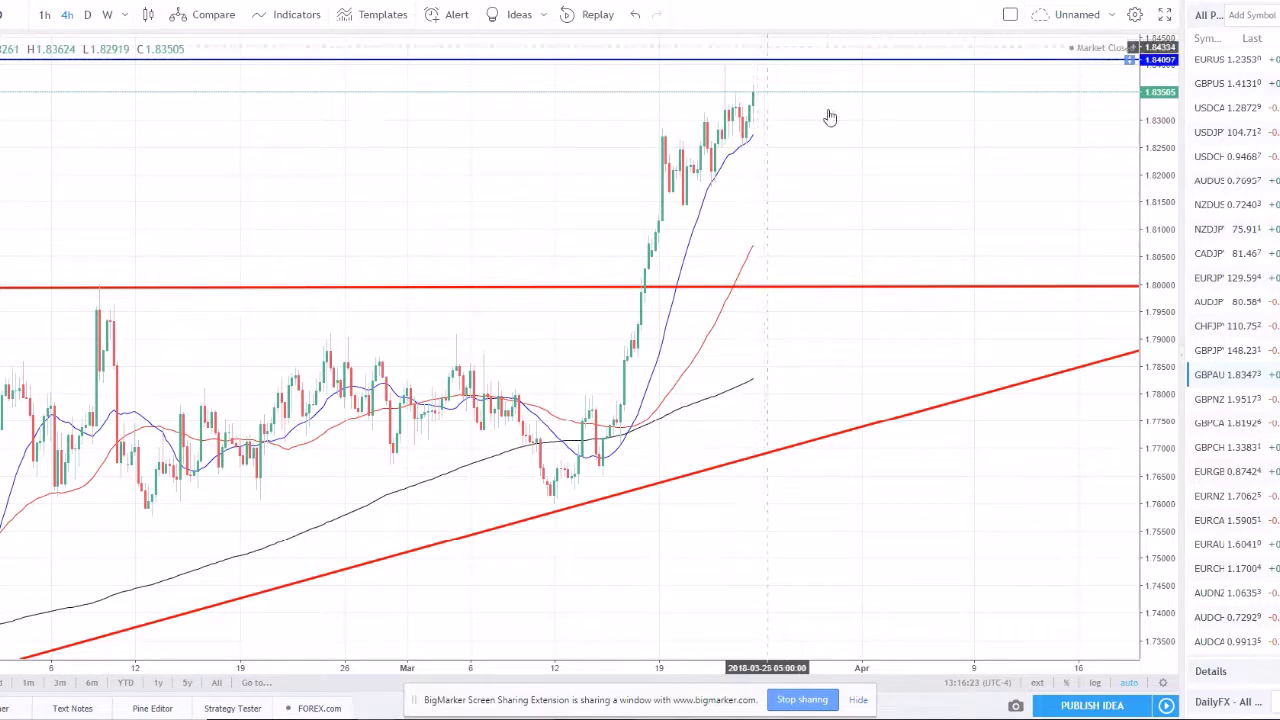
pyautogui.hotkey('alt', 'Tab')
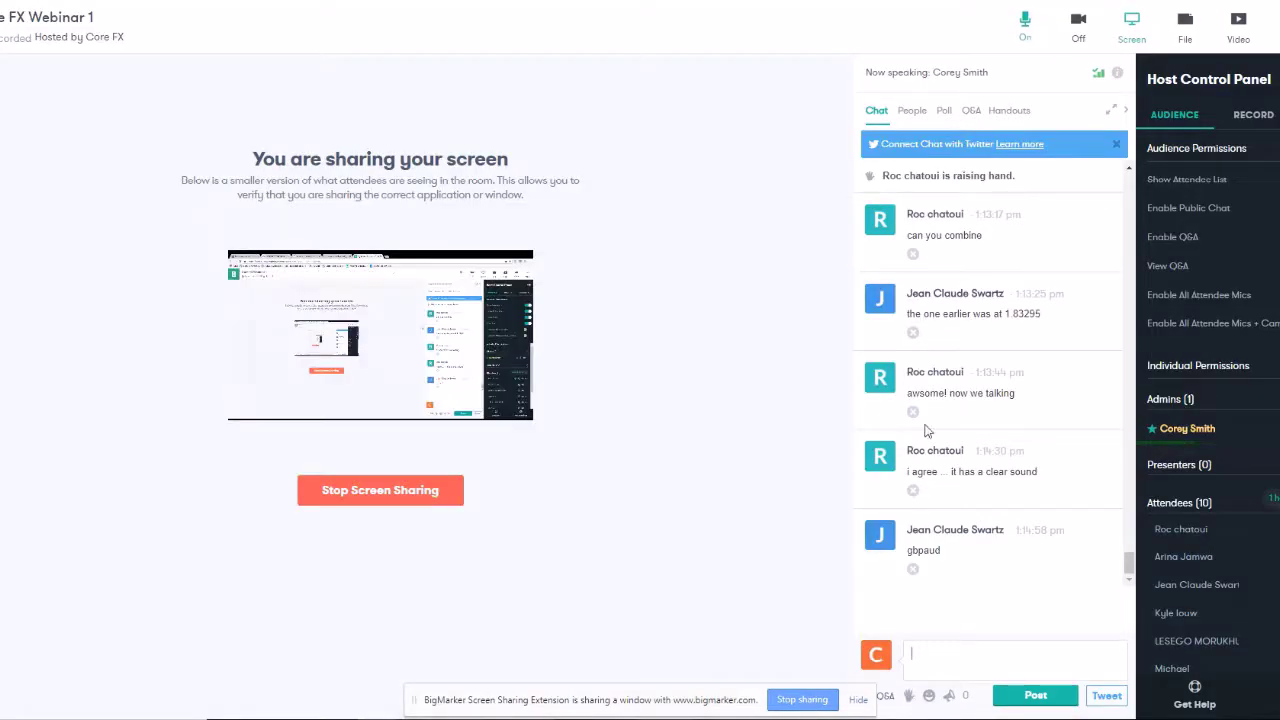